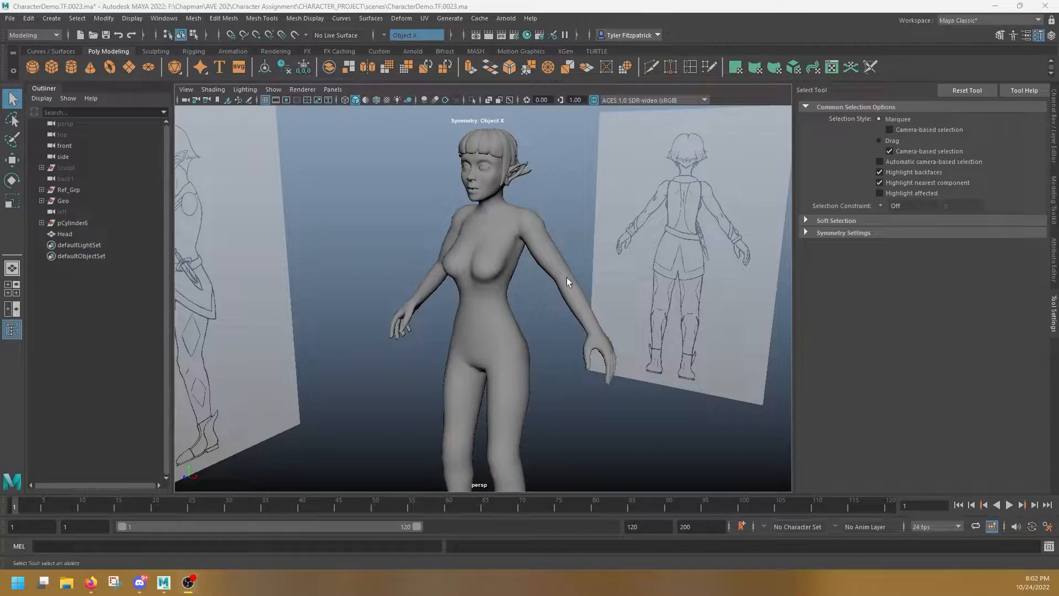
# Step: Put the body mesh in face selection mode and show it in the front orthographic view over the reference drawing
pyautogui.keyDown('alt'); pyautogui.moveTo(567, 276); pyautogui.dragTo(588, 283); pyautogui.keyUp('alt')
pyautogui.moveTo(588, 283)
pyautogui.keyDown('alt'); pyautogui.mouseDown(button='middle')
pyautogui.moveTo(596, 267)
pyautogui.moveTo(579, 281)
pyautogui.mouseUp(button='middle'); pyautogui.keyUp('alt')
pyautogui.keyDown('alt'); pyautogui.moveTo(580, 281); pyautogui.dragTo(719, 267, button='right'); pyautogui.keyUp('alt')
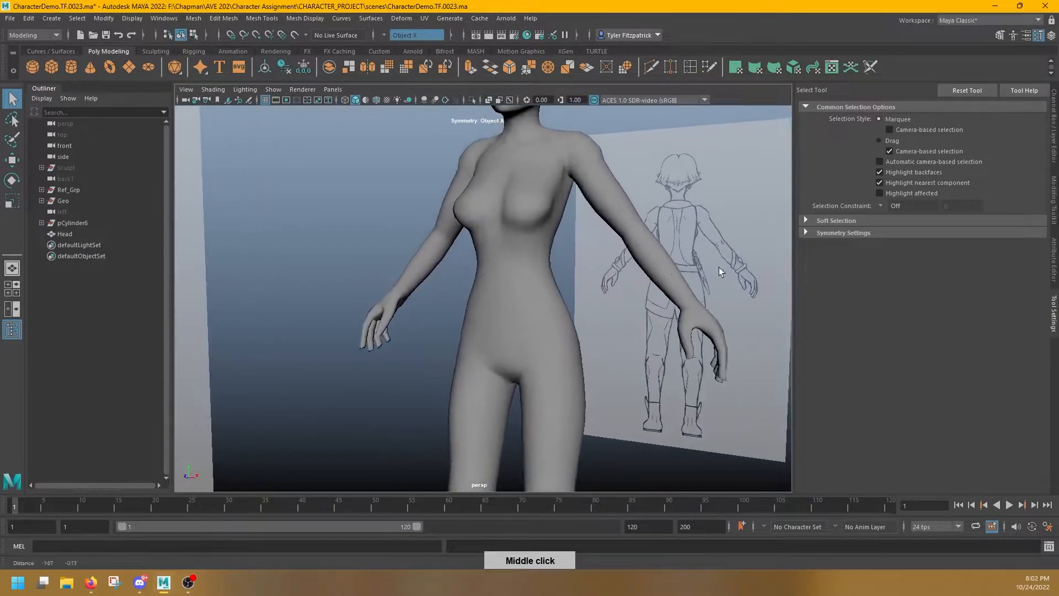
pyautogui.click(533, 294)
pyautogui.keyDown('alt'); pyautogui.moveTo(533, 294); pyautogui.dragTo(606, 306, button='middle'); pyautogui.keyUp('alt')
pyautogui.moveTo(541, 263); pyautogui.dragTo(541, 204, button='right')
pyautogui.keyDown('alt'); pyautogui.moveTo(543, 243); pyautogui.dragTo(647, 257); pyautogui.keyUp('alt')
pyautogui.press('space')
pyautogui.press('space')
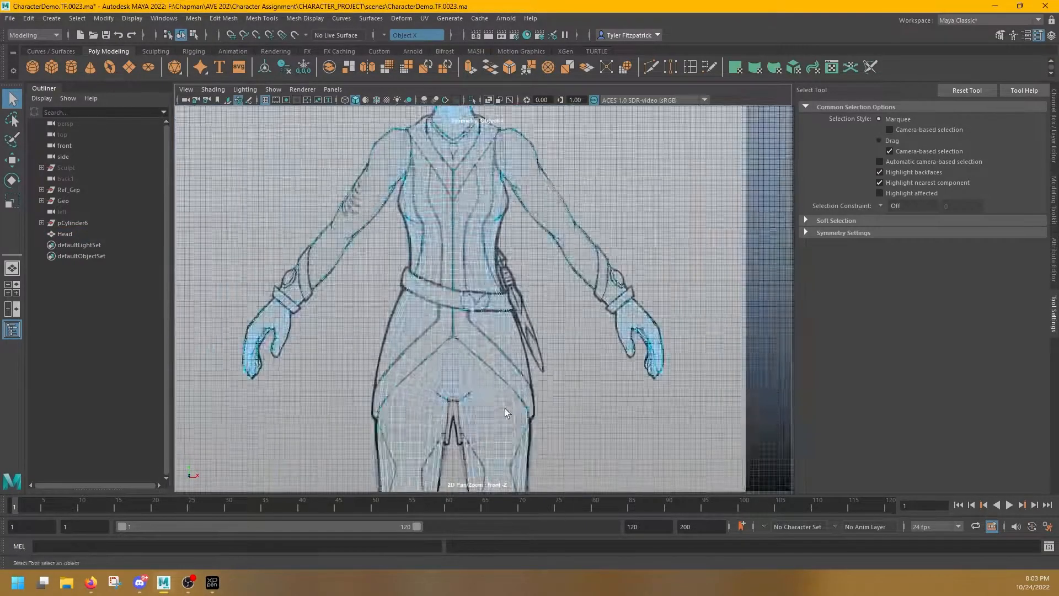
# Step: Select the body's torso faces from the neckline to the hips, following the vest outline in the front reference
pyautogui.keyDown('alt'); pyautogui.moveTo(505, 408); pyautogui.dragTo(541, 397, button='right'); pyautogui.keyUp('alt')
pyautogui.keyDown('alt'); pyautogui.moveTo(497, 232); pyautogui.dragTo(504, 342, button='middle'); pyautogui.keyUp('alt')
pyautogui.moveTo(451, 248); pyautogui.dragTo(537, 480)
pyautogui.keyDown('alt'); pyautogui.moveTo(529, 452); pyautogui.dragTo(532, 273, button='middle'); pyautogui.keyUp('alt')
pyautogui.keyDown('alt'); pyautogui.moveTo(496, 221); pyautogui.dragTo(488, 397, button='middle'); pyautogui.keyUp('alt')
pyautogui.keyDown('alt'); pyautogui.moveTo(556, 236); pyautogui.dragTo(604, 204, button='middle'); pyautogui.keyUp('alt')
pyautogui.scroll(3, 557, 190)
pyautogui.keyDown('shift'); pyautogui.click(557, 194); pyautogui.keyUp('shift')
pyautogui.keyDown('alt'); pyautogui.moveTo(627, 469); pyautogui.dragTo(631, 104, button='middle'); pyautogui.keyUp('alt')
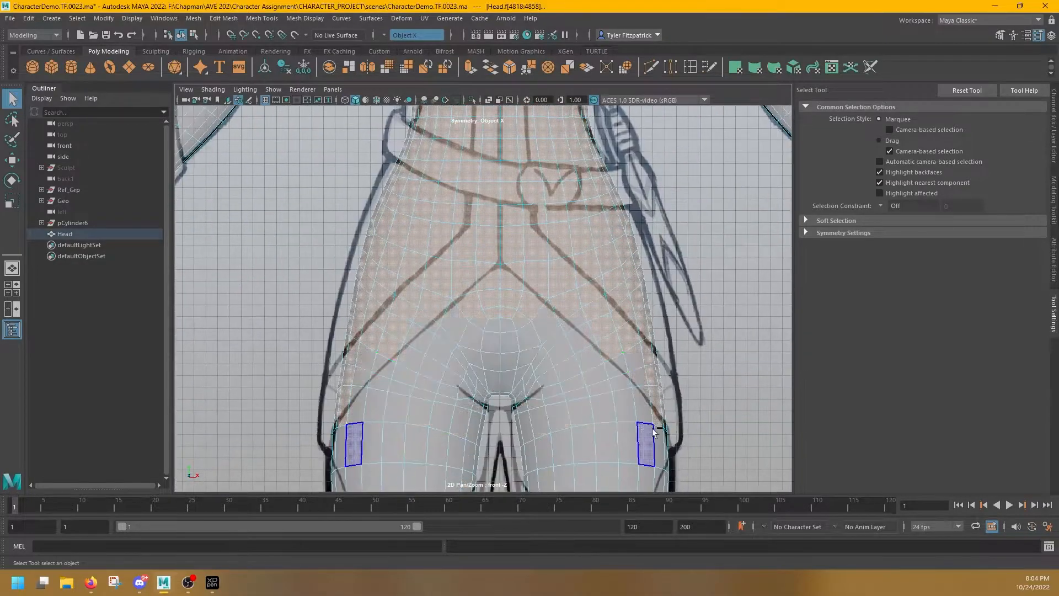
# Step: Show the back orthographic camera in one viewport of the four-view layout
pyautogui.press('space')
pyautogui.press('space')
pyautogui.click(332, 89)
pyautogui.moveTo(367, 122)
pyautogui.click(488, 168)
pyautogui.press('space')
# Step: Unlock REF_LAYER, move the back reference plane behind the character to about -214.91 in Translate Z, and set the layer back to reference
pyautogui.keyDown('alt'); pyautogui.moveTo(734, 237); pyautogui.dragTo(684, 240); pyautogui.keyUp('alt')
pyautogui.moveTo(682, 245); pyautogui.dragTo(735, 230, button='right')
pyautogui.click(1053, 126)
pyautogui.click(942, 419)
pyautogui.click(789, 237)
pyautogui.press('w')
pyautogui.moveTo(713, 217); pyautogui.dragTo(783, 237)
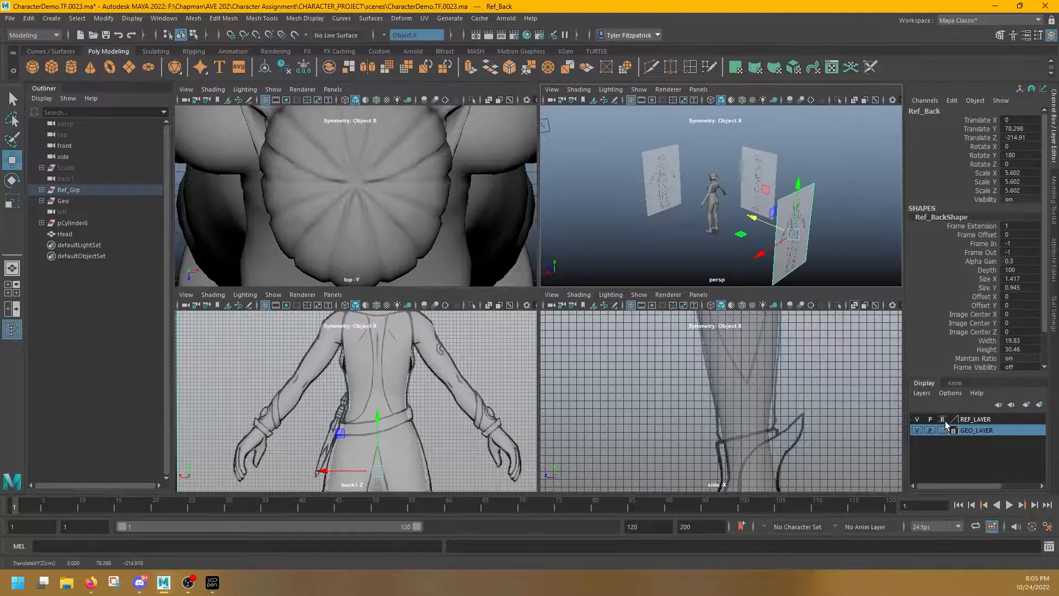
pyautogui.click(942, 419)
# Step: Refine the torso face selection by comparing it with the vest outline in the back, front and perspective views
pyautogui.press('space')
pyautogui.scroll(5, 581, 216)
pyautogui.keyDown('alt'); pyautogui.moveTo(581, 205); pyautogui.dragTo(586, 317, button='middle'); pyautogui.keyUp('alt')
pyautogui.press('space')
pyautogui.press('space')
pyautogui.keyDown('alt'); pyautogui.moveTo(720, 260); pyautogui.dragTo(794, 325); pyautogui.keyUp('alt')
pyautogui.scroll(6, 772, 330)
pyautogui.keyDown('alt'); pyautogui.moveTo(761, 337); pyautogui.dragTo(590, 397, button='middle'); pyautogui.keyUp('alt')
pyautogui.keyDown('alt'); pyautogui.moveTo(579, 406); pyautogui.dragTo(795, 248); pyautogui.keyUp('alt')
pyautogui.press('space')
pyautogui.press('space')
pyautogui.keyDown('alt'); pyautogui.moveTo(552, 308); pyautogui.dragTo(549, 546, button='middle'); pyautogui.keyUp('alt')
pyautogui.press('space')
pyautogui.press('space')
pyautogui.keyDown('alt'); pyautogui.moveTo(510, 264); pyautogui.dragTo(589, 233); pyautogui.keyUp('alt')
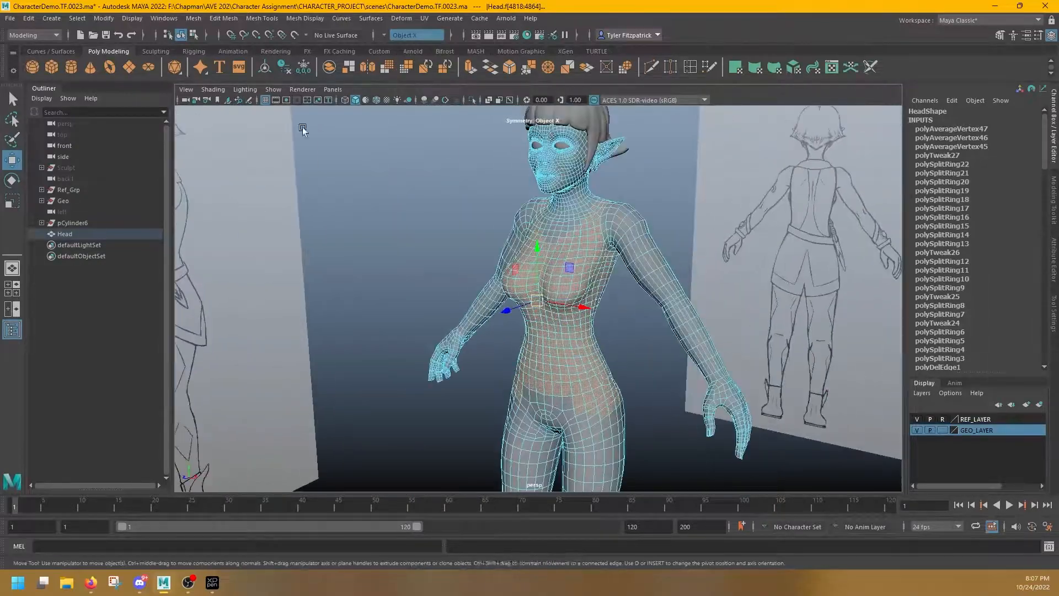
# Step: Extract the selected torso faces as a separate mesh with Offset 0 and Local Translate Z 1.2
pyautogui.click(586, 67)
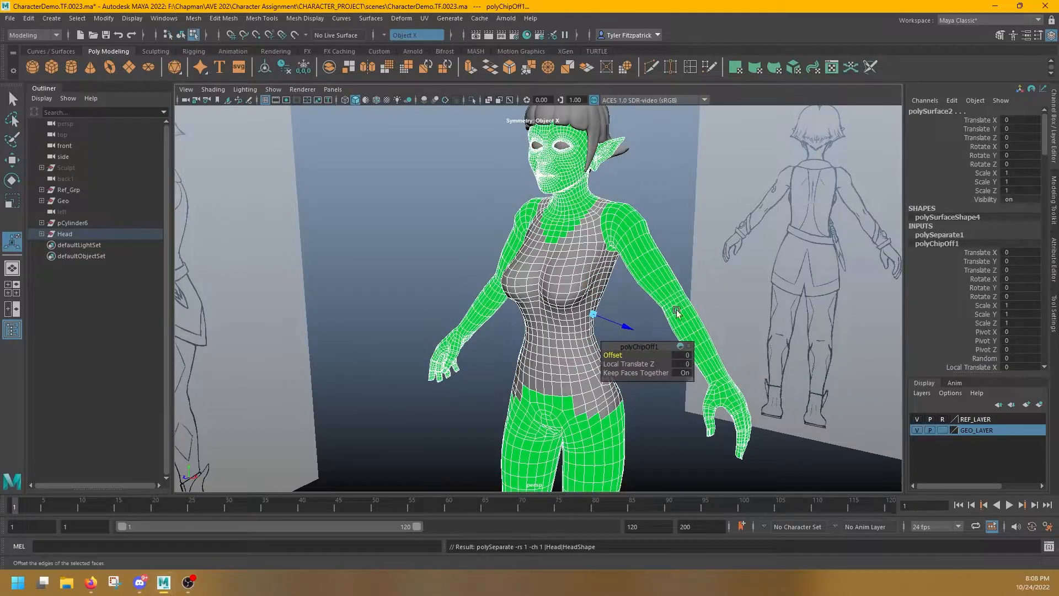
pyautogui.moveTo(617, 357); pyautogui.dragTo(637, 363)
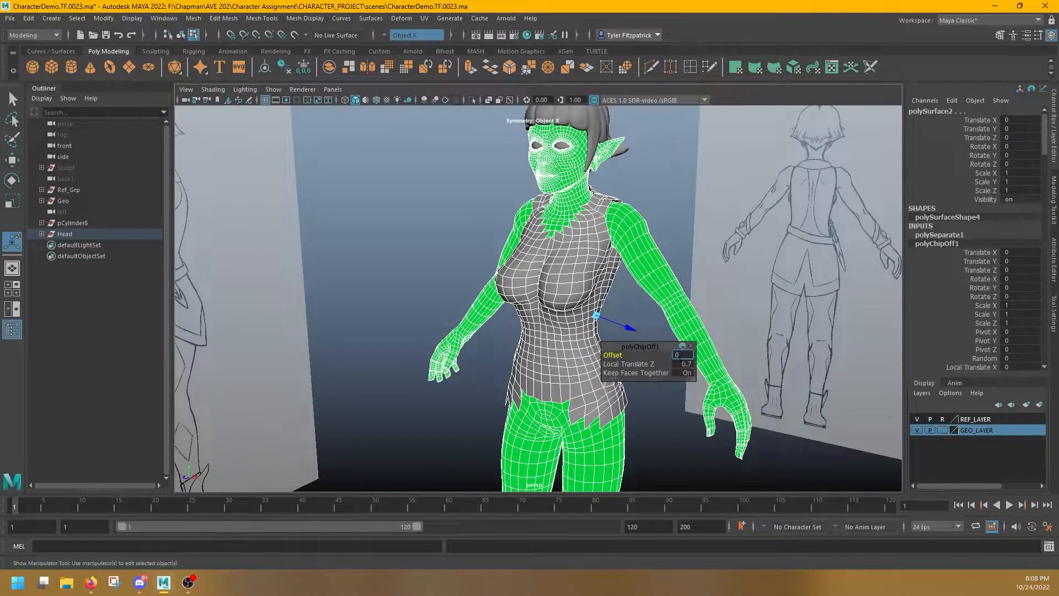
pyautogui.press('Return')
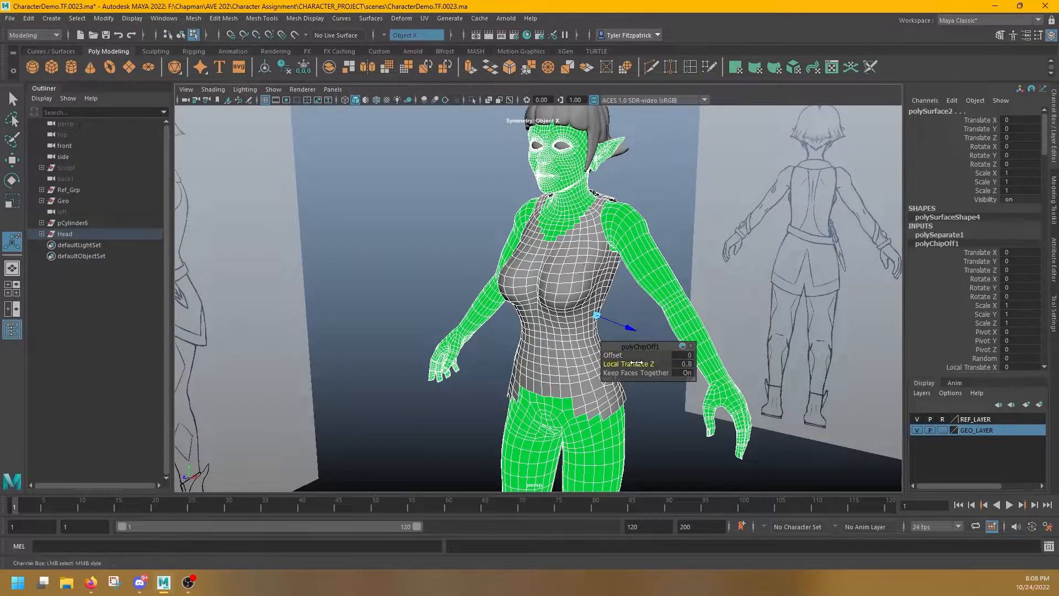
pyautogui.moveTo(634, 363); pyautogui.dragTo(637, 363)
pyautogui.keyDown('alt'); pyautogui.moveTo(594, 322); pyautogui.dragTo(723, 314); pyautogui.keyUp('alt')
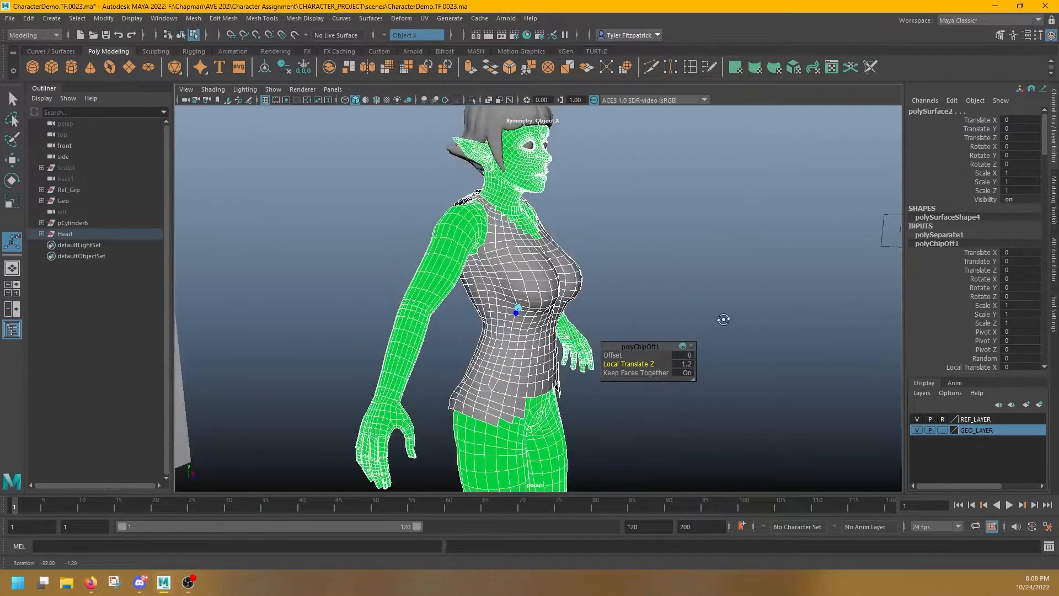
# Step: Set the extraction's Local Translate Z to 0.9, matching the vest to the front reference
pyautogui.press('space')
pyautogui.press('space')
pyautogui.keyDown('alt'); pyautogui.moveTo(422, 378); pyautogui.dragTo(487, 154, button='middle'); pyautogui.keyUp('alt')
pyautogui.scroll(-1, 480, 331)
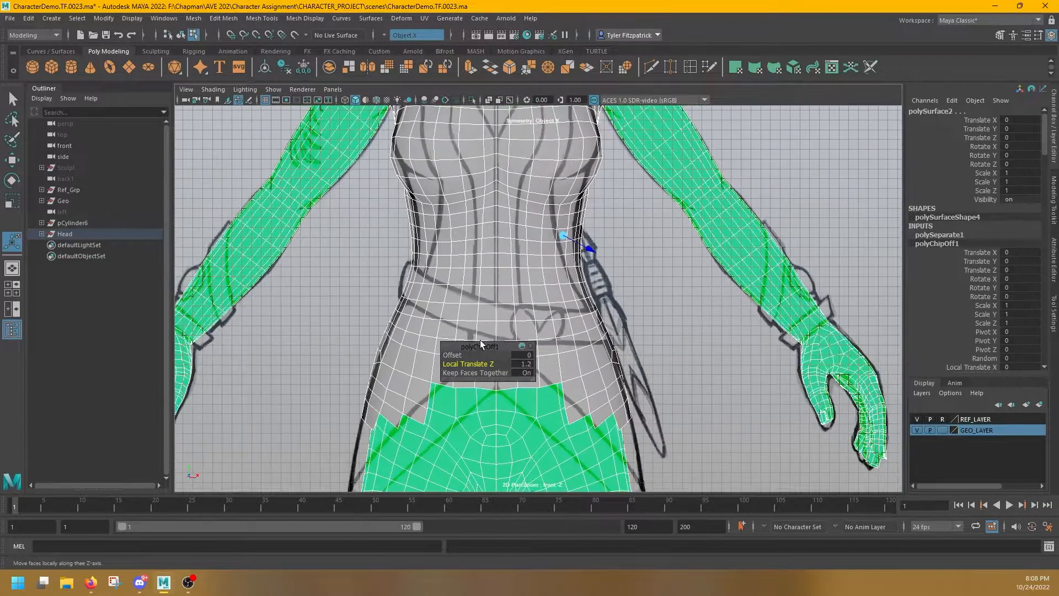
pyautogui.moveTo(477, 362); pyautogui.dragTo(476, 363)
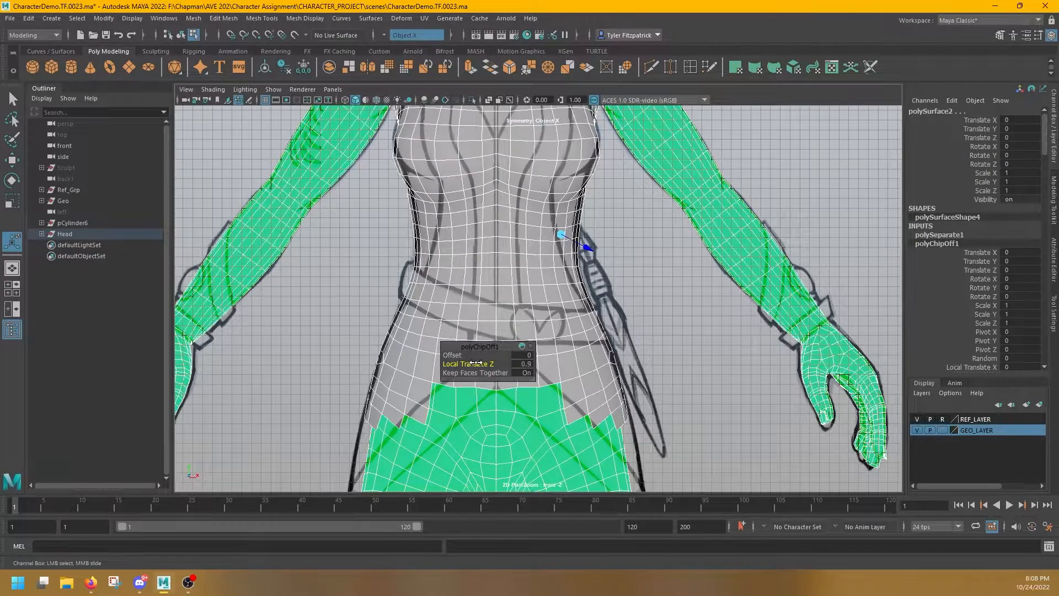
pyautogui.keyDown('alt'); pyautogui.moveTo(631, 300); pyautogui.dragTo(607, 307); pyautogui.keyUp('alt')
pyautogui.keyDown('alt'); pyautogui.moveTo(603, 216); pyautogui.dragTo(591, 406, button='middle'); pyautogui.keyUp('alt')
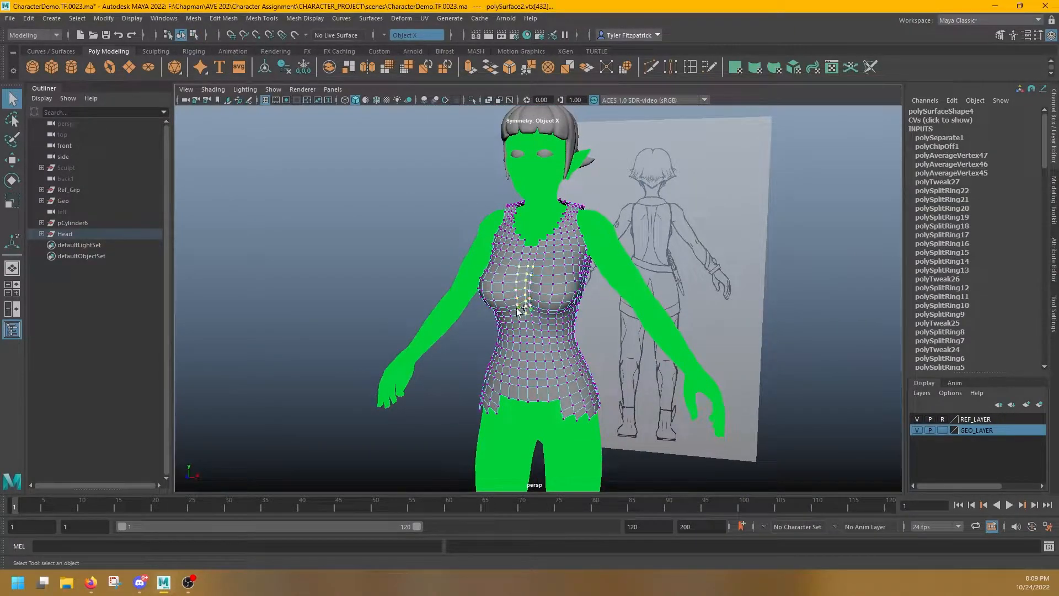
# Step: Smooth the vest's chest vertices between the breasts with repeated Average Vertices passes
pyautogui.keyDown('shift'); pyautogui.moveTo(517, 270); pyautogui.dragTo(594, 268, button='right'); pyautogui.keyUp('shift')
pyautogui.keyDown('alt'); pyautogui.moveTo(612, 259); pyautogui.dragTo(446, 324); pyautogui.keyUp('alt')
pyautogui.press('w')
pyautogui.press('g')
pyautogui.press('g')
pyautogui.press('g')
# Step: Average the vertices under the bust to soften the vest's surface there
pyautogui.click(505, 335)
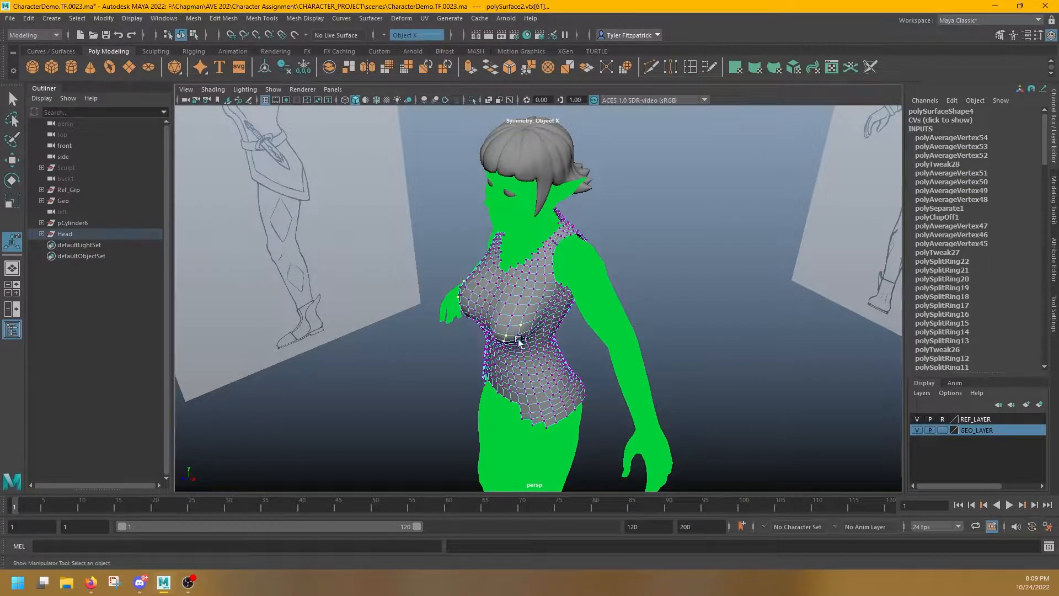
pyautogui.keyDown('alt'); pyautogui.moveTo(495, 334); pyautogui.dragTo(505, 323); pyautogui.keyUp('alt')
pyautogui.press('g')
pyautogui.press('g')
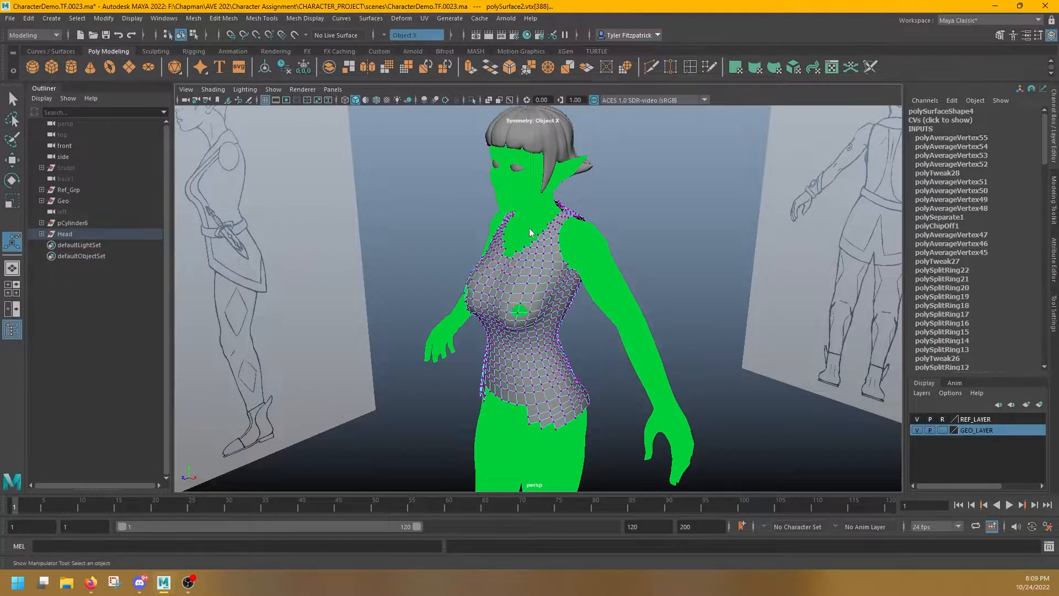
# Step: Isolate the remaining body mesh and assign it the existing lambert1 material
pyautogui.press('q')
pyautogui.click(524, 256)
pyautogui.hotkey('ctrl', '1')
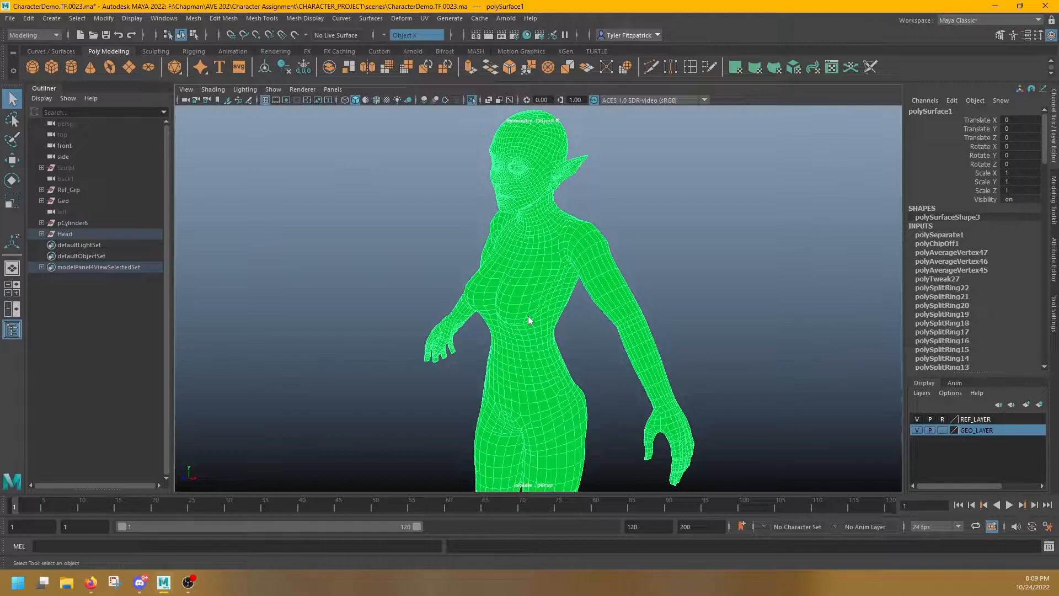
pyautogui.rightClick(558, 216)
pyautogui.moveTo(575, 522)
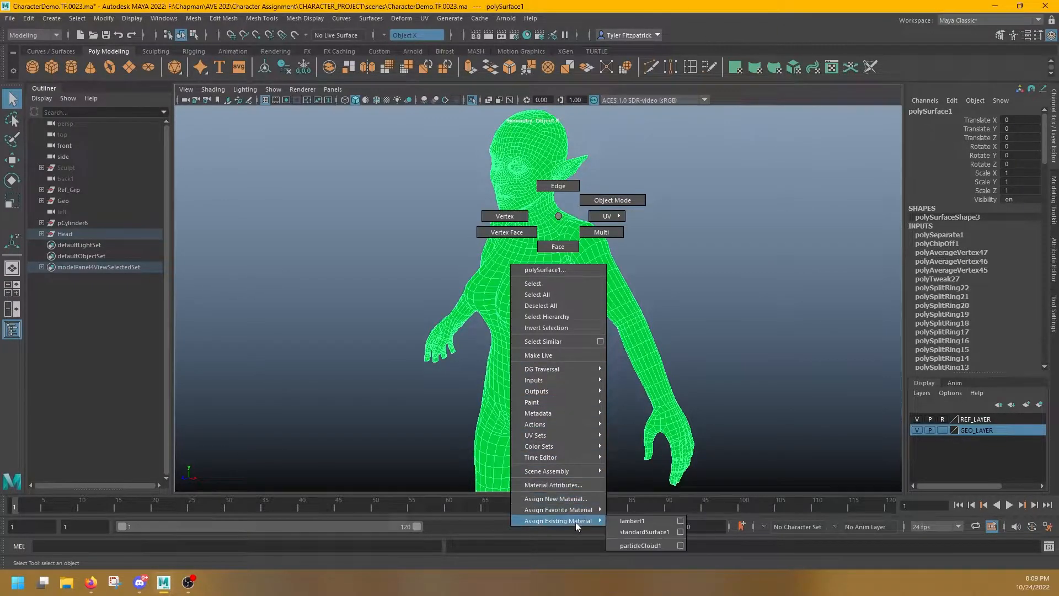
pyautogui.click(628, 520)
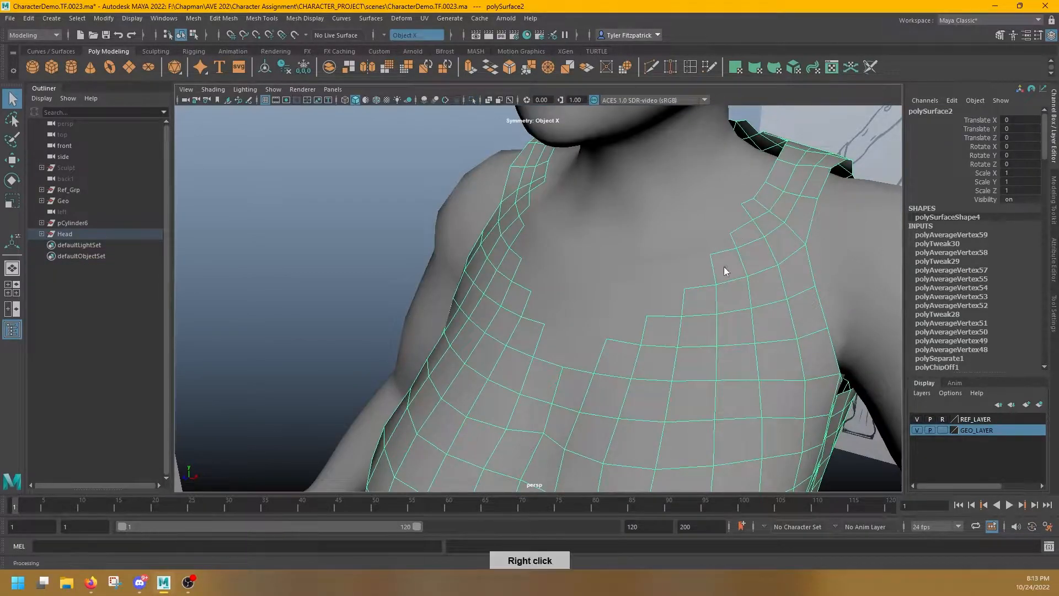
# Step: Lower the centre vertex of the vest's front neckline and average the jagged border vertices along the neckline
pyautogui.moveTo(723, 266); pyautogui.dragTo(687, 269, button='right')
pyautogui.press('w')
pyautogui.moveTo(562, 367); pyautogui.dragTo(558, 381)
pyautogui.click(606, 339)
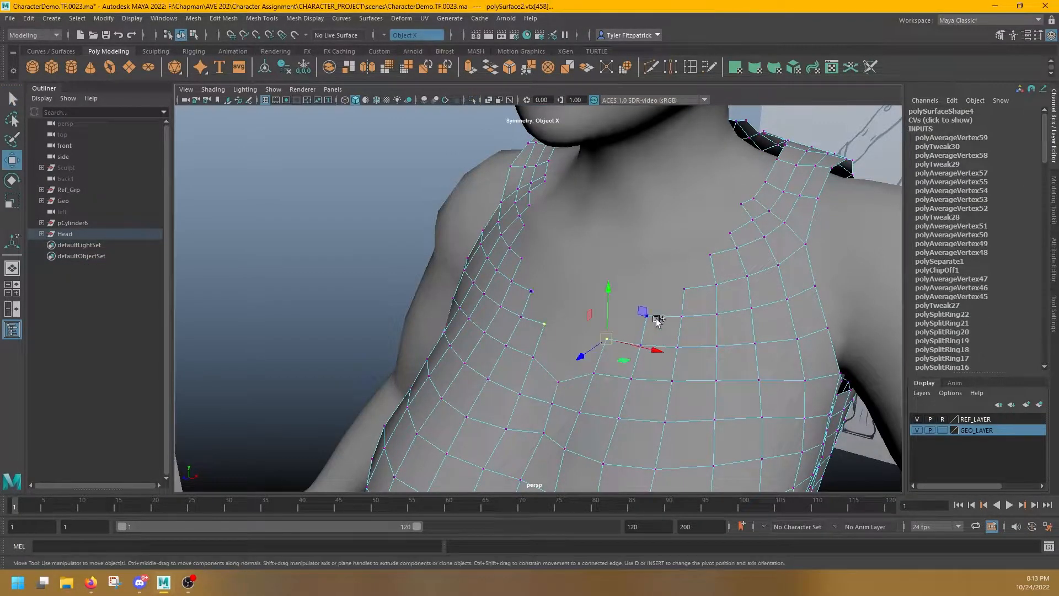
pyautogui.press('g')
pyautogui.press('g')
pyautogui.press('g')
pyautogui.press('g')
pyautogui.press('g')
pyautogui.press('g')
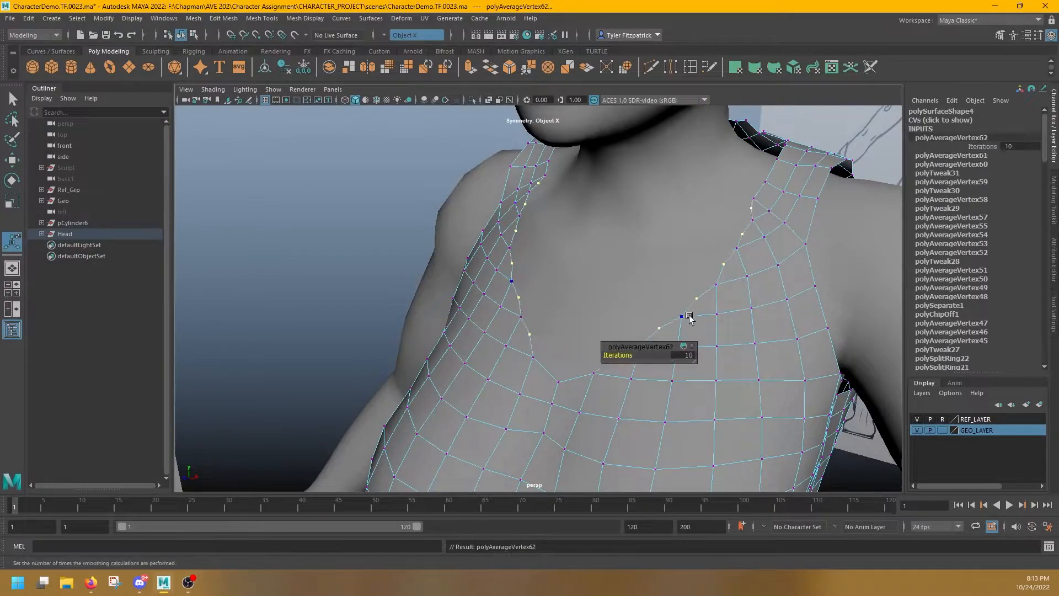
# Step: Average the neckline vertices near the shoulder strap and undo the last two averaging passes
pyautogui.keyDown('shift'); pyautogui.click(746, 235); pyautogui.keyUp('shift')
pyautogui.press('g')
pyautogui.press('g')
pyautogui.press('g')
pyautogui.hotkey('ctrl', 'z')
pyautogui.hotkey('ctrl', 'z')
# Step: Average the neckline border vertices over the shoulder beside the neck
pyautogui.moveTo(739, 269)
pyautogui.keyDown('alt'); pyautogui.mouseDown()
pyautogui.moveTo(768, 239)
pyautogui.moveTo(742, 265)
pyautogui.mouseUp(); pyautogui.keyUp('alt')
pyautogui.moveTo(709, 281); pyautogui.dragTo(707, 253, button='right')
pyautogui.keyDown('alt'); pyautogui.moveTo(696, 287); pyautogui.dragTo(611, 330); pyautogui.keyUp('alt')
pyautogui.moveTo(546, 291); pyautogui.dragTo(540, 297, button='right')
pyautogui.press('g')
pyautogui.press('g')
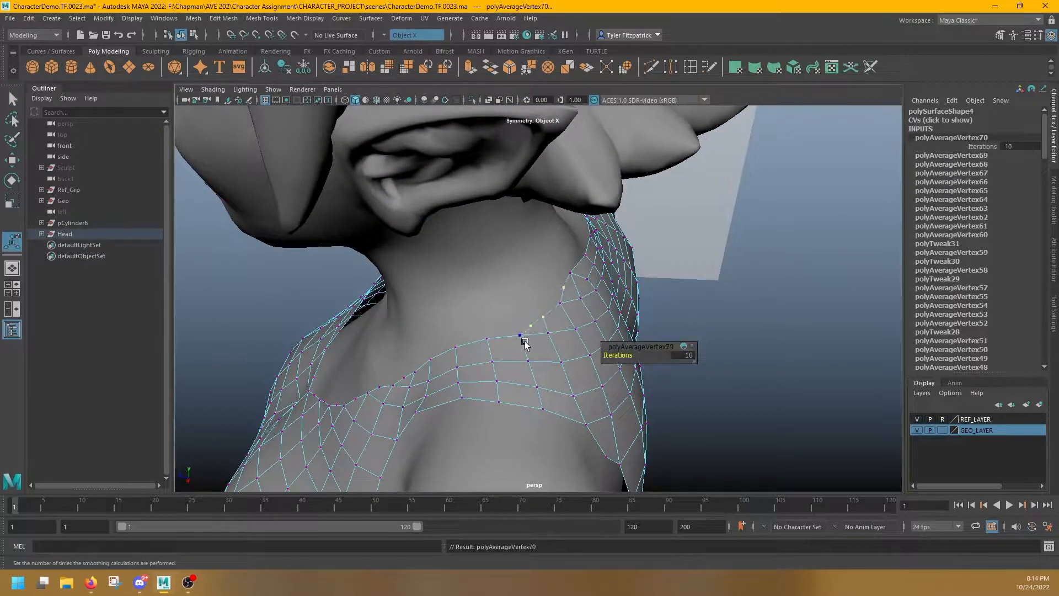
pyautogui.press('g')
pyautogui.press('g')
pyautogui.press('g')
# Step: Smooth the vertices along the back neckline of the vest with Average Vertices
pyautogui.keyDown('alt'); pyautogui.moveTo(570, 302); pyautogui.dragTo(517, 227); pyautogui.keyUp('alt')
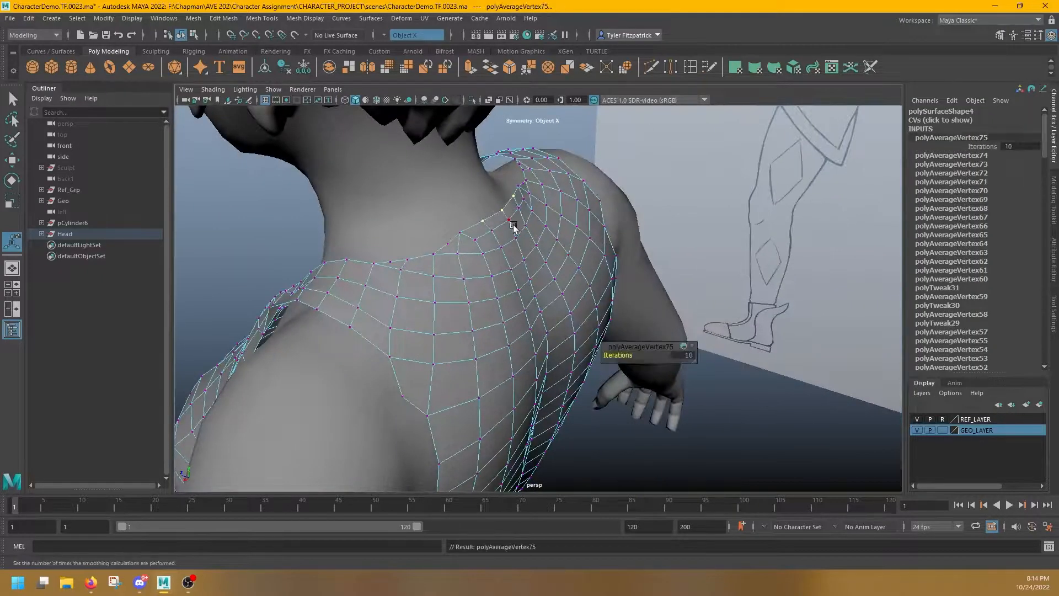
pyautogui.click(462, 236)
pyautogui.press('g')
pyautogui.press('g')
pyautogui.keyDown('shift'); pyautogui.click(327, 263); pyautogui.keyUp('shift')
pyautogui.press('g')
pyautogui.keyDown('alt'); pyautogui.moveTo(333, 292); pyautogui.dragTo(462, 298); pyautogui.keyUp('alt')
pyautogui.moveTo(447, 300); pyautogui.dragTo(440, 284, button='right')
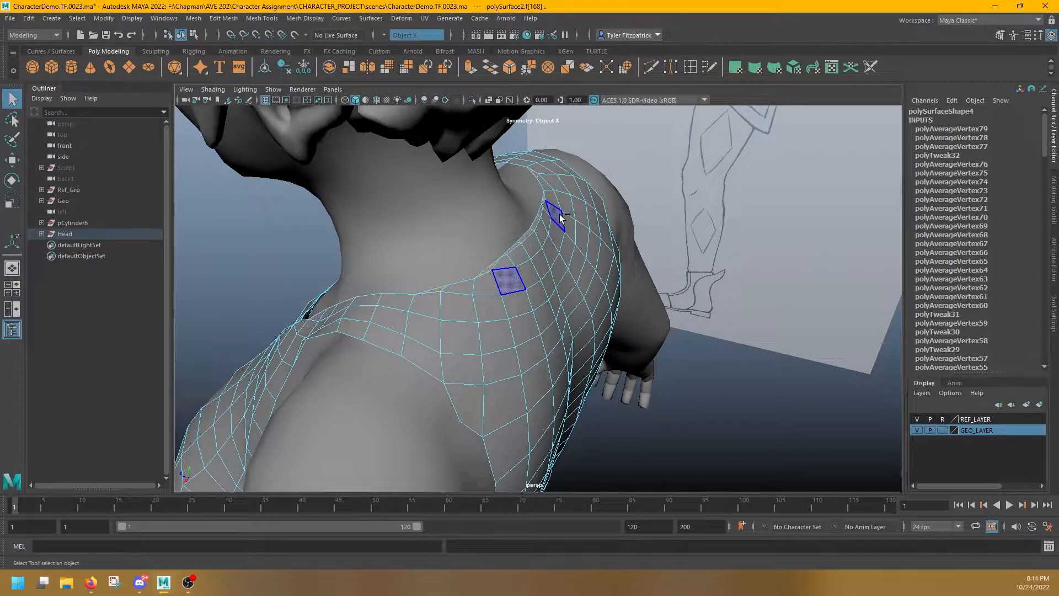
# Step: Undo the latest averaging and vertex changes along the back neckline
pyautogui.hotkey('ctrl', 'z')
pyautogui.hotkey('ctrl', 'z')
pyautogui.hotkey('ctrl', 'z')
pyautogui.hotkey('ctrl', 'z')
pyautogui.hotkey('ctrl', 'z')
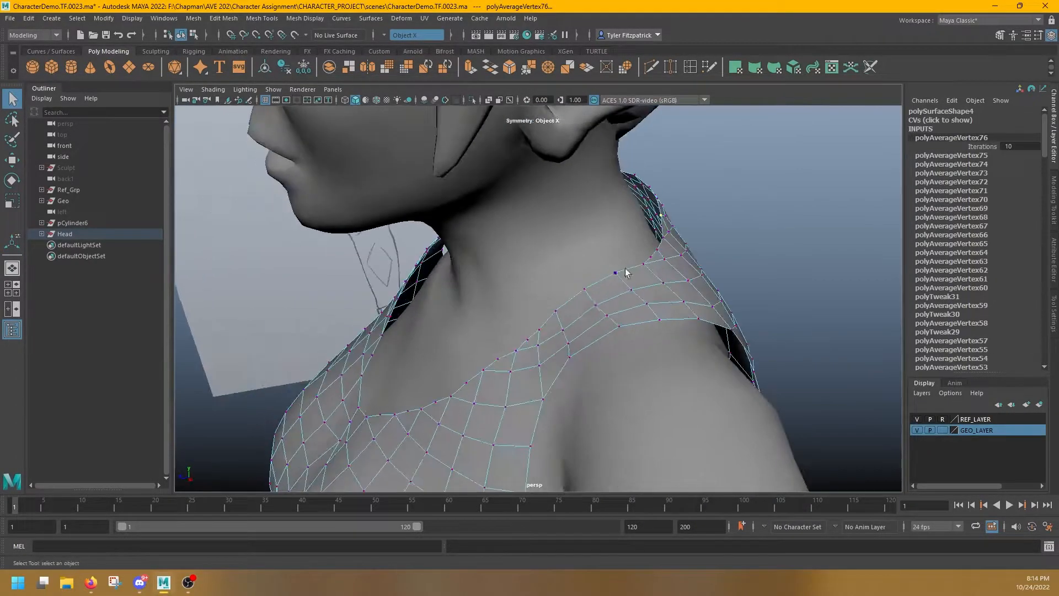
# Step: Select the border edges around the vest's neckline and extrude them
pyautogui.keyDown('alt'); pyautogui.moveTo(576, 293); pyautogui.dragTo(618, 282); pyautogui.keyUp('alt')
pyautogui.moveTo(619, 281); pyautogui.dragTo(630, 256, button='right')
pyautogui.click(608, 326)
pyautogui.moveTo(607, 327)
pyautogui.keyDown('alt'); pyautogui.mouseDown()
pyautogui.moveTo(648, 316)
pyautogui.moveTo(618, 339)
pyautogui.mouseUp(); pyautogui.keyUp('alt')
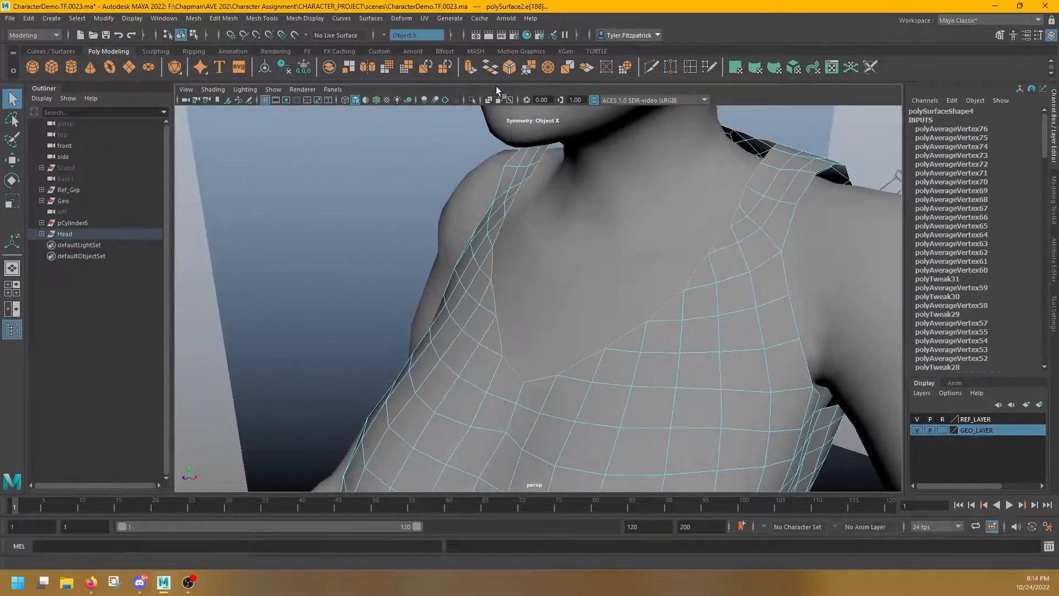
pyautogui.hotkey('ctrl', 'e')
pyautogui.moveTo(623, 372); pyautogui.dragTo(625, 372, button='middle')
pyautogui.keyDown('alt'); pyautogui.moveTo(595, 373); pyautogui.dragTo(656, 336); pyautogui.keyUp('alt')
# Step: Average the vertices along the extruded neckline, adjust the number of iterations, and return to object mode
pyautogui.keyDown('alt'); pyautogui.moveTo(674, 139); pyautogui.dragTo(620, 279); pyautogui.keyUp('alt')
pyautogui.moveTo(603, 281); pyautogui.dragTo(550, 281, button='right')
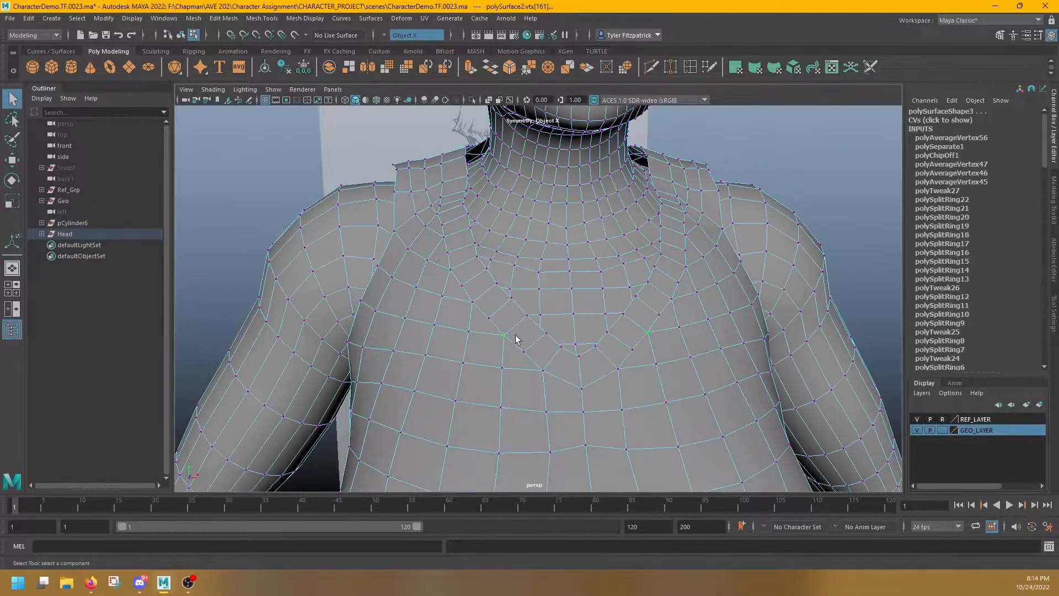
pyautogui.click(547, 333)
pyautogui.keyDown('shift'); pyautogui.doubleClick(561, 346); pyautogui.keyUp('shift')
pyautogui.keyDown('alt'); pyautogui.moveTo(634, 347); pyautogui.dragTo(579, 323); pyautogui.keyUp('alt')
pyautogui.keyDown('shift'); pyautogui.moveTo(628, 312); pyautogui.dragTo(681, 297, button='right'); pyautogui.keyUp('shift')
pyautogui.keyDown('alt'); pyautogui.moveTo(681, 297); pyautogui.dragTo(603, 283); pyautogui.keyUp('alt')
pyautogui.moveTo(618, 355); pyautogui.dragTo(623, 355, button='middle')
pyautogui.click(618, 269)
pyautogui.keyDown('alt'); pyautogui.moveTo(622, 270); pyautogui.dragTo(570, 317); pyautogui.keyUp('alt')
pyautogui.moveTo(569, 316); pyautogui.dragTo(617, 302, button='right')
pyautogui.click(614, 302)
# Step: Delete the extra component at the front of the armhole and merge the neighbouring border vertices
pyautogui.moveTo(595, 300)
pyautogui.keyDown('alt'); pyautogui.mouseDown()
pyautogui.moveTo(650, 274)
pyautogui.moveTo(601, 298)
pyautogui.mouseUp(); pyautogui.keyUp('alt')
pyautogui.keyDown('alt'); pyautogui.moveTo(601, 297); pyautogui.dragTo(572, 281, button='middle'); pyautogui.keyUp('alt')
pyautogui.moveTo(573, 281); pyautogui.dragTo(516, 289, button='right')
pyautogui.click(558, 290)
pyautogui.press('Delete')
pyautogui.click(582, 294)
pyautogui.keyDown('shift'); pyautogui.click(546, 248); pyautogui.keyUp('shift')
pyautogui.keyDown('shift'); pyautogui.moveTo(588, 316); pyautogui.dragTo(623, 256, button='right'); pyautogui.keyUp('shift')
# Step: Average the vertices around the front armhole to even out the merged area
pyautogui.moveTo(558, 291); pyautogui.dragTo(516, 289, button='right')
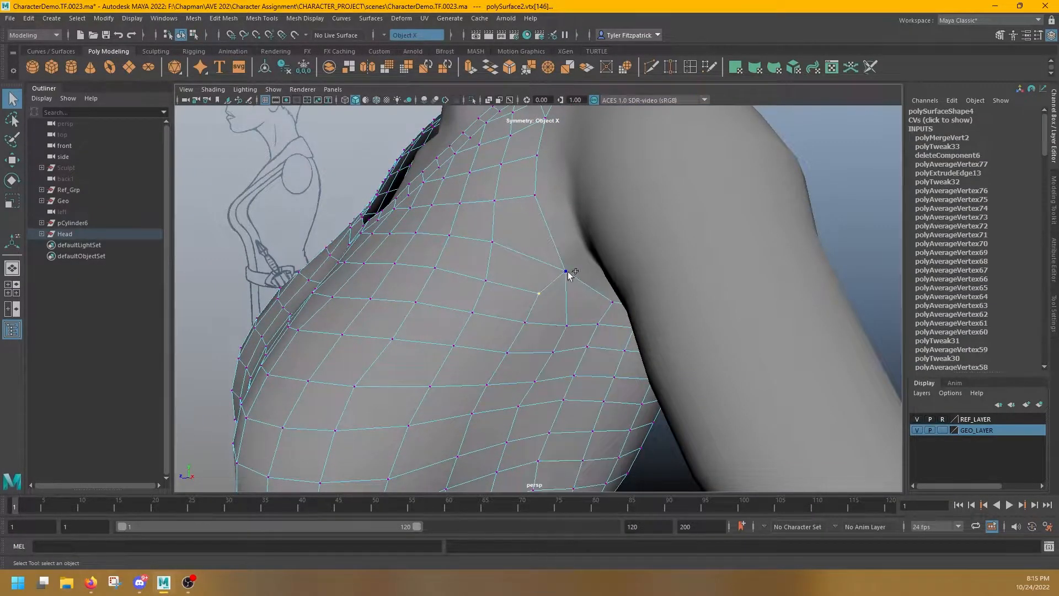
pyautogui.keyDown('shift'); pyautogui.moveTo(587, 309); pyautogui.dragTo(634, 287, button='right'); pyautogui.keyUp('shift')
pyautogui.click(492, 242)
pyautogui.keyDown('shift'); pyautogui.click(534, 196); pyautogui.keyUp('shift')
pyautogui.keyDown('shift'); pyautogui.click(613, 303); pyautogui.keyUp('shift')
pyautogui.keyDown('shift'); pyautogui.click(598, 324); pyautogui.keyUp('shift')
pyautogui.keyDown('shift'); pyautogui.click(567, 325); pyautogui.keyUp('shift')
pyautogui.keyDown('shift'); pyautogui.click(525, 321); pyautogui.keyUp('shift')
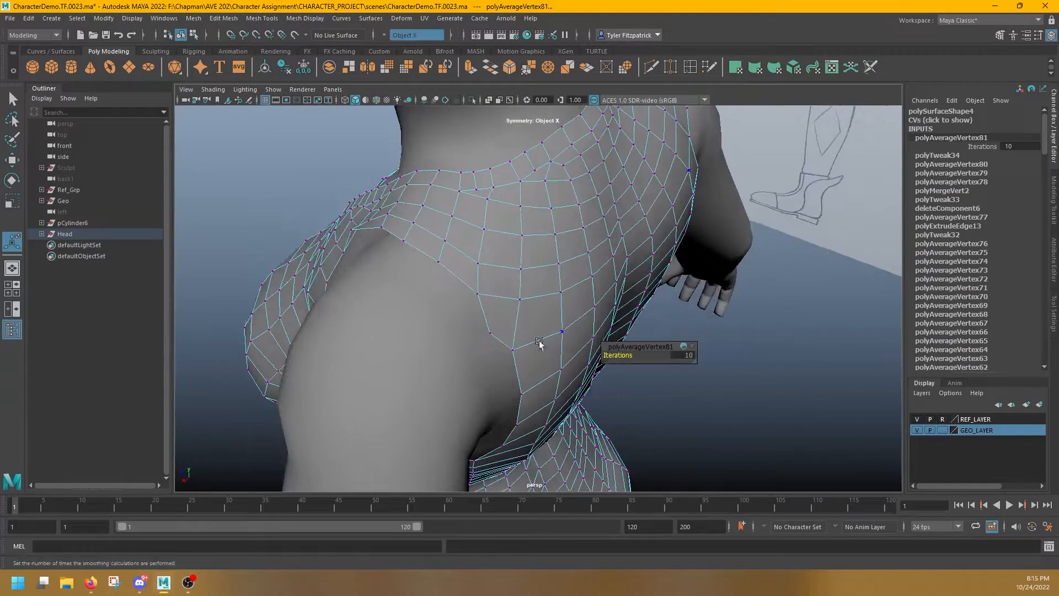
# Step: Delete the extra edge at the back of the armhole and merge the two border vertices beside it
pyautogui.moveTo(529, 281); pyautogui.dragTo(552, 246, button='right')
pyautogui.click(514, 312)
pyautogui.press('Delete')
pyautogui.press('space')
pyautogui.press('space')
pyautogui.click(478, 294)
pyautogui.keyDown('shift'); pyautogui.click(512, 349); pyautogui.keyUp('shift')
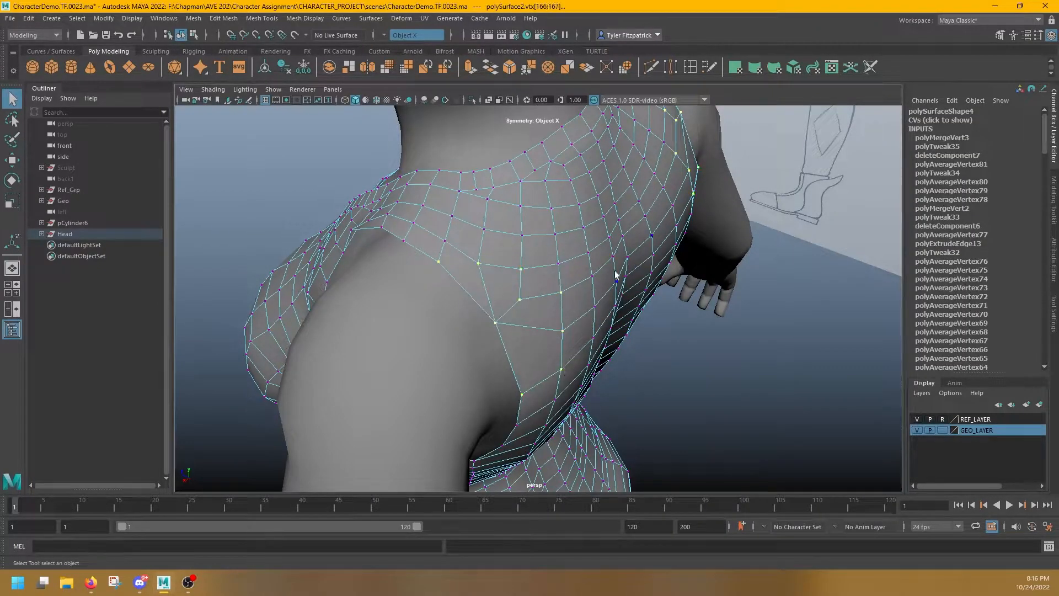
# Step: Try to average the selected border vertices around the back of the armhole, including with a reduced selection
pyautogui.keyDown('shift'); pyautogui.moveTo(530, 314); pyautogui.dragTo(587, 281, button='right'); pyautogui.keyUp('shift')
pyautogui.keyDown('alt'); pyautogui.moveTo(640, 253); pyautogui.dragTo(397, 239); pyautogui.keyUp('alt')
pyautogui.hotkey('ctrl', 'z')
pyautogui.keyDown('ctrl'); pyautogui.moveTo(331, 160); pyautogui.dragTo(380, 336); pyautogui.keyUp('ctrl')
pyautogui.keyDown('ctrl'); pyautogui.click(417, 322); pyautogui.keyUp('ctrl')
pyautogui.press('g')
pyautogui.hotkey('ctrl', 'z')
# Step: Relax the topology around the back of the armhole with Quad Draw and adjust a neighbouring vertex
pyautogui.click(1054, 210)
pyautogui.click(1008, 428)
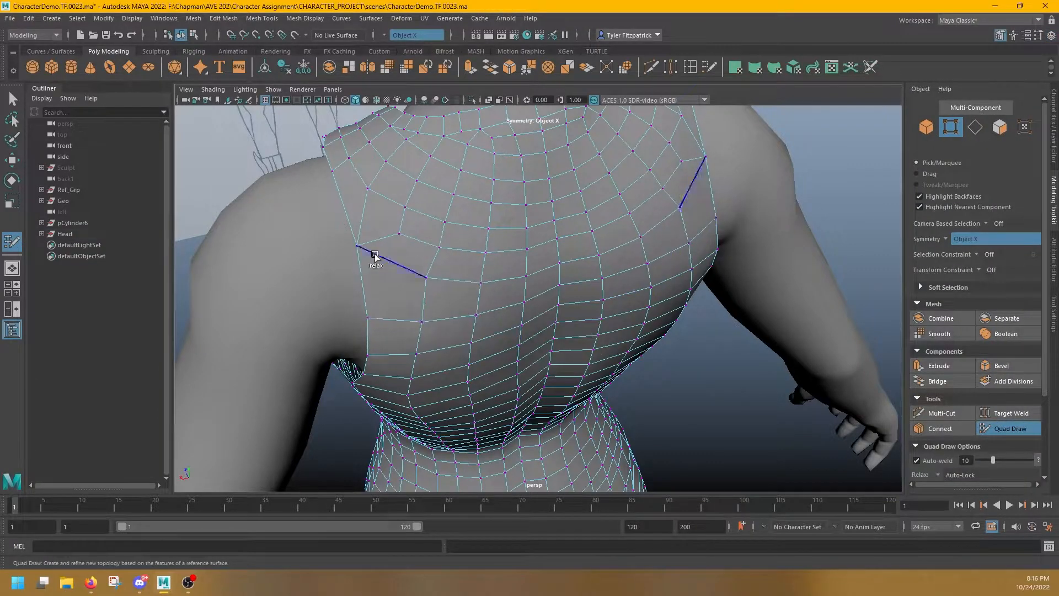
pyautogui.moveTo(483, 248)
pyautogui.keyDown('alt'); pyautogui.mouseDown()
pyautogui.moveTo(624, 333)
pyautogui.moveTo(697, 300)
pyautogui.moveTo(593, 312)
pyautogui.moveTo(489, 164)
pyautogui.moveTo(681, 203)
pyautogui.moveTo(527, 208)
pyautogui.moveTo(504, 220)
pyautogui.mouseUp(); pyautogui.keyUp('alt')
pyautogui.press('q')
pyautogui.click(697, 300)
pyautogui.press('w')
pyautogui.press('q')
# Step: In the front view, move the mirrored neckline vertices near the shoulders to follow the sketched collar line
pyautogui.press('space')
pyautogui.click(505, 265)
pyautogui.press('w')
pyautogui.hotkey('ctrl', 'z')
pyautogui.click(566, 209)
pyautogui.keyDown('alt'); pyautogui.moveTo(617, 150); pyautogui.dragTo(547, 243, button='middle'); pyautogui.keyUp('alt')
pyautogui.click(545, 205)
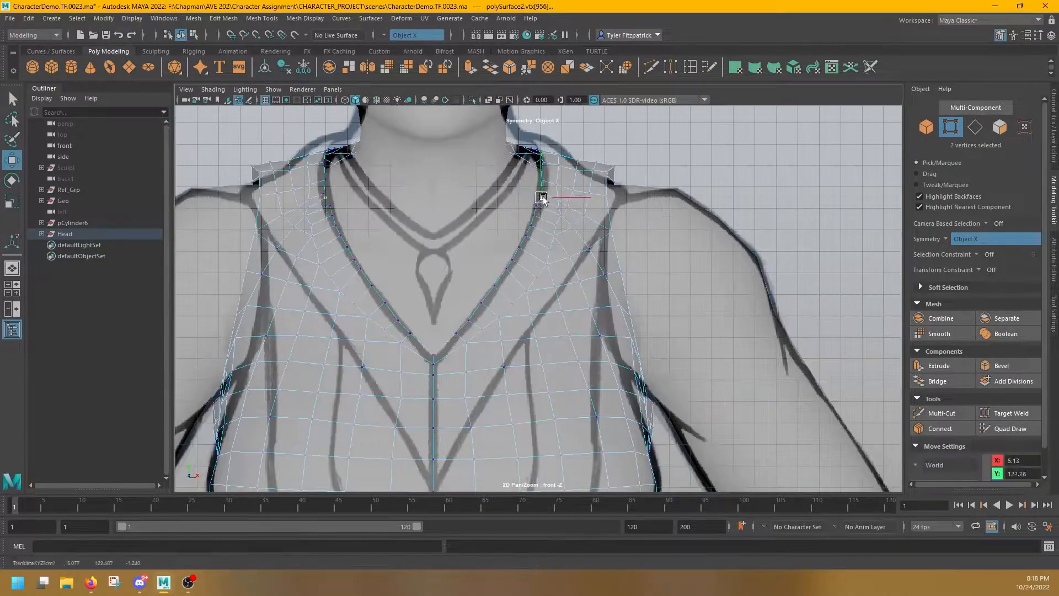
# Step: Examine the reshaped neckline from the perspective and orthographic views
pyautogui.press('space')
pyautogui.press('space')
pyautogui.keyDown('alt'); pyautogui.moveTo(501, 241); pyautogui.dragTo(594, 287); pyautogui.keyUp('alt')
pyautogui.press('q')
pyautogui.keyDown('alt'); pyautogui.moveTo(520, 235); pyautogui.dragTo(572, 184); pyautogui.keyUp('alt')
pyautogui.press('space')
pyautogui.press('space')
pyautogui.moveTo(371, 319); pyautogui.dragTo(599, 298)
pyautogui.press('space')
pyautogui.press('space')
pyautogui.keyDown('alt'); pyautogui.moveTo(598, 298); pyautogui.dragTo(712, 204); pyautogui.keyUp('alt')
pyautogui.press('space')
# Step: Change the camera shown in one viewport and adjust the selected neckline vertices in it
pyautogui.click(332, 89)
pyautogui.click(456, 149)
pyautogui.press('space')
pyautogui.press('w')
pyautogui.press('q')
pyautogui.press('space')
# Step: Average the neckline vertices and nudge a mirrored pair of them into place
pyautogui.press('space')
pyautogui.press('g')
pyautogui.press('g')
pyautogui.keyDown('alt'); pyautogui.moveTo(574, 232); pyautogui.dragTo(623, 248); pyautogui.keyUp('alt')
pyautogui.click(539, 274)
pyautogui.press('w')
pyautogui.moveTo(517, 307); pyautogui.dragTo(524, 303)
pyautogui.keyDown('alt'); pyautogui.moveTo(605, 219); pyautogui.dragTo(623, 225, button='middle'); pyautogui.keyUp('alt')
pyautogui.press('q')
pyautogui.keyDown('alt'); pyautogui.moveTo(624, 224); pyautogui.dragTo(673, 242); pyautogui.keyUp('alt')
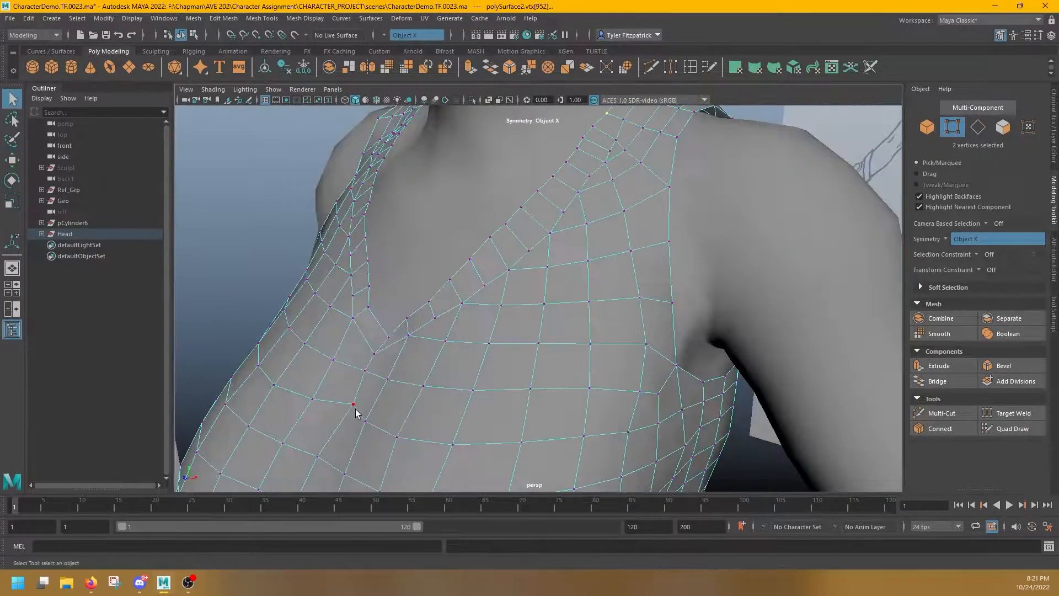
# Step: Average the selected vertices along the front neckline and return to object mode
pyautogui.keyDown('alt'); pyautogui.moveTo(347, 337); pyautogui.dragTo(408, 303); pyautogui.keyUp('alt')
pyautogui.keyDown('alt'); pyautogui.moveTo(408, 303); pyautogui.dragTo(448, 272, button='middle'); pyautogui.keyUp('alt')
pyautogui.press('g')
pyautogui.keyDown('alt'); pyautogui.moveTo(448, 272); pyautogui.dragTo(520, 269); pyautogui.keyUp('alt')
pyautogui.keyDown('alt'); pyautogui.moveTo(520, 270); pyautogui.dragTo(624, 201, button='middle'); pyautogui.keyUp('alt')
pyautogui.moveTo(551, 248); pyautogui.dragTo(590, 216, button='right')
pyautogui.keyDown('alt'); pyautogui.moveTo(624, 201); pyautogui.dragTo(612, 220); pyautogui.keyUp('alt')
pyautogui.moveTo(612, 220)
pyautogui.keyDown('alt'); pyautogui.mouseDown(button='middle')
pyautogui.moveTo(611, 250)
pyautogui.moveTo(627, 146)
pyautogui.mouseUp(button='middle'); pyautogui.keyUp('alt')
pyautogui.keyDown('alt'); pyautogui.moveTo(627, 146); pyautogui.dragTo(662, 176); pyautogui.keyUp('alt')
pyautogui.keyDown('alt'); pyautogui.moveTo(662, 177); pyautogui.dragTo(651, 237, button='middle'); pyautogui.keyUp('alt')
# Step: Relax the vest's topology with Quad Draw and reposition a mirrored pair of vertices
pyautogui.click(1011, 429)
pyautogui.press('w')
pyautogui.click(638, 267)
pyautogui.moveTo(483, 264)
pyautogui.keyDown('alt'); pyautogui.mouseDown()
pyautogui.moveTo(656, 275)
pyautogui.moveTo(636, 185)
pyautogui.moveTo(626, 267)
pyautogui.mouseUp(); pyautogui.keyUp('alt')
pyautogui.press('space')
pyautogui.press('space')
pyautogui.press('w')
# Step: Average the selected vest vertices repeatedly to even out the surface around them
pyautogui.click(644, 273)
pyautogui.press('g')
pyautogui.keyDown('alt'); pyautogui.moveTo(627, 266); pyautogui.dragTo(666, 241, button='right'); pyautogui.keyUp('alt')
pyautogui.press('g')
pyautogui.keyDown('alt'); pyautogui.moveTo(667, 241); pyautogui.dragTo(673, 213); pyautogui.keyUp('alt')
pyautogui.press('w')
pyautogui.press('g')
# Step: Select further uneven vertices on the vest, adjust their position, and average them
pyautogui.press('w')
pyautogui.click(478, 259)
pyautogui.click(673, 212)
pyautogui.keyDown('alt'); pyautogui.moveTo(674, 212); pyautogui.dragTo(544, 293, button='right'); pyautogui.keyUp('alt')
pyautogui.keyDown('shift'); pyautogui.click(544, 293); pyautogui.keyUp('shift')
pyautogui.press('g')
pyautogui.keyDown('alt'); pyautogui.moveTo(544, 293); pyautogui.dragTo(654, 160, button='middle'); pyautogui.keyUp('alt')
# Step: In the front view, move the collar vertices at the base of the neck to match the reference outline
pyautogui.click(709, 67)
pyautogui.moveTo(654, 160)
pyautogui.keyDown('alt'); pyautogui.mouseDown()
pyautogui.moveTo(513, 347)
pyautogui.moveTo(353, 312)
pyautogui.moveTo(522, 322)
pyautogui.mouseUp(); pyautogui.keyUp('alt')
pyautogui.press('space')
pyautogui.press('space')
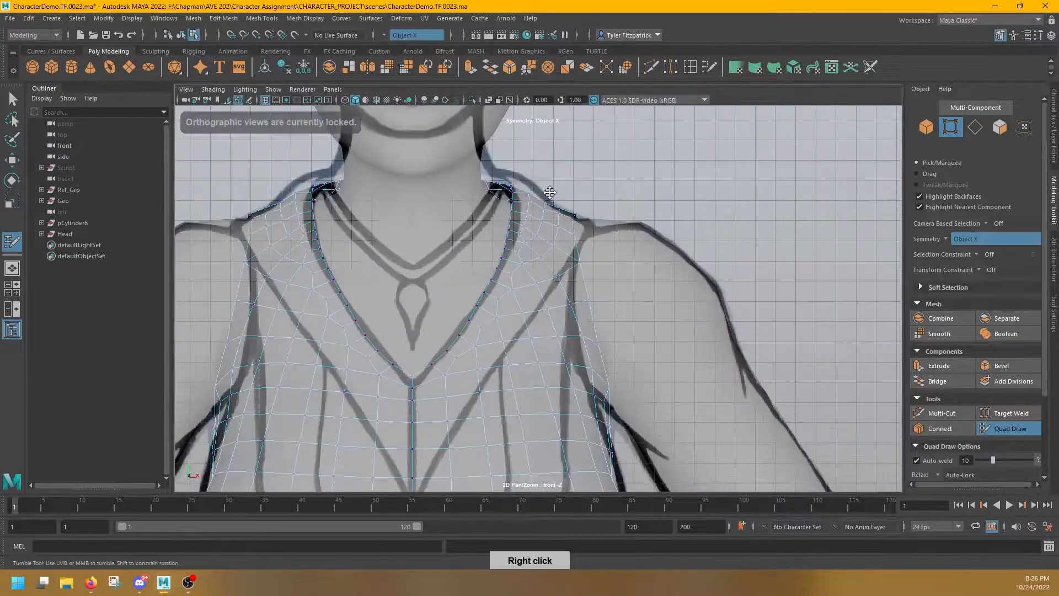
pyautogui.press('q')
pyautogui.click(512, 194)
pyautogui.press('w')
pyautogui.click(512, 174)
# Step: Extend the selection along the collar around the neck and adjust its position from the perspective view
pyautogui.press('space')
pyautogui.press('space')
pyautogui.press('space')
pyautogui.press('space')
pyautogui.press('q')
pyautogui.keyDown('shift'); pyautogui.doubleClick(657, 158); pyautogui.keyUp('shift')
pyautogui.keyDown('alt'); pyautogui.moveTo(657, 158); pyautogui.dragTo(567, 229); pyautogui.keyUp('alt')
pyautogui.press('w')
pyautogui.press('q')
pyautogui.keyDown('ctrl'); pyautogui.click(538, 221); pyautogui.keyUp('ctrl')
# Step: Tidy the back collar with Quad Draw and move the mirrored collar vertices beside the neck
pyautogui.click(993, 428)
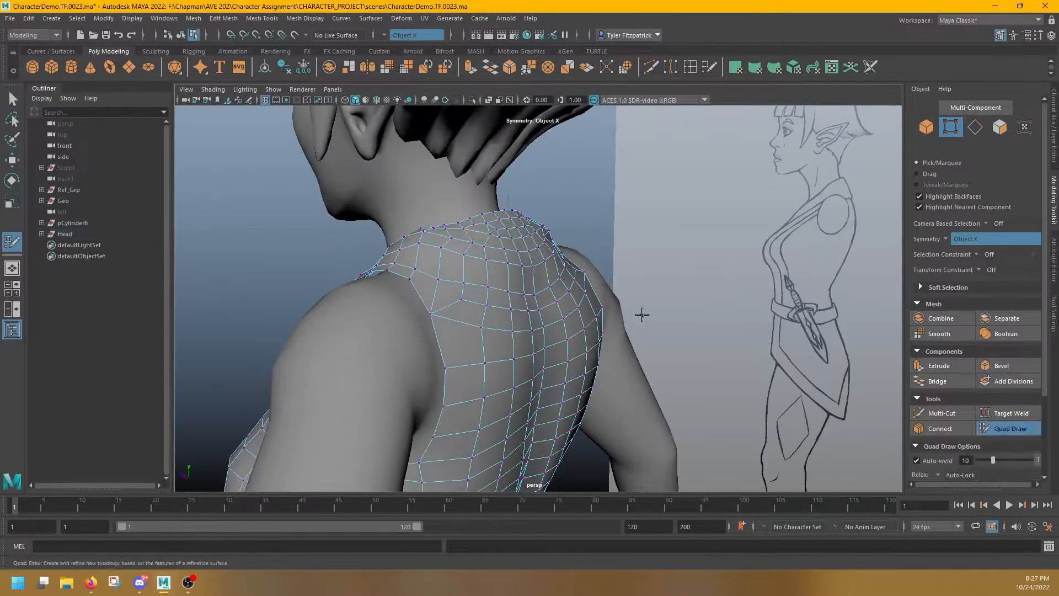
pyautogui.keyDown('alt'); pyautogui.moveTo(540, 265); pyautogui.dragTo(395, 272); pyautogui.keyUp('alt')
pyautogui.press('q')
pyautogui.click(499, 212)
pyautogui.press('w')
pyautogui.moveTo(498, 212)
pyautogui.keyDown('alt'); pyautogui.mouseDown()
pyautogui.moveTo(616, 188)
pyautogui.moveTo(487, 223)
pyautogui.mouseUp(); pyautogui.keyUp('alt')
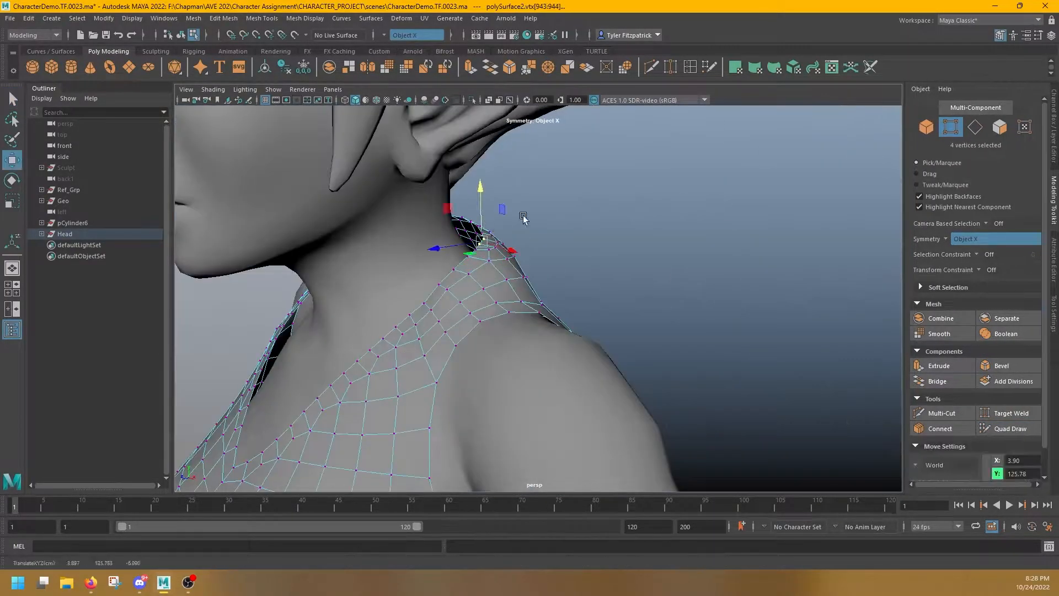
# Step: Average the selected vertices along the neckline and undo the extra averaging pass
pyautogui.click(412, 284)
pyautogui.press('g')
pyautogui.keyDown('alt'); pyautogui.moveTo(505, 269); pyautogui.dragTo(666, 227); pyautogui.keyUp('alt')
pyautogui.press('g')
pyautogui.hotkey('ctrl', 'z')
# Step: Average further uneven vertices around the vest's shoulder and collar, and return to object mode
pyautogui.scroll(-5, 675, 264)
pyautogui.click(666, 227)
pyautogui.press('g')
pyautogui.keyDown('alt'); pyautogui.moveTo(730, 199); pyautogui.dragTo(586, 251); pyautogui.keyUp('alt')
pyautogui.scroll(-4, 586, 250)
pyautogui.click(562, 181)
pyautogui.press('g')
pyautogui.keyDown('alt'); pyautogui.moveTo(556, 382); pyautogui.dragTo(657, 290); pyautogui.keyUp('alt')
pyautogui.moveTo(657, 290); pyautogui.dragTo(683, 265, button='right')
# Step: Select the vest and examine its lower hem from the side and front against the reference drawings
pyautogui.keyDown('alt'); pyautogui.moveTo(683, 265); pyautogui.dragTo(643, 204); pyautogui.keyUp('alt')
pyautogui.click(551, 232)
pyautogui.keyDown('alt'); pyautogui.moveTo(552, 231); pyautogui.dragTo(564, 279); pyautogui.keyUp('alt')
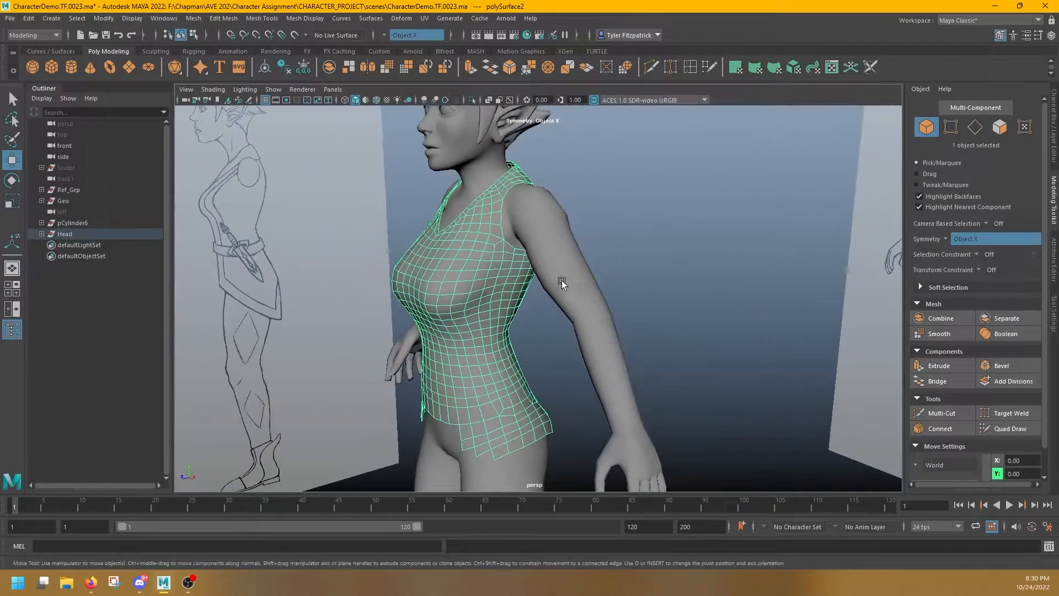
pyautogui.keyDown('alt'); pyautogui.moveTo(563, 292); pyautogui.dragTo(586, 162, button='middle'); pyautogui.keyUp('alt')
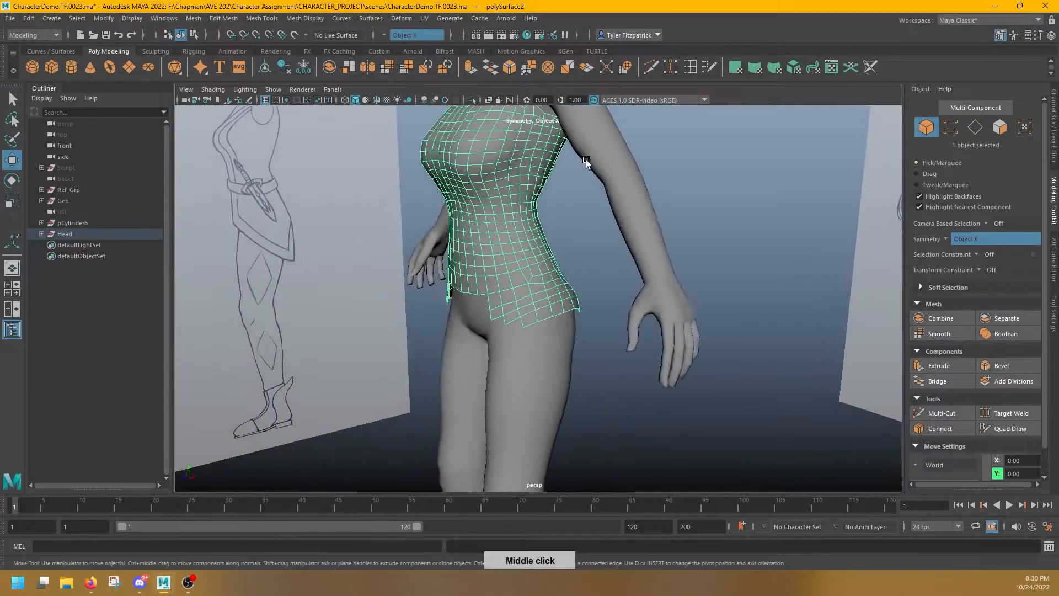
pyautogui.keyDown('alt'); pyautogui.moveTo(584, 221); pyautogui.dragTo(667, 242); pyautogui.keyUp('alt')
pyautogui.keyDown('alt'); pyautogui.moveTo(652, 249); pyautogui.dragTo(510, 241); pyautogui.keyUp('alt')
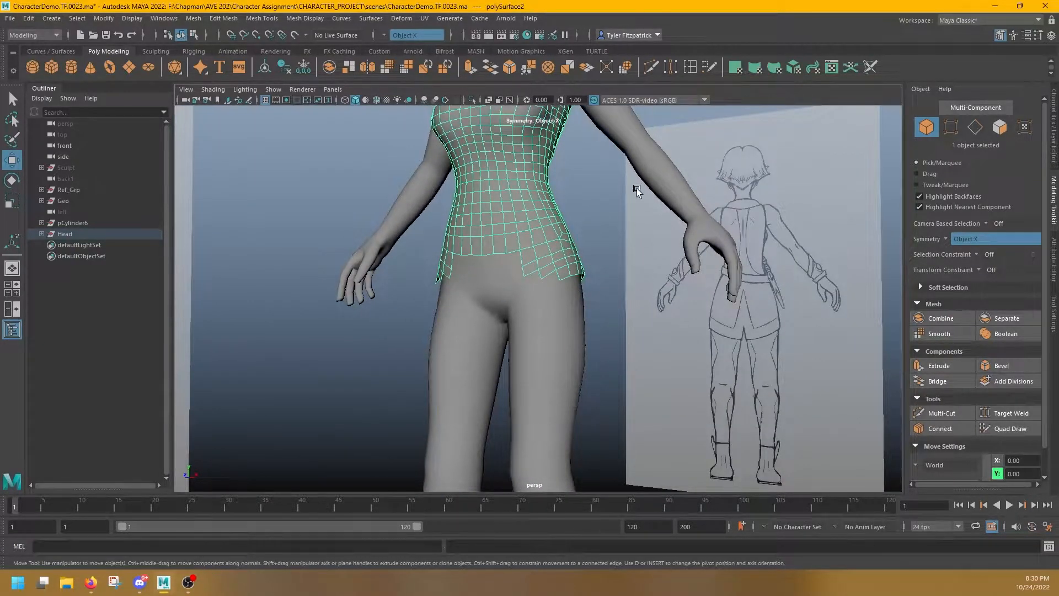
pyautogui.keyDown('alt'); pyautogui.moveTo(636, 187); pyautogui.dragTo(579, 184); pyautogui.keyUp('alt')
pyautogui.press('space')
pyautogui.keyDown('alt'); pyautogui.moveTo(579, 184); pyautogui.dragTo(585, 137, button='middle'); pyautogui.keyUp('alt')
# Step: Extrude two border edges at the front of the vest's lower hem downward
pyautogui.moveTo(504, 273); pyautogui.dragTo(503, 243, button='right')
pyautogui.press('q')
pyautogui.click(549, 292)
pyautogui.keyDown('shift'); pyautogui.click(527, 291); pyautogui.keyUp('shift')
pyautogui.press('w')
pyautogui.keyDown('shift'); pyautogui.moveTo(544, 263); pyautogui.dragTo(546, 286); pyautogui.keyUp('shift')
# Step: Weld the loose vertices of the extruded hem faces to the neighbouring border with Target Weld
pyautogui.keyDown('alt'); pyautogui.moveTo(533, 313); pyautogui.dragTo(537, 263, button='middle'); pyautogui.keyUp('alt')
pyautogui.click(1011, 413)
pyautogui.press('space')
pyautogui.keyDown('alt'); pyautogui.moveTo(589, 267); pyautogui.dragTo(661, 248); pyautogui.keyUp('alt')
pyautogui.hotkey('ctrl', 'z')
pyautogui.click(993, 412)
pyautogui.press('q')
# Step: Merge the hem vertices beside the extrusion and reposition the neighbouring border vertices
pyautogui.keyDown('shift'); pyautogui.rightClick(677, 260); pyautogui.keyUp('shift')
pyautogui.keyDown('shift'); pyautogui.moveTo(677, 260); pyautogui.dragTo(676, 230, button='right'); pyautogui.keyUp('shift')
pyautogui.click(579, 241)
pyautogui.press('w')
pyautogui.keyDown('alt'); pyautogui.moveTo(579, 241); pyautogui.dragTo(565, 267); pyautogui.keyUp('alt')
pyautogui.click(616, 247)
pyautogui.keyDown('alt'); pyautogui.moveTo(649, 223); pyautogui.dragTo(632, 167, button='middle'); pyautogui.keyUp('alt')
pyautogui.keyDown('alt'); pyautogui.moveTo(632, 167); pyautogui.dragTo(591, 189); pyautogui.keyUp('alt')
# Step: Extrude the border edges of the lower hem and move the new edges downward
pyautogui.moveTo(527, 220); pyautogui.dragTo(527, 190, button='right')
pyautogui.click(516, 189)
pyautogui.click(661, 189)
pyautogui.hotkey('ctrl', 'e')
pyautogui.moveTo(661, 189); pyautogui.dragTo(671, 232, button='middle')
pyautogui.keyDown('alt'); pyautogui.moveTo(656, 268); pyautogui.dragTo(735, 272); pyautogui.keyUp('alt')
# Step: Weld the extruded hem corners with Target Weld and relax the back hem with Quad Draw
pyautogui.click(1013, 413)
pyautogui.keyDown('alt'); pyautogui.moveTo(529, 271); pyautogui.dragTo(435, 273); pyautogui.keyUp('alt')
pyautogui.click(1010, 428)
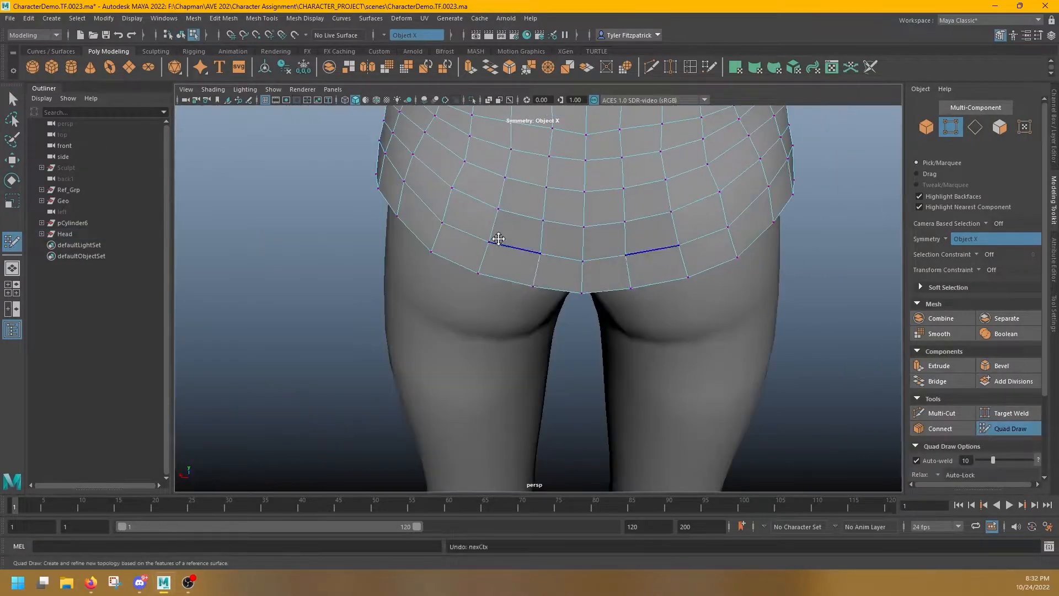
# Step: Extrude the vest's selected back hem border edges downward with an offset of 13 and 6 divisions
pyautogui.press('space')
pyautogui.press('space')
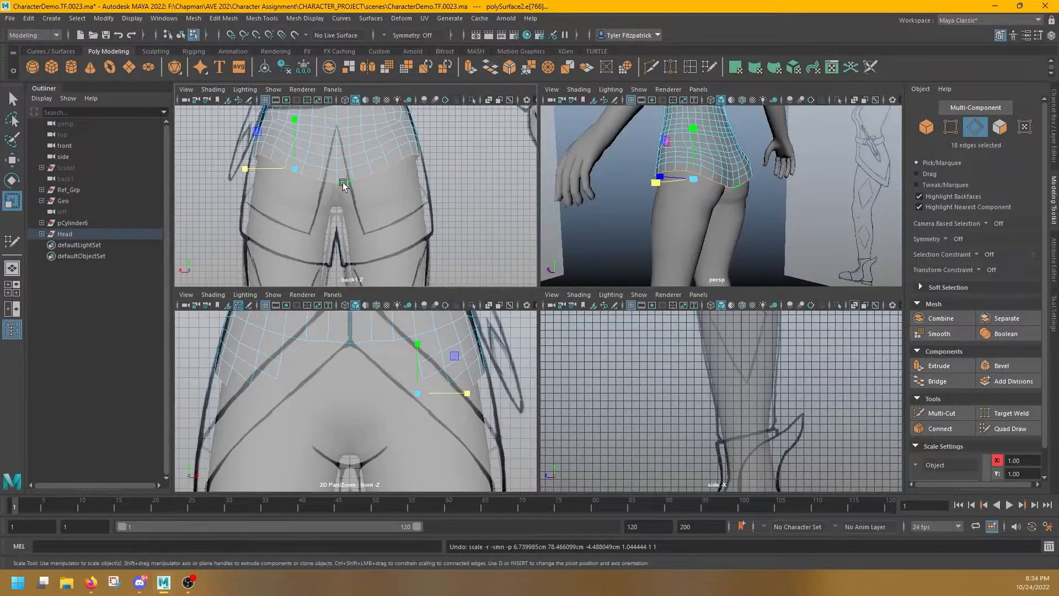
pyautogui.press('w')
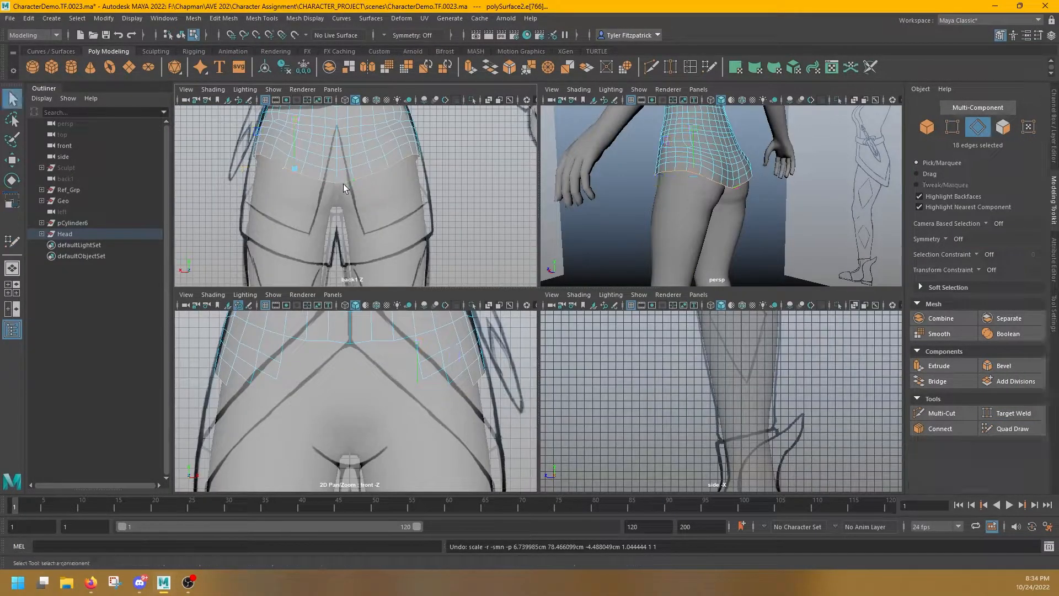
pyautogui.press('e')
pyautogui.press('w')
pyautogui.press('e')
pyautogui.press('r')
pyautogui.moveTo(285, 169); pyautogui.dragTo(289, 172)
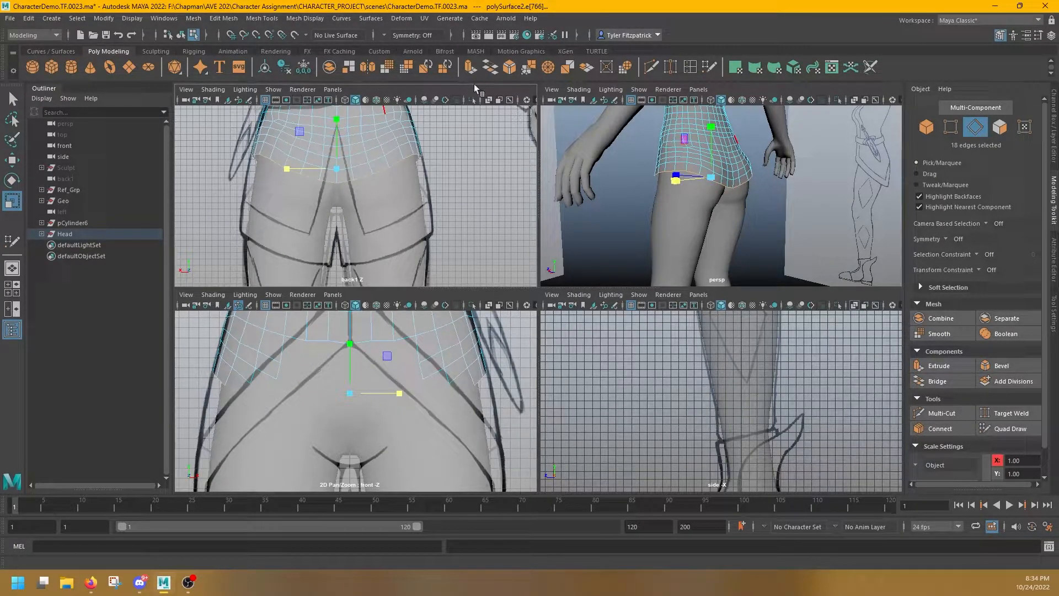
pyautogui.hotkey('ctrl', 'e')
pyautogui.moveTo(395, 233); pyautogui.dragTo(455, 242)
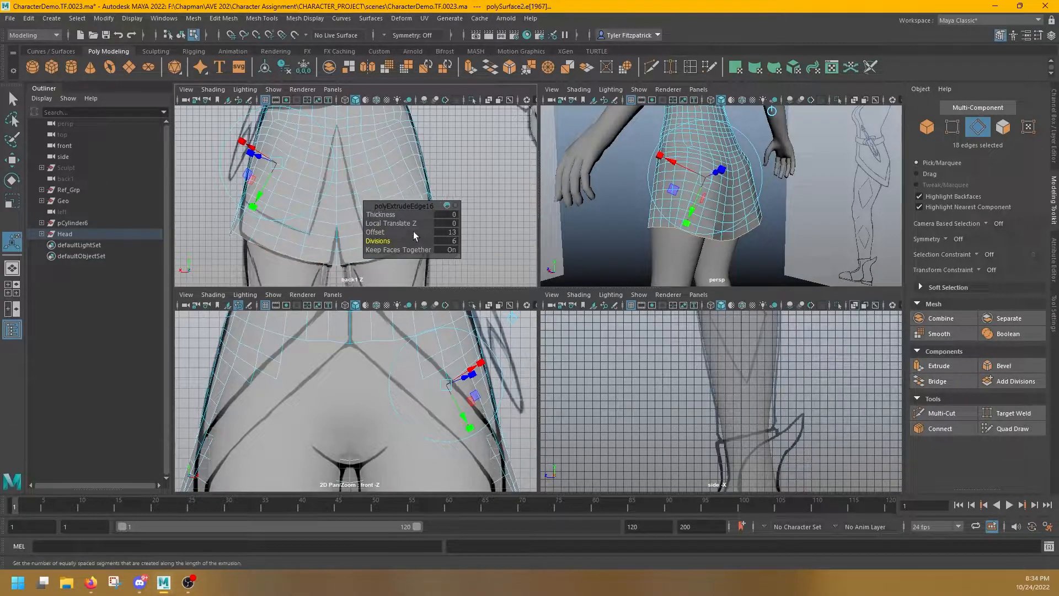
# Step: Reduce the number of divisions on the new hem extrusion
pyautogui.keyDown('alt'); pyautogui.moveTo(826, 201); pyautogui.dragTo(753, 150); pyautogui.keyUp('alt')
pyautogui.keyDown('alt'); pyautogui.moveTo(799, 183); pyautogui.dragTo(820, 223); pyautogui.keyUp('alt')
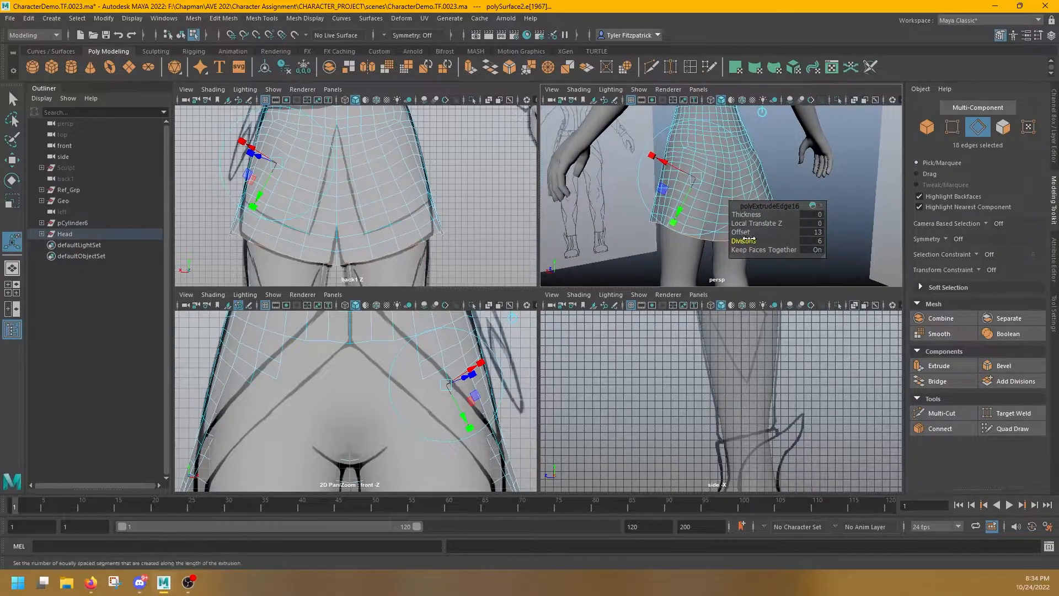
pyautogui.moveTo(749, 241); pyautogui.dragTo(736, 241)
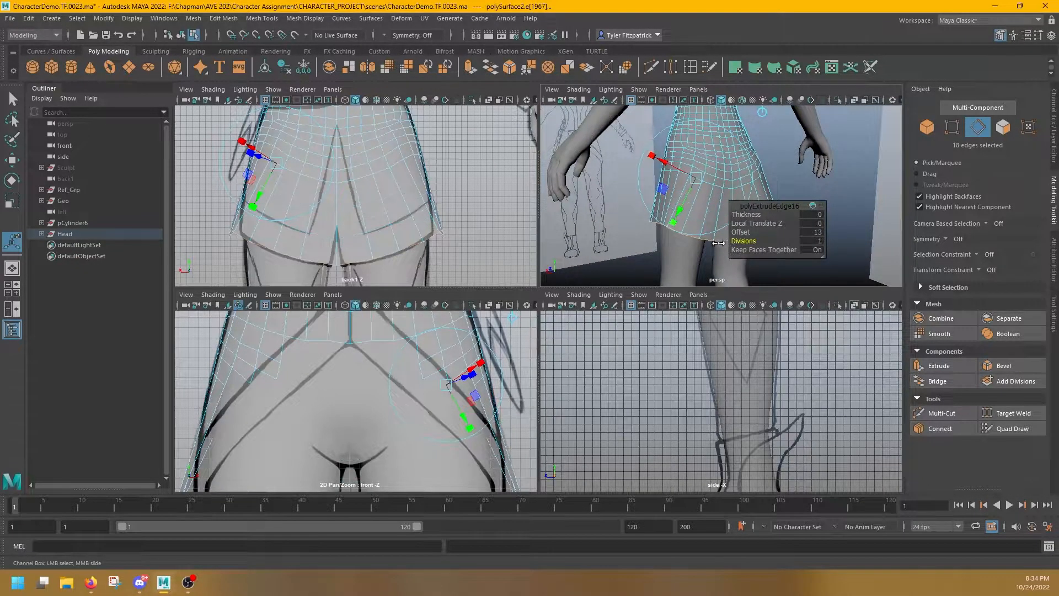
pyautogui.keyDown('alt'); pyautogui.moveTo(717, 175); pyautogui.dragTo(653, 183); pyautogui.keyUp('alt')
pyautogui.keyDown('alt'); pyautogui.moveTo(689, 220); pyautogui.dragTo(659, 165); pyautogui.keyUp('alt')
# Step: Enable soft selection for the hem's vertices, adjust its falloff radius, and set symmetry to Object X
pyautogui.press('q')
pyautogui.moveTo(656, 203); pyautogui.dragTo(618, 204, button='right')
pyautogui.click(641, 208)
pyautogui.press('b')
pyautogui.moveTo(726, 232); pyautogui.dragTo(717, 191)
pyautogui.press('w')
pyautogui.moveTo(614, 174); pyautogui.dragTo(620, 177)
pyautogui.hotkey('ctrl', 'z')
pyautogui.click(385, 35)
pyautogui.click(406, 57)
# Step: Reposition the lower side vertices of the extruded hem using soft selection
pyautogui.click(723, 205)
pyautogui.moveTo(697, 238); pyautogui.dragTo(704, 228)
pyautogui.keyDown('alt'); pyautogui.moveTo(704, 210); pyautogui.dragTo(742, 214); pyautogui.keyUp('alt')
pyautogui.click(692, 210)
pyautogui.press('q')
pyautogui.click(746, 213)
pyautogui.press('w')
pyautogui.keyDown('alt'); pyautogui.moveTo(741, 215); pyautogui.dragTo(761, 248); pyautogui.keyUp('alt')
pyautogui.click(742, 182)
pyautogui.click(264, 241)
# Step: Move the hem's front corner vertices up and forward in the side view to follow the reference
pyautogui.press('q')
pyautogui.keyDown('alt'); pyautogui.moveTo(764, 325); pyautogui.dragTo(717, 410, button='middle'); pyautogui.keyUp('alt')
pyautogui.click(716, 411)
pyautogui.press('w')
pyautogui.moveTo(717, 411); pyautogui.dragTo(691, 374)
pyautogui.press('e')
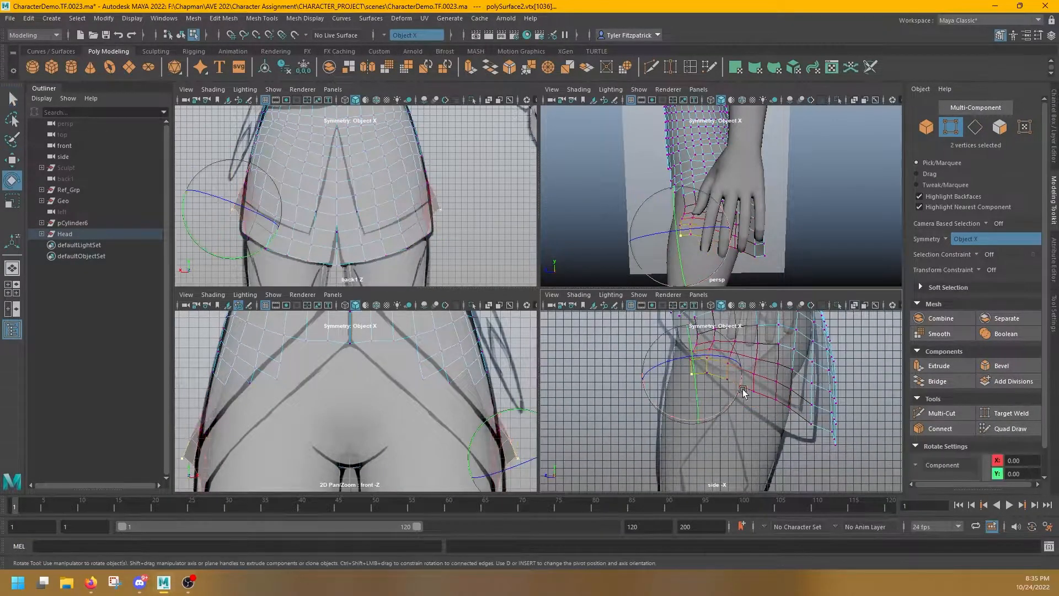
# Step: Shape the hem's lower and rear border vertices in the side view to match the reference outline
pyautogui.click(790, 407)
pyautogui.press('w')
pyautogui.moveTo(789, 378); pyautogui.dragTo(789, 397)
pyautogui.click(753, 392)
pyautogui.moveTo(753, 353); pyautogui.dragTo(752, 372)
pyautogui.click(835, 444)
pyautogui.moveTo(789, 444)
pyautogui.mouseDown()
pyautogui.moveTo(770, 443)
pyautogui.moveTo(789, 435)
pyautogui.mouseUp()
pyautogui.click(830, 437)
pyautogui.click(832, 362)
pyautogui.moveTo(799, 362); pyautogui.dragTo(787, 362)
# Step: Shrink the soft selection radius, pull the hem's side vertices inward against the thigh, and activate Quad Draw
pyautogui.keyDown('alt'); pyautogui.moveTo(795, 257); pyautogui.dragTo(816, 226); pyautogui.keyUp('alt')
pyautogui.click(806, 228)
pyautogui.keyDown('alt'); pyautogui.moveTo(524, 455); pyautogui.dragTo(488, 363, button='middle'); pyautogui.keyUp('alt')
pyautogui.moveTo(517, 364); pyautogui.dragTo(503, 365)
pyautogui.hotkey('ctrl', 'z')
pyautogui.press('b')
pyautogui.moveTo(843, 249); pyautogui.dragTo(794, 251)
pyautogui.moveTo(524, 365); pyautogui.dragTo(508, 370)
pyautogui.keyDown('alt'); pyautogui.moveTo(816, 215); pyautogui.dragTo(719, 98); pyautogui.keyUp('alt')
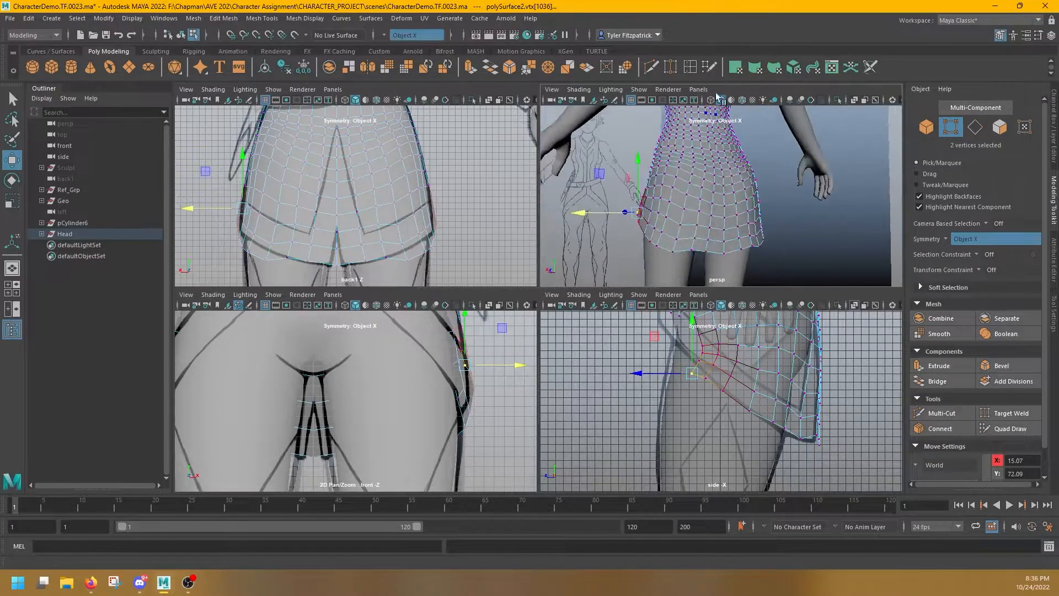
pyautogui.click(1009, 428)
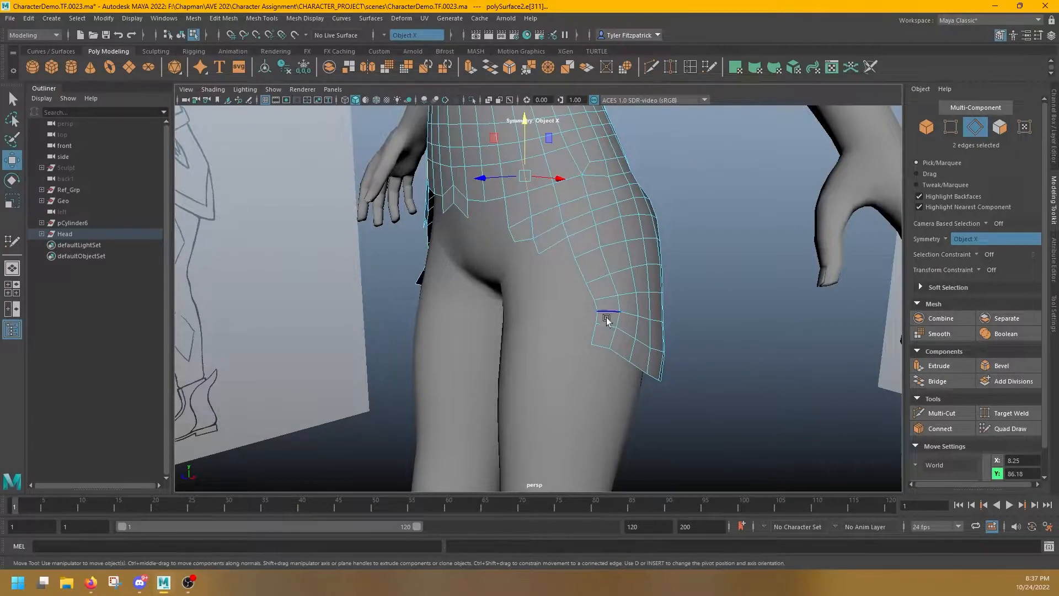
# Step: Bridge the edges of the front hem point to the side hem panel, forming a diagonal strip on each side
pyautogui.rightClick(468, 199)
pyautogui.click(498, 191)
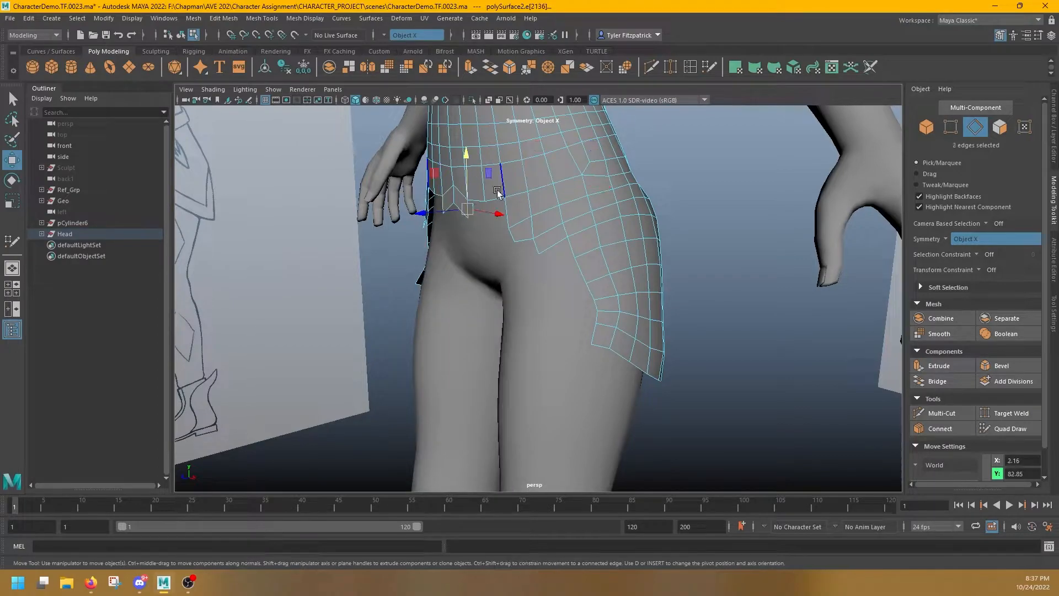
pyautogui.moveTo(588, 261); pyautogui.dragTo(655, 293, button='right')
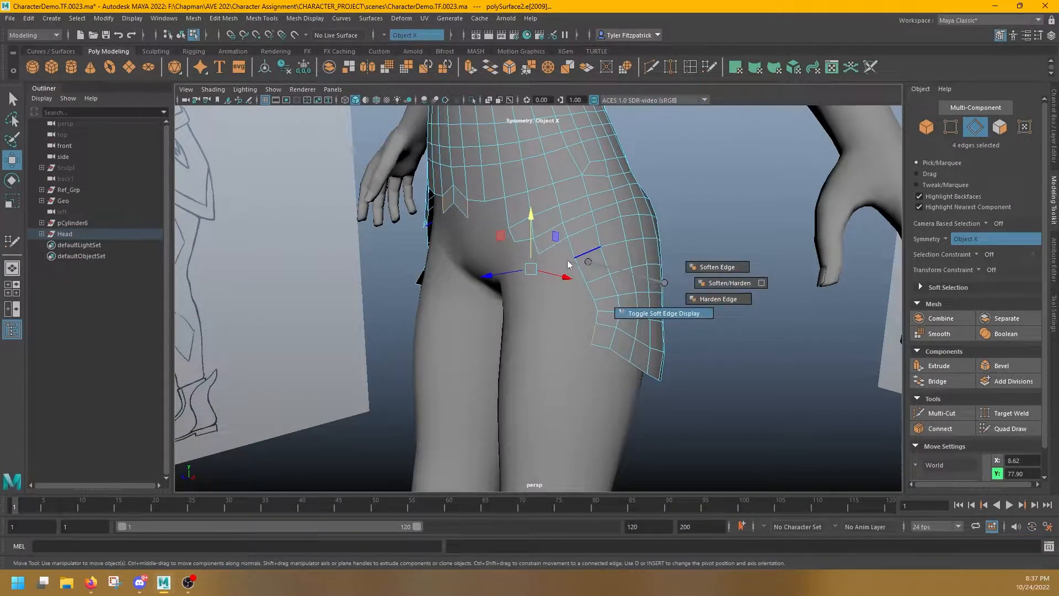
pyautogui.moveTo(563, 263); pyautogui.dragTo(587, 265, button='right')
pyautogui.moveTo(590, 395); pyautogui.dragTo(589, 394, button='right')
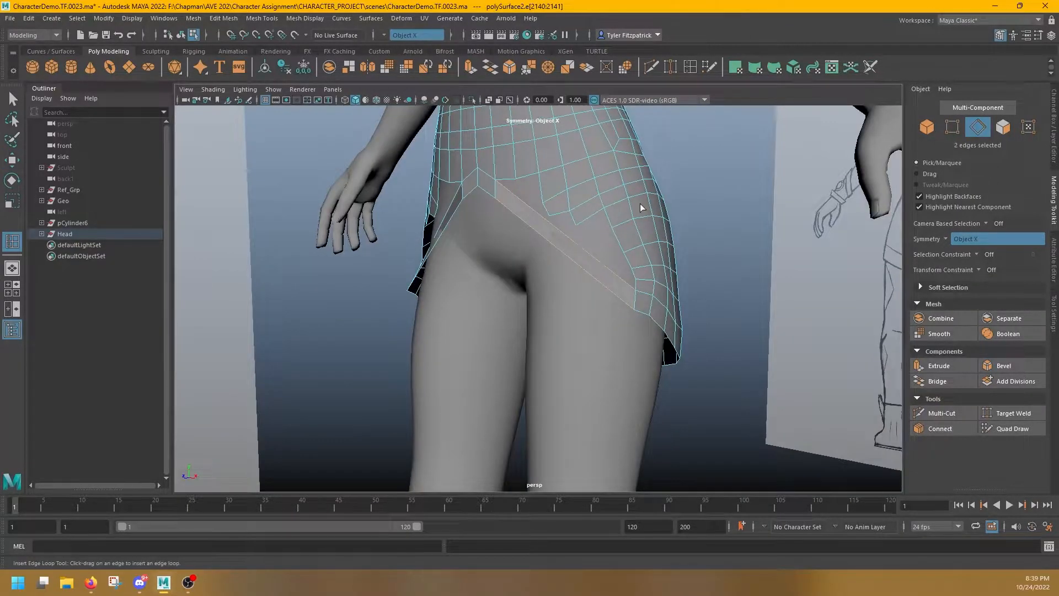
# Step: Insert an edge loop across the middle of the diagonal hem strip with the Insert Edge Loop tool
pyautogui.click(262, 19)
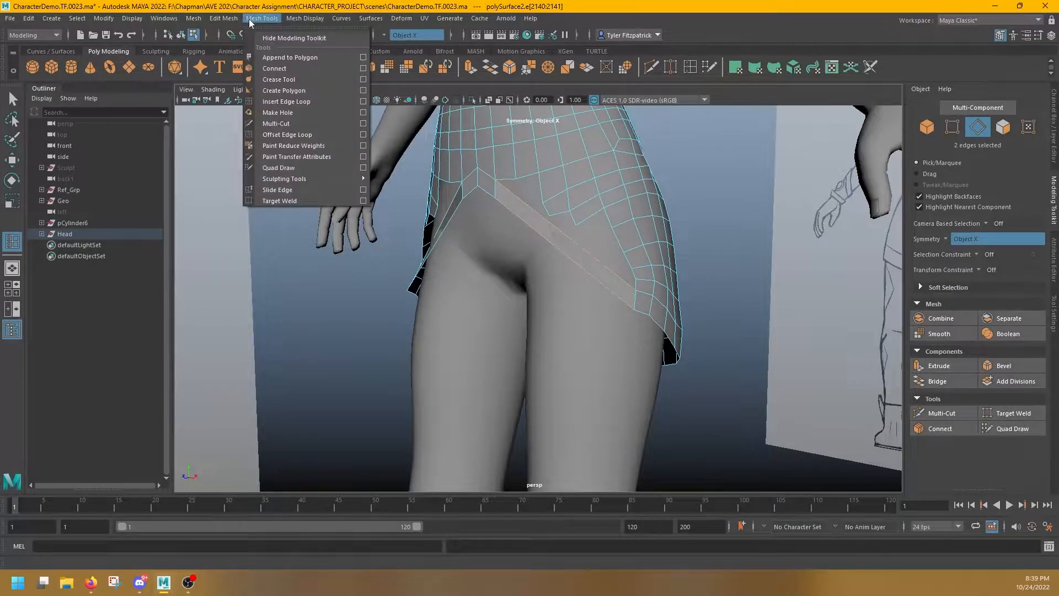
pyautogui.click(284, 102)
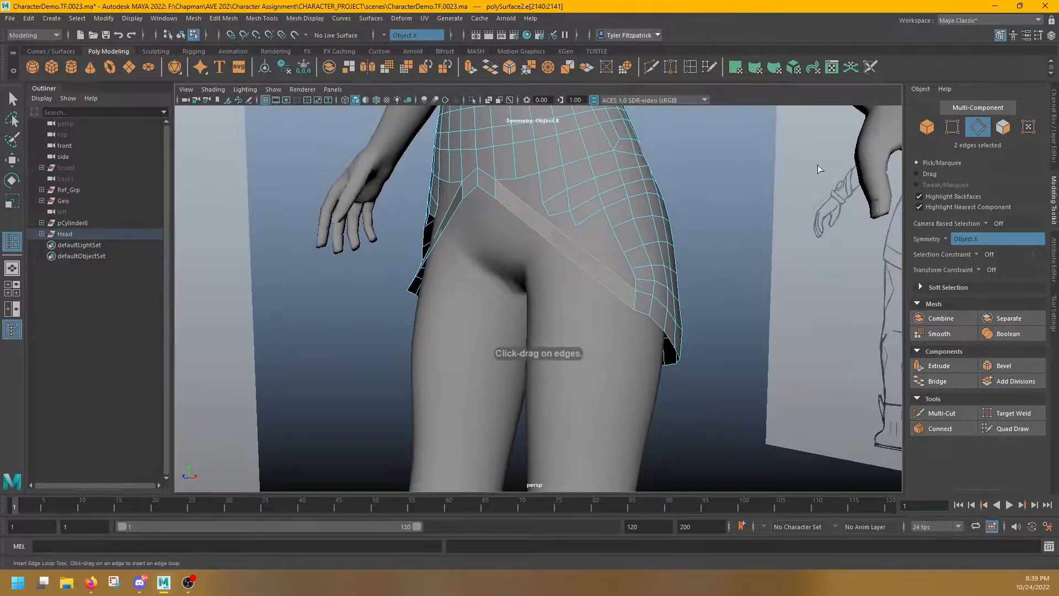
pyautogui.click(1054, 318)
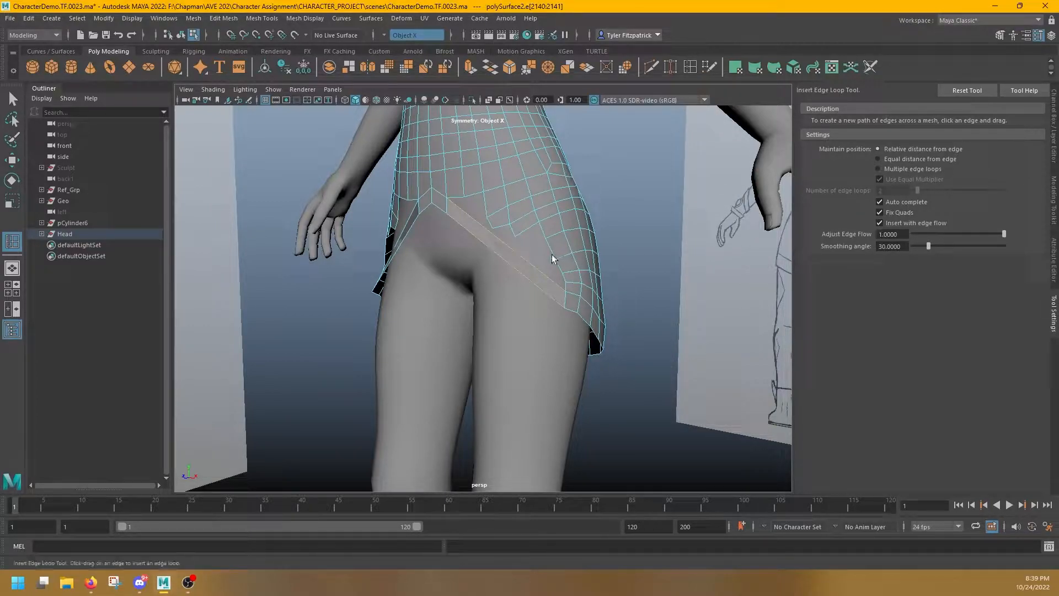
pyautogui.scroll(3, 554, 254)
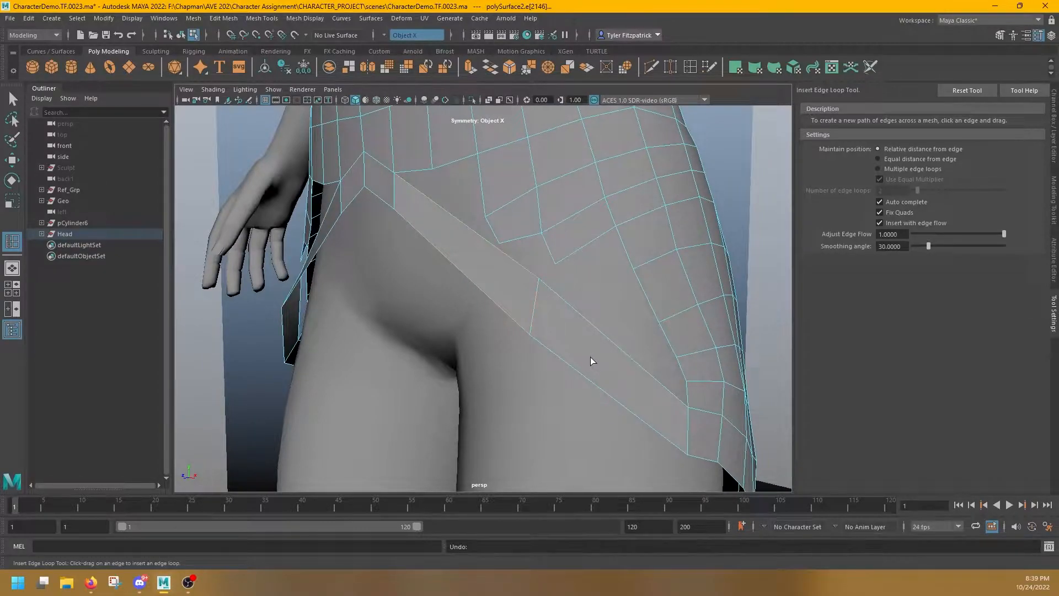
pyautogui.hotkey('ctrl', 'z')
pyautogui.click(539, 286)
pyautogui.keyDown('alt'); pyautogui.moveTo(592, 330); pyautogui.dragTo(539, 325); pyautogui.keyUp('alt')
pyautogui.keyDown('alt'); pyautogui.moveTo(540, 326); pyautogui.dragTo(683, 317, button='middle'); pyautogui.keyUp('alt')
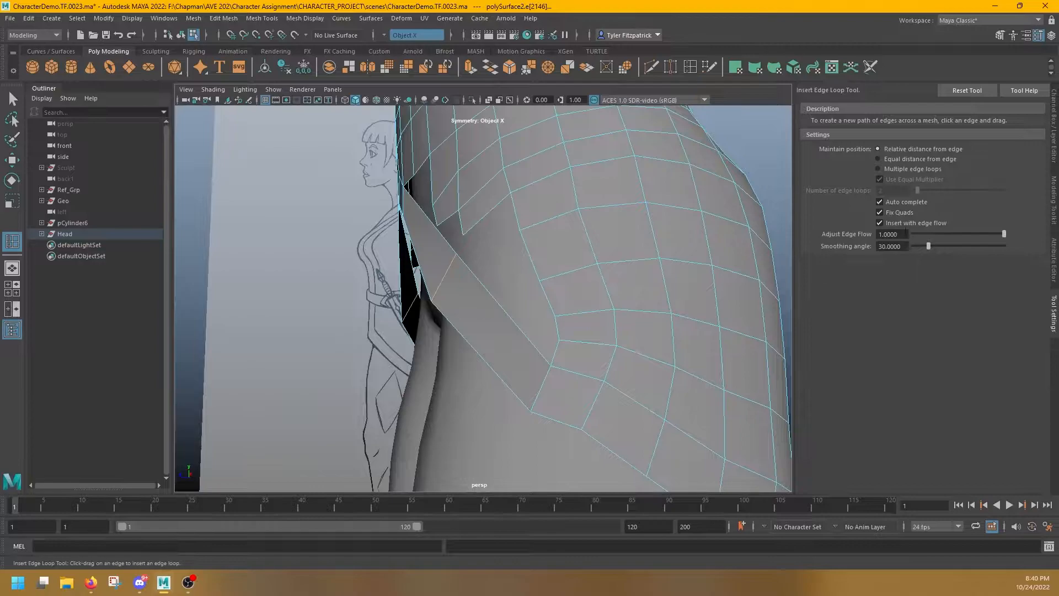
# Step: Insert an edge loop in the outer half and another in the inner half of the diagonal strip
pyautogui.click(501, 304)
pyautogui.keyDown('alt'); pyautogui.moveTo(474, 319); pyautogui.dragTo(562, 284); pyautogui.keyUp('alt')
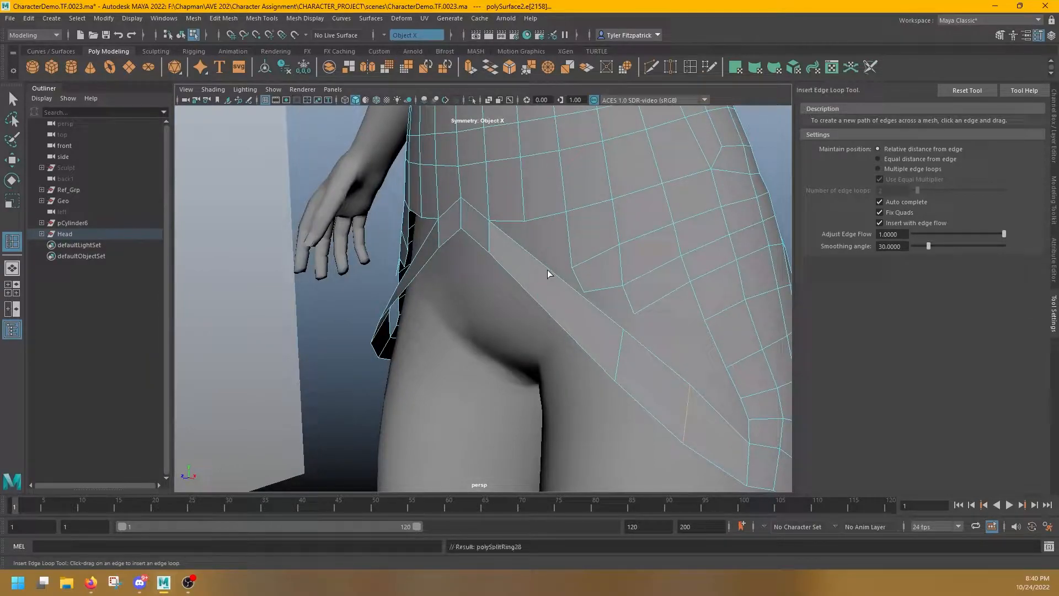
pyautogui.click(554, 273)
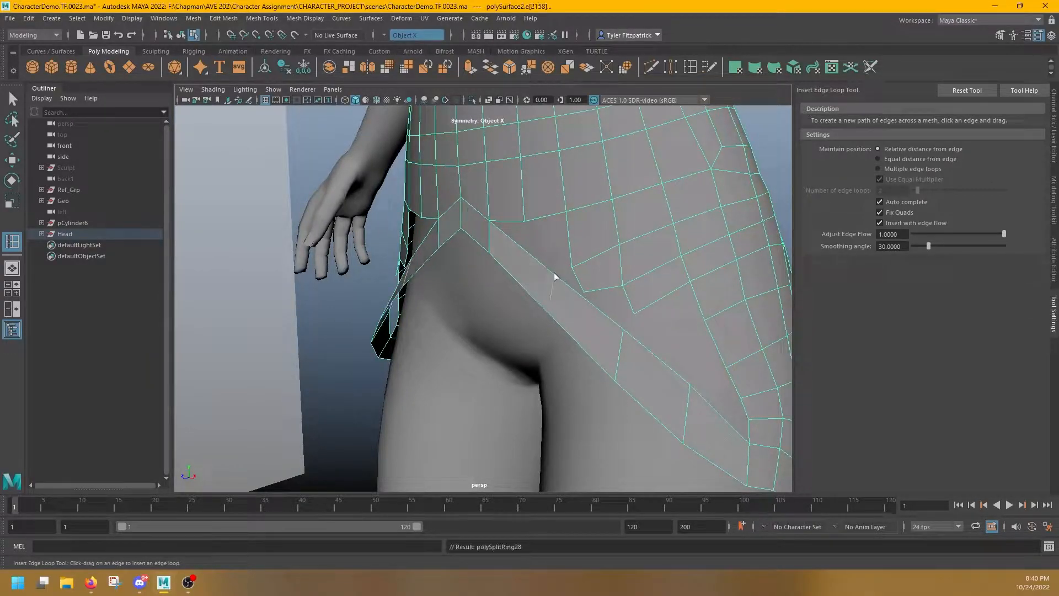
pyautogui.keyDown('alt'); pyautogui.moveTo(536, 316); pyautogui.dragTo(621, 311); pyautogui.keyUp('alt')
pyautogui.keyDown('alt'); pyautogui.moveTo(620, 311); pyautogui.dragTo(494, 383, button='middle'); pyautogui.keyUp('alt')
pyautogui.keyDown('alt'); pyautogui.moveTo(574, 370); pyautogui.dragTo(551, 337); pyautogui.keyUp('alt')
# Step: Subdivide the diagonal strip's remaining long faces with more edge loops, redoing the misplaced ones
pyautogui.click(480, 328)
pyautogui.keyDown('alt'); pyautogui.moveTo(478, 327); pyautogui.dragTo(511, 366); pyautogui.keyUp('alt')
pyautogui.click(440, 375)
pyautogui.hotkey('ctrl', 'z')
pyautogui.hotkey('ctrl', 'z')
pyautogui.click(512, 367)
pyautogui.press('q')
pyautogui.keyDown('alt'); pyautogui.moveTo(587, 420); pyautogui.dragTo(492, 369); pyautogui.keyUp('alt')
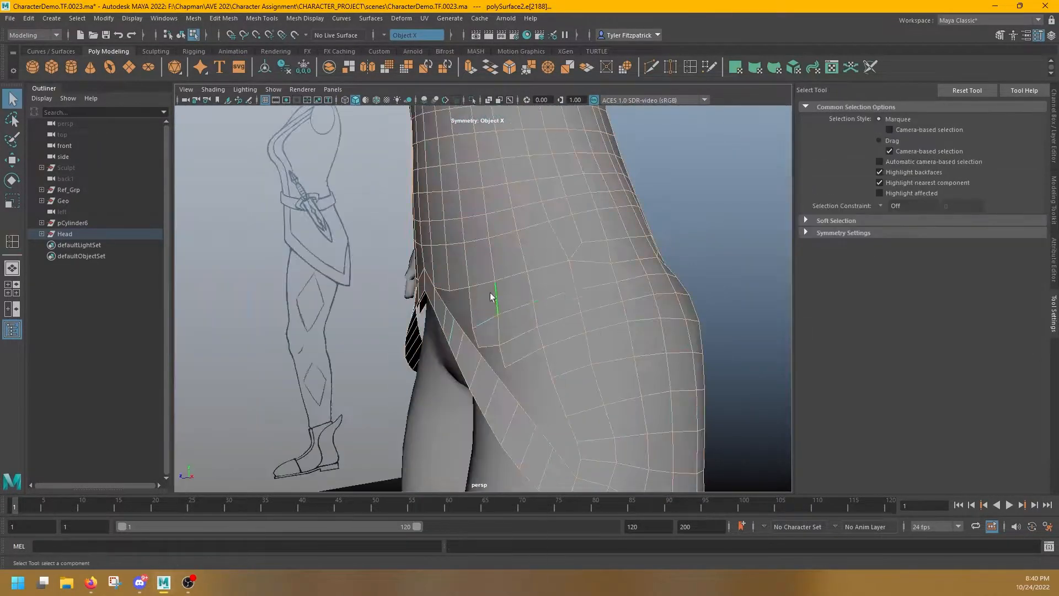
# Step: Relax the diagonal strip near the side hem corner with Quad Draw
pyautogui.click(492, 369)
pyautogui.click(1053, 199)
pyautogui.click(1011, 430)
pyautogui.keyDown('alt'); pyautogui.moveTo(516, 322); pyautogui.dragTo(554, 342); pyautogui.keyUp('alt')
pyautogui.keyDown('shift'); pyautogui.moveTo(593, 442); pyautogui.dragTo(613, 459); pyautogui.keyUp('shift')
pyautogui.moveTo(613, 459)
pyautogui.keyDown('alt'); pyautogui.mouseDown()
pyautogui.moveTo(723, 331)
pyautogui.moveTo(638, 279)
pyautogui.mouseUp(); pyautogui.keyUp('alt')
# Step: Bridge pairs of edges across the gap between the diagonal strip and the vest's border above it
pyautogui.press('q')
pyautogui.click(664, 281)
pyautogui.click(618, 266)
pyautogui.keyDown('shift'); pyautogui.click(617, 265); pyautogui.keyUp('shift')
pyautogui.press('g')
pyautogui.click(574, 235)
pyautogui.keyDown('shift'); pyautogui.click(588, 269); pyautogui.keyUp('shift')
pyautogui.press('g')
pyautogui.click(563, 268)
pyautogui.press('w')
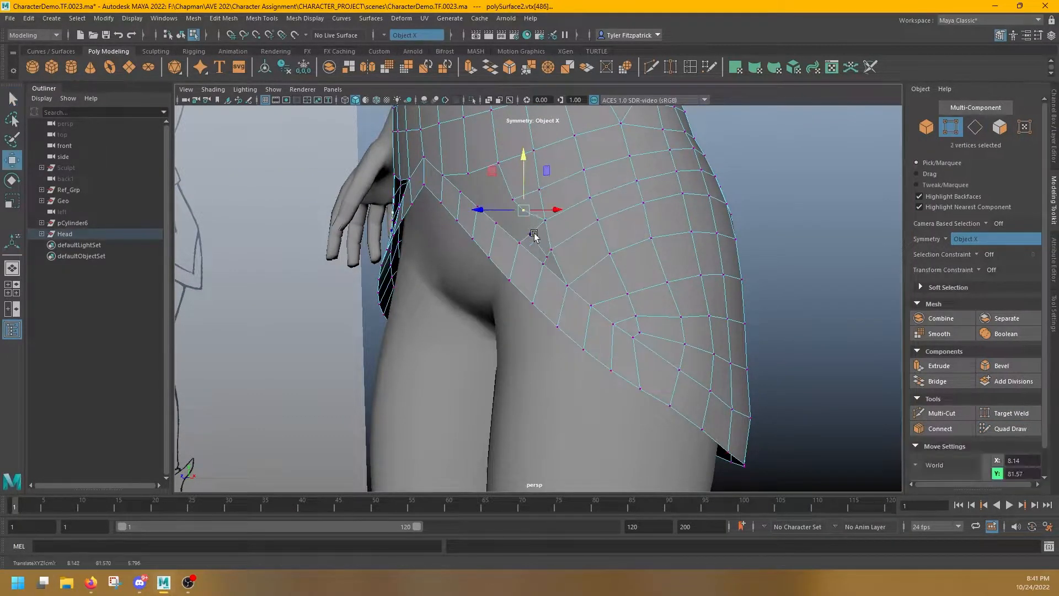
# Step: Bridge the remaining open edges between the diagonal strip and the vest front near the center point
pyautogui.keyDown('alt'); pyautogui.moveTo(506, 234); pyautogui.dragTo(570, 241); pyautogui.keyUp('alt')
pyautogui.hotkey('ctrl', 'e')
pyautogui.click(519, 197)
pyautogui.press('w')
pyautogui.press('F9')
pyautogui.press('w')
pyautogui.press('q')
pyautogui.moveTo(570, 241)
pyautogui.keyDown('shift'); pyautogui.mouseDown(button='right')
pyautogui.moveTo(640, 199)
pyautogui.moveTo(577, 237)
pyautogui.mouseUp(button='right'); pyautogui.keyUp('shift')
pyautogui.click(572, 259)
pyautogui.moveTo(572, 258); pyautogui.dragTo(574, 242, button='right')
pyautogui.keyDown('shift'); pyautogui.moveTo(691, 241); pyautogui.dragTo(660, 374, button='right'); pyautogui.keyUp('shift')
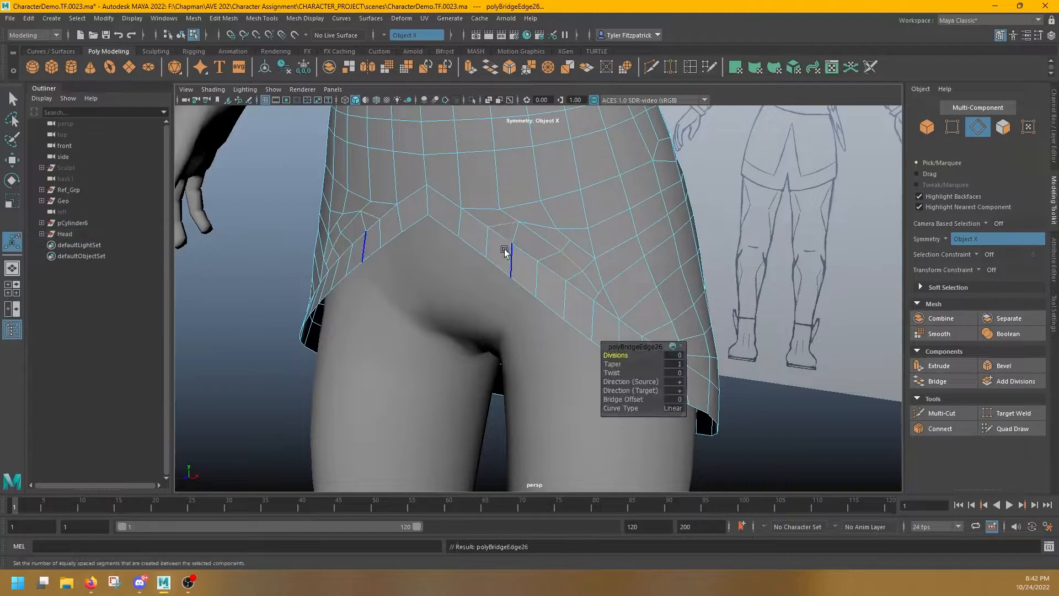
# Step: Weld and reposition the vertices where the diagonal strip meets the vest front
pyautogui.press('q')
pyautogui.click(1013, 413)
pyautogui.press('q')
pyautogui.moveTo(490, 250); pyautogui.dragTo(490, 254, button='right')
pyautogui.click(487, 257)
pyautogui.press('w')
pyautogui.moveTo(517, 261)
pyautogui.keyDown('ctrl'); pyautogui.keyDown('shift'); pyautogui.mouseDown()
pyautogui.moveTo(530, 293)
pyautogui.moveTo(527, 271)
pyautogui.moveTo(541, 267)
pyautogui.moveTo(542, 277)
pyautogui.moveTo(497, 250)
pyautogui.moveTo(552, 293)
pyautogui.mouseUp(); pyautogui.keyUp('shift'); pyautogui.keyUp('ctrl')
pyautogui.press('q')
pyautogui.press('w')
pyautogui.click(567, 314)
# Step: Smooth out the filled front area's topology with Quad Draw and return to object selection
pyautogui.hotkey('ctrl', 'shift', 'q')
pyautogui.keyDown('alt'); pyautogui.moveTo(667, 279); pyautogui.dragTo(623, 281); pyautogui.keyUp('alt')
pyautogui.keyDown('alt'); pyautogui.moveTo(693, 380); pyautogui.dragTo(731, 275); pyautogui.keyUp('alt')
pyautogui.moveTo(730, 275); pyautogui.dragTo(777, 240, button='right')
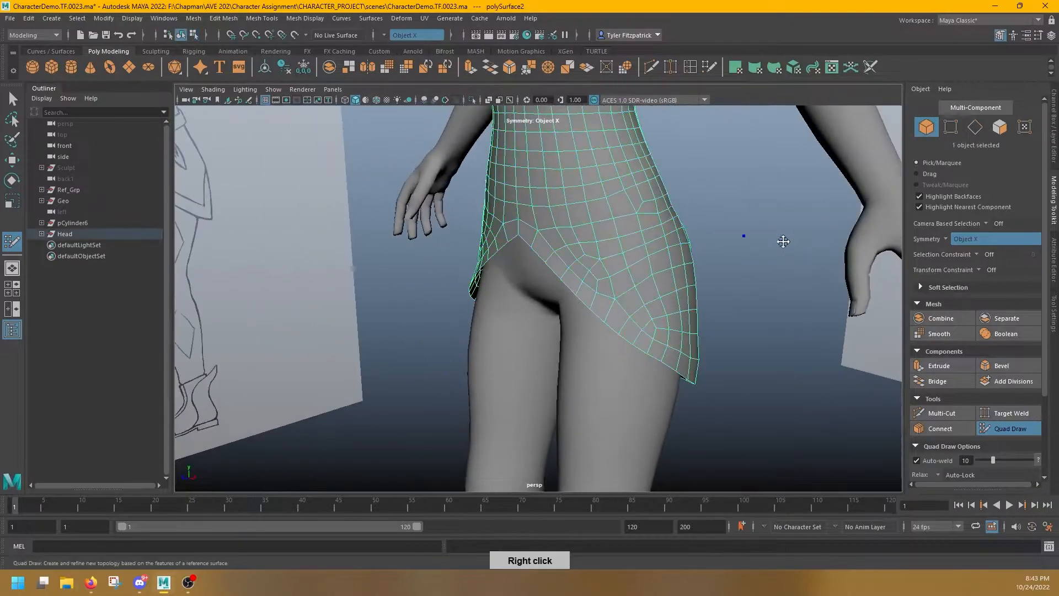
pyautogui.press('q')
pyautogui.moveTo(782, 294)
pyautogui.keyDown('alt'); pyautogui.mouseDown()
pyautogui.moveTo(721, 286)
pyautogui.moveTo(741, 289)
pyautogui.mouseUp(); pyautogui.keyUp('alt')
pyautogui.keyDown('shift'); pyautogui.moveTo(742, 289); pyautogui.dragTo(772, 292, button='right'); pyautogui.keyUp('shift')
pyautogui.press('w')
pyautogui.moveTo(773, 293)
pyautogui.keyDown('alt'); pyautogui.mouseDown()
pyautogui.moveTo(604, 278)
pyautogui.moveTo(660, 295)
pyautogui.mouseUp(); pyautogui.keyUp('alt')
# Step: Select hem vertices and move them down to follow the reference hem line
pyautogui.press('space')
pyautogui.click(488, 100)
pyautogui.click(619, 315)
pyautogui.click(591, 311)
pyautogui.moveTo(619, 315); pyautogui.dragTo(596, 248, button='right')
pyautogui.click(446, 208)
pyautogui.press('space')
pyautogui.press('space')
pyautogui.moveTo(651, 275); pyautogui.dragTo(603, 275, button='right')
pyautogui.click(655, 343)
pyautogui.click(721, 377)
pyautogui.moveTo(726, 363); pyautogui.dragTo(726, 409)
# Step: Nudge the back hem vertices toward the reference hem line in the back view and undo the last two edits
pyautogui.press('space')
pyautogui.press('space')
pyautogui.click(501, 280)
pyautogui.moveTo(506, 258); pyautogui.dragTo(507, 265)
pyautogui.click(447, 265)
pyautogui.moveTo(524, 303); pyautogui.dragTo(568, 270, button='right')
pyautogui.click(593, 285)
pyautogui.hotkey('ctrl', 'z')
pyautogui.hotkey('ctrl', 'z')
pyautogui.press('space')
pyautogui.press('space')
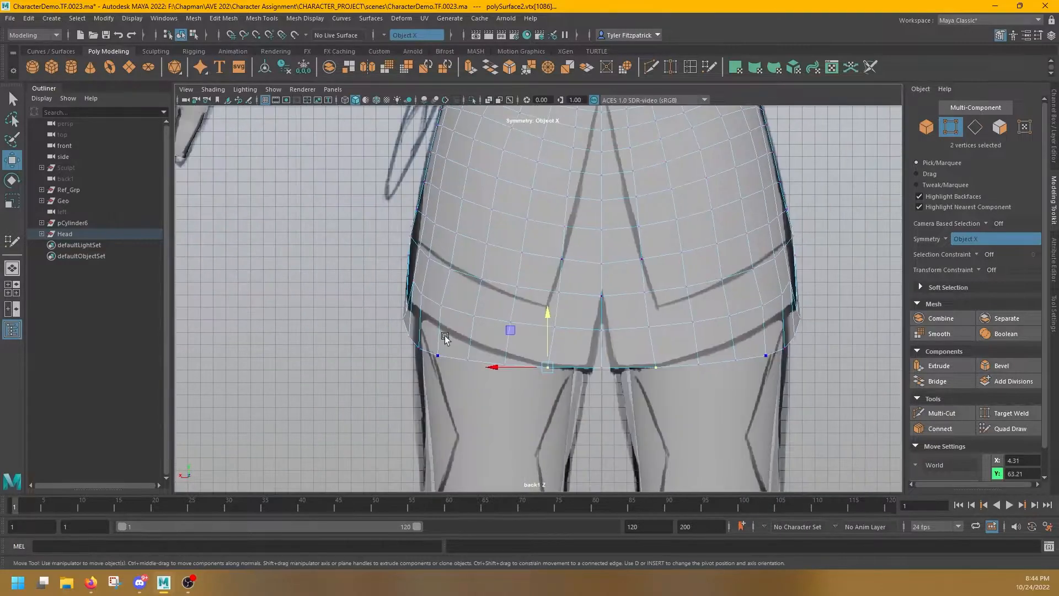
# Step: Raise the outer back hem vertices onto the curved reference hem line on both sides
pyautogui.press('y')
pyautogui.press('space')
pyautogui.press('space')
pyautogui.keyDown('alt'); pyautogui.moveTo(760, 193); pyautogui.dragTo(628, 325); pyautogui.keyUp('alt')
pyautogui.keyDown('alt'); pyautogui.moveTo(628, 325); pyautogui.dragTo(631, 303, button='middle'); pyautogui.keyUp('alt')
pyautogui.keyDown('alt'); pyautogui.moveTo(631, 303); pyautogui.dragTo(690, 359); pyautogui.keyUp('alt')
pyautogui.press('space')
pyautogui.press('space')
pyautogui.keyDown('alt'); pyautogui.moveTo(633, 368); pyautogui.dragTo(572, 339, button='middle'); pyautogui.keyUp('alt')
pyautogui.press('q')
pyautogui.click(434, 358)
pyautogui.press('w')
pyautogui.click(388, 353)
pyautogui.moveTo(384, 317); pyautogui.dragTo(384, 298)
pyautogui.click(313, 317)
pyautogui.moveTo(312, 317); pyautogui.dragTo(306, 287)
pyautogui.click(352, 312)
# Step: Move the hem vertices in the side view to follow the reference hem line, undoing the last change
pyautogui.press('space')
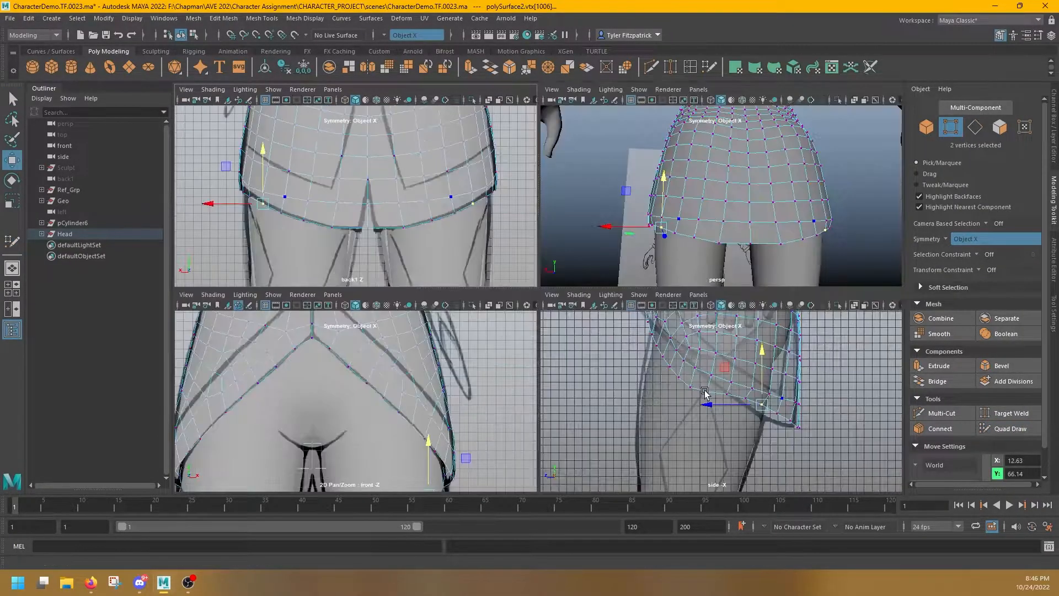
pyautogui.press('space')
pyautogui.click(586, 293)
pyautogui.moveTo(587, 259); pyautogui.dragTo(620, 275)
pyautogui.click(619, 305)
pyautogui.click(475, 271)
pyautogui.moveTo(476, 232); pyautogui.dragTo(436, 169)
pyautogui.click(452, 249)
pyautogui.click(435, 229)
pyautogui.click(549, 283)
pyautogui.click(567, 143)
pyautogui.moveTo(652, 301); pyautogui.dragTo(406, 153)
pyautogui.hotkey('ctrl', 'z')
# Step: Refine the vertices along the hem around the hip and front with Quad Draw and the Move tool
pyautogui.click(1008, 430)
pyautogui.press('space')
pyautogui.keyDown('alt'); pyautogui.moveTo(725, 233); pyautogui.dragTo(964, 253); pyautogui.keyUp('alt')
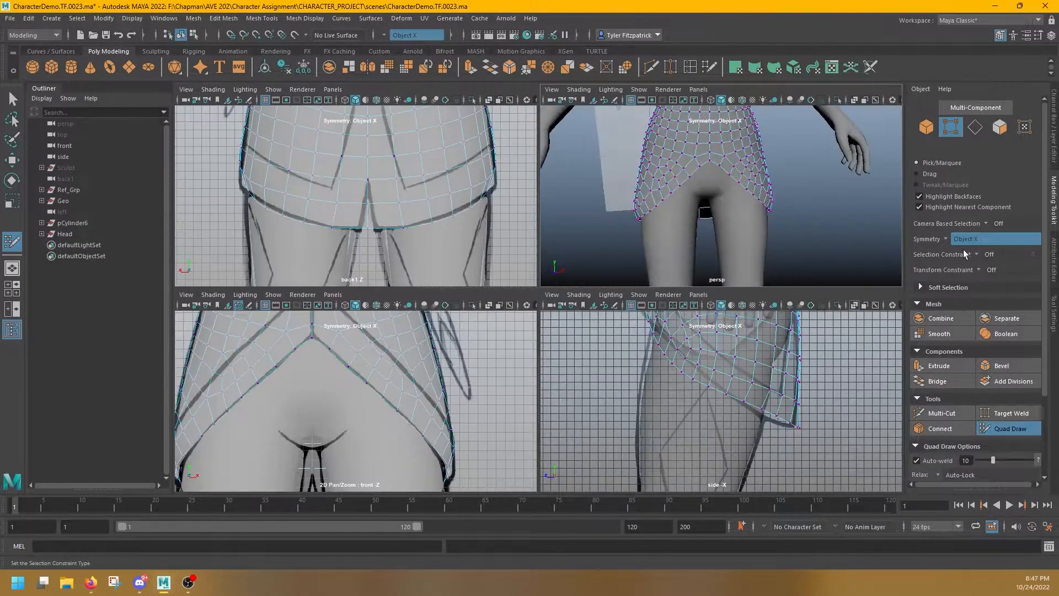
pyautogui.scroll(3, 752, 177)
pyautogui.press('q')
pyautogui.click(751, 177)
pyautogui.keyDown('alt'); pyautogui.moveTo(752, 179); pyautogui.dragTo(667, 188); pyautogui.keyUp('alt')
pyautogui.keyDown('alt'); pyautogui.moveTo(852, 271); pyautogui.dragTo(771, 264); pyautogui.keyUp('alt')
pyautogui.press('space')
pyautogui.keyDown('alt'); pyautogui.moveTo(717, 325); pyautogui.dragTo(544, 179); pyautogui.keyUp('alt')
pyautogui.press('w')
pyautogui.click(656, 295)
pyautogui.click(609, 246)
pyautogui.click(473, 246)
pyautogui.click(666, 279)
# Step: Select the vertices along the edge of the front opening below its center point
pyautogui.keyDown('alt'); pyautogui.moveTo(543, 179); pyautogui.dragTo(548, 350); pyautogui.keyUp('alt')
pyautogui.press('e')
pyautogui.keyDown('alt'); pyautogui.moveTo(675, 251); pyautogui.dragTo(419, 350); pyautogui.keyUp('alt')
pyautogui.press('q')
pyautogui.click(383, 281)
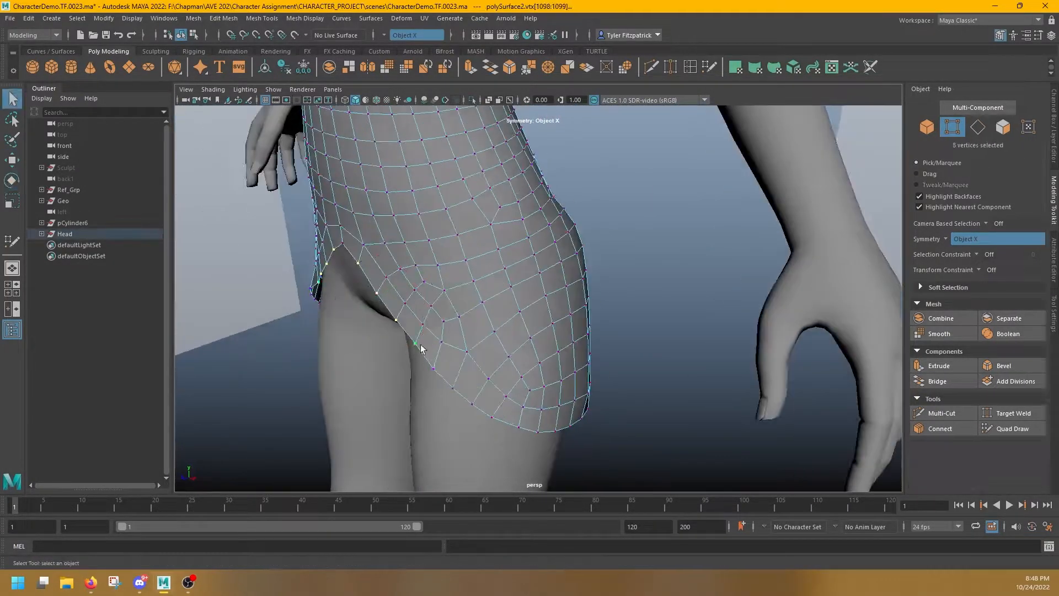
# Step: Cut a narrow V-shaped notch outline into the center of the back hem with Multi-Cut, following the reference
pyautogui.press('space')
pyautogui.press('w')
pyautogui.click(923, 415)
pyautogui.click(563, 265)
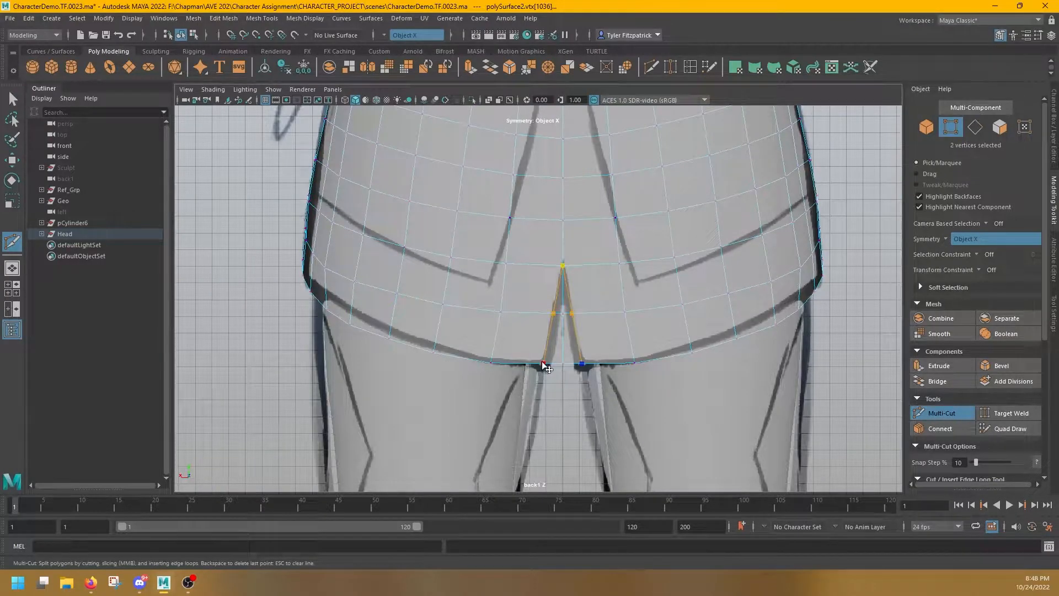
pyautogui.press('space')
pyautogui.press('space')
# Step: Delete the faces inside the notch outline at the center of the back hem
pyautogui.keyDown('alt'); pyautogui.moveTo(601, 337); pyautogui.dragTo(634, 341); pyautogui.keyUp('alt')
pyautogui.press('q')
pyautogui.moveTo(615, 281); pyautogui.dragTo(614, 342, button='right')
pyautogui.click(602, 366)
pyautogui.keyDown('shift'); pyautogui.click(602, 326); pyautogui.keyUp('shift')
pyautogui.press('Delete')
# Step: Select a vertex beside the back hem notch for repositioning with the Move tool
pyautogui.keyDown('alt'); pyautogui.moveTo(594, 353); pyautogui.dragTo(551, 289, button='middle'); pyautogui.keyUp('alt')
pyautogui.moveTo(544, 300); pyautogui.dragTo(510, 304, button='right')
pyautogui.click(532, 328)
pyautogui.press('w')
pyautogui.press('space')
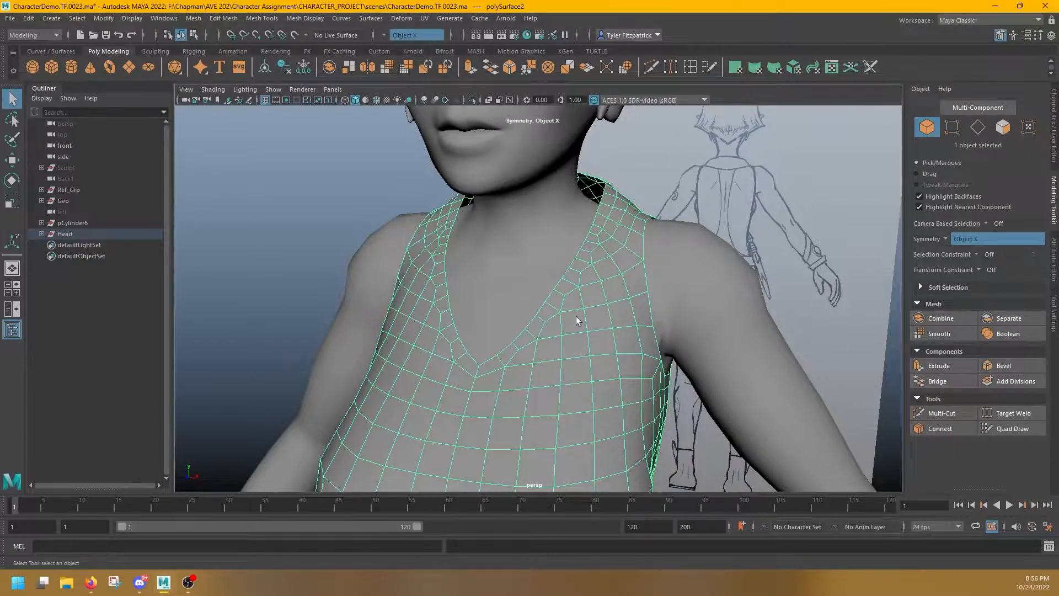
# Step: Display the wireframe over the shaded models in the front view
pyautogui.moveTo(579, 314)
pyautogui.keyDown('alt'); pyautogui.mouseDown()
pyautogui.moveTo(474, 314)
pyautogui.moveTo(578, 309)
pyautogui.moveTo(541, 331)
pyautogui.moveTo(586, 367)
pyautogui.moveTo(560, 320)
pyautogui.mouseUp(); pyautogui.keyUp('alt')
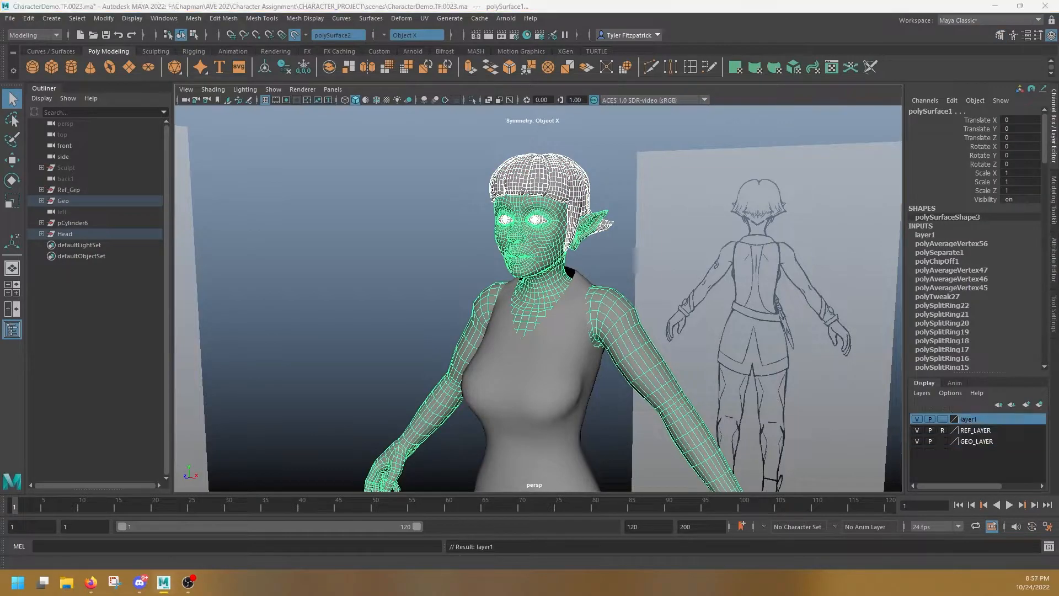
pyautogui.click(574, 364)
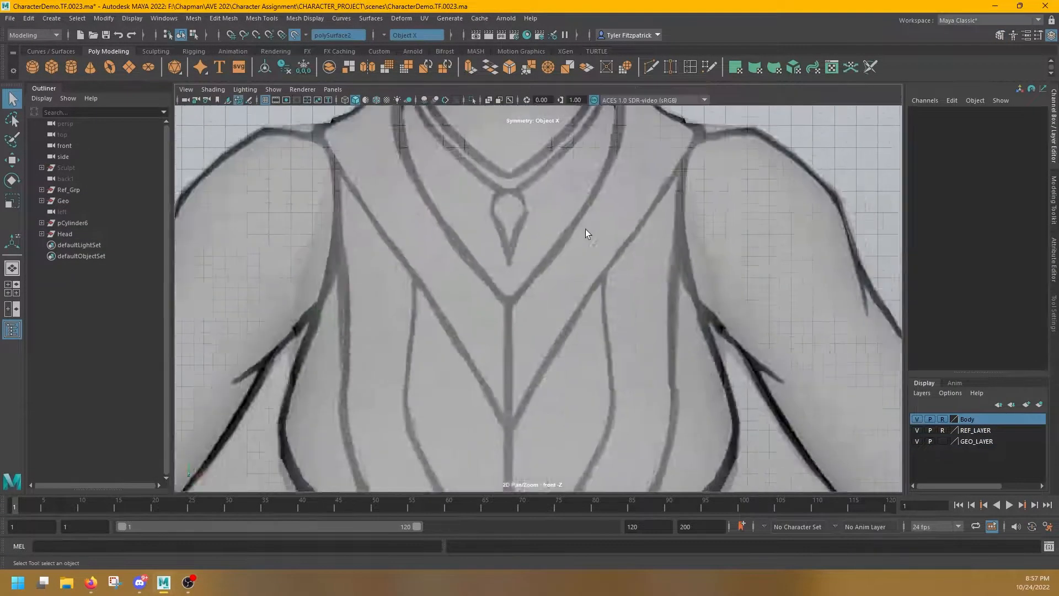
pyautogui.click(376, 100)
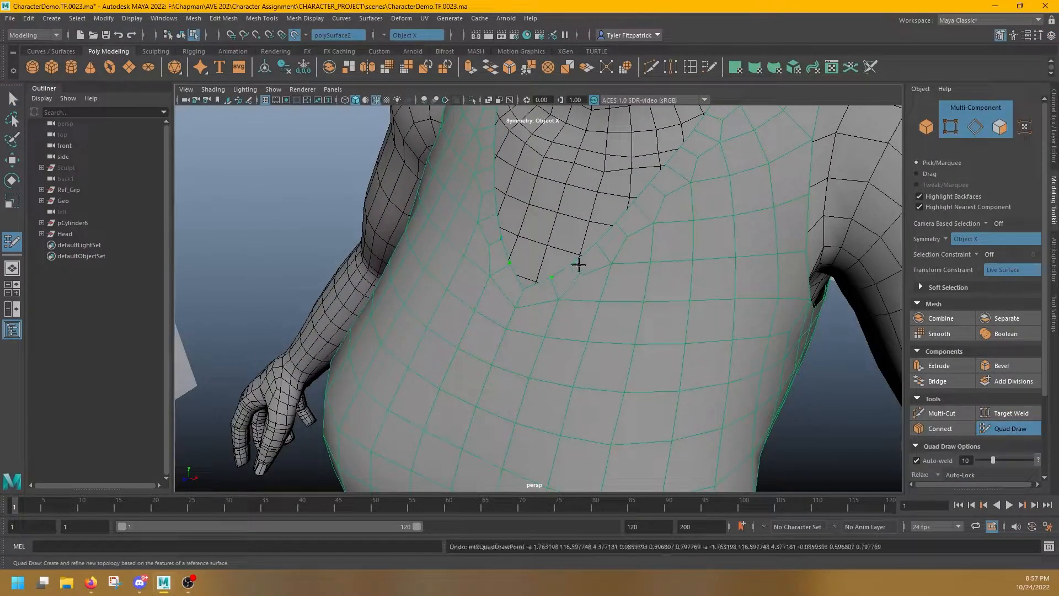
# Step: Undo the misplaced point and fill Quad Draw quads along the vest's V-neckline to start a collar strip
pyautogui.keyDown('alt'); pyautogui.moveTo(663, 191); pyautogui.dragTo(579, 284, button='middle'); pyautogui.keyUp('alt')
pyautogui.hotkey('ctrl', 'z')
pyautogui.moveTo(620, 224)
pyautogui.keyDown('alt'); pyautogui.mouseDown()
pyautogui.moveTo(676, 244)
pyautogui.moveTo(602, 222)
pyautogui.moveTo(676, 227)
pyautogui.moveTo(604, 286)
pyautogui.moveTo(617, 236)
pyautogui.mouseUp(); pyautogui.keyUp('alt')
pyautogui.keyDown('shift'); pyautogui.click(575, 237); pyautogui.keyUp('shift')
pyautogui.keyDown('shift'); pyautogui.click(684, 181); pyautogui.keyUp('shift')
pyautogui.keyDown('alt'); pyautogui.moveTo(547, 331); pyautogui.dragTo(583, 319); pyautogui.keyUp('alt')
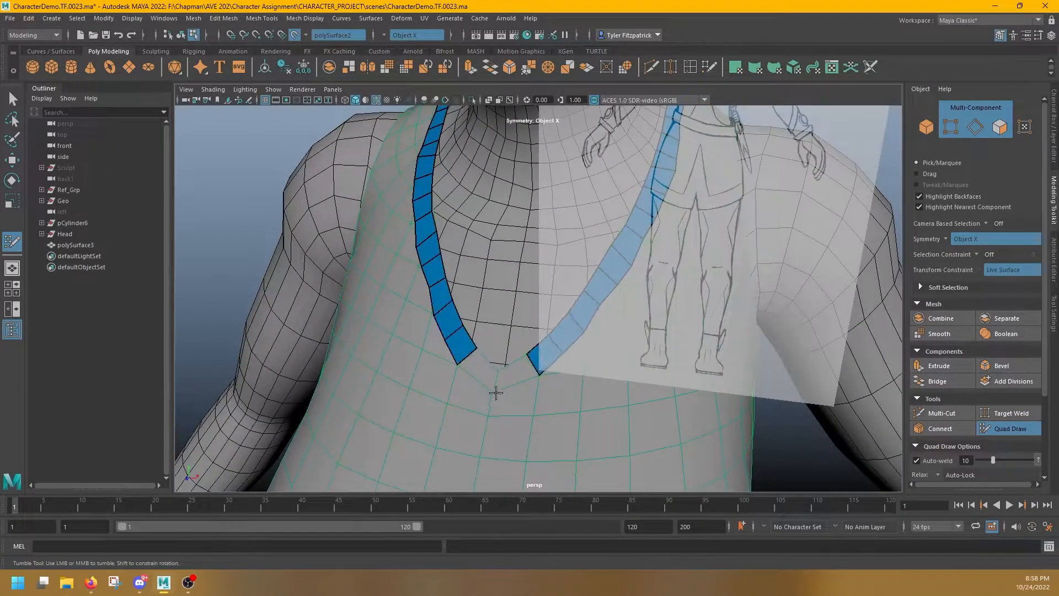
# Step: Extrude the collar strip's outer edges down to the reference's V-shaped point and along the front toward the shoulders
pyautogui.keyDown('alt'); pyautogui.moveTo(497, 392); pyautogui.dragTo(452, 275); pyautogui.keyUp('alt')
pyautogui.keyDown('alt'); pyautogui.moveTo(452, 276); pyautogui.dragTo(548, 331, button='middle'); pyautogui.keyUp('alt')
pyautogui.keyDown('alt'); pyautogui.moveTo(548, 331); pyautogui.dragTo(501, 321); pyautogui.keyUp('alt')
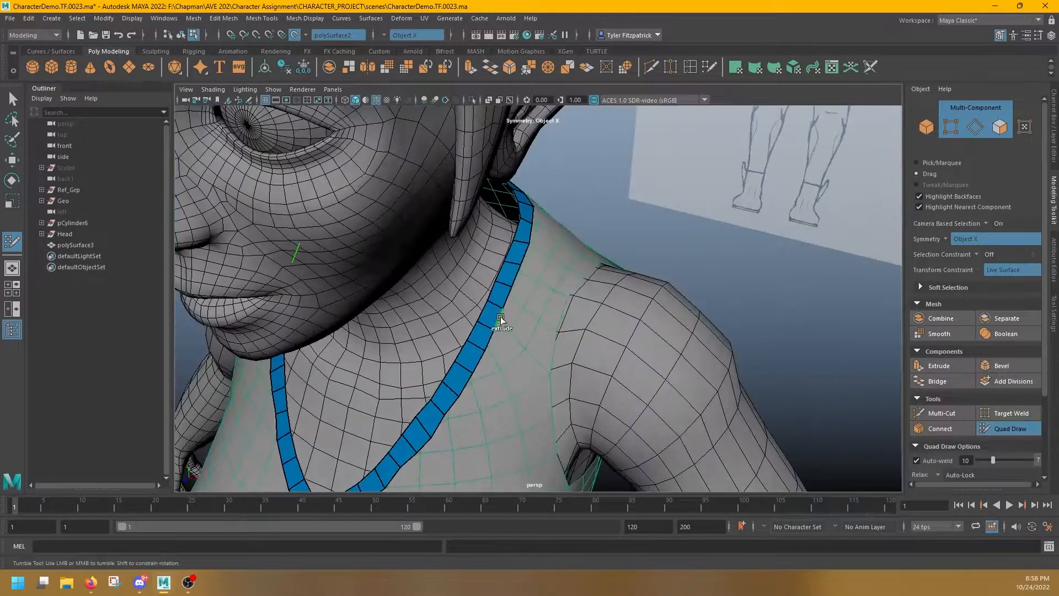
pyautogui.press('space')
pyautogui.moveTo(563, 277); pyautogui.dragTo(557, 353)
pyautogui.keyDown('alt'); pyautogui.moveTo(519, 315); pyautogui.dragTo(523, 284, button='middle'); pyautogui.keyUp('alt')
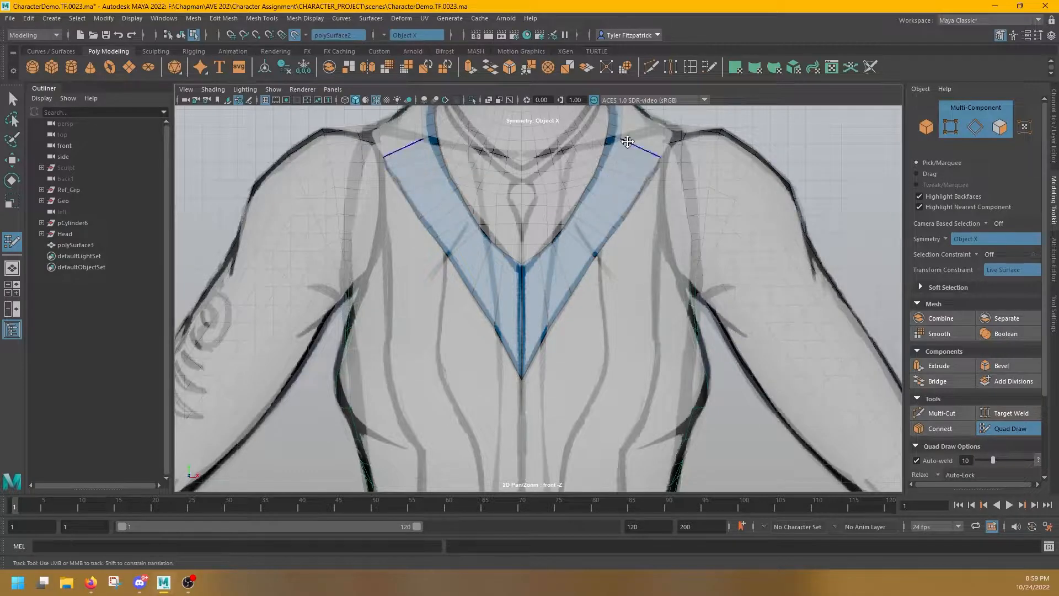
pyautogui.press('space')
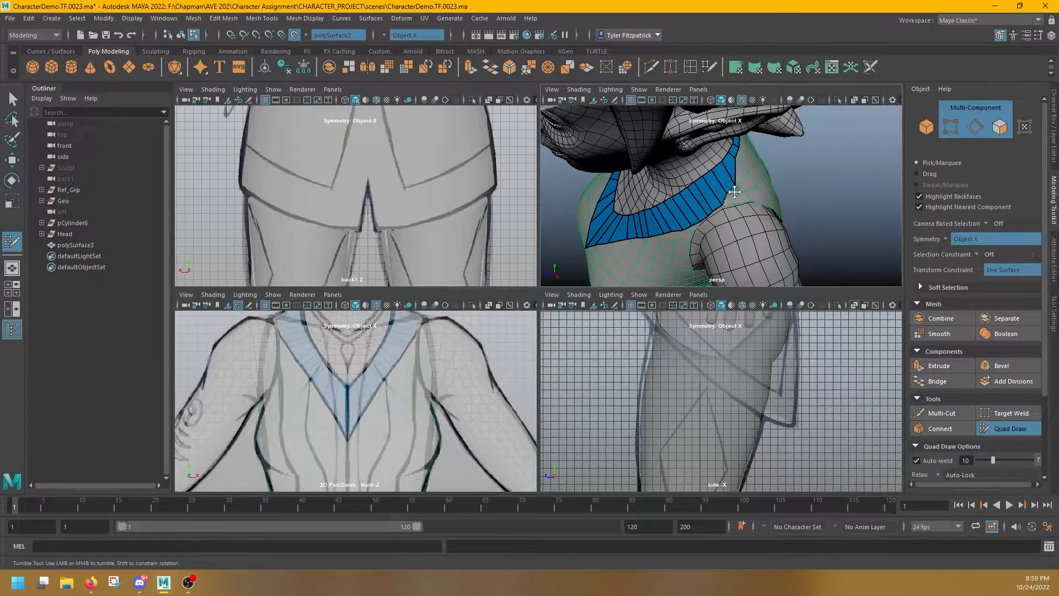
pyautogui.press('space')
pyautogui.keyDown('alt'); pyautogui.moveTo(717, 176); pyautogui.dragTo(696, 257, button='middle'); pyautogui.keyUp('alt')
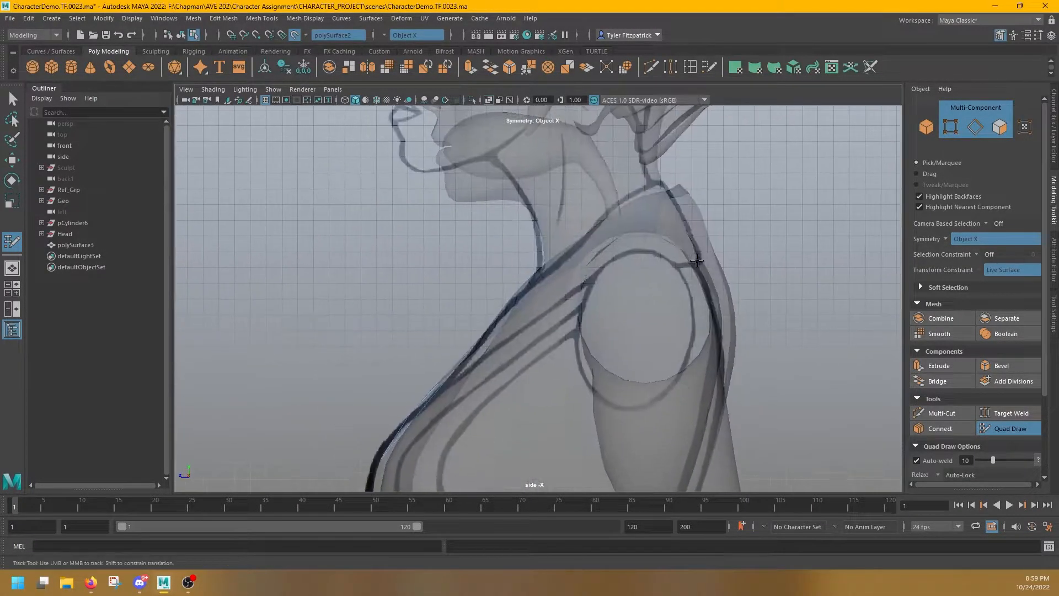
# Step: Extend the collar across the upper back with Quad Draw, working from the center toward the shoulder in the back view
pyautogui.press('space')
pyautogui.press('space')
pyautogui.scroll(-5, 616, 301)
pyautogui.keyDown('alt'); pyautogui.moveTo(619, 260); pyautogui.dragTo(620, 345, button='middle'); pyautogui.keyUp('alt')
pyautogui.scroll(5, 620, 345)
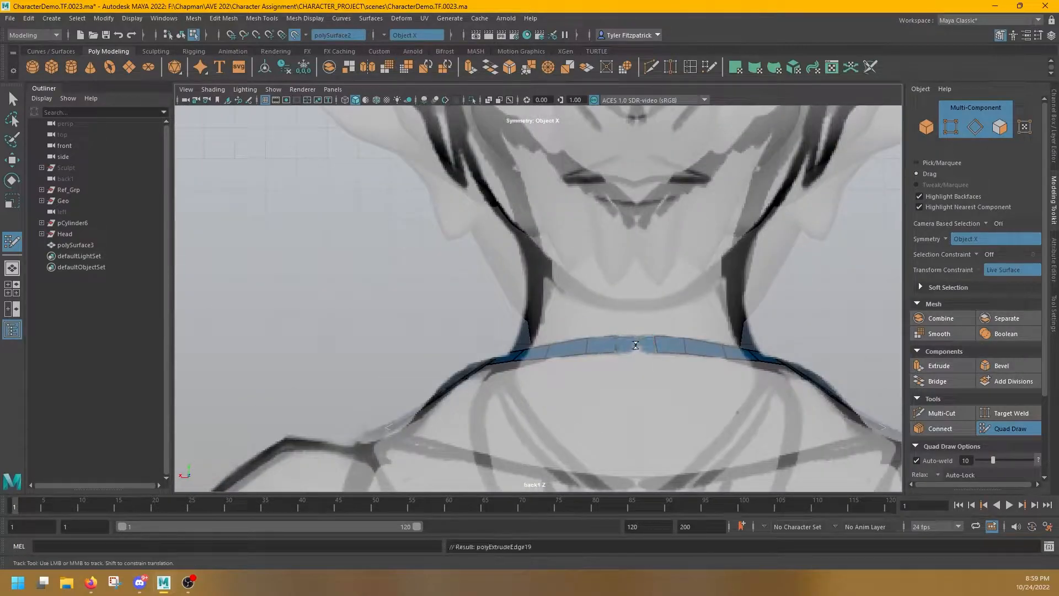
pyautogui.keyDown('alt'); pyautogui.moveTo(645, 481); pyautogui.dragTo(696, 412, button='middle'); pyautogui.keyUp('alt')
pyautogui.keyDown('shift'); pyautogui.click(649, 308); pyautogui.keyUp('shift')
pyautogui.keyDown('shift'); pyautogui.click(620, 309); pyautogui.keyUp('shift')
pyautogui.keyDown('shift'); pyautogui.click(576, 323); pyautogui.keyUp('shift')
pyautogui.keyDown('shift'); pyautogui.click(552, 333); pyautogui.keyUp('shift')
pyautogui.keyDown('shift'); pyautogui.click(527, 325); pyautogui.keyUp('shift')
pyautogui.keyDown('shift'); pyautogui.click(493, 334); pyautogui.keyUp('shift')
pyautogui.press('space')
pyautogui.press('space')
pyautogui.keyDown('alt'); pyautogui.moveTo(815, 207); pyautogui.dragTo(536, 326); pyautogui.keyUp('alt')
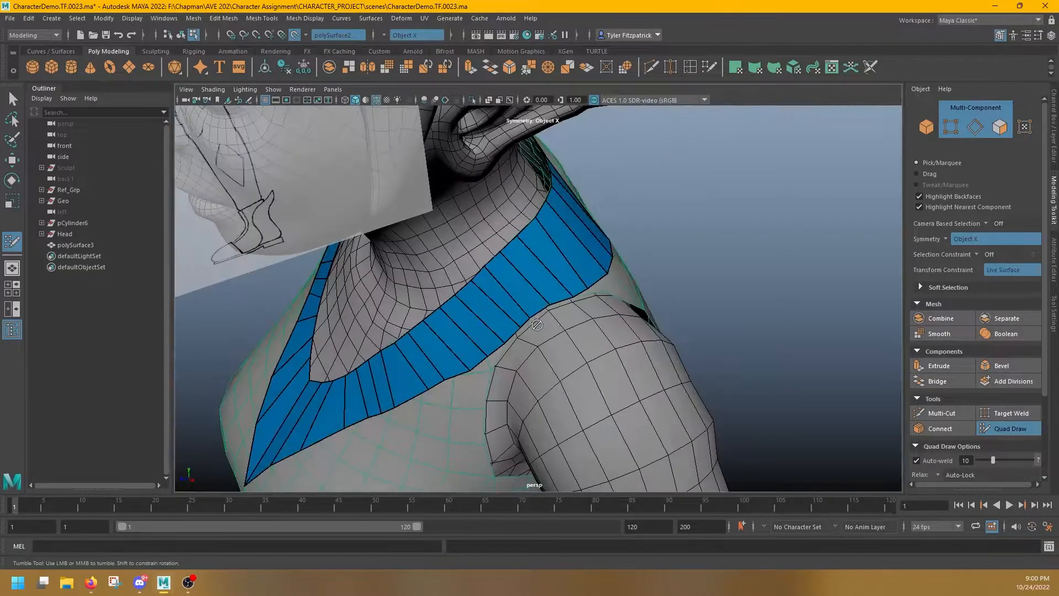
# Step: Examine the collar's shape and coverage around the front, shoulders and upper back
pyautogui.keyDown('alt'); pyautogui.moveTo(383, 416); pyautogui.dragTo(537, 352); pyautogui.keyUp('alt')
pyautogui.keyDown('alt'); pyautogui.moveTo(614, 267); pyautogui.dragTo(546, 275); pyautogui.keyUp('alt')
pyautogui.scroll(-5, 546, 276)
pyautogui.keyDown('alt'); pyautogui.moveTo(546, 276); pyautogui.dragTo(543, 215, button='middle'); pyautogui.keyUp('alt')
pyautogui.keyDown('alt'); pyautogui.moveTo(695, 265); pyautogui.dragTo(636, 284); pyautogui.keyUp('alt')
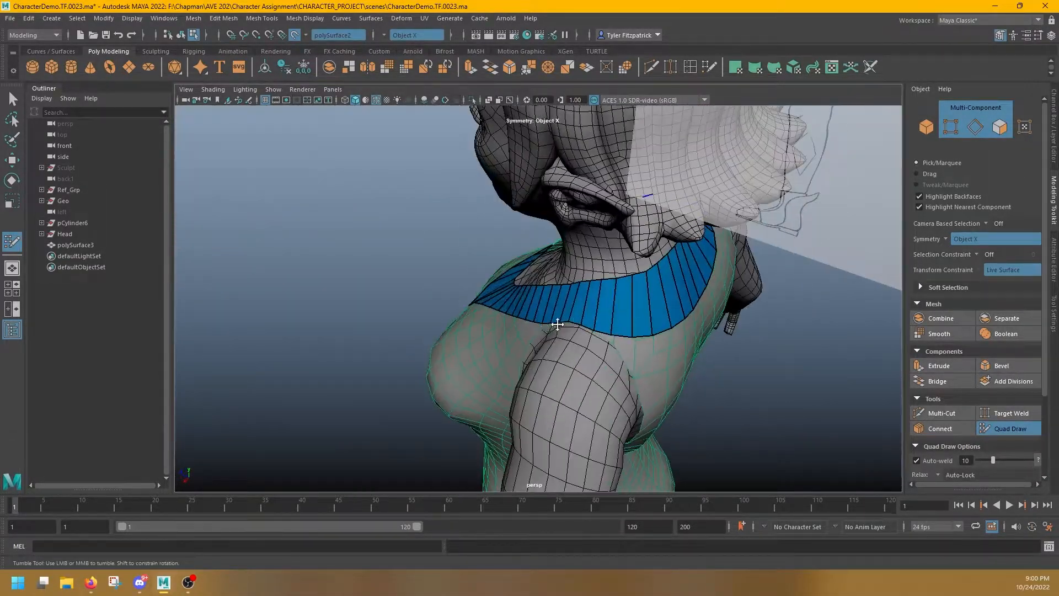
pyautogui.keyDown('alt'); pyautogui.moveTo(551, 330); pyautogui.dragTo(518, 371); pyautogui.keyUp('alt')
pyautogui.keyDown('alt'); pyautogui.moveTo(654, 311); pyautogui.dragTo(570, 349); pyautogui.keyUp('alt')
pyautogui.moveTo(646, 332)
pyautogui.keyDown('alt'); pyautogui.mouseDown()
pyautogui.moveTo(586, 307)
pyautogui.moveTo(636, 326)
pyautogui.moveTo(612, 275)
pyautogui.mouseUp(); pyautogui.keyUp('alt')
# Step: Leave Quad Draw, turn off the live surface, and select and isolate the collar mesh
pyautogui.press('q')
pyautogui.click(295, 35)
pyautogui.keyDown('alt'); pyautogui.moveTo(584, 232); pyautogui.dragTo(656, 187); pyautogui.keyUp('alt')
pyautogui.moveTo(665, 166); pyautogui.dragTo(696, 160, button='right')
pyautogui.keyDown('alt'); pyautogui.moveTo(433, 115); pyautogui.dragTo(456, 111); pyautogui.keyUp('alt')
pyautogui.keyDown('alt'); pyautogui.moveTo(539, 273); pyautogui.dragTo(601, 264); pyautogui.keyUp('alt')
pyautogui.click(522, 338)
pyautogui.moveTo(557, 335); pyautogui.dragTo(562, 309, button='right')
pyautogui.press('w')
pyautogui.moveTo(563, 237); pyautogui.dragTo(594, 209, button='right')
pyautogui.click(594, 209)
pyautogui.hotkey('ctrl', '1')
# Step: Turn symmetry off, check the collar's vertices, and return to object mode with the isolation toggled
pyautogui.click(416, 35)
pyautogui.moveTo(542, 286); pyautogui.dragTo(495, 292, button='right')
pyautogui.click(509, 301)
pyautogui.keyDown('alt'); pyautogui.moveTo(579, 300); pyautogui.dragTo(563, 220); pyautogui.keyUp('alt')
pyautogui.moveTo(562, 220); pyautogui.dragTo(612, 205, button='right')
pyautogui.hotkey('ctrl', '1')
pyautogui.keyDown('alt'); pyautogui.moveTo(612, 206); pyautogui.dragTo(529, 300, button='right'); pyautogui.keyUp('alt')
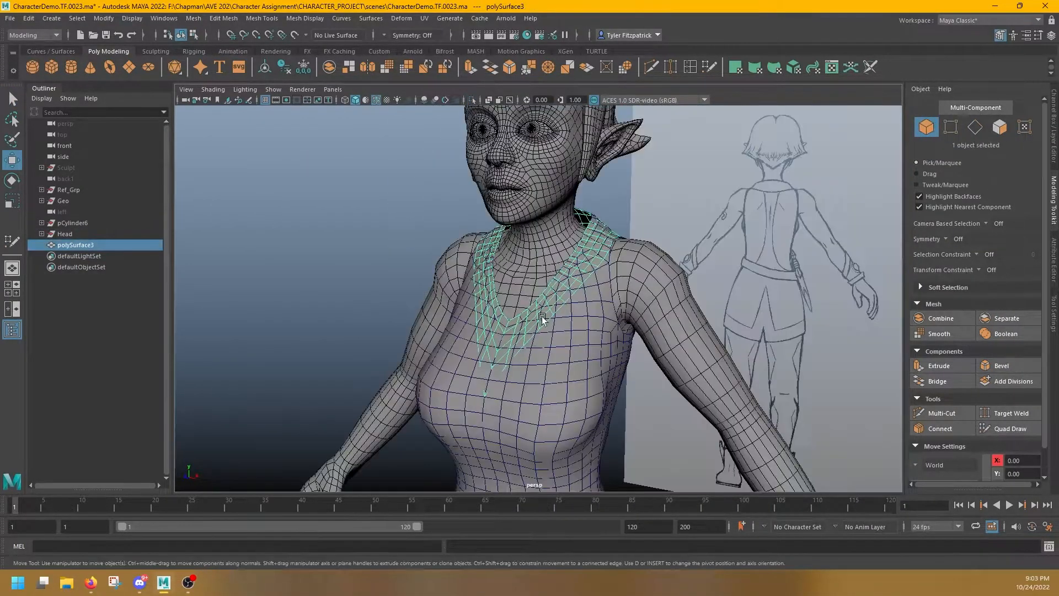
# Step: Extrude all faces of the collar mesh to give the collar thickness
pyautogui.keyDown('alt'); pyautogui.moveTo(529, 302); pyautogui.dragTo(495, 183); pyautogui.keyUp('alt')
pyautogui.click(470, 67)
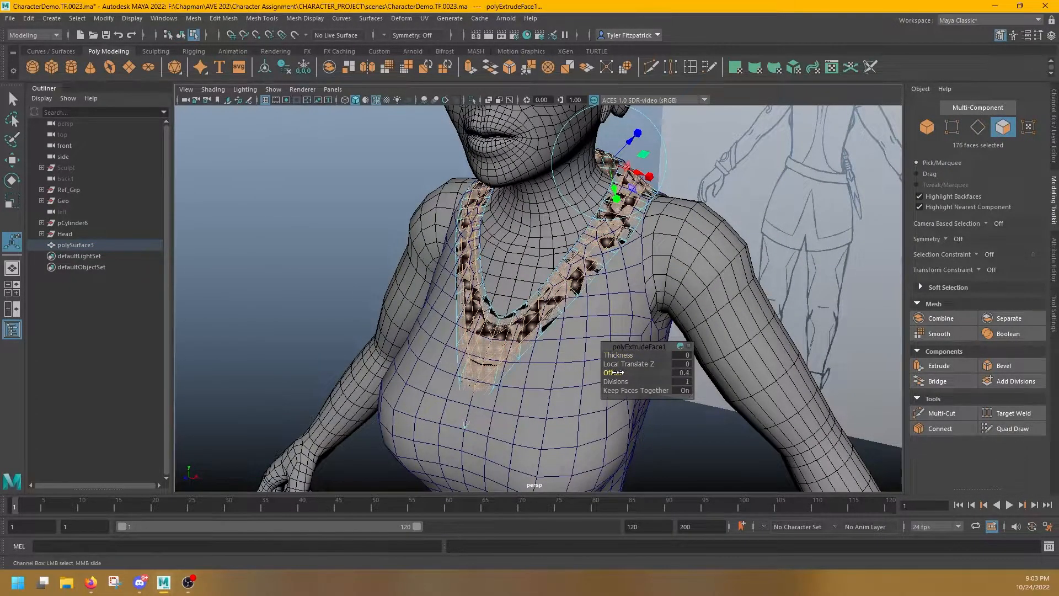
pyautogui.moveTo(619, 355); pyautogui.dragTo(855, 215)
pyautogui.moveTo(685, 208); pyautogui.dragTo(738, 190, button='right')
pyautogui.keyDown('alt'); pyautogui.moveTo(738, 190); pyautogui.dragTo(631, 279); pyautogui.keyUp('alt')
# Step: Isolate the collar, select its faces for checking, and return to object mode with the whole character shown
pyautogui.click(473, 99)
pyautogui.moveTo(598, 280); pyautogui.dragTo(600, 348, button='right')
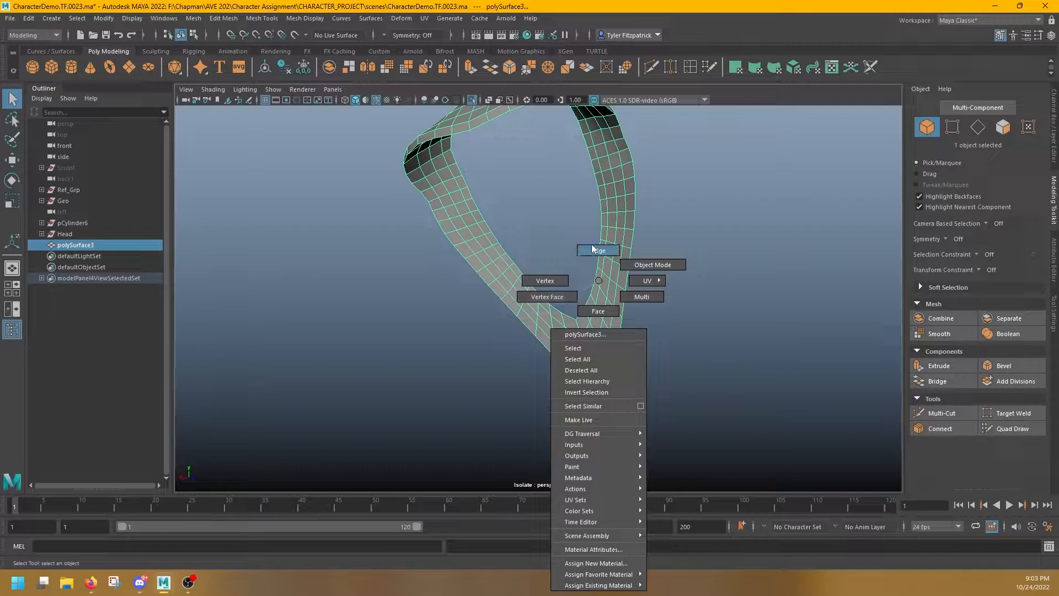
pyautogui.moveTo(602, 303); pyautogui.dragTo(598, 311, button='right')
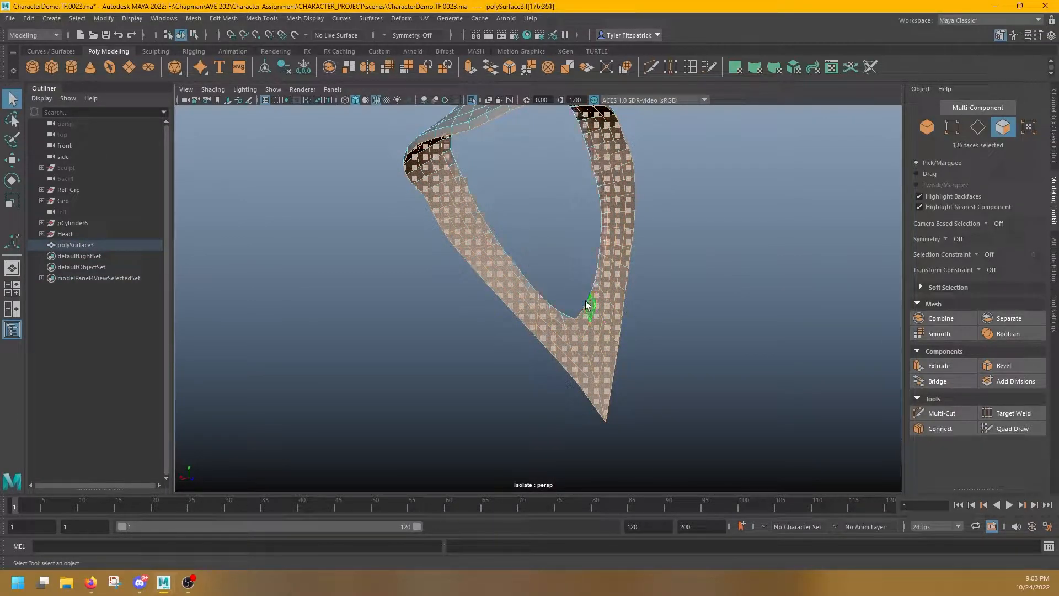
pyautogui.click(587, 304)
pyautogui.click(472, 100)
pyautogui.keyDown('alt'); pyautogui.moveTo(612, 221); pyautogui.dragTo(506, 282); pyautogui.keyUp('alt')
pyautogui.moveTo(614, 320); pyautogui.dragTo(639, 300, button='right')
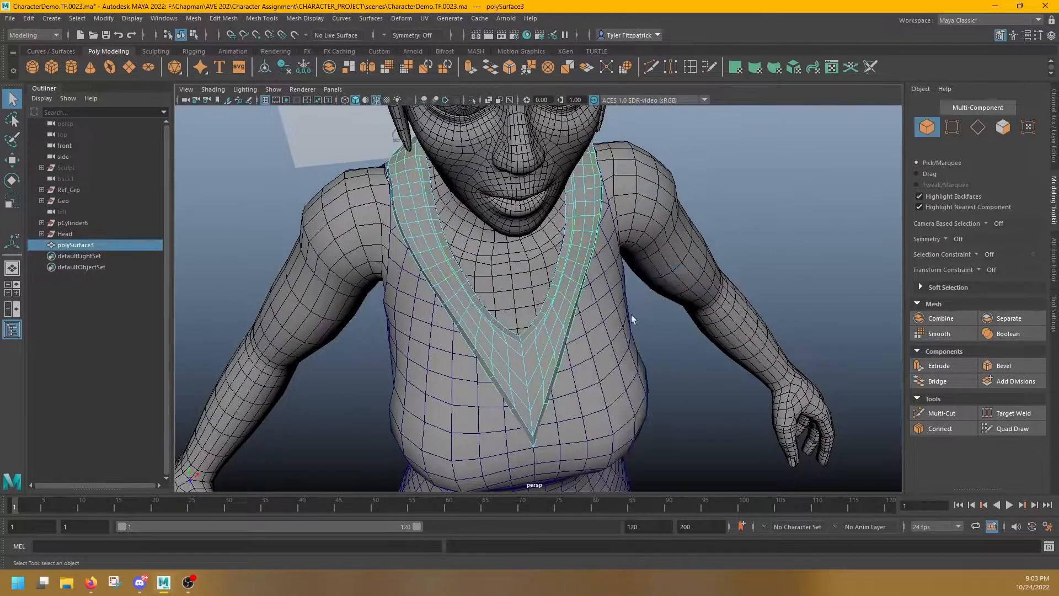
# Step: Turn on X-ray display and start selecting the vest faces hidden beneath the collar's front point
pyautogui.click(626, 325)
pyautogui.keyDown('alt'); pyautogui.moveTo(673, 343); pyautogui.dragTo(601, 305); pyautogui.keyUp('alt')
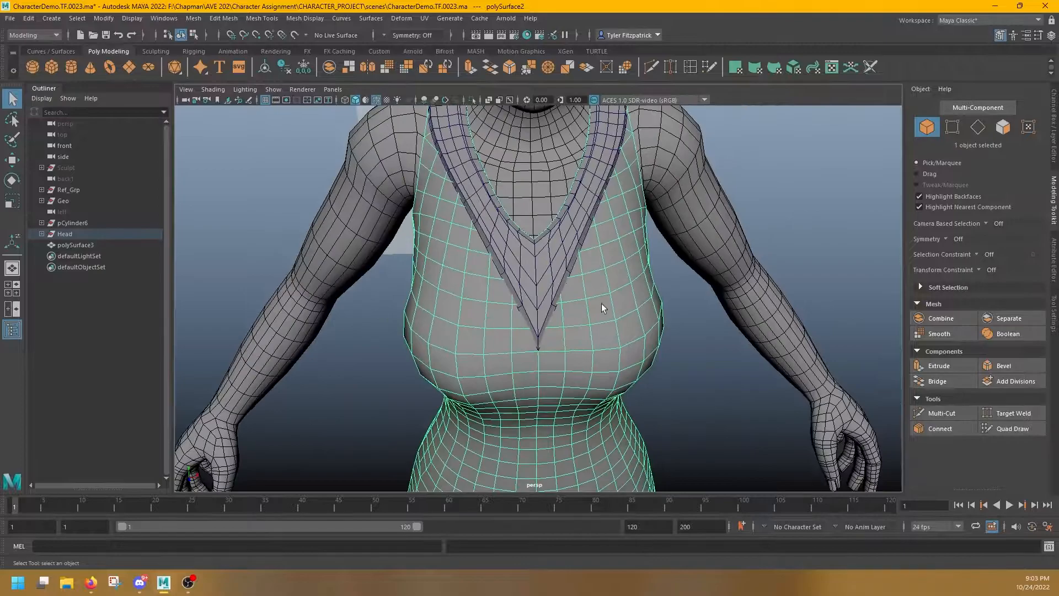
pyautogui.moveTo(580, 305); pyautogui.dragTo(582, 309, button='right')
pyautogui.click(489, 99)
pyautogui.moveTo(568, 269)
pyautogui.keyDown('alt'); pyautogui.mouseDown()
pyautogui.moveTo(515, 258)
pyautogui.moveTo(568, 263)
pyautogui.moveTo(503, 267)
pyautogui.mouseUp(); pyautogui.keyUp('alt')
pyautogui.click(561, 249)
pyautogui.keyDown('shift'); pyautogui.doubleClick(557, 250); pyautogui.keyUp('shift')
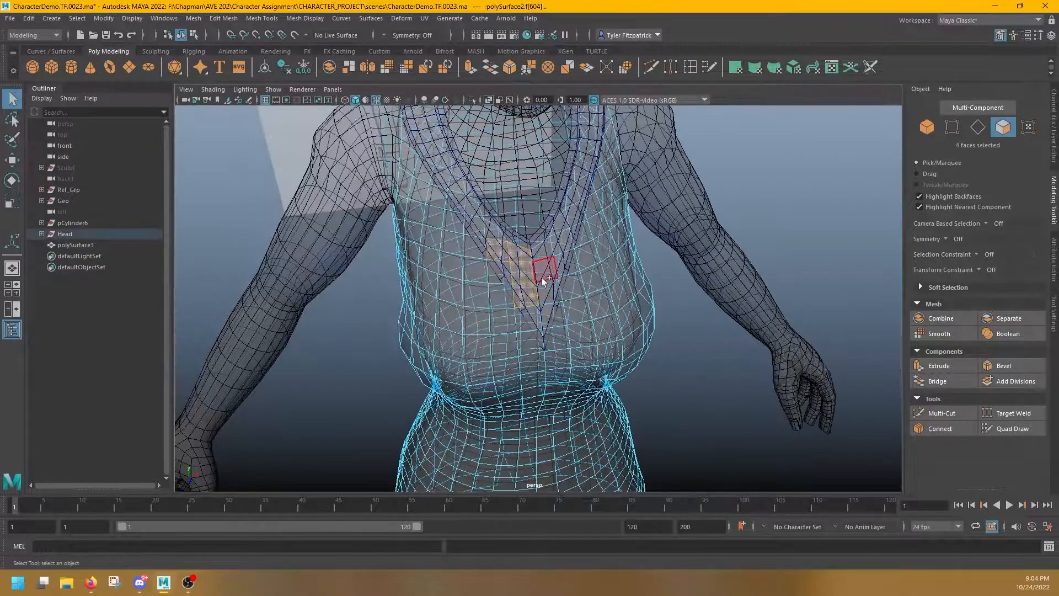
# Step: Set symmetry to Object X, extend the selection to all vest faces covered by the collar, and delete them
pyautogui.click(413, 36)
pyautogui.click(410, 57)
pyautogui.keyDown('shift'); pyautogui.click(524, 269); pyautogui.keyUp('shift')
pyautogui.keyDown('alt'); pyautogui.moveTo(584, 272); pyautogui.dragTo(554, 327); pyautogui.keyUp('alt')
pyautogui.keyDown('shift'); pyautogui.click(557, 331); pyautogui.keyUp('shift')
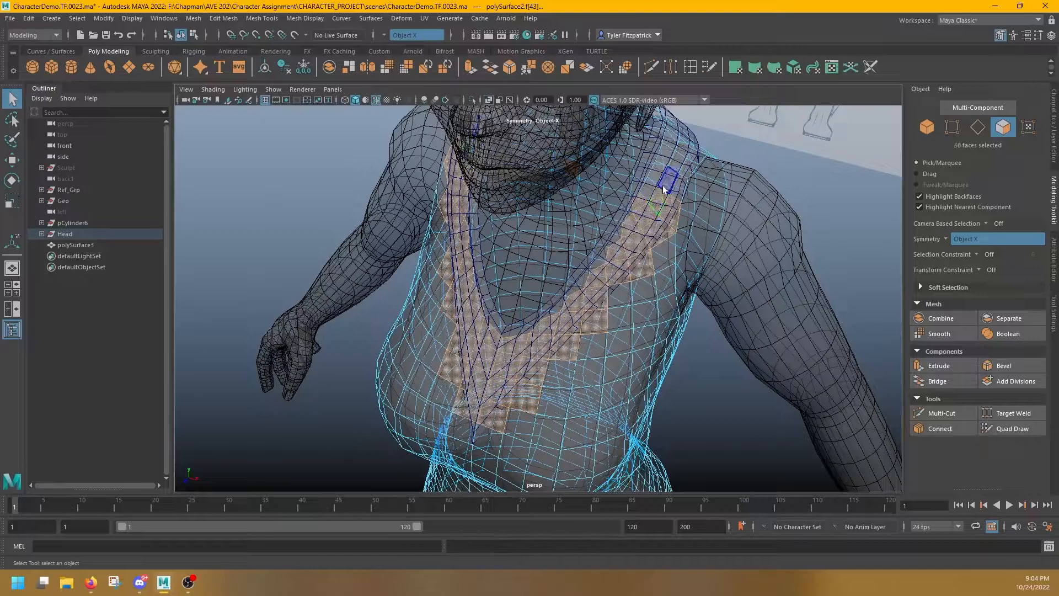
pyautogui.keyDown('alt'); pyautogui.moveTo(665, 188); pyautogui.dragTo(582, 209); pyautogui.keyUp('alt')
pyautogui.keyDown('alt'); pyautogui.moveTo(713, 367); pyautogui.dragTo(678, 350); pyautogui.keyUp('alt')
pyautogui.keyDown('alt'); pyautogui.moveTo(678, 350); pyautogui.dragTo(560, 332); pyautogui.keyUp('alt')
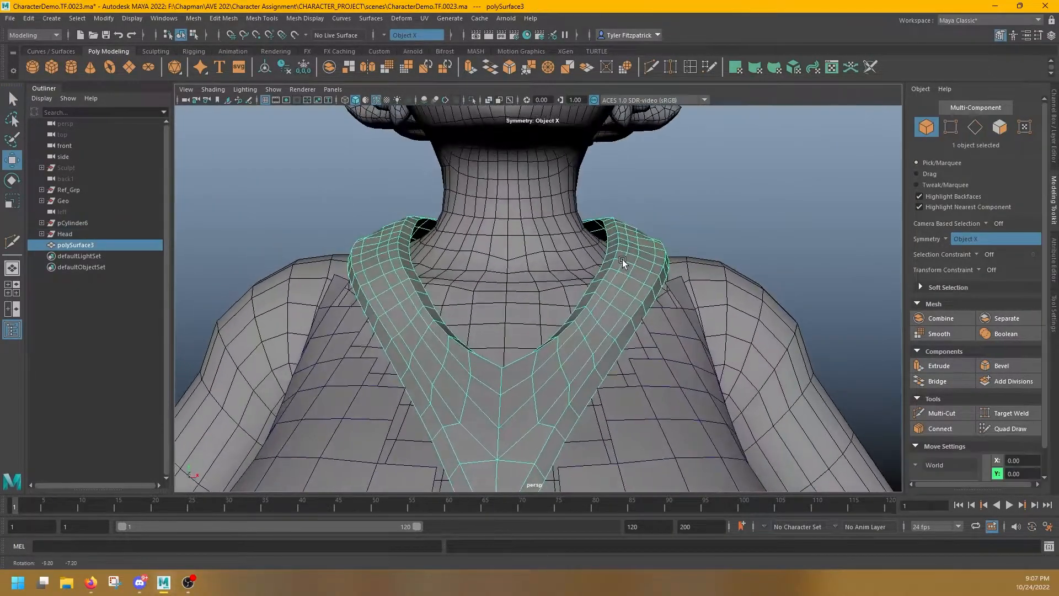
# Step: Combine the collar and the vest into a single mesh
pyautogui.keyDown('alt'); pyautogui.moveTo(626, 264); pyautogui.dragTo(655, 365); pyautogui.keyUp('alt')
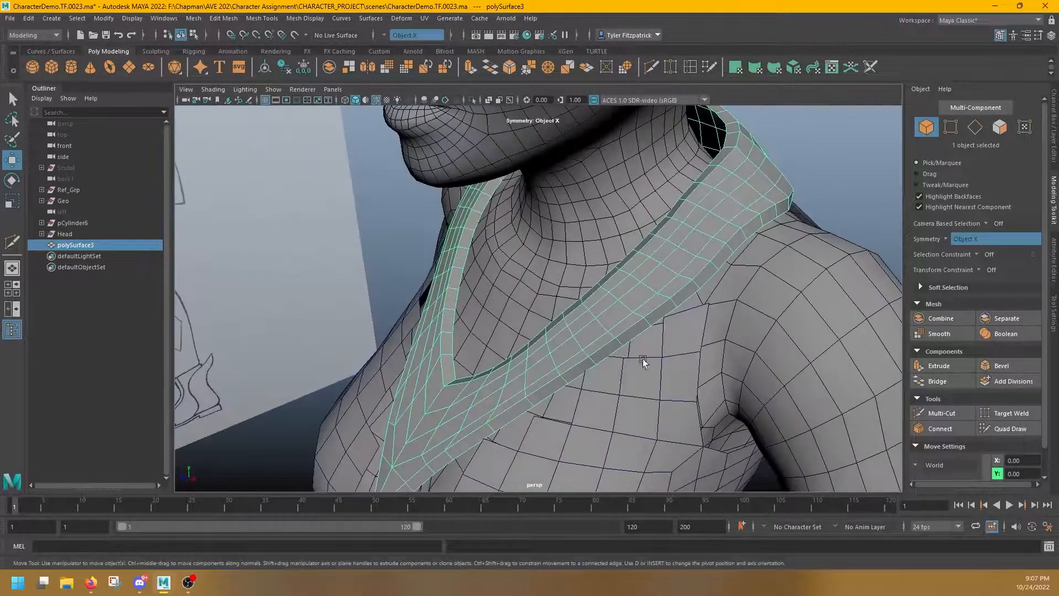
pyautogui.keyDown('shift'); pyautogui.click(671, 348); pyautogui.keyUp('shift')
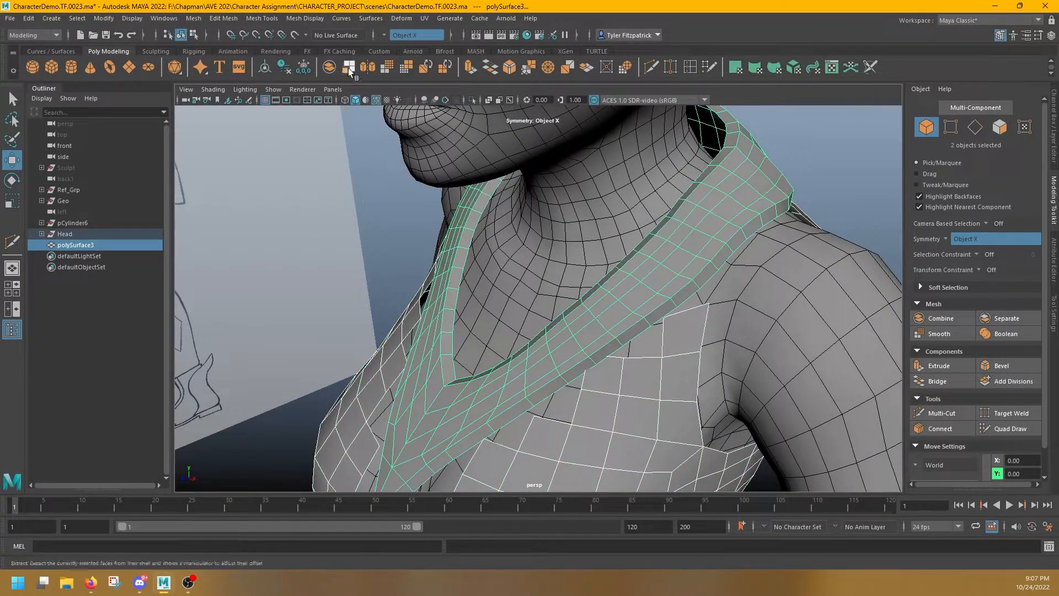
pyautogui.click(330, 62)
pyautogui.keyDown('alt'); pyautogui.moveTo(553, 328); pyautogui.dragTo(658, 197, button='middle'); pyautogui.keyUp('alt')
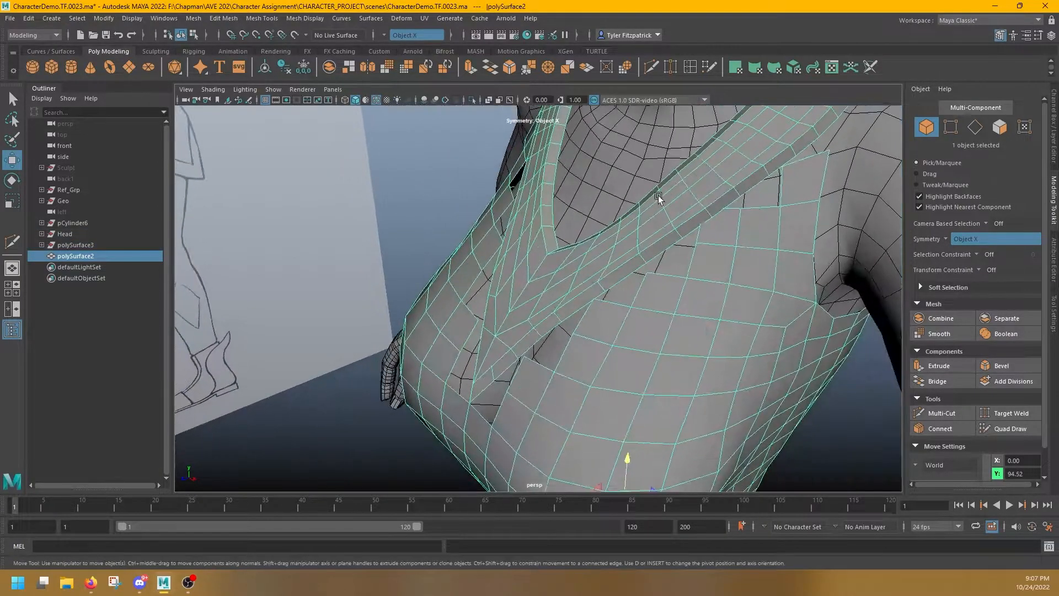
pyautogui.keyDown('alt'); pyautogui.moveTo(657, 197); pyautogui.dragTo(583, 285); pyautogui.keyUp('alt')
# Step: Bridge the collar's outer edges around its front point to the neighbouring open edges of the vest
pyautogui.scroll(4, 583, 286)
pyautogui.moveTo(582, 286); pyautogui.dragTo(532, 286, button='right')
pyautogui.click(567, 329)
pyautogui.rightClick(614, 352)
pyautogui.click(624, 252)
pyautogui.click(598, 304)
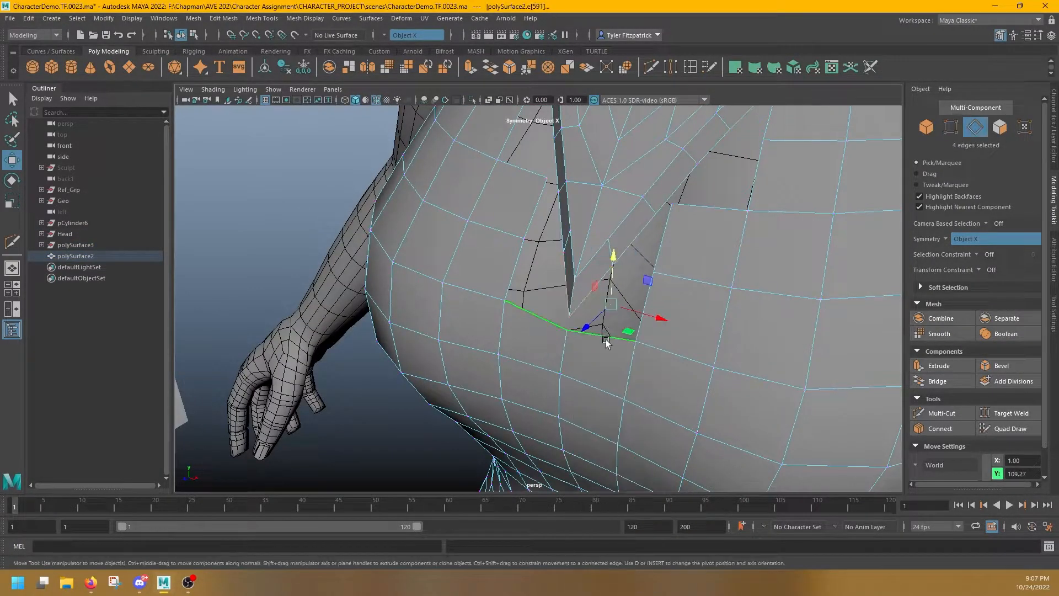
pyautogui.press('q')
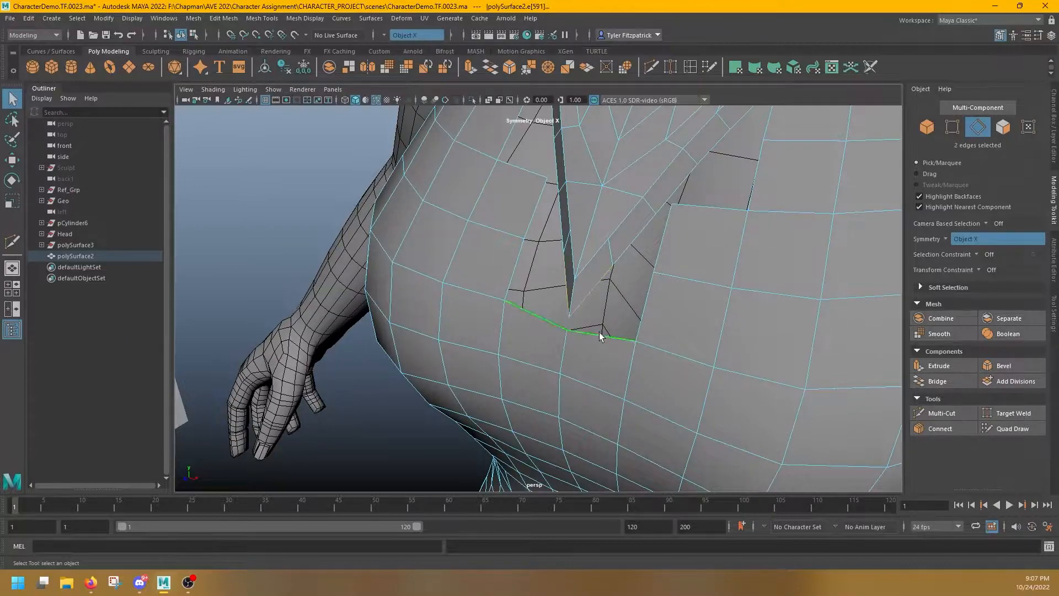
pyautogui.keyDown('shift'); pyautogui.rightClick(589, 299); pyautogui.keyUp('shift')
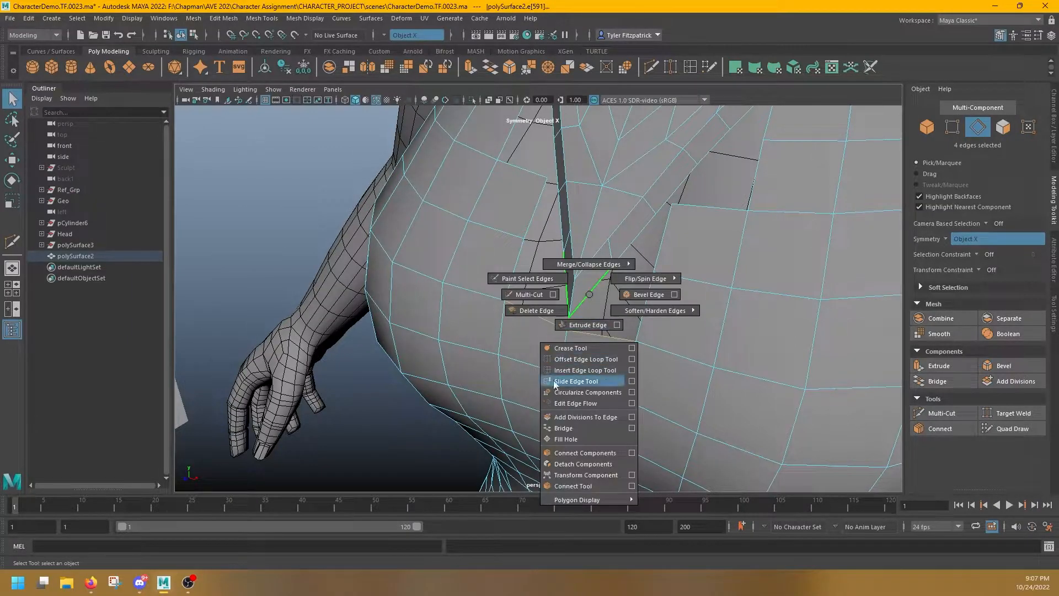
pyautogui.click(562, 428)
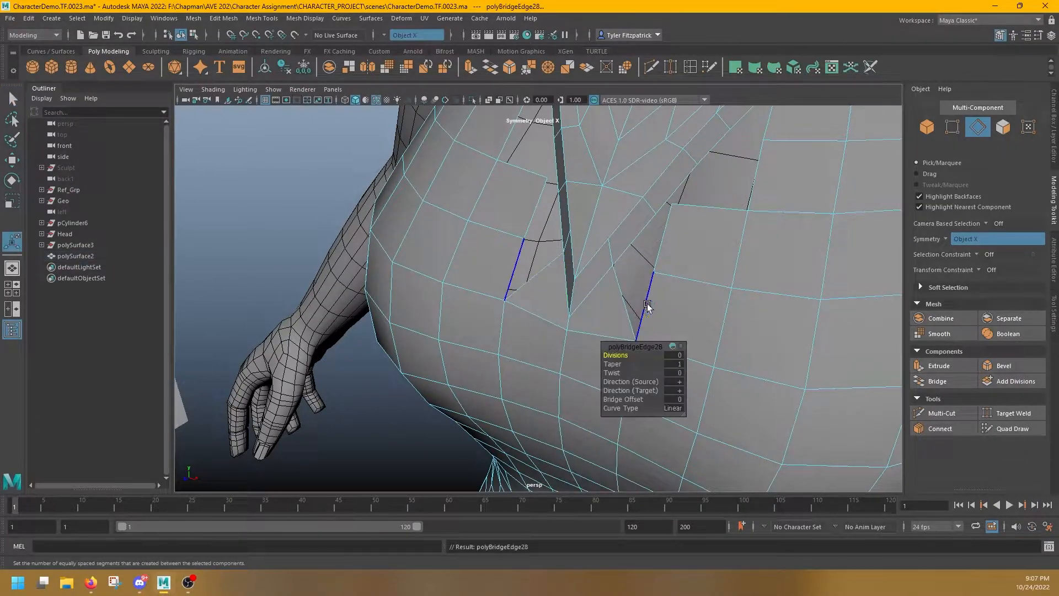
pyautogui.click(647, 307)
pyautogui.press('g')
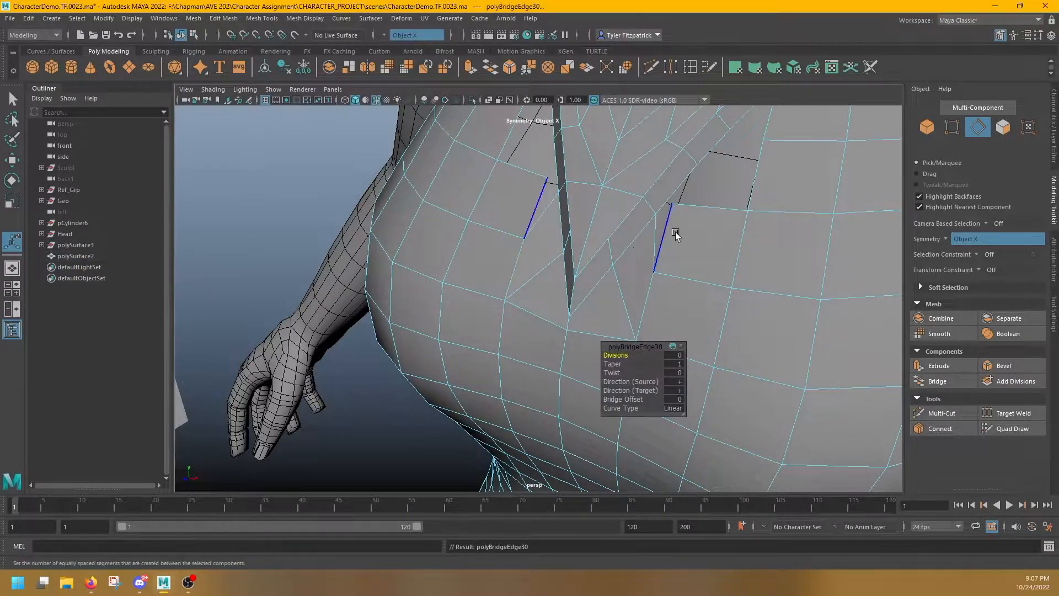
# Step: Try to adjust and bridge the next stretch of the gap between the collar and the vest
pyautogui.keyDown('alt'); pyautogui.moveTo(675, 234); pyautogui.dragTo(562, 282, button='middle'); pyautogui.keyUp('alt')
pyautogui.moveTo(564, 251); pyautogui.dragTo(524, 252, button='right')
pyautogui.press('w')
pyautogui.moveTo(551, 277); pyautogui.dragTo(588, 285)
pyautogui.keyDown('shift'); pyautogui.click(567, 250); pyautogui.keyUp('shift')
pyautogui.moveTo(588, 286); pyautogui.dragTo(551, 382, button='right')
pyautogui.click(647, 193)
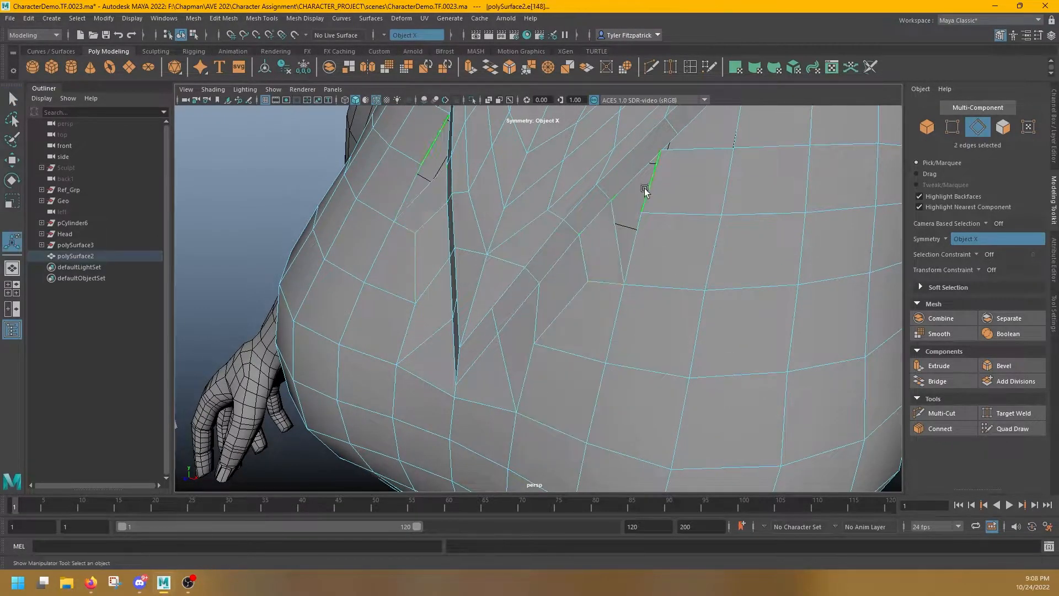
# Step: Undo the last edits along the seam between the collar and the vest
pyautogui.keyDown('alt'); pyautogui.moveTo(648, 193); pyautogui.dragTo(553, 272, button='middle'); pyautogui.keyUp('alt')
pyautogui.hotkey('ctrl', 'z')
pyautogui.hotkey('ctrl', 'z')
pyautogui.hotkey('ctrl', 'z')
pyautogui.hotkey('ctrl', 'z')
pyautogui.hotkey('ctrl', 'z')
# Step: Rework the edges along the chest gap and bridge the next collar edges to the vest
pyautogui.keyDown('shift'); pyautogui.moveTo(551, 239); pyautogui.dragTo(493, 256, button='right'); pyautogui.keyUp('shift')
pyautogui.press('w')
pyautogui.click(590, 196)
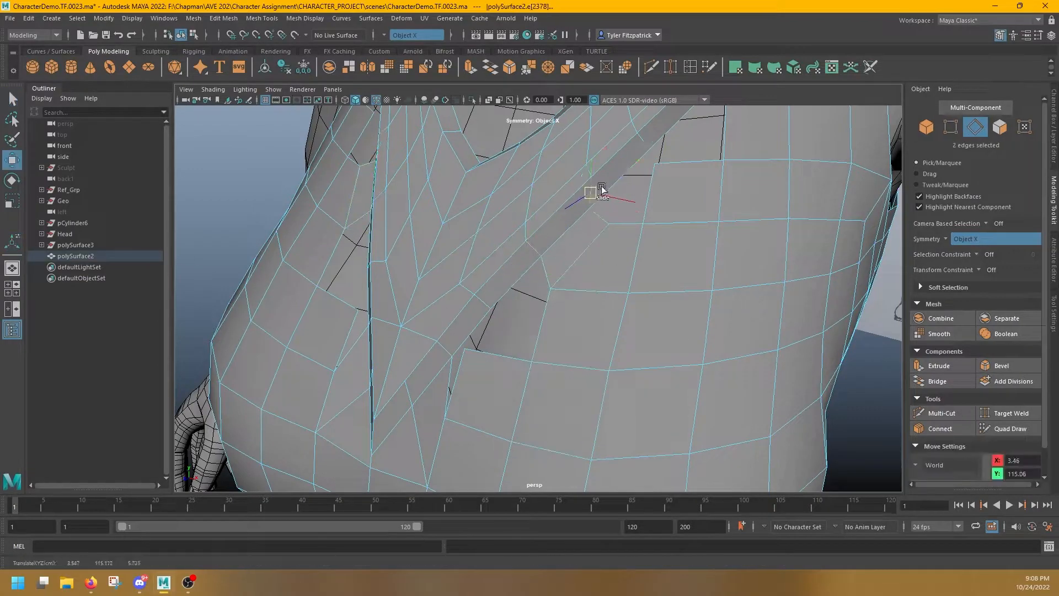
pyautogui.keyDown('alt'); pyautogui.moveTo(592, 195); pyautogui.dragTo(576, 263, button='middle'); pyautogui.keyUp('alt')
pyautogui.keyDown('shift'); pyautogui.click(629, 262); pyautogui.keyUp('shift')
pyautogui.press('g')
pyautogui.keyDown('alt'); pyautogui.moveTo(552, 386); pyautogui.dragTo(530, 299, button='middle'); pyautogui.keyUp('alt')
pyautogui.moveTo(496, 298); pyautogui.dragTo(455, 297, button='right')
# Step: Move the vest vertices beside the collar so the seam's new faces are spaced more evenly
pyautogui.press('w')
pyautogui.moveTo(469, 282); pyautogui.dragTo(500, 293)
pyautogui.press('g')
pyautogui.moveTo(458, 348); pyautogui.dragTo(419, 348, button='right')
pyautogui.press('w')
pyautogui.moveTo(449, 348); pyautogui.dragTo(484, 336)
pyautogui.press('w')
pyautogui.moveTo(554, 218); pyautogui.dragTo(574, 218)
# Step: Try to fill the next gap between the collar and the vest
pyautogui.rightClick(686, 68)
pyautogui.click(640, 185)
pyautogui.keyDown('shift'); pyautogui.moveTo(643, 190); pyautogui.dragTo(620, 335, button='right'); pyautogui.keyUp('shift')
pyautogui.keyDown('alt'); pyautogui.moveTo(620, 275); pyautogui.dragTo(604, 203); pyautogui.keyUp('alt')
pyautogui.hotkey('ctrl', 'z')
# Step: Adjust a vest vertex and bridge the next pair of edges farther up the collar
pyautogui.moveTo(604, 204); pyautogui.dragTo(567, 203, button='right')
pyautogui.click(556, 272)
pyautogui.press('g')
pyautogui.moveTo(579, 220); pyautogui.dragTo(575, 216)
pyautogui.moveTo(583, 222); pyautogui.dragTo(583, 185, button='right')
pyautogui.click(564, 243)
pyautogui.keyDown('shift'); pyautogui.moveTo(628, 252); pyautogui.dragTo(602, 385, button='right'); pyautogui.keyUp('shift')
# Step: Bridge the remaining collar and vest edges near the front of the shoulder
pyautogui.keyDown('alt'); pyautogui.moveTo(626, 210); pyautogui.dragTo(569, 303, button='middle'); pyautogui.keyUp('alt')
pyautogui.moveTo(622, 281); pyautogui.dragTo(573, 280, button='right')
pyautogui.press('g')
pyautogui.moveTo(624, 237); pyautogui.dragTo(624, 200, button='right')
pyautogui.keyDown('shift'); pyautogui.moveTo(568, 215); pyautogui.dragTo(551, 349, button='right'); pyautogui.keyUp('shift')
pyautogui.keyDown('alt'); pyautogui.moveTo(585, 275); pyautogui.dragTo(612, 248); pyautogui.keyUp('alt')
pyautogui.moveTo(610, 270); pyautogui.dragTo(585, 254, button='right')
pyautogui.keyDown('shift'); pyautogui.click(562, 262); pyautogui.keyUp('shift')
pyautogui.keyDown('shift'); pyautogui.moveTo(562, 262); pyautogui.dragTo(562, 264, button='right'); pyautogui.keyUp('shift')
pyautogui.hotkey('ctrl', 'z')
pyautogui.keyDown('alt'); pyautogui.moveTo(621, 258); pyautogui.dragTo(621, 262); pyautogui.keyUp('alt')
pyautogui.moveTo(622, 259); pyautogui.dragTo(584, 258, button='right')
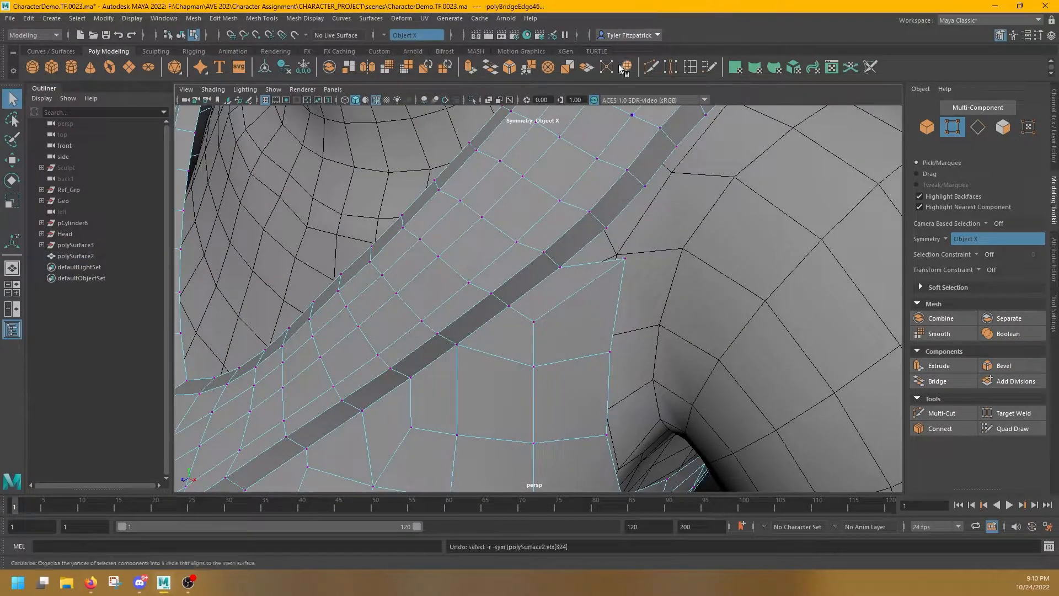
pyautogui.hotkey('ctrl', 'z')
# Step: Cut new edges with Multi-Cut across the vest faces between the collar and the front shoulder edge
pyautogui.click(651, 66)
pyautogui.moveTo(625, 258); pyautogui.dragTo(618, 298)
pyautogui.click(575, 310)
pyautogui.moveTo(614, 257); pyautogui.dragTo(612, 301, button='right')
pyautogui.keyDown('shift'); pyautogui.click(610, 223); pyautogui.keyUp('shift')
pyautogui.click(652, 67)
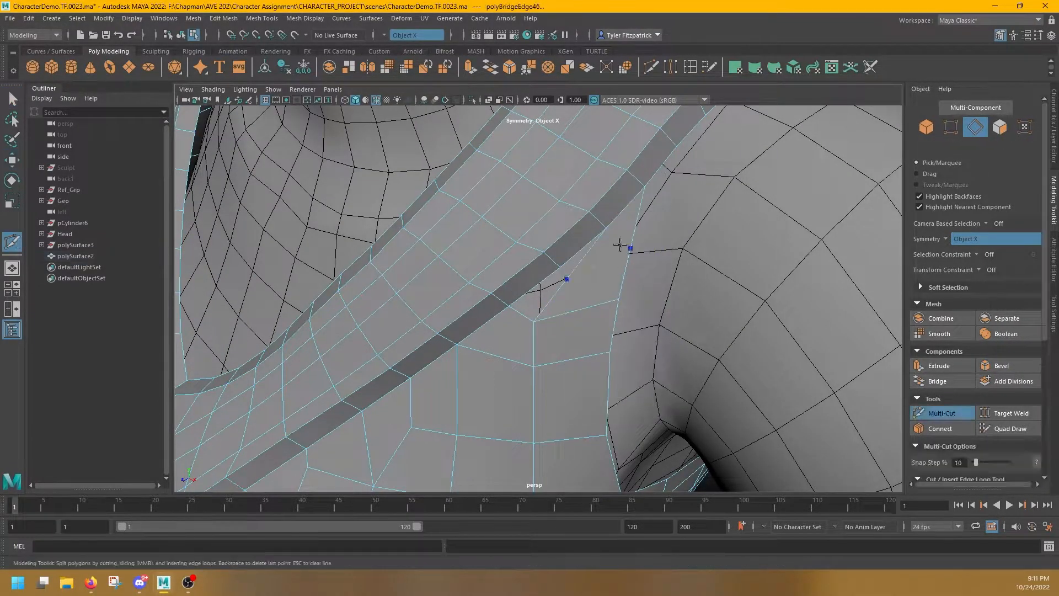
pyautogui.click(548, 286)
pyautogui.press('Return')
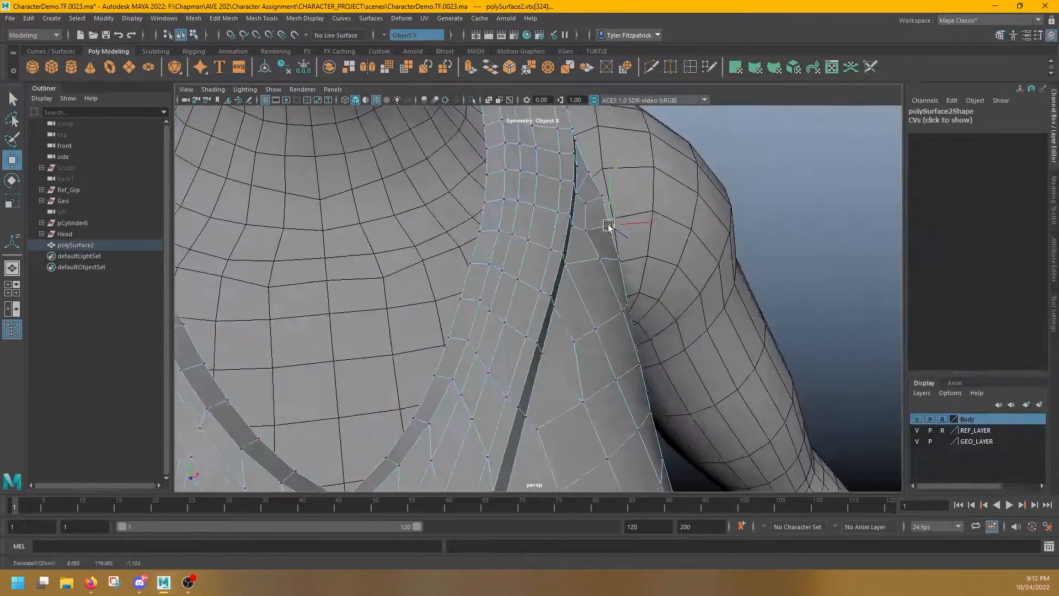
# Step: Reposition the vertices on the narrow shoulder strip between the collar and the armhole
pyautogui.keyDown('alt'); pyautogui.moveTo(608, 224); pyautogui.dragTo(579, 213); pyautogui.keyUp('alt')
pyautogui.keyDown('alt'); pyautogui.moveTo(579, 213); pyautogui.dragTo(735, 246, button='right'); pyautogui.keyUp('alt')
pyautogui.press('q')
pyautogui.click(670, 67)
pyautogui.keyDown('alt'); pyautogui.moveTo(521, 175); pyautogui.dragTo(323, 214); pyautogui.keyUp('alt')
pyautogui.press('q')
pyautogui.click(595, 276)
pyautogui.press('w')
# Step: Refine the vest vertices where the shoulder strip meets the collar
pyautogui.keyDown('alt'); pyautogui.moveTo(386, 210); pyautogui.dragTo(459, 201); pyautogui.keyUp('alt')
pyautogui.moveTo(459, 201); pyautogui.dragTo(473, 233, button='right')
pyautogui.keyDown('alt'); pyautogui.moveTo(473, 234); pyautogui.dragTo(541, 234); pyautogui.keyUp('alt')
pyautogui.moveTo(541, 233); pyautogui.dragTo(475, 206, button='right')
pyautogui.click(519, 203)
pyautogui.click(418, 260)
pyautogui.keyDown('alt'); pyautogui.moveTo(444, 293); pyautogui.dragTo(627, 165); pyautogui.keyUp('alt')
pyautogui.moveTo(627, 166); pyautogui.dragTo(472, 288)
pyautogui.moveTo(390, 298); pyautogui.dragTo(381, 303)
# Step: Bridge the open edges that remain between the collar and the vest
pyautogui.keyDown('alt'); pyautogui.moveTo(473, 288); pyautogui.dragTo(543, 313); pyautogui.keyUp('alt')
pyautogui.moveTo(543, 313); pyautogui.dragTo(557, 449, button='right')
pyautogui.keyDown('alt'); pyautogui.moveTo(557, 385); pyautogui.dragTo(560, 321); pyautogui.keyUp('alt')
pyautogui.keyDown('shift'); pyautogui.moveTo(522, 265); pyautogui.dragTo(513, 402, button='right'); pyautogui.keyUp('shift')
pyautogui.keyDown('alt'); pyautogui.moveTo(512, 331); pyautogui.dragTo(468, 248); pyautogui.keyUp('alt')
pyautogui.moveTo(496, 243); pyautogui.dragTo(497, 220, button='right')
# Step: Move the vertices around the newly closed seam to smooth the flow between the collar and vest
pyautogui.press('w')
pyautogui.moveTo(424, 319); pyautogui.dragTo(612, 220)
pyautogui.moveTo(634, 234); pyautogui.dragTo(665, 267)
pyautogui.moveTo(597, 249); pyautogui.dragTo(573, 270)
pyautogui.keyDown('shift'); pyautogui.moveTo(568, 276); pyautogui.dragTo(600, 267, button='right'); pyautogui.keyUp('shift')
pyautogui.press('w')
pyautogui.keyDown('alt'); pyautogui.moveTo(565, 298); pyautogui.dragTo(475, 234); pyautogui.keyUp('alt')
# Step: Examine the joined collar and vest around the front and shoulders
pyautogui.scroll(-10, 475, 234)
pyautogui.press('q')
pyautogui.moveTo(541, 276); pyautogui.dragTo(585, 237, button='right')
pyautogui.click(636, 259)
pyautogui.keyDown('alt'); pyautogui.moveTo(637, 260); pyautogui.dragTo(618, 238); pyautogui.keyUp('alt')
pyautogui.scroll(4, 618, 237)
pyautogui.keyDown('alt'); pyautogui.moveTo(618, 237); pyautogui.dragTo(561, 324, button='middle'); pyautogui.keyUp('alt')
pyautogui.scroll(4, 562, 324)
# Step: Select the collar's inner neckline edge loop and extrude it inward with thickness -1.2 and offset 1.6
pyautogui.moveTo(562, 324); pyautogui.dragTo(562, 292, button='right')
pyautogui.keyDown('alt'); pyautogui.moveTo(562, 292); pyautogui.dragTo(563, 319); pyautogui.keyUp('alt')
pyautogui.scroll(5, 606, 287)
pyautogui.doubleClick(784, 267)
pyautogui.scroll(-5, 785, 267)
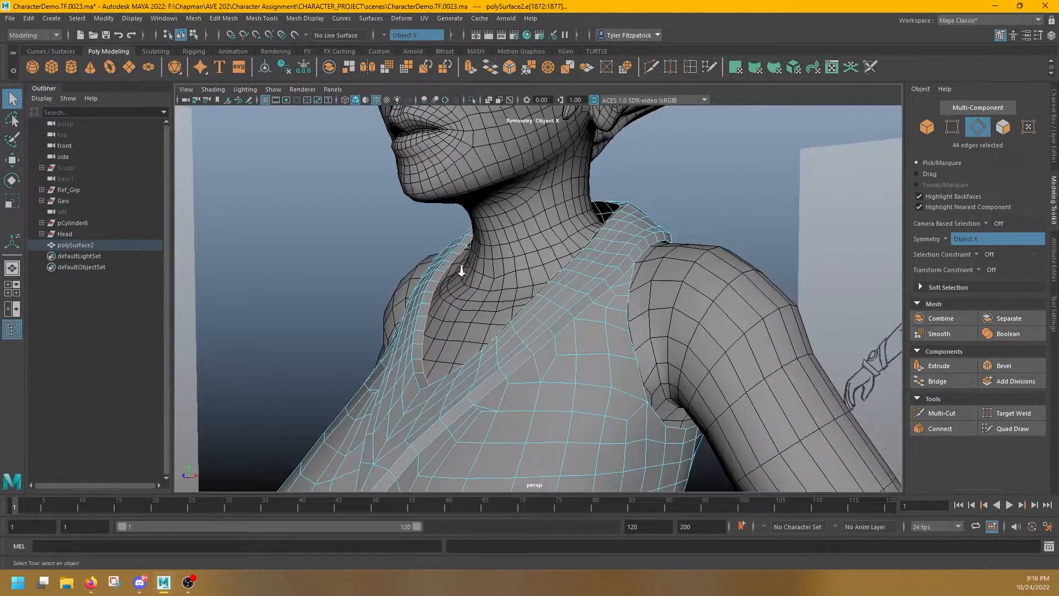
pyautogui.keyDown('alt'); pyautogui.moveTo(460, 271); pyautogui.dragTo(600, 275, button='right'); pyautogui.keyUp('alt')
pyautogui.keyDown('alt'); pyautogui.moveTo(597, 276); pyautogui.dragTo(564, 282); pyautogui.keyUp('alt')
pyautogui.keyDown('alt'); pyautogui.moveTo(552, 283); pyautogui.dragTo(626, 280, button='middle'); pyautogui.keyUp('alt')
pyautogui.press('w')
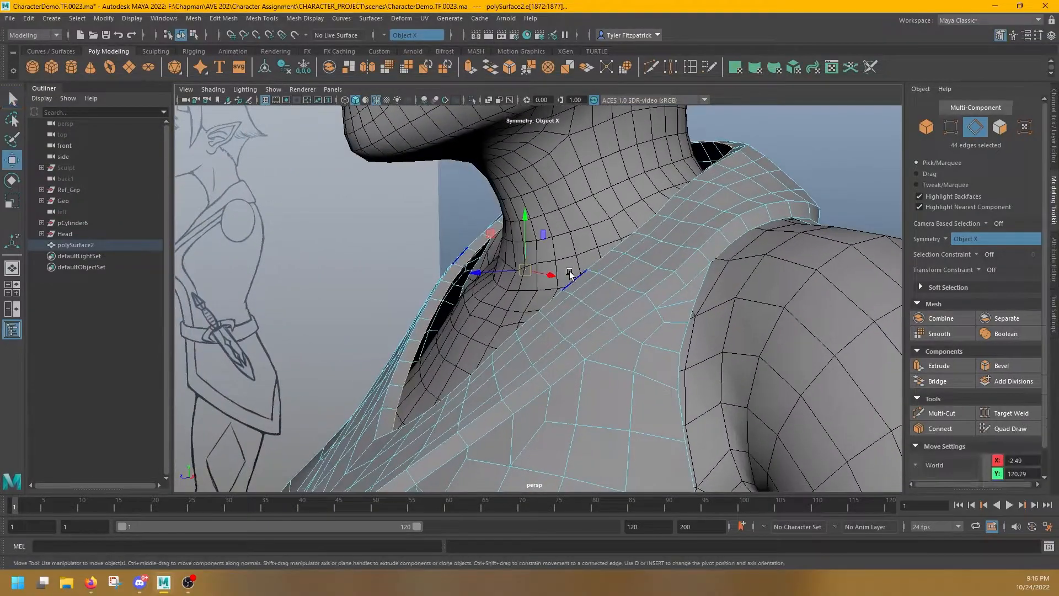
pyautogui.keyDown('alt'); pyautogui.moveTo(622, 227); pyautogui.dragTo(663, 223); pyautogui.keyUp('alt')
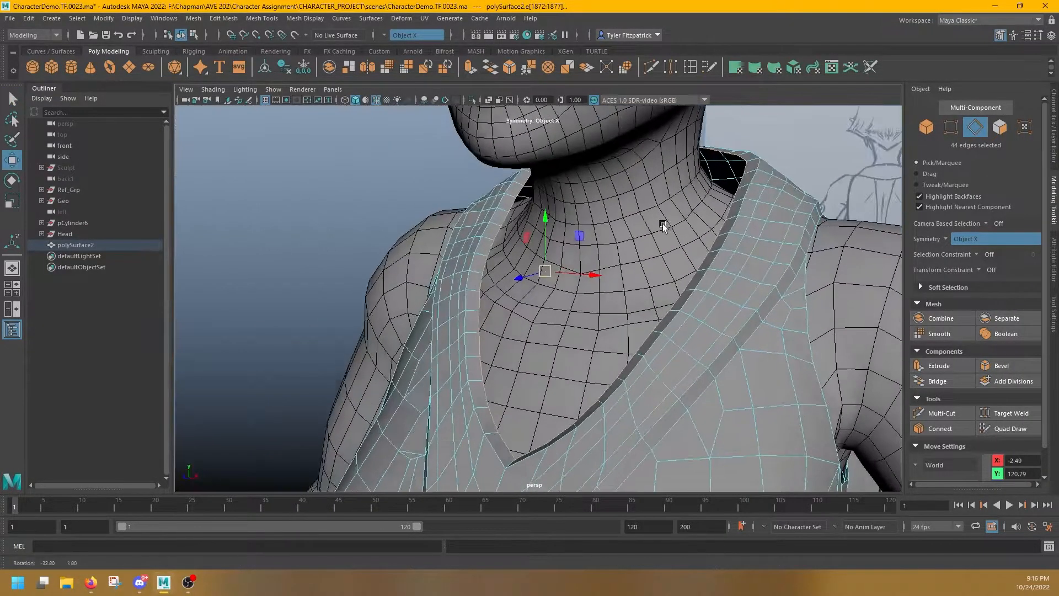
pyautogui.click(468, 68)
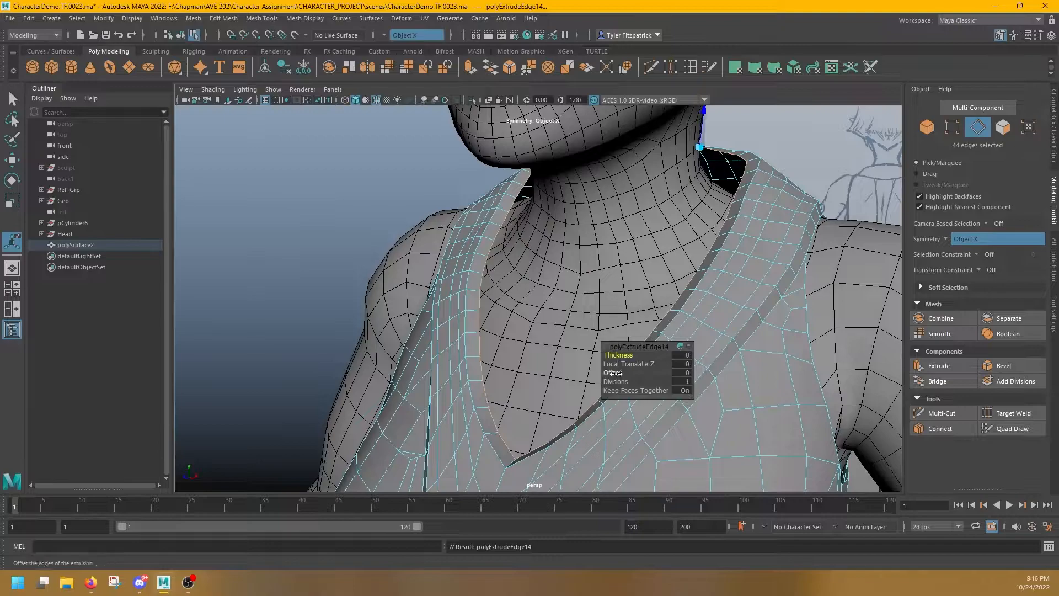
pyautogui.moveTo(617, 374); pyautogui.dragTo(618, 355)
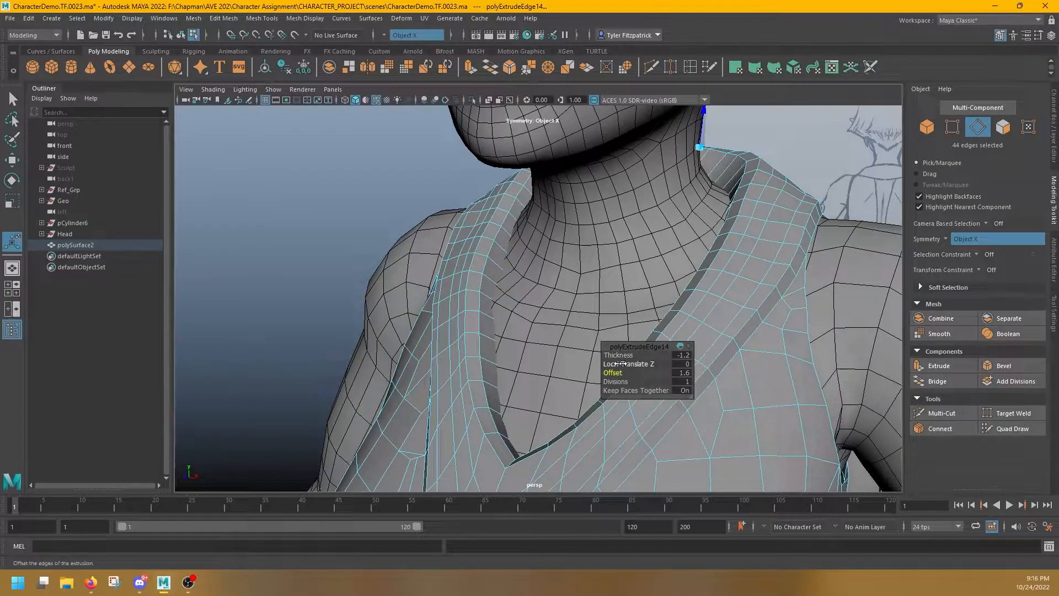
# Step: Select the vest's armhole border edges and extrude them inward with a negative thickness to form a rim
pyautogui.keyDown('alt'); pyautogui.moveTo(618, 347); pyautogui.dragTo(582, 188); pyautogui.keyUp('alt')
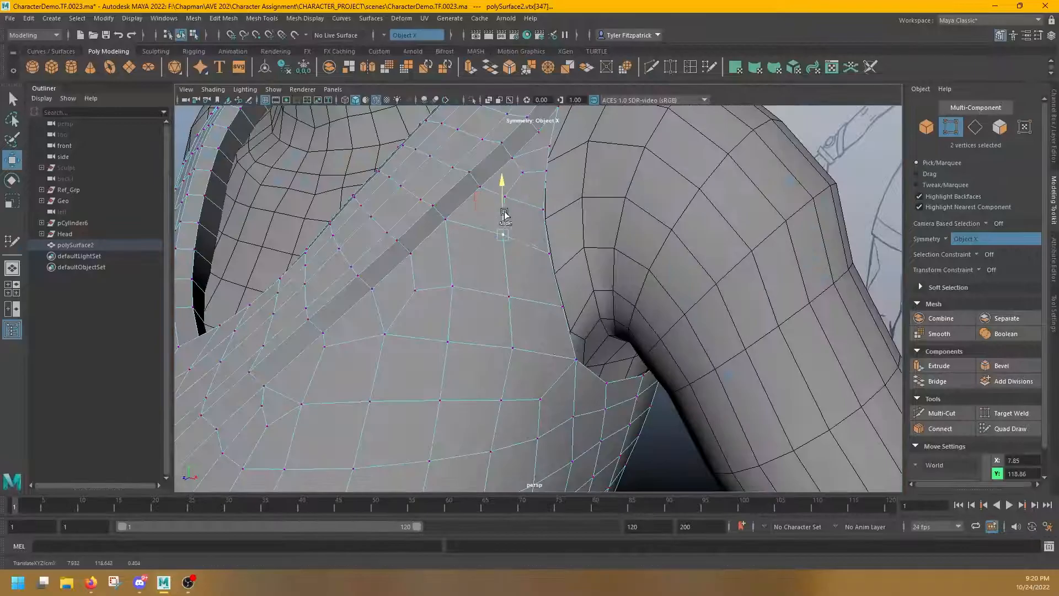
pyautogui.moveTo(501, 207)
pyautogui.keyDown('alt'); pyautogui.mouseDown()
pyautogui.moveTo(562, 315)
pyautogui.moveTo(540, 315)
pyautogui.mouseUp(); pyautogui.keyUp('alt')
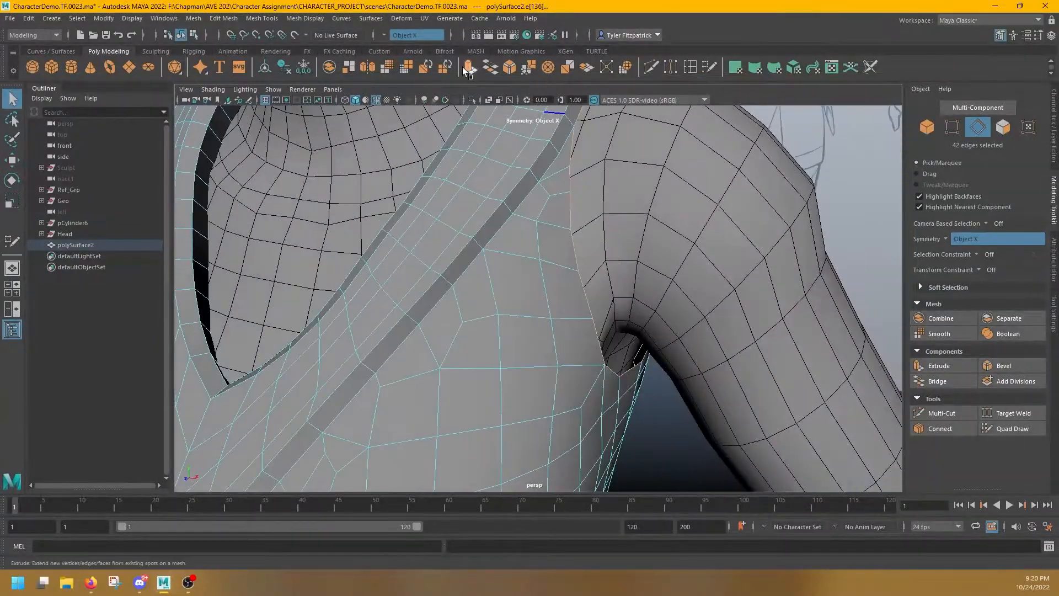
pyautogui.moveTo(623, 355); pyautogui.dragTo(601, 355)
pyautogui.keyDown('alt'); pyautogui.moveTo(601, 355); pyautogui.dragTo(612, 265); pyautogui.keyUp('alt')
pyautogui.moveTo(621, 355); pyautogui.dragTo(590, 355)
pyautogui.keyDown('alt'); pyautogui.moveTo(585, 249); pyautogui.dragTo(489, 324); pyautogui.keyUp('alt')
# Step: Reposition vertices and edges around the extruded armhole rim near the shoulder, switching to X-ray shading
pyautogui.press('q')
pyautogui.press('F8')
pyautogui.moveTo(518, 254)
pyautogui.keyDown('alt'); pyautogui.mouseDown()
pyautogui.moveTo(408, 237)
pyautogui.moveTo(525, 264)
pyautogui.moveTo(499, 248)
pyautogui.mouseUp(); pyautogui.keyUp('alt')
pyautogui.press('F9')
pyautogui.click(525, 261)
pyautogui.press('F10')
pyautogui.click(537, 261)
pyautogui.press('w')
pyautogui.moveTo(499, 243); pyautogui.dragTo(529, 353)
pyautogui.moveTo(498, 363); pyautogui.dragTo(409, 274)
pyautogui.press('b')
pyautogui.click(402, 212)
pyautogui.click(488, 100)
pyautogui.moveTo(487, 225)
pyautogui.keyDown('alt'); pyautogui.mouseDown()
pyautogui.moveTo(415, 305)
pyautogui.moveTo(386, 298)
pyautogui.mouseUp(); pyautogui.keyUp('alt')
# Step: Select the armhole's inner rim vertices as a loop, scale them and move them to fit the body
pyautogui.click(385, 292)
pyautogui.press('F9')
pyautogui.click(380, 364)
pyautogui.keyDown('alt'); pyautogui.moveTo(378, 362); pyautogui.dragTo(563, 237); pyautogui.keyUp('alt')
pyautogui.keyDown('shift'); pyautogui.doubleClick(470, 374); pyautogui.keyUp('shift')
pyautogui.press('r')
pyautogui.moveTo(561, 242); pyautogui.dragTo(542, 264)
pyautogui.press('w')
pyautogui.moveTo(525, 275); pyautogui.dragTo(492, 221)
# Step: Select further vertices along the armhole's inner rim and move them symmetrically to even out the opening
pyautogui.keyDown('alt'); pyautogui.moveTo(492, 221); pyautogui.dragTo(431, 187); pyautogui.keyUp('alt')
pyautogui.press('q')
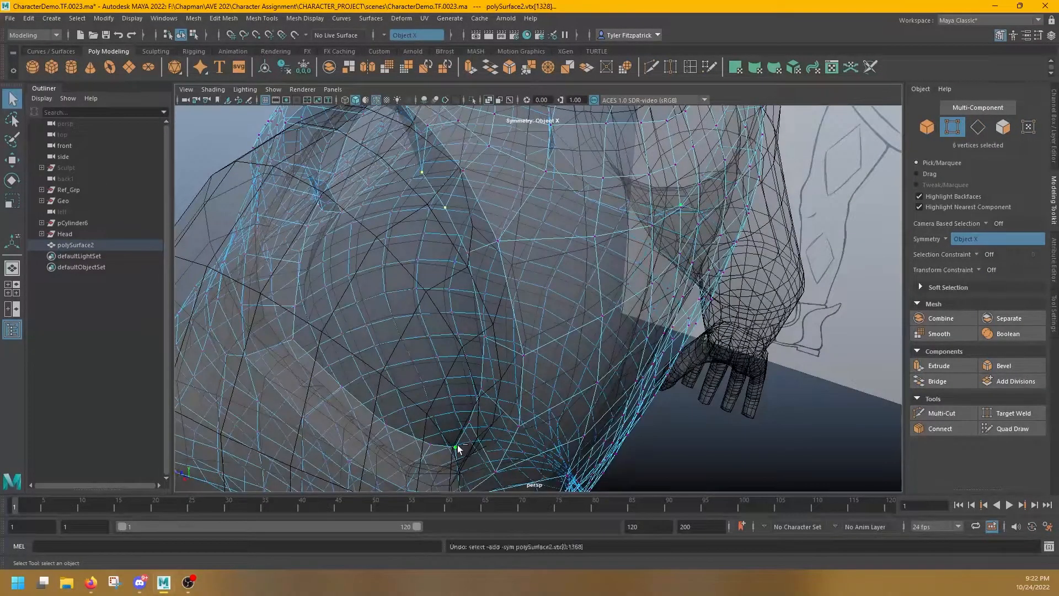
pyautogui.keyDown('alt'); pyautogui.moveTo(458, 448); pyautogui.dragTo(512, 300); pyautogui.keyUp('alt')
pyautogui.click(470, 225)
pyautogui.keyDown('alt'); pyautogui.moveTo(470, 225); pyautogui.dragTo(493, 187); pyautogui.keyUp('alt')
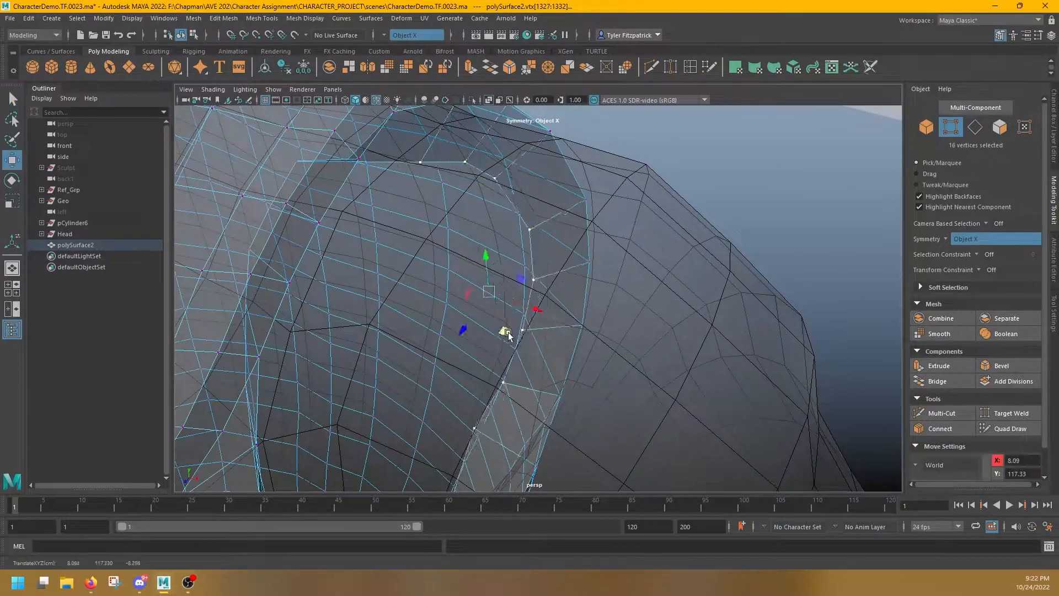
# Step: Extrude the open end edge loop of the outer example cylinder inward with thickness -0.7
pyautogui.rightClick(520, 214)
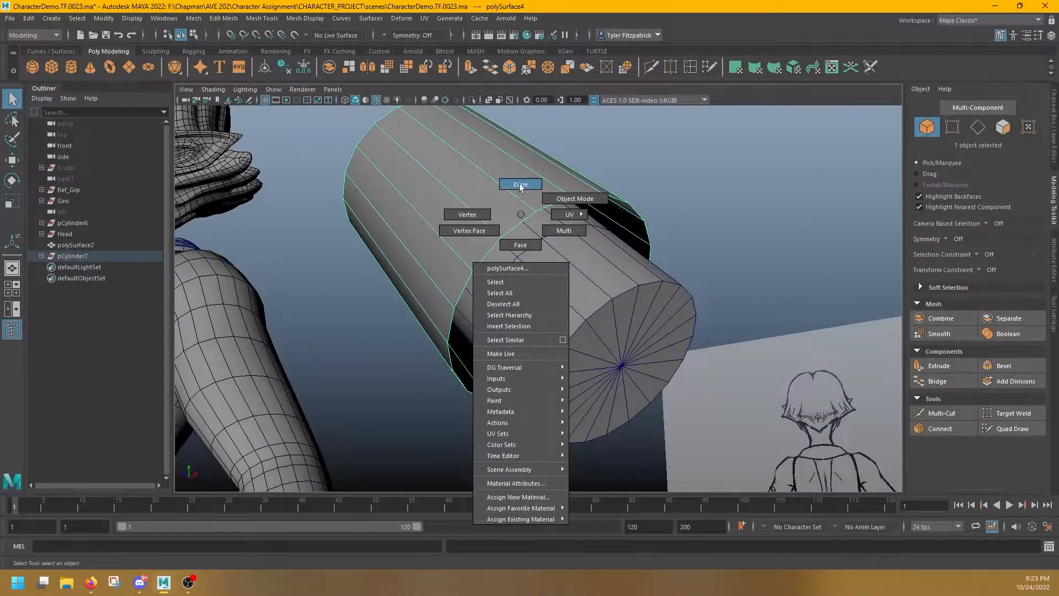
pyautogui.click(520, 185)
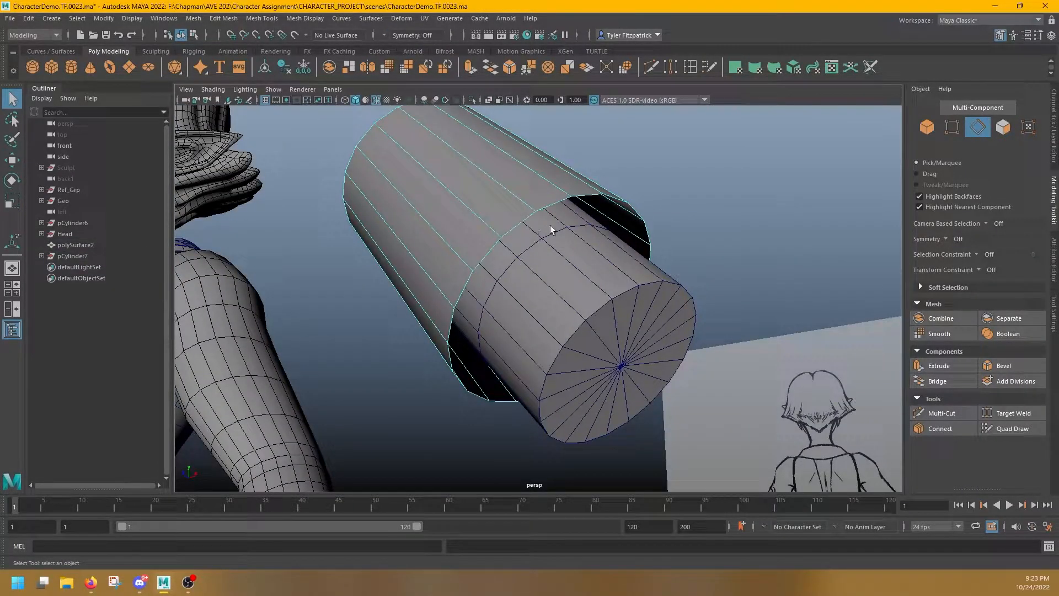
pyautogui.keyDown('alt'); pyautogui.moveTo(565, 235); pyautogui.dragTo(495, 270); pyautogui.keyUp('alt')
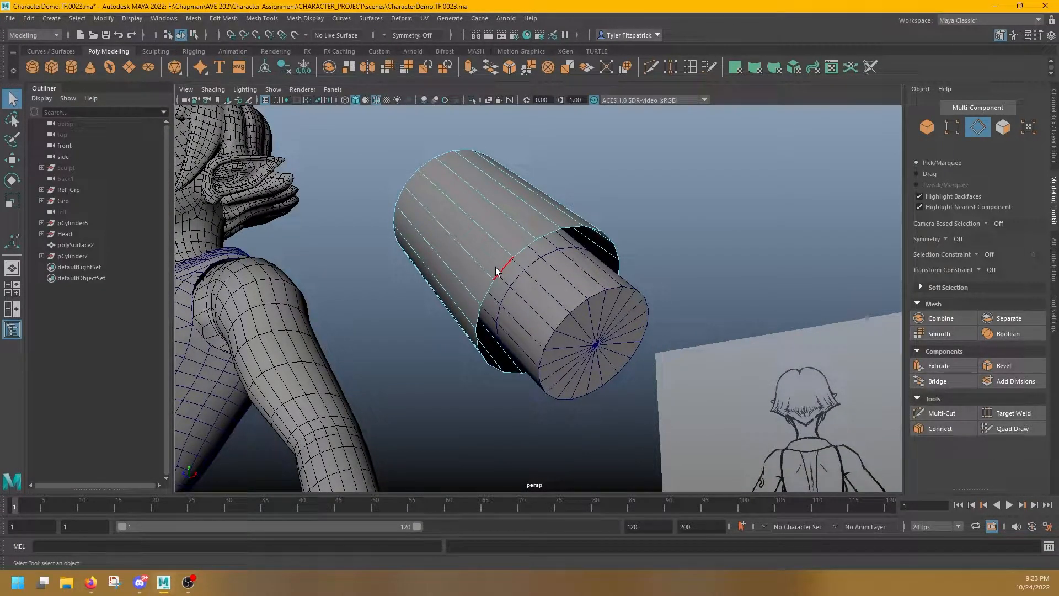
pyautogui.keyDown('alt'); pyautogui.moveTo(502, 269); pyautogui.dragTo(495, 250); pyautogui.keyUp('alt')
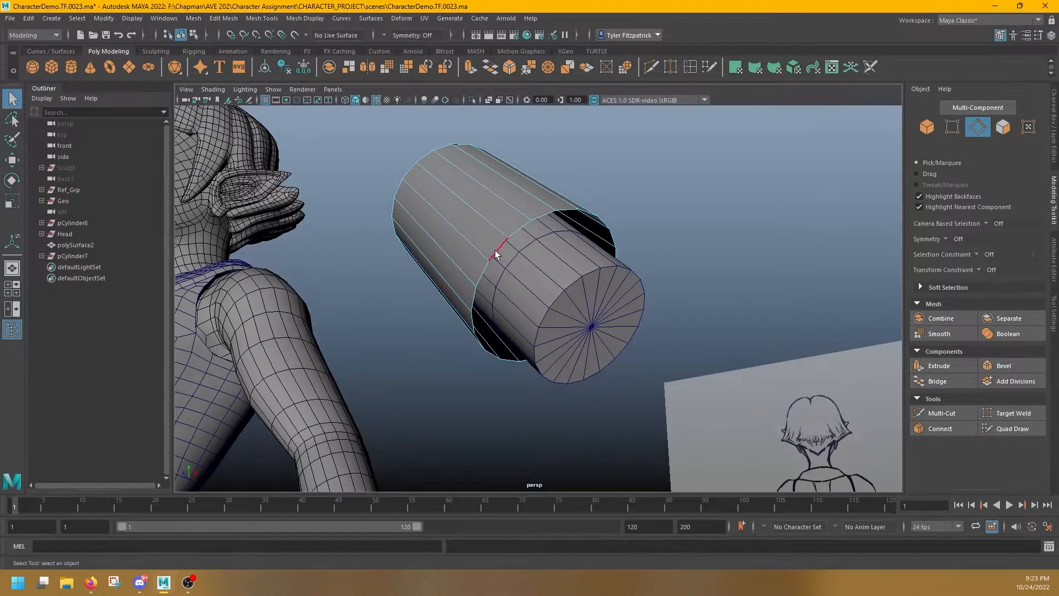
pyautogui.click(470, 70)
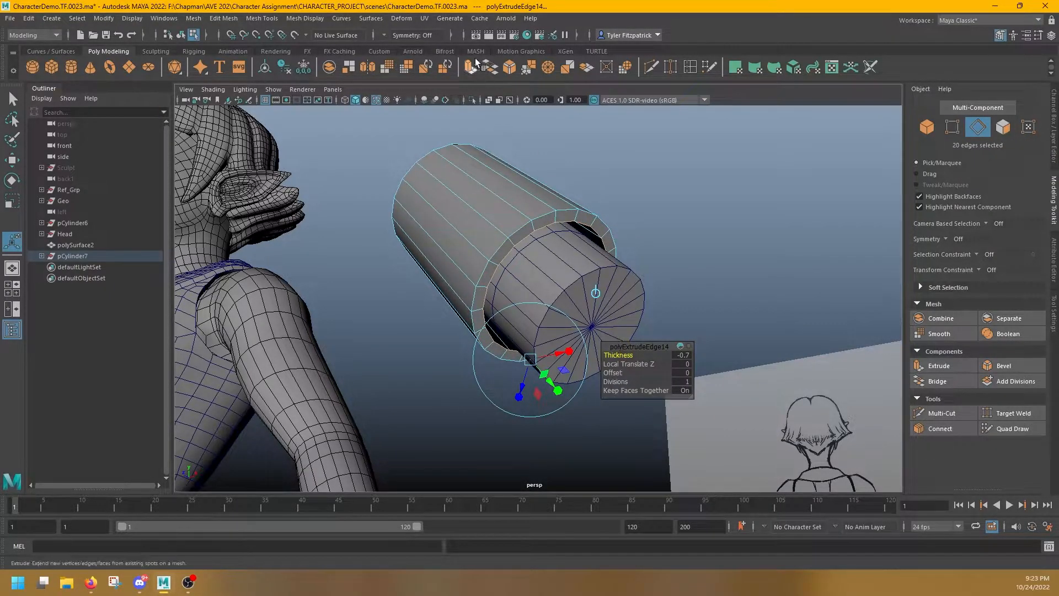
# Step: Extrude the cylinder's inner rim edges again with thickness -4.1 and offset -0.5
pyautogui.hotkey('ctrl', 'e')
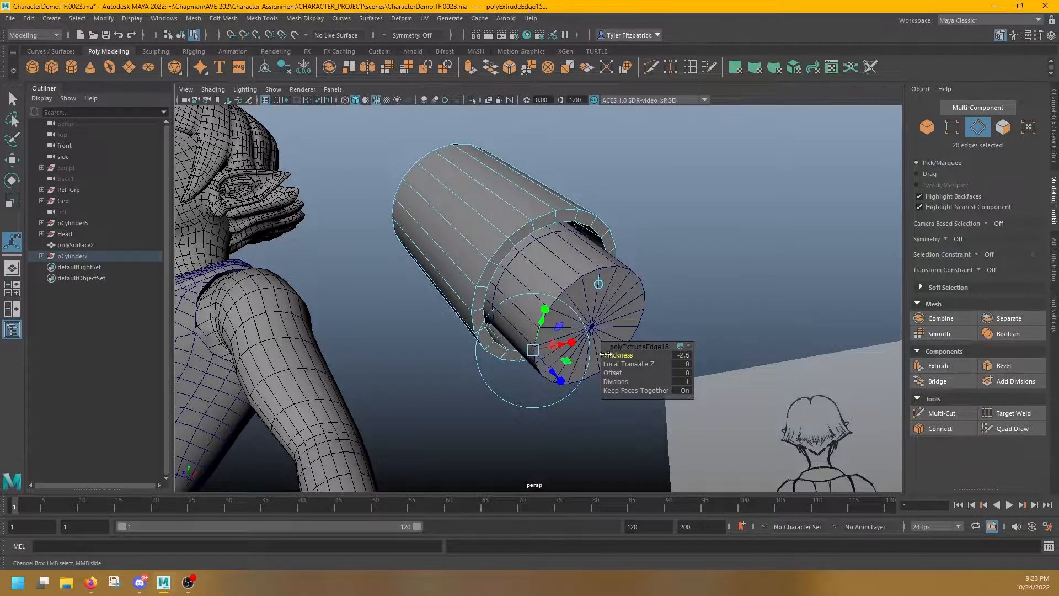
pyautogui.keyDown('alt'); pyautogui.moveTo(591, 337); pyautogui.dragTo(543, 291); pyautogui.keyUp('alt')
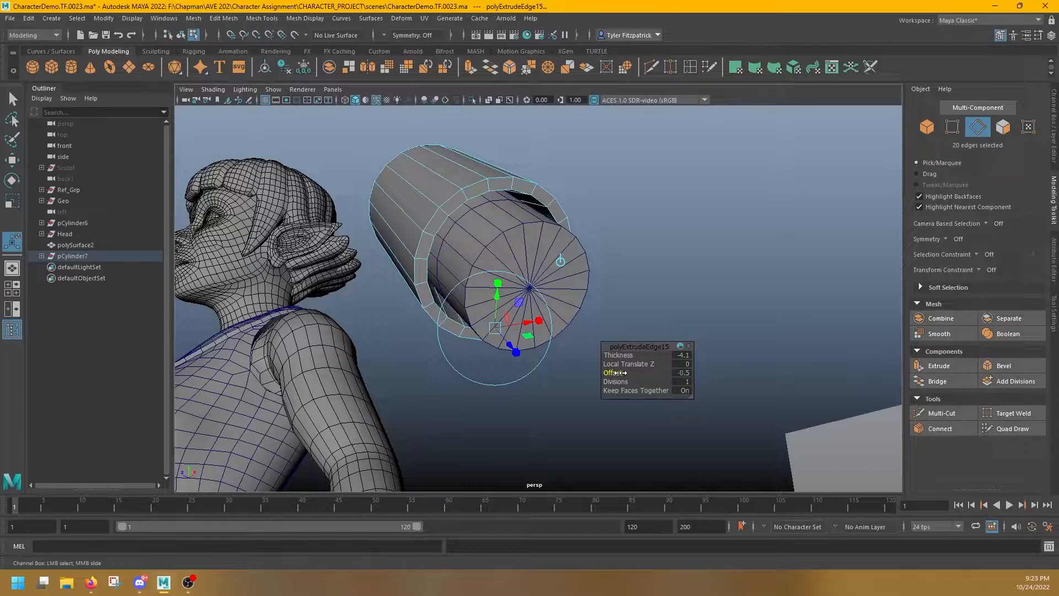
pyautogui.moveTo(617, 372)
pyautogui.keyDown('alt'); pyautogui.mouseDown()
pyautogui.moveTo(520, 323)
pyautogui.moveTo(610, 255)
pyautogui.mouseUp(); pyautogui.keyUp('alt')
# Step: Preview the outer cylinder as a smoothed mesh and examine how its extruded rim rounds off
pyautogui.click(685, 208)
pyautogui.keyDown('alt'); pyautogui.moveTo(686, 208); pyautogui.dragTo(669, 255); pyautogui.keyUp('alt')
pyautogui.press('1')
pyautogui.keyDown('alt'); pyautogui.moveTo(655, 298); pyautogui.dragTo(621, 279); pyautogui.keyUp('alt')
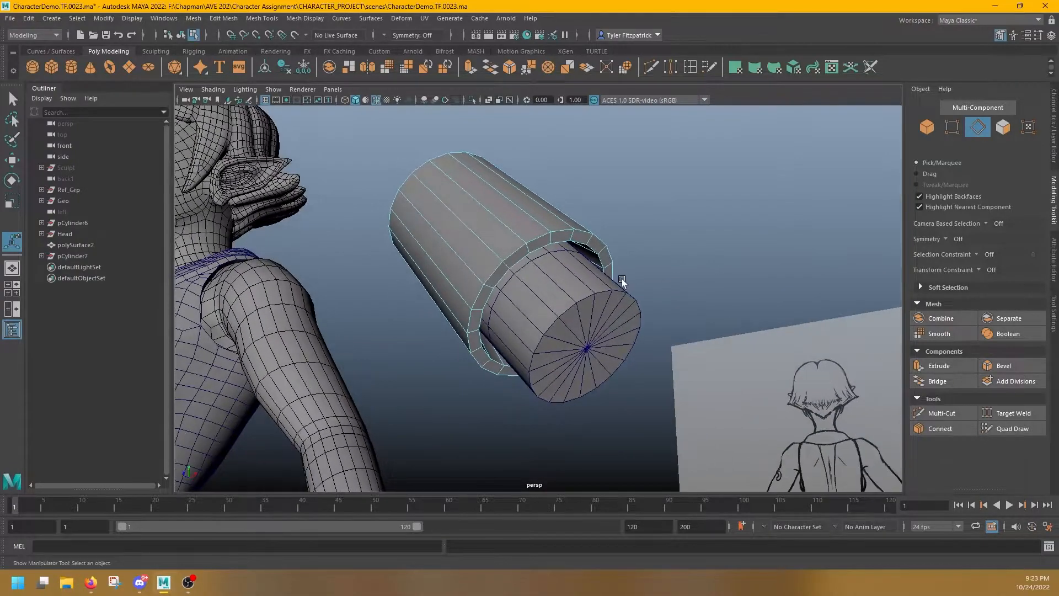
pyautogui.press('3')
pyautogui.keyDown('alt'); pyautogui.moveTo(626, 219); pyautogui.dragTo(637, 225); pyautogui.keyUp('alt')
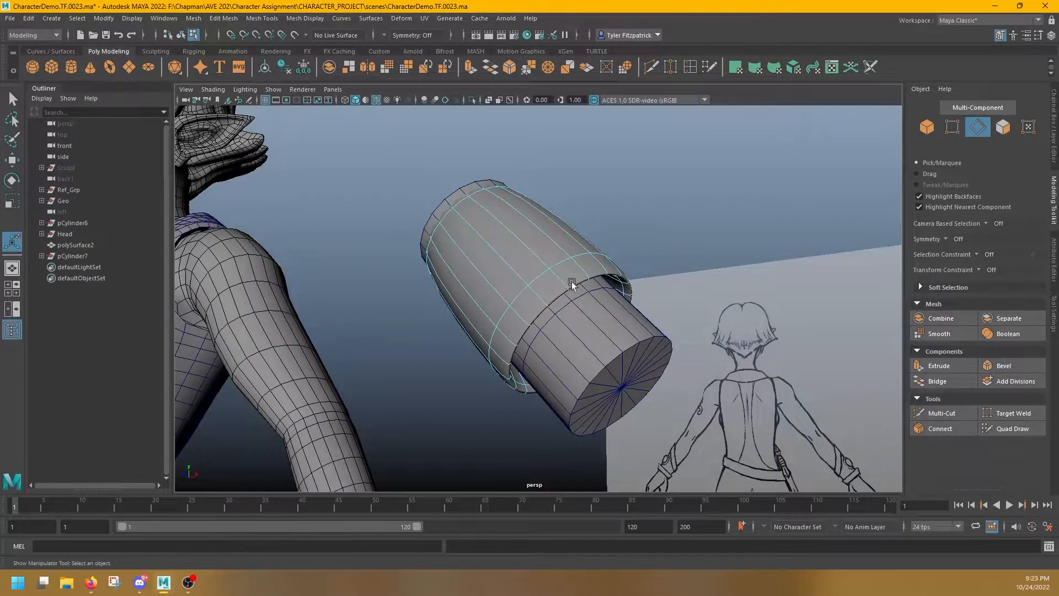
# Step: Return the cylinder to unsmoothed display and insert a supporting edge loop beside its rim with Multi-Cut
pyautogui.click(650, 65)
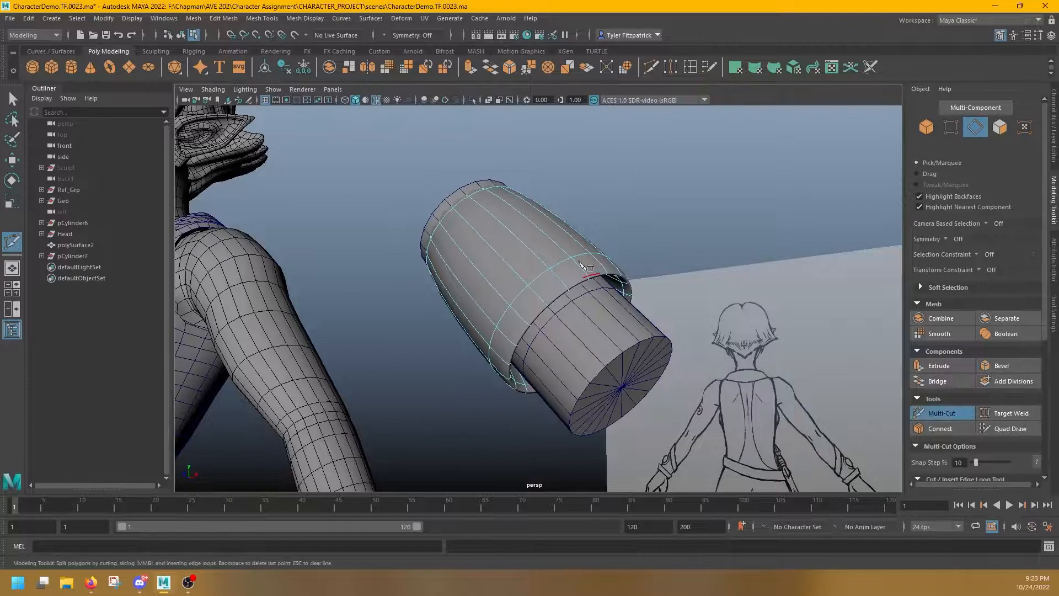
pyautogui.press('1')
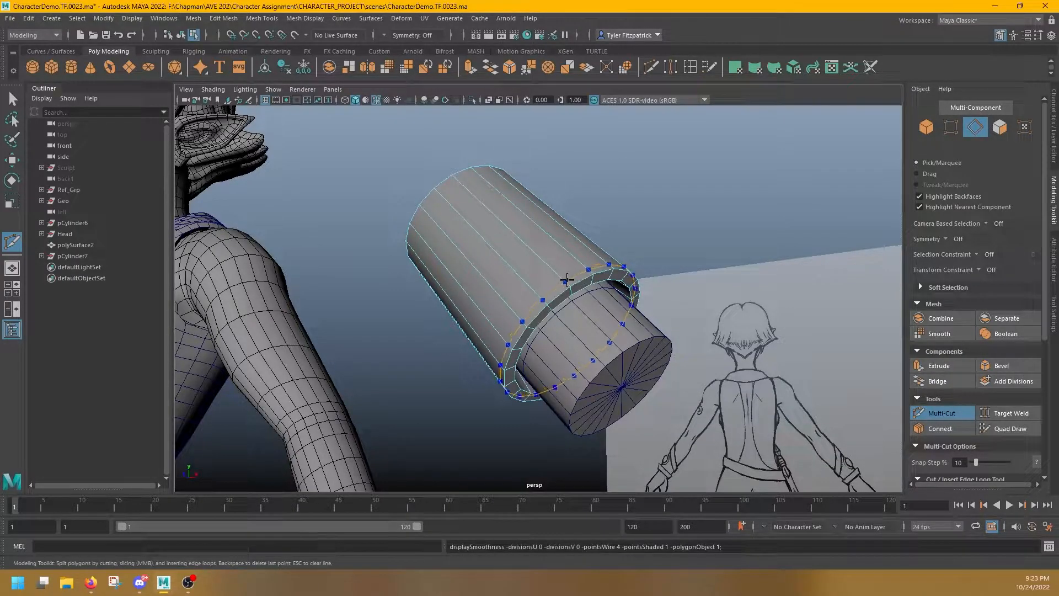
pyautogui.keyDown('ctrl'); pyautogui.click(569, 280); pyautogui.keyUp('ctrl')
pyautogui.keyDown('alt'); pyautogui.moveTo(602, 312); pyautogui.dragTo(643, 328); pyautogui.keyUp('alt')
pyautogui.keyDown('alt'); pyautogui.moveTo(643, 328); pyautogui.dragTo(729, 331, button='right'); pyautogui.keyUp('alt')
pyautogui.keyDown('alt'); pyautogui.moveTo(729, 330); pyautogui.dragTo(662, 324, button='middle'); pyautogui.keyUp('alt')
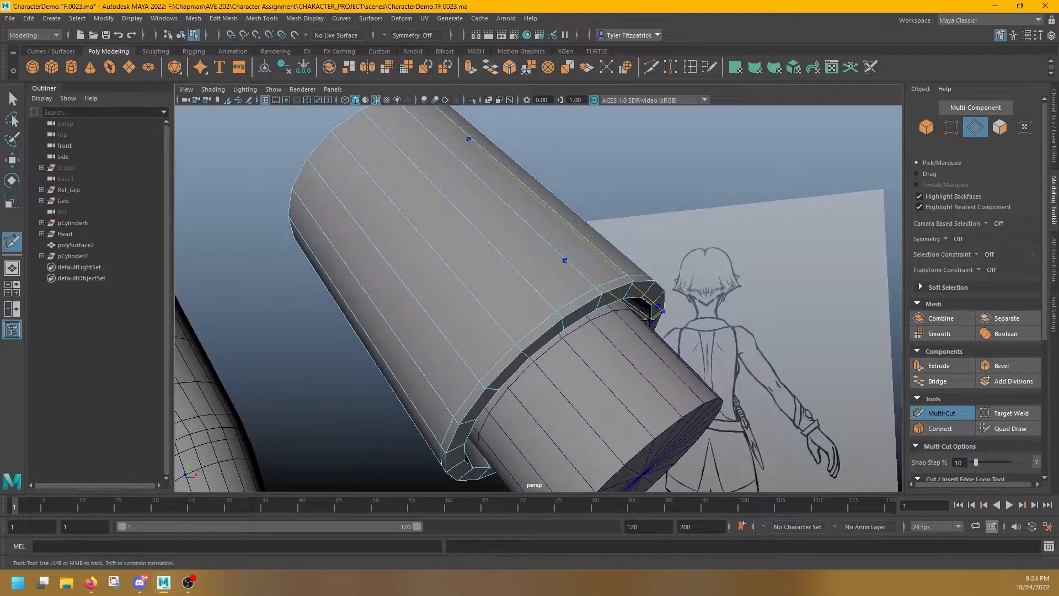
pyautogui.keyDown('alt'); pyautogui.moveTo(662, 324); pyautogui.dragTo(609, 316); pyautogui.keyUp('alt')
# Step: Compare the smoothed and unsmoothed display of the cylinder with the supporting edge loop in place
pyautogui.press('3')
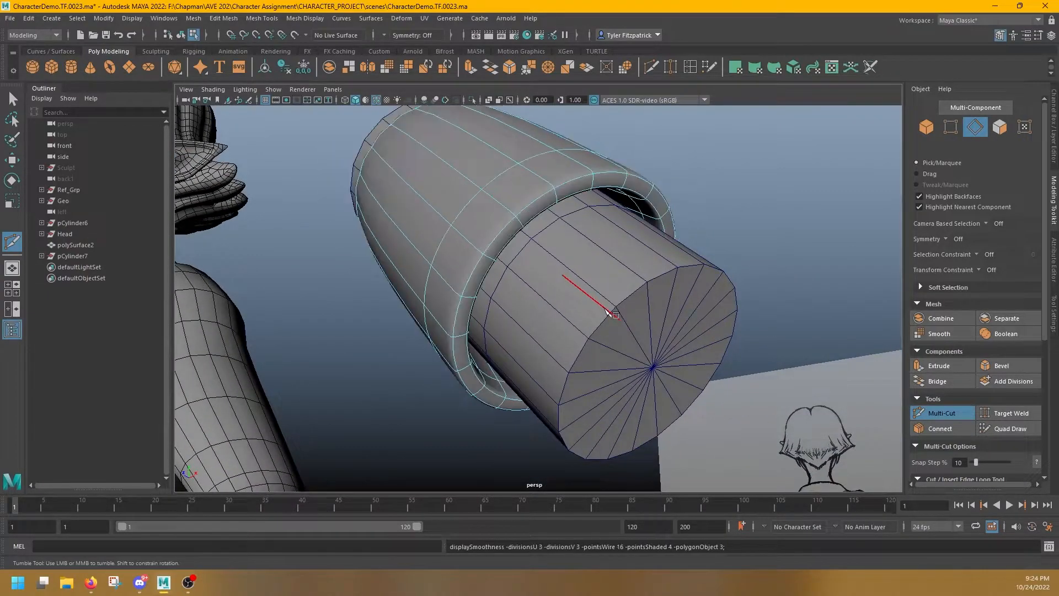
pyautogui.press('1')
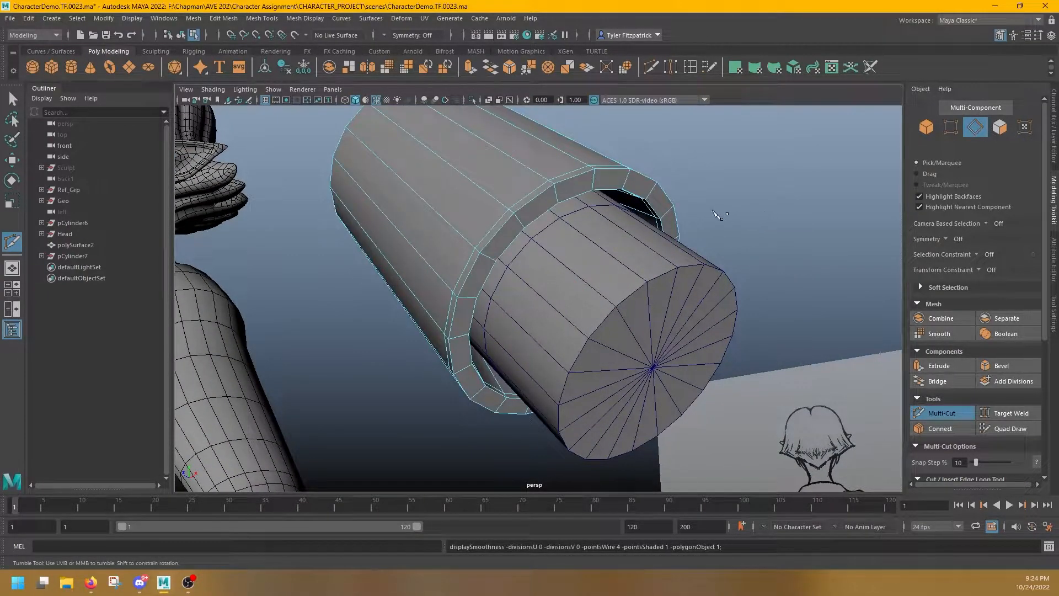
pyautogui.keyDown('alt'); pyautogui.moveTo(725, 212); pyautogui.dragTo(672, 228); pyautogui.keyUp('alt')
pyautogui.keyDown('alt'); pyautogui.moveTo(608, 246); pyautogui.dragTo(578, 238); pyautogui.keyUp('alt')
pyautogui.press('3')
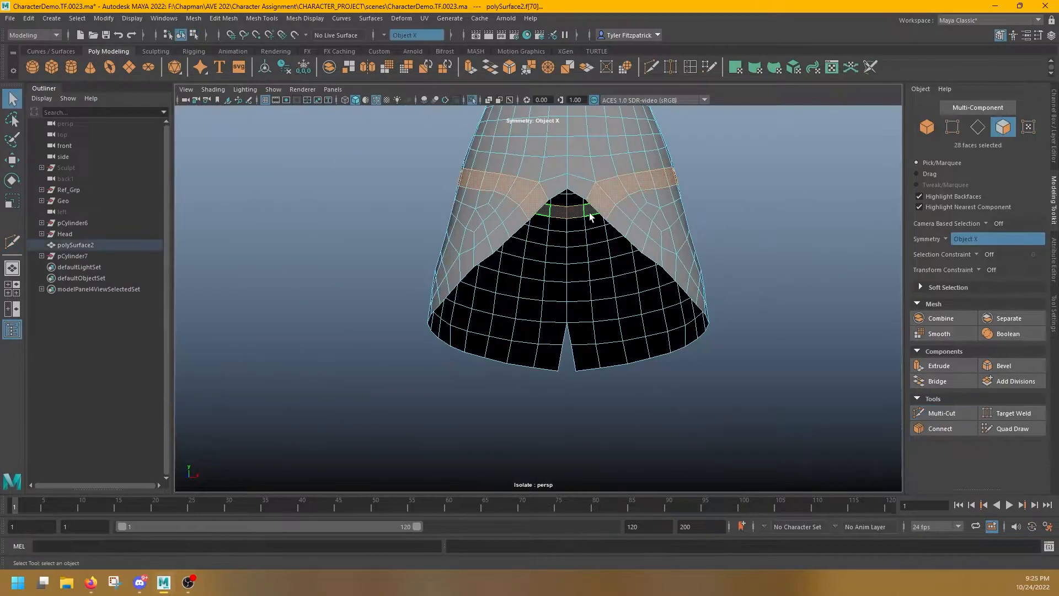
# Step: Add the vest's remaining face rows down to the back hem to the selection
pyautogui.keyDown('alt'); pyautogui.moveTo(529, 182); pyautogui.dragTo(528, 240); pyautogui.keyUp('alt')
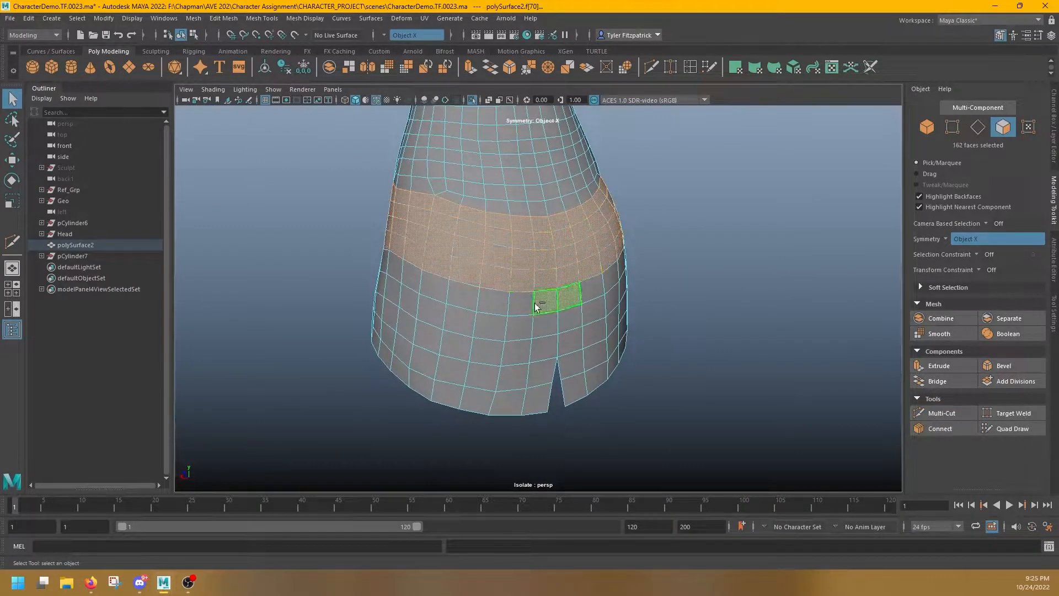
pyautogui.keyDown('shift'); pyautogui.doubleClick(544, 306); pyautogui.keyUp('shift')
pyautogui.keyDown('shift'); pyautogui.doubleClick(521, 326); pyautogui.keyUp('shift')
pyautogui.keyDown('shift'); pyautogui.doubleClick(508, 351); pyautogui.keyUp('shift')
pyautogui.keyDown('shift'); pyautogui.doubleClick(506, 377); pyautogui.keyUp('shift')
pyautogui.keyDown('shift'); pyautogui.doubleClick(503, 399); pyautogui.keyUp('shift')
pyautogui.keyDown('alt'); pyautogui.moveTo(510, 380); pyautogui.dragTo(555, 201); pyautogui.keyUp('alt')
# Step: Refine the upper boundary of the lower-vest face selection by deselecting a face and adding two face rows
pyautogui.scroll(-8, 539, 255)
pyautogui.scroll(8, 529, 232)
pyautogui.keyDown('ctrl'); pyautogui.click(551, 192); pyautogui.keyUp('ctrl')
pyautogui.keyDown('shift'); pyautogui.doubleClick(543, 229); pyautogui.keyUp('shift')
pyautogui.keyDown('shift'); pyautogui.doubleClick(517, 228); pyautogui.keyUp('shift')
pyautogui.scroll(5, 551, 234)
pyautogui.click(473, 100)
pyautogui.click(473, 100)
pyautogui.scroll(5, 556, 200)
pyautogui.keyDown('alt'); pyautogui.moveTo(555, 201); pyautogui.dragTo(564, 254, button='middle'); pyautogui.keyUp('alt')
# Step: Try to extrude the selected lower vest faces with thickness -0.4
pyautogui.hotkey('ctrl', 'e')
pyautogui.moveTo(624, 354); pyautogui.dragTo(621, 355)
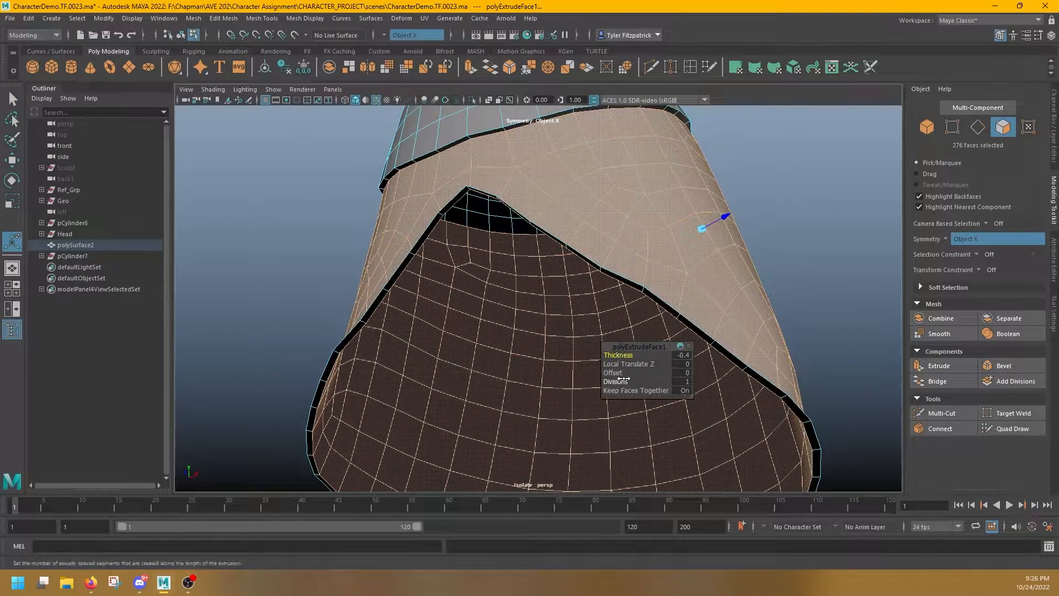
pyautogui.hotkey('ctrl', 'z')
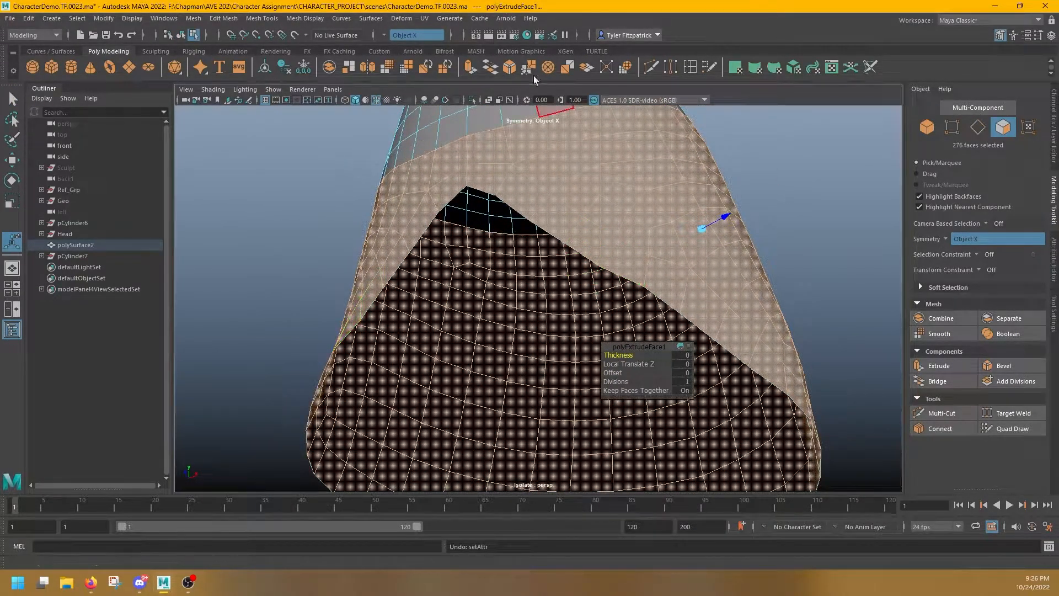
# Step: Duplicate the selected lower vest faces and offset the copy inward as a separate inner shell
pyautogui.click(594, 66)
pyautogui.moveTo(623, 363); pyautogui.dragTo(557, 316)
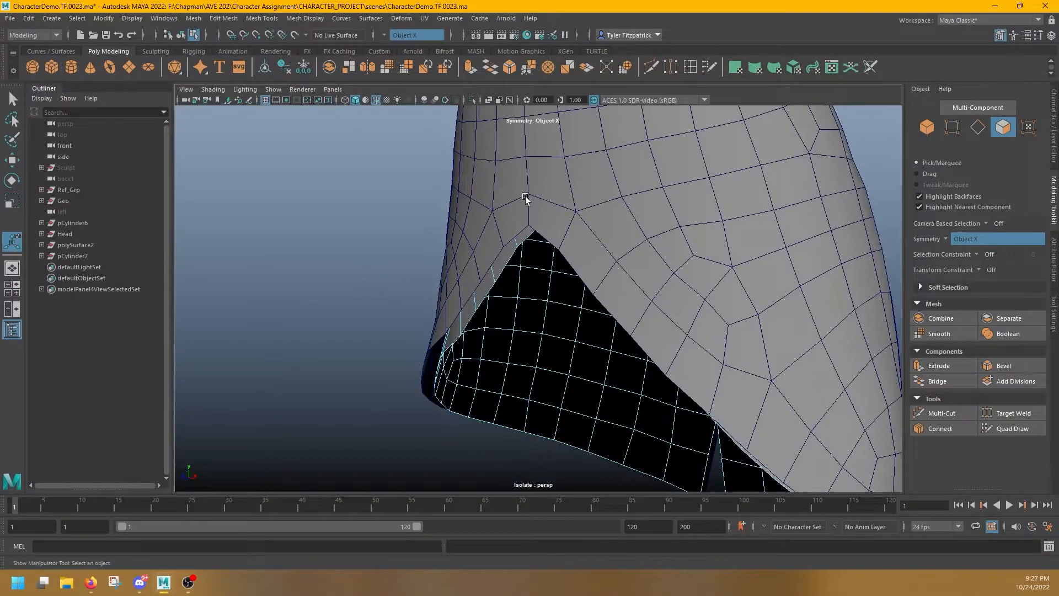
pyautogui.moveTo(525, 197); pyautogui.dragTo(541, 213, button='right')
# Step: Select all faces of the inner shell and reverse their normals
pyautogui.keyDown('alt'); pyautogui.moveTo(530, 279); pyautogui.dragTo(490, 259); pyautogui.keyUp('alt')
pyautogui.moveTo(490, 259); pyautogui.dragTo(492, 287, button='right')
pyautogui.doubleClick(485, 263)
pyautogui.doubleClick(485, 263)
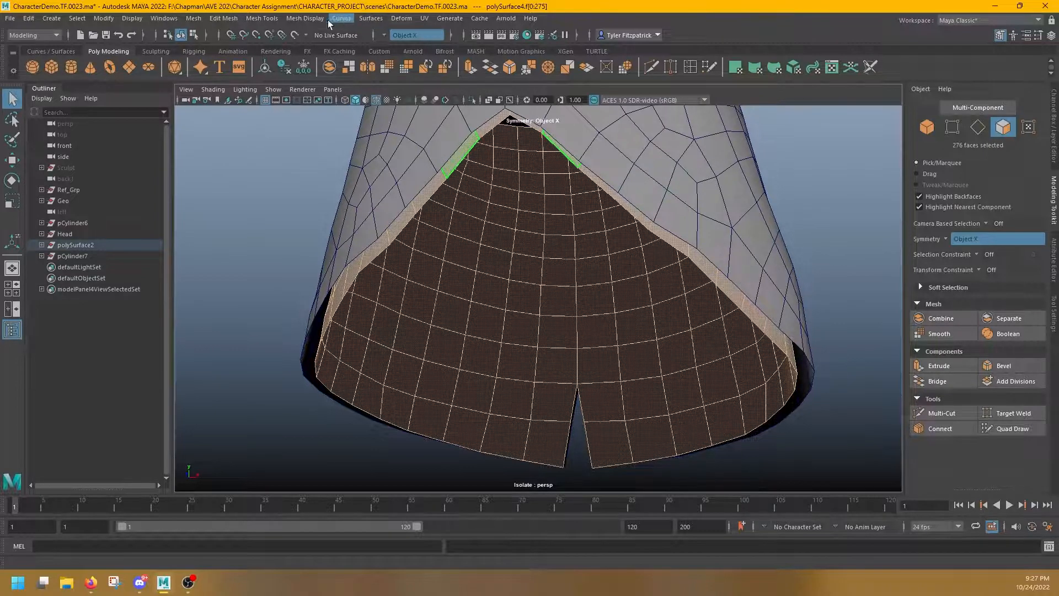
pyautogui.click(308, 20)
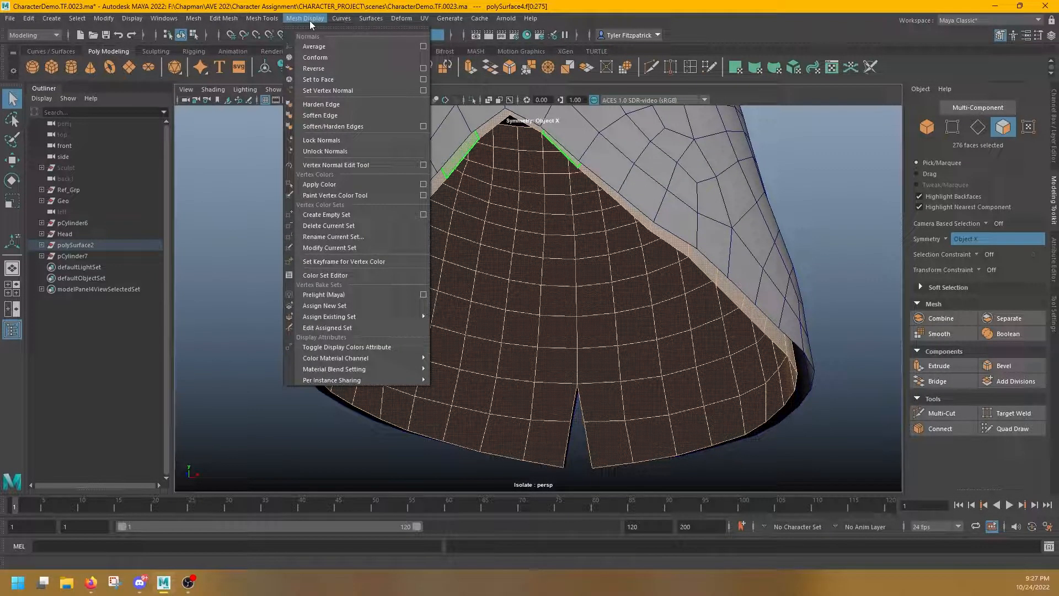
pyautogui.click(313, 69)
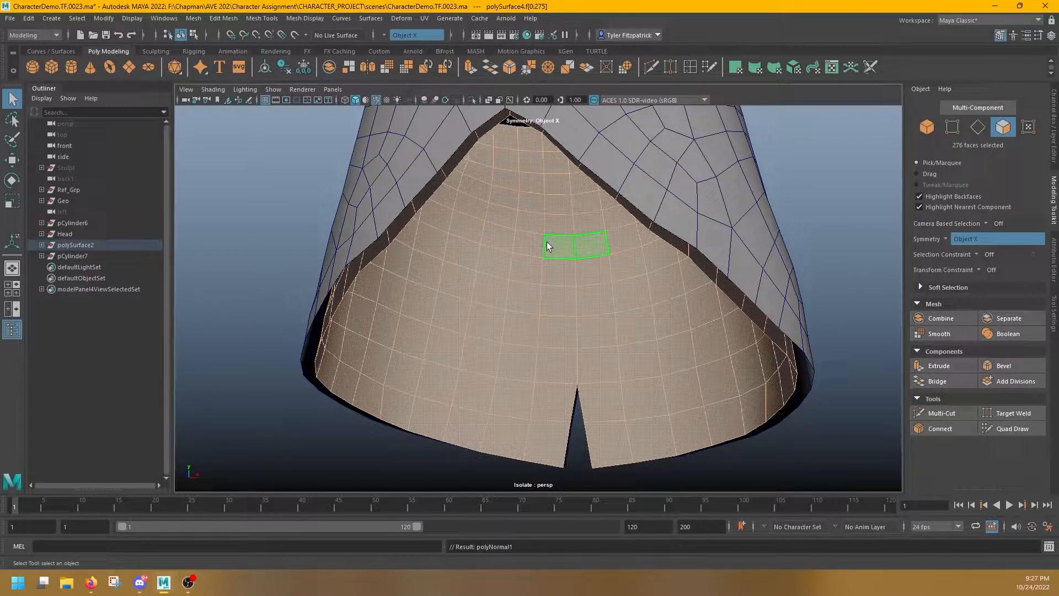
# Step: Combine the outer vest and the inner shell into one mesh and show the full scene again
pyautogui.keyDown('alt'); pyautogui.moveTo(548, 246); pyautogui.dragTo(595, 254); pyautogui.keyUp('alt')
pyautogui.moveTo(596, 254); pyautogui.dragTo(512, 265, button='right')
pyautogui.keyDown('alt'); pyautogui.moveTo(496, 287); pyautogui.dragTo(534, 290); pyautogui.keyUp('alt')
pyautogui.moveTo(546, 246); pyautogui.dragTo(591, 225, button='right')
pyautogui.scroll(-3, 601, 207)
pyautogui.keyDown('shift'); pyautogui.click(615, 185); pyautogui.keyUp('shift')
pyautogui.keyDown('alt'); pyautogui.moveTo(617, 190); pyautogui.dragTo(633, 232, button='middle'); pyautogui.keyUp('alt')
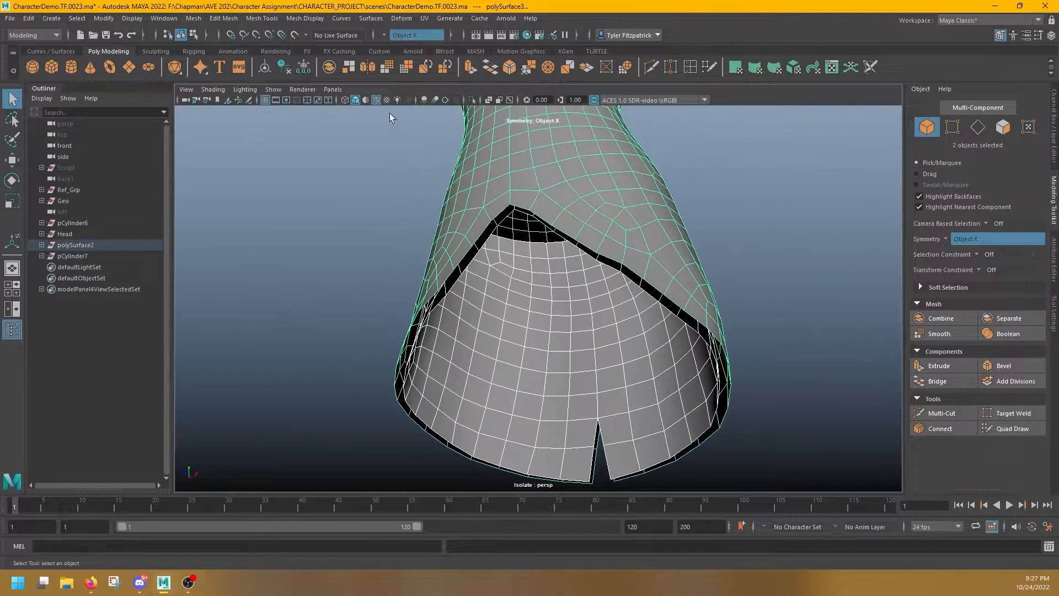
pyautogui.click(329, 66)
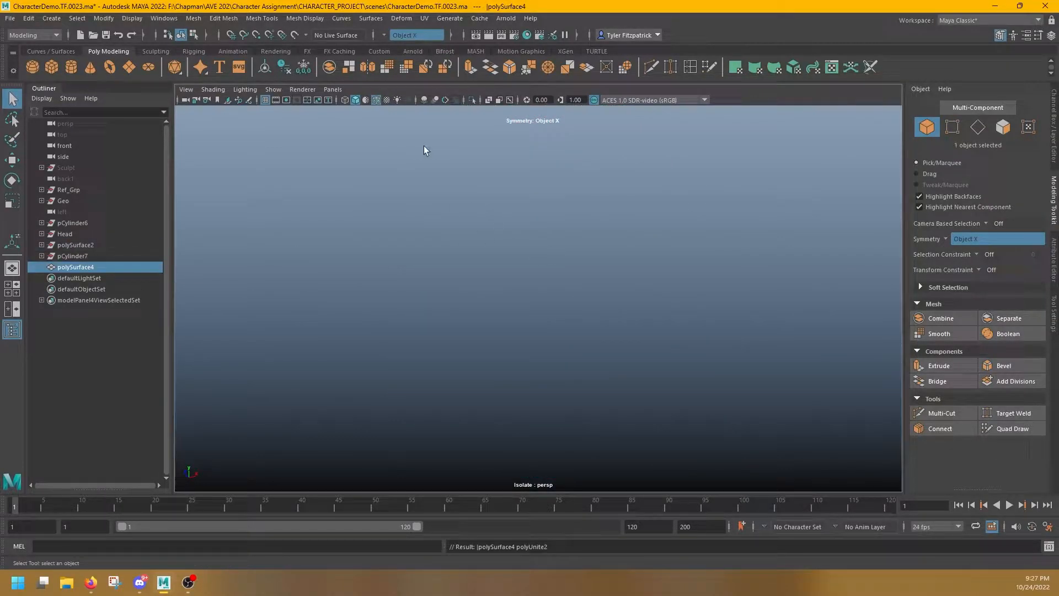
pyautogui.click(472, 99)
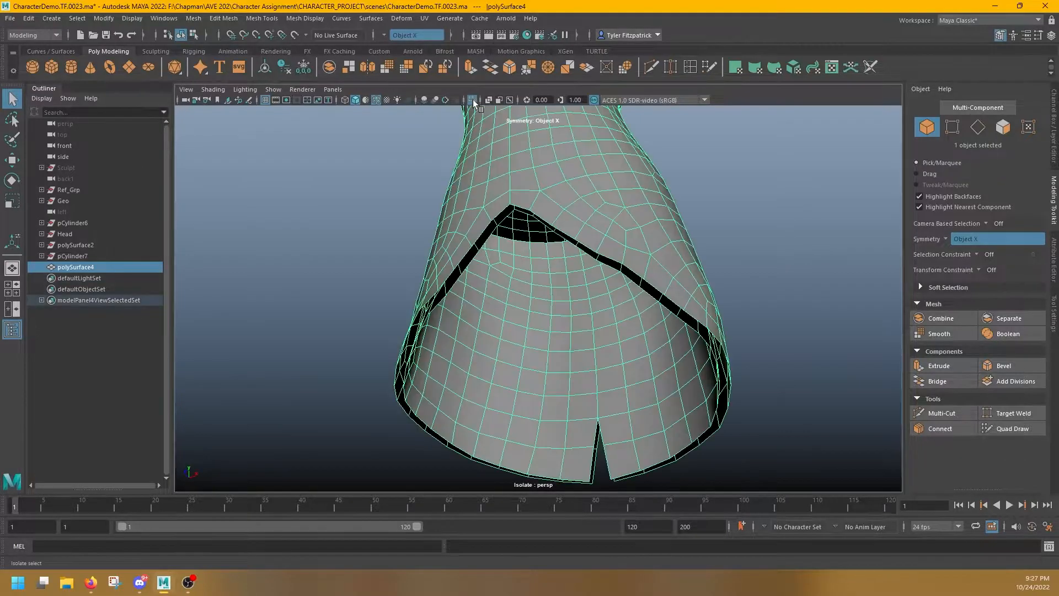
pyautogui.click(472, 99)
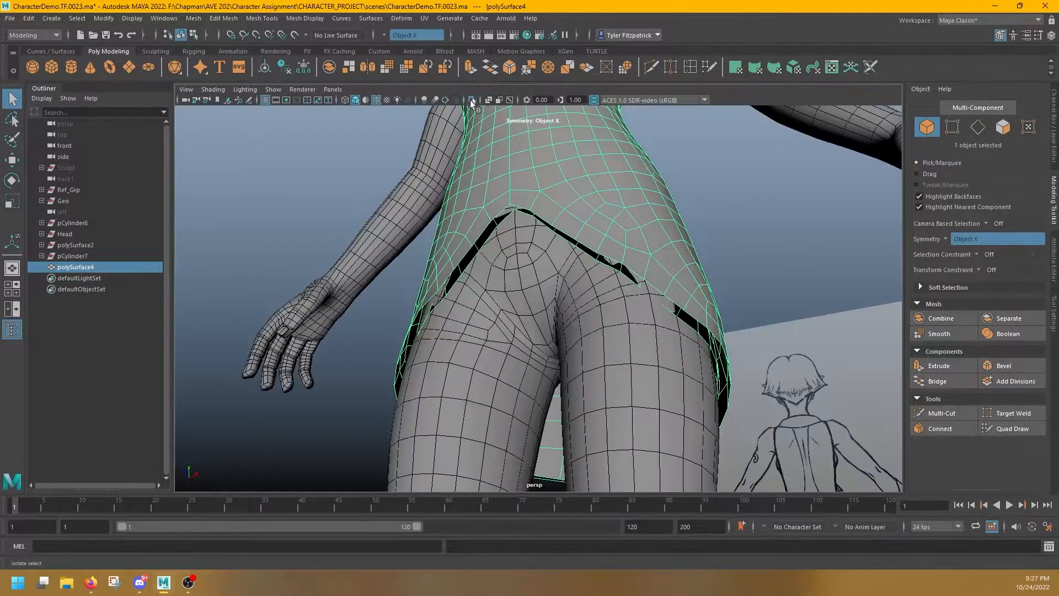
# Step: Select the inner shell's faces, turn symmetry off, and scale them to sit evenly inside the outer vest
pyautogui.moveTo(577, 197)
pyautogui.keyDown('alt'); pyautogui.mouseDown()
pyautogui.moveTo(535, 194)
pyautogui.moveTo(627, 208)
pyautogui.moveTo(798, 176)
pyautogui.moveTo(597, 194)
pyautogui.mouseUp(); pyautogui.keyUp('alt')
pyautogui.scroll(4, 452, 283)
pyautogui.keyDown('alt'); pyautogui.moveTo(451, 283); pyautogui.dragTo(440, 202); pyautogui.keyUp('alt')
pyautogui.moveTo(440, 201); pyautogui.dragTo(435, 226, button='right')
pyautogui.doubleClick(435, 225)
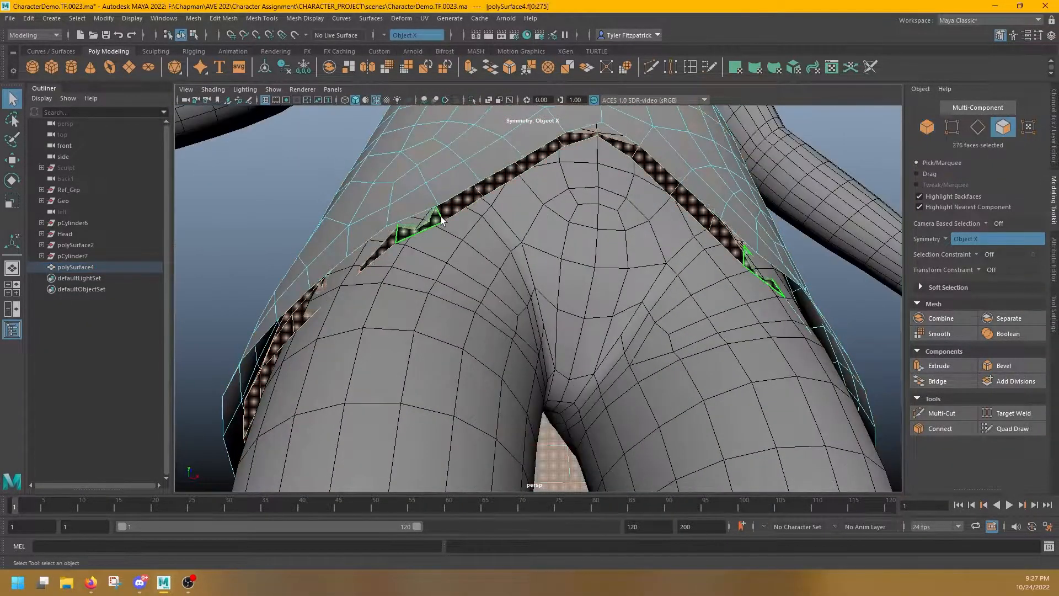
pyautogui.press('e')
pyautogui.press('r')
pyautogui.click(389, 36)
pyautogui.click(399, 43)
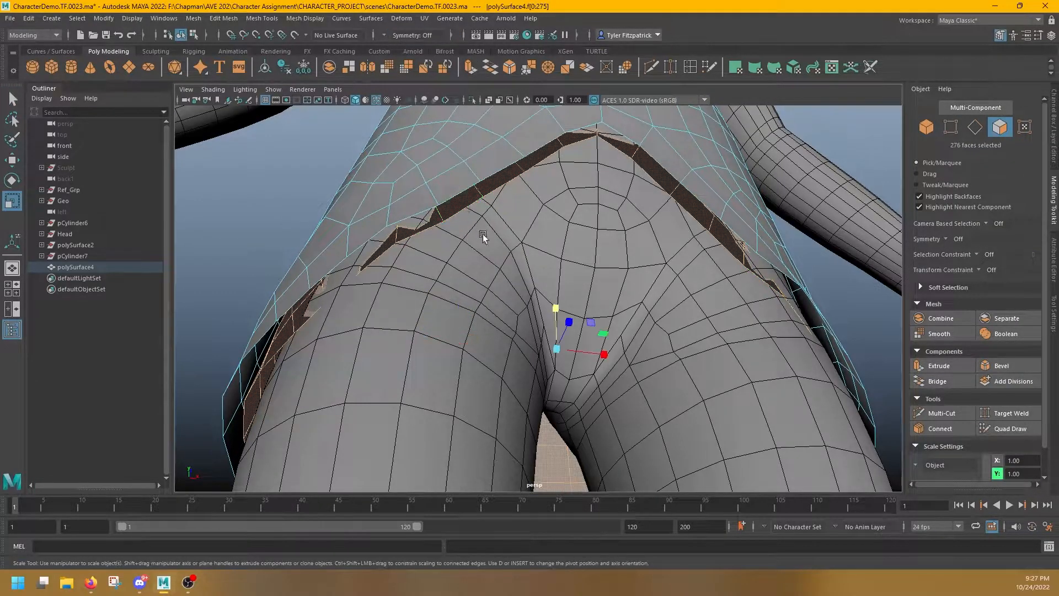
pyautogui.moveTo(556, 346); pyautogui.dragTo(442, 327)
pyautogui.moveTo(572, 319); pyautogui.dragTo(692, 298)
# Step: Select the hem border edges of the outer vest and inner shell and bridge them
pyautogui.rightClick(642, 133)
pyautogui.click(642, 99)
pyautogui.doubleClick(617, 139)
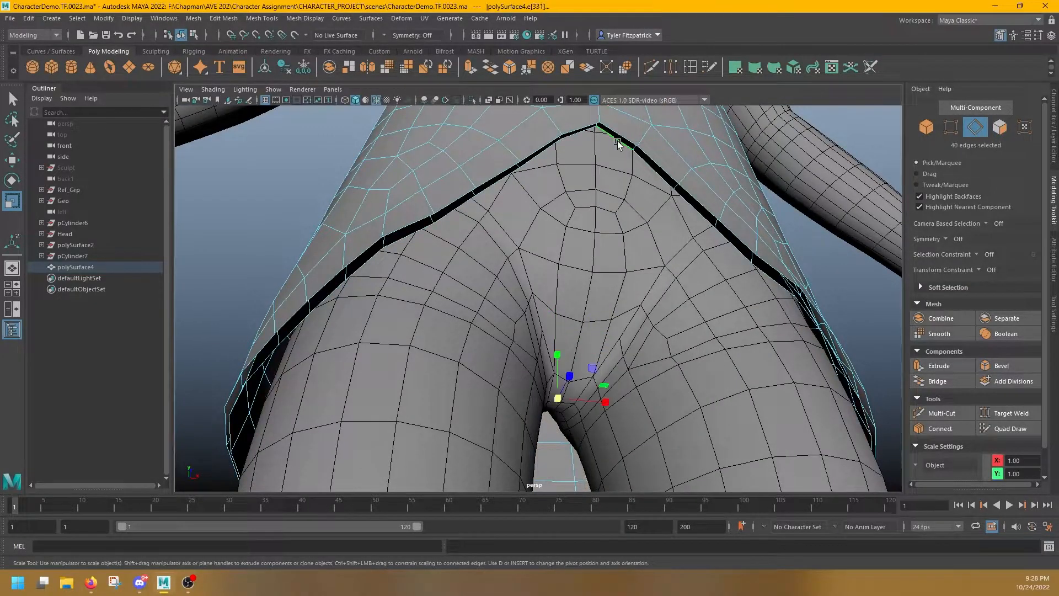
pyautogui.press('q')
pyautogui.keyDown('alt'); pyautogui.moveTo(617, 144); pyautogui.dragTo(650, 208); pyautogui.keyUp('alt')
pyautogui.keyDown('shift'); pyautogui.rightClick(654, 209); pyautogui.keyUp('shift')
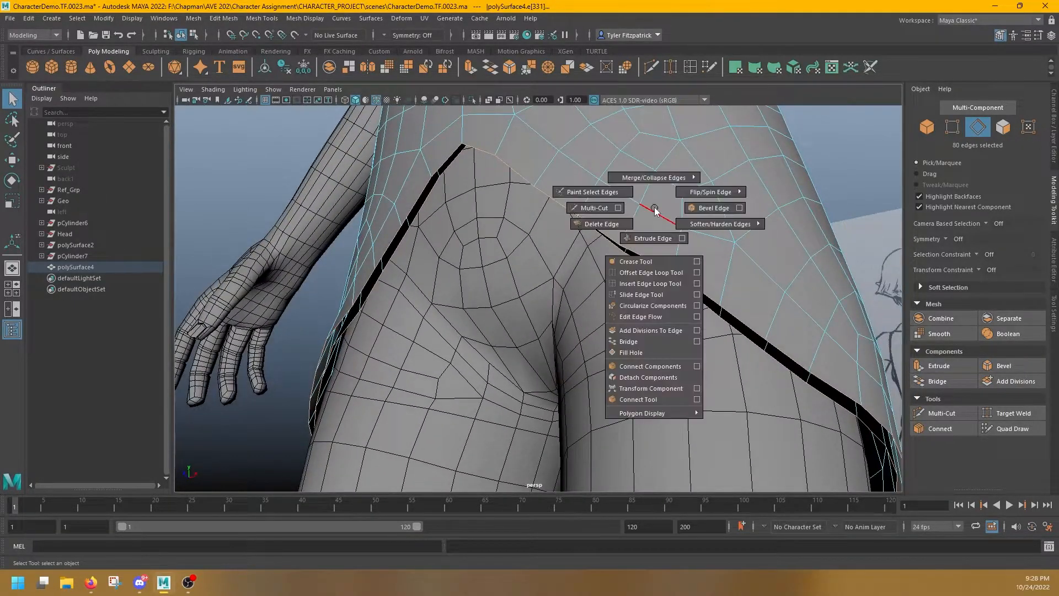
pyautogui.click(631, 341)
pyautogui.keyDown('alt'); pyautogui.moveTo(540, 309); pyautogui.dragTo(678, 229); pyautogui.keyUp('alt')
pyautogui.press('w')
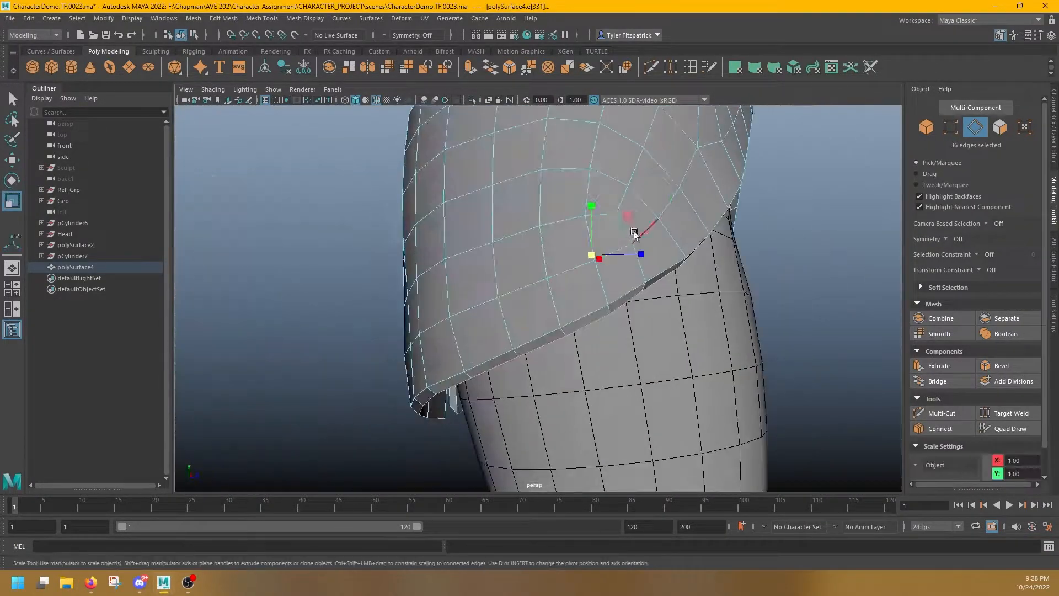
# Step: Insert supporting edge loops close to the vest's hem border with Multi-Cut
pyautogui.click(608, 211)
pyautogui.keyDown('alt'); pyautogui.moveTo(608, 212); pyautogui.dragTo(545, 137); pyautogui.keyUp('alt')
pyautogui.hotkey('ctrl', 'shift', 'x')
pyautogui.keyDown('ctrl'); pyautogui.click(462, 349); pyautogui.keyUp('ctrl')
pyautogui.keyDown('alt'); pyautogui.moveTo(462, 349); pyautogui.dragTo(626, 210); pyautogui.keyUp('alt')
pyautogui.keyDown('ctrl'); pyautogui.click(615, 419); pyautogui.keyUp('ctrl')
pyautogui.press('Return')
# Step: Undo the stray cut and set symmetry to Object X for the Multi-Cut tool
pyautogui.hotkey('ctrl', 'shift', 'x')
pyautogui.click(625, 199)
pyautogui.click(414, 35)
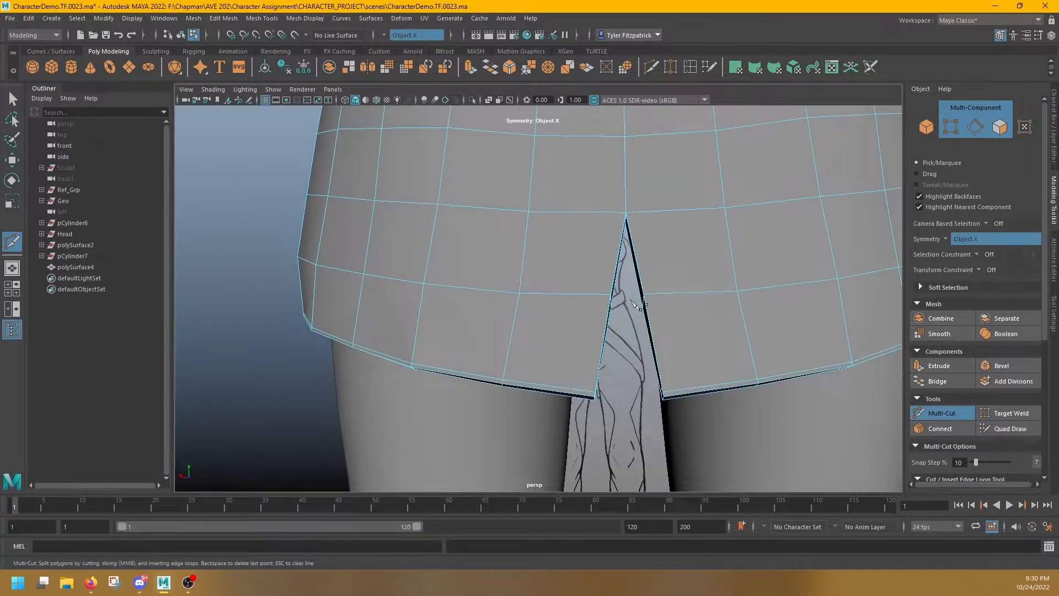
pyautogui.hotkey('ctrl', 'z')
pyautogui.click(392, 37)
# Step: Cut mirrored supporting edges alongside the front hem notch, joining them to the neighbouring vertices above its tip
pyautogui.keyDown('alt'); pyautogui.moveTo(562, 364); pyautogui.dragTo(609, 312); pyautogui.keyUp('alt')
pyautogui.moveTo(609, 313); pyautogui.dragTo(641, 261)
pyautogui.click(633, 285)
pyautogui.click(657, 163)
pyautogui.keyDown('alt'); pyautogui.moveTo(657, 163); pyautogui.dragTo(616, 261, button='middle'); pyautogui.keyUp('alt')
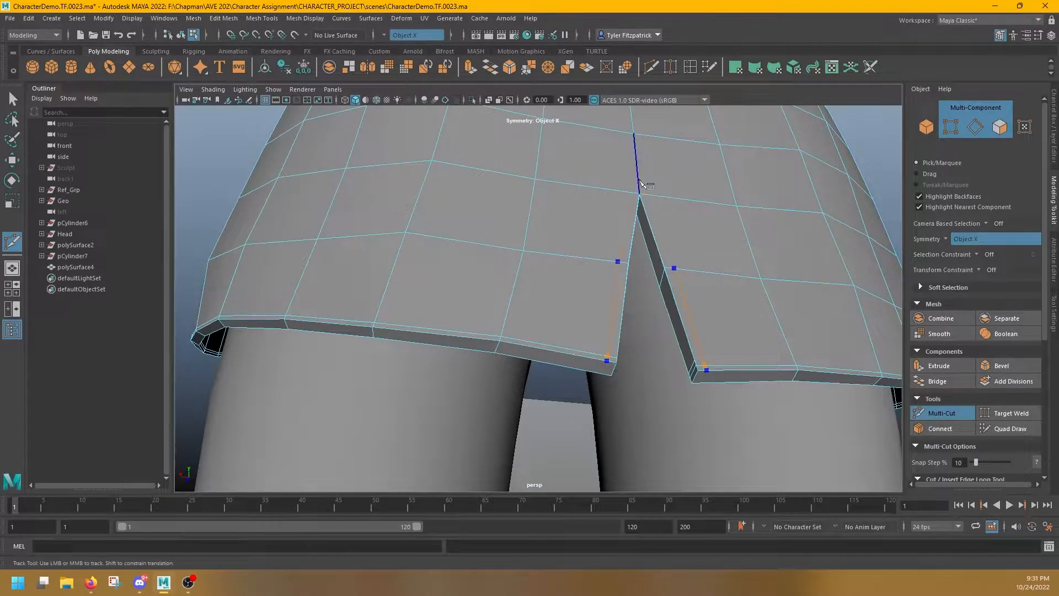
pyautogui.keyDown('alt'); pyautogui.moveTo(660, 205); pyautogui.dragTo(669, 312); pyautogui.keyUp('alt')
pyautogui.click(635, 223)
pyautogui.click(588, 285)
pyautogui.click(541, 159)
pyautogui.press('Return')
# Step: Select the crowded vertices around the hem notch's tip and average them
pyautogui.keyDown('alt'); pyautogui.moveTo(543, 160); pyautogui.dragTo(598, 205); pyautogui.keyUp('alt')
pyautogui.click(581, 279)
pyautogui.keyDown('alt'); pyautogui.moveTo(597, 206); pyautogui.dragTo(606, 325, button='middle'); pyautogui.keyUp('alt')
pyautogui.keyDown('alt'); pyautogui.moveTo(434, 180); pyautogui.dragTo(862, 309, button='right'); pyautogui.keyUp('alt')
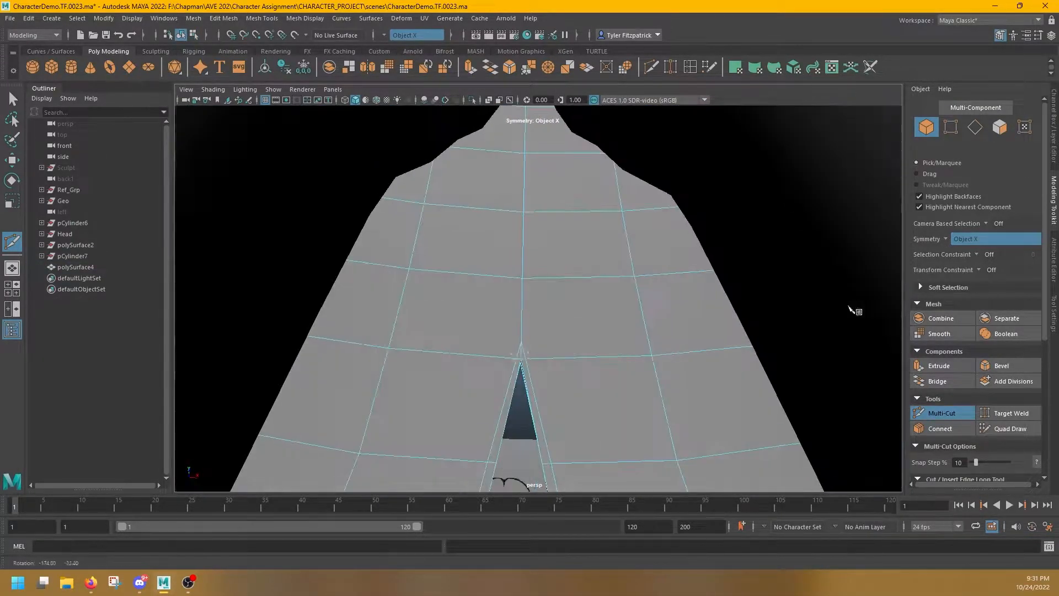
pyautogui.click(636, 277)
pyautogui.press('q')
pyautogui.moveTo(528, 277); pyautogui.dragTo(474, 276, button='right')
pyautogui.moveTo(499, 335); pyautogui.dragTo(537, 355)
pyautogui.press('f')
pyautogui.keyDown('alt'); pyautogui.moveTo(579, 359); pyautogui.dragTo(635, 295, button='right'); pyautogui.keyUp('alt')
pyautogui.keyDown('shift'); pyautogui.moveTo(635, 295); pyautogui.dragTo(688, 280, button='right'); pyautogui.keyUp('shift')
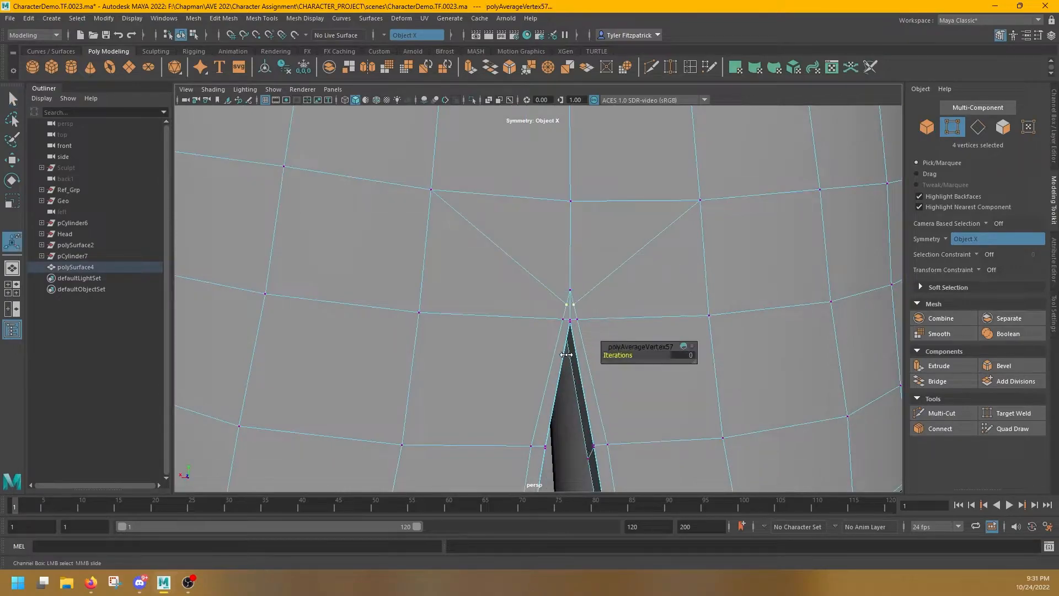
# Step: Reposition the vertex at the hem notch's tip to even out the surrounding edges
pyautogui.keyDown('alt'); pyautogui.moveTo(572, 304); pyautogui.dragTo(735, 320); pyautogui.keyUp('alt')
pyautogui.click(539, 323)
pyautogui.press('w')
pyautogui.keyDown('alt'); pyautogui.moveTo(564, 312); pyautogui.dragTo(605, 286); pyautogui.keyUp('alt')
pyautogui.keyDown('alt'); pyautogui.moveTo(605, 285); pyautogui.dragTo(605, 202, button='right'); pyautogui.keyUp('alt')
pyautogui.press('q')
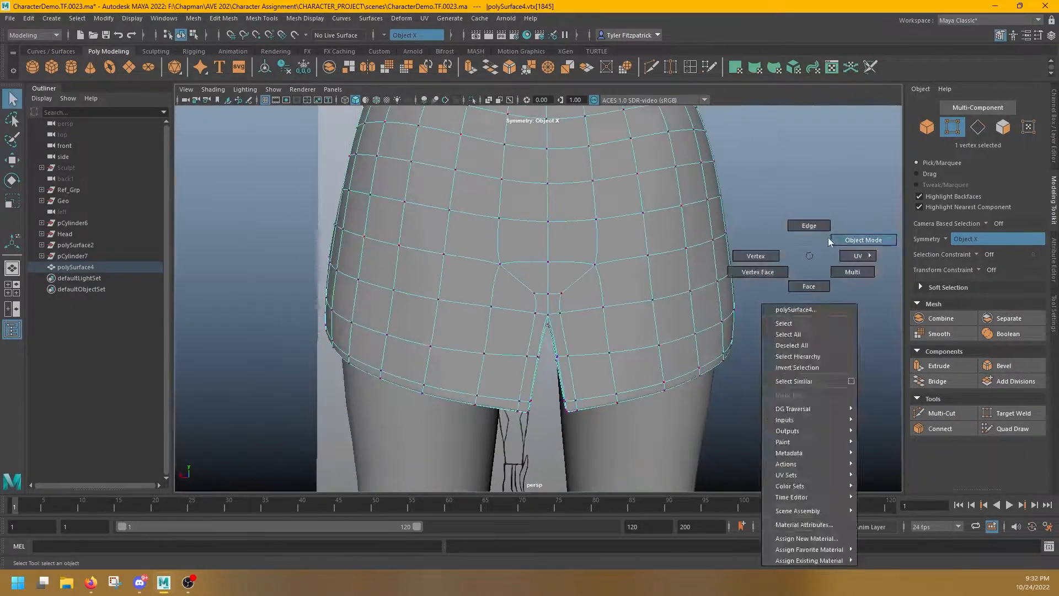
# Step: Examine the vest's collar in object mode, comparing the unsmoothed mesh with the smooth preview
pyautogui.moveTo(808, 256); pyautogui.dragTo(863, 239, button='right')
pyautogui.click(827, 242)
pyautogui.keyDown('alt'); pyautogui.moveTo(772, 242); pyautogui.dragTo(662, 221); pyautogui.keyUp('alt')
pyautogui.keyDown('alt'); pyautogui.moveTo(684, 143); pyautogui.dragTo(714, 325, button='middle'); pyautogui.keyUp('alt')
pyautogui.keyDown('alt'); pyautogui.moveTo(714, 326); pyautogui.dragTo(756, 330, button='right'); pyautogui.keyUp('alt')
pyautogui.keyDown('alt'); pyautogui.moveTo(684, 298); pyautogui.dragTo(629, 96, button='middle'); pyautogui.keyUp('alt')
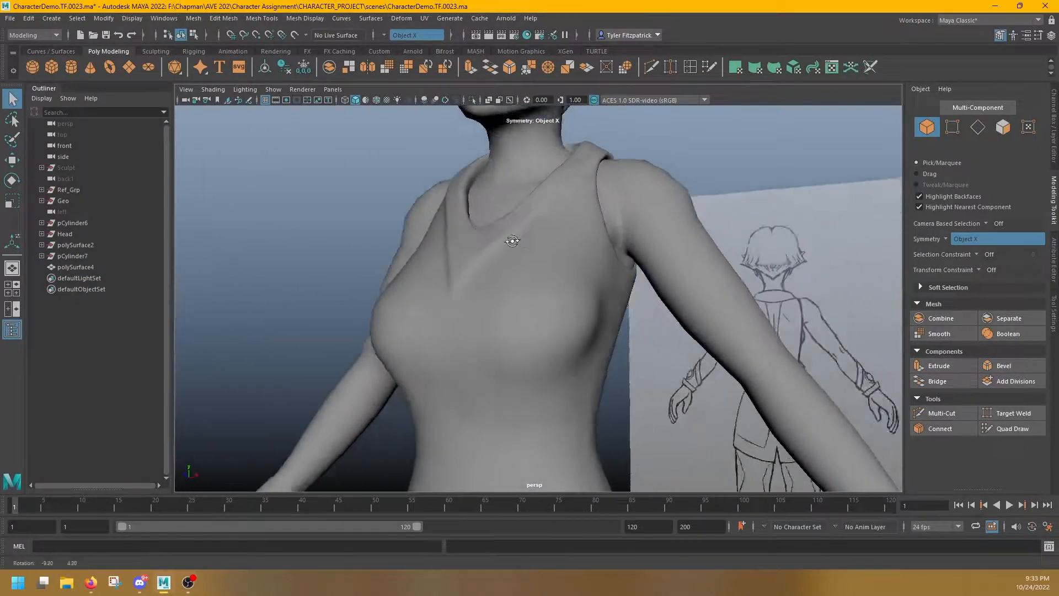
pyautogui.keyDown('alt'); pyautogui.moveTo(501, 234); pyautogui.dragTo(605, 250); pyautogui.keyUp('alt')
pyautogui.keyDown('alt'); pyautogui.moveTo(605, 251); pyautogui.dragTo(769, 252, button='right'); pyautogui.keyUp('alt')
pyautogui.keyDown('alt'); pyautogui.moveTo(733, 252); pyautogui.dragTo(528, 322, button='middle'); pyautogui.keyUp('alt')
pyautogui.keyDown('alt'); pyautogui.moveTo(528, 323); pyautogui.dragTo(492, 322); pyautogui.keyUp('alt')
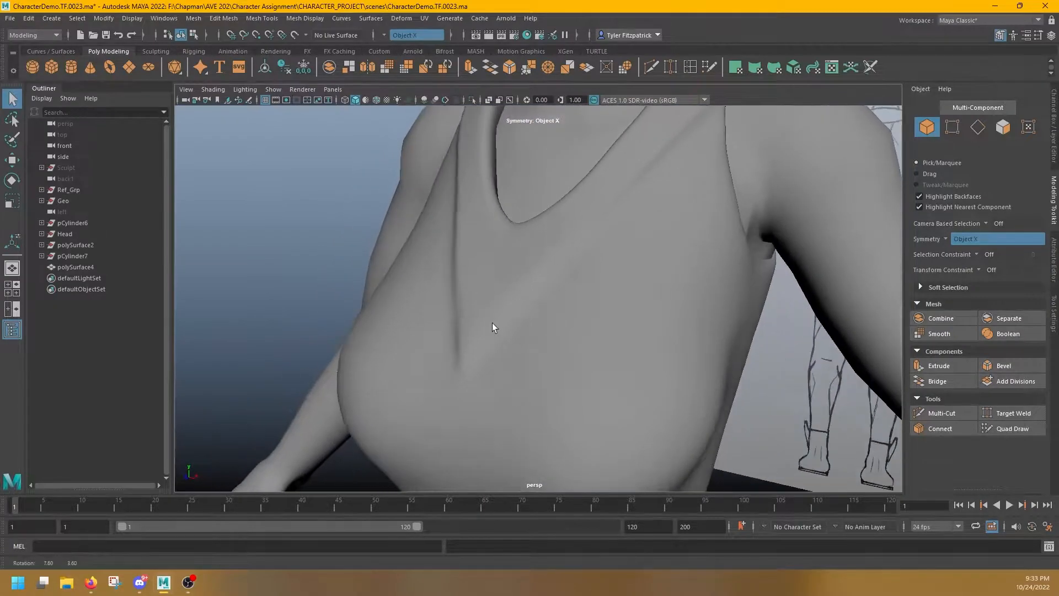
pyautogui.click(497, 322)
pyautogui.press('1')
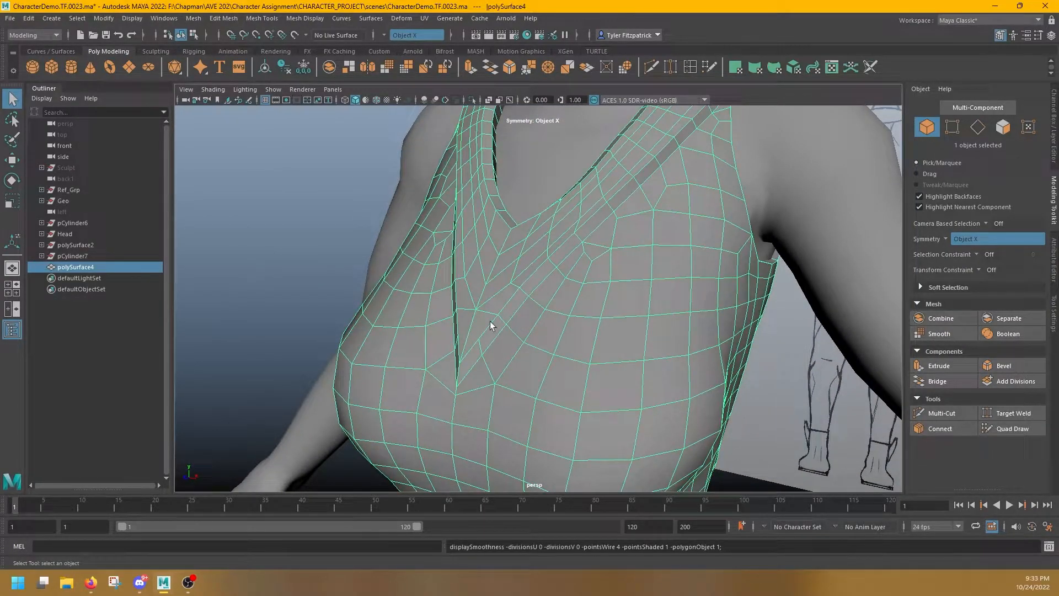
pyautogui.press('3')
pyautogui.click(248, 249)
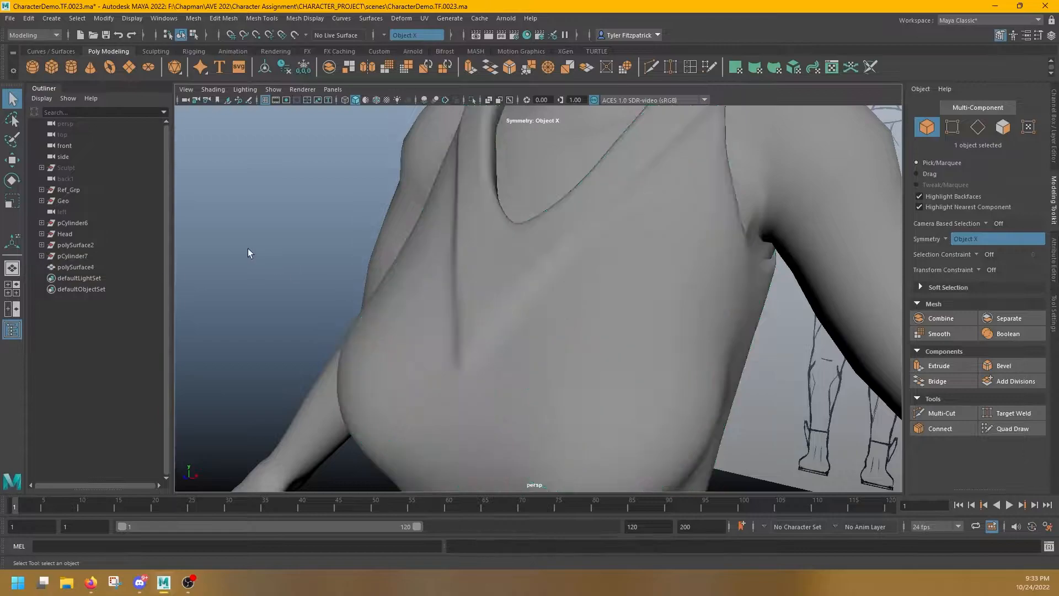
# Step: Select the edges along the base of the raised collar, from the front V over the shoulder and around the back
pyautogui.keyDown('alt'); pyautogui.moveTo(325, 246); pyautogui.dragTo(515, 312); pyautogui.keyUp('alt')
pyautogui.click(516, 315)
pyautogui.moveTo(515, 280); pyautogui.dragTo(517, 253, button='right')
pyautogui.doubleClick(484, 332)
pyautogui.keyDown('alt'); pyautogui.moveTo(582, 255); pyautogui.dragTo(537, 326, button='middle'); pyautogui.keyUp('alt')
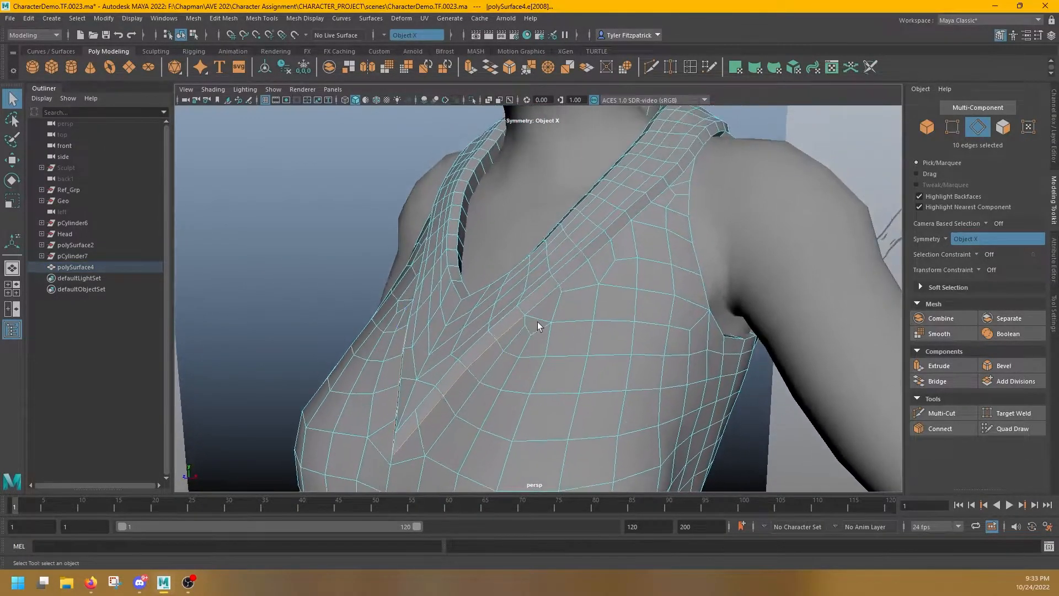
pyautogui.keyDown('alt'); pyautogui.moveTo(611, 278); pyautogui.dragTo(533, 339, button='middle'); pyautogui.keyUp('alt')
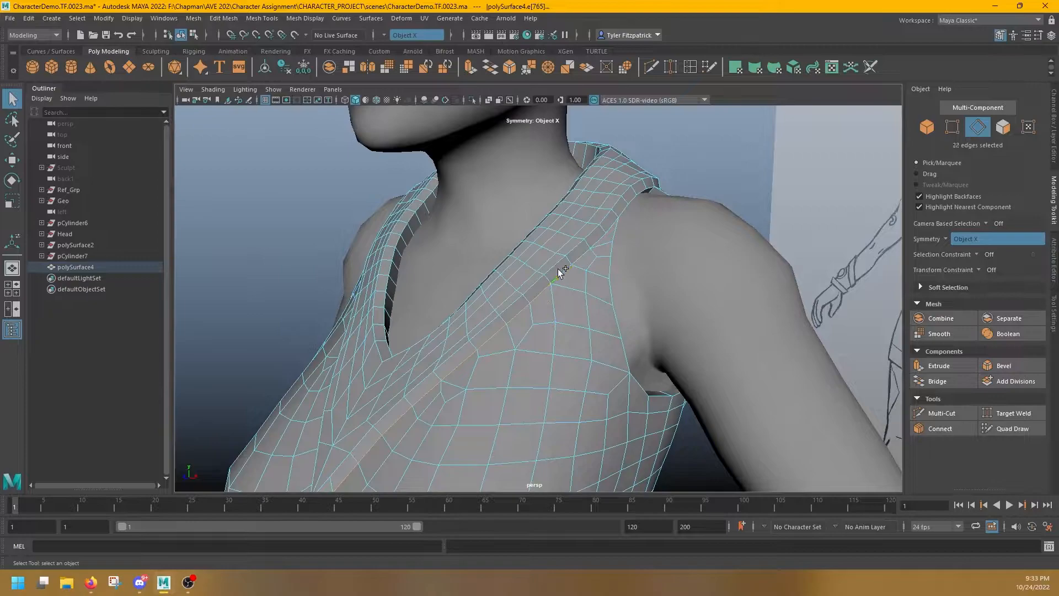
pyautogui.keyDown('shift'); pyautogui.click(609, 226); pyautogui.keyUp('shift')
pyautogui.keyDown('alt'); pyautogui.moveTo(627, 256); pyautogui.dragTo(491, 276); pyautogui.keyUp('alt')
pyautogui.keyDown('alt'); pyautogui.moveTo(789, 261); pyautogui.dragTo(399, 236); pyautogui.keyUp('alt')
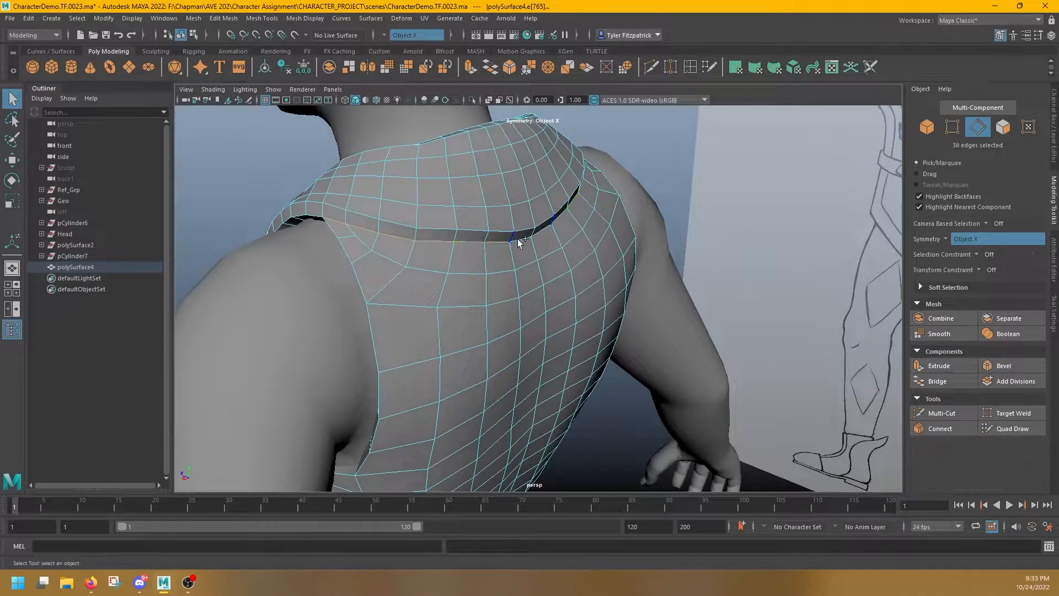
pyautogui.keyDown('alt'); pyautogui.moveTo(449, 259); pyautogui.dragTo(625, 219); pyautogui.keyUp('alt')
# Step: Try to bevel the collar's base edges with chamfer off, inspect the shoulder area, and undo the bevel
pyautogui.keyDown('shift'); pyautogui.rightClick(509, 265); pyautogui.keyUp('shift')
pyautogui.click(544, 270)
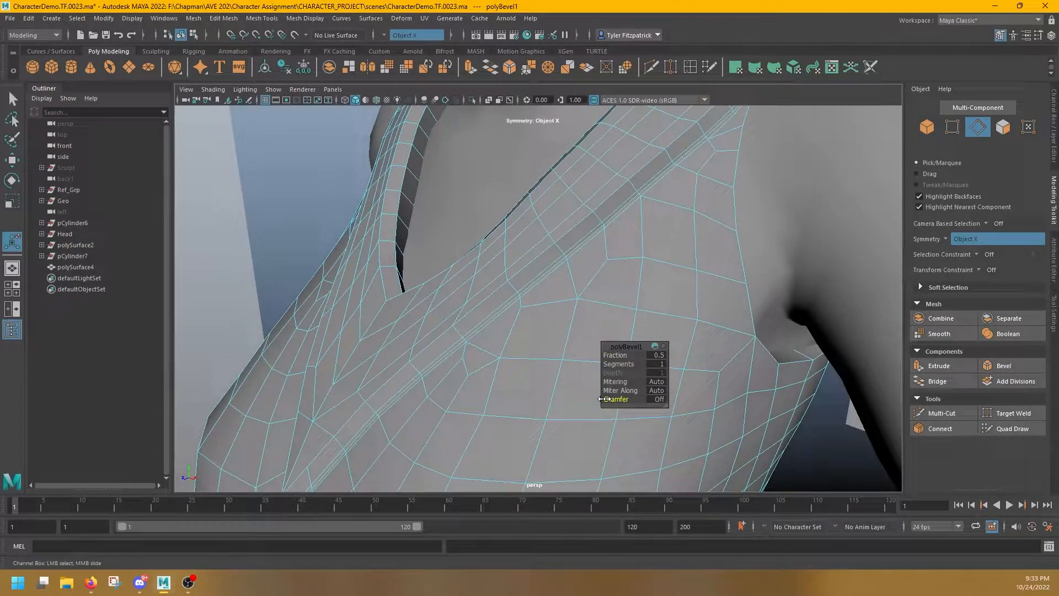
pyautogui.keyDown('alt'); pyautogui.moveTo(594, 380); pyautogui.dragTo(430, 296); pyautogui.keyUp('alt')
pyautogui.keyDown('alt'); pyautogui.moveTo(430, 296); pyautogui.dragTo(447, 205, button='right'); pyautogui.keyUp('alt')
pyautogui.keyDown('alt'); pyautogui.moveTo(389, 221); pyautogui.dragTo(412, 255, button='middle'); pyautogui.keyUp('alt')
pyautogui.keyDown('alt'); pyautogui.moveTo(412, 255); pyautogui.dragTo(477, 286, button='right'); pyautogui.keyUp('alt')
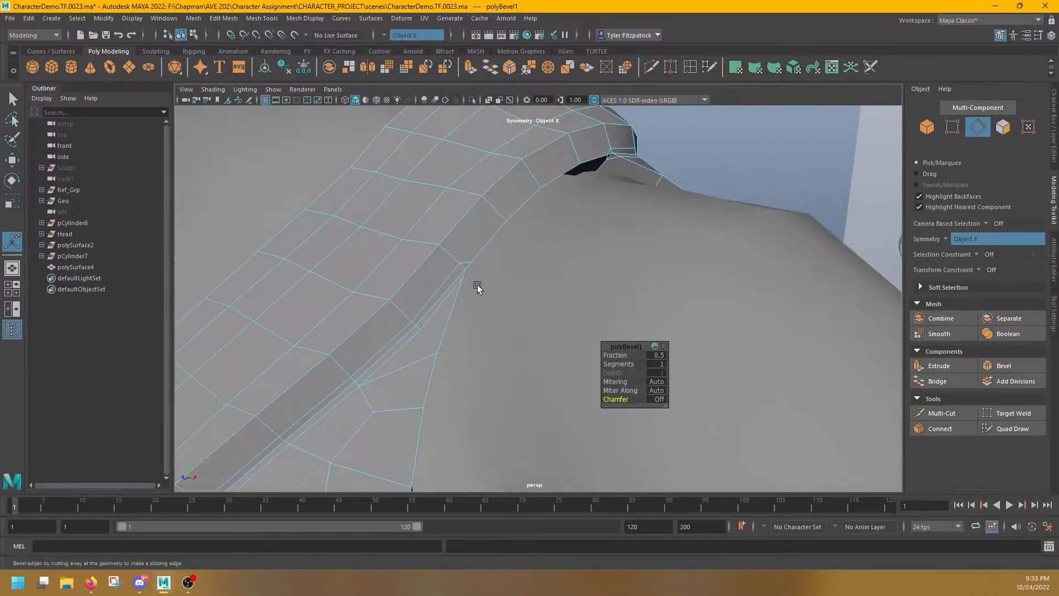
pyautogui.keyDown('alt'); pyautogui.moveTo(478, 286); pyautogui.dragTo(358, 273); pyautogui.keyUp('alt')
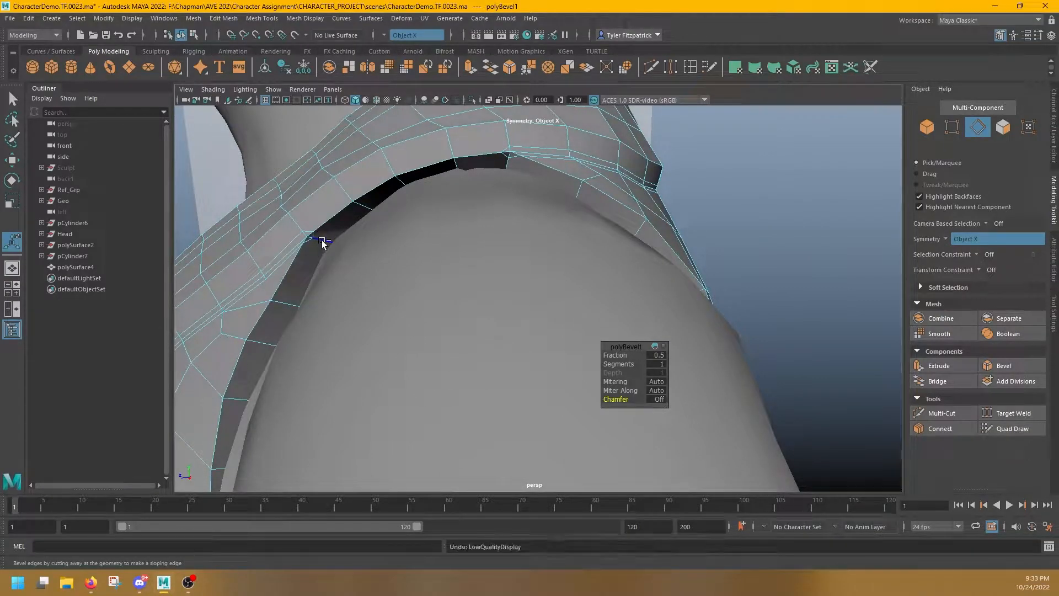
pyautogui.hotkey('ctrl', 'z')
# Step: Adjust the edge selection where the collar meets the armhole and bevel the collar's base edges with chamfer off
pyautogui.keyDown('alt'); pyautogui.moveTo(327, 238); pyautogui.dragTo(457, 219); pyautogui.keyUp('alt')
pyautogui.keyDown('shift'); pyautogui.click(506, 174); pyautogui.keyUp('shift')
pyautogui.keyDown('shift'); pyautogui.click(406, 247); pyautogui.keyUp('shift')
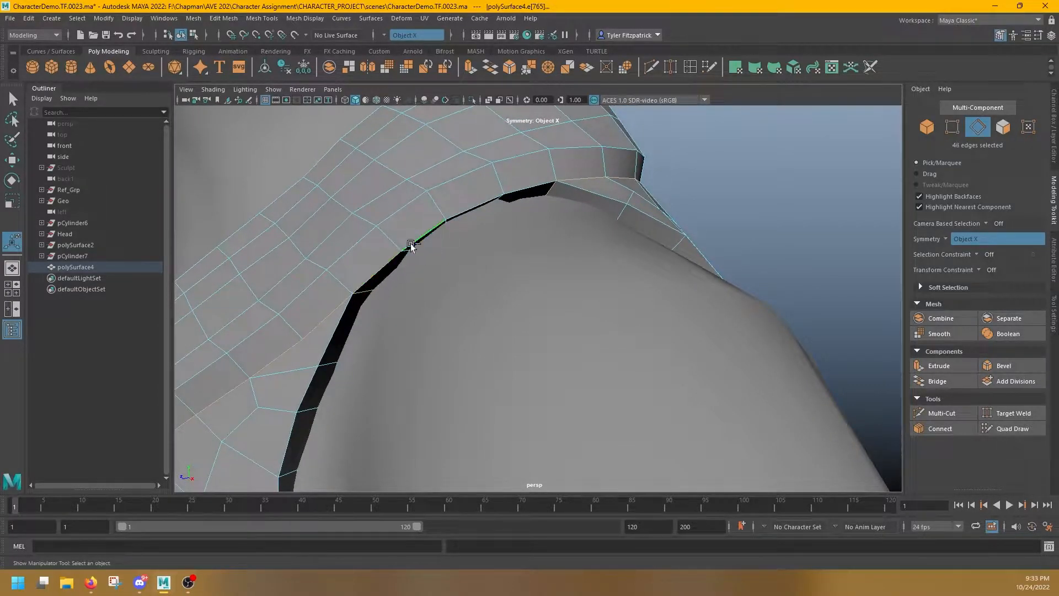
pyautogui.keyDown('shift'); pyautogui.click(454, 215); pyautogui.keyUp('shift')
pyautogui.keyDown('shift'); pyautogui.rightClick(492, 231); pyautogui.keyUp('shift')
pyautogui.keyDown('shift'); pyautogui.moveTo(512, 263); pyautogui.dragTo(552, 214, button='right'); pyautogui.keyUp('shift')
pyautogui.keyDown('shift'); pyautogui.click(365, 290); pyautogui.keyUp('shift')
pyautogui.keyDown('shift'); pyautogui.click(550, 189); pyautogui.keyUp('shift')
pyautogui.keyDown('shift'); pyautogui.rightClick(500, 211); pyautogui.keyUp('shift')
pyautogui.keyDown('alt'); pyautogui.moveTo(386, 358); pyautogui.dragTo(342, 361); pyautogui.keyUp('alt')
pyautogui.keyDown('alt'); pyautogui.moveTo(342, 361); pyautogui.dragTo(503, 267, button='middle'); pyautogui.keyUp('alt')
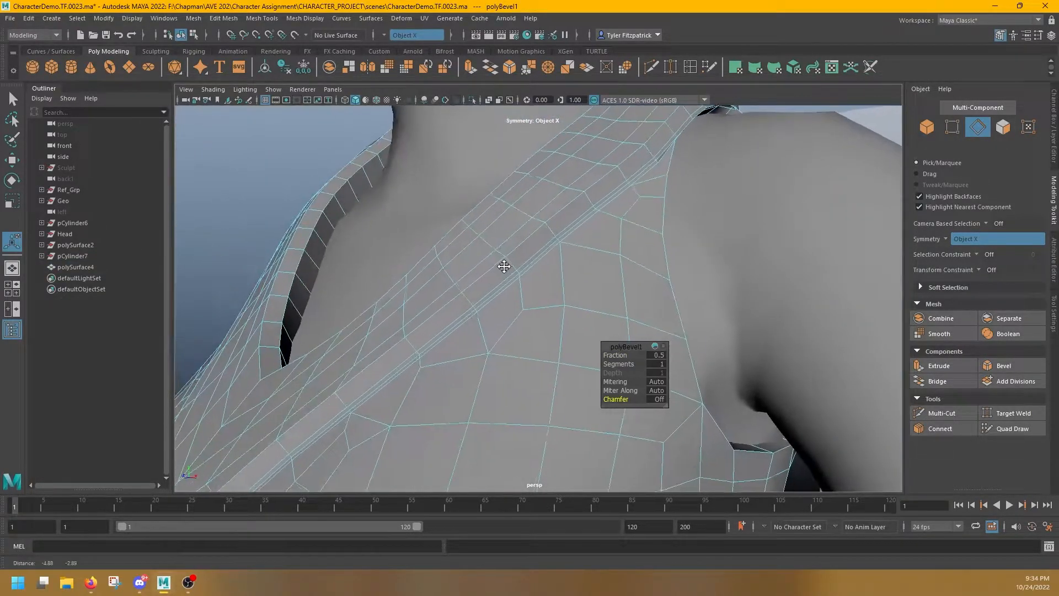
# Step: Check the bevelled collar edges in smooth preview and return to object mode
pyautogui.keyDown('alt'); pyautogui.moveTo(607, 208); pyautogui.dragTo(634, 239); pyautogui.keyUp('alt')
pyautogui.press('3')
pyautogui.moveTo(661, 233); pyautogui.dragTo(698, 218, button='right')
pyautogui.scroll(-5, 697, 217)
pyautogui.click(797, 129)
pyautogui.keyDown('alt'); pyautogui.moveTo(797, 129); pyautogui.dragTo(772, 187); pyautogui.keyUp('alt')
pyautogui.scroll(-2, 772, 186)
# Step: Isolate the vest in the viewport and inspect the collar's V in smooth preview
pyautogui.click(615, 215)
pyautogui.click(651, 67)
pyautogui.click(472, 100)
pyautogui.keyDown('alt'); pyautogui.moveTo(569, 214); pyautogui.dragTo(543, 209); pyautogui.keyUp('alt')
pyautogui.scroll(6, 543, 209)
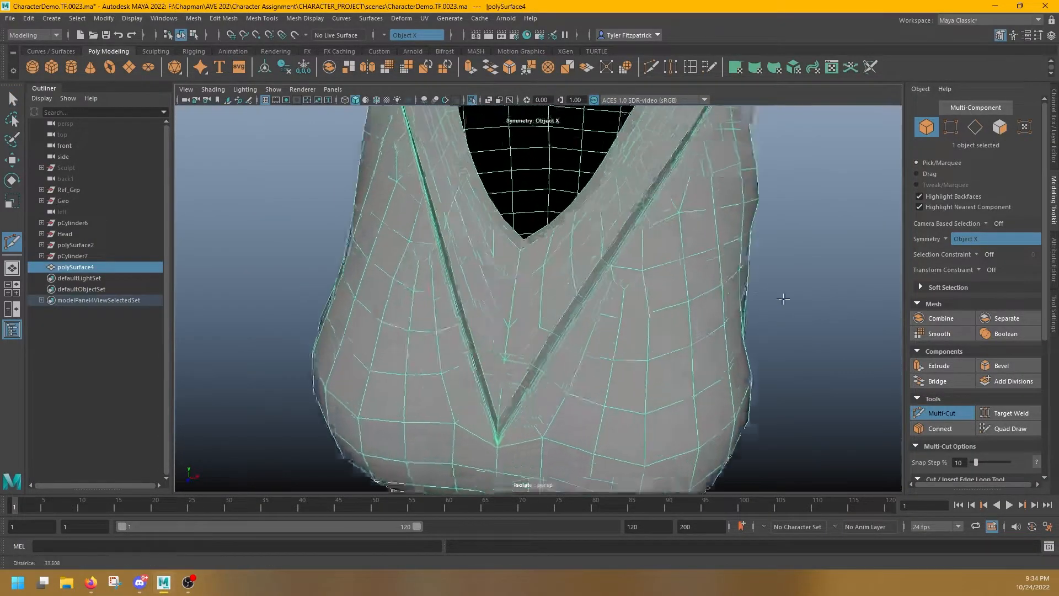
pyautogui.scroll(-3, 535, 243)
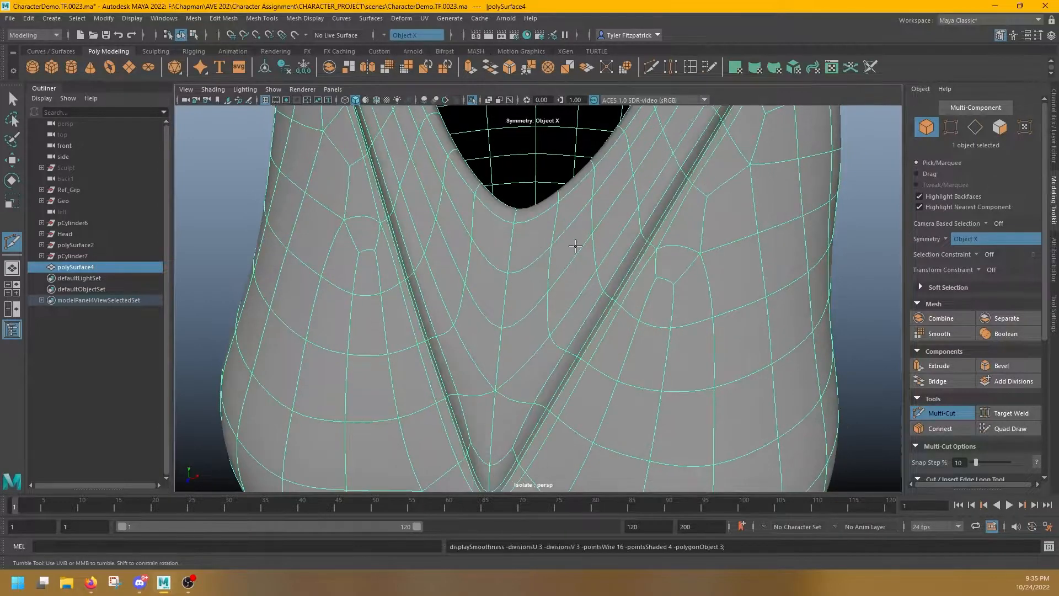
pyautogui.scroll(-3, 508, 270)
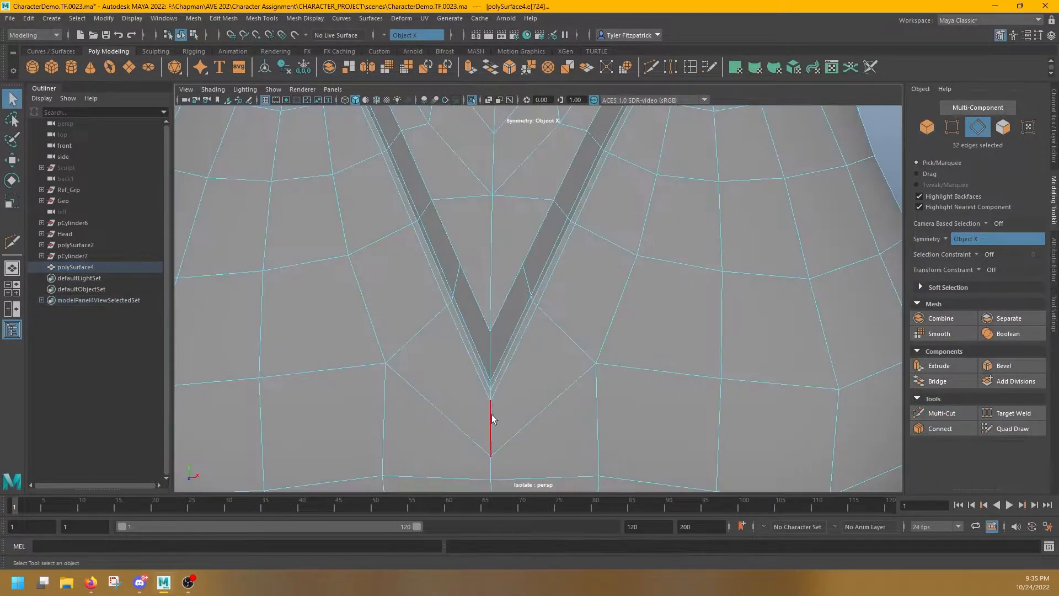
# Step: Select the centre-line edges running down the front of the collar and past the V's point
pyautogui.scroll(-3, 499, 320)
pyautogui.keyDown('alt'); pyautogui.moveTo(494, 280); pyautogui.dragTo(606, 244); pyautogui.keyUp('alt')
pyautogui.doubleClick(510, 461)
pyautogui.scroll(-2, 530, 373)
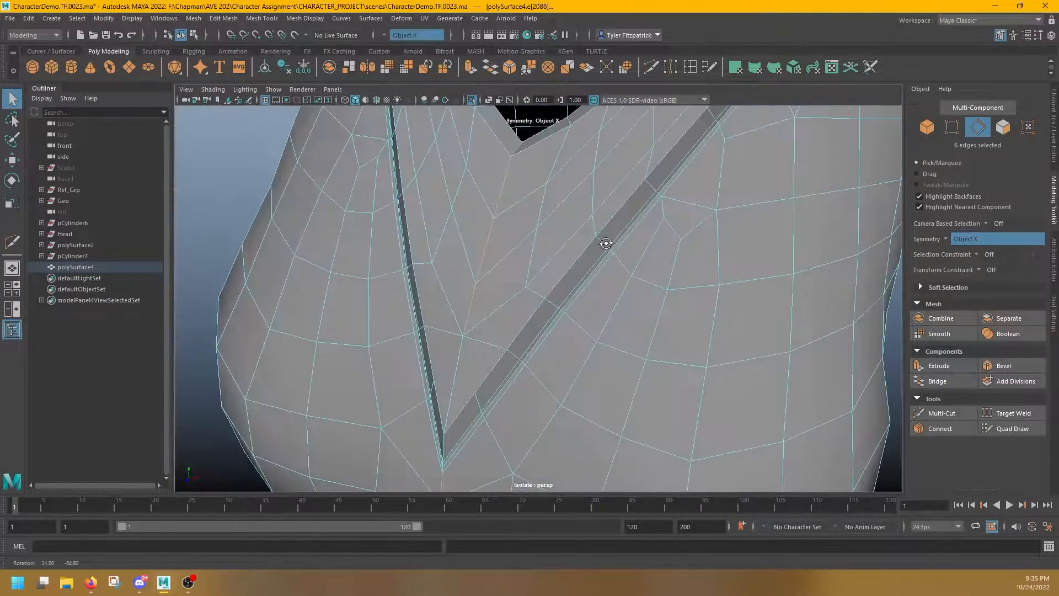
pyautogui.keyDown('shift'); pyautogui.click(444, 449); pyautogui.keyUp('shift')
pyautogui.scroll(-2, 447, 451)
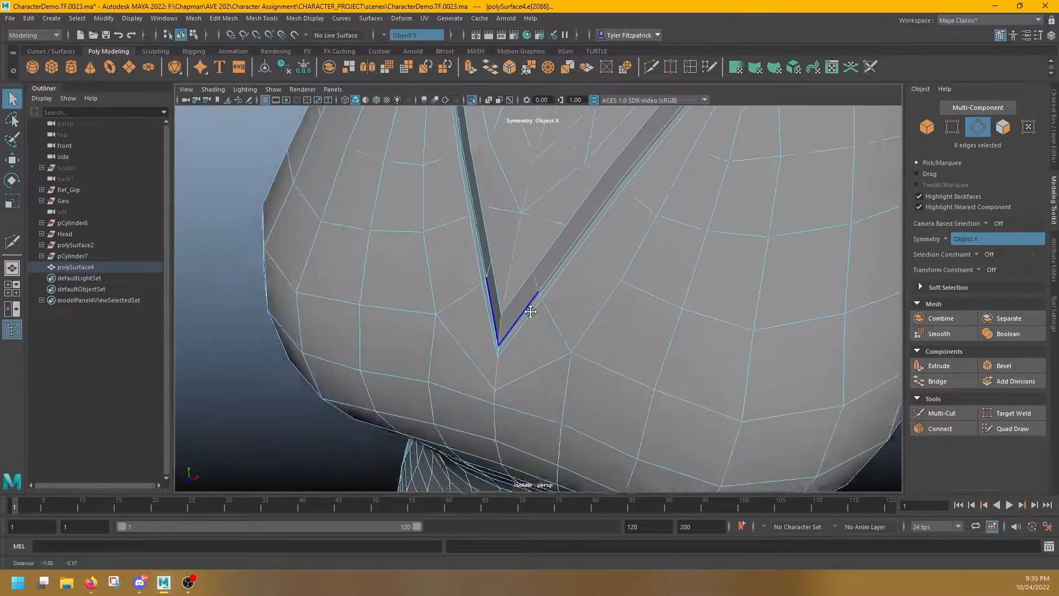
pyautogui.keyDown('shift'); pyautogui.click(518, 299); pyautogui.keyUp('shift')
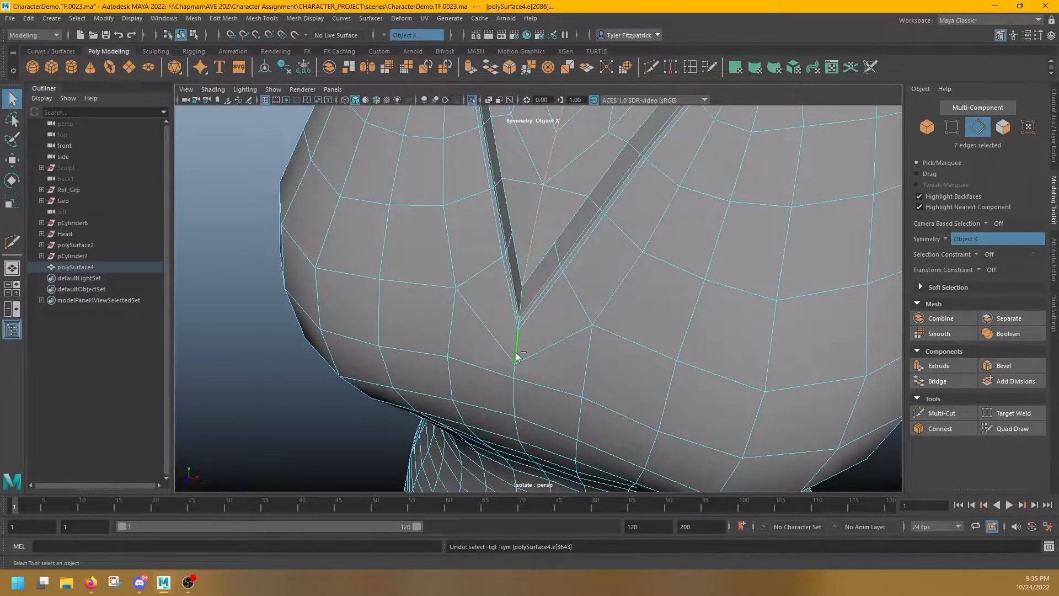
pyautogui.keyDown('shift'); pyautogui.doubleClick(519, 301); pyautogui.keyUp('shift')
pyautogui.scroll(-5, 610, 287)
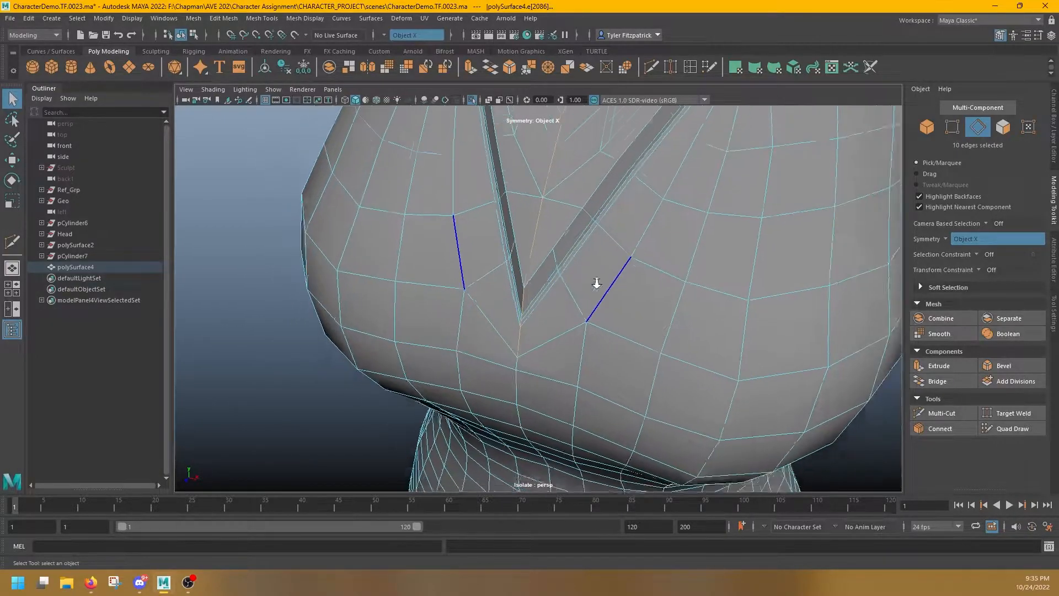
pyautogui.keyDown('alt'); pyautogui.moveTo(593, 201); pyautogui.dragTo(579, 300); pyautogui.keyUp('alt')
# Step: Bevel the selected centre-line edges with chamfer off and a fraction of 0.2
pyautogui.keyDown('shift'); pyautogui.rightClick(598, 230); pyautogui.keyUp('shift')
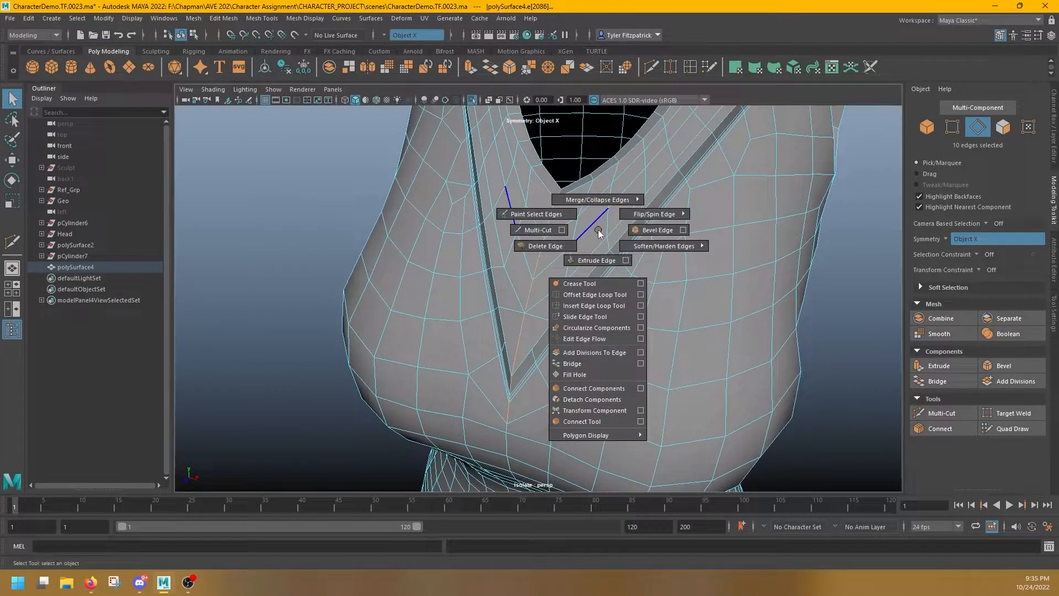
pyautogui.click(641, 234)
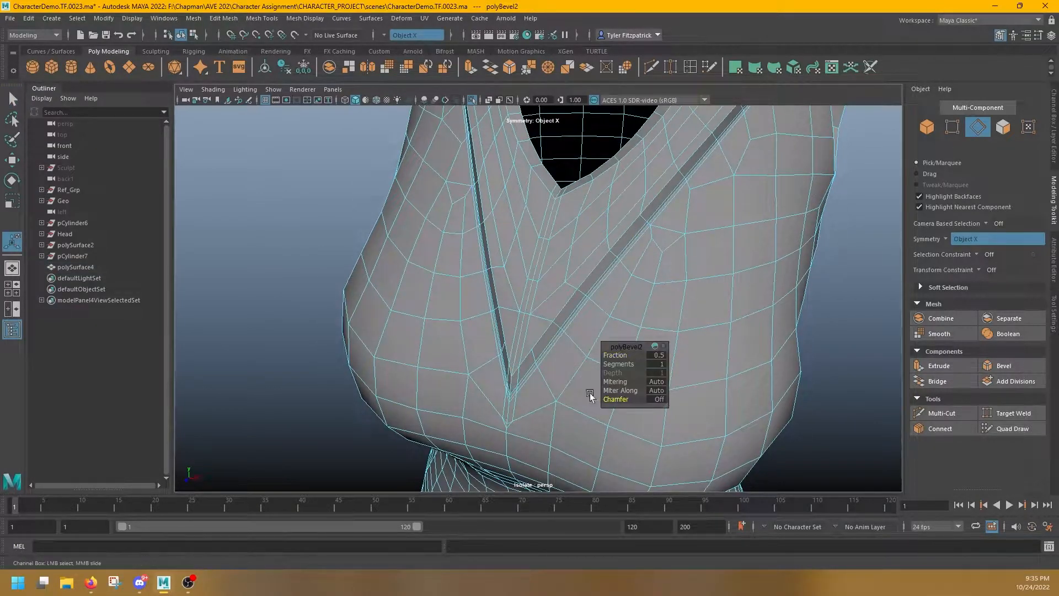
pyautogui.keyDown('alt'); pyautogui.moveTo(615, 353); pyautogui.dragTo(543, 313); pyautogui.keyUp('alt')
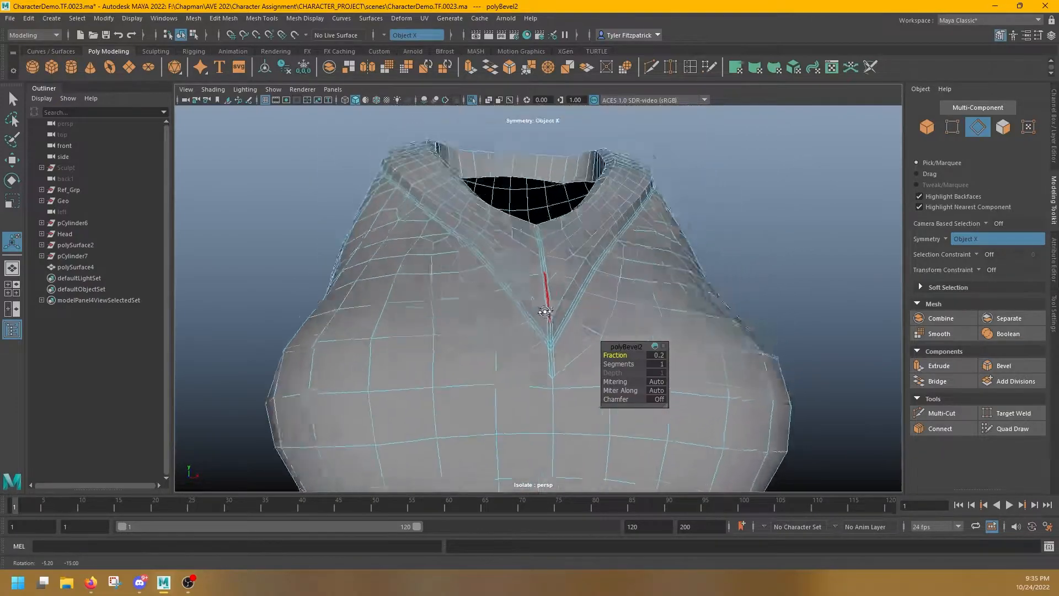
# Step: Merge the doubled centre-line vertices on the collar above the V's point
pyautogui.scroll(4, 489, 327)
pyautogui.press('F8')
pyautogui.press('4')
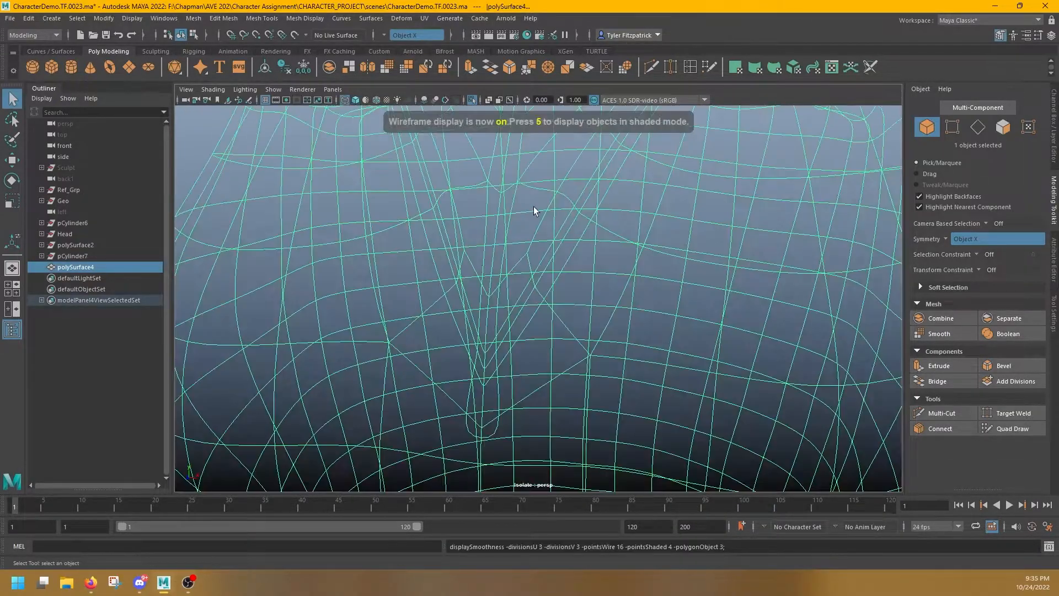
pyautogui.press('5')
pyautogui.press('F9')
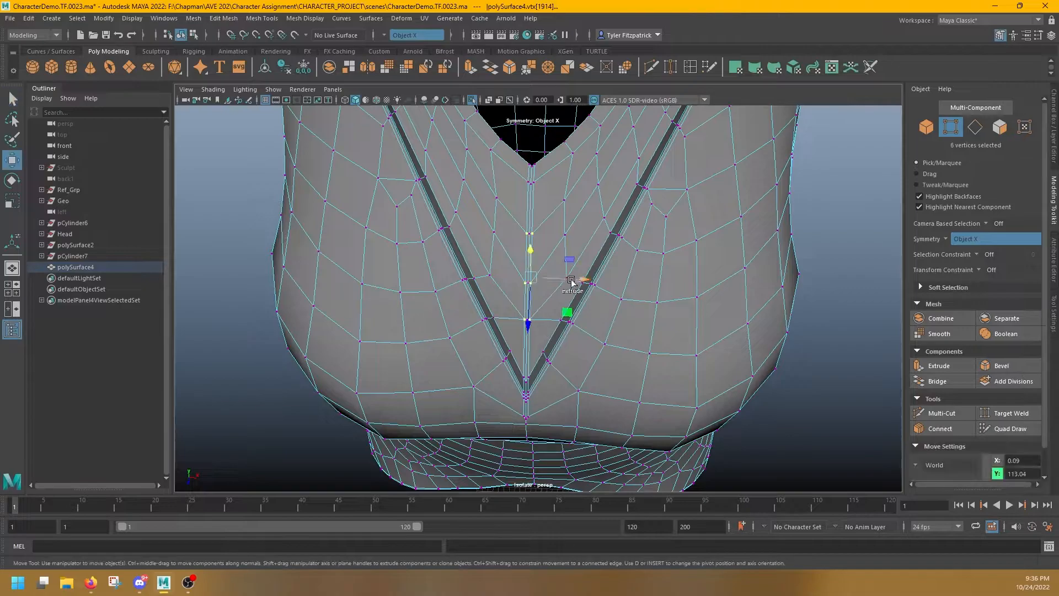
pyautogui.keyDown('alt'); pyautogui.moveTo(557, 189); pyautogui.dragTo(557, 221); pyautogui.keyUp('alt')
pyautogui.press('q')
pyautogui.click(488, 224)
pyautogui.keyDown('shift'); pyautogui.click(501, 151); pyautogui.keyUp('shift')
pyautogui.keyDown('alt'); pyautogui.moveTo(568, 359); pyautogui.dragTo(599, 259, button='middle'); pyautogui.keyUp('alt')
pyautogui.keyDown('alt'); pyautogui.moveTo(598, 259); pyautogui.dragTo(521, 271, button='right'); pyautogui.keyUp('alt')
# Step: Select the doubled vertices just below the V's point and merge them into one on the centre line
pyautogui.press('q')
pyautogui.moveTo(497, 269); pyautogui.dragTo(556, 212)
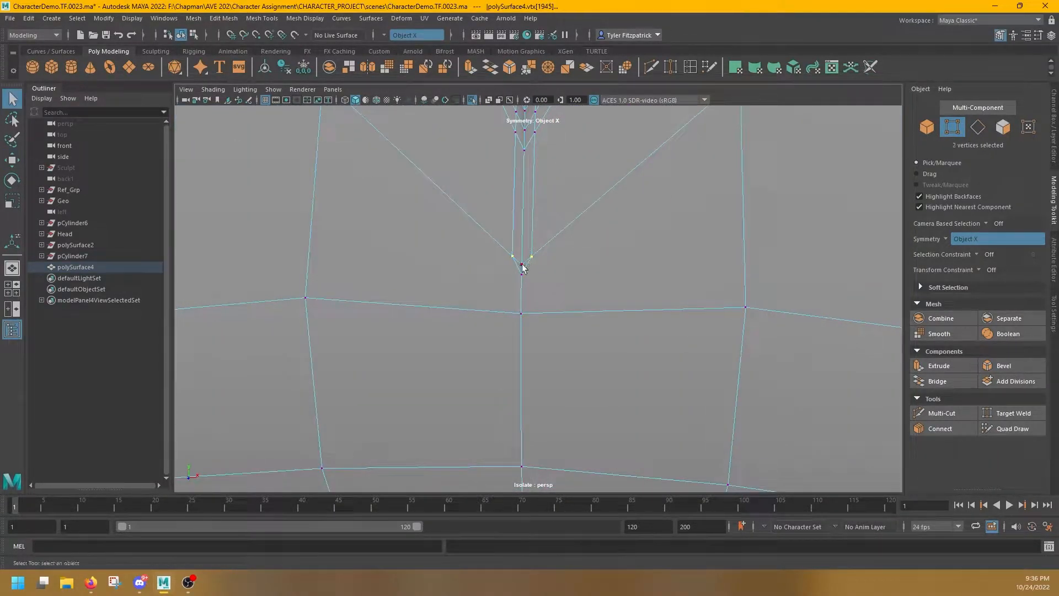
pyautogui.press('q')
pyautogui.keyDown('alt'); pyautogui.moveTo(537, 222); pyautogui.dragTo(611, 325, button='right'); pyautogui.keyUp('alt')
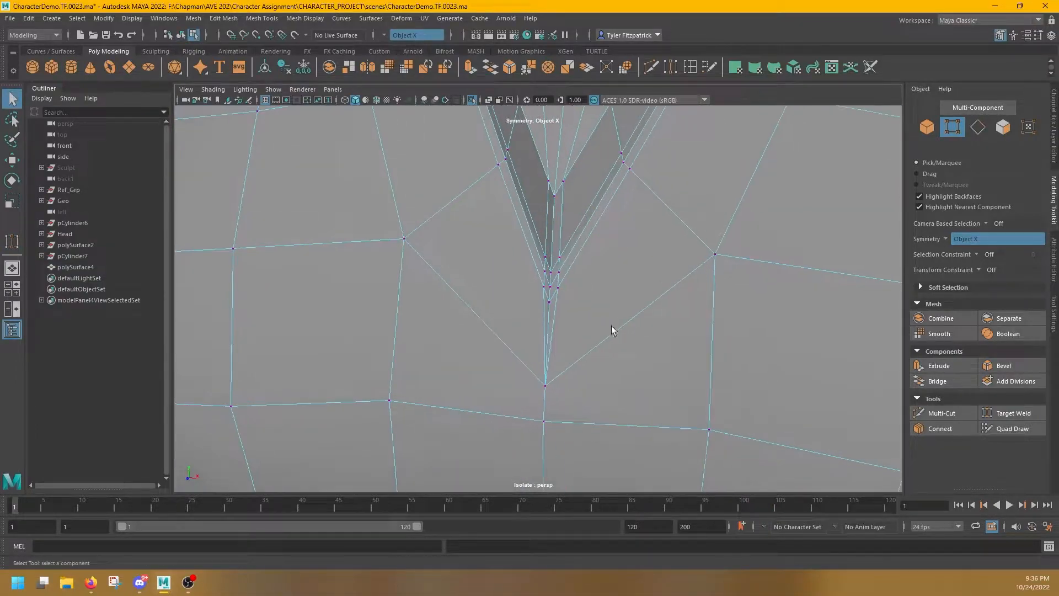
# Step: Cut mirrored edges around the lower point of the collar's V
pyautogui.click(554, 333)
pyautogui.keyDown('alt'); pyautogui.moveTo(766, 193); pyautogui.dragTo(669, 244, button='right'); pyautogui.keyUp('alt')
pyautogui.keyDown('alt'); pyautogui.moveTo(669, 243); pyautogui.dragTo(627, 348, button='middle'); pyautogui.keyUp('alt')
pyautogui.keyDown('alt'); pyautogui.moveTo(627, 348); pyautogui.dragTo(604, 352); pyautogui.keyUp('alt')
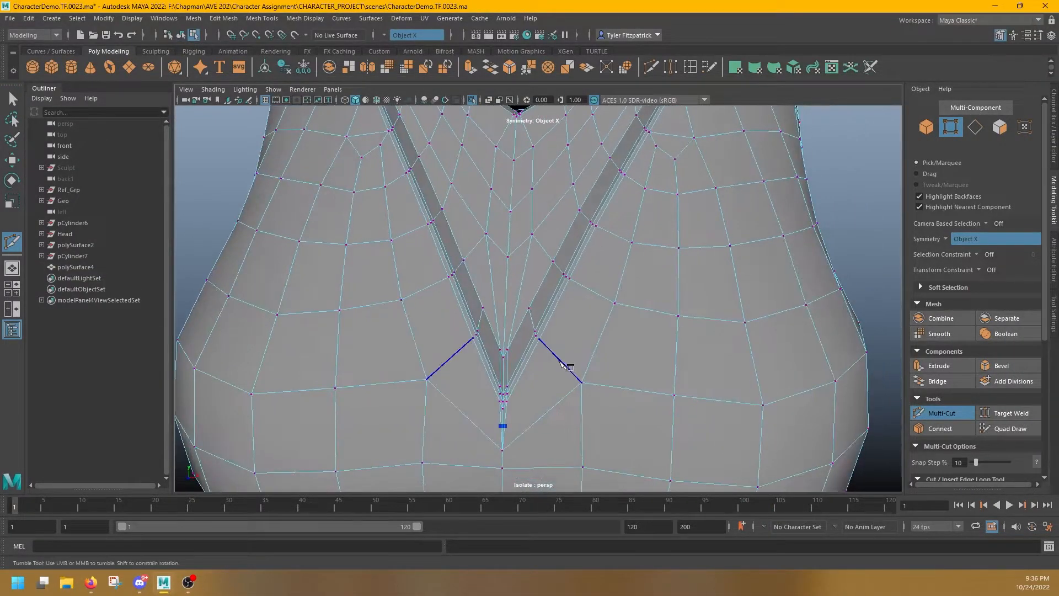
pyautogui.keyDown('alt'); pyautogui.moveTo(502, 408); pyautogui.dragTo(486, 478, button='right'); pyautogui.keyUp('alt')
pyautogui.keyDown('alt'); pyautogui.moveTo(485, 478); pyautogui.dragTo(520, 306, button='middle'); pyautogui.keyUp('alt')
# Step: Select the pair of vertices flanking the V's point and reposition them symmetrically
pyautogui.press('q')
pyautogui.moveTo(534, 279); pyautogui.dragTo(533, 253, button='right')
pyautogui.moveTo(523, 281)
pyautogui.mouseDown(button='right')
pyautogui.moveTo(508, 299)
pyautogui.moveTo(521, 296)
pyautogui.mouseUp(button='right')
pyautogui.doubleClick(521, 296)
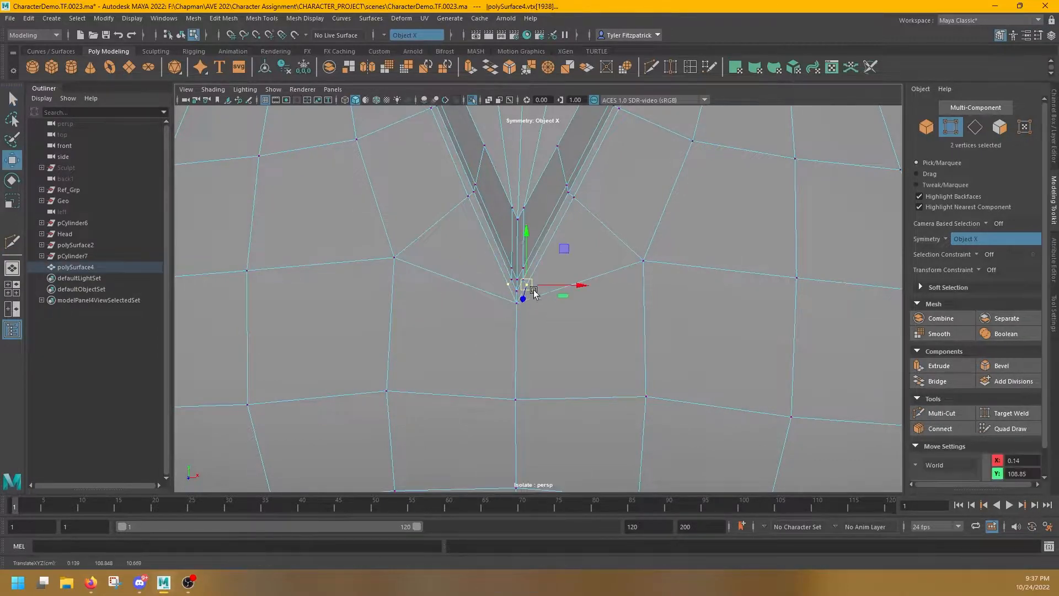
# Step: Inspect the isolated vest's collar and chest in shaded smooth preview in object mode
pyautogui.press('3')
pyautogui.keyDown('alt'); pyautogui.moveTo(750, 326); pyautogui.dragTo(656, 287, button='right'); pyautogui.keyUp('alt')
pyautogui.keyDown('alt'); pyautogui.moveTo(656, 287); pyautogui.dragTo(586, 275); pyautogui.keyUp('alt')
pyautogui.moveTo(587, 275); pyautogui.dragTo(617, 253, button='right')
pyautogui.click(809, 286)
pyautogui.press('5')
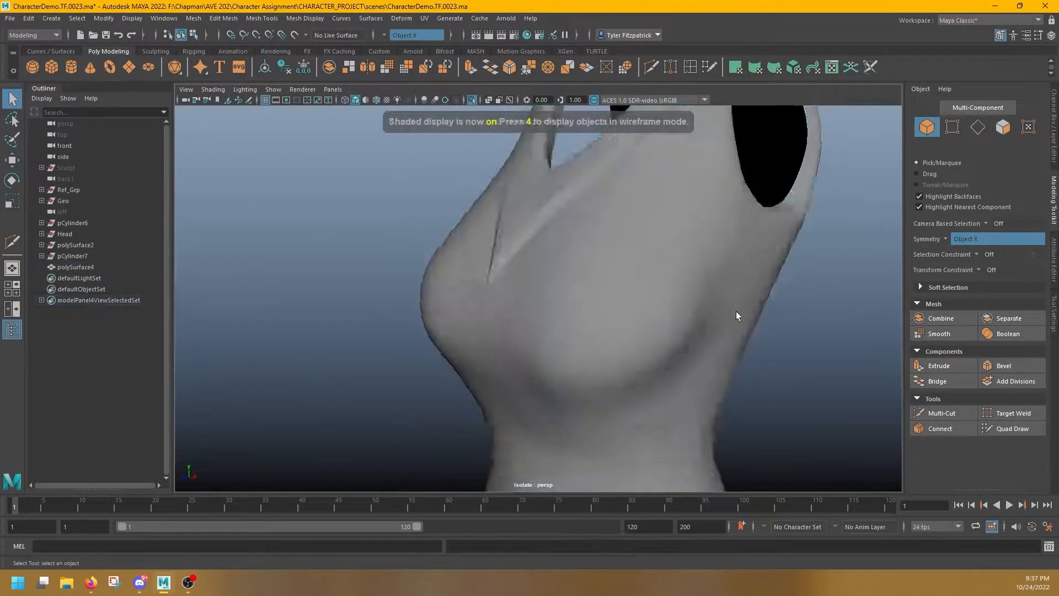
pyautogui.keyDown('alt'); pyautogui.moveTo(441, 297); pyautogui.dragTo(514, 298); pyautogui.keyUp('alt')
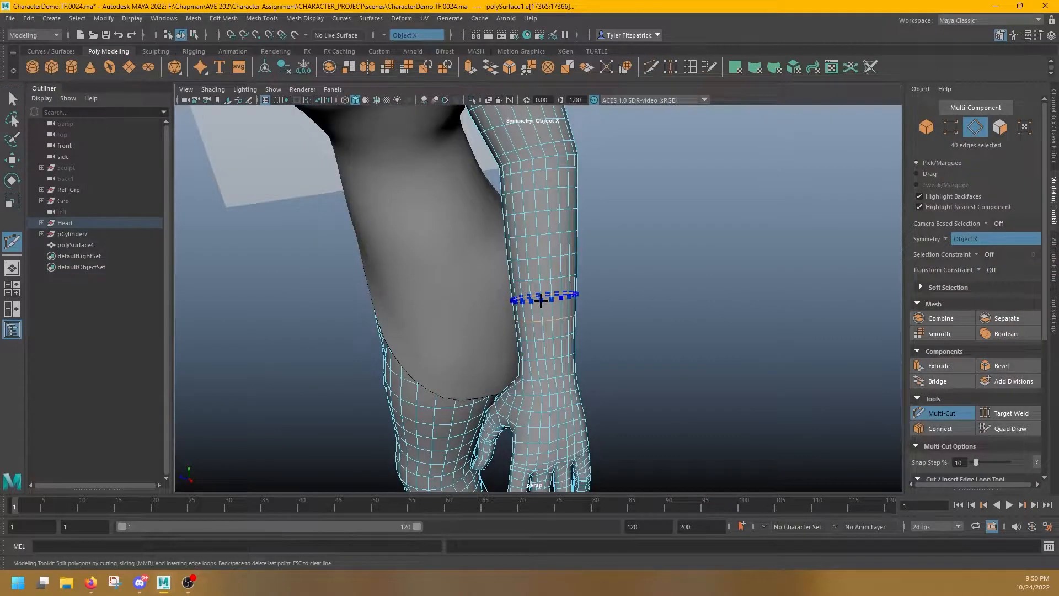
# Step: Insert an edge loop around the forearm a short way above the wrist
pyautogui.keyDown('ctrl'); pyautogui.click(540, 300); pyautogui.keyUp('ctrl')
pyautogui.press('q')
pyautogui.keyDown('alt'); pyautogui.moveTo(591, 342); pyautogui.dragTo(561, 306); pyautogui.keyUp('alt')
# Step: Select the forearm faces covering the drawn bracer in the front view and duplicate them as a separate mesh
pyautogui.press('space')
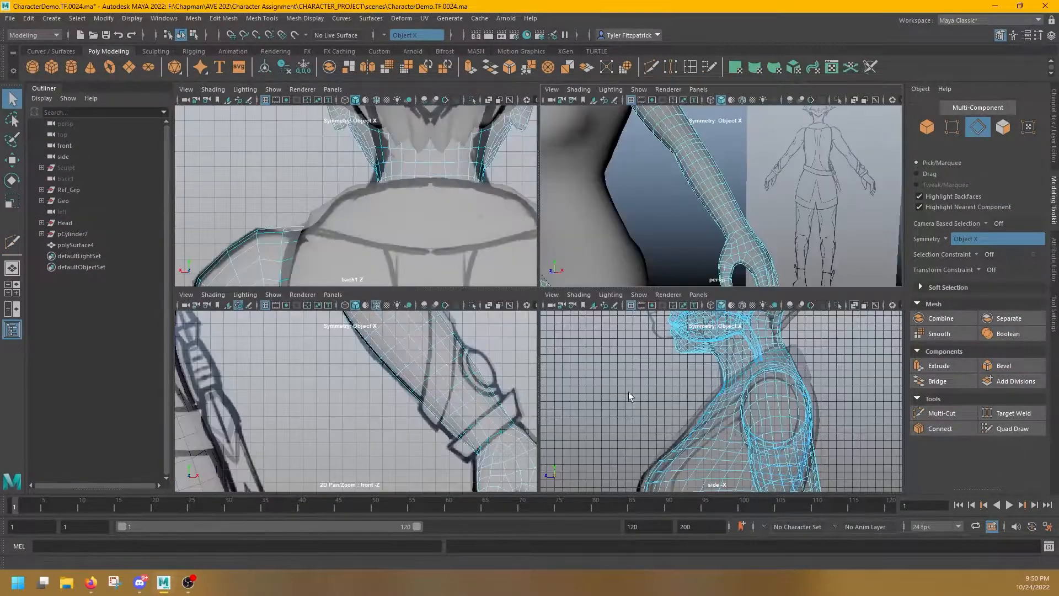
pyautogui.press('space')
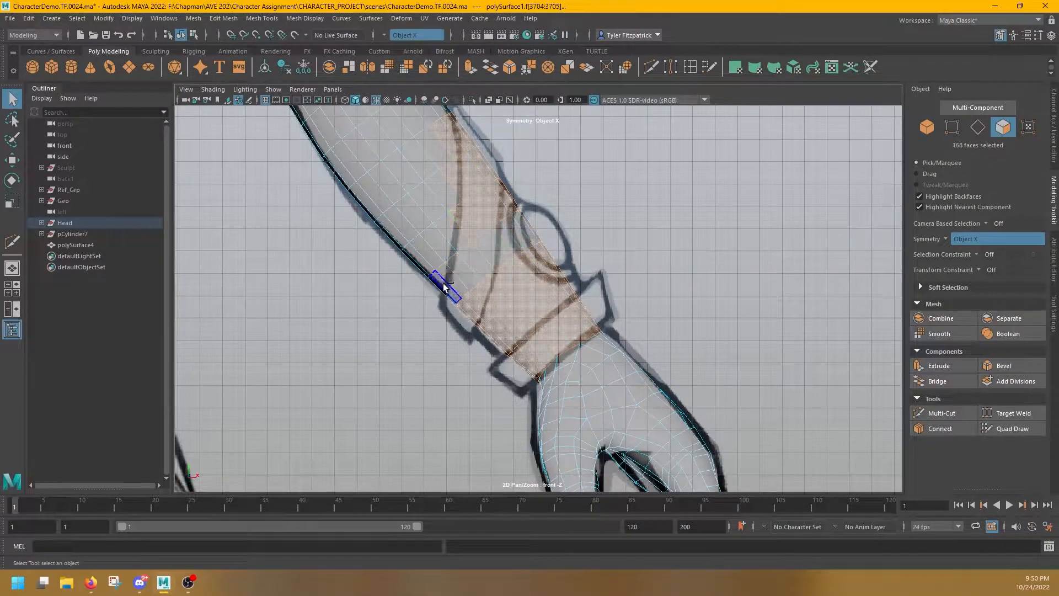
pyautogui.keyDown('shift'); pyautogui.click(447, 263); pyautogui.keyUp('shift')
pyautogui.press('space')
pyautogui.press('space')
pyautogui.keyDown('alt'); pyautogui.moveTo(716, 198); pyautogui.dragTo(736, 213); pyautogui.keyUp('alt')
pyautogui.keyDown('alt'); pyautogui.moveTo(536, 257); pyautogui.dragTo(521, 273); pyautogui.keyUp('alt')
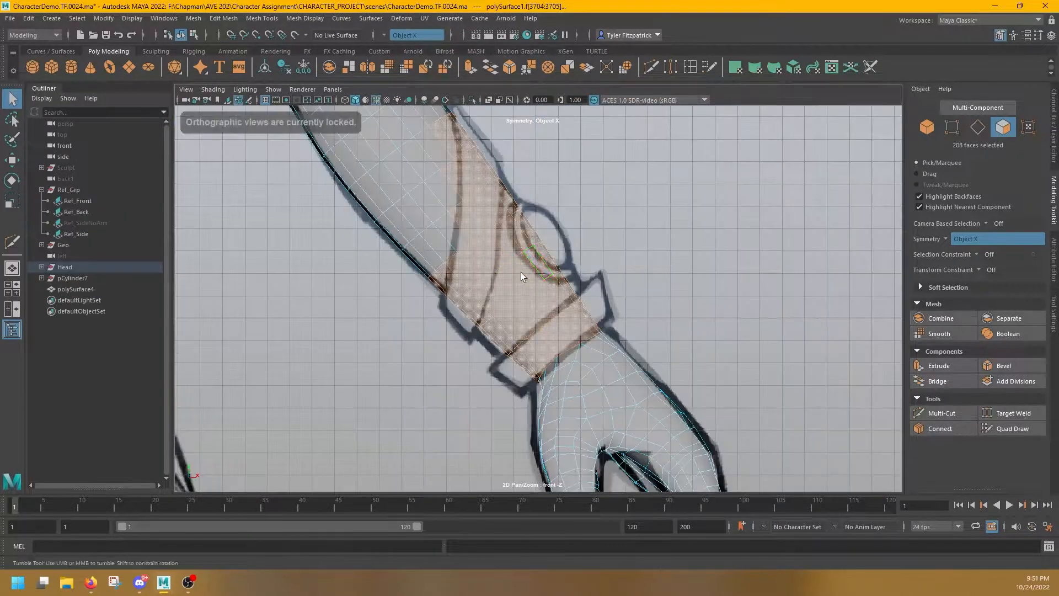
pyautogui.click(586, 67)
pyautogui.moveTo(624, 156); pyautogui.dragTo(676, 142, button='right')
pyautogui.press('q')
pyautogui.click(695, 152)
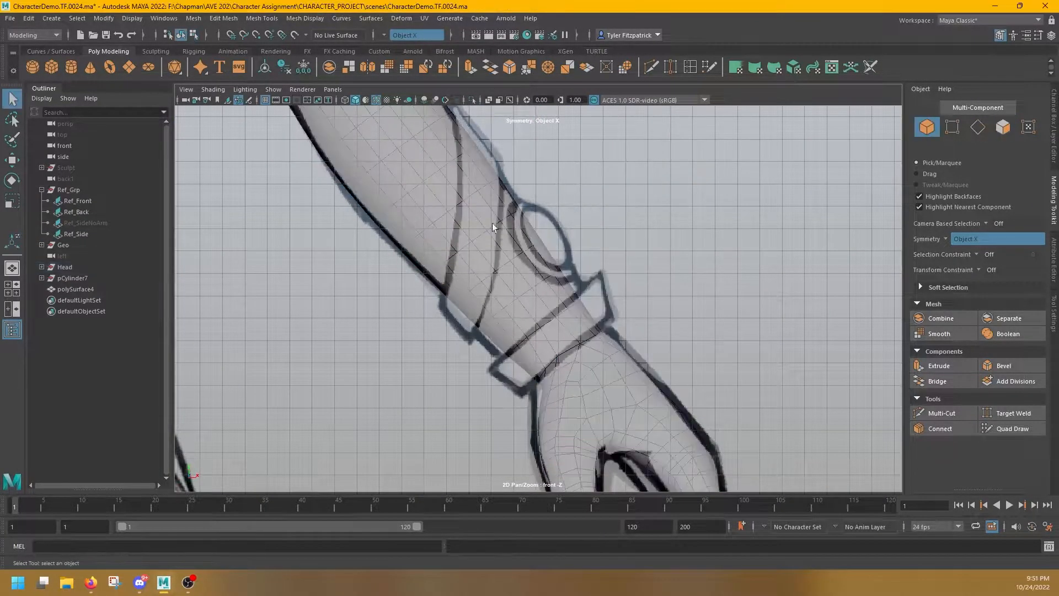
# Step: Select the duplicated forearm piece and examine how it sits on the arm in perspective
pyautogui.press('space')
pyautogui.click(665, 199)
pyautogui.keyDown('alt'); pyautogui.moveTo(737, 174); pyautogui.dragTo(652, 124); pyautogui.keyUp('alt')
pyautogui.click(689, 196)
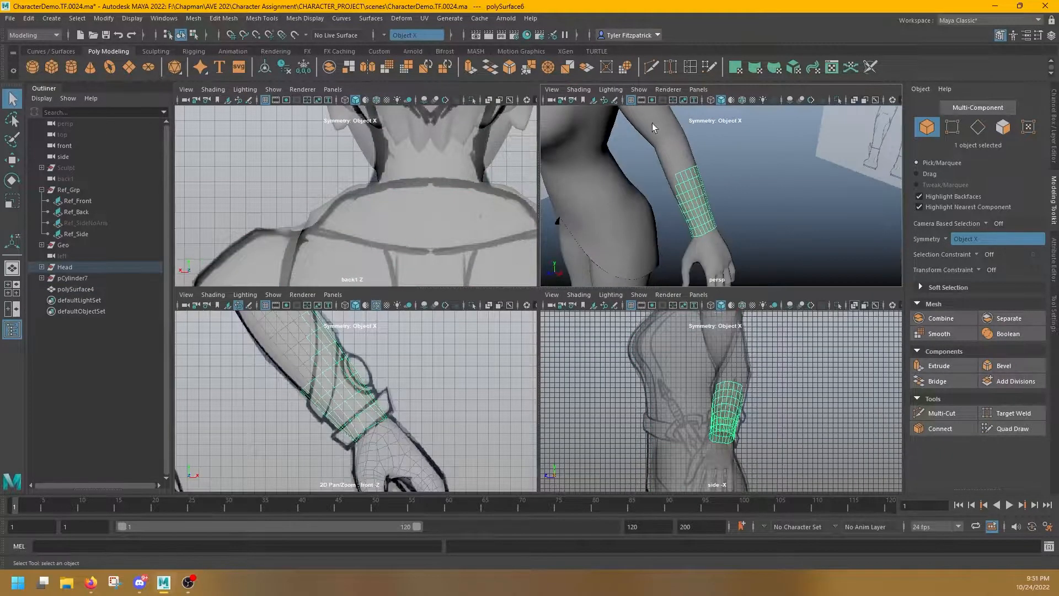
pyautogui.press('space')
pyautogui.keyDown('alt'); pyautogui.moveTo(481, 319); pyautogui.dragTo(515, 305); pyautogui.keyUp('alt')
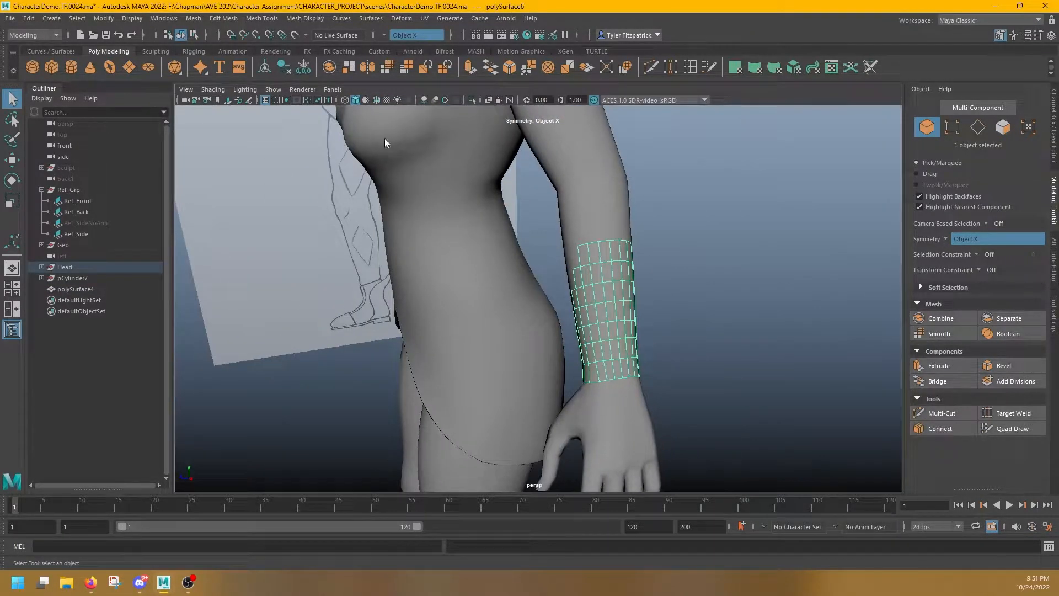
pyautogui.keyDown('alt'); pyautogui.moveTo(615, 258); pyautogui.dragTo(441, 131); pyautogui.keyUp('alt')
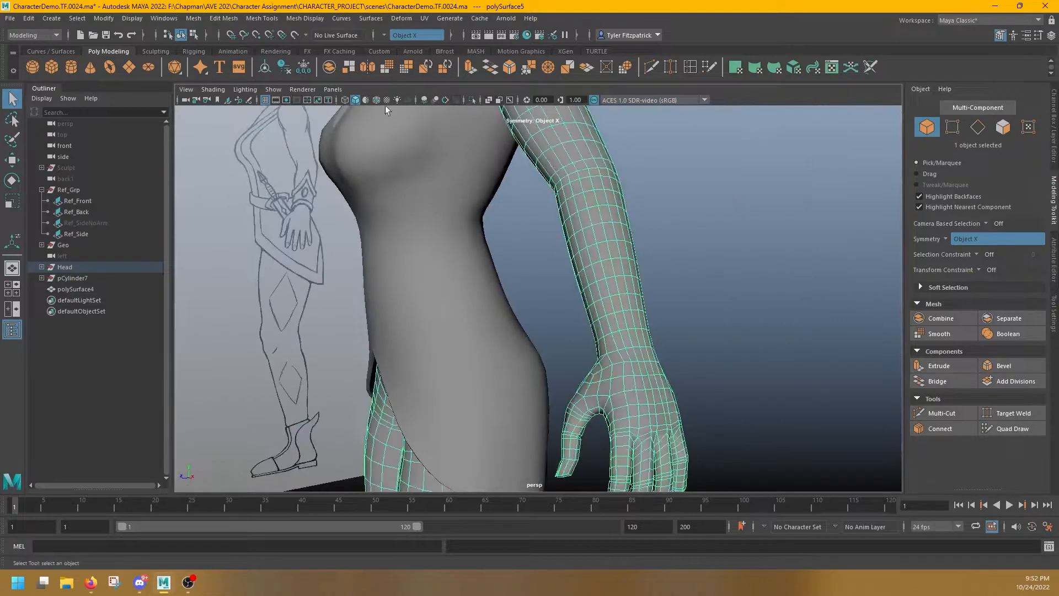
# Step: Start reshaping the forearm piece's upper edge with Quad Draw to follow the bracer's slanted outline
pyautogui.click(1012, 428)
pyautogui.moveTo(612, 302)
pyautogui.keyDown('alt'); pyautogui.mouseDown()
pyautogui.moveTo(690, 319)
pyautogui.moveTo(553, 296)
pyautogui.moveTo(636, 272)
pyautogui.moveTo(650, 254)
pyautogui.moveTo(650, 283)
pyautogui.moveTo(626, 314)
pyautogui.moveTo(681, 250)
pyautogui.moveTo(709, 248)
pyautogui.mouseUp(); pyautogui.keyUp('alt')
pyautogui.keyDown('ctrl'); pyautogui.keyDown('shift'); pyautogui.click(636, 272); pyautogui.keyUp('shift'); pyautogui.keyUp('ctrl')
pyautogui.hotkey('ctrl', 'z')
pyautogui.keyDown('alt'); pyautogui.moveTo(709, 248); pyautogui.dragTo(662, 259, button='middle'); pyautogui.keyUp('alt')
pyautogui.moveTo(661, 259)
pyautogui.keyDown('alt'); pyautogui.mouseDown()
pyautogui.moveTo(580, 328)
pyautogui.moveTo(605, 350)
pyautogui.moveTo(531, 356)
pyautogui.moveTo(503, 279)
pyautogui.moveTo(666, 312)
pyautogui.moveTo(622, 236)
pyautogui.moveTo(718, 239)
pyautogui.moveTo(640, 345)
pyautogui.moveTo(608, 154)
pyautogui.moveTo(584, 250)
pyautogui.moveTo(539, 319)
pyautogui.moveTo(530, 310)
pyautogui.moveTo(525, 321)
pyautogui.moveTo(551, 319)
pyautogui.moveTo(546, 309)
pyautogui.mouseUp(); pyautogui.keyUp('alt')
pyautogui.press('space')
pyautogui.press('space')
pyautogui.scroll(3, 601, 236)
pyautogui.press('space')
pyautogui.press('space')
# Step: Fill in new quads along the bracer's slanted upper edge with Quad Draw
pyautogui.keyDown('alt'); pyautogui.moveTo(601, 236); pyautogui.dragTo(564, 306); pyautogui.keyUp('alt')
pyautogui.keyDown('alt'); pyautogui.moveTo(531, 276); pyautogui.dragTo(560, 213); pyautogui.keyUp('alt')
pyautogui.moveTo(554, 317)
pyautogui.keyDown('alt'); pyautogui.mouseDown()
pyautogui.moveTo(689, 366)
pyautogui.moveTo(551, 215)
pyautogui.moveTo(540, 221)
pyautogui.moveTo(525, 205)
pyautogui.moveTo(484, 213)
pyautogui.moveTo(538, 236)
pyautogui.moveTo(487, 229)
pyautogui.moveTo(577, 217)
pyautogui.moveTo(562, 310)
pyautogui.moveTo(553, 253)
pyautogui.moveTo(588, 283)
pyautogui.moveTo(494, 246)
pyautogui.moveTo(704, 230)
pyautogui.moveTo(562, 205)
pyautogui.moveTo(620, 229)
pyautogui.moveTo(466, 187)
pyautogui.moveTo(487, 232)
pyautogui.mouseUp(); pyautogui.keyUp('alt')
pyautogui.hotkey('ctrl', 'z')
pyautogui.keyDown('shift'); pyautogui.click(619, 229); pyautogui.keyUp('shift')
pyautogui.keyDown('shift'); pyautogui.click(465, 187); pyautogui.keyUp('shift')
pyautogui.keyDown('alt'); pyautogui.moveTo(486, 231); pyautogui.dragTo(507, 246, button='middle'); pyautogui.keyUp('alt')
pyautogui.moveTo(507, 246)
pyautogui.keyDown('alt'); pyautogui.mouseDown()
pyautogui.moveTo(601, 232)
pyautogui.moveTo(477, 253)
pyautogui.moveTo(480, 229)
pyautogui.moveTo(392, 202)
pyautogui.mouseUp(); pyautogui.keyUp('alt')
pyautogui.keyDown('shift'); pyautogui.click(458, 171); pyautogui.keyUp('shift')
pyautogui.moveTo(458, 171)
pyautogui.keyDown('alt'); pyautogui.mouseDown()
pyautogui.moveTo(504, 328)
pyautogui.moveTo(503, 277)
pyautogui.moveTo(603, 335)
pyautogui.moveTo(555, 264)
pyautogui.moveTo(492, 314)
pyautogui.mouseUp(); pyautogui.keyUp('alt')
pyautogui.scroll(-5, 465, 204)
# Step: Extrude a band along the bracer's slanted upper edge
pyautogui.hotkey('ctrl', 'e')
pyautogui.moveTo(622, 355); pyautogui.dragTo(629, 356)
pyautogui.keyDown('alt'); pyautogui.moveTo(606, 326); pyautogui.dragTo(546, 255); pyautogui.keyUp('alt')
# Step: Select the face loop of the bracer's upper band and extrude and scale it into a thick flared rim
pyautogui.press('q')
pyautogui.click(517, 210)
pyautogui.keyDown('shift'); pyautogui.doubleClick(518, 206); pyautogui.keyUp('shift')
pyautogui.keyDown('alt'); pyautogui.moveTo(518, 206); pyautogui.dragTo(565, 337); pyautogui.keyUp('alt')
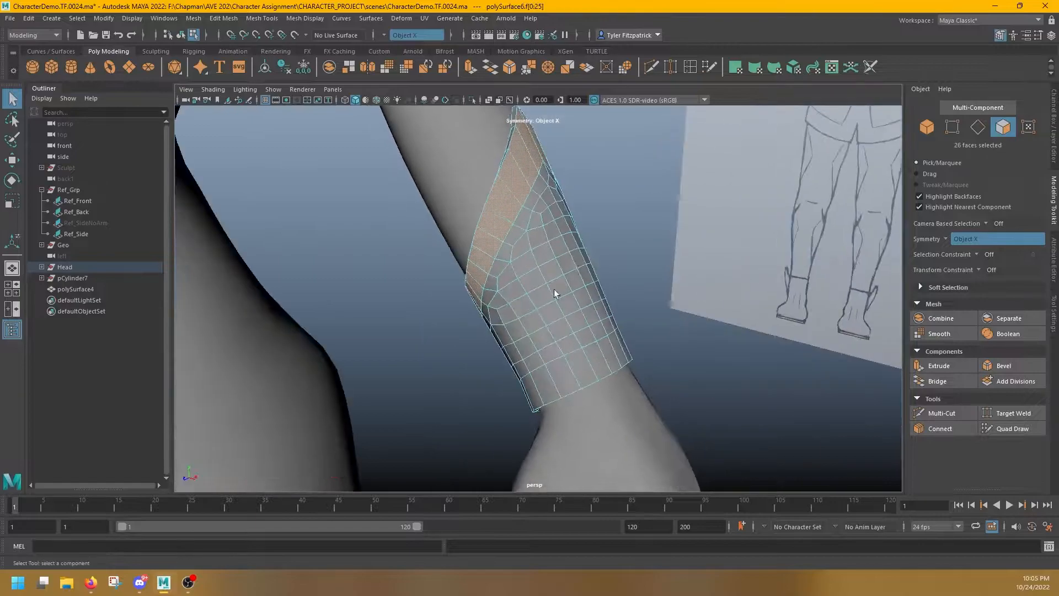
pyautogui.click(471, 68)
pyautogui.keyDown('alt'); pyautogui.moveTo(551, 248); pyautogui.dragTo(621, 351); pyautogui.keyUp('alt')
pyautogui.moveTo(584, 298)
pyautogui.keyDown('alt'); pyautogui.mouseDown()
pyautogui.moveTo(633, 246)
pyautogui.moveTo(517, 224)
pyautogui.moveTo(580, 217)
pyautogui.moveTo(542, 258)
pyautogui.moveTo(557, 227)
pyautogui.moveTo(657, 180)
pyautogui.moveTo(678, 218)
pyautogui.moveTo(612, 351)
pyautogui.moveTo(563, 337)
pyautogui.moveTo(629, 360)
pyautogui.moveTo(651, 297)
pyautogui.moveTo(612, 220)
pyautogui.moveTo(564, 221)
pyautogui.moveTo(515, 167)
pyautogui.moveTo(539, 235)
pyautogui.moveTo(566, 218)
pyautogui.mouseUp(); pyautogui.keyUp('alt')
pyautogui.press('r')
pyautogui.hotkey('ctrl', 'e')
pyautogui.press('w')
pyautogui.click(613, 351)
# Step: Select another face loop around the bracer and scale and move it into shape
pyautogui.press('q')
pyautogui.click(607, 214)
pyautogui.keyDown('shift'); pyautogui.doubleClick(601, 204); pyautogui.keyUp('shift')
pyautogui.press('r')
pyautogui.press('w')
pyautogui.keyDown('alt'); pyautogui.moveTo(601, 182); pyautogui.dragTo(576, 190); pyautogui.keyUp('alt')
# Step: Pick edge loops on the bracer, then return to object mode and isolate the whole bracer
pyautogui.moveTo(526, 163); pyautogui.dragTo(486, 171, button='right')
pyautogui.doubleClick(532, 147)
pyautogui.doubleClick(524, 146)
pyautogui.keyDown('alt'); pyautogui.moveTo(486, 171); pyautogui.dragTo(562, 243); pyautogui.keyUp('alt')
pyautogui.moveTo(562, 241); pyautogui.dragTo(618, 218, button='right')
pyautogui.click(644, 229)
pyautogui.keyDown('alt'); pyautogui.moveTo(644, 229); pyautogui.dragTo(572, 227); pyautogui.keyUp('alt')
pyautogui.click(583, 221)
pyautogui.moveTo(572, 221); pyautogui.dragTo(574, 164, button='right')
pyautogui.moveTo(696, 216); pyautogui.dragTo(726, 201, button='right')
pyautogui.scroll(-10, 687, 273)
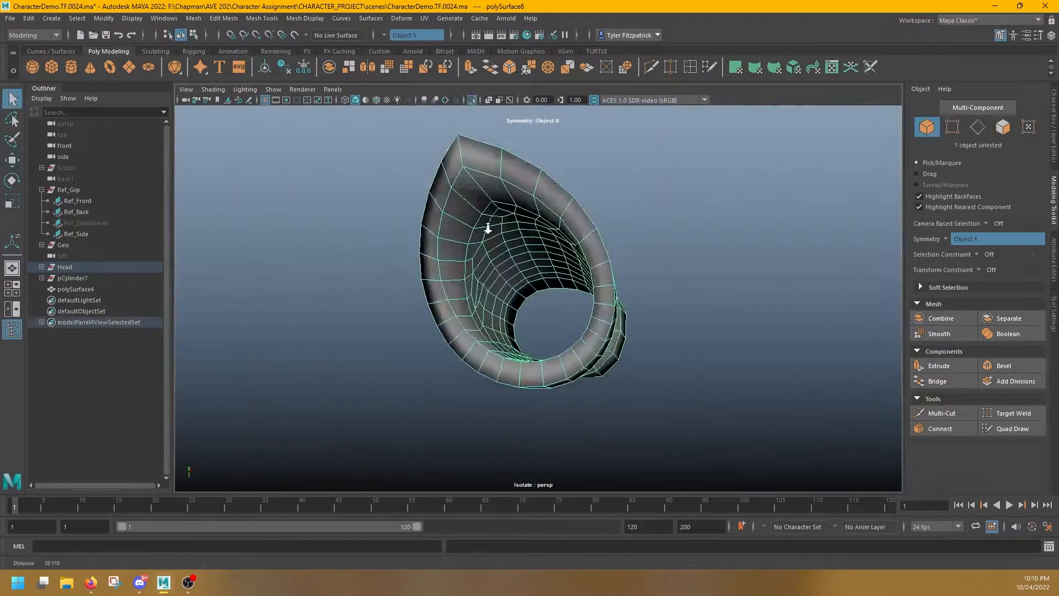
# Step: Select all the faces of the bracer's inner lining behind the thick rims and delete them
pyautogui.scroll(2, 488, 228)
pyautogui.moveTo(497, 200); pyautogui.dragTo(496, 226, button='right')
pyautogui.click(480, 199)
pyautogui.keyDown('alt'); pyautogui.moveTo(478, 207); pyautogui.dragTo(503, 331); pyautogui.keyUp('alt')
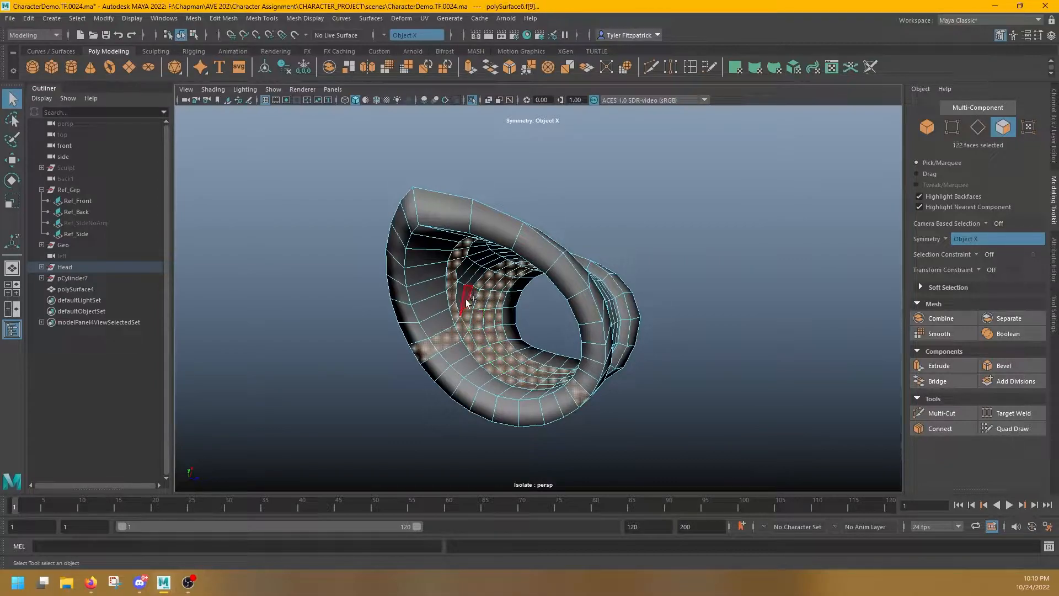
pyautogui.hotkey('ctrl', 'z')
pyautogui.keyDown('alt'); pyautogui.moveTo(479, 318); pyautogui.dragTo(618, 249); pyautogui.keyUp('alt')
pyautogui.keyDown('shift'); pyautogui.click(631, 268); pyautogui.keyUp('shift')
pyautogui.keyDown('shift'); pyautogui.click(465, 267); pyautogui.keyUp('shift')
pyautogui.keyDown('shift'); pyautogui.click(601, 200); pyautogui.keyUp('shift')
pyautogui.keyDown('alt'); pyautogui.moveTo(601, 201); pyautogui.dragTo(481, 220); pyautogui.keyUp('alt')
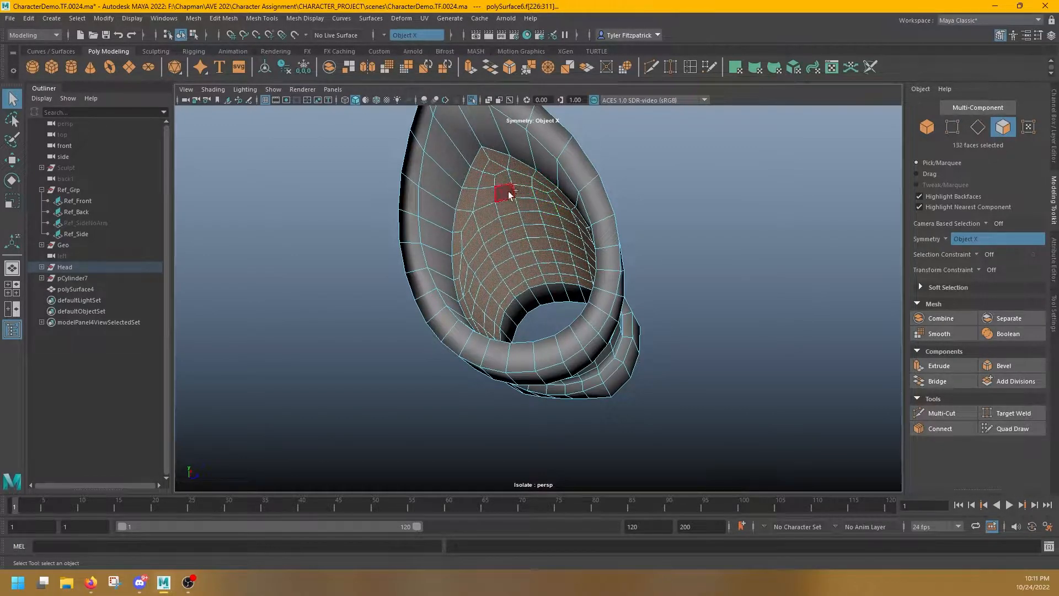
pyautogui.keyDown('shift'); pyautogui.click(508, 191); pyautogui.keyUp('shift')
pyautogui.keyDown('alt'); pyautogui.moveTo(508, 191); pyautogui.dragTo(607, 227); pyautogui.keyUp('alt')
pyautogui.keyDown('alt'); pyautogui.moveTo(570, 269); pyautogui.dragTo(783, 230); pyautogui.keyUp('alt')
# Step: Bevel edge loops around the bracer's open ends to add supporting edges
pyautogui.press('F10')
pyautogui.doubleClick(527, 359)
pyautogui.keyDown('shift'); pyautogui.doubleClick(497, 215); pyautogui.keyUp('shift')
pyautogui.keyDown('alt'); pyautogui.moveTo(527, 359); pyautogui.dragTo(519, 212); pyautogui.keyUp('alt')
pyautogui.keyDown('shift'); pyautogui.moveTo(520, 213); pyautogui.dragTo(576, 213, button='right'); pyautogui.keyUp('shift')
pyautogui.keyDown('alt'); pyautogui.moveTo(543, 276); pyautogui.dragTo(567, 253); pyautogui.keyUp('alt')
pyautogui.hotkey('ctrl', 'z')
pyautogui.doubleClick(567, 253)
pyautogui.keyDown('shift'); pyautogui.moveTo(567, 253); pyautogui.dragTo(612, 253, button='right'); pyautogui.keyUp('shift')
pyautogui.keyDown('alt'); pyautogui.moveTo(612, 253); pyautogui.dragTo(449, 289); pyautogui.keyUp('alt')
# Step: Bevel the remaining hard edge loops of the bracer's thick rims
pyautogui.keyDown('shift'); pyautogui.moveTo(449, 289); pyautogui.dragTo(505, 288, button='right'); pyautogui.keyUp('shift')
pyautogui.keyDown('alt'); pyautogui.moveTo(505, 288); pyautogui.dragTo(606, 187); pyautogui.keyUp('alt')
pyautogui.keyDown('alt'); pyautogui.moveTo(617, 396); pyautogui.dragTo(451, 303); pyautogui.keyUp('alt')
pyautogui.doubleClick(451, 303)
pyautogui.keyDown('shift'); pyautogui.moveTo(452, 302); pyautogui.dragTo(507, 303, button='right'); pyautogui.keyUp('shift')
pyautogui.keyDown('alt'); pyautogui.moveTo(507, 303); pyautogui.dragTo(624, 276); pyautogui.keyUp('alt')
pyautogui.keyDown('shift'); pyautogui.moveTo(624, 276); pyautogui.dragTo(593, 201, button='right'); pyautogui.keyUp('shift')
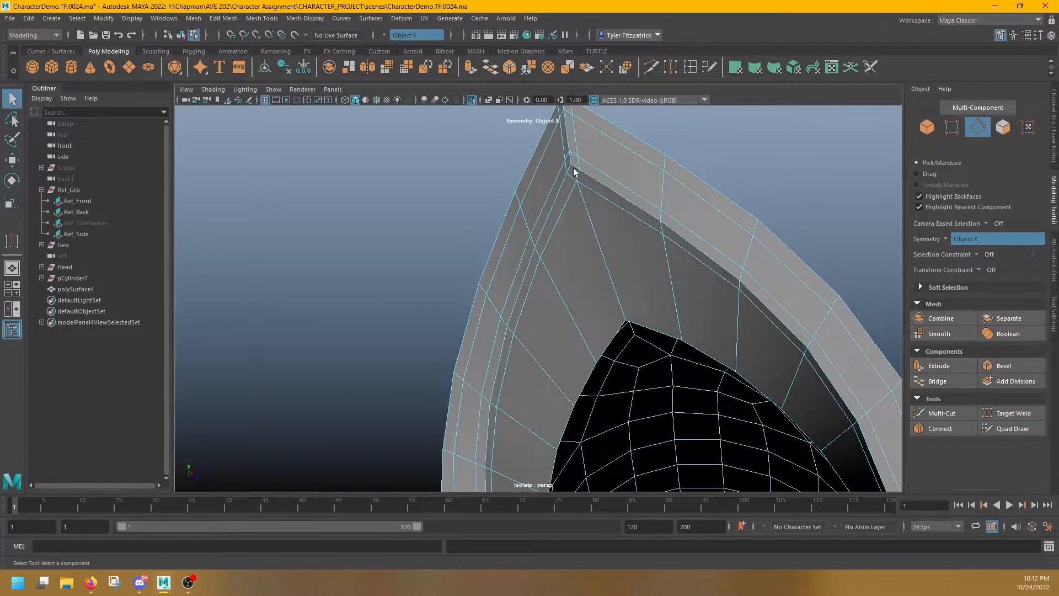
# Step: Nudge the components at the flared rim's pointed inner corner to tidy its bevelled edges
pyautogui.keyDown('alt'); pyautogui.moveTo(574, 169); pyautogui.dragTo(483, 329); pyautogui.keyUp('alt')
pyautogui.press('q')
pyautogui.keyDown('alt'); pyautogui.moveTo(512, 160); pyautogui.dragTo(523, 265); pyautogui.keyUp('alt')
pyautogui.click(541, 280)
pyautogui.press('1')
pyautogui.moveTo(515, 336); pyautogui.dragTo(513, 347)
pyautogui.press('q')
pyautogui.moveTo(516, 338); pyautogui.dragTo(517, 301, button='right')
pyautogui.keyDown('alt'); pyautogui.moveTo(519, 333); pyautogui.dragTo(461, 375); pyautogui.keyUp('alt')
pyautogui.click(457, 382)
pyautogui.moveTo(455, 383); pyautogui.dragTo(420, 383, button='right')
pyautogui.keyDown('alt'); pyautogui.moveTo(458, 353); pyautogui.dragTo(512, 278); pyautogui.keyUp('alt')
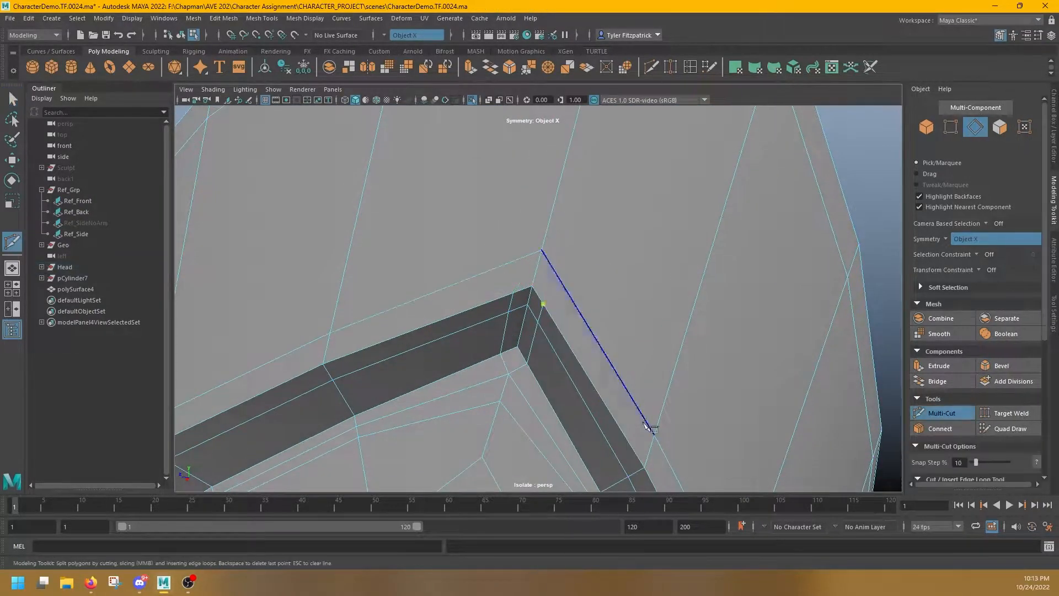
# Step: Try to rework the edges at the flared rim's pointed corner with Multi-Cut
pyautogui.click(562, 283)
pyautogui.scroll(-3, 561, 284)
pyautogui.keyDown('alt'); pyautogui.moveTo(561, 284); pyautogui.dragTo(513, 329, button='middle'); pyautogui.keyUp('alt')
pyautogui.keyDown('alt'); pyautogui.moveTo(650, 190); pyautogui.dragTo(538, 246); pyautogui.keyUp('alt')
pyautogui.hotkey('ctrl', 'z')
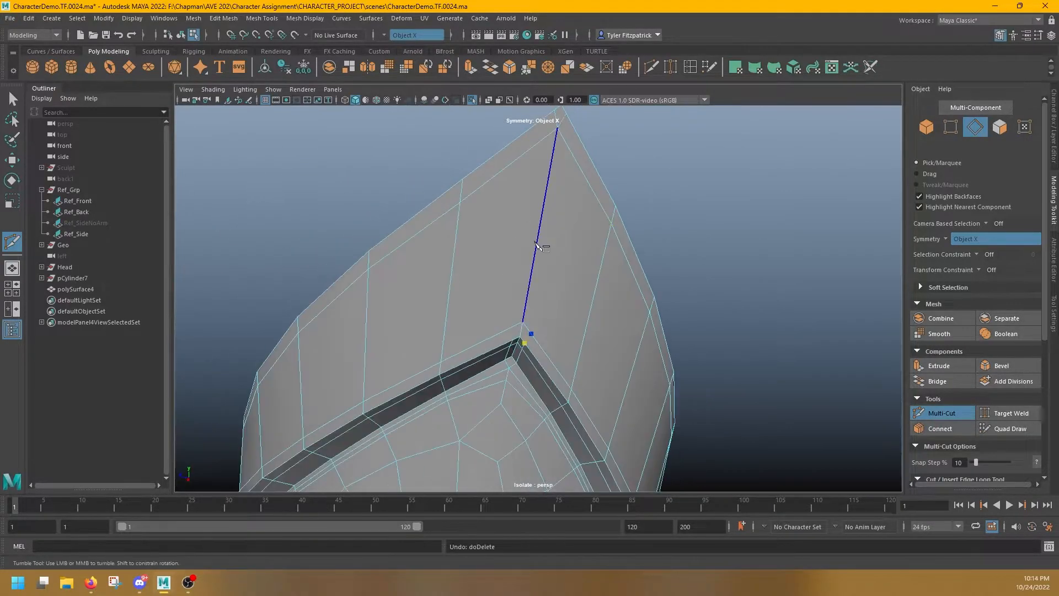
pyautogui.hotkey('ctrl', 'z')
pyautogui.hotkey('ctrl', 'z')
pyautogui.hotkey('ctrl', 'z')
pyautogui.hotkey('ctrl', 'z')
# Step: Check the bracer's pointed corner in smooth preview and select the edge running from the corner to the tip
pyautogui.keyDown('alt'); pyautogui.moveTo(591, 270); pyautogui.dragTo(719, 165); pyautogui.keyUp('alt')
pyautogui.scroll(4, 553, 341)
pyautogui.scroll(-5, 528, 341)
pyautogui.press('3')
pyautogui.click(718, 165)
pyautogui.click(520, 227)
pyautogui.press('r')
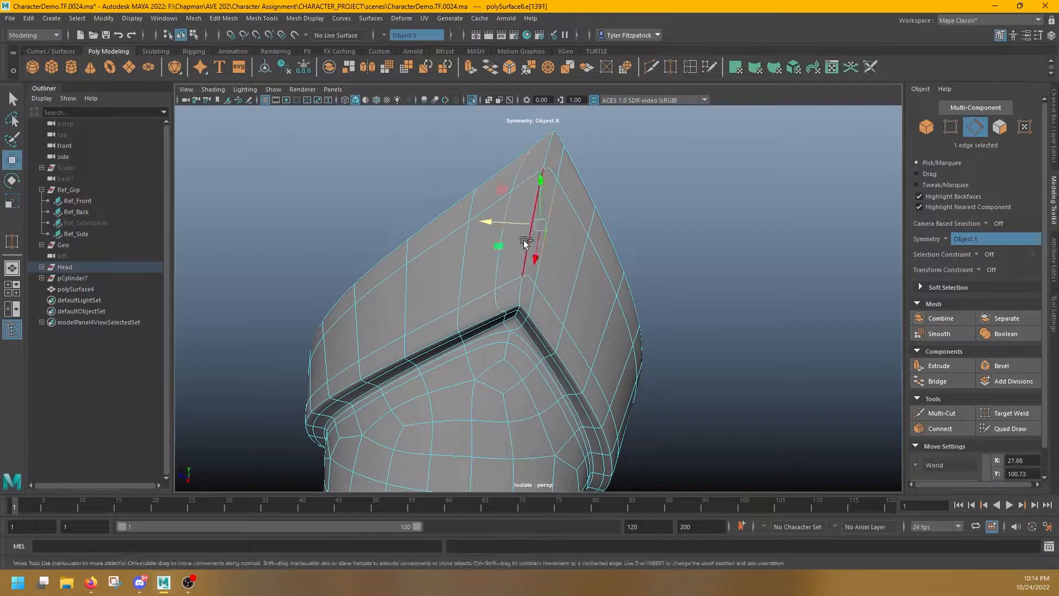
pyautogui.press('1')
pyautogui.click(466, 241)
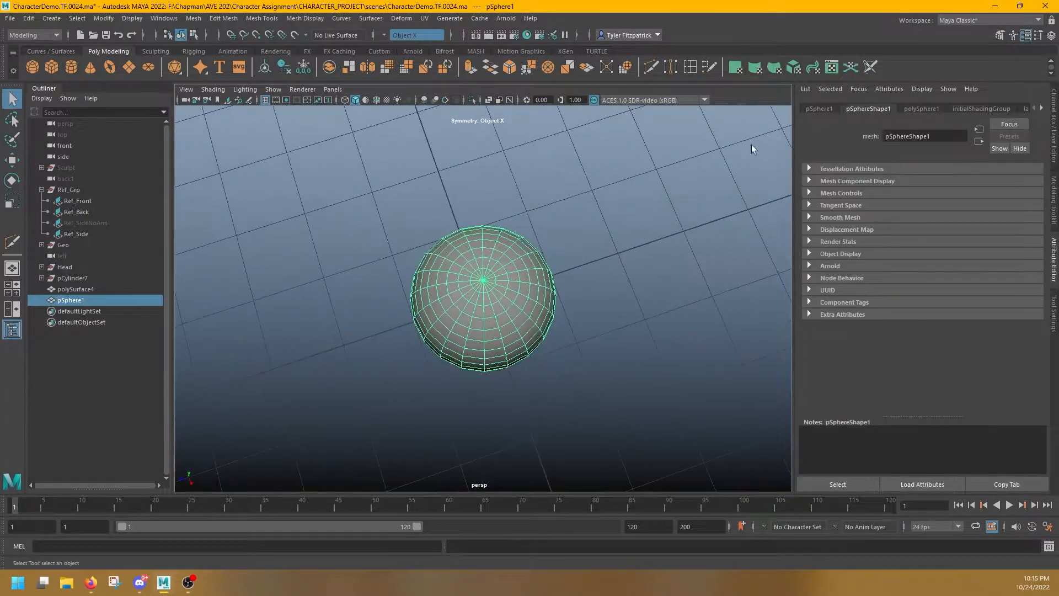
# Step: Widen the extruded brim around the hemisphere's open base by increasing the extrusion offset
pyautogui.click(1042, 112)
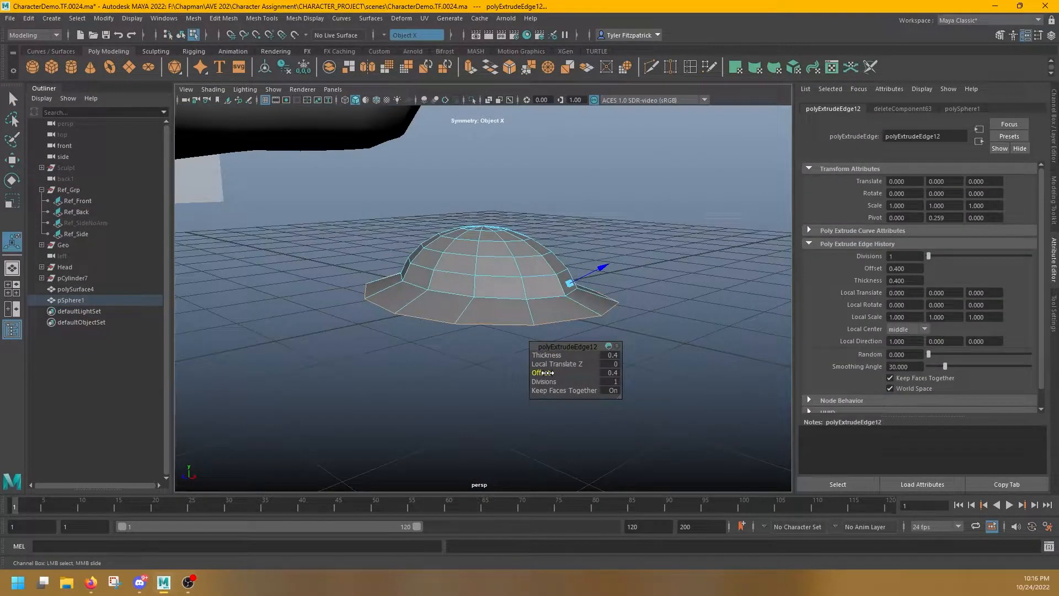
pyautogui.moveTo(548, 373); pyautogui.dragTo(585, 373)
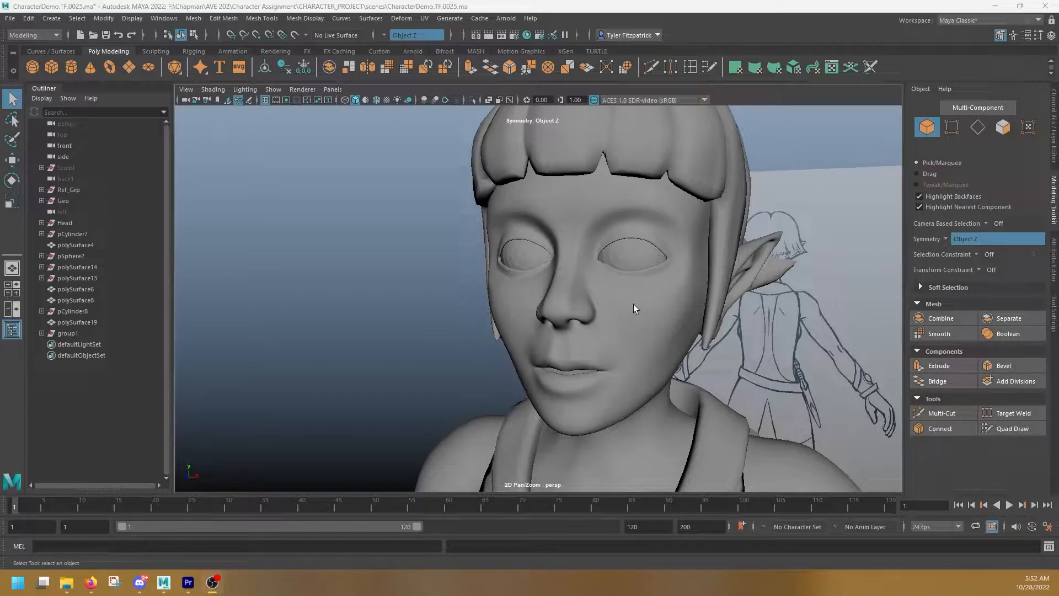
# Step: Select the head mesh in the front view, make it a live surface and set the symmetry to World X
pyautogui.moveTo(740, 277)
pyautogui.keyDown('alt'); pyautogui.mouseDown()
pyautogui.moveTo(734, 290)
pyautogui.moveTo(750, 285)
pyautogui.mouseUp(); pyautogui.keyUp('alt')
pyautogui.keyDown('alt'); pyautogui.moveTo(758, 252); pyautogui.dragTo(736, 290, button='middle'); pyautogui.keyUp('alt')
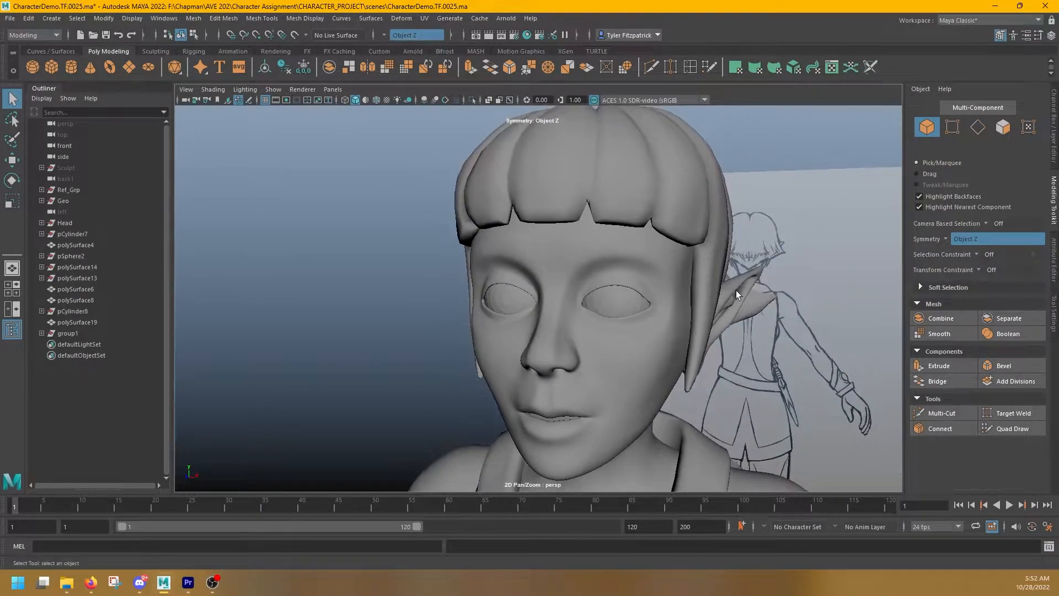
pyautogui.press('space')
pyautogui.press('space')
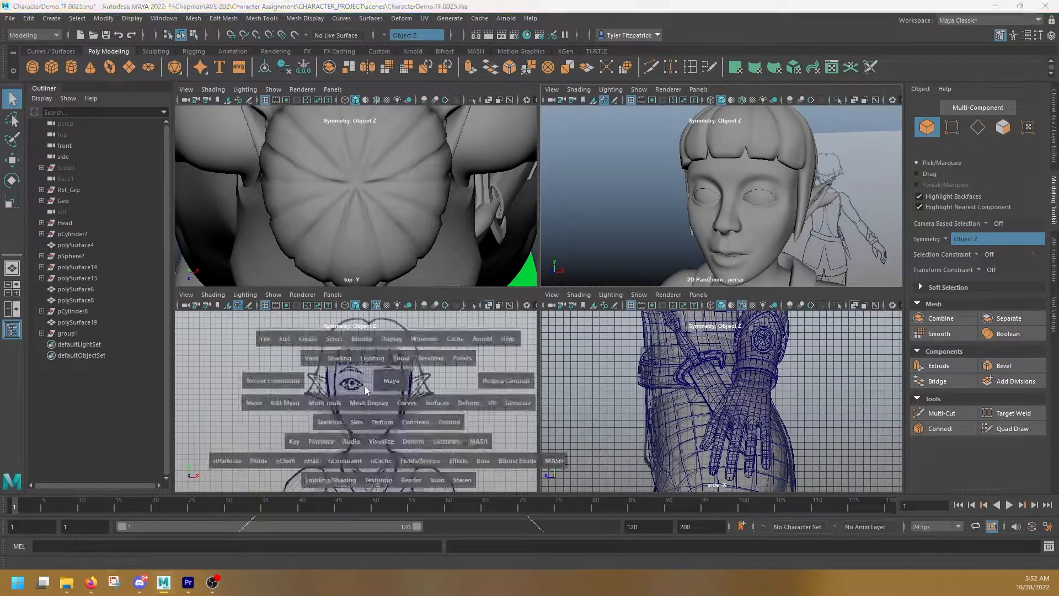
pyautogui.scroll(5, 574, 226)
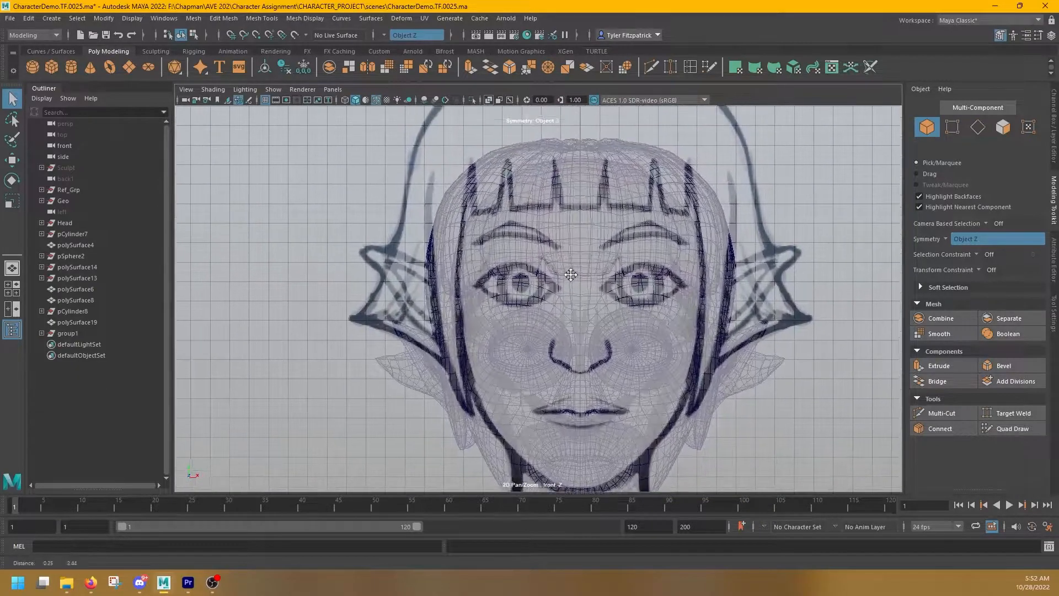
pyautogui.keyDown('alt'); pyautogui.moveTo(606, 299); pyautogui.dragTo(590, 278, button='middle'); pyautogui.keyUp('alt')
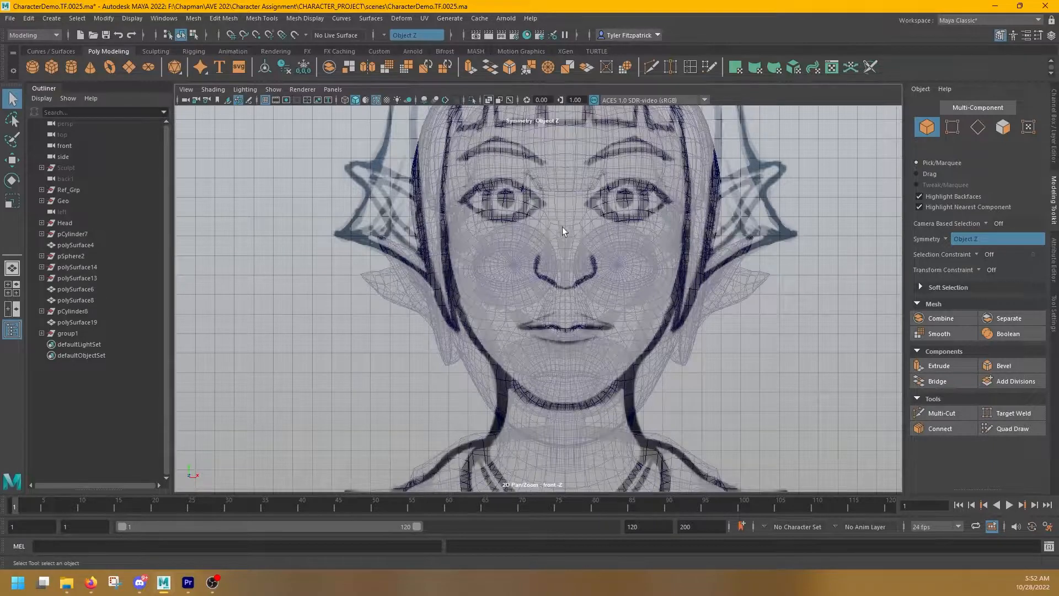
pyautogui.keyDown('alt'); pyautogui.moveTo(564, 227); pyautogui.dragTo(567, 299, button='middle'); pyautogui.keyUp('alt')
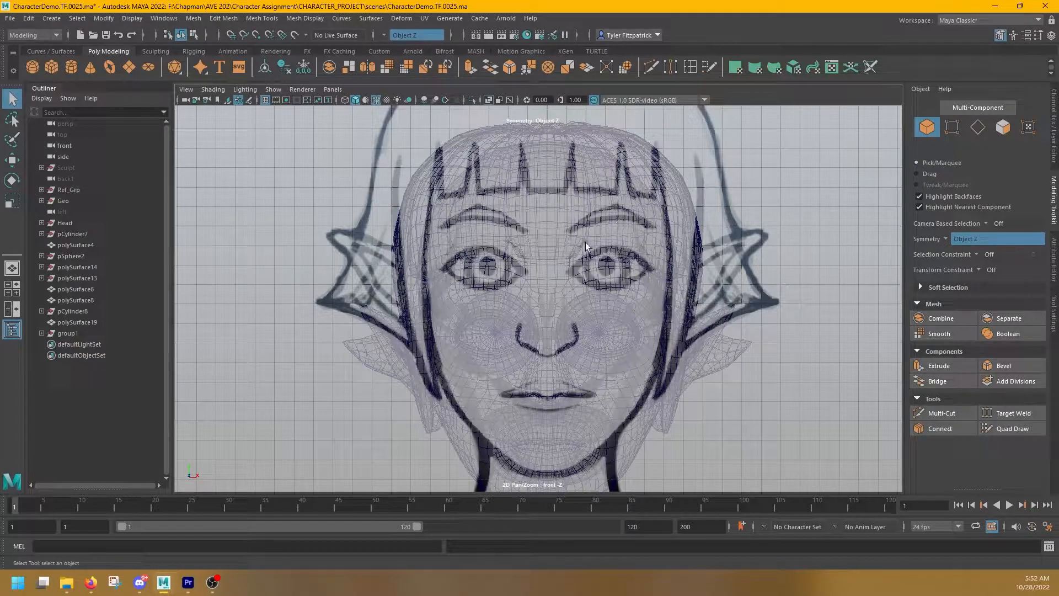
pyautogui.click(578, 285)
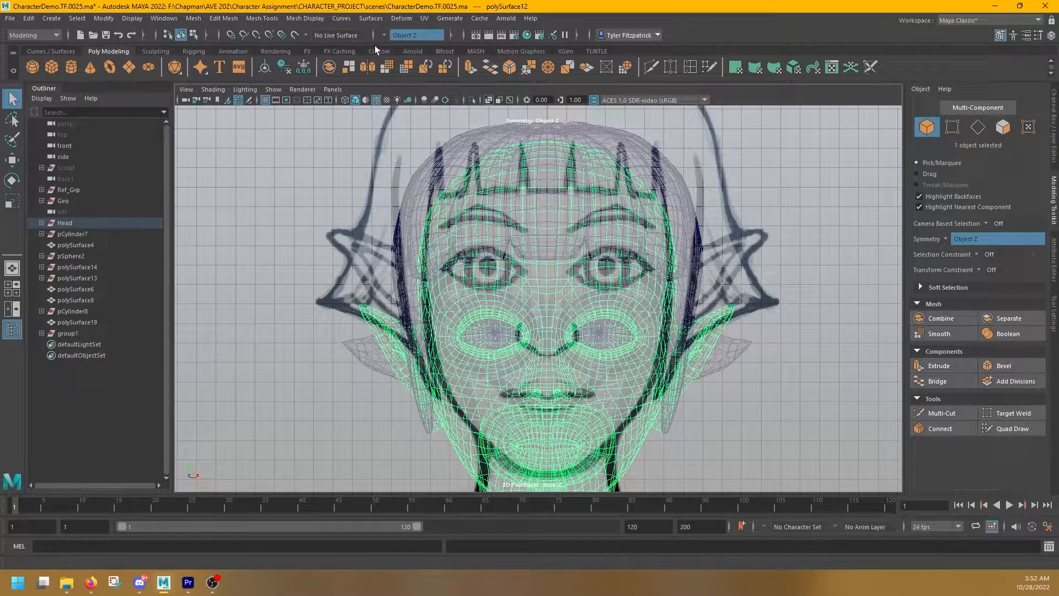
pyautogui.click(294, 35)
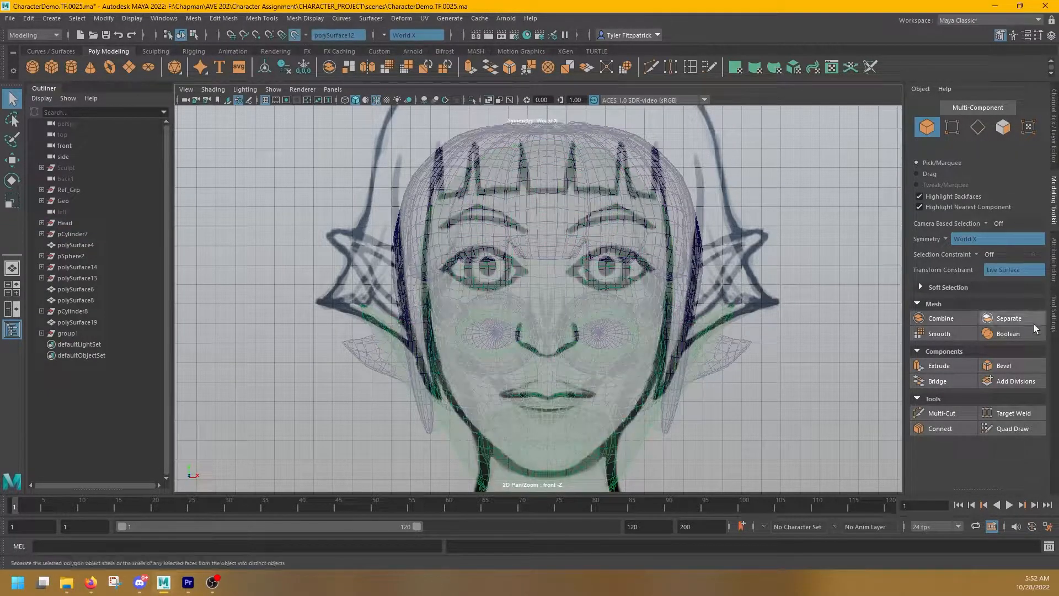
# Step: Place mirrored Quad Draw points on the head to outline the eyebrows
pyautogui.click(1008, 428)
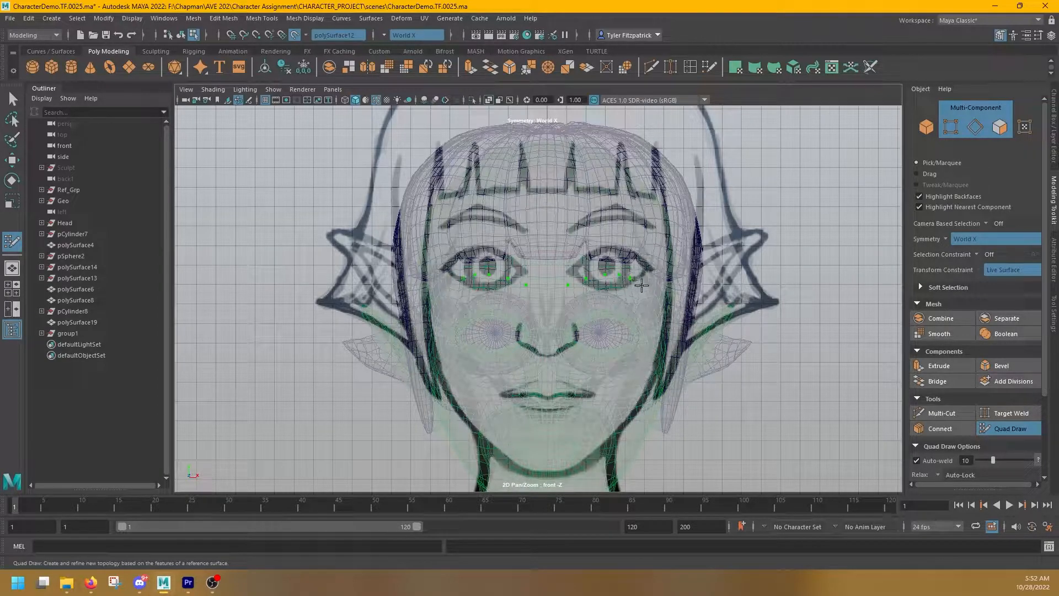
pyautogui.middleClick(628, 274)
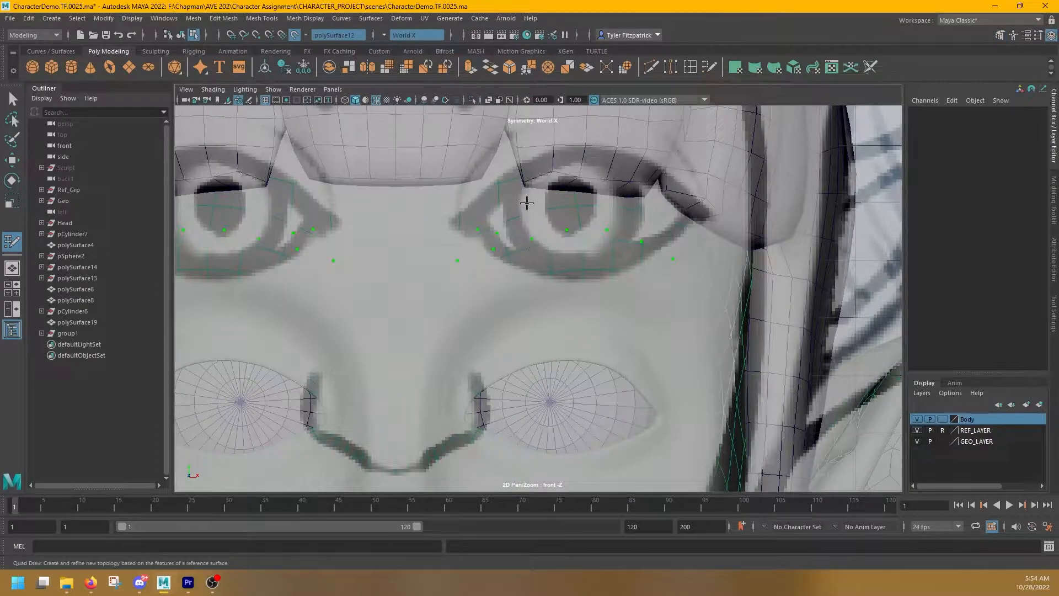
pyautogui.click(524, 220)
pyautogui.click(607, 207)
# Step: Hide REF_LAYER to view the eyebrow points on the head without the reference drawing
pyautogui.keyDown('alt'); pyautogui.moveTo(726, 185); pyautogui.dragTo(711, 192, button='middle'); pyautogui.keyUp('alt')
pyautogui.keyDown('alt'); pyautogui.moveTo(711, 191); pyautogui.dragTo(553, 197, button='right'); pyautogui.keyUp('alt')
pyautogui.keyDown('alt'); pyautogui.moveTo(552, 198); pyautogui.dragTo(595, 147, button='middle'); pyautogui.keyUp('alt')
pyautogui.keyDown('alt'); pyautogui.moveTo(661, 151); pyautogui.dragTo(622, 232, button='middle'); pyautogui.keyUp('alt')
pyautogui.keyDown('alt'); pyautogui.moveTo(607, 240); pyautogui.dragTo(900, 187, button='right'); pyautogui.keyUp('alt')
pyautogui.keyDown('alt'); pyautogui.moveTo(615, 211); pyautogui.dragTo(640, 210, button='middle'); pyautogui.keyUp('alt')
pyautogui.keyDown('alt'); pyautogui.moveTo(640, 210); pyautogui.dragTo(714, 203, button='right'); pyautogui.keyUp('alt')
pyautogui.keyDown('alt'); pyautogui.moveTo(700, 203); pyautogui.dragTo(657, 262, button='middle'); pyautogui.keyUp('alt')
pyautogui.keyDown('alt'); pyautogui.moveTo(656, 263); pyautogui.dragTo(729, 249, button='right'); pyautogui.keyUp('alt')
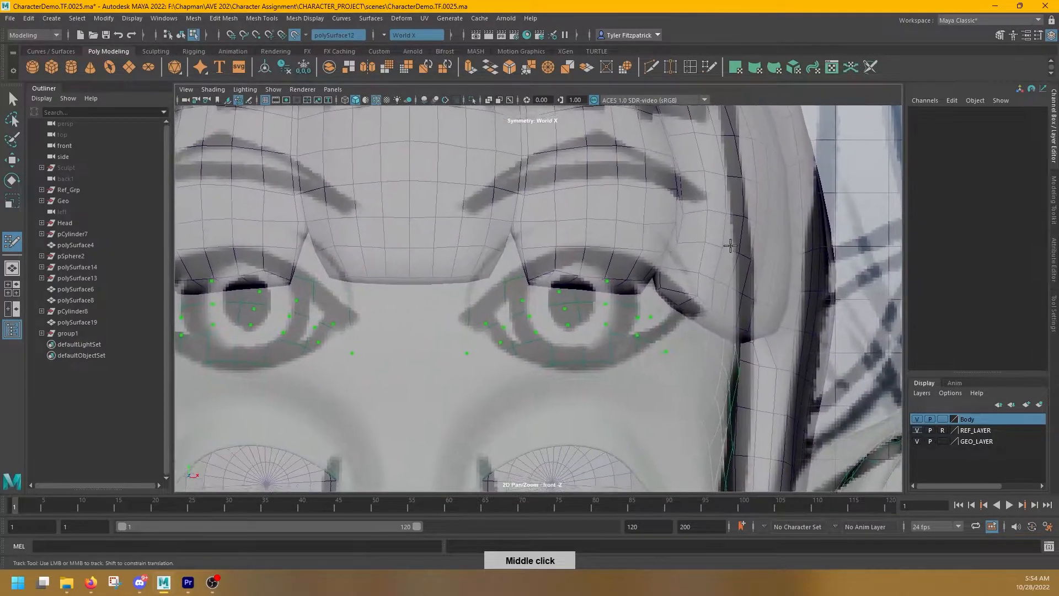
pyautogui.keyDown('alt'); pyautogui.moveTo(728, 249); pyautogui.dragTo(750, 154, button='middle'); pyautogui.keyUp('alt')
pyautogui.click(916, 430)
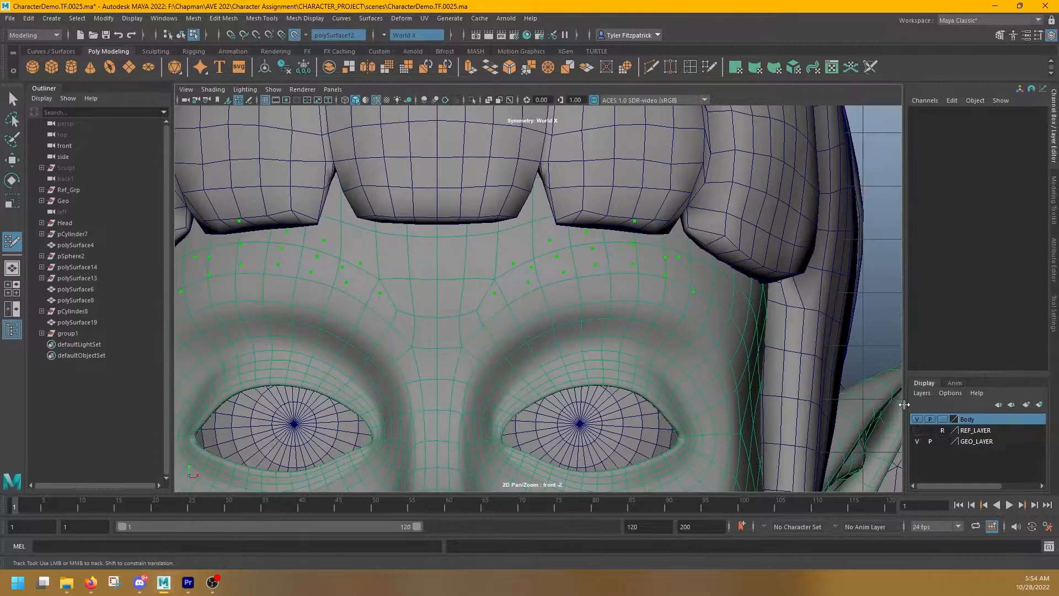
# Step: Fill the Quad Draw points with mirrored quads from each eyebrow's inner end to the arch, correcting the wrongly filled face
pyautogui.keyDown('shift'); pyautogui.click(521, 275); pyautogui.keyUp('shift')
pyautogui.keyDown('shift'); pyautogui.click(543, 254); pyautogui.keyUp('shift')
pyautogui.keyDown('shift'); pyautogui.click(547, 266); pyautogui.keyUp('shift')
pyautogui.keyDown('shift'); pyautogui.click(577, 254); pyautogui.keyUp('shift')
pyautogui.keyDown('shift'); pyautogui.click(609, 243); pyautogui.keyUp('shift')
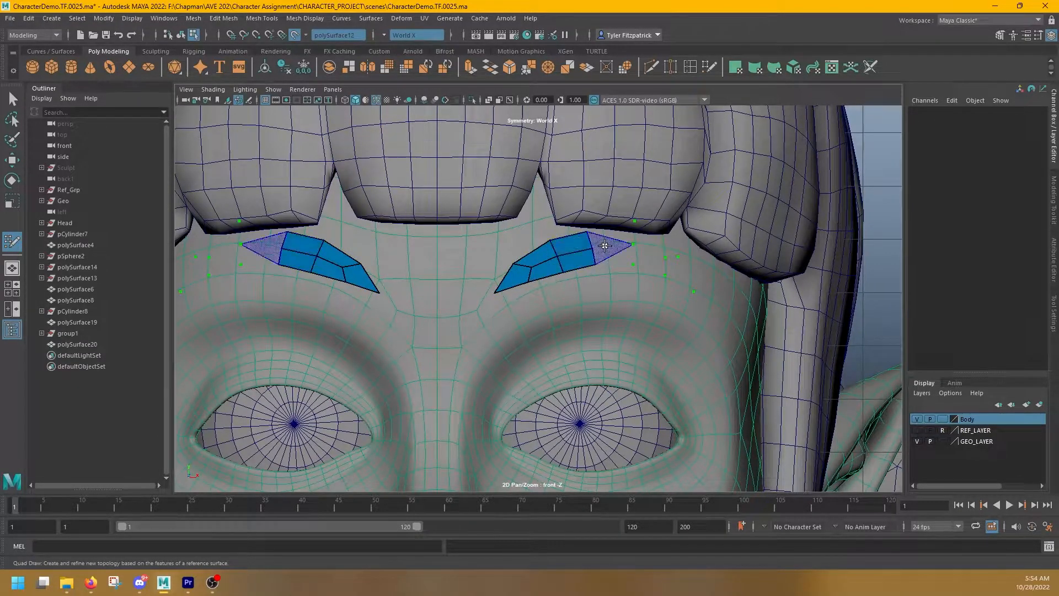
pyautogui.hotkey('ctrl', 'z')
pyautogui.keyDown('shift'); pyautogui.click(616, 234); pyautogui.keyUp('shift')
pyautogui.keyDown('shift'); pyautogui.click(621, 255); pyautogui.keyUp('shift')
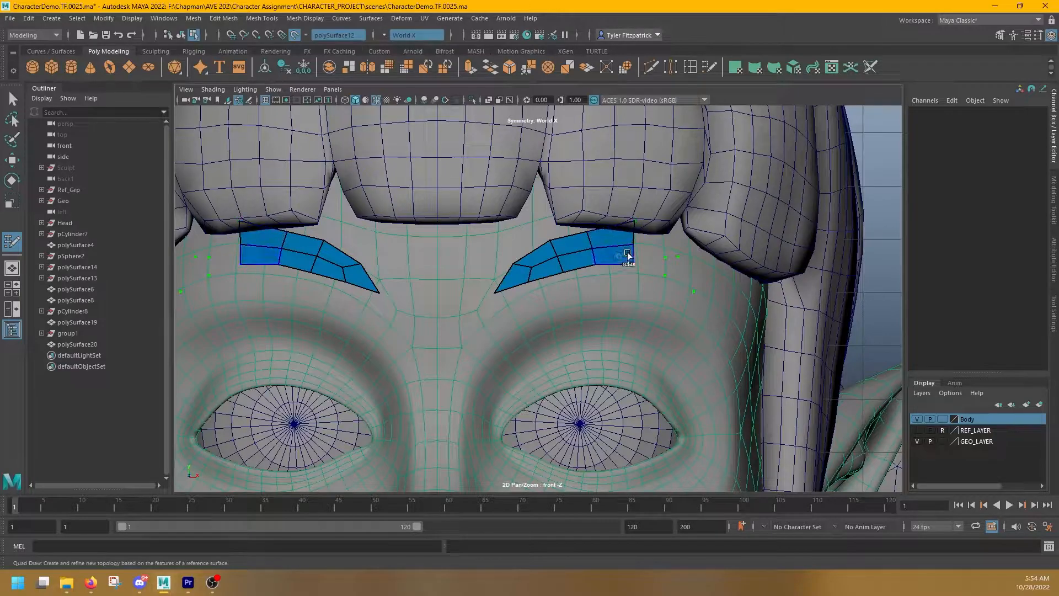
# Step: Fill the remaining outer points with quads to complete the tapered outer ends of both eyebrows
pyautogui.keyDown('shift'); pyautogui.click(652, 238); pyautogui.keyUp('shift')
pyautogui.keyDown('shift'); pyautogui.click(657, 262); pyautogui.keyUp('shift')
pyautogui.hotkey('ctrl', 'z')
pyautogui.keyDown('shift'); pyautogui.click(655, 261); pyautogui.keyUp('shift')
pyautogui.keyDown('shift'); pyautogui.click(673, 269); pyautogui.keyUp('shift')
# Step: In the perspective view, pull the eyebrow's lower vertices downward to reshape its bottom edge over the brow
pyautogui.keyDown('alt'); pyautogui.moveTo(678, 269); pyautogui.dragTo(823, 130, button='right'); pyautogui.keyUp('alt')
pyautogui.keyDown('alt'); pyautogui.moveTo(822, 130); pyautogui.dragTo(827, 132, button='middle'); pyautogui.keyUp('alt')
pyautogui.press('space')
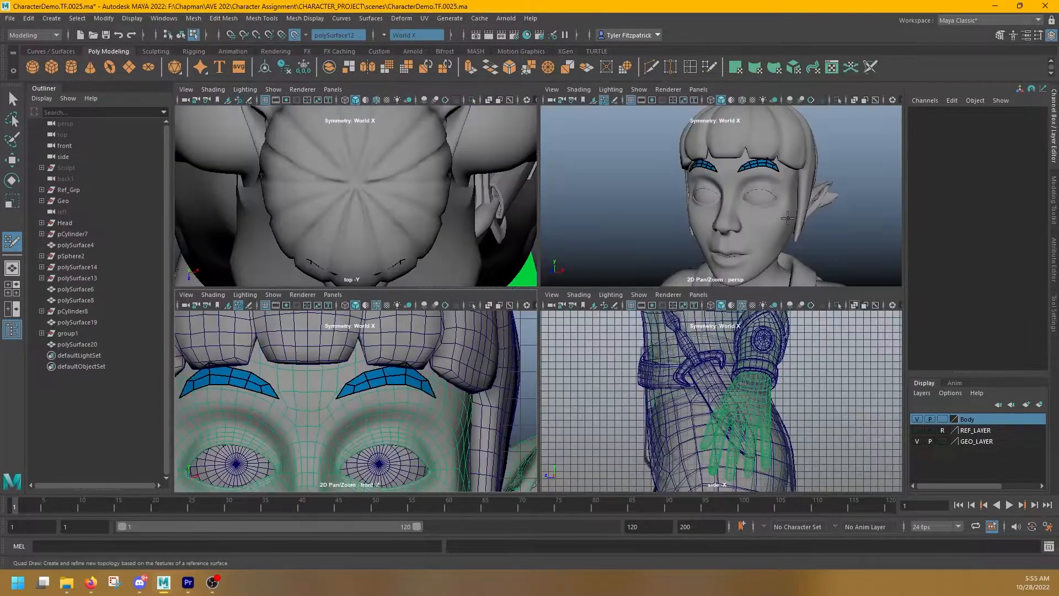
pyautogui.press('space')
pyautogui.moveTo(662, 203); pyautogui.dragTo(634, 248, button='middle')
pyautogui.keyDown('alt'); pyautogui.moveTo(634, 248); pyautogui.dragTo(590, 237); pyautogui.keyUp('alt')
pyautogui.keyDown('alt'); pyautogui.moveTo(676, 220); pyautogui.dragTo(823, 214, button='right'); pyautogui.keyUp('alt')
pyautogui.keyDown('alt'); pyautogui.moveTo(823, 213); pyautogui.dragTo(592, 257, button='middle'); pyautogui.keyUp('alt')
pyautogui.moveTo(587, 256); pyautogui.dragTo(582, 279)
pyautogui.moveTo(643, 243); pyautogui.dragTo(638, 263)
pyautogui.moveTo(715, 246); pyautogui.dragTo(708, 264)
pyautogui.moveTo(757, 271); pyautogui.dragTo(758, 287)
# Step: Shift the eyebrow's remaining row of vertices downward, relax the mesh and adjust the inner tip
pyautogui.moveTo(743, 239); pyautogui.dragTo(735, 251)
pyautogui.moveTo(700, 217); pyautogui.dragTo(695, 228)
pyautogui.moveTo(653, 217)
pyautogui.mouseDown()
pyautogui.moveTo(654, 229)
pyautogui.moveTo(616, 241)
pyautogui.mouseUp()
pyautogui.moveTo(662, 248)
pyautogui.keyDown('shift'); pyautogui.mouseDown()
pyautogui.moveTo(609, 271)
pyautogui.moveTo(689, 257)
pyautogui.mouseUp(); pyautogui.keyUp('shift')
pyautogui.keyDown('alt'); pyautogui.moveTo(759, 220); pyautogui.dragTo(766, 173); pyautogui.keyUp('alt')
pyautogui.moveTo(564, 233); pyautogui.dragTo(562, 237)
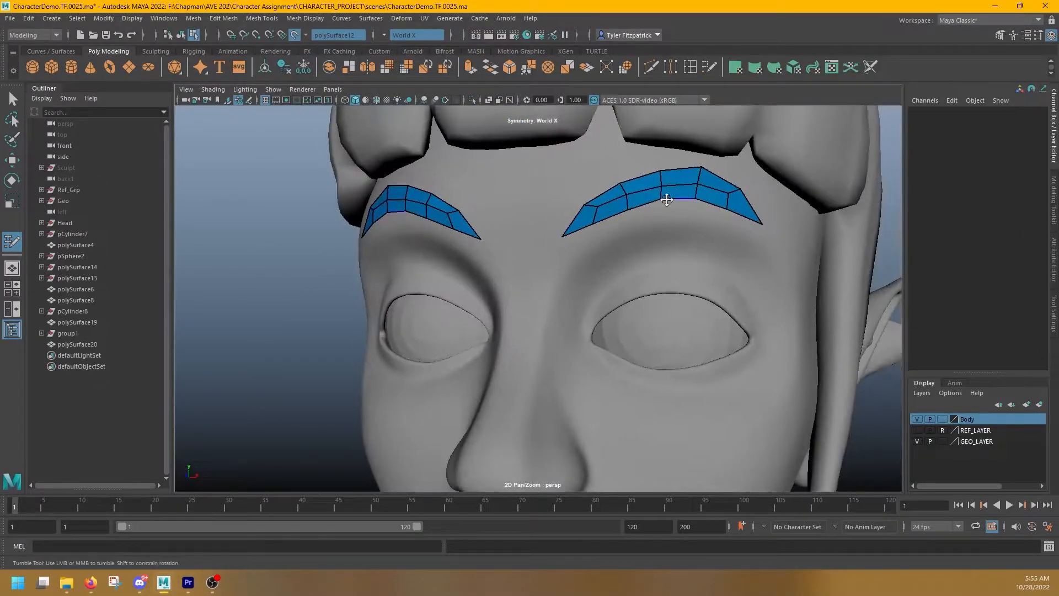
# Step: Delete the pointed inner tip of the eyebrow and reshape the end into a narrow blunt edge
pyautogui.keyDown('alt'); pyautogui.moveTo(768, 229); pyautogui.dragTo(786, 242); pyautogui.keyUp('alt')
pyautogui.keyDown('alt'); pyautogui.moveTo(786, 243); pyautogui.dragTo(822, 248, button='right'); pyautogui.keyUp('alt')
pyautogui.keyDown('alt'); pyautogui.moveTo(772, 220); pyautogui.dragTo(634, 330, button='middle'); pyautogui.keyUp('alt')
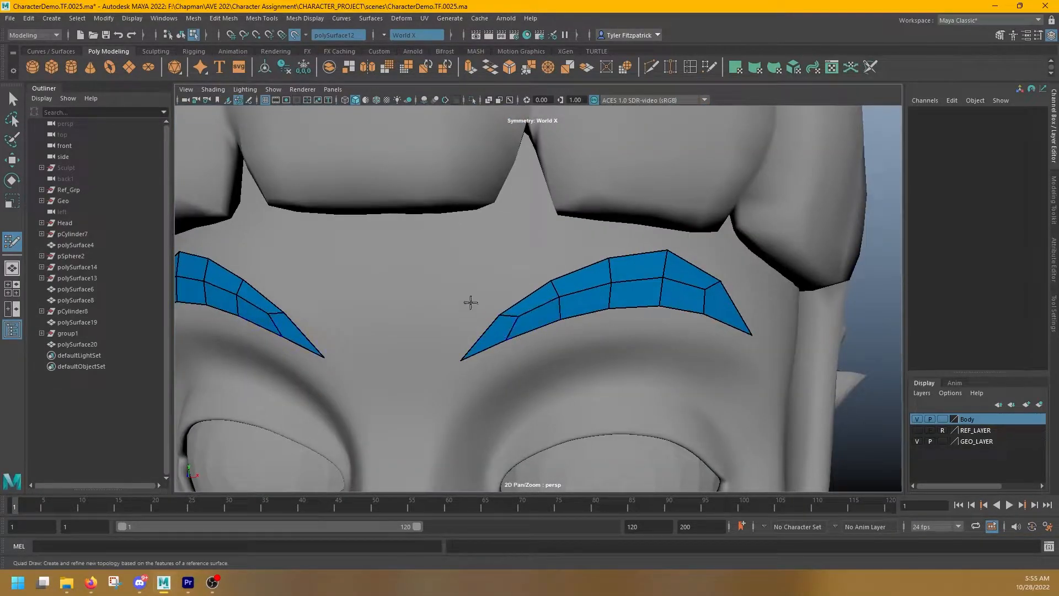
pyautogui.keyDown('ctrl'); pyautogui.keyDown('shift'); pyautogui.click(490, 339); pyautogui.keyUp('shift'); pyautogui.keyUp('ctrl')
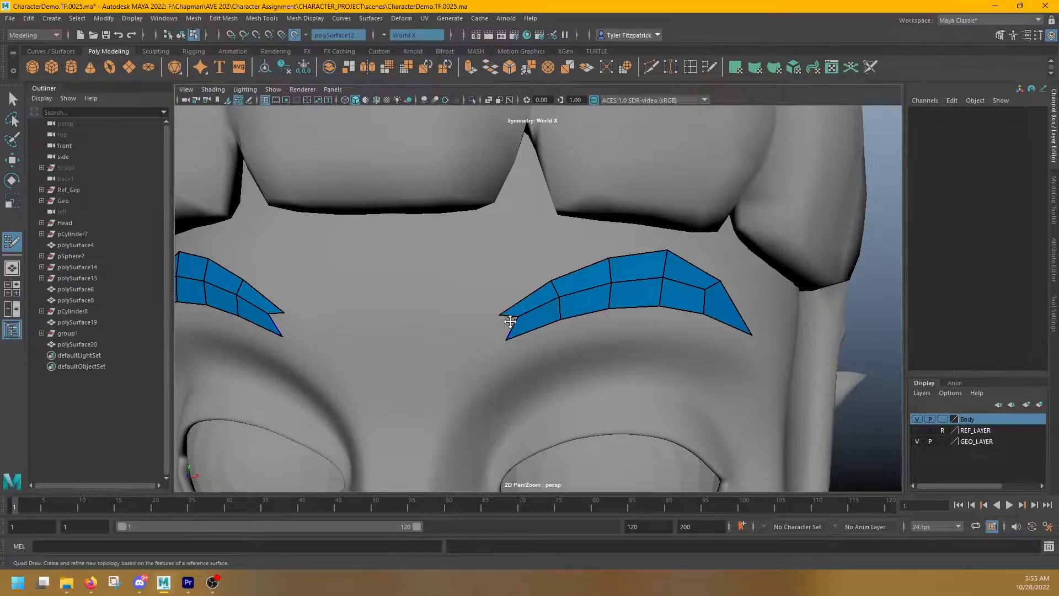
pyautogui.moveTo(511, 320); pyautogui.dragTo(490, 349)
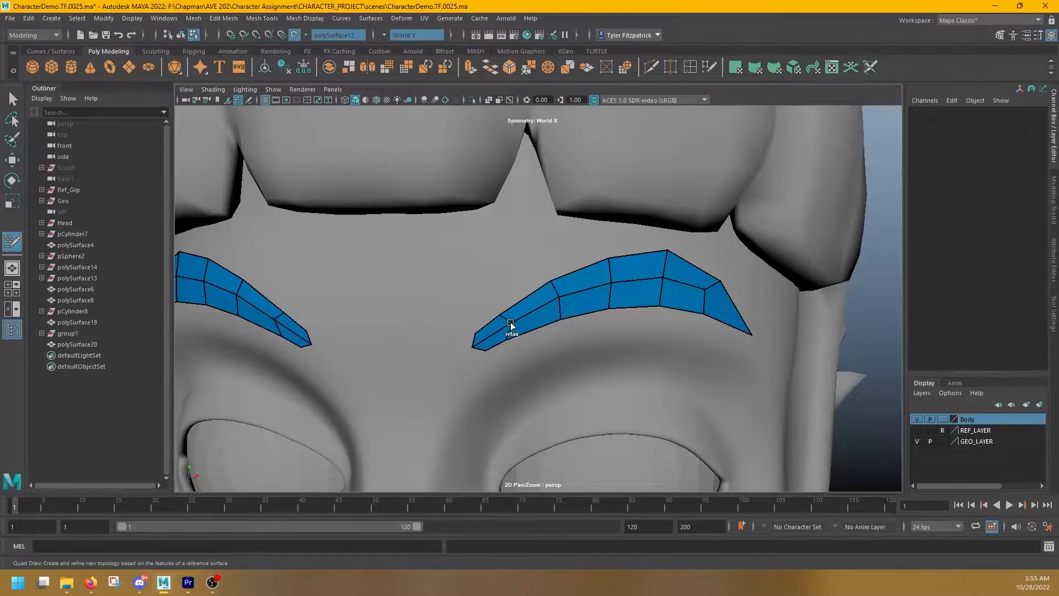
# Step: Delete the pointed outer tip, reshape that end into a blunt edge and raise the eyebrow's peak vertex slightly
pyautogui.keyDown('ctrl'); pyautogui.keyDown('shift'); pyautogui.click(726, 310); pyautogui.keyUp('shift'); pyautogui.keyUp('ctrl')
pyautogui.hotkey('ctrl', 'z')
pyautogui.keyDown('ctrl'); pyautogui.keyDown('shift'); pyautogui.click(725, 316); pyautogui.keyUp('shift'); pyautogui.keyUp('ctrl')
pyautogui.moveTo(710, 291)
pyautogui.keyDown('ctrl'); pyautogui.mouseDown()
pyautogui.moveTo(735, 307)
pyautogui.moveTo(740, 333)
pyautogui.moveTo(721, 316)
pyautogui.moveTo(736, 310)
pyautogui.moveTo(746, 330)
pyautogui.mouseUp(); pyautogui.keyUp('ctrl')
pyautogui.moveTo(667, 251); pyautogui.dragTo(661, 245)
# Step: Insert five edge loops across the eyebrow, spaced between the existing edges from the inner end past the arch
pyautogui.keyDown('ctrl'); pyautogui.click(639, 280); pyautogui.keyUp('ctrl')
pyautogui.keyDown('ctrl'); pyautogui.click(685, 267); pyautogui.keyUp('ctrl')
pyautogui.keyDown('ctrl'); pyautogui.click(584, 290); pyautogui.keyUp('ctrl')
pyautogui.keyDown('ctrl'); pyautogui.click(527, 313); pyautogui.keyUp('ctrl')
pyautogui.keyDown('ctrl'); pyautogui.click(494, 336); pyautogui.keyUp('ctrl')
# Step: Relax the eyebrow's vertices along its inner half, outer tail and lower edge to even out the curve
pyautogui.keyDown('shift'); pyautogui.moveTo(496, 319); pyautogui.dragTo(553, 278); pyautogui.keyUp('shift')
pyautogui.keyDown('shift'); pyautogui.moveTo(495, 340); pyautogui.dragTo(598, 284); pyautogui.keyUp('shift')
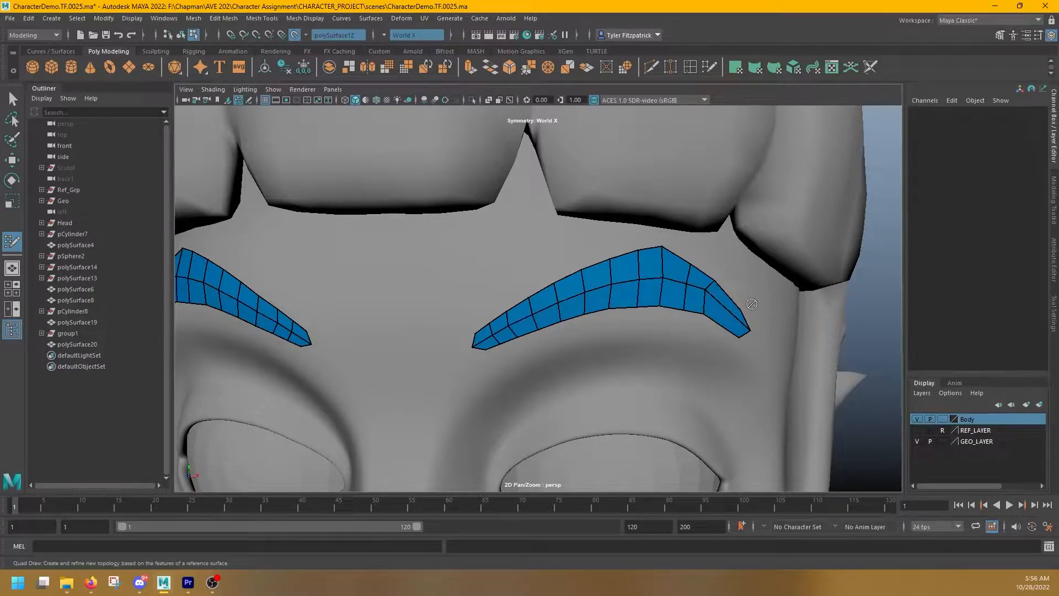
pyautogui.keyDown('shift'); pyautogui.moveTo(672, 281); pyautogui.dragTo(745, 284); pyautogui.keyUp('shift')
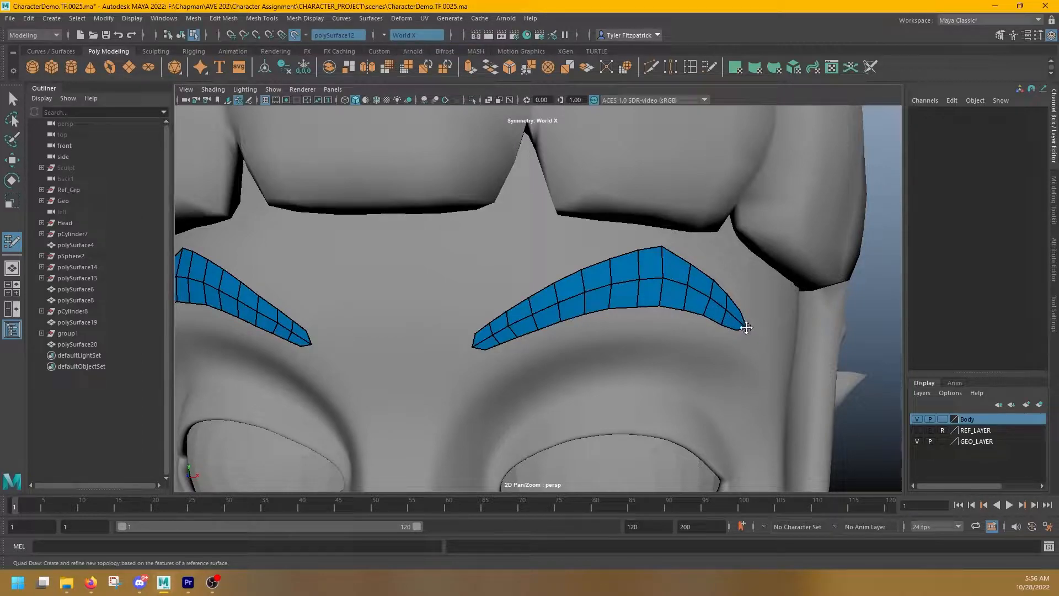
pyautogui.moveTo(710, 315)
pyautogui.keyDown('shift'); pyautogui.mouseDown()
pyautogui.moveTo(638, 302)
pyautogui.moveTo(481, 326)
pyautogui.moveTo(473, 339)
pyautogui.moveTo(489, 348)
pyautogui.moveTo(560, 303)
pyautogui.moveTo(609, 323)
pyautogui.mouseUp(); pyautogui.keyUp('shift')
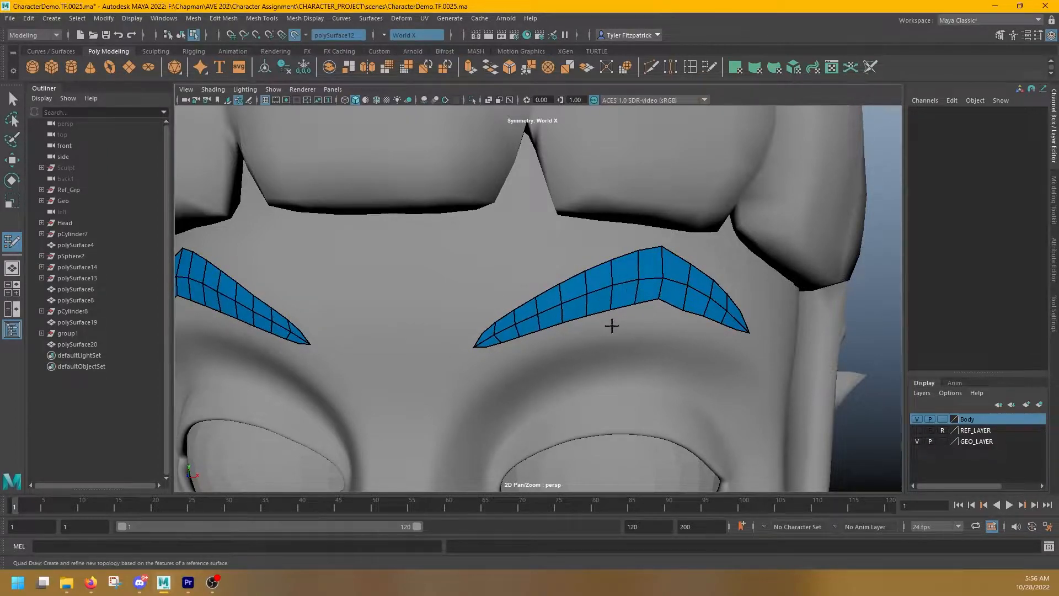
# Step: Compare the eyebrow shape with the reference drawing by showing REF_LAYER in the front view, and hide the layer again
pyautogui.keyDown('alt'); pyautogui.moveTo(716, 281); pyautogui.dragTo(645, 421, button='middle'); pyautogui.keyUp('alt')
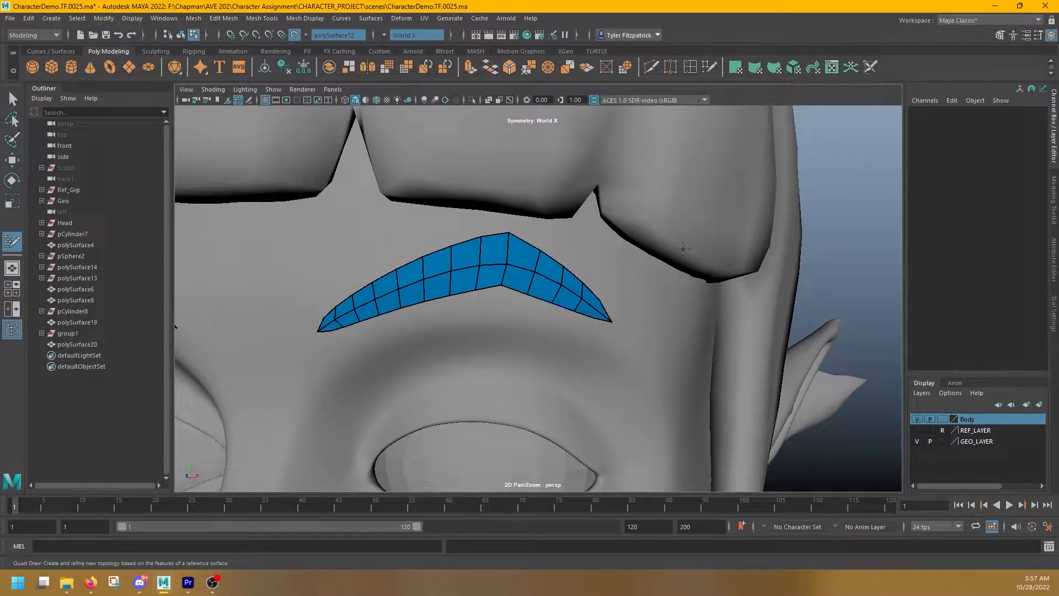
pyautogui.keyDown('alt'); pyautogui.moveTo(694, 251); pyautogui.dragTo(706, 243); pyautogui.keyUp('alt')
pyautogui.keyDown('alt'); pyautogui.moveTo(706, 242); pyautogui.dragTo(705, 229, button='middle'); pyautogui.keyUp('alt')
pyautogui.keyDown('alt'); pyautogui.moveTo(704, 229); pyautogui.dragTo(543, 250, button='right'); pyautogui.keyUp('alt')
pyautogui.keyDown('alt'); pyautogui.moveTo(544, 250); pyautogui.dragTo(548, 222, button='middle'); pyautogui.keyUp('alt')
pyautogui.scroll(-4, 787, 144)
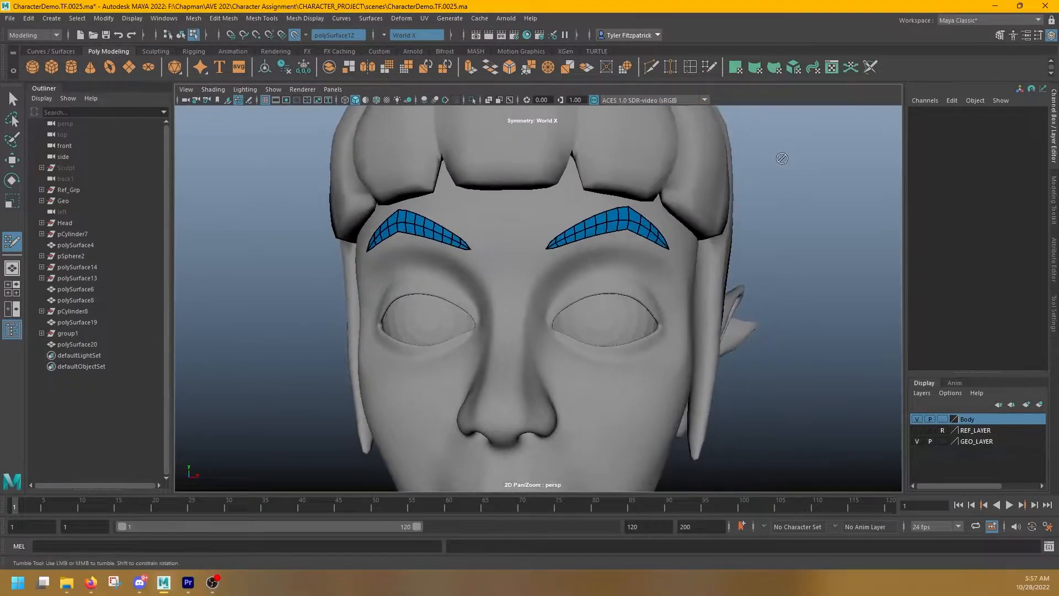
pyautogui.press('space')
pyautogui.press('space')
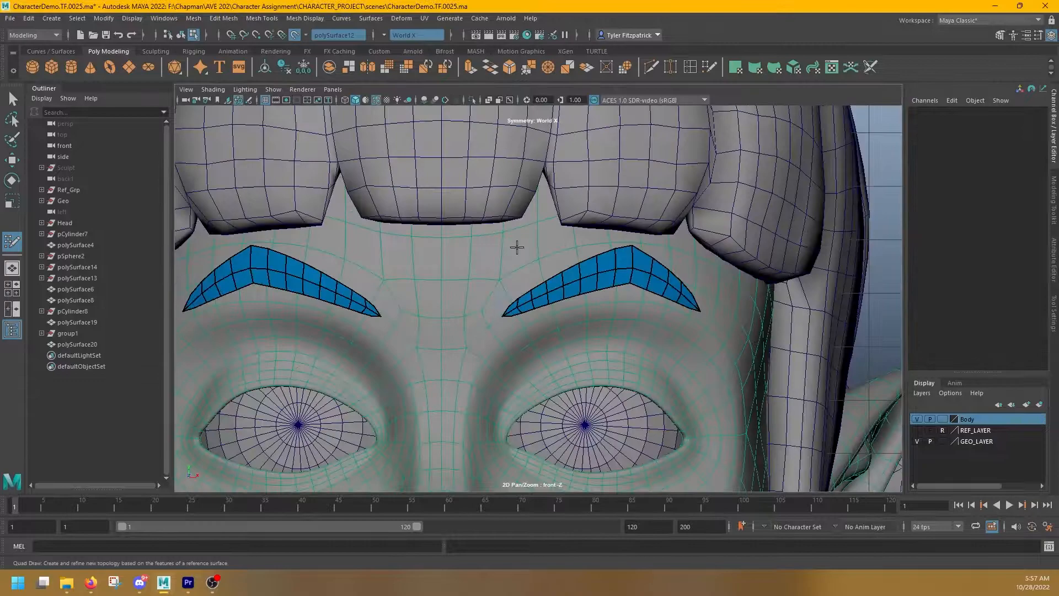
pyautogui.click(916, 430)
pyautogui.keyDown('alt'); pyautogui.moveTo(796, 401); pyautogui.dragTo(761, 386, button='right'); pyautogui.keyUp('alt')
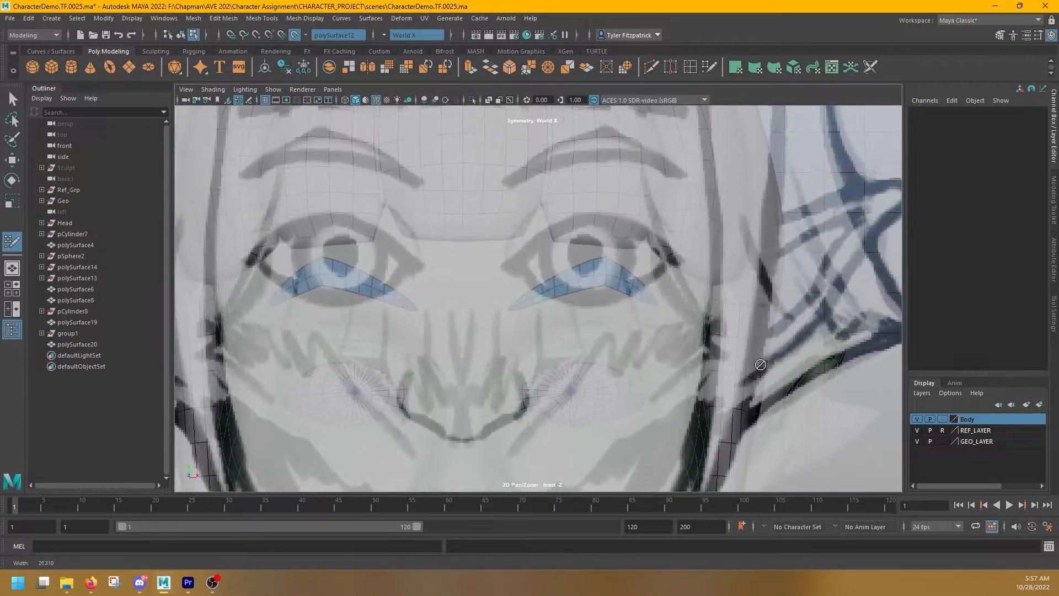
pyautogui.click(916, 430)
pyautogui.click(916, 441)
# Step: In the perspective view, extend the eyebrow's outer tail with new quads and relax the mesh along its length
pyautogui.press('space')
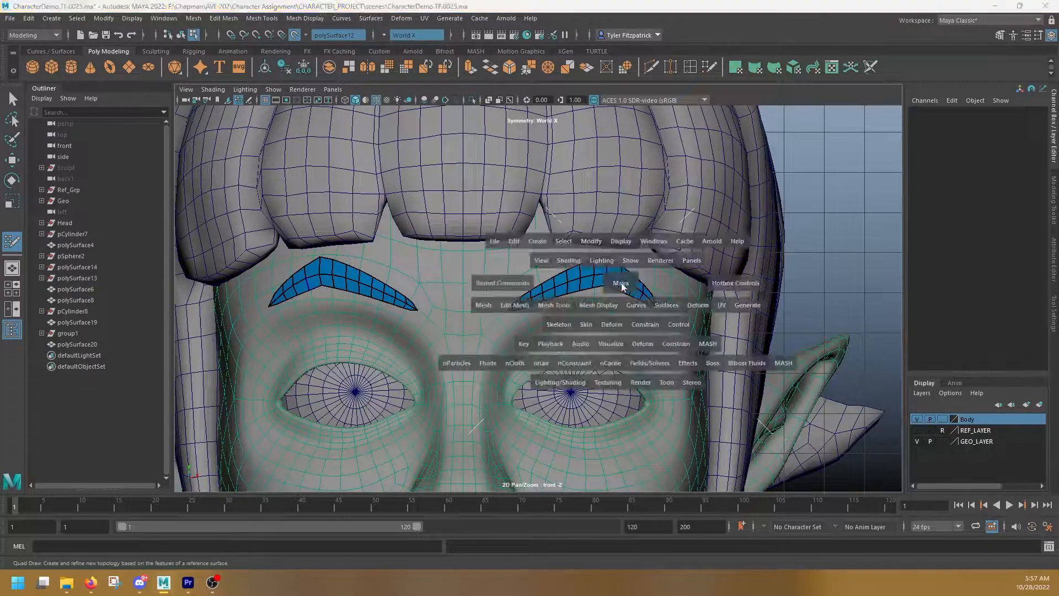
pyautogui.press('space')
pyautogui.keyDown('alt'); pyautogui.moveTo(709, 201); pyautogui.dragTo(637, 258); pyautogui.keyUp('alt')
pyautogui.keyDown('alt'); pyautogui.moveTo(638, 257); pyautogui.dragTo(619, 287, button='middle'); pyautogui.keyUp('alt')
pyautogui.scroll(5, 620, 287)
pyautogui.press('Tab')
pyautogui.moveTo(704, 263)
pyautogui.mouseDown()
pyautogui.moveTo(733, 278)
pyautogui.moveTo(688, 255)
pyautogui.mouseUp()
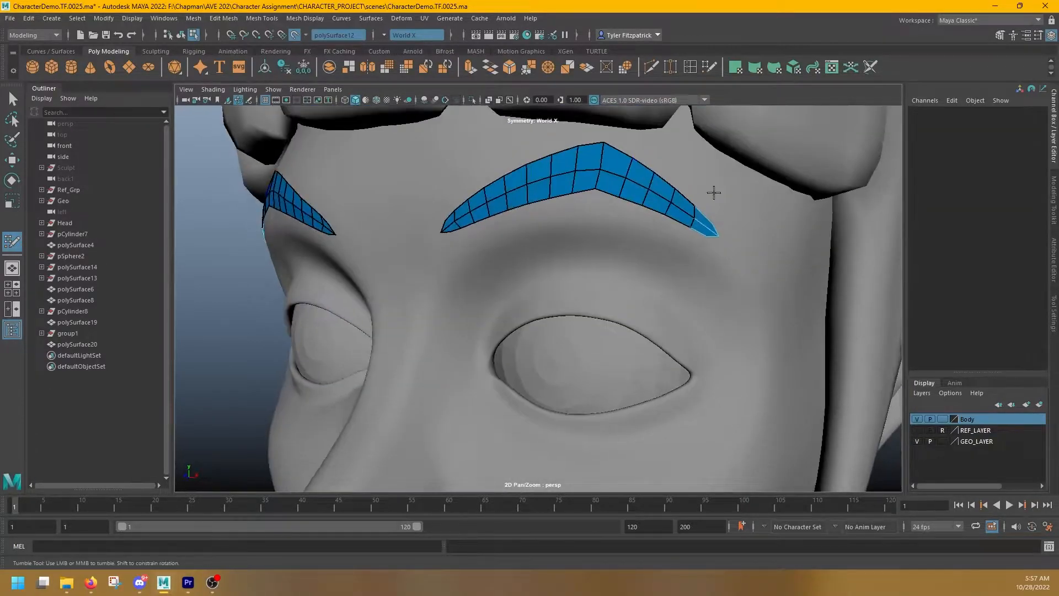
pyautogui.moveTo(551, 171)
pyautogui.keyDown('shift'); pyautogui.mouseDown()
pyautogui.moveTo(541, 158)
pyautogui.moveTo(732, 168)
pyautogui.moveTo(734, 253)
pyautogui.mouseUp(); pyautogui.keyUp('shift')
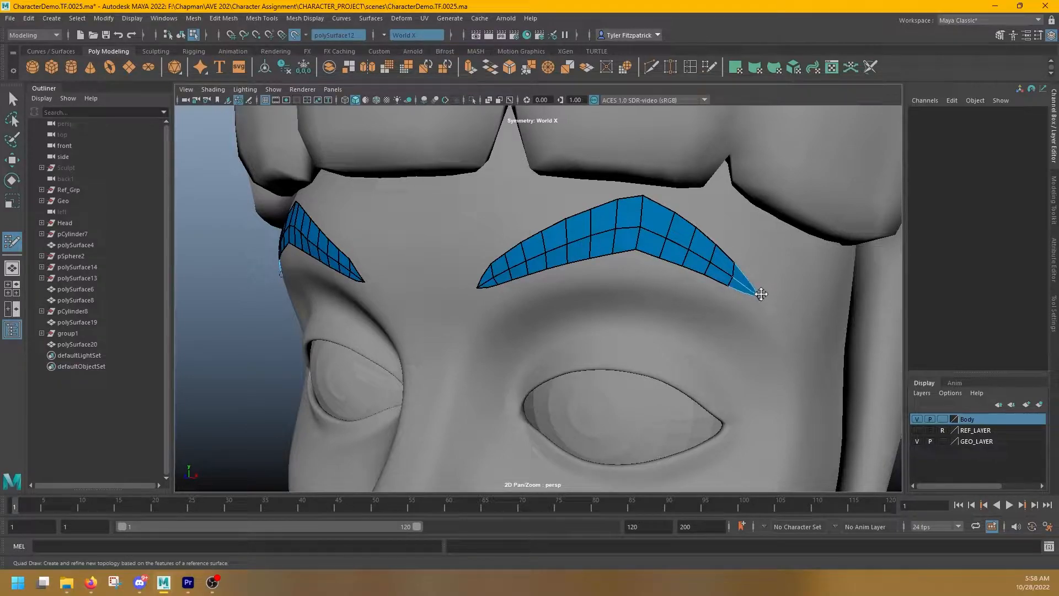
# Step: Undo the last edit, extend the eyebrow's inner end toward the nose and smooth the new quads into a taper
pyautogui.keyDown('alt'); pyautogui.moveTo(748, 282); pyautogui.dragTo(794, 243); pyautogui.keyUp('alt')
pyautogui.keyDown('alt'); pyautogui.moveTo(794, 243); pyautogui.dragTo(742, 242, button='right'); pyautogui.keyUp('alt')
pyautogui.keyDown('alt'); pyautogui.moveTo(742, 241); pyautogui.dragTo(721, 225, button='middle'); pyautogui.keyUp('alt')
pyautogui.keyDown('alt'); pyautogui.moveTo(721, 225); pyautogui.dragTo(676, 142, button='right'); pyautogui.keyUp('alt')
pyautogui.moveTo(776, 155)
pyautogui.keyDown('alt'); pyautogui.mouseDown()
pyautogui.moveTo(803, 163)
pyautogui.moveTo(797, 144)
pyautogui.moveTo(780, 153)
pyautogui.mouseUp(); pyautogui.keyUp('alt')
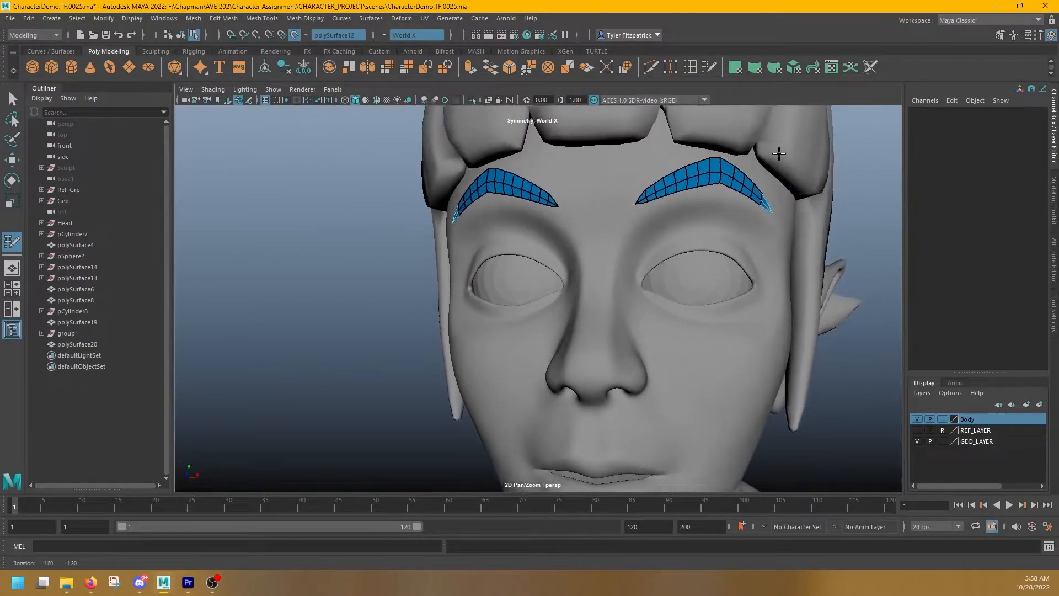
pyautogui.keyDown('alt'); pyautogui.moveTo(662, 191); pyautogui.dragTo(627, 227, button='middle'); pyautogui.keyUp('alt')
pyautogui.keyDown('alt'); pyautogui.moveTo(626, 227); pyautogui.dragTo(813, 149, button='right'); pyautogui.keyUp('alt')
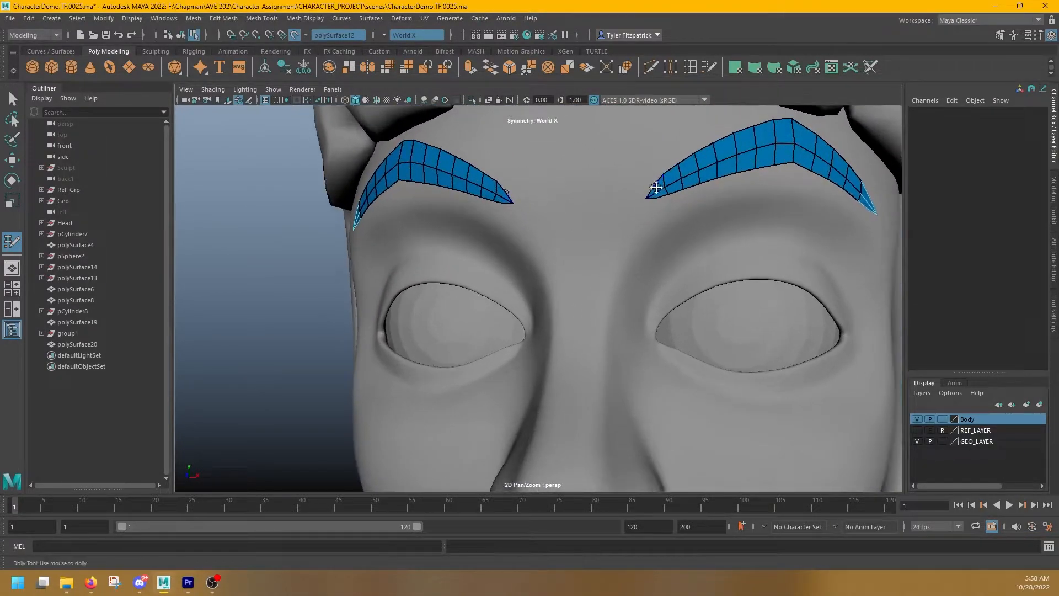
pyautogui.hotkey('ctrl', 'z')
pyautogui.moveTo(645, 197)
pyautogui.mouseDown()
pyautogui.moveTo(634, 210)
pyautogui.moveTo(670, 167)
pyautogui.mouseUp()
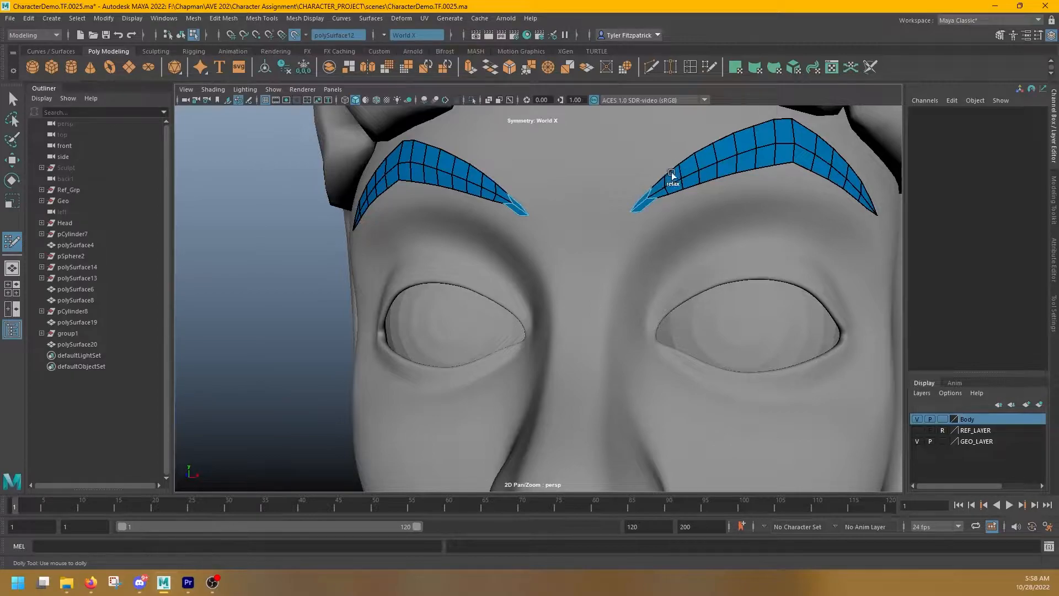
pyautogui.moveTo(652, 172); pyautogui.dragTo(715, 178, button='middle')
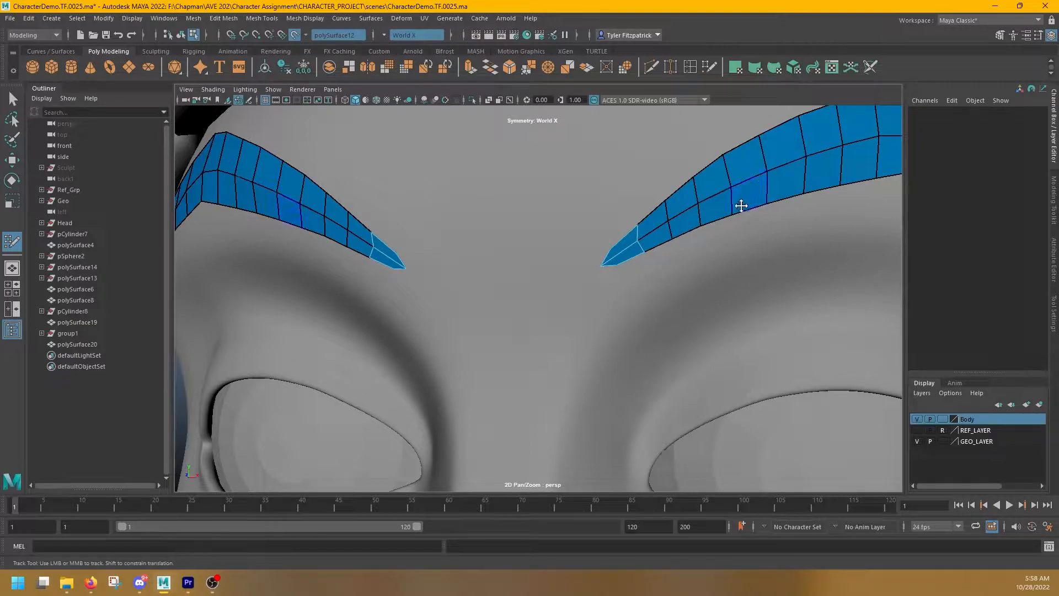
# Step: Undo the last eyebrow change and relax the mesh around the eyebrow's arch
pyautogui.moveTo(757, 241); pyautogui.dragTo(695, 188, button='middle')
pyautogui.scroll(-3, 616, 180)
pyautogui.keyDown('alt'); pyautogui.moveTo(616, 179); pyautogui.dragTo(490, 216); pyautogui.keyUp('alt')
pyautogui.scroll(-5, 551, 231)
pyautogui.keyDown('alt'); pyautogui.moveTo(601, 249); pyautogui.dragTo(583, 401, button='middle'); pyautogui.keyUp('alt')
pyautogui.scroll(6, 583, 401)
pyautogui.scroll(2, 583, 401)
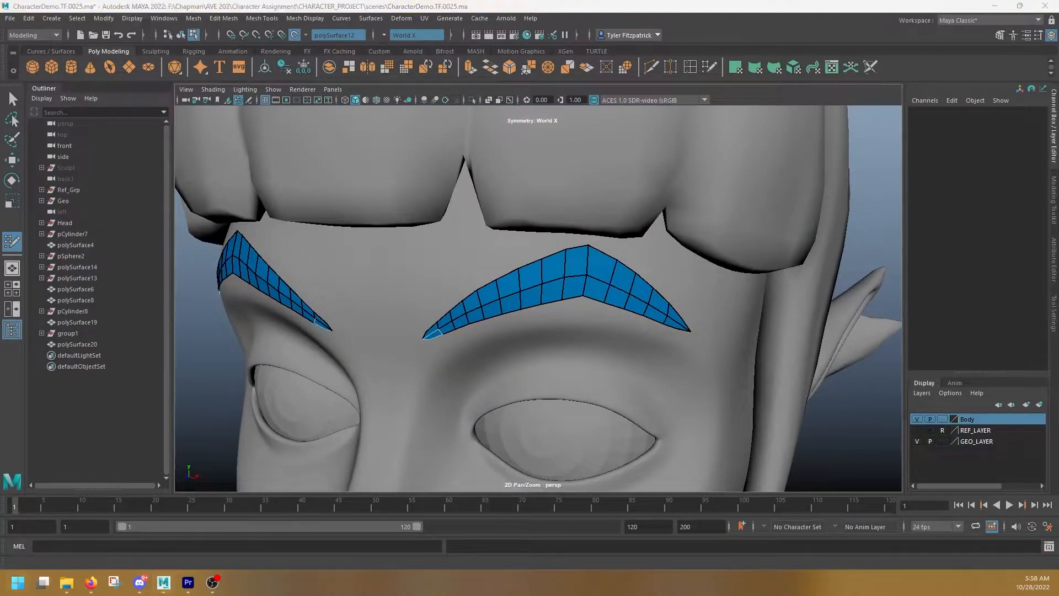
pyautogui.hotkey('ctrl', 'z')
pyautogui.moveTo(640, 293); pyautogui.dragTo(640, 218, button='middle')
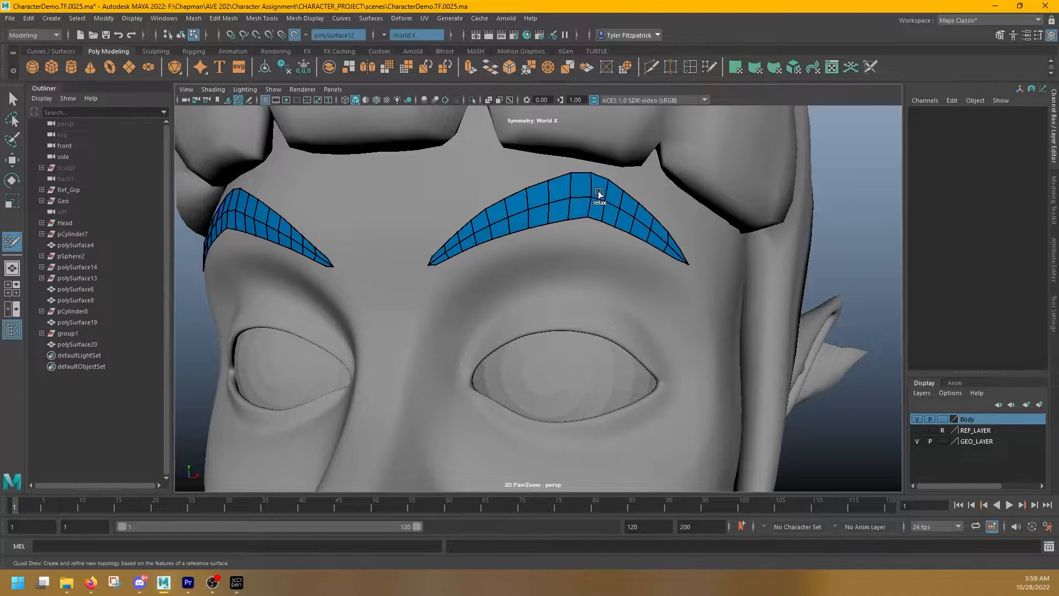
# Step: Leave Quad Draw and bring up the component mode choices for the eyebrow mesh
pyautogui.rightClick(629, 211)
pyautogui.press('q')
pyautogui.rightClick(637, 215)
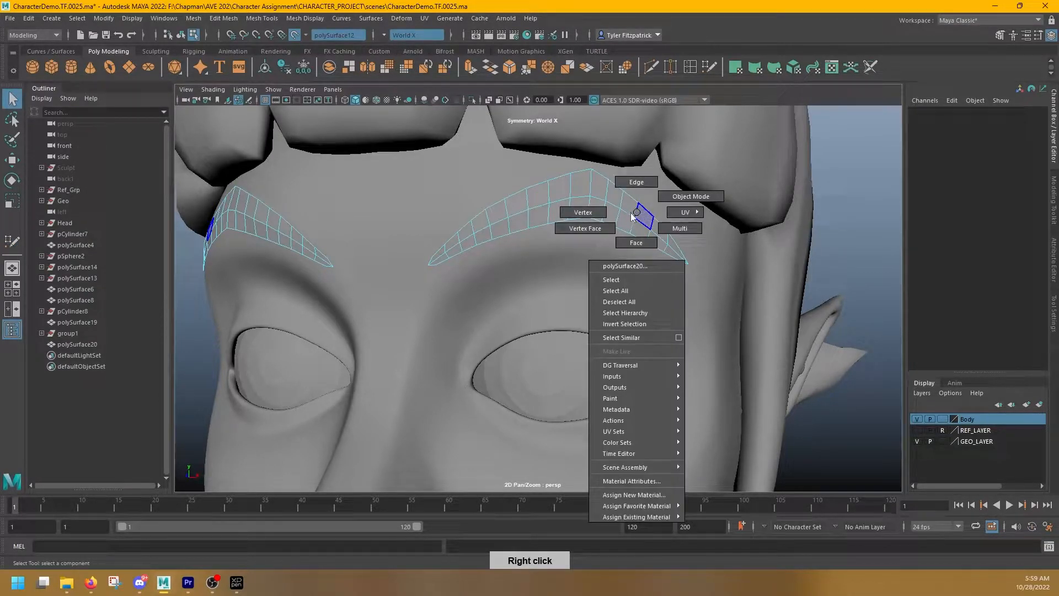
# Step: Move all vertices of both eyebrow meshes slightly down the forehead, keeping World X symmetry
pyautogui.moveTo(634, 216); pyautogui.dragTo(601, 209, button='right')
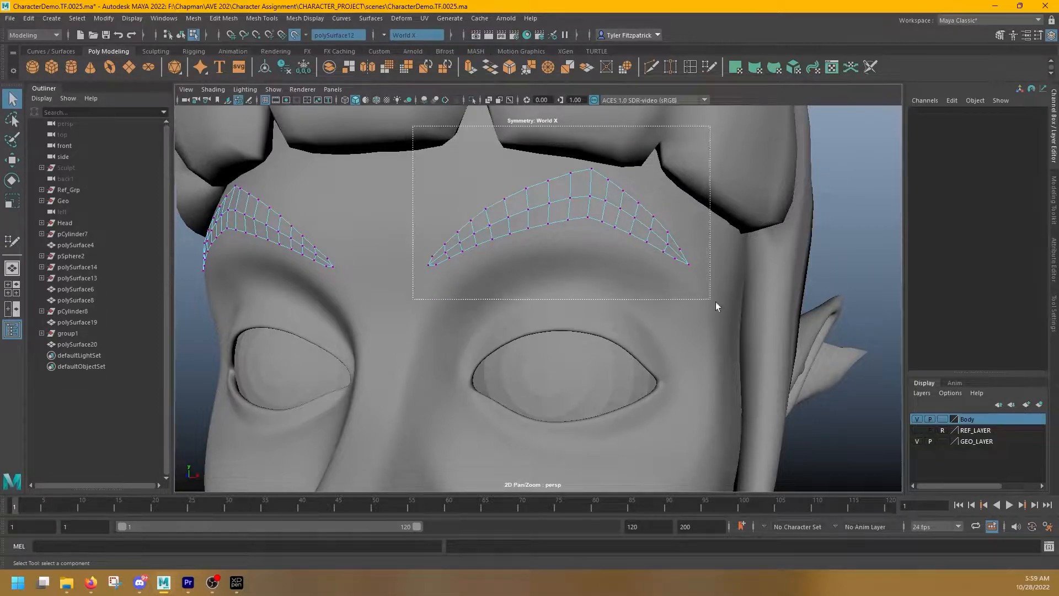
pyautogui.moveTo(708, 302); pyautogui.dragTo(741, 322)
pyautogui.press('w')
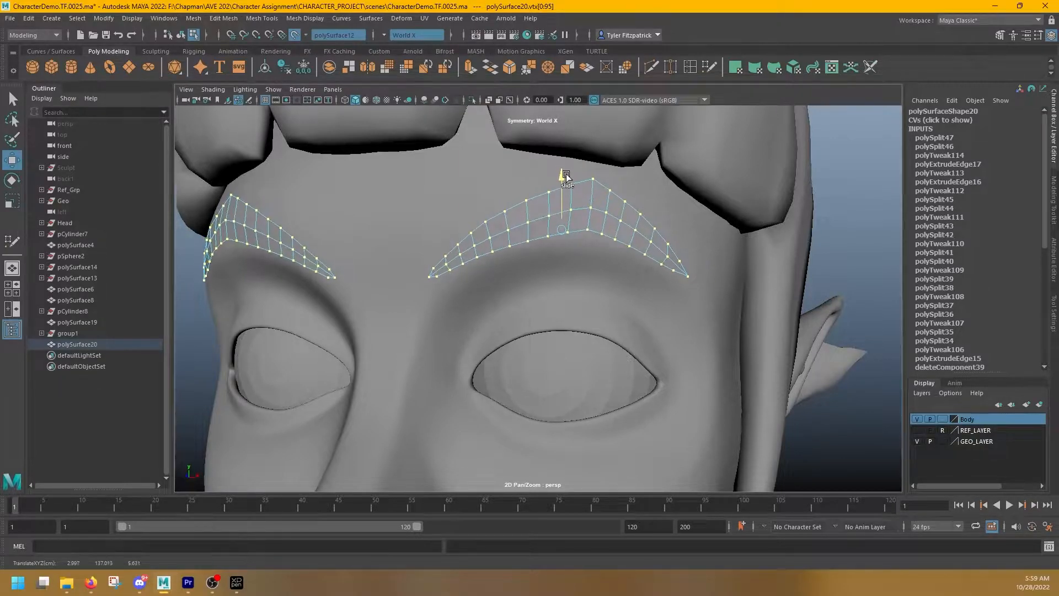
pyautogui.keyDown('alt'); pyautogui.moveTo(596, 186); pyautogui.dragTo(466, 259); pyautogui.keyUp('alt')
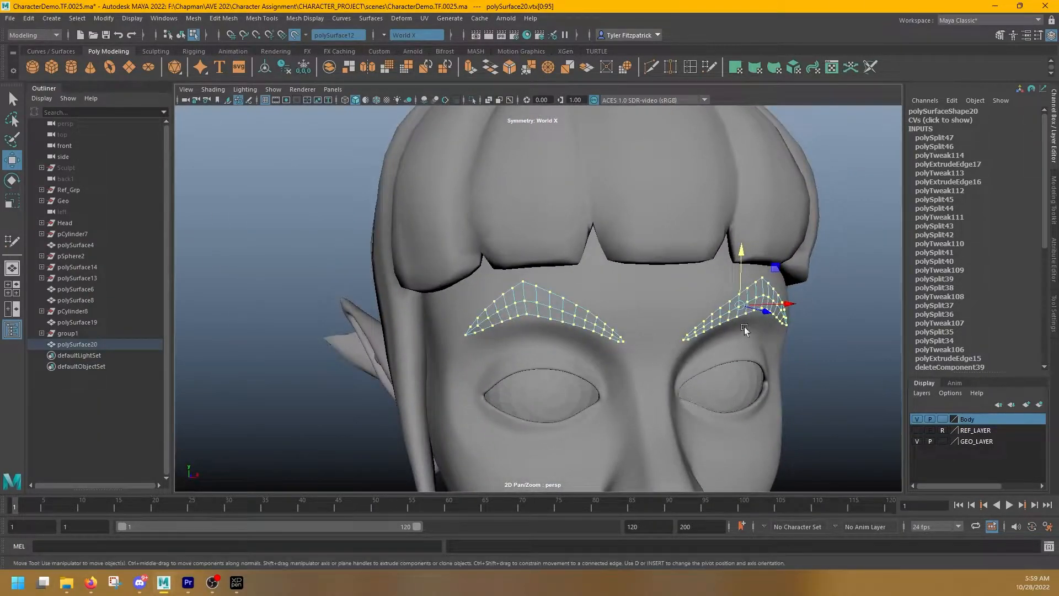
pyautogui.keyDown('alt'); pyautogui.moveTo(758, 340); pyautogui.dragTo(653, 272, button='middle'); pyautogui.keyUp('alt')
pyautogui.keyDown('alt'); pyautogui.moveTo(653, 272); pyautogui.dragTo(607, 270, button='right'); pyautogui.keyUp('alt')
pyautogui.keyDown('alt'); pyautogui.moveTo(679, 286); pyautogui.dragTo(611, 284); pyautogui.keyUp('alt')
pyautogui.press('q')
# Step: Extrude all faces of both eyebrow meshes with a thickness of 0.2
pyautogui.keyDown('alt'); pyautogui.moveTo(624, 224); pyautogui.dragTo(561, 229); pyautogui.keyUp('alt')
pyautogui.keyDown('alt'); pyautogui.moveTo(561, 229); pyautogui.dragTo(590, 235, button='middle'); pyautogui.keyUp('alt')
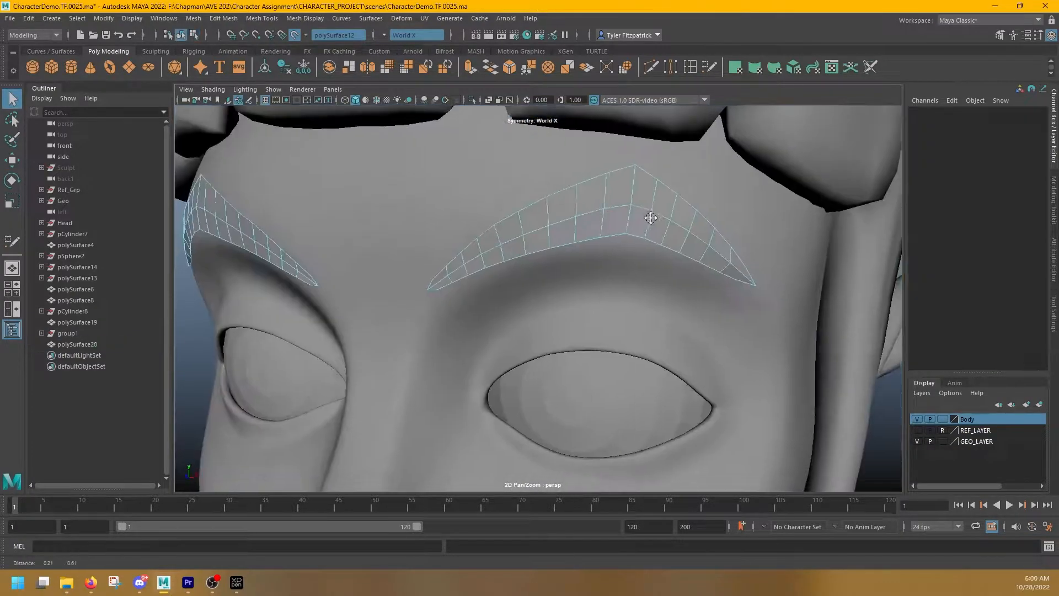
pyautogui.keyDown('alt'); pyautogui.moveTo(651, 217); pyautogui.dragTo(626, 234, button='middle'); pyautogui.keyUp('alt')
pyautogui.click(583, 218)
pyautogui.click(572, 213)
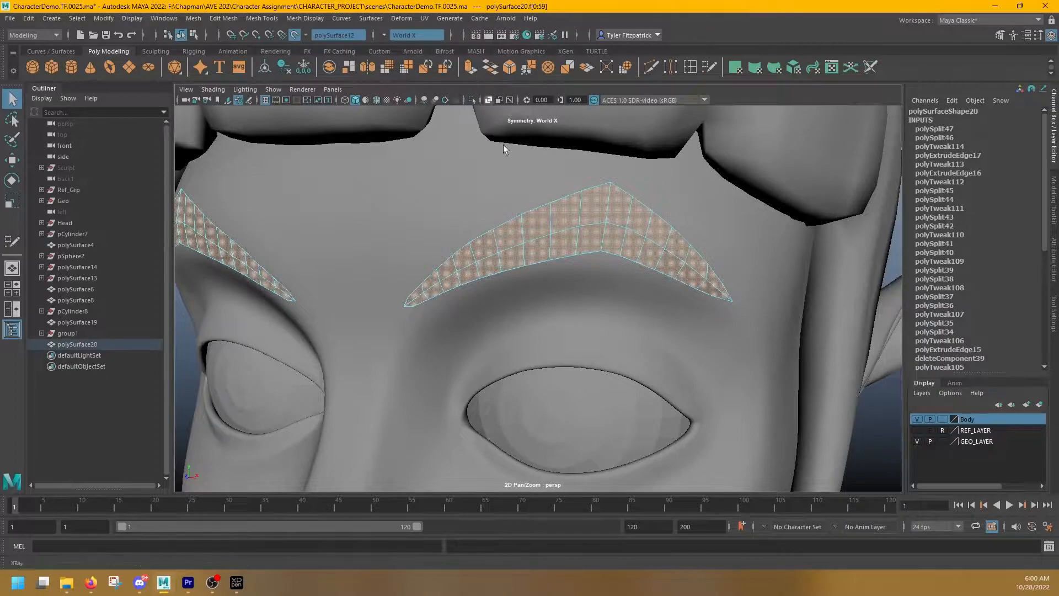
pyautogui.hotkey('ctrl', 'e')
pyautogui.moveTo(616, 357); pyautogui.dragTo(620, 358)
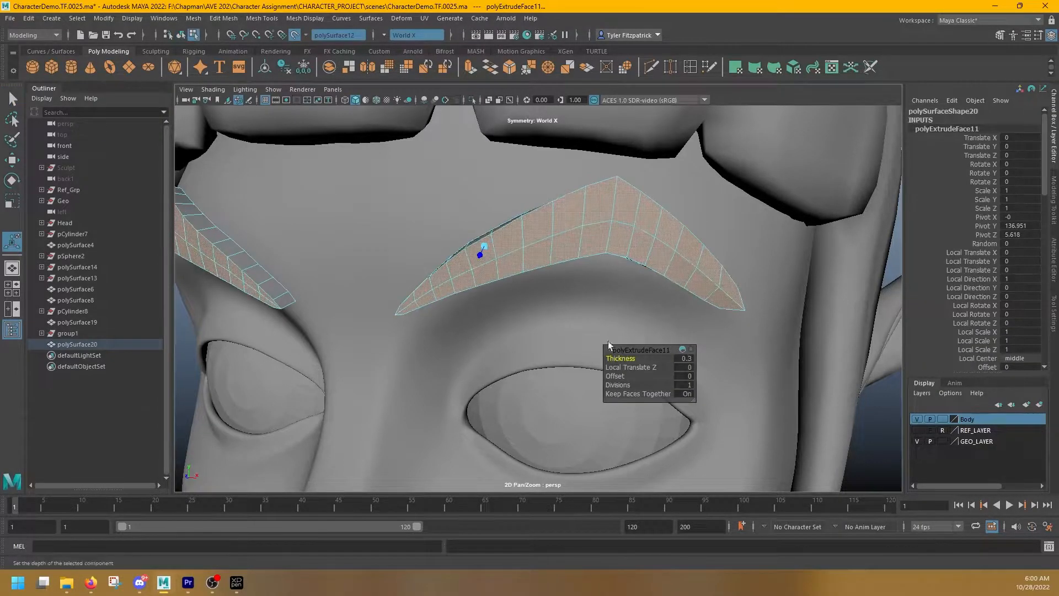
pyautogui.keyDown('alt'); pyautogui.moveTo(569, 296); pyautogui.dragTo(588, 298); pyautogui.keyUp('alt')
pyautogui.keyDown('alt'); pyautogui.moveTo(587, 298); pyautogui.dragTo(441, 341, button='middle'); pyautogui.keyUp('alt')
pyautogui.keyDown('alt'); pyautogui.moveTo(441, 342); pyautogui.dragTo(569, 301, button='right'); pyautogui.keyUp('alt')
pyautogui.keyDown('alt'); pyautogui.moveTo(589, 300); pyautogui.dragTo(366, 316); pyautogui.keyUp('alt')
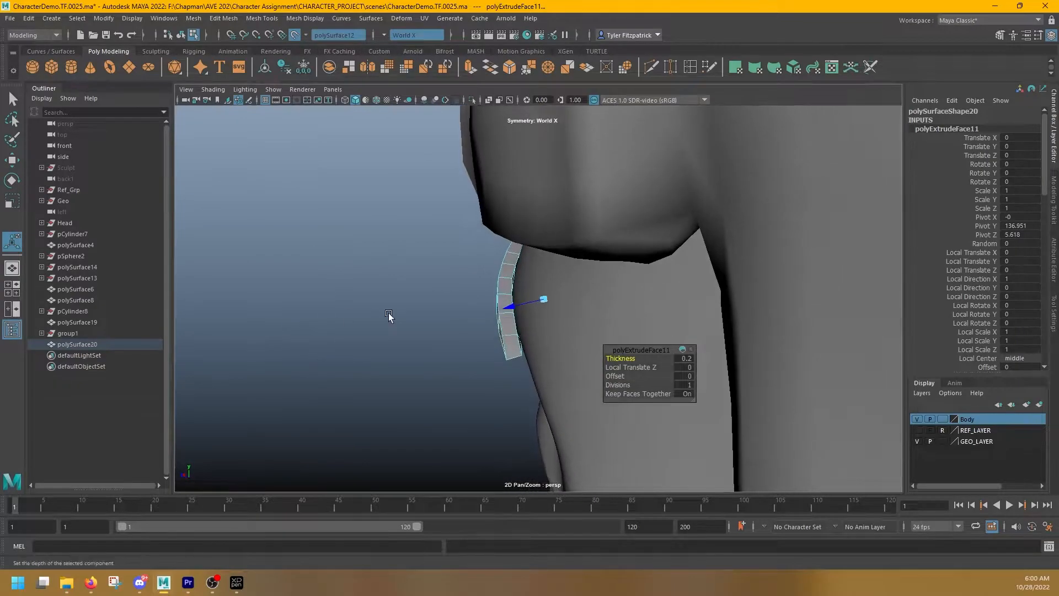
pyautogui.keyDown('alt'); pyautogui.moveTo(504, 345); pyautogui.dragTo(556, 337); pyautogui.keyUp('alt')
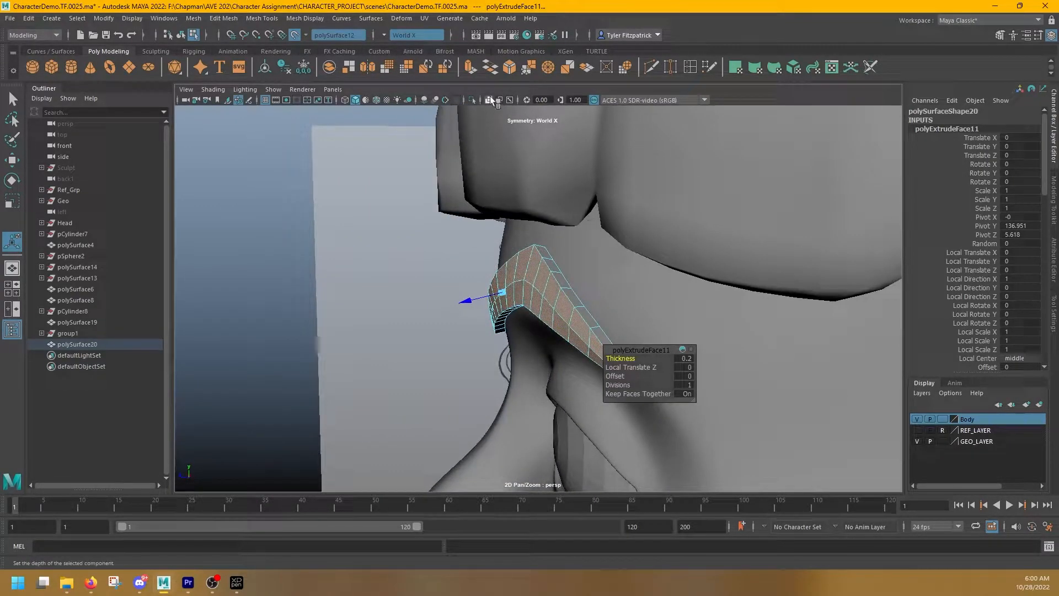
# Step: With X-ray display on, extrude the eyebrows' back faces toward the head and delete those back faces
pyautogui.click(490, 98)
pyautogui.moveTo(589, 220)
pyautogui.keyDown('alt'); pyautogui.mouseDown()
pyautogui.moveTo(531, 232)
pyautogui.moveTo(491, 224)
pyautogui.mouseUp(); pyautogui.keyUp('alt')
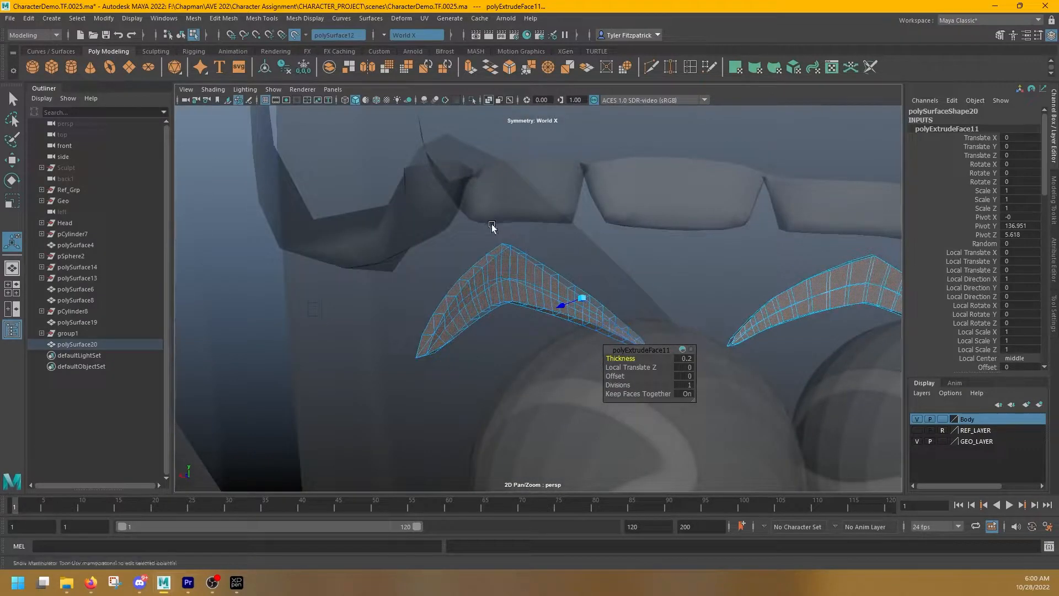
pyautogui.click(445, 340)
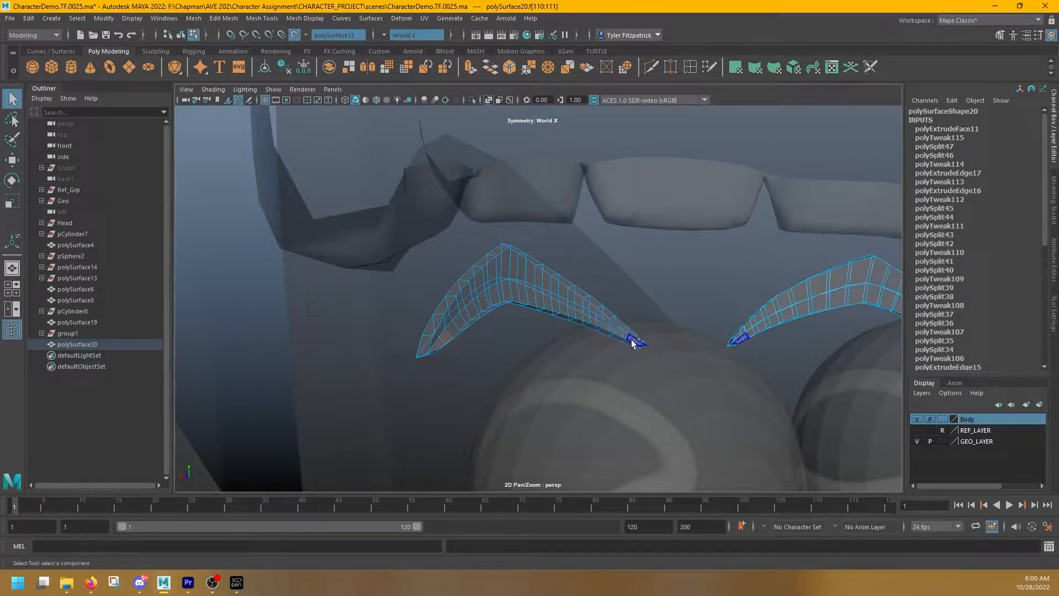
pyautogui.moveTo(439, 333)
pyautogui.keyDown('alt'); pyautogui.mouseDown()
pyautogui.moveTo(515, 331)
pyautogui.moveTo(513, 142)
pyautogui.moveTo(686, 255)
pyautogui.moveTo(678, 266)
pyautogui.mouseUp(); pyautogui.keyUp('alt')
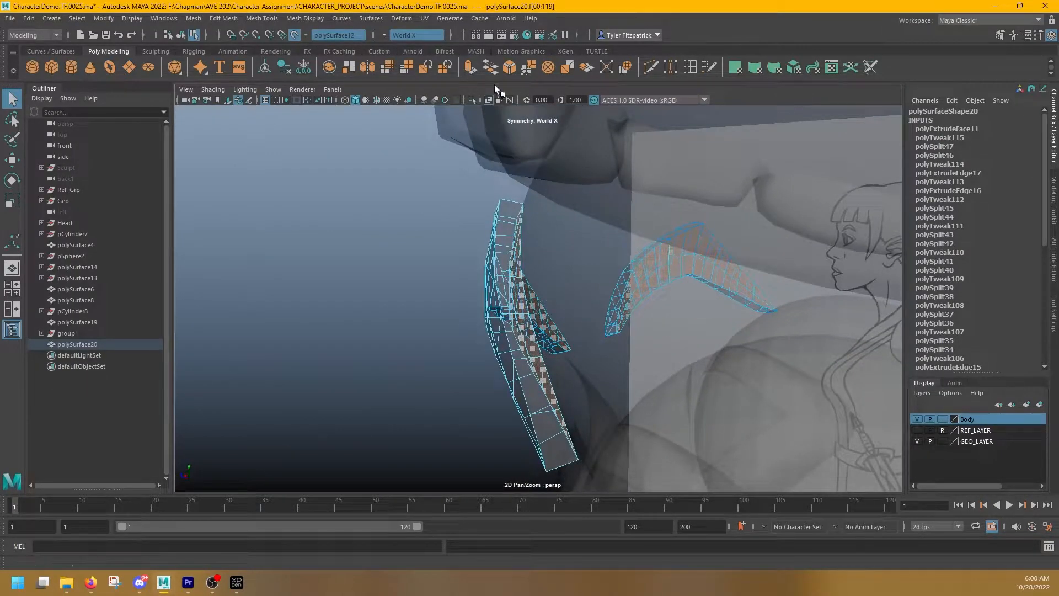
pyautogui.click(470, 67)
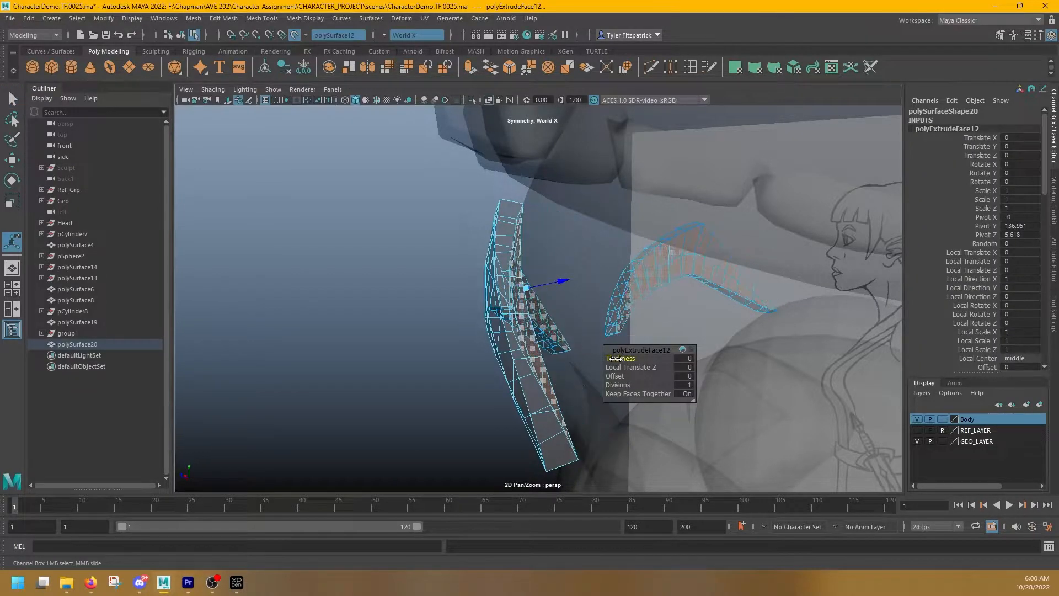
pyautogui.click(571, 289)
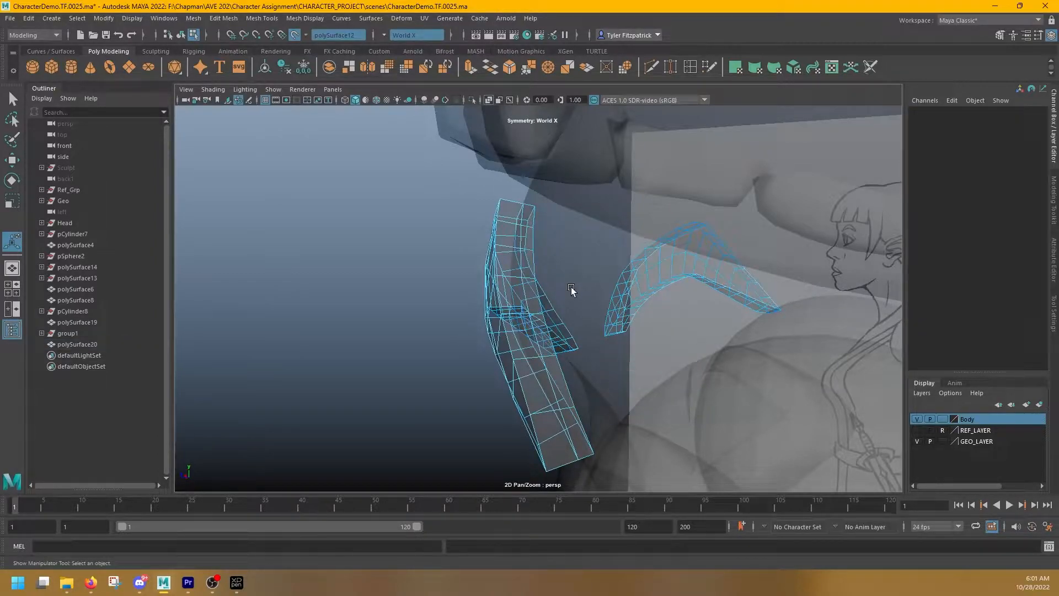
# Step: Delete the extra edge loop running around the eyebrows' thickness between the two extrusions
pyautogui.moveTo(514, 271); pyautogui.dragTo(515, 225, button='right')
pyautogui.click(521, 219)
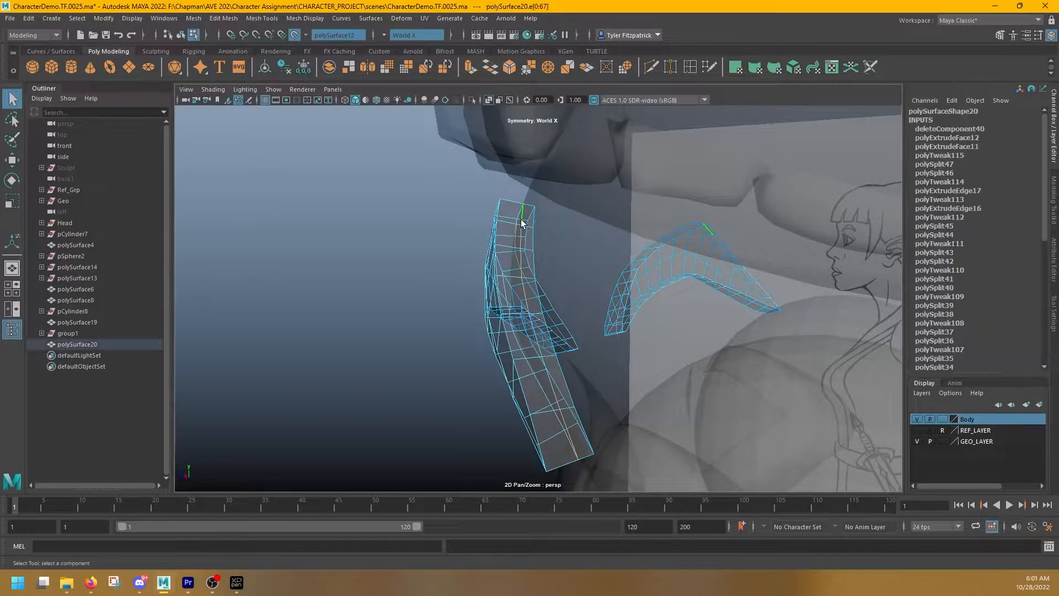
pyautogui.keyDown('shift'); pyautogui.rightClick(522, 222); pyautogui.keyUp('shift')
pyautogui.click(487, 238)
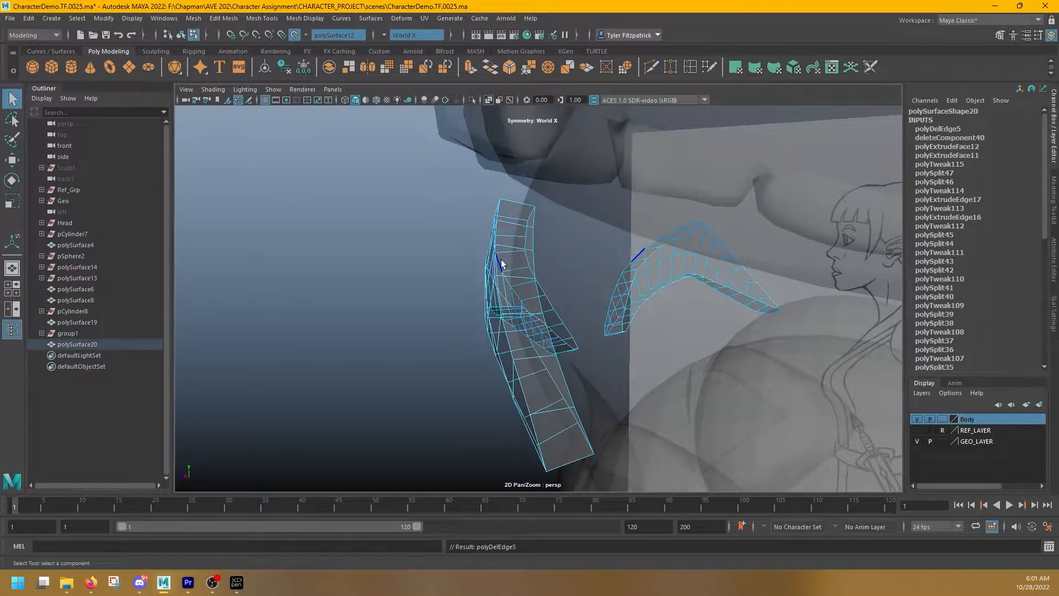
# Step: Return the eyebrows to object mode as a smooth preview and turn off X-ray display
pyautogui.keyDown('alt'); pyautogui.moveTo(454, 265); pyautogui.dragTo(676, 260); pyautogui.keyUp('alt')
pyautogui.moveTo(720, 262); pyautogui.dragTo(752, 252, button='right')
pyautogui.click(765, 272)
pyautogui.keyDown('alt'); pyautogui.moveTo(766, 273); pyautogui.dragTo(710, 289); pyautogui.keyUp('alt')
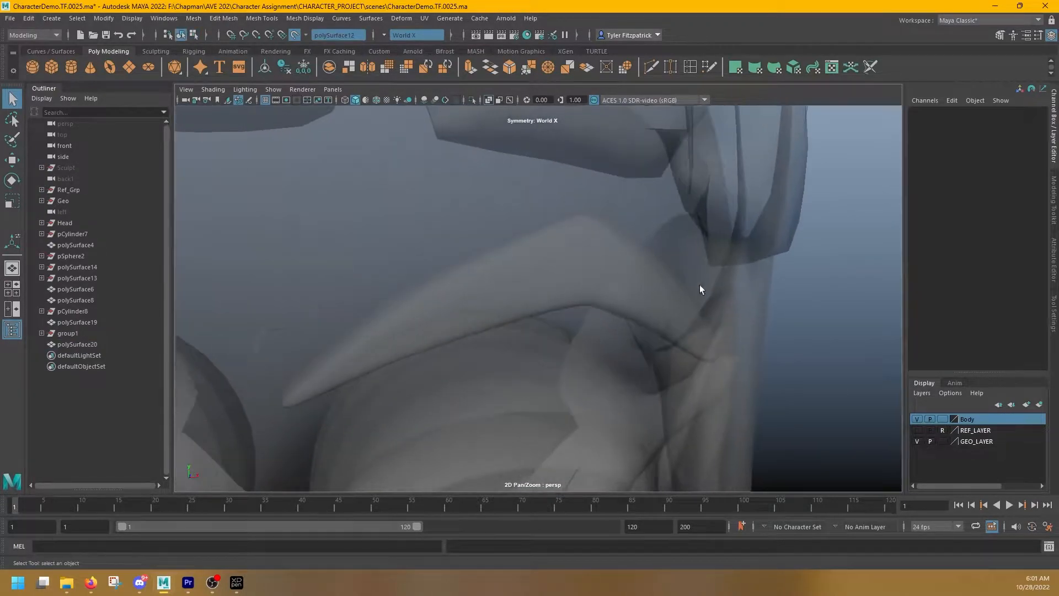
pyautogui.click(490, 101)
pyautogui.keyDown('alt'); pyautogui.moveTo(547, 156); pyautogui.dragTo(485, 293, button='right'); pyautogui.keyUp('alt')
pyautogui.moveTo(610, 310)
pyautogui.keyDown('alt'); pyautogui.mouseDown()
pyautogui.moveTo(528, 302)
pyautogui.moveTo(574, 316)
pyautogui.mouseUp(); pyautogui.keyUp('alt')
pyautogui.keyDown('alt'); pyautogui.moveTo(516, 319); pyautogui.dragTo(558, 242, button='middle'); pyautogui.keyUp('alt')
pyautogui.moveTo(558, 242)
pyautogui.keyDown('alt'); pyautogui.mouseDown()
pyautogui.moveTo(633, 246)
pyautogui.moveTo(564, 245)
pyautogui.mouseUp(); pyautogui.keyUp('alt')
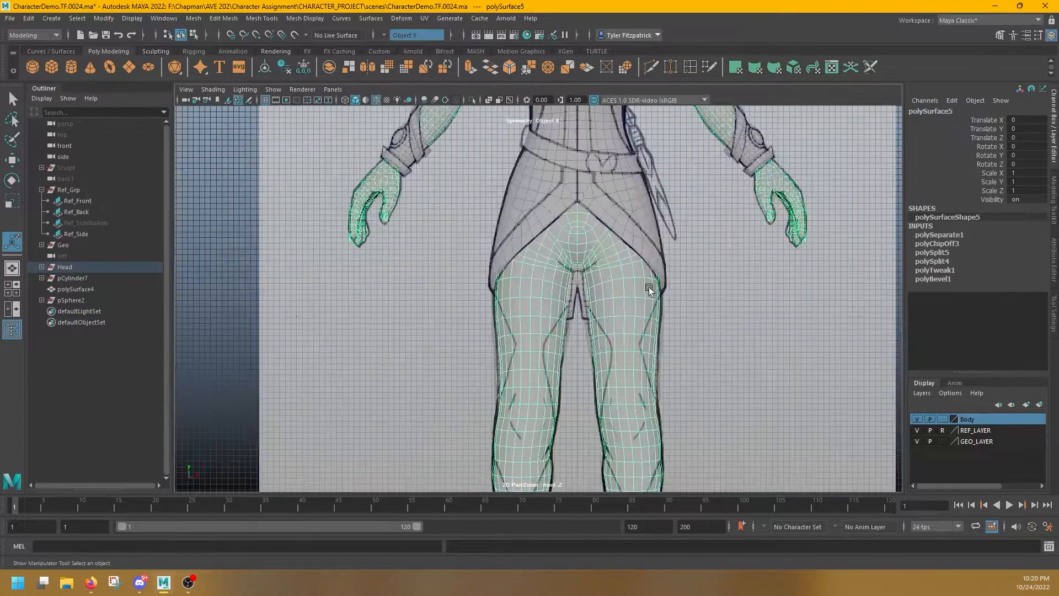
# Step: Select the body mesh's faces from the waist down to the ankles in the front view
pyautogui.keyDown('alt'); pyautogui.moveTo(582, 292); pyautogui.dragTo(555, 269, button='middle'); pyautogui.keyUp('alt')
pyautogui.scroll(3, 556, 269)
pyautogui.moveTo(612, 118); pyautogui.dragTo(504, 359)
pyautogui.keyDown('alt'); pyautogui.moveTo(617, 222); pyautogui.dragTo(603, 185, button='middle'); pyautogui.keyUp('alt')
pyautogui.keyDown('alt'); pyautogui.moveTo(562, 138); pyautogui.dragTo(623, 404, button='middle'); pyautogui.keyUp('alt')
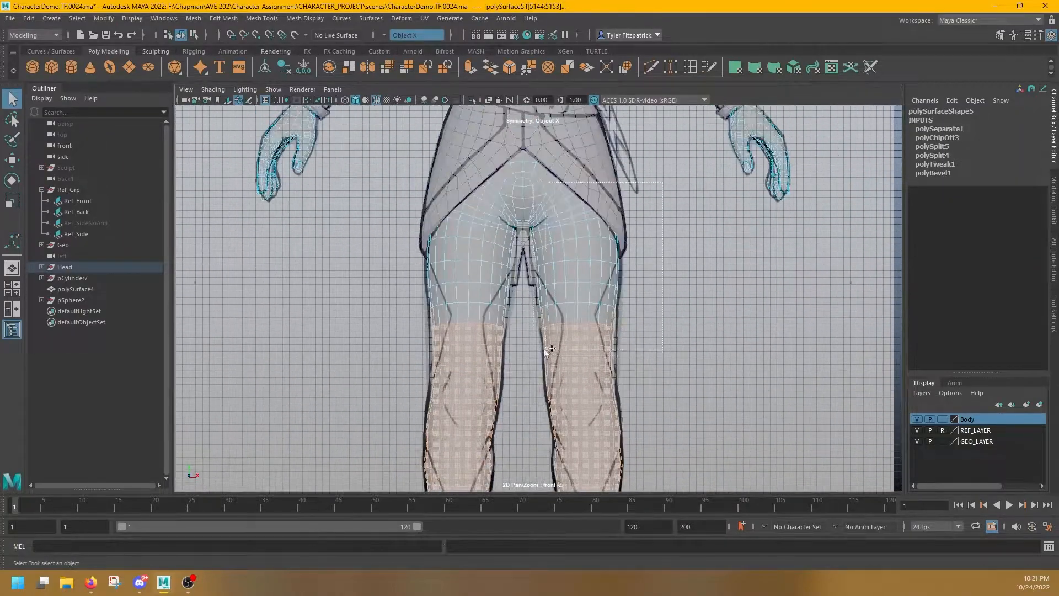
pyautogui.keyDown('shift'); pyautogui.moveTo(653, 182); pyautogui.dragTo(530, 342); pyautogui.keyUp('shift')
pyautogui.keyDown('alt'); pyautogui.moveTo(659, 141); pyautogui.dragTo(662, 213, button='middle'); pyautogui.keyUp('alt')
pyautogui.keyDown('shift'); pyautogui.moveTo(662, 213); pyautogui.dragTo(532, 285); pyautogui.keyUp('shift')
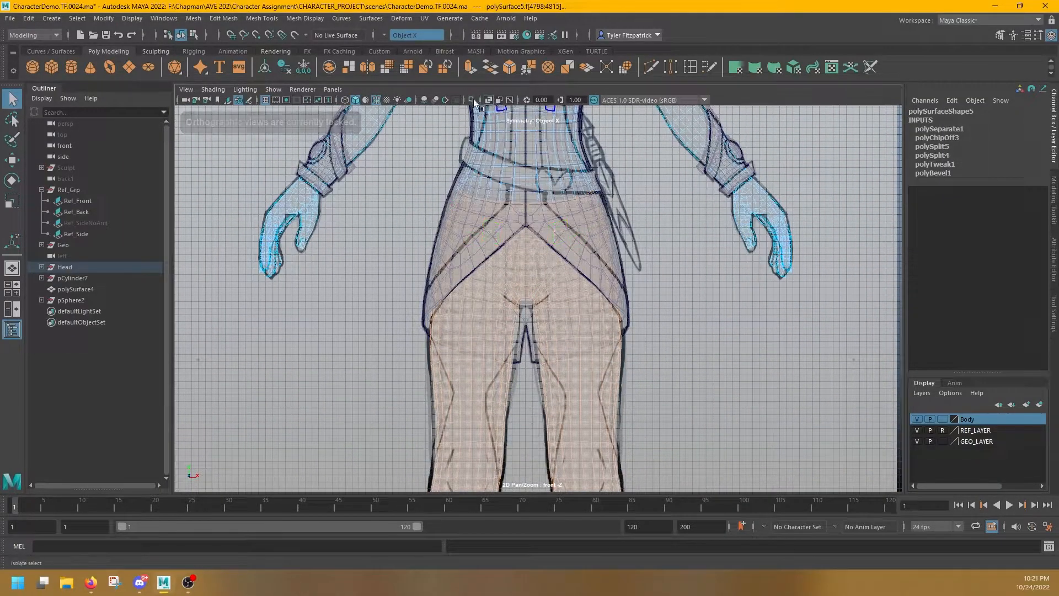
pyautogui.press('space')
pyautogui.keyDown('alt'); pyautogui.moveTo(663, 209); pyautogui.dragTo(688, 267, button='right'); pyautogui.keyUp('alt')
pyautogui.keyDown('alt'); pyautogui.moveTo(687, 267); pyautogui.dragTo(709, 174); pyautogui.keyUp('alt')
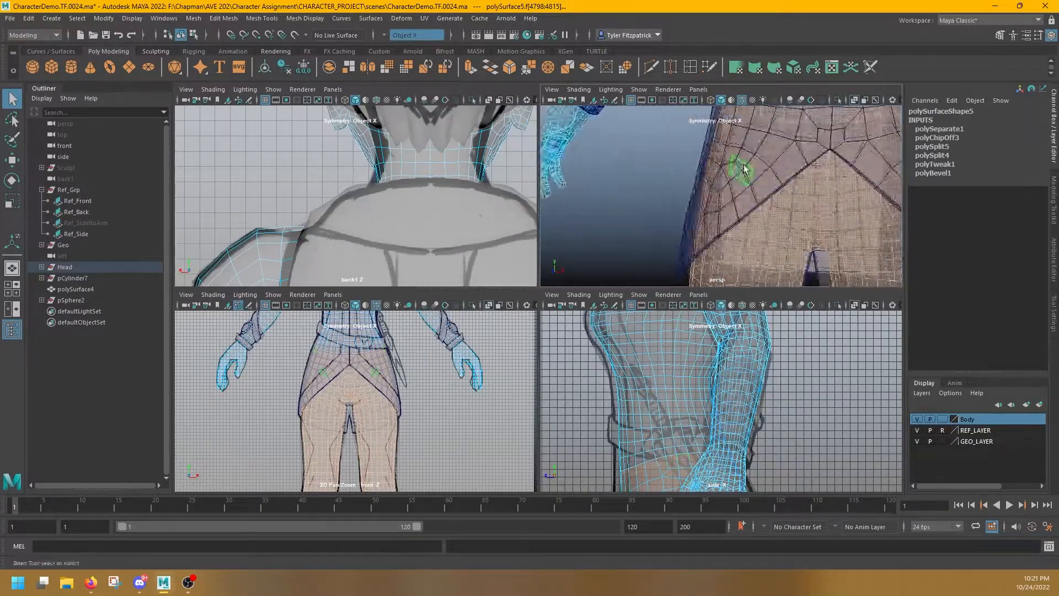
pyautogui.keyDown('alt'); pyautogui.moveTo(710, 173); pyautogui.dragTo(623, 198, button='right'); pyautogui.keyUp('alt')
pyautogui.press('space')
pyautogui.keyDown('alt'); pyautogui.moveTo(623, 198); pyautogui.dragTo(513, 308); pyautogui.keyUp('alt')
pyautogui.press('space')
pyautogui.press('space')
pyautogui.keyDown('alt'); pyautogui.moveTo(445, 407); pyautogui.dragTo(387, 213, button='middle'); pyautogui.keyUp('alt')
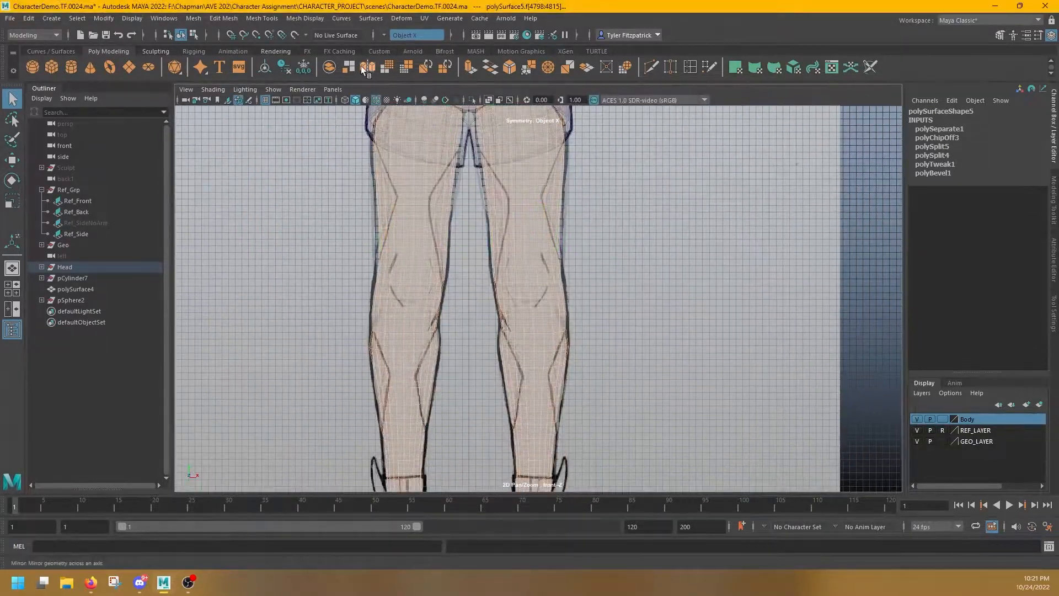
# Step: Try duplicating the selected leg and hip faces with a local Z offset of 0.7
pyautogui.click(527, 67)
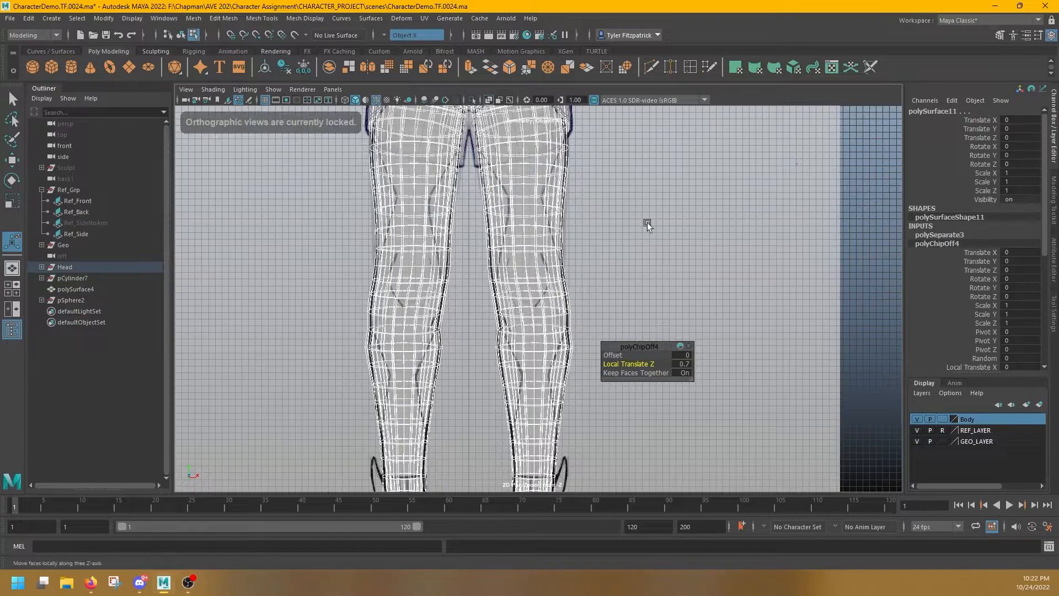
pyautogui.keyDown('alt'); pyautogui.moveTo(647, 223); pyautogui.dragTo(638, 144, button='middle'); pyautogui.keyUp('alt')
pyautogui.press('space')
pyautogui.keyDown('alt'); pyautogui.moveTo(723, 447); pyautogui.dragTo(701, 325, button='middle'); pyautogui.keyUp('alt')
pyautogui.hotkey('ctrl', 'z')
pyautogui.hotkey('ctrl', 'z')
pyautogui.click(585, 67)
pyautogui.moveTo(744, 419); pyautogui.dragTo(750, 419)
pyautogui.hotkey('ctrl', 'z')
pyautogui.moveTo(715, 180); pyautogui.dragTo(716, 210, button='right')
pyautogui.hotkey('ctrl', 'z')
pyautogui.keyDown('alt'); pyautogui.moveTo(716, 212); pyautogui.dragTo(623, 207); pyautogui.keyUp('alt')
# Step: Try duplicating the leg and hip faces as separate geometry with offset 0 and a local Z translation of 0.5
pyautogui.doubleClick(585, 70)
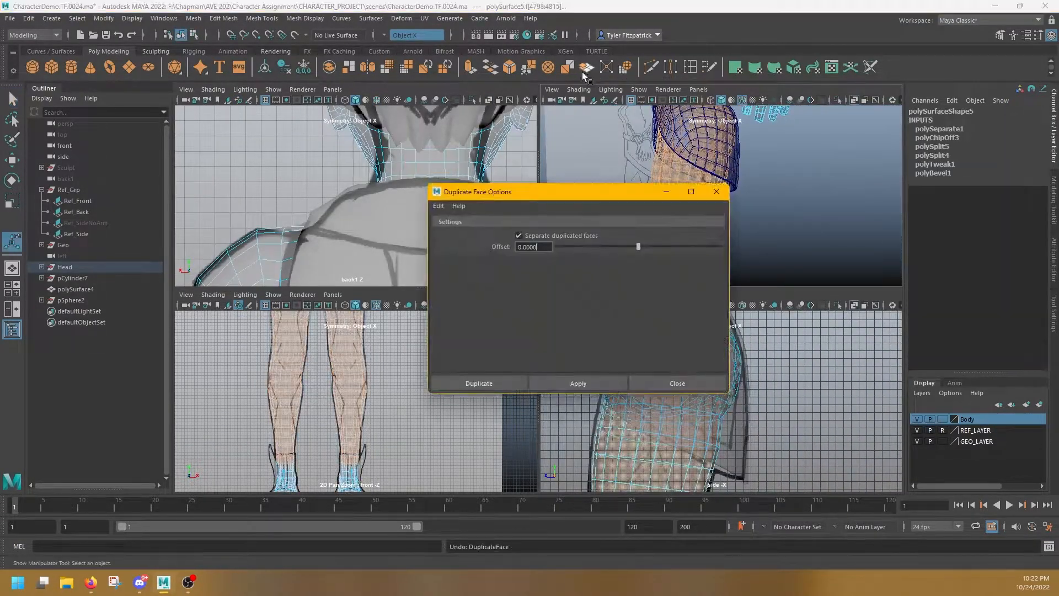
pyautogui.click(496, 382)
pyautogui.moveTo(740, 214)
pyautogui.mouseDown()
pyautogui.moveTo(750, 215)
pyautogui.moveTo(744, 223)
pyautogui.moveTo(744, 204)
pyautogui.mouseUp()
pyautogui.scroll(-5, 742, 214)
pyautogui.hotkey('ctrl', 'z')
pyautogui.scroll(5, 708, 215)
pyautogui.scroll(4, 361, 408)
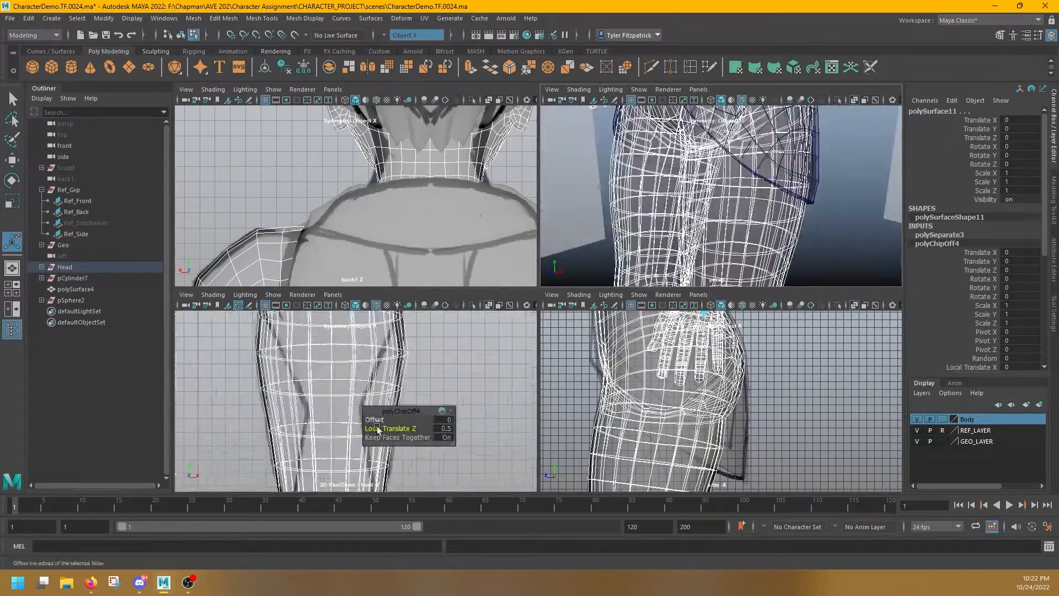
pyautogui.click(468, 375)
pyautogui.scroll(-5, 705, 173)
pyautogui.keyDown('alt'); pyautogui.moveTo(704, 174); pyautogui.dragTo(755, 191); pyautogui.keyUp('alt')
pyautogui.rightClick(724, 207)
pyautogui.click(723, 208)
# Step: Duplicate the selected leg and hip faces as a separate pants mesh and offset it outward along local Z
pyautogui.press('q')
pyautogui.press('space')
pyautogui.scroll(5, 561, 217)
pyautogui.keyDown('alt'); pyautogui.moveTo(560, 217); pyautogui.dragTo(479, 237); pyautogui.keyUp('alt')
pyautogui.moveTo(480, 223); pyautogui.dragTo(480, 253, button='right')
pyautogui.keyDown('alt'); pyautogui.moveTo(480, 253); pyautogui.dragTo(575, 267, button='middle'); pyautogui.keyUp('alt')
pyautogui.scroll(-5, 575, 267)
pyautogui.keyDown('alt'); pyautogui.moveTo(574, 267); pyautogui.dragTo(590, 243); pyautogui.keyUp('alt')
pyautogui.scroll(-3, 591, 244)
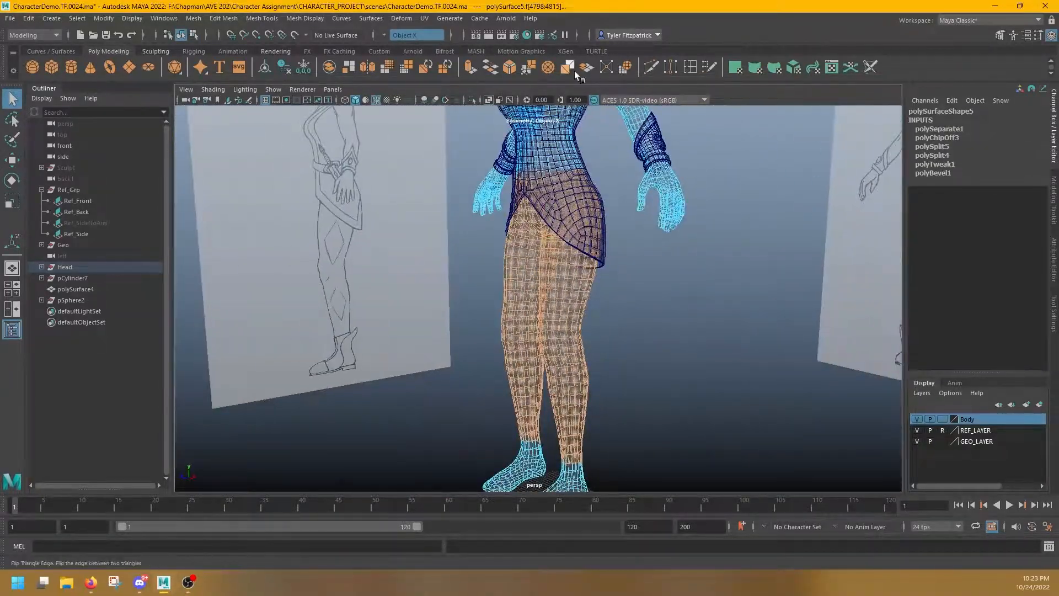
pyautogui.click(587, 67)
pyautogui.press('space')
pyautogui.press('space')
pyautogui.moveTo(450, 355); pyautogui.dragTo(432, 353)
pyautogui.hotkey('ctrl', 'z')
pyautogui.moveTo(623, 364); pyautogui.dragTo(628, 364)
# Step: Try averaging the selected vertices around the knees of the pants mesh several times
pyautogui.press('space')
pyautogui.press('space')
pyautogui.keyDown('alt'); pyautogui.moveTo(700, 384); pyautogui.dragTo(660, 317, button='middle'); pyautogui.keyUp('alt')
pyautogui.keyDown('alt'); pyautogui.click(649, 236); pyautogui.keyUp('alt')
pyautogui.press('space')
pyautogui.press('space')
pyautogui.keyDown('alt'); pyautogui.moveTo(648, 236); pyautogui.dragTo(650, 295); pyautogui.keyUp('alt')
pyautogui.scroll(5, 649, 295)
pyautogui.keyDown('alt'); pyautogui.moveTo(577, 135); pyautogui.dragTo(586, 249); pyautogui.keyUp('alt')
pyautogui.scroll(3, 587, 249)
pyautogui.moveTo(587, 249); pyautogui.dragTo(522, 244, button='right')
pyautogui.keyDown('alt'); pyautogui.moveTo(590, 253); pyautogui.dragTo(645, 317); pyautogui.keyUp('alt')
pyautogui.moveTo(645, 317)
pyautogui.keyDown('shift'); pyautogui.mouseDown()
pyautogui.moveTo(612, 291)
pyautogui.moveTo(650, 333)
pyautogui.moveTo(642, 314)
pyautogui.mouseUp(); pyautogui.keyUp('shift')
pyautogui.keyDown('shift'); pyautogui.moveTo(643, 315); pyautogui.dragTo(642, 266, button='right'); pyautogui.keyUp('shift')
pyautogui.press('g')
pyautogui.press('g')
pyautogui.press('g')
pyautogui.press('g')
pyautogui.hotkey('ctrl', 'z')
pyautogui.hotkey('ctrl', 'z')
pyautogui.hotkey('ctrl', 'z')
pyautogui.hotkey('ctrl', 'z')
pyautogui.hotkey('ctrl', 'z')
pyautogui.hotkey('ctrl', 'z')
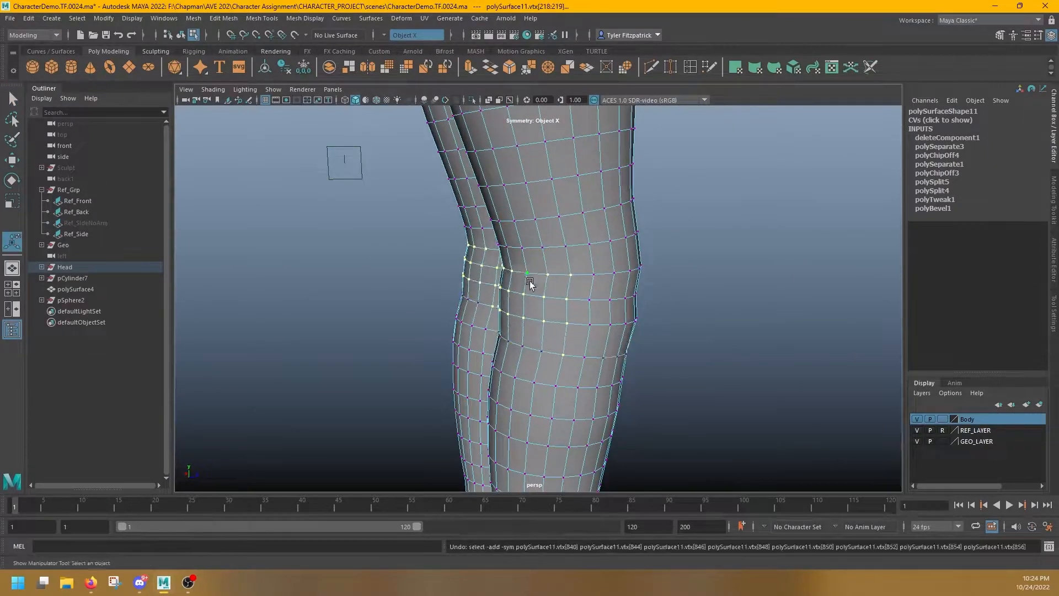
# Step: Select vertices across the knees of the pants and move them to start a fabric fold
pyautogui.keyDown('alt'); pyautogui.moveTo(532, 283); pyautogui.dragTo(612, 275); pyautogui.keyUp('alt')
pyautogui.moveTo(601, 240); pyautogui.dragTo(708, 259)
pyautogui.keyDown('shift'); pyautogui.moveTo(619, 298); pyautogui.dragTo(701, 309); pyautogui.keyUp('shift')
pyautogui.keyDown('alt'); pyautogui.moveTo(678, 298); pyautogui.dragTo(590, 292); pyautogui.keyUp('alt')
pyautogui.press('w')
pyautogui.moveTo(559, 281); pyautogui.dragTo(547, 281)
pyautogui.click(690, 284)
pyautogui.keyDown('alt'); pyautogui.moveTo(689, 284); pyautogui.dragTo(496, 298); pyautogui.keyUp('alt')
# Step: Move another row of knee vertices on the pants to build up the fold
pyautogui.click(430, 316)
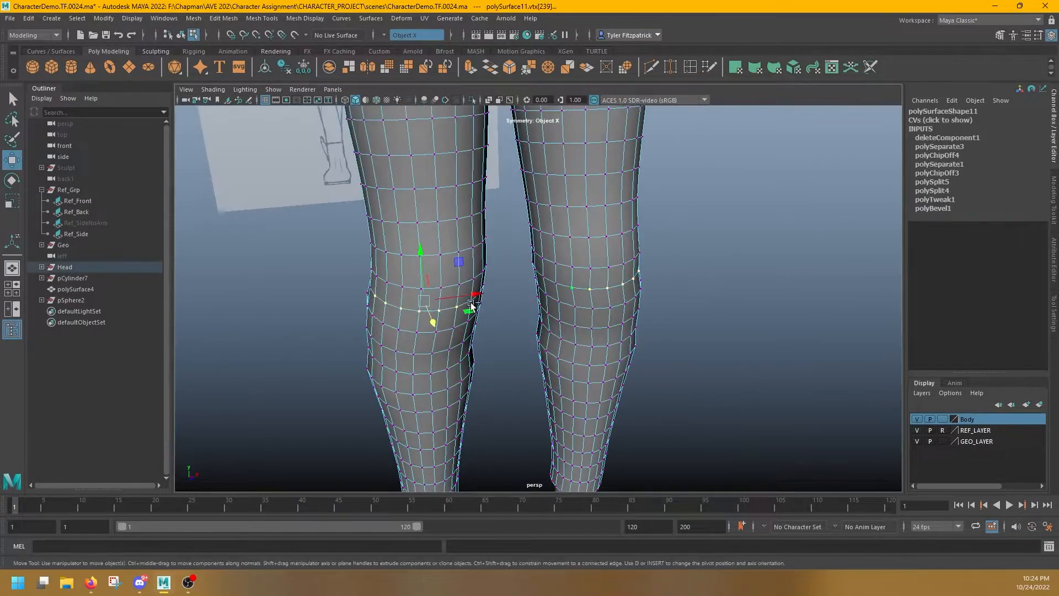
pyautogui.keyDown('alt'); pyautogui.moveTo(430, 316); pyautogui.dragTo(574, 283); pyautogui.keyUp('alt')
pyautogui.moveTo(562, 283); pyautogui.dragTo(548, 283)
pyautogui.click(689, 286)
pyautogui.moveTo(689, 287)
pyautogui.keyDown('alt'); pyautogui.mouseDown()
pyautogui.moveTo(504, 305)
pyautogui.moveTo(720, 296)
pyautogui.moveTo(673, 286)
pyautogui.mouseUp(); pyautogui.keyUp('alt')
pyautogui.click(503, 304)
pyautogui.keyDown('alt'); pyautogui.moveTo(535, 281); pyautogui.dragTo(496, 267); pyautogui.keyUp('alt')
pyautogui.click(634, 330)
# Step: Scale the ring of pants vertices just above the boot cuffs outward in the front view
pyautogui.scroll(-5, 597, 348)
pyautogui.scroll(5, 598, 348)
pyautogui.keyDown('alt'); pyautogui.moveTo(598, 347); pyautogui.dragTo(541, 342); pyautogui.keyUp('alt')
pyautogui.press('space')
pyautogui.press('space')
pyautogui.scroll(-3, 496, 386)
pyautogui.keyDown('alt'); pyautogui.moveTo(474, 430); pyautogui.dragTo(492, 220, button='middle'); pyautogui.keyUp('alt')
pyautogui.moveTo(488, 272); pyautogui.dragTo(620, 310)
pyautogui.press('r')
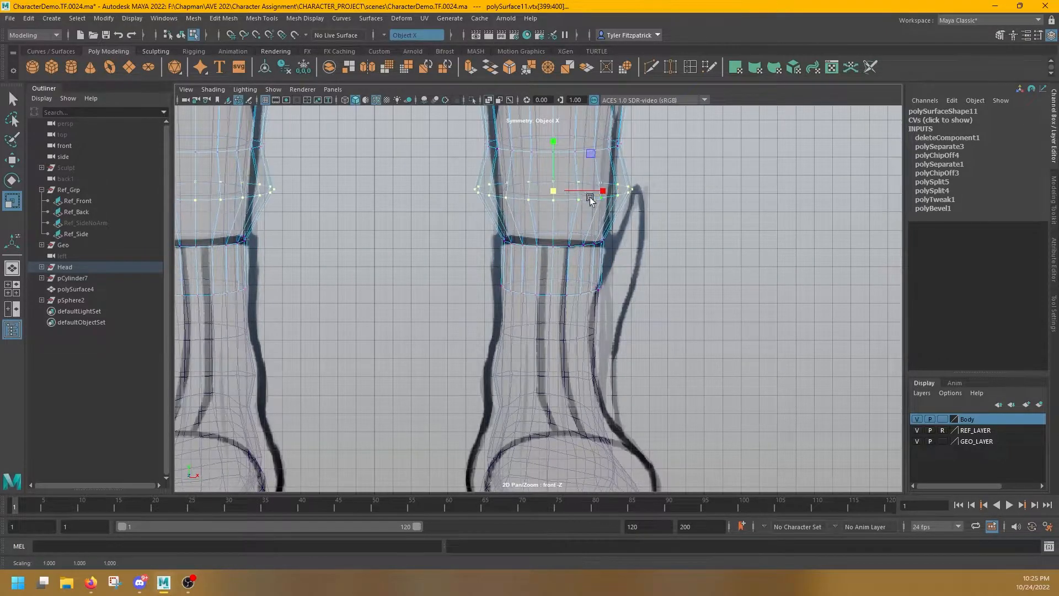
# Step: Select the vertices across the hips and upper thighs of the pants mesh and average them to smooth the surface
pyautogui.press('space')
pyautogui.click(730, 230)
pyautogui.press('space')
pyautogui.keyDown('alt'); pyautogui.moveTo(568, 166); pyautogui.dragTo(534, 336, button='middle'); pyautogui.keyUp('alt')
pyautogui.press('F8')
pyautogui.keyDown('alt'); pyautogui.moveTo(534, 336); pyautogui.dragTo(517, 223); pyautogui.keyUp('alt')
pyautogui.keyDown('shift'); pyautogui.click(517, 224); pyautogui.keyUp('shift')
pyautogui.press('F8')
pyautogui.click(518, 352)
pyautogui.moveTo(489, 309)
pyautogui.keyDown('alt'); pyautogui.mouseDown()
pyautogui.moveTo(593, 302)
pyautogui.moveTo(484, 303)
pyautogui.mouseUp(); pyautogui.keyUp('alt')
pyautogui.press('F9')
pyautogui.moveTo(309, 127); pyautogui.dragTo(623, 320)
pyautogui.keyDown('alt'); pyautogui.moveTo(595, 210); pyautogui.dragTo(623, 207); pyautogui.keyUp('alt')
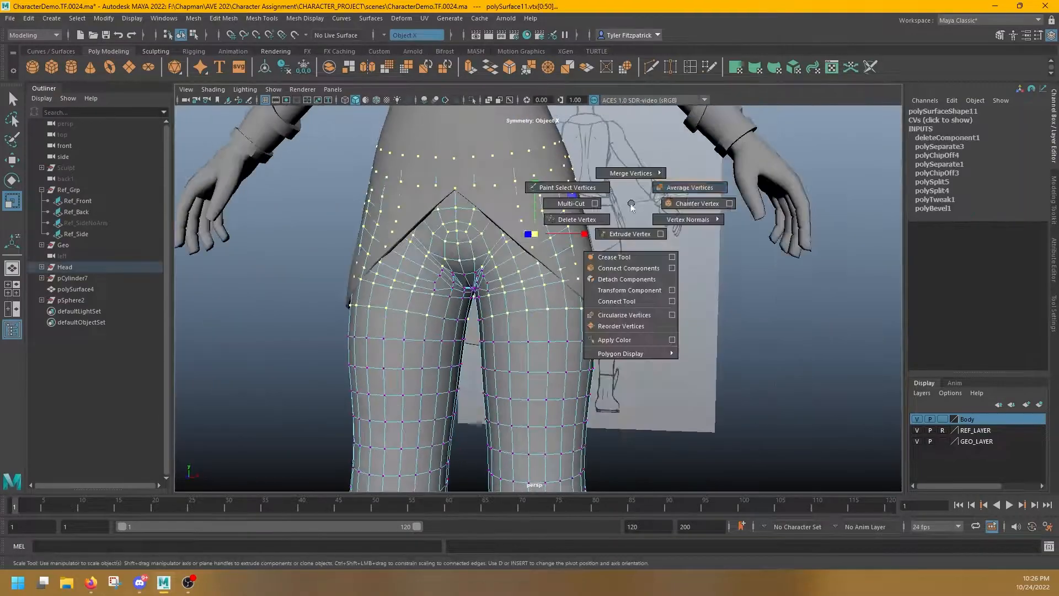
pyautogui.press('q')
# Step: Isolate the pants mesh and relax the topology around the crotch with Quad Draw
pyautogui.press('F8')
pyautogui.keyDown('alt'); pyautogui.moveTo(588, 354); pyautogui.dragTo(655, 233); pyautogui.keyUp('alt')
pyautogui.hotkey('ctrl', '1')
pyautogui.press('F9')
pyautogui.scroll(4, 656, 270)
pyautogui.keyDown('alt'); pyautogui.moveTo(666, 270); pyautogui.dragTo(576, 342); pyautogui.keyUp('alt')
pyautogui.press('g')
pyautogui.press('w')
pyautogui.press('g')
pyautogui.click(709, 67)
pyautogui.keyDown('shift'); pyautogui.moveTo(579, 301); pyautogui.dragTo(568, 346); pyautogui.keyUp('shift')
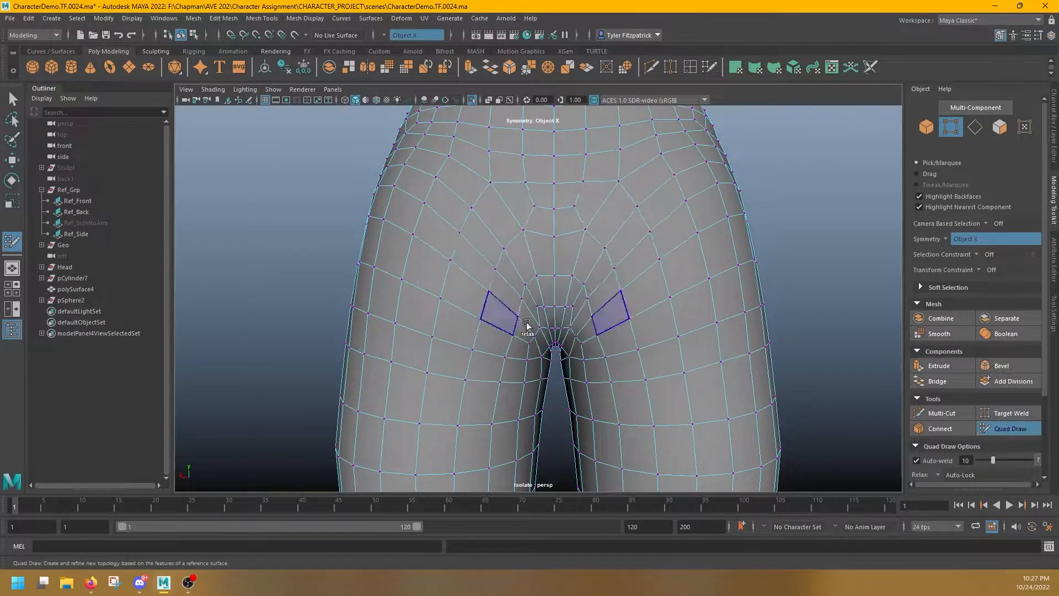
pyautogui.keyDown('alt'); pyautogui.moveTo(541, 174); pyautogui.dragTo(849, 364); pyautogui.keyUp('alt')
# Step: Reposition vertices around the crotch of the pants, using soft selection, to even out the topology
pyautogui.press('w')
pyautogui.click(553, 310)
pyautogui.press('g')
pyautogui.press('w')
pyautogui.click(498, 379)
pyautogui.moveTo(544, 343)
pyautogui.keyDown('alt'); pyautogui.mouseDown()
pyautogui.moveTo(492, 368)
pyautogui.moveTo(581, 309)
pyautogui.mouseUp(); pyautogui.keyUp('alt')
pyautogui.press('q')
pyautogui.press('w')
pyautogui.press('b')
pyautogui.moveTo(571, 348)
pyautogui.keyDown('alt'); pyautogui.mouseDown()
pyautogui.moveTo(634, 390)
pyautogui.moveTo(532, 310)
pyautogui.moveTo(525, 369)
pyautogui.moveTo(633, 347)
pyautogui.moveTo(552, 362)
pyautogui.moveTo(675, 356)
pyautogui.moveTo(432, 236)
pyautogui.moveTo(697, 331)
pyautogui.moveTo(610, 357)
pyautogui.moveTo(572, 339)
pyautogui.moveTo(595, 347)
pyautogui.mouseUp(); pyautogui.keyUp('alt')
pyautogui.press('q')
pyautogui.click(532, 310)
pyautogui.press('b')
pyautogui.press('w')
pyautogui.click(709, 66)
pyautogui.press('w')
# Step: Exit Quad Draw on the pants mesh and save the scene
pyautogui.press('F8')
pyautogui.press('q')
pyautogui.press('F7')
pyautogui.moveTo(561, 281); pyautogui.dragTo(508, 281, button='right')
pyautogui.press('w')
pyautogui.hotkey('ctrl', 's')
pyautogui.click(544, 352)
pyautogui.keyDown('alt'); pyautogui.moveTo(556, 331); pyautogui.dragTo(461, 373); pyautogui.keyUp('alt')
# Step: Extrude the waist border edges of the pants with a thickness of -0.5
pyautogui.press('q')
pyautogui.press('F8')
pyautogui.press('w')
pyautogui.press('q')
pyautogui.moveTo(691, 251); pyautogui.dragTo(684, 221, button='right')
pyautogui.click(527, 67)
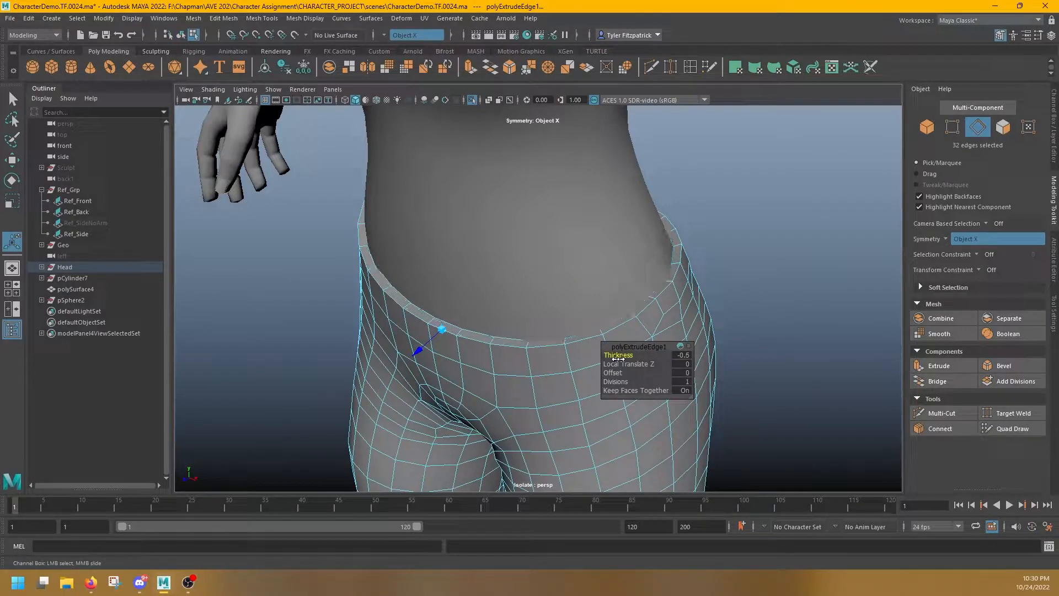
pyautogui.keyDown('alt'); pyautogui.moveTo(614, 358); pyautogui.dragTo(697, 238); pyautogui.keyUp('alt')
pyautogui.press('q')
# Step: Insert an edge loop just below the top edge of the pants' waist with Multi-Cut
pyautogui.scroll(4, 662, 239)
pyautogui.hotkey('ctrl', 'shift', 'x')
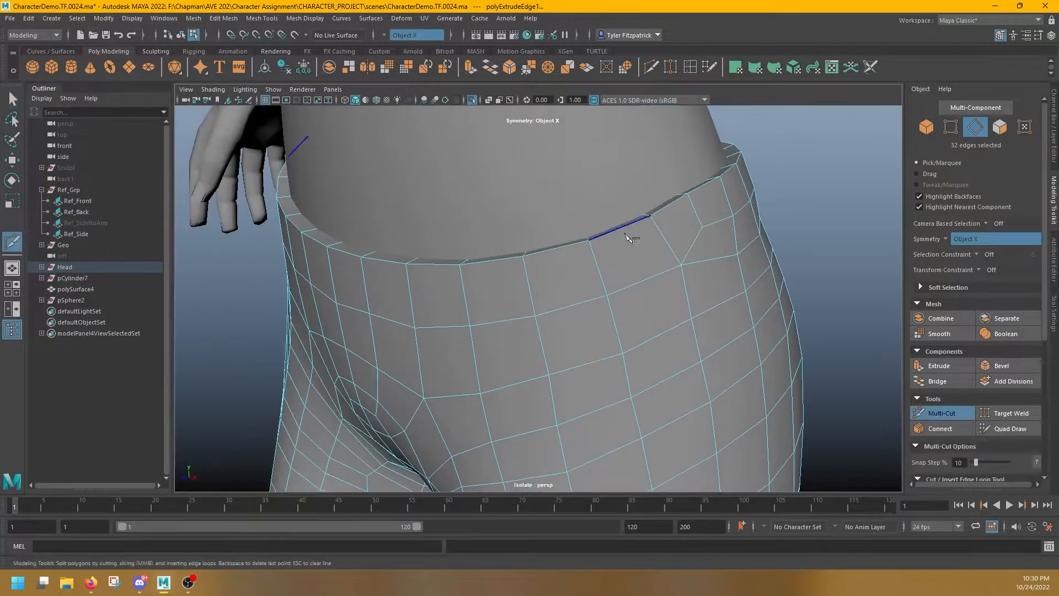
pyautogui.keyDown('ctrl'); pyautogui.click(587, 245); pyautogui.keyUp('ctrl')
pyautogui.keyDown('alt'); pyautogui.moveTo(587, 254); pyautogui.dragTo(624, 302); pyautogui.keyUp('alt')
# Step: Insert an edge loop near the lower hem of the pant legs with Multi-Cut
pyautogui.scroll(-3, 661, 302)
pyautogui.keyDown('alt'); pyautogui.moveTo(717, 298); pyautogui.dragTo(643, 404); pyautogui.keyUp('alt')
pyautogui.scroll(-4, 643, 405)
pyautogui.keyDown('alt'); pyautogui.moveTo(640, 405); pyautogui.dragTo(612, 248, button='middle'); pyautogui.keyUp('alt')
pyautogui.scroll(8, 619, 353)
pyautogui.keyDown('alt'); pyautogui.moveTo(619, 357); pyautogui.dragTo(623, 326); pyautogui.keyUp('alt')
pyautogui.keyDown('ctrl'); pyautogui.click(634, 345); pyautogui.keyUp('ctrl')
pyautogui.press('1')
pyautogui.hotkey('ctrl', 'z')
pyautogui.press('q')
# Step: Select the faces of the body's lower legs and feet in the front view
pyautogui.scroll(-6, 469, 337)
pyautogui.moveTo(623, 326); pyautogui.dragTo(673, 270, button='right')
pyautogui.scroll(-4, 673, 268)
pyautogui.keyDown('alt'); pyautogui.moveTo(673, 389); pyautogui.dragTo(671, 277, button='middle'); pyautogui.keyUp('alt')
pyautogui.click(528, 293)
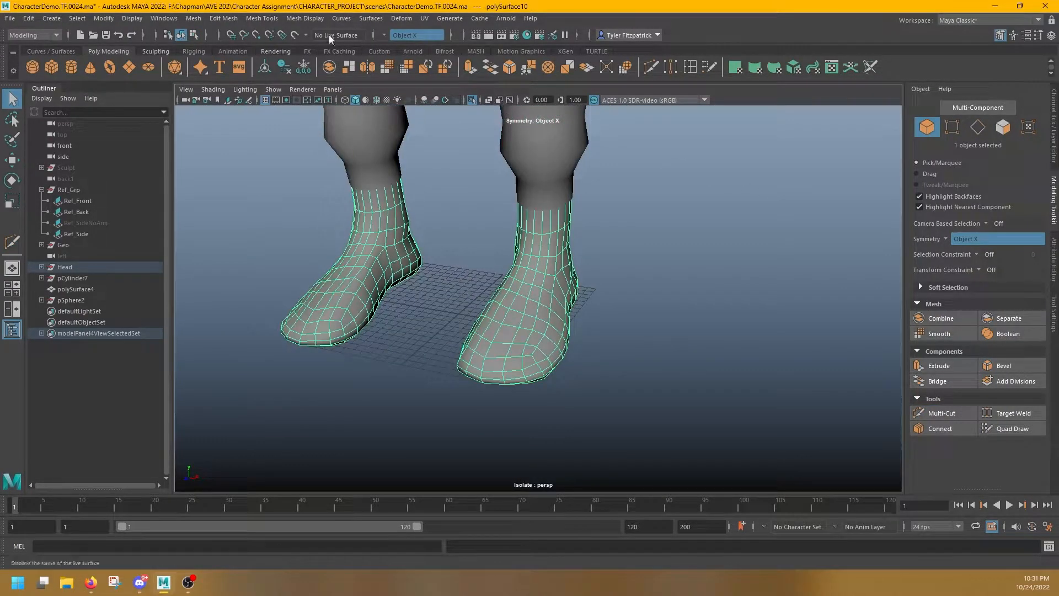
pyautogui.press('space')
pyautogui.press('space')
pyautogui.moveTo(543, 284); pyautogui.dragTo(546, 321, button='right')
pyautogui.scroll(-2, 543, 322)
pyautogui.keyDown('alt'); pyautogui.moveTo(538, 326); pyautogui.dragTo(507, 413, button='middle'); pyautogui.keyUp('alt')
pyautogui.moveTo(417, 470); pyautogui.dragTo(425, 455)
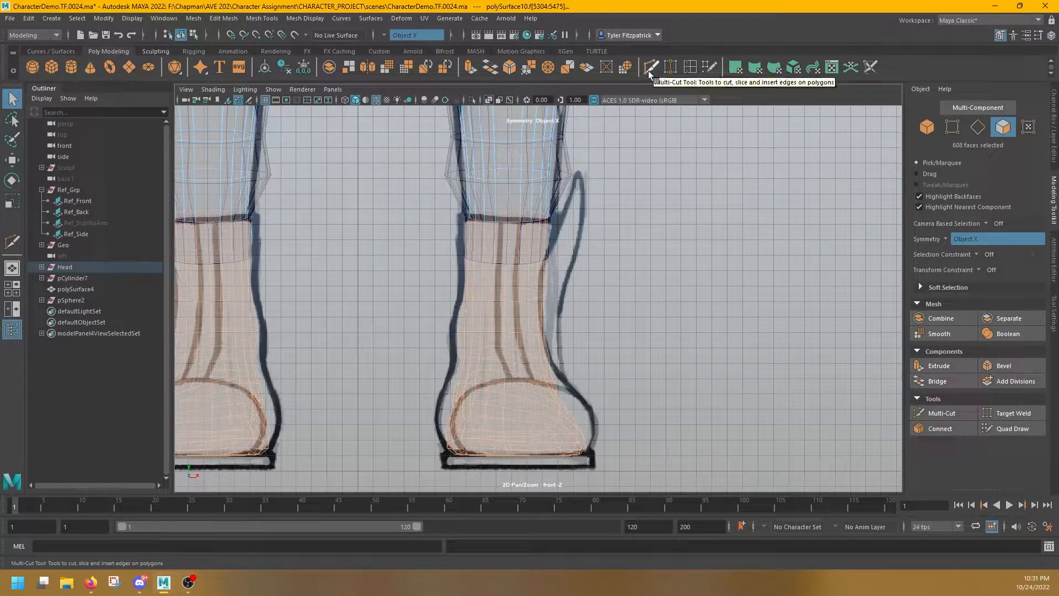
# Step: Duplicate the selected leg and foot faces with a Local Translate Z of 0.6 and select the resulting boot mesh
pyautogui.click(583, 75)
pyautogui.moveTo(622, 363); pyautogui.dragTo(622, 363)
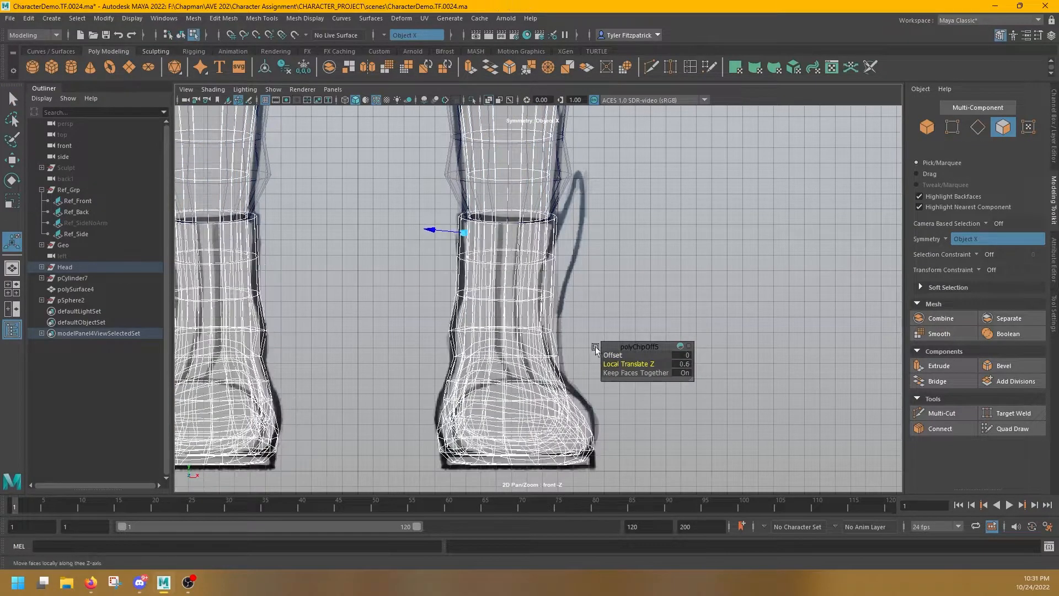
pyautogui.press('space')
pyautogui.press('space')
pyautogui.moveTo(544, 278); pyautogui.dragTo(577, 248, button='right')
pyautogui.click(533, 298)
# Step: Scale the bottom of the boot mesh vertically against the front reference and undo the extra move
pyautogui.keyDown('alt'); pyautogui.moveTo(552, 336); pyautogui.dragTo(588, 309); pyautogui.keyUp('alt')
pyautogui.scroll(4, 588, 309)
pyautogui.press('space')
pyautogui.press('space')
pyautogui.keyDown('alt'); pyautogui.moveTo(502, 463); pyautogui.dragTo(507, 325, button='middle'); pyautogui.keyUp('alt')
pyautogui.scroll(3, 507, 325)
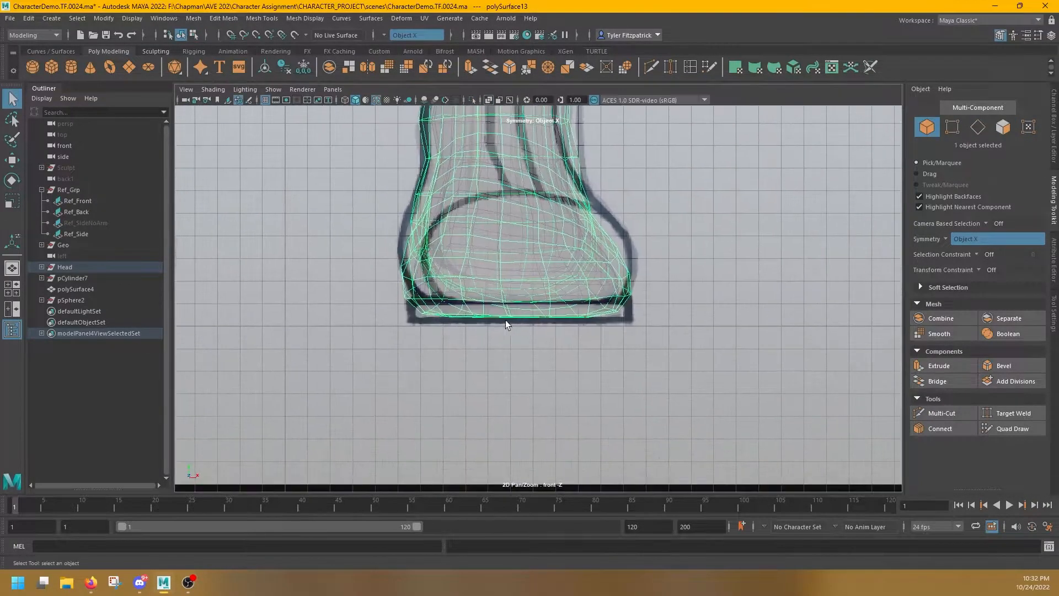
pyautogui.press('space')
pyautogui.keyDown('ctrl'); pyautogui.moveTo(471, 280); pyautogui.dragTo(598, 296); pyautogui.keyUp('ctrl')
pyautogui.press('space')
pyautogui.press('w')
pyautogui.press('r')
pyautogui.moveTo(562, 251); pyautogui.dragTo(563, 298)
pyautogui.press('w')
pyautogui.moveTo(561, 250); pyautogui.dragTo(593, 331)
pyautogui.hotkey('ctrl', 'z')
# Step: Select faces across the sole of the boot mesh for extrusion
pyautogui.keyDown('alt'); pyautogui.moveTo(682, 309); pyautogui.dragTo(618, 278); pyautogui.keyUp('alt')
pyautogui.keyDown('alt'); pyautogui.moveTo(611, 237); pyautogui.dragTo(543, 210); pyautogui.keyUp('alt')
pyautogui.keyDown('shift'); pyautogui.click(702, 126); pyautogui.keyUp('shift')
pyautogui.press('q')
pyautogui.keyDown('alt'); pyautogui.moveTo(711, 133); pyautogui.dragTo(557, 193); pyautogui.keyUp('alt')
pyautogui.keyDown('shift'); pyautogui.click(420, 269); pyautogui.keyUp('shift')
pyautogui.keyDown('alt'); pyautogui.moveTo(420, 269); pyautogui.dragTo(476, 118); pyautogui.keyUp('alt')
pyautogui.moveTo(617, 374); pyautogui.dragTo(590, 374)
pyautogui.keyDown('alt'); pyautogui.moveTo(540, 309); pyautogui.dragTo(624, 354); pyautogui.keyUp('alt')
pyautogui.keyDown('alt'); pyautogui.moveTo(634, 331); pyautogui.dragTo(430, 320); pyautogui.keyUp('alt')
# Step: Try to extrude the selected sole faces of the boot and undo the attempt
pyautogui.click(470, 67)
pyautogui.keyDown('alt'); pyautogui.moveTo(395, 238); pyautogui.dragTo(408, 217); pyautogui.keyUp('alt')
pyautogui.moveTo(610, 354); pyautogui.dragTo(625, 353)
pyautogui.keyDown('alt'); pyautogui.moveTo(496, 309); pyautogui.dragTo(485, 276); pyautogui.keyUp('alt')
pyautogui.hotkey('ctrl', 'z')
pyautogui.hotkey('ctrl', 'z')
pyautogui.hotkey('ctrl', 'z')
pyautogui.hotkey('ctrl', 'z')
# Step: Select the underside faces around the boot's heel and reposition them to shape the heel
pyautogui.click(466, 292)
pyautogui.keyDown('shift'); pyautogui.click(475, 237); pyautogui.keyUp('shift')
pyautogui.keyDown('shift'); pyautogui.click(481, 219); pyautogui.keyUp('shift')
pyautogui.keyDown('alt'); pyautogui.moveTo(530, 188); pyautogui.dragTo(466, 295); pyautogui.keyUp('alt')
pyautogui.keyDown('shift'); pyautogui.click(602, 256); pyautogui.keyUp('shift')
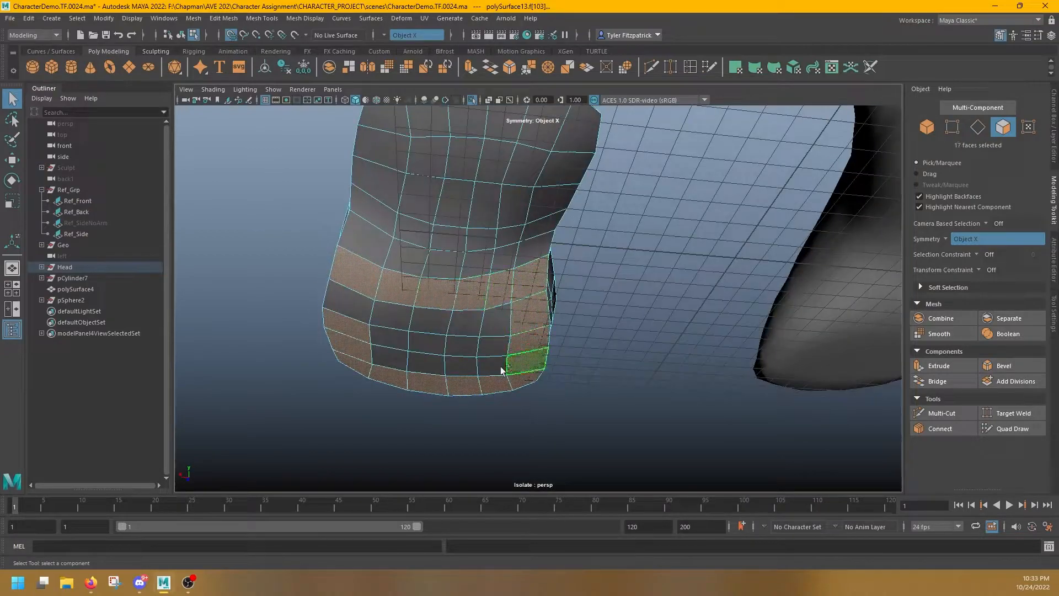
pyautogui.keyDown('shift'); pyautogui.click(477, 350); pyautogui.keyUp('shift')
pyautogui.press('e')
pyautogui.keyDown('alt'); pyautogui.moveTo(478, 350); pyautogui.dragTo(497, 331); pyautogui.keyUp('alt')
pyautogui.moveTo(487, 281); pyautogui.dragTo(488, 331)
pyautogui.press('w')
# Step: Select the faces under the boot's arch and heel and scale them to shape the underside
pyautogui.keyDown('alt'); pyautogui.moveTo(488, 331); pyautogui.dragTo(390, 213); pyautogui.keyUp('alt')
pyautogui.press('q')
pyautogui.click(387, 214)
pyautogui.keyDown('shift'); pyautogui.doubleClick(412, 223); pyautogui.keyUp('shift')
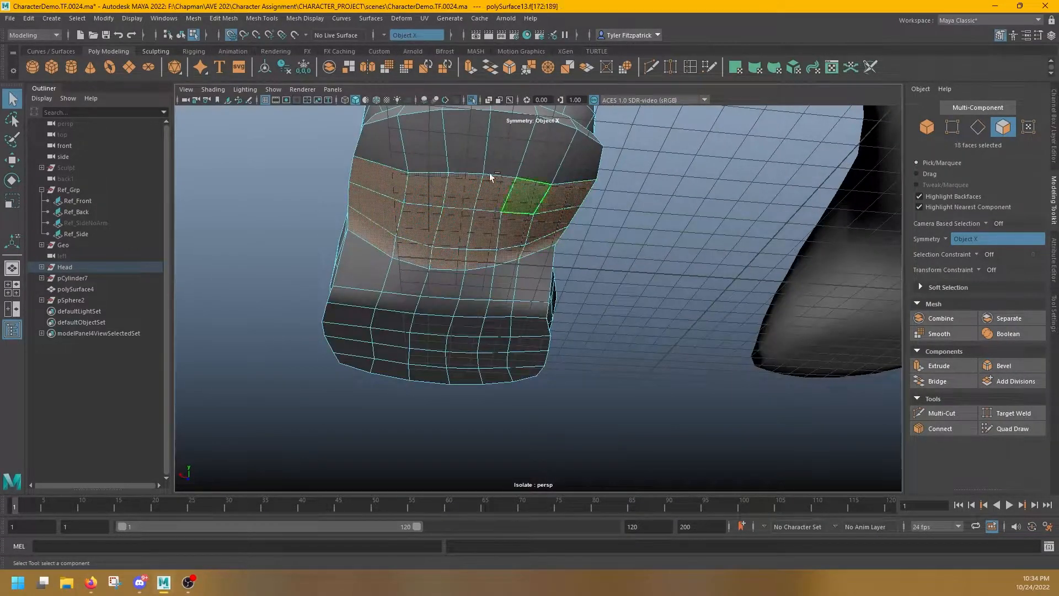
pyautogui.keyDown('shift'); pyautogui.click(530, 159); pyautogui.keyUp('shift')
pyautogui.press('r')
pyautogui.keyDown('alt'); pyautogui.moveTo(529, 158); pyautogui.dragTo(711, 280); pyautogui.keyUp('alt')
pyautogui.keyDown('alt'); pyautogui.moveTo(711, 280); pyautogui.dragTo(579, 237); pyautogui.keyUp('alt')
pyautogui.click(574, 260)
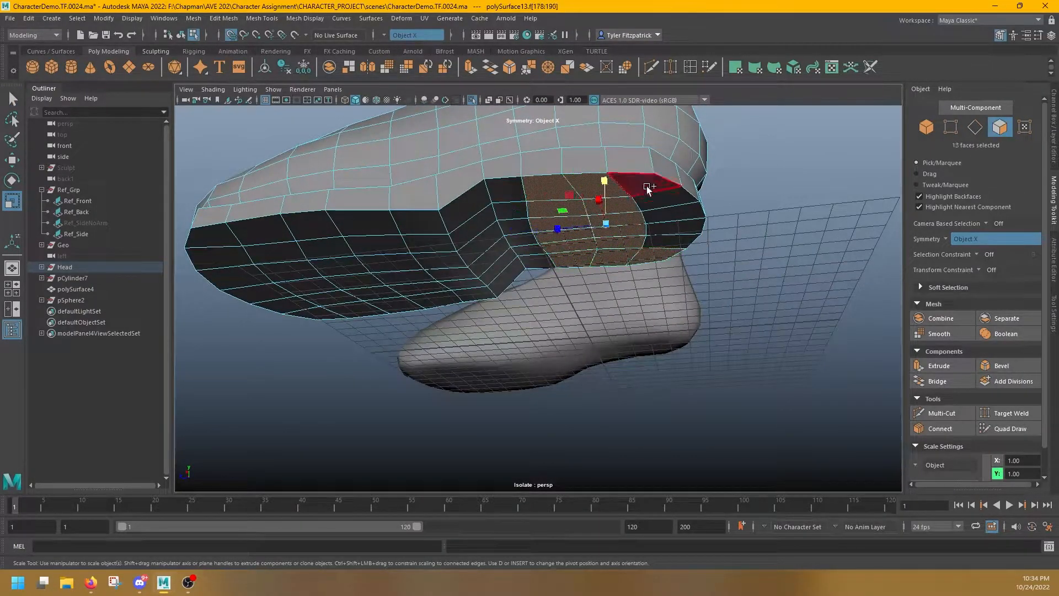
# Step: Select edge loops across the boot's sole and heel for repositioning
pyautogui.keyDown('alt'); pyautogui.moveTo(648, 189); pyautogui.dragTo(592, 188); pyautogui.keyUp('alt')
pyautogui.keyDown('alt'); pyautogui.moveTo(755, 267); pyautogui.dragTo(723, 259); pyautogui.keyUp('alt')
pyautogui.moveTo(489, 233); pyautogui.dragTo(491, 206, button='right')
pyautogui.press('q')
pyautogui.keyDown('alt'); pyautogui.moveTo(491, 206); pyautogui.dragTo(488, 166); pyautogui.keyUp('alt')
pyautogui.click(486, 161)
pyautogui.keyDown('shift'); pyautogui.doubleClick(500, 274); pyautogui.keyUp('shift')
pyautogui.press('w')
pyautogui.keyDown('alt'); pyautogui.moveTo(515, 241); pyautogui.dragTo(485, 229); pyautogui.keyUp('alt')
pyautogui.keyDown('shift'); pyautogui.doubleClick(514, 219); pyautogui.keyUp('shift')
pyautogui.keyDown('alt'); pyautogui.moveTo(499, 273); pyautogui.dragTo(537, 272); pyautogui.keyUp('alt')
pyautogui.keyDown('shift'); pyautogui.doubleClick(479, 231); pyautogui.keyUp('shift')
# Step: Fit the boot's arch and heel edges to the side reference, leaving out the ankle edges
pyautogui.press('space')
pyautogui.press('space')
pyautogui.press('space')
pyautogui.press('space')
pyautogui.press('f')
pyautogui.scroll(3, 530, 287)
pyautogui.press('w')
pyautogui.scroll(-3, 557, 269)
pyautogui.keyDown('alt'); pyautogui.moveTo(557, 270); pyautogui.dragTo(542, 312, button='middle'); pyautogui.keyUp('alt')
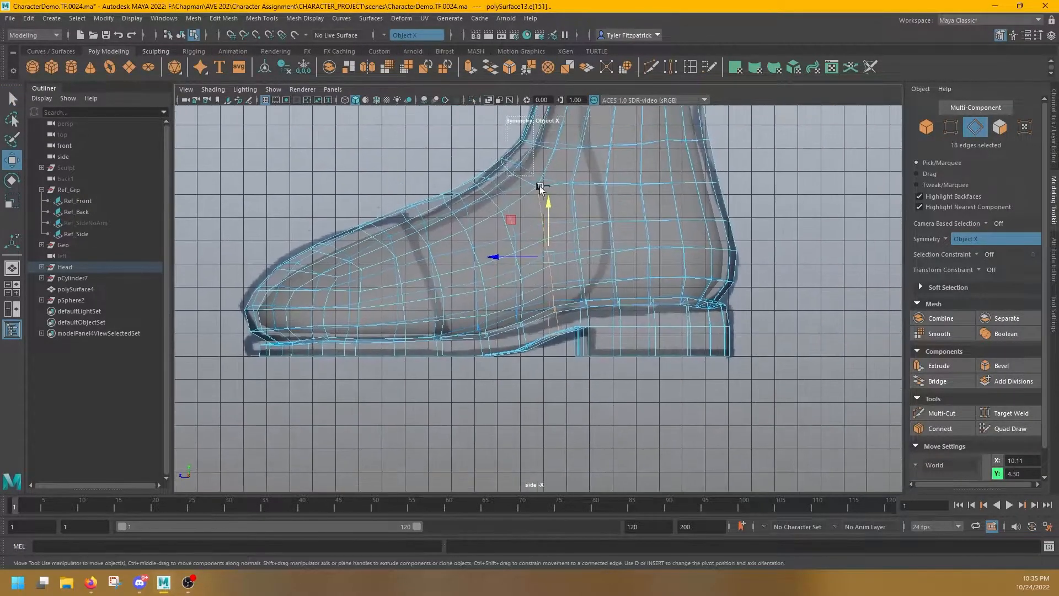
pyautogui.keyDown('ctrl'); pyautogui.moveTo(520, 135); pyautogui.dragTo(601, 322); pyautogui.keyUp('ctrl')
pyautogui.scroll(3, 560, 301)
# Step: Select the side faces of the sole band around the boot's toe
pyautogui.press('space')
pyautogui.press('space')
pyautogui.keyDown('alt'); pyautogui.moveTo(530, 265); pyautogui.dragTo(395, 288); pyautogui.keyUp('alt')
pyautogui.press('space')
pyautogui.press('space')
pyautogui.press('space')
pyautogui.press('space')
pyautogui.click(472, 272)
pyautogui.keyDown('shift'); pyautogui.doubleClick(473, 273); pyautogui.keyUp('shift')
pyautogui.press('q')
pyautogui.press('space')
pyautogui.press('w')
pyautogui.keyDown('ctrl'); pyautogui.moveTo(554, 389); pyautogui.dragTo(882, 474); pyautogui.keyUp('ctrl')
pyautogui.press('q')
pyautogui.keyDown('alt'); pyautogui.moveTo(662, 243); pyautogui.dragTo(741, 267); pyautogui.keyUp('alt')
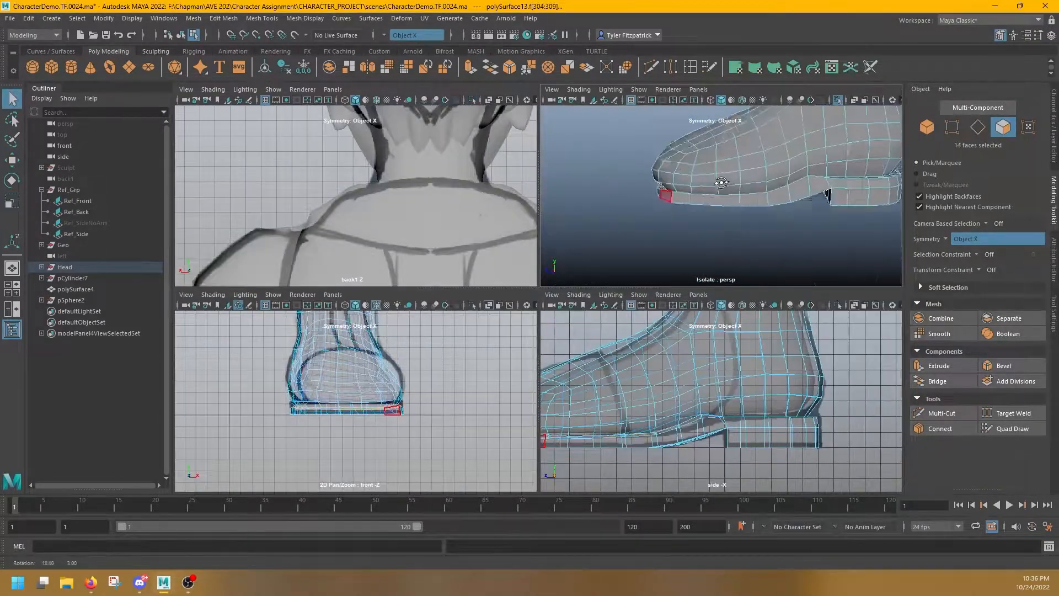
# Step: Reposition the sole faces at the toe tip and scale an edge loop along the sole
pyautogui.press('w')
pyautogui.keyDown('alt'); pyautogui.moveTo(701, 185); pyautogui.dragTo(717, 199); pyautogui.keyUp('alt')
pyautogui.keyDown('alt'); pyautogui.moveTo(651, 397); pyautogui.dragTo(788, 356, button='middle'); pyautogui.keyUp('alt')
pyautogui.click(667, 204)
pyautogui.keyDown('alt'); pyautogui.moveTo(667, 204); pyautogui.dragTo(716, 194); pyautogui.keyUp('alt')
pyautogui.click(717, 195)
pyautogui.press('q')
pyautogui.press('F10')
pyautogui.keyDown('alt'); pyautogui.moveTo(779, 231); pyautogui.dragTo(745, 217); pyautogui.keyUp('alt')
pyautogui.doubleClick(745, 215)
pyautogui.press('r')
pyautogui.keyDown('alt'); pyautogui.moveTo(987, 213); pyautogui.dragTo(734, 199); pyautogui.keyUp('alt')
# Step: Select and bevel the border edges around the boot's sole and heel
pyautogui.press('q')
pyautogui.moveTo(728, 196); pyautogui.dragTo(728, 227, button='right')
pyautogui.keyDown('alt'); pyautogui.moveTo(728, 226); pyautogui.dragTo(739, 201); pyautogui.keyUp('alt')
pyautogui.click(739, 200)
pyautogui.press('e')
pyautogui.press('q')
pyautogui.keyDown('alt'); pyautogui.moveTo(780, 160); pyautogui.dragTo(780, 215); pyautogui.keyUp('alt')
pyautogui.press('space')
pyautogui.press('space')
pyautogui.moveTo(752, 172); pyautogui.dragTo(753, 144, button='right')
pyautogui.press('w')
pyautogui.keyDown('alt'); pyautogui.moveTo(753, 167); pyautogui.dragTo(739, 212); pyautogui.keyUp('alt')
pyautogui.click(728, 200)
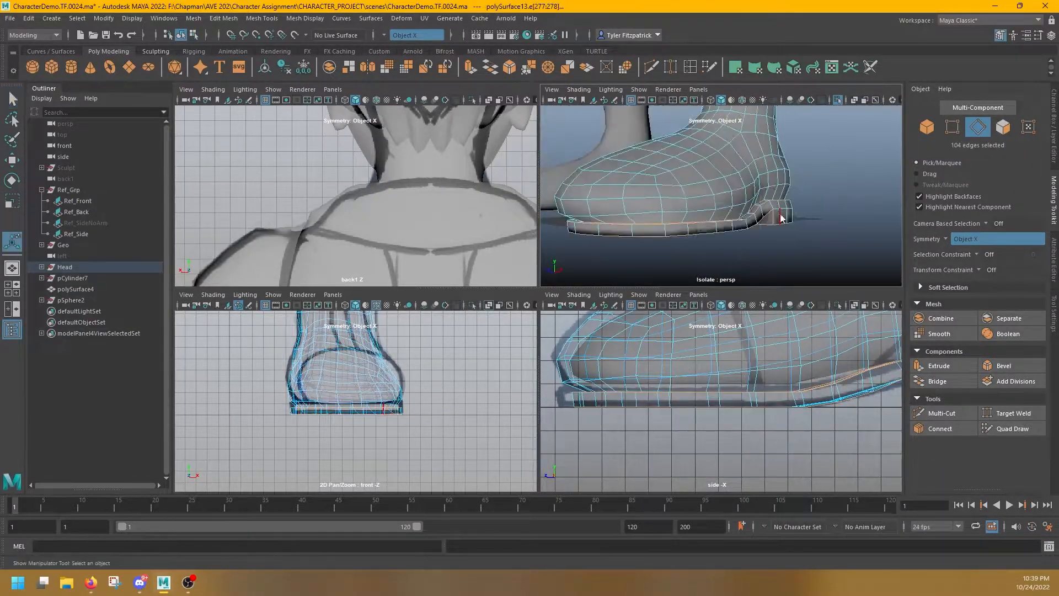
pyautogui.click(744, 258)
# Step: Cut connecting edges with Multi-Cut at the corner where the arch meets the heel
pyautogui.keyDown('alt'); pyautogui.moveTo(757, 268); pyautogui.dragTo(836, 147); pyautogui.keyUp('alt')
pyautogui.press('space')
pyautogui.hotkey('ctrl', 'shift', 'x')
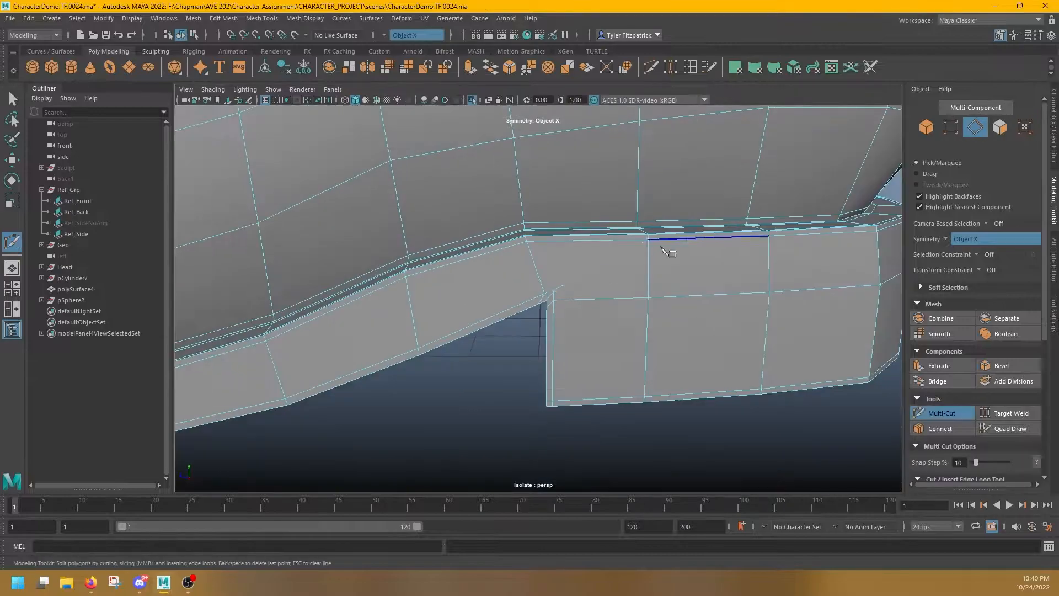
pyautogui.keyDown('alt'); pyautogui.moveTo(650, 243); pyautogui.dragTo(529, 345); pyautogui.keyUp('alt')
# Step: Select the faces under the boot's arch and adjust the edges where the arch meets the heel
pyautogui.press('q')
pyautogui.moveTo(529, 331); pyautogui.dragTo(568, 300, button='right')
pyautogui.keyDown('alt'); pyautogui.moveTo(568, 300); pyautogui.dragTo(675, 296, button='right'); pyautogui.keyUp('alt')
pyautogui.click(674, 295)
pyautogui.keyDown('alt'); pyautogui.moveTo(674, 295); pyautogui.dragTo(508, 315); pyautogui.keyUp('alt')
pyautogui.moveTo(509, 275); pyautogui.dragTo(508, 306, button='right')
pyautogui.press('e')
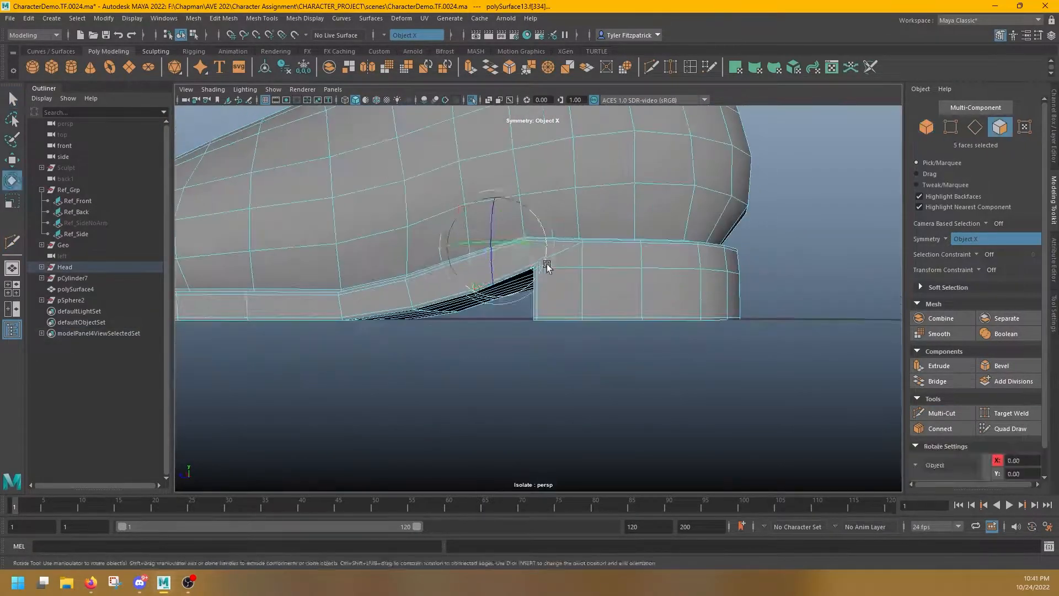
pyautogui.moveTo(544, 265); pyautogui.dragTo(544, 237, button='right')
pyautogui.press('w')
pyautogui.keyDown('alt'); pyautogui.moveTo(489, 277); pyautogui.dragTo(573, 279, button='right'); pyautogui.keyUp('alt')
pyautogui.keyDown('shift'); pyautogui.click(501, 297); pyautogui.keyUp('shift')
# Step: Adjust a vertex on the side of the boot near the ankle
pyautogui.press('q')
pyautogui.keyDown('alt'); pyautogui.moveTo(501, 297); pyautogui.dragTo(245, 286); pyautogui.keyUp('alt')
pyautogui.press('w')
pyautogui.keyDown('alt'); pyautogui.moveTo(606, 265); pyautogui.dragTo(529, 276, button='right'); pyautogui.keyUp('alt')
pyautogui.moveTo(551, 261); pyautogui.dragTo(513, 261, button='right')
pyautogui.click(545, 261)
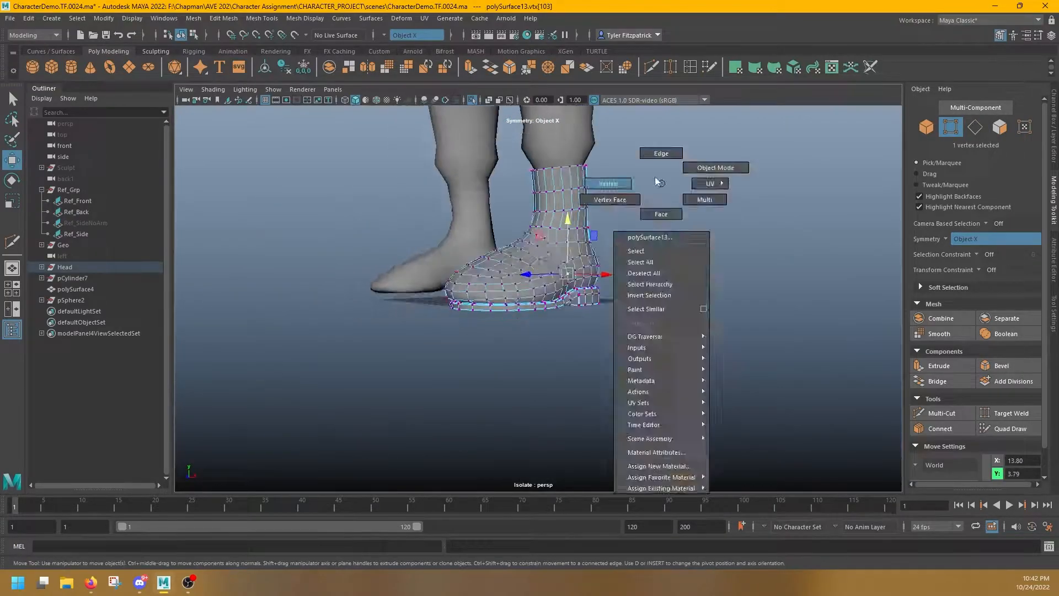
# Step: Select the toe cap faces of the boot and extrude them with thickness 0.2 and offset 0.3
pyautogui.press('space')
pyautogui.press('space')
pyautogui.keyDown('alt'); pyautogui.moveTo(453, 314); pyautogui.dragTo(473, 323); pyautogui.keyUp('alt')
pyautogui.keyDown('shift'); pyautogui.doubleClick(607, 267); pyautogui.keyUp('shift')
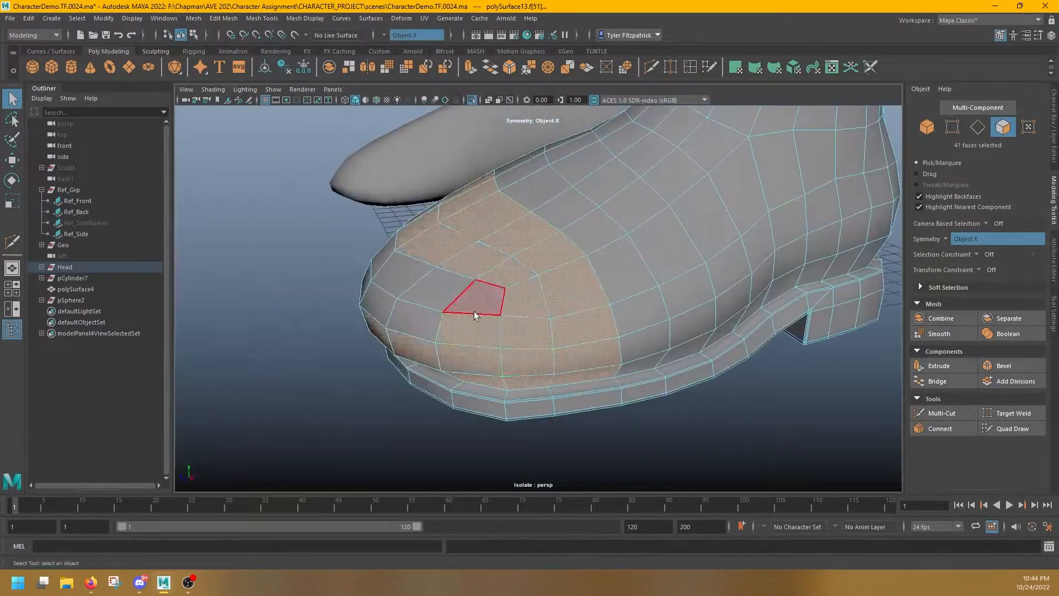
pyautogui.keyDown('shift'); pyautogui.doubleClick(473, 324); pyautogui.keyUp('shift')
pyautogui.keyDown('alt'); pyautogui.moveTo(496, 309); pyautogui.dragTo(595, 250, button='right'); pyautogui.keyUp('alt')
pyautogui.keyDown('alt'); pyautogui.moveTo(595, 250); pyautogui.dragTo(612, 309); pyautogui.keyUp('alt')
pyautogui.hotkey('ctrl', 'e')
pyautogui.moveTo(618, 355); pyautogui.dragTo(625, 355)
pyautogui.keyDown('alt'); pyautogui.moveTo(579, 331); pyautogui.dragTo(515, 315); pyautogui.keyUp('alt')
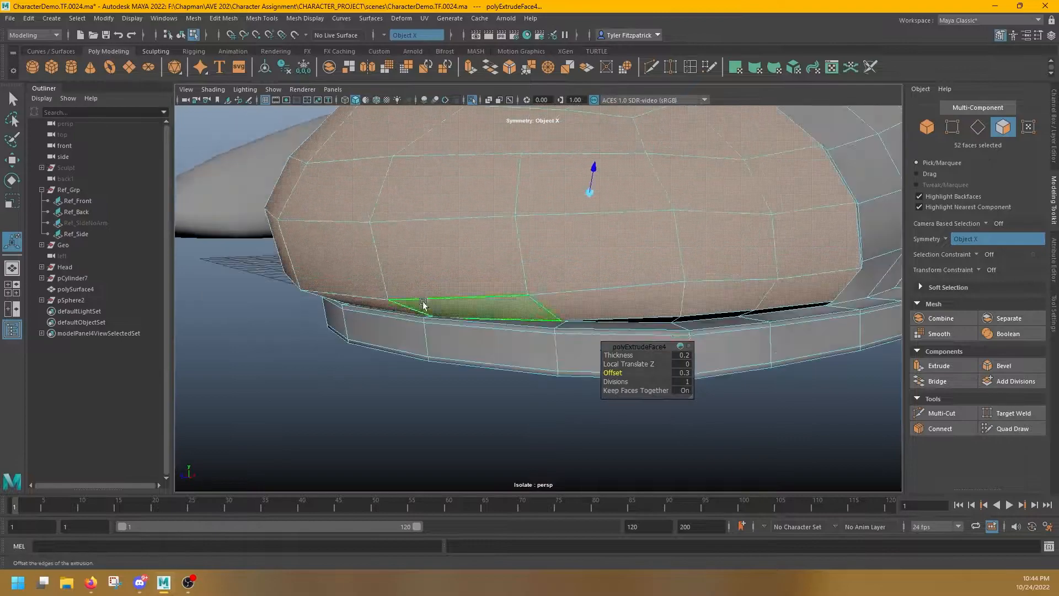
# Step: Scale the toe cap's bottom edges vertically to bring them in line with the sole
pyautogui.press('w')
pyautogui.click(725, 256)
pyautogui.hotkey('ctrl', 'z')
pyautogui.keyDown('alt'); pyautogui.moveTo(725, 230); pyautogui.dragTo(623, 270); pyautogui.keyUp('alt')
pyautogui.doubleClick(630, 277)
pyautogui.press('r')
pyautogui.moveTo(630, 229); pyautogui.dragTo(631, 248)
pyautogui.press('w')
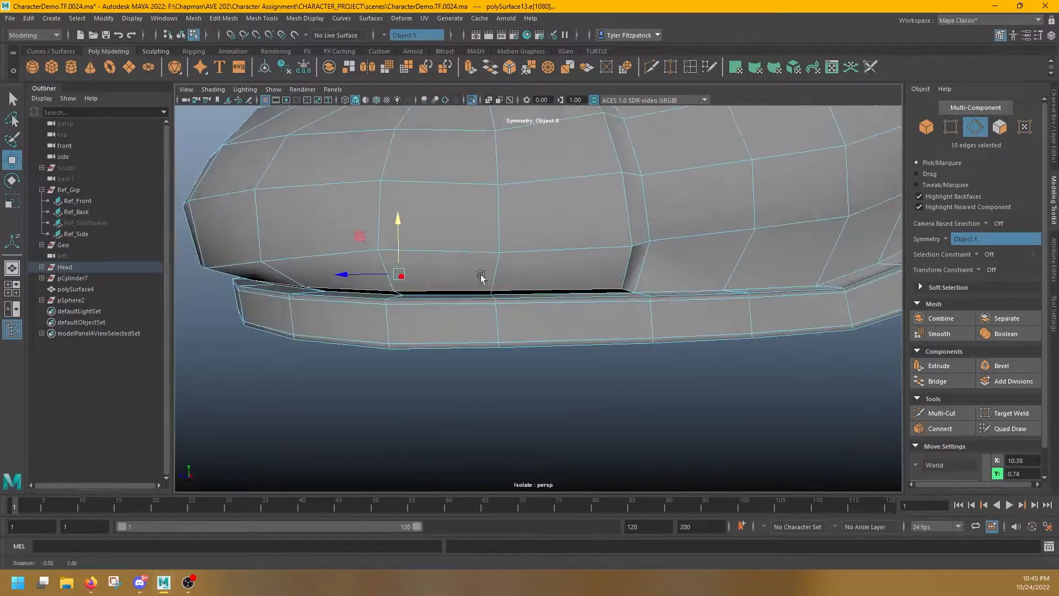
# Step: Insert an edge loop beside the toe cap's border with Multi-Cut
pyautogui.keyDown('alt'); pyautogui.moveTo(482, 276); pyautogui.dragTo(691, 350); pyautogui.keyUp('alt')
pyautogui.hotkey('ctrl', 'shift', 'x')
pyautogui.keyDown('alt'); pyautogui.moveTo(691, 349); pyautogui.dragTo(782, 295, button='right'); pyautogui.keyUp('alt')
pyautogui.keyDown('ctrl'); pyautogui.click(782, 296); pyautogui.keyUp('ctrl')
pyautogui.keyDown('alt'); pyautogui.moveTo(783, 295); pyautogui.dragTo(612, 276); pyautogui.keyUp('alt')
# Step: Bevel the toe cap's border edge loop, preview the boot smoothed, and redo the bevel
pyautogui.press('q')
pyautogui.doubleClick(552, 334)
pyautogui.hotkey('ctrl', 'b')
pyautogui.keyDown('alt'); pyautogui.moveTo(573, 308); pyautogui.dragTo(528, 272); pyautogui.keyUp('alt')
pyautogui.press('3')
pyautogui.press('F8')
pyautogui.press('q')
pyautogui.hotkey('ctrl', 'z')
pyautogui.hotkey('ctrl', 'z')
pyautogui.hotkey('ctrl', 'b')
pyautogui.click(642, 361)
# Step: Examine the boot's shape from several angles and select the whole boot mesh
pyautogui.keyDown('alt'); pyautogui.moveTo(643, 359); pyautogui.dragTo(464, 234); pyautogui.keyUp('alt')
pyautogui.keyDown('alt'); pyautogui.moveTo(464, 233); pyautogui.dragTo(505, 240, button='right'); pyautogui.keyUp('alt')
pyautogui.press('F8')
pyautogui.press('q')
pyautogui.click(499, 234)
pyautogui.keyDown('alt'); pyautogui.moveTo(499, 234); pyautogui.dragTo(813, 466); pyautogui.keyUp('alt')
pyautogui.keyDown('alt'); pyautogui.moveTo(813, 465); pyautogui.dragTo(674, 292, button='right'); pyautogui.keyUp('alt')
pyautogui.click(557, 287)
pyautogui.keyDown('alt'); pyautogui.moveTo(674, 291); pyautogui.dragTo(532, 351); pyautogui.keyUp('alt')
pyautogui.press('F9')
pyautogui.click(530, 316)
pyautogui.press('w')
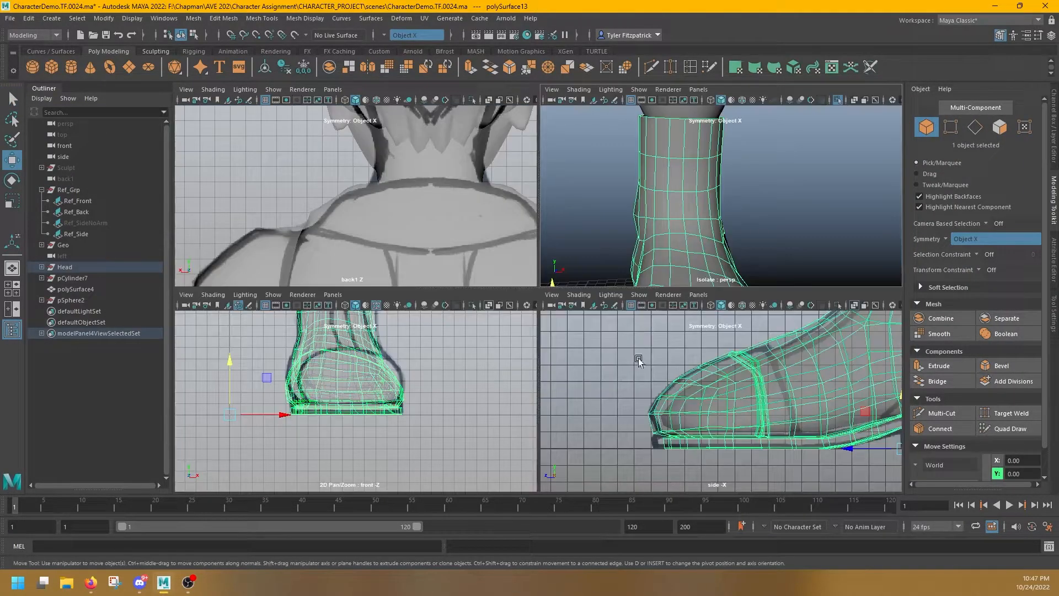
# Step: Make the boot a live surface and Quad Draw a side heel panel following the side reference lines
pyautogui.press('space')
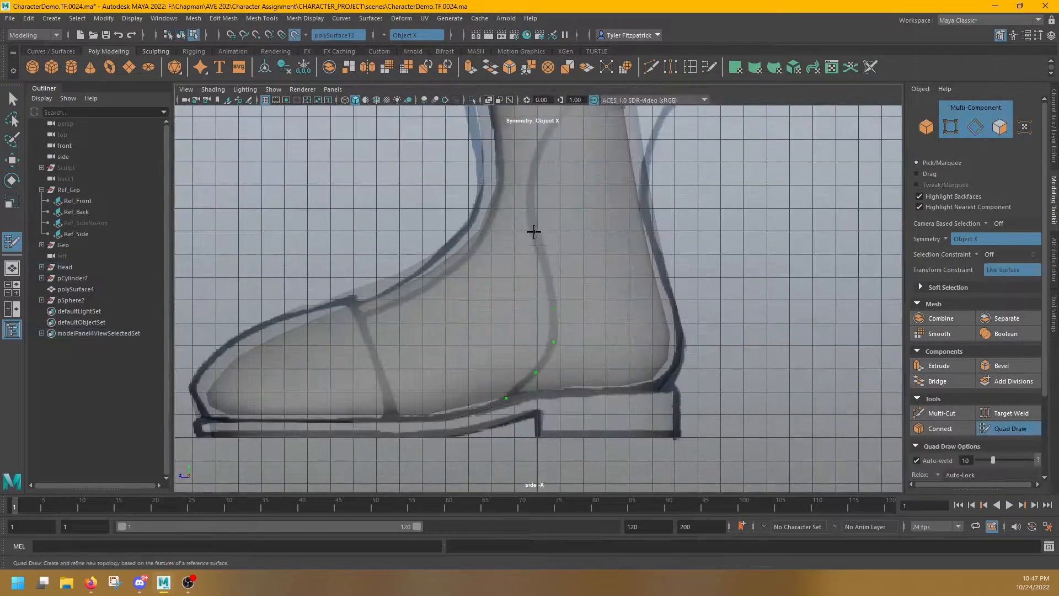
pyautogui.scroll(3, 532, 200)
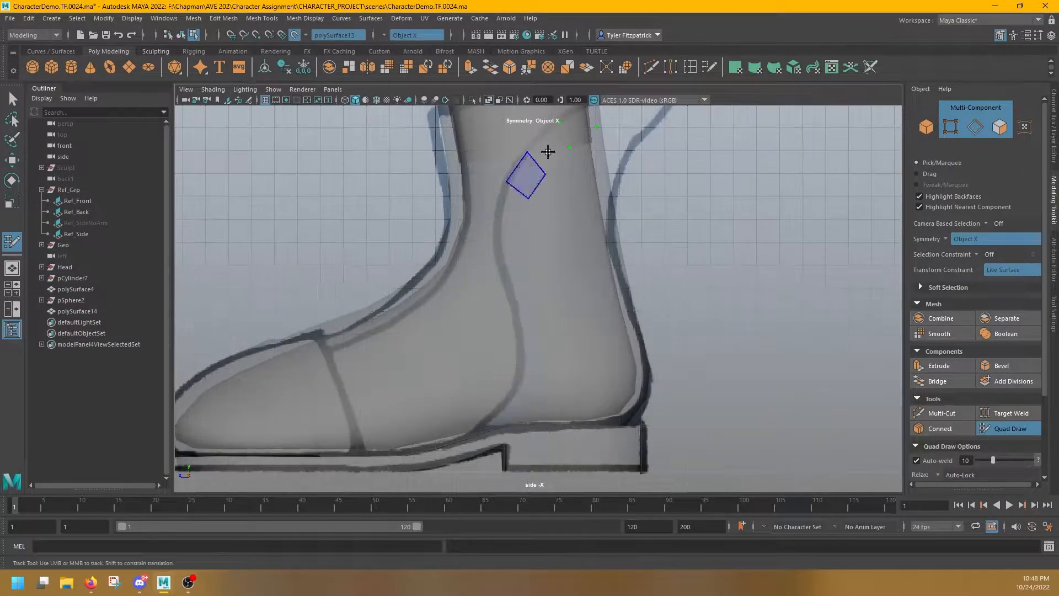
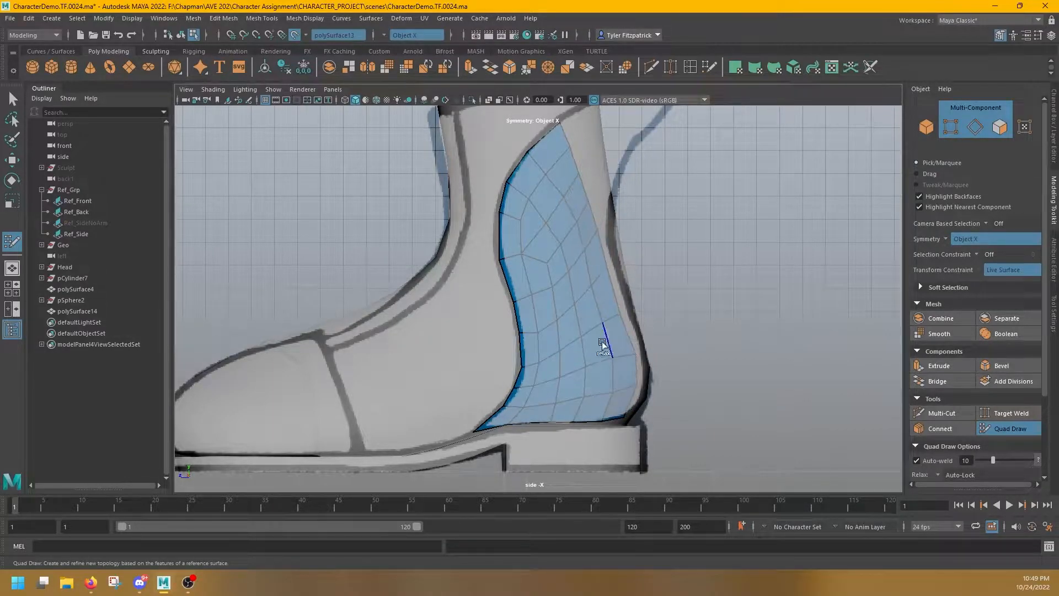
# Step: Examine how the Quad Draw heel panel fits the boot and the side reference from several angles
pyautogui.press('space')
pyautogui.keyDown('alt'); pyautogui.moveTo(744, 184); pyautogui.dragTo(664, 267); pyautogui.keyUp('alt')
pyautogui.keyDown('alt'); pyautogui.moveTo(664, 267); pyautogui.dragTo(678, 275, button='right'); pyautogui.keyUp('alt')
pyautogui.keyDown('alt'); pyautogui.moveTo(679, 276); pyautogui.dragTo(657, 234, button='middle'); pyautogui.keyUp('alt')
pyautogui.keyDown('alt'); pyautogui.moveTo(651, 411); pyautogui.dragTo(696, 447, button='right'); pyautogui.keyUp('alt')
pyautogui.keyDown('alt'); pyautogui.moveTo(696, 447); pyautogui.dragTo(694, 327, button='middle'); pyautogui.keyUp('alt')
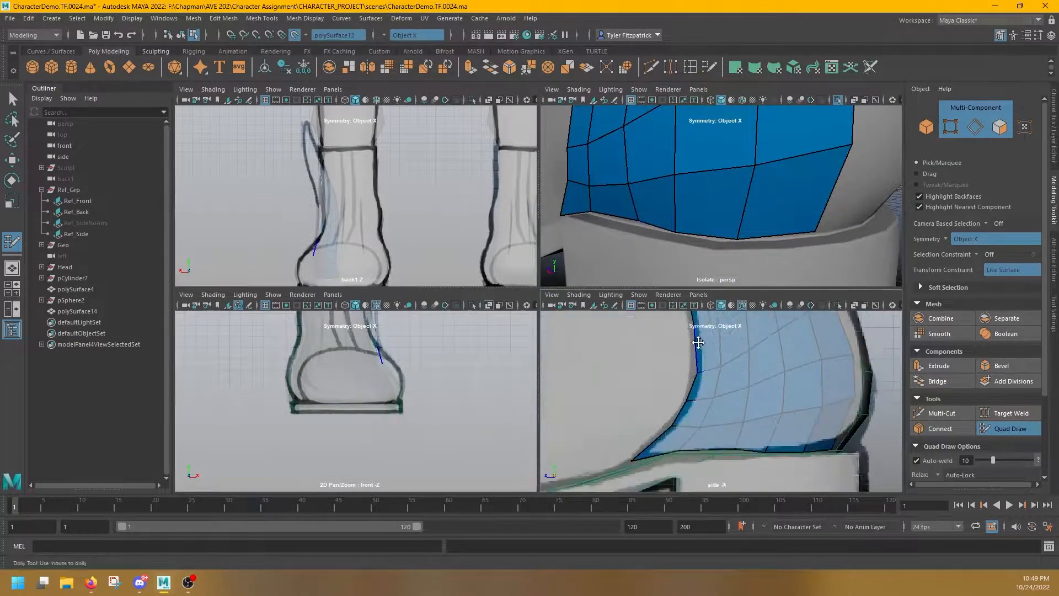
pyautogui.keyDown('alt'); pyautogui.moveTo(767, 254); pyautogui.dragTo(759, 176, button='right'); pyautogui.keyUp('alt')
pyautogui.keyDown('alt'); pyautogui.moveTo(758, 177); pyautogui.dragTo(740, 167); pyautogui.keyUp('alt')
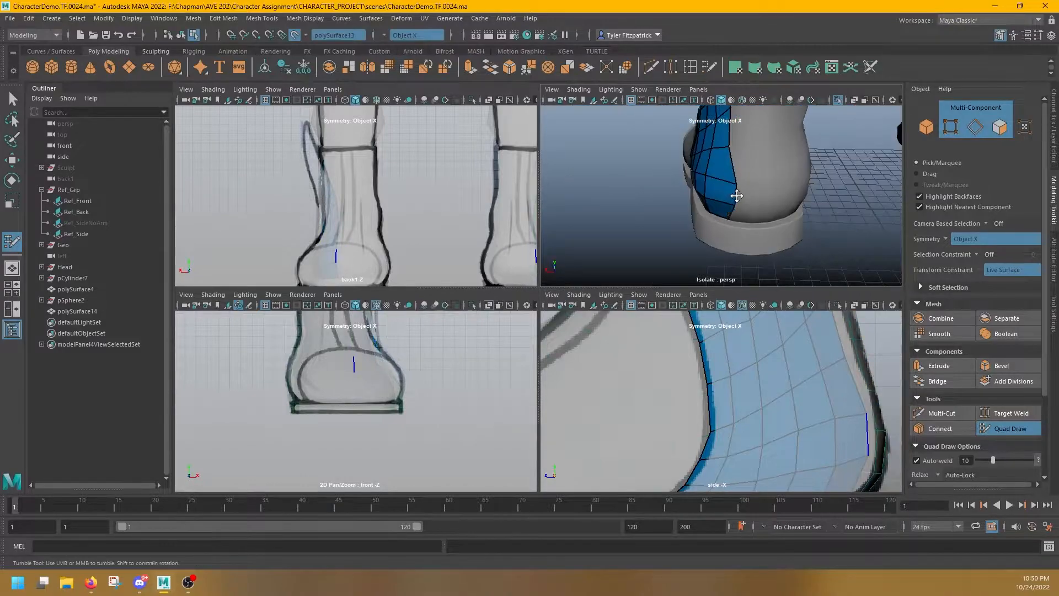
pyautogui.keyDown('alt'); pyautogui.moveTo(725, 218); pyautogui.dragTo(742, 220); pyautogui.keyUp('alt')
pyautogui.keyDown('alt'); pyautogui.moveTo(742, 219); pyautogui.dragTo(776, 240, button='right'); pyautogui.keyUp('alt')
pyautogui.keyDown('alt'); pyautogui.moveTo(607, 202); pyautogui.dragTo(752, 197); pyautogui.keyUp('alt')
pyautogui.keyDown('alt'); pyautogui.moveTo(751, 196); pyautogui.dragTo(727, 182, button='right'); pyautogui.keyUp('alt')
pyautogui.keyDown('alt'); pyautogui.moveTo(727, 182); pyautogui.dragTo(690, 191); pyautogui.keyUp('alt')
pyautogui.keyDown('alt'); pyautogui.moveTo(786, 319); pyautogui.dragTo(768, 433, button='middle'); pyautogui.keyUp('alt')
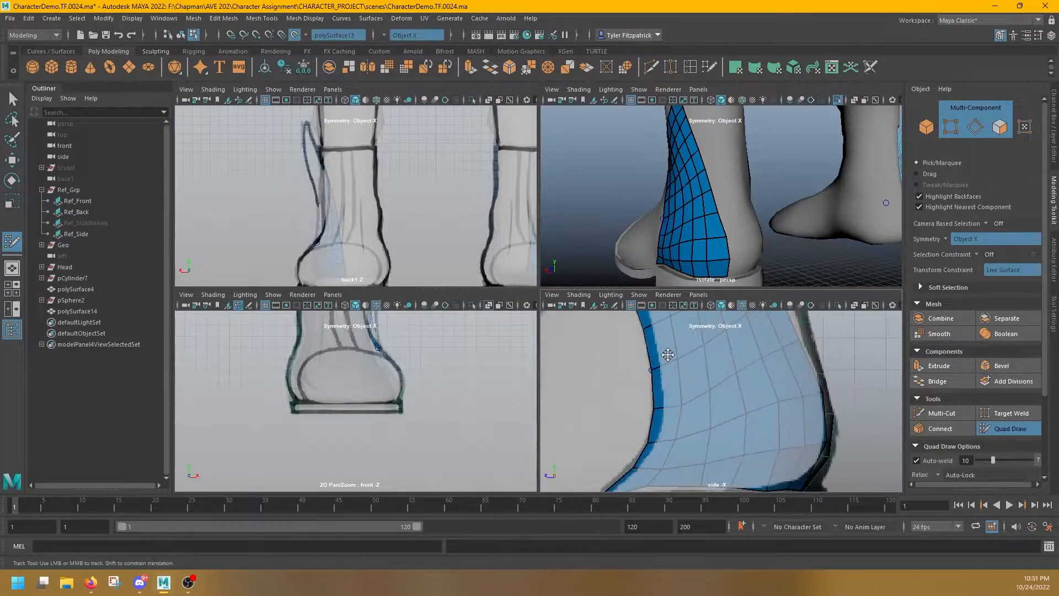
# Step: Release the live surface, leave Quad Draw, and turn symmetry off
pyautogui.keyDown('alt'); pyautogui.moveTo(783, 243); pyautogui.dragTo(896, 227); pyautogui.keyUp('alt')
pyautogui.click(296, 36)
pyautogui.press('q')
pyautogui.keyDown('alt'); pyautogui.moveTo(722, 188); pyautogui.dragTo(767, 204); pyautogui.keyUp('alt')
pyautogui.click(385, 35)
pyautogui.click(401, 39)
pyautogui.press('space')
pyautogui.keyDown('alt'); pyautogui.moveTo(508, 353); pyautogui.dragTo(540, 399); pyautogui.keyUp('alt')
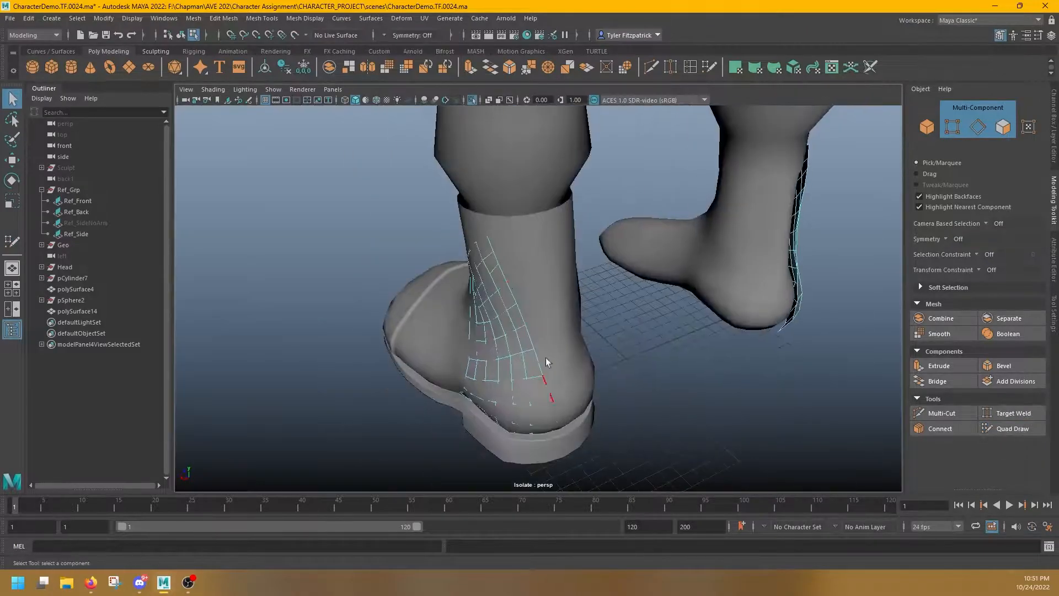
# Step: Select the heel panel's faces and extrude them to give the panel thickness
pyautogui.press('b')
pyautogui.keyDown('alt'); pyautogui.moveTo(462, 253); pyautogui.dragTo(550, 280); pyautogui.keyUp('alt')
pyautogui.moveTo(572, 123); pyautogui.dragTo(778, 373)
pyautogui.hotkey('ctrl', 'e')
# Step: Select the heel panel's lower faces and nudge them to fit around the heel
pyautogui.keyDown('alt'); pyautogui.moveTo(711, 309); pyautogui.dragTo(386, 237); pyautogui.keyUp('alt')
pyautogui.click(278, 189)
pyautogui.keyDown('alt'); pyautogui.moveTo(278, 189); pyautogui.dragTo(331, 226); pyautogui.keyUp('alt')
pyautogui.keyDown('shift'); pyautogui.doubleClick(298, 262); pyautogui.keyUp('shift')
pyautogui.press('b')
pyautogui.press('w')
pyautogui.moveTo(254, 236); pyautogui.dragTo(243, 237)
pyautogui.press('e')
pyautogui.keyDown('alt'); pyautogui.moveTo(342, 309); pyautogui.dragTo(570, 355); pyautogui.keyUp('alt')
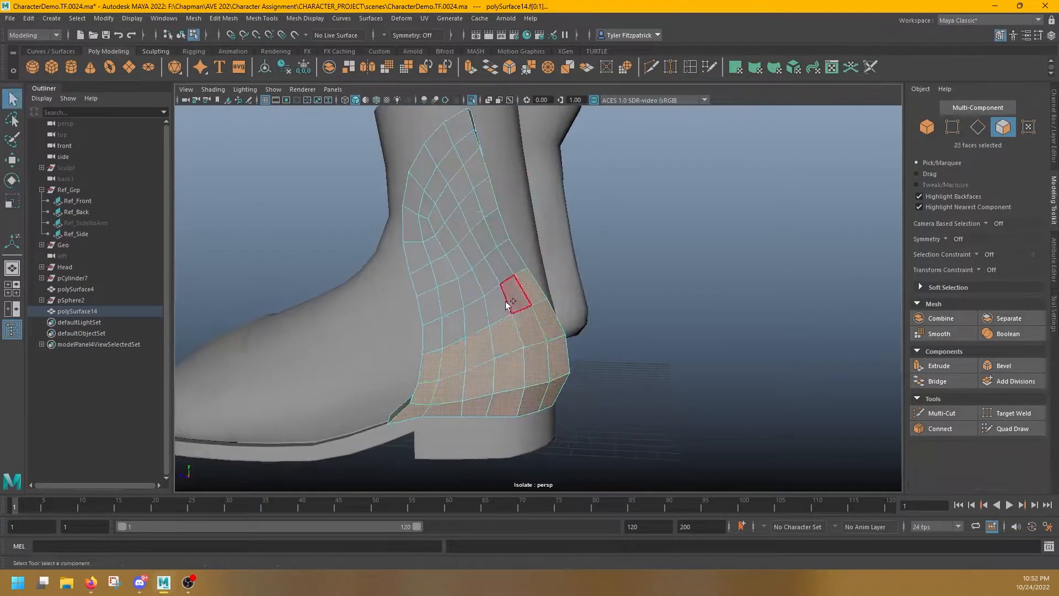
# Step: Refine the face selection on the heel panel and nudge the faces against the boot surface, redoing the move once
pyautogui.keyDown('ctrl'); pyautogui.click(458, 243); pyautogui.keyUp('ctrl')
pyautogui.keyDown('alt'); pyautogui.moveTo(459, 246); pyautogui.dragTo(557, 284); pyautogui.keyUp('alt')
pyautogui.click(489, 100)
pyautogui.click(489, 101)
pyautogui.keyDown('alt'); pyautogui.moveTo(496, 265); pyautogui.dragTo(689, 287); pyautogui.keyUp('alt')
pyautogui.press('w')
pyautogui.moveTo(809, 296); pyautogui.dragTo(800, 296)
pyautogui.keyDown('alt'); pyautogui.moveTo(800, 296); pyautogui.dragTo(820, 282); pyautogui.keyUp('alt')
pyautogui.hotkey('ctrl', 'z')
pyautogui.moveTo(846, 216); pyautogui.dragTo(848, 217)
# Step: Extrude the four faces on the heel panel's upper rear edge into a strap following the side reference
pyautogui.keyDown('alt'); pyautogui.moveTo(848, 216); pyautogui.dragTo(584, 259); pyautogui.keyUp('alt')
pyautogui.moveTo(583, 260); pyautogui.dragTo(579, 262, button='right')
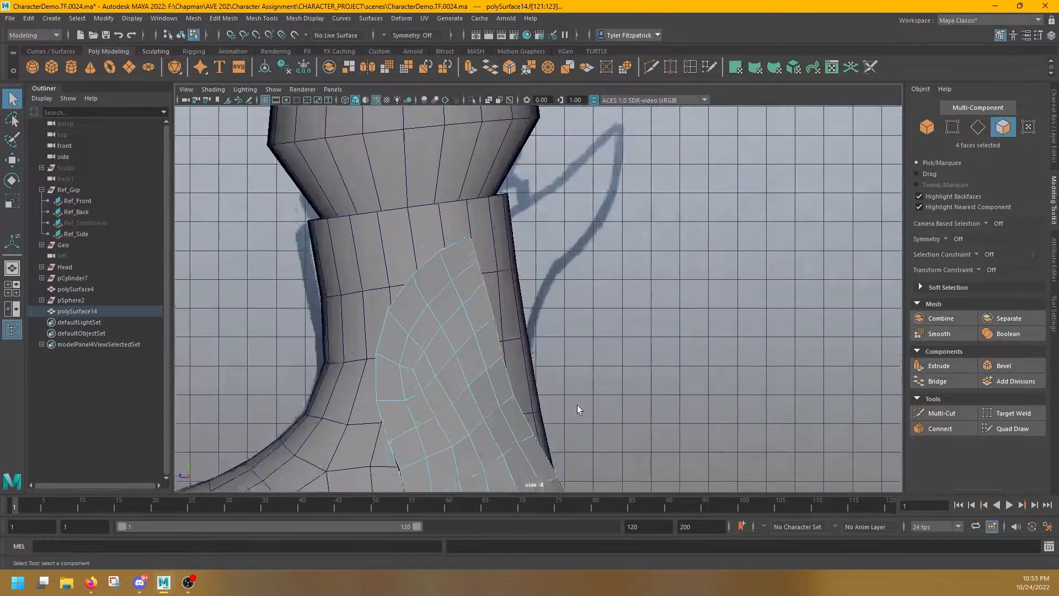
pyautogui.press('r')
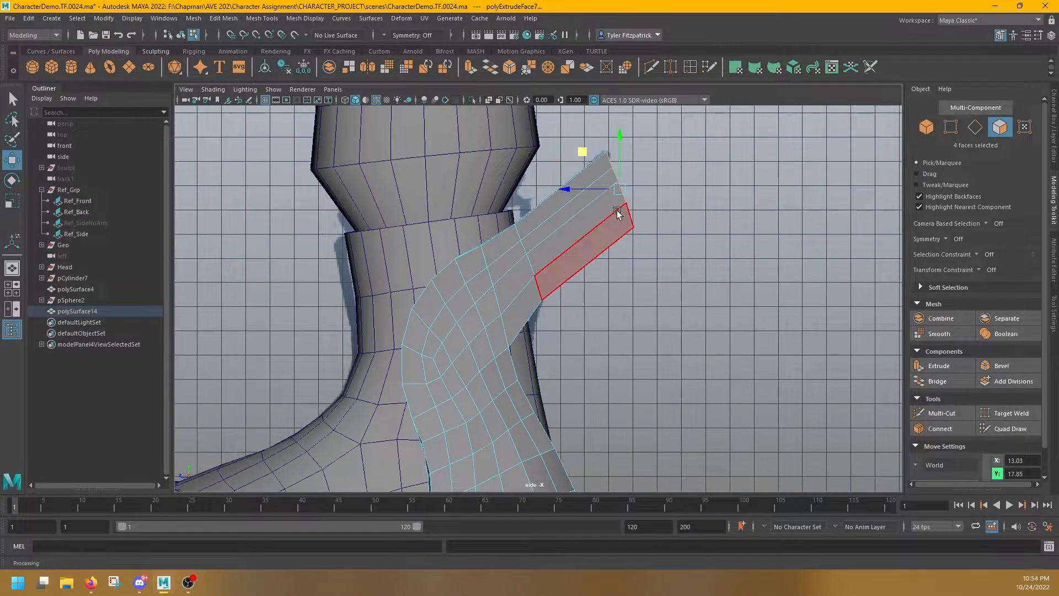
# Step: Cut edge loops across the extruded strap with Multi-Cut and save the scene
pyautogui.click(651, 65)
pyautogui.press('q')
pyautogui.press('space')
pyautogui.press('space')
pyautogui.hotkey('ctrl', 's')
pyautogui.keyDown('alt'); pyautogui.moveTo(789, 300); pyautogui.dragTo(686, 342); pyautogui.keyUp('alt')
pyautogui.press('q')
pyautogui.click(651, 66)
pyautogui.press('q')
pyautogui.press('q')
# Step: Reposition vertices along the strap to follow the strap outline in the side reference
pyautogui.press('w')
pyautogui.moveTo(578, 299); pyautogui.dragTo(575, 298)
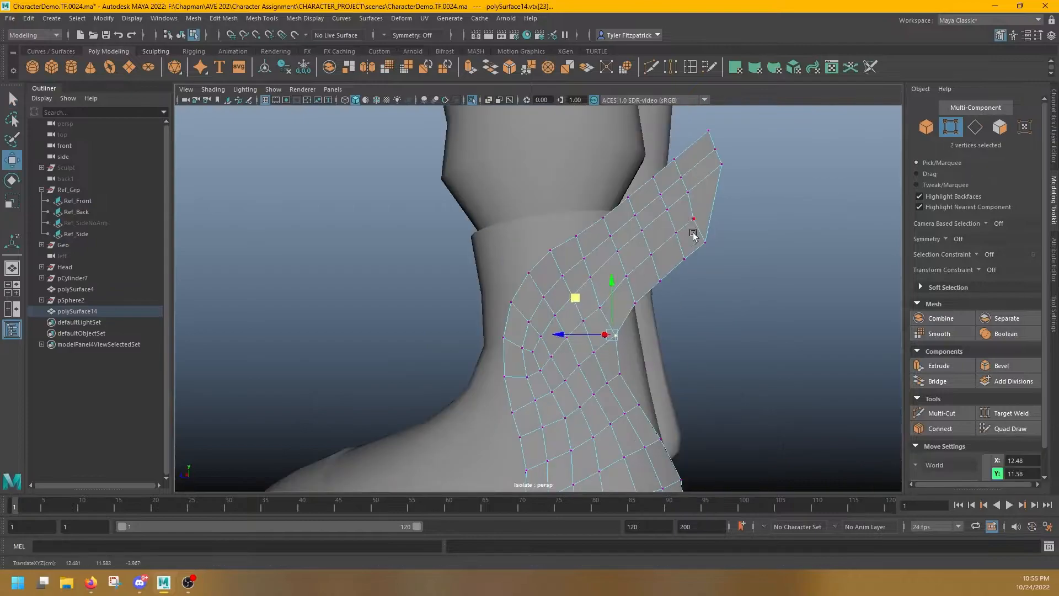
pyautogui.press('space')
pyautogui.click(761, 375)
pyautogui.moveTo(706, 319); pyautogui.dragTo(719, 331)
pyautogui.keyDown('alt'); pyautogui.moveTo(749, 364); pyautogui.dragTo(730, 408, button='middle'); pyautogui.keyUp('alt')
pyautogui.click(746, 387)
pyautogui.moveTo(709, 347); pyautogui.dragTo(683, 329)
# Step: Shape the strap's upper end by moving its vertices onto the side reference
pyautogui.press('b')
pyautogui.click(768, 365)
pyautogui.click(837, 304)
pyautogui.click(837, 305)
pyautogui.click(854, 305)
pyautogui.moveTo(780, 323); pyautogui.dragTo(815, 342)
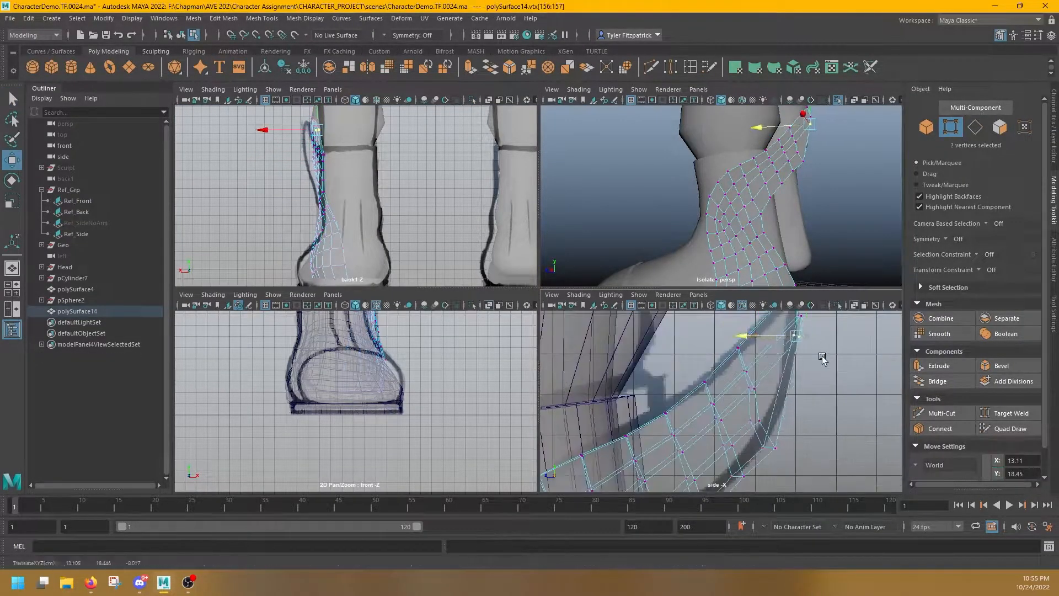
pyautogui.keyDown('alt'); pyautogui.moveTo(816, 343); pyautogui.dragTo(782, 375, button='middle'); pyautogui.keyUp('alt')
pyautogui.keyDown('alt'); pyautogui.moveTo(758, 411); pyautogui.dragTo(782, 310, button='middle'); pyautogui.keyUp('alt')
# Step: Move the strap's individual vertices sideways in the perspective view to smooth its profile beside the leg
pyautogui.keyDown('alt'); pyautogui.moveTo(760, 221); pyautogui.dragTo(733, 188); pyautogui.keyUp('alt')
pyautogui.click(782, 136)
pyautogui.click(720, 146)
pyautogui.moveTo(744, 149); pyautogui.dragTo(780, 147)
pyautogui.click(724, 166)
pyautogui.scroll(4, 779, 147)
pyautogui.keyDown('alt'); pyautogui.moveTo(780, 147); pyautogui.dragTo(752, 185, button='middle'); pyautogui.keyUp('alt')
pyautogui.press('q')
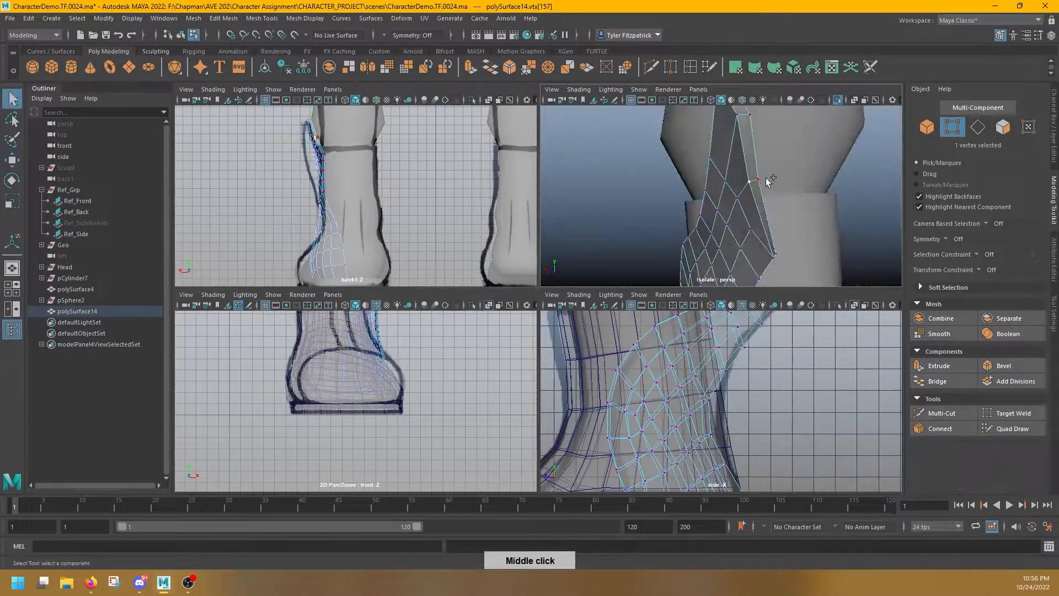
pyautogui.press('w')
pyautogui.keyDown('alt'); pyautogui.moveTo(743, 114); pyautogui.dragTo(670, 212); pyautogui.keyUp('alt')
pyautogui.click(835, 136)
pyautogui.keyDown('alt'); pyautogui.moveTo(695, 204); pyautogui.dragTo(739, 166); pyautogui.keyUp('alt')
# Step: Examine the heel panel's edges and thickness from several angles
pyautogui.press('q')
pyautogui.scroll(-5, 717, 176)
pyautogui.press('F8')
pyautogui.rightClick(716, 173)
pyautogui.keyDown('shift'); pyautogui.moveTo(716, 174); pyautogui.dragTo(712, 173, button='right'); pyautogui.keyUp('shift')
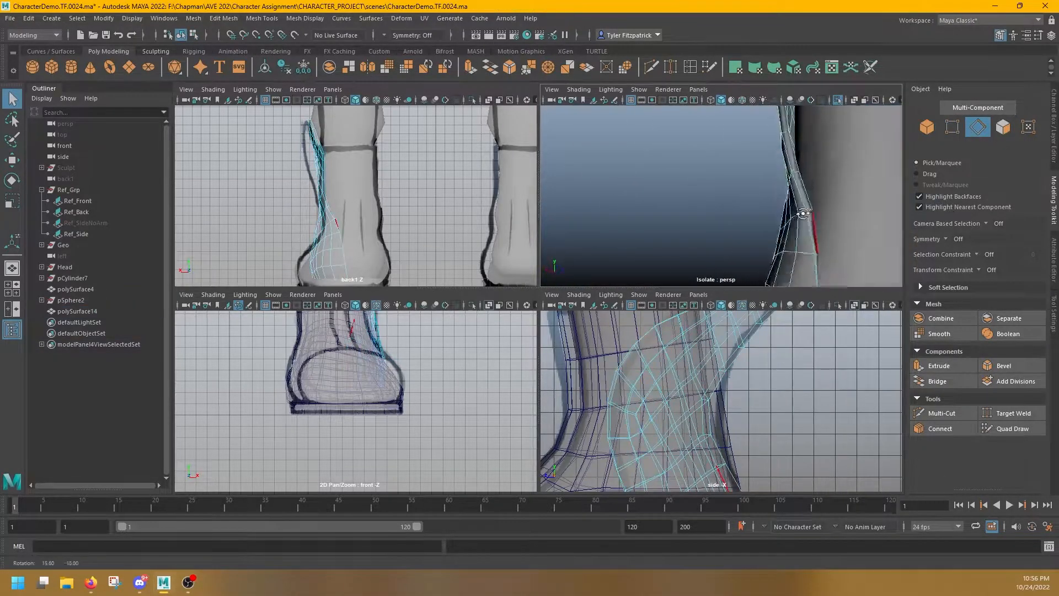
pyautogui.keyDown('alt'); pyautogui.moveTo(802, 209); pyautogui.dragTo(772, 182); pyautogui.keyUp('alt')
pyautogui.press('F8')
pyautogui.scroll(-5, 722, 138)
pyautogui.keyDown('alt'); pyautogui.moveTo(723, 138); pyautogui.dragTo(658, 198); pyautogui.keyUp('alt')
pyautogui.scroll(5, 657, 199)
# Step: Select the heel panel's inner faces that lie against the boot and delete them
pyautogui.moveTo(562, 155); pyautogui.dragTo(562, 190, button='right')
pyautogui.click(674, 217)
pyautogui.keyDown('shift'); pyautogui.click(742, 208); pyautogui.keyUp('shift')
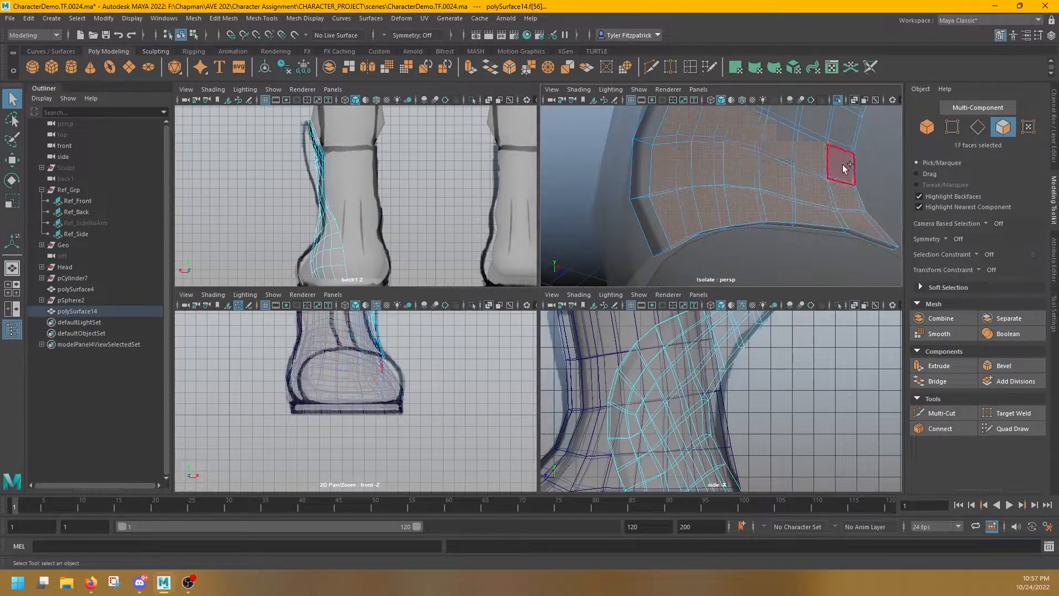
pyautogui.keyDown('shift'); pyautogui.click(815, 161); pyautogui.keyUp('shift')
pyautogui.keyDown('alt'); pyautogui.moveTo(827, 165); pyautogui.dragTo(794, 166); pyautogui.keyUp('alt')
pyautogui.keyDown('alt'); pyautogui.moveTo(815, 160); pyautogui.dragTo(810, 223, button='middle'); pyautogui.keyUp('alt')
pyautogui.keyDown('alt'); pyautogui.moveTo(779, 156); pyautogui.dragTo(651, 107); pyautogui.keyUp('alt')
pyautogui.keyDown('shift'); pyautogui.click(778, 229); pyautogui.keyUp('shift')
pyautogui.keyDown('shift'); pyautogui.click(783, 246); pyautogui.keyUp('shift')
pyautogui.keyDown('alt'); pyautogui.moveTo(734, 165); pyautogui.dragTo(855, 101); pyautogui.keyUp('alt')
pyautogui.press('Delete')
pyautogui.keyDown('alt'); pyautogui.moveTo(784, 132); pyautogui.dragTo(713, 181); pyautogui.keyUp('alt')
pyautogui.press('F10')
pyautogui.click(713, 181)
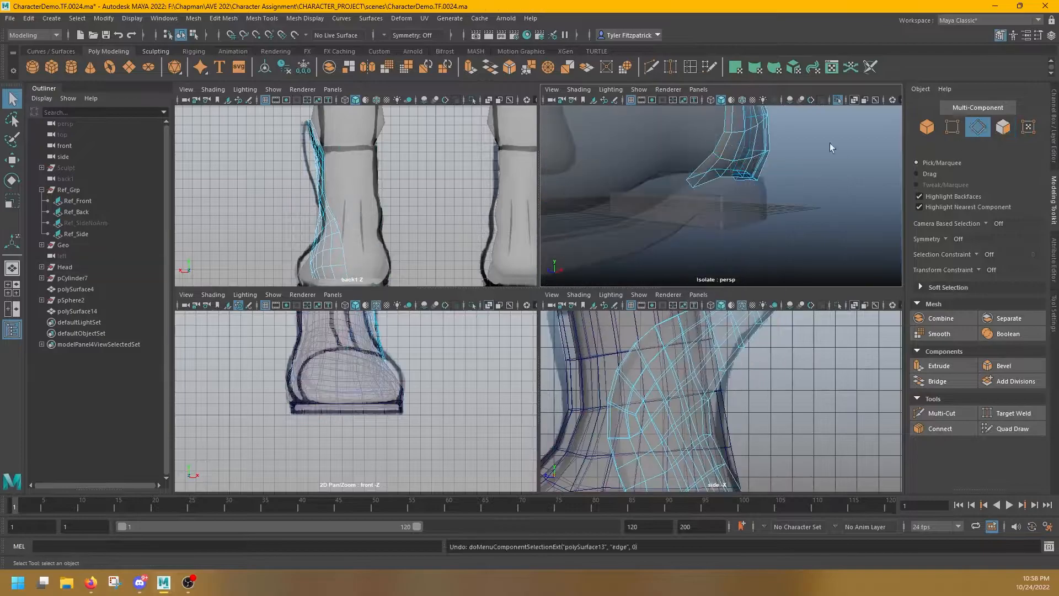
pyautogui.moveTo(720, 126); pyautogui.dragTo(720, 123)
pyautogui.keyDown('alt'); pyautogui.moveTo(721, 165); pyautogui.dragTo(751, 182); pyautogui.keyUp('alt')
pyautogui.press('F11')
pyautogui.press('F10')
pyautogui.doubleClick(723, 230)
pyautogui.press('F8')
pyautogui.click(328, 66)
pyautogui.click(264, 66)
pyautogui.press('F11')
pyautogui.click(662, 237)
pyautogui.keyDown('alt'); pyautogui.moveTo(662, 237); pyautogui.dragTo(796, 239); pyautogui.keyUp('alt')
pyautogui.hotkey('ctrl', 'z')
pyautogui.hotkey('ctrl', 'z')
pyautogui.hotkey('ctrl', 'z')
pyautogui.hotkey('ctrl', 'z')
# Step: Delete the remaining unneeded inner faces of the heel panel
pyautogui.keyDown('shift'); pyautogui.click(646, 246); pyautogui.keyUp('shift')
pyautogui.press('q')
pyautogui.keyDown('alt'); pyautogui.moveTo(741, 198); pyautogui.dragTo(711, 188); pyautogui.keyUp('alt')
pyautogui.press('Delete')
# Step: Select the boot and the heel panel in object mode and combine them into one mesh
pyautogui.rightClick(711, 188)
pyautogui.moveTo(712, 187); pyautogui.dragTo(766, 172, button='right')
pyautogui.keyDown('alt'); pyautogui.moveTo(765, 172); pyautogui.dragTo(783, 186); pyautogui.keyUp('alt')
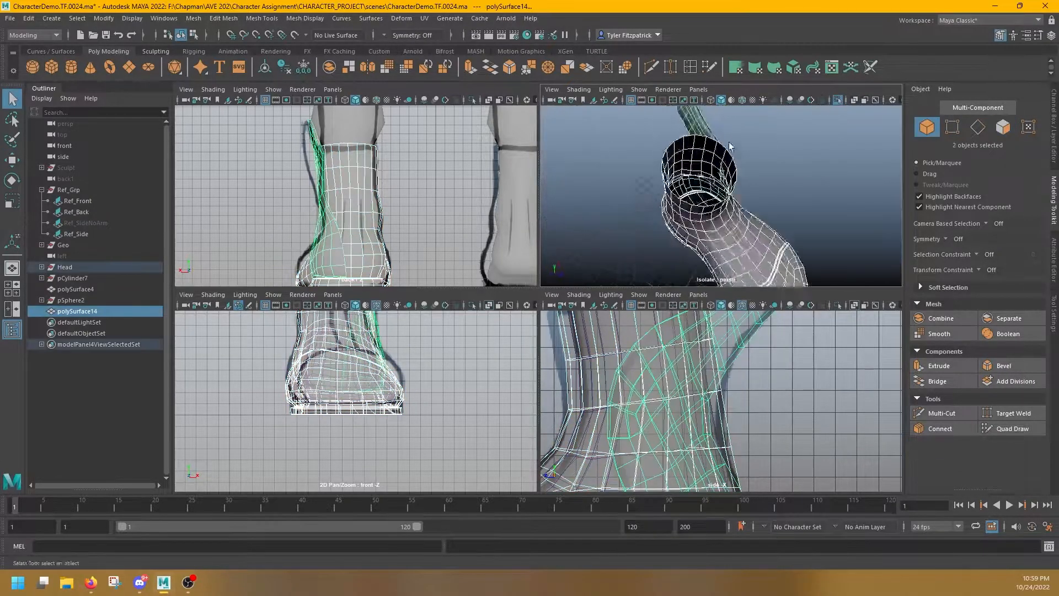
pyautogui.scroll(5, 716, 204)
# Step: Delete the boot faces hidden beneath the heel panel
pyautogui.moveTo(712, 206); pyautogui.dragTo(719, 234, button='right')
pyautogui.click(732, 223)
pyautogui.press('Delete')
pyautogui.keyDown('alt'); pyautogui.moveTo(732, 223); pyautogui.dragTo(689, 237); pyautogui.keyUp('alt')
pyautogui.click(687, 193)
pyautogui.click(705, 197)
pyautogui.press('Delete')
pyautogui.keyDown('alt'); pyautogui.moveTo(705, 197); pyautogui.dragTo(732, 179); pyautogui.keyUp('alt')
pyautogui.click(747, 185)
pyautogui.press('Delete')
# Step: Enlarge the perspective view of the isolated boot and activate Target Weld for the vertices around the heel panel
pyautogui.click(733, 176)
pyautogui.keyDown('alt'); pyautogui.moveTo(741, 239); pyautogui.dragTo(623, 171); pyautogui.keyUp('alt')
pyautogui.moveTo(623, 171)
pyautogui.mouseDown(button='right')
pyautogui.moveTo(650, 157)
pyautogui.moveTo(656, 193)
pyautogui.mouseUp(button='right')
pyautogui.keyDown('shift'); pyautogui.click(650, 157); pyautogui.keyUp('shift')
pyautogui.press('q')
pyautogui.keyDown('alt'); pyautogui.moveTo(656, 165); pyautogui.dragTo(682, 134); pyautogui.keyUp('alt')
pyautogui.keyDown('shift'); pyautogui.moveTo(683, 134); pyautogui.dragTo(684, 209, button='right'); pyautogui.keyUp('shift')
pyautogui.press('space')
pyautogui.keyDown('alt'); pyautogui.moveTo(430, 276); pyautogui.dragTo(469, 269); pyautogui.keyUp('alt')
pyautogui.keyDown('shift'); pyautogui.moveTo(469, 269); pyautogui.dragTo(499, 259, button='right'); pyautogui.keyUp('shift')
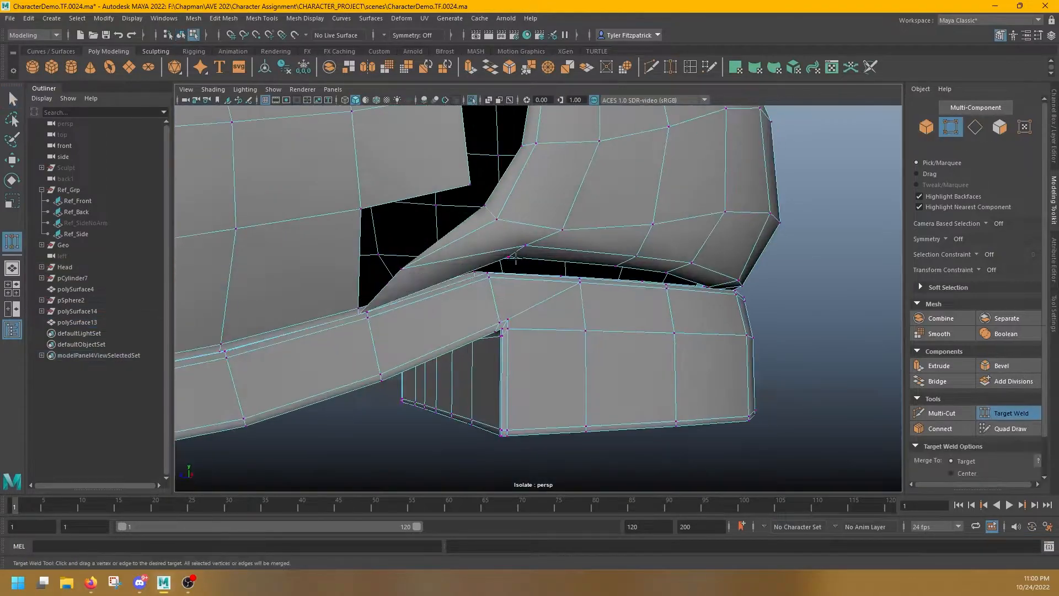
# Step: Switch to edge selection and bridge the open edges between the boot and the heel panel just above the sole
pyautogui.keyDown('alt'); pyautogui.moveTo(513, 265); pyautogui.dragTo(473, 295); pyautogui.keyUp('alt')
pyautogui.keyDown('alt'); pyautogui.moveTo(543, 296); pyautogui.dragTo(430, 298); pyautogui.keyUp('alt')
pyautogui.press('q')
pyautogui.moveTo(386, 286); pyautogui.dragTo(386, 243, button='right')
pyautogui.click(489, 67)
pyautogui.keyDown('alt'); pyautogui.moveTo(496, 265); pyautogui.dragTo(540, 265); pyautogui.keyUp('alt')
# Step: Try sliding a five-edge row on the side of the boot, and undo the slide
pyautogui.click(429, 319)
pyautogui.keyDown('alt'); pyautogui.moveTo(546, 93); pyautogui.dragTo(469, 221); pyautogui.keyUp('alt')
pyautogui.doubleClick(458, 244)
pyautogui.press('w')
pyautogui.keyDown('ctrl'); pyautogui.keyDown('shift'); pyautogui.moveTo(443, 242); pyautogui.dragTo(443, 229); pyautogui.keyUp('shift'); pyautogui.keyUp('ctrl')
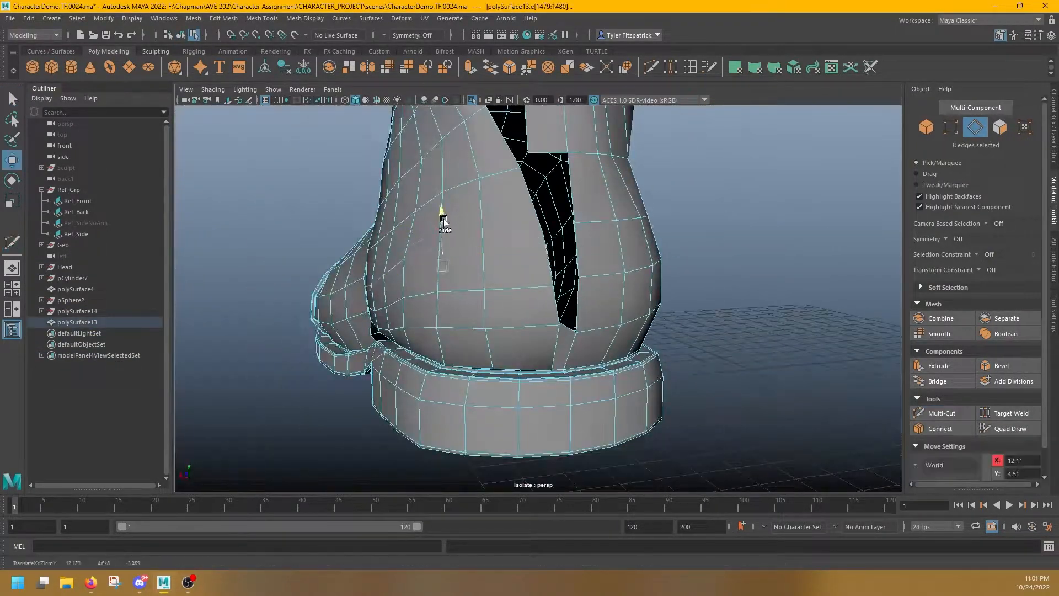
pyautogui.hotkey('ctrl', 'z')
# Step: Select the two adjacent edges just above the sole and join them to close part of the gap
pyautogui.keyDown('alt'); pyautogui.moveTo(456, 298); pyautogui.dragTo(429, 265); pyautogui.keyUp('alt')
pyautogui.click(430, 309)
pyautogui.press('w')
pyautogui.keyDown('alt'); pyautogui.moveTo(433, 313); pyautogui.dragTo(480, 305); pyautogui.keyUp('alt')
pyautogui.moveTo(480, 331); pyautogui.dragTo(480, 298, button='right')
pyautogui.keyDown('alt'); pyautogui.moveTo(479, 305); pyautogui.dragTo(488, 331); pyautogui.keyUp('alt')
pyautogui.keyDown('shift'); pyautogui.moveTo(492, 332); pyautogui.dragTo(446, 345, button='right'); pyautogui.keyUp('shift')
pyautogui.click(453, 382)
pyautogui.keyDown('shift'); pyautogui.click(479, 391); pyautogui.keyUp('shift')
pyautogui.keyDown('shift'); pyautogui.moveTo(479, 386); pyautogui.dragTo(449, 394, button='right'); pyautogui.keyUp('shift')
# Step: Bridge the next open edges between the boot and the heel panel, working up from the sole
pyautogui.keyDown('alt'); pyautogui.moveTo(441, 307); pyautogui.dragTo(486, 326); pyautogui.keyUp('alt')
pyautogui.press('q')
pyautogui.moveTo(496, 237)
pyautogui.mouseDown(button='right')
pyautogui.moveTo(495, 267)
pyautogui.moveTo(506, 228)
pyautogui.mouseUp(button='right')
pyautogui.keyDown('alt'); pyautogui.moveTo(507, 229); pyautogui.dragTo(467, 263); pyautogui.keyUp('alt')
pyautogui.keyDown('shift'); pyautogui.moveTo(503, 404); pyautogui.dragTo(502, 403, button='right'); pyautogui.keyUp('shift')
pyautogui.keyDown('alt'); pyautogui.moveTo(502, 353); pyautogui.dragTo(494, 309); pyautogui.keyUp('alt')
pyautogui.keyDown('shift'); pyautogui.moveTo(499, 190); pyautogui.dragTo(489, 324, button='right'); pyautogui.keyUp('shift')
pyautogui.keyDown('alt'); pyautogui.moveTo(489, 323); pyautogui.dragTo(450, 282); pyautogui.keyUp('alt')
pyautogui.moveTo(452, 280); pyautogui.dragTo(459, 297, button='right')
pyautogui.keyDown('alt'); pyautogui.moveTo(551, 262); pyautogui.dragTo(590, 306); pyautogui.keyUp('alt')
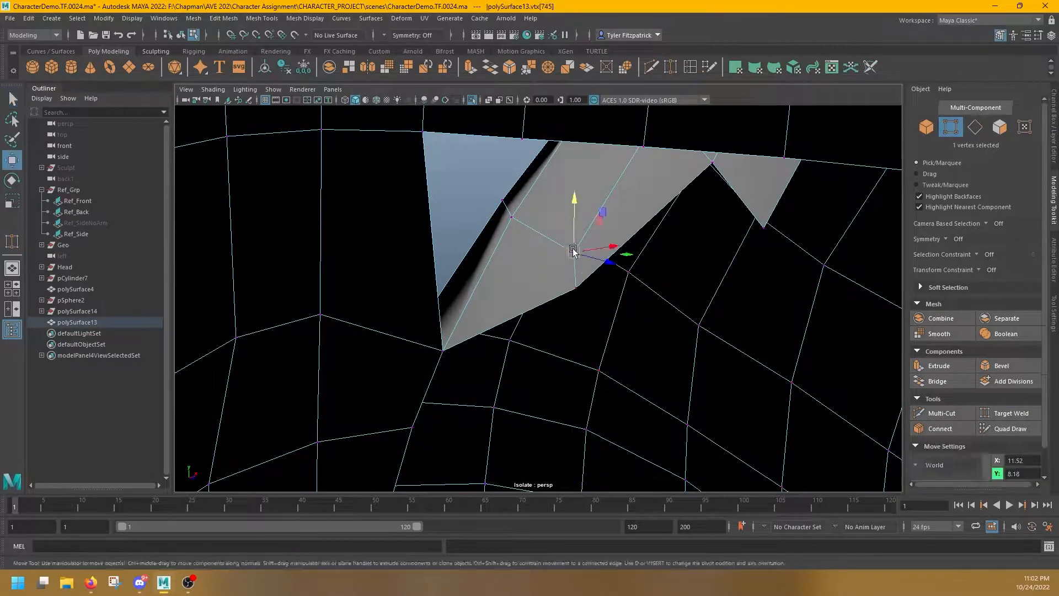
# Step: Bridge two more pairs of facing edges across the gap, working from inside the boot
pyautogui.click(535, 318)
pyautogui.keyDown('shift'); pyautogui.click(473, 135); pyautogui.keyUp('shift')
pyautogui.keyDown('shift'); pyautogui.moveTo(479, 145); pyautogui.dragTo(485, 276, button='right'); pyautogui.keyUp('shift')
pyautogui.keyDown('alt'); pyautogui.moveTo(486, 276); pyautogui.dragTo(602, 337); pyautogui.keyUp('alt')
pyautogui.press('q')
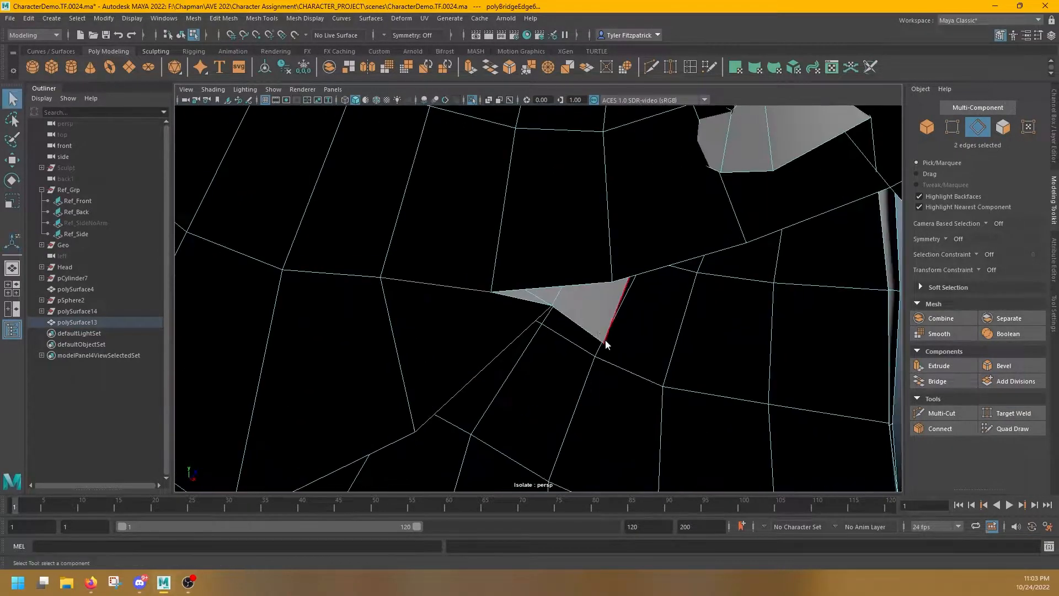
pyautogui.keyDown('shift'); pyautogui.moveTo(538, 305); pyautogui.dragTo(555, 413, button='right'); pyautogui.keyUp('shift')
pyautogui.keyDown('alt'); pyautogui.moveTo(555, 408); pyautogui.dragTo(564, 347); pyautogui.keyUp('alt')
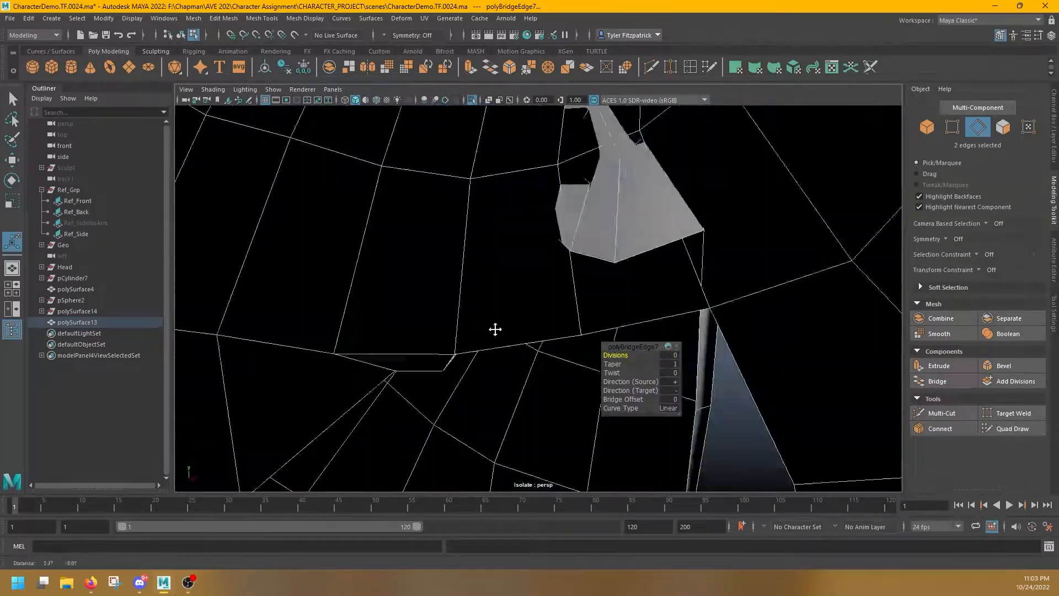
# Step: Reposition the boot vertices beside the newly bridged faces to even out the seam
pyautogui.moveTo(364, 336); pyautogui.dragTo(317, 335, button='right')
pyautogui.click(296, 337)
pyautogui.press('w')
pyautogui.moveTo(302, 292); pyautogui.dragTo(309, 249)
pyautogui.keyDown('alt'); pyautogui.moveTo(331, 300); pyautogui.dragTo(511, 251); pyautogui.keyUp('alt')
pyautogui.click(501, 378)
pyautogui.moveTo(502, 337); pyautogui.dragTo(485, 284)
pyautogui.moveTo(485, 284); pyautogui.dragTo(471, 275)
# Step: Bridge the neighboring pair of open edges along the inside seam of the boot
pyautogui.keyDown('shift'); pyautogui.click(516, 352); pyautogui.keyUp('shift')
pyautogui.keyDown('shift'); pyautogui.moveTo(518, 347); pyautogui.dragTo(519, 287, button='right'); pyautogui.keyUp('shift')
pyautogui.keyDown('alt'); pyautogui.moveTo(519, 287); pyautogui.dragTo(551, 265); pyautogui.keyUp('alt')
pyautogui.moveTo(602, 214); pyautogui.dragTo(602, 246, button='right')
pyautogui.keyDown('alt'); pyautogui.moveTo(598, 248); pyautogui.dragTo(601, 353); pyautogui.keyUp('alt')
# Step: Select individual seam vertices inside the boot and adjust them to smooth the transition into the heel panel
pyautogui.moveTo(601, 359); pyautogui.dragTo(552, 359, button='right')
pyautogui.click(565, 429)
pyautogui.press('w')
pyautogui.keyDown('alt'); pyautogui.moveTo(567, 428); pyautogui.dragTo(735, 287); pyautogui.keyUp('alt')
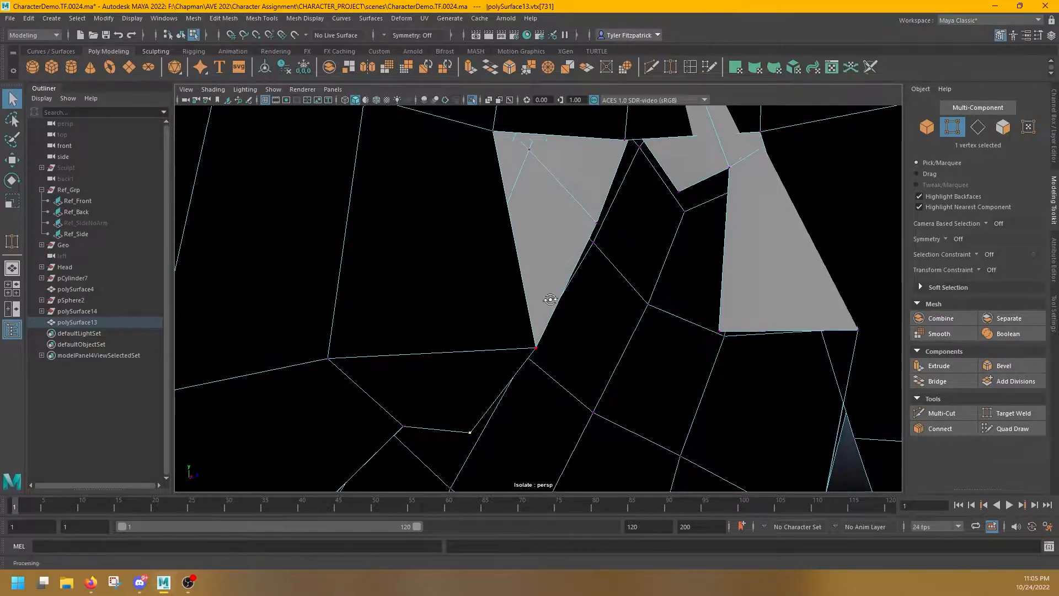
pyautogui.keyDown('shift'); pyautogui.moveTo(562, 190); pyautogui.dragTo(598, 226, button='right'); pyautogui.keyUp('shift')
pyautogui.keyDown('alt'); pyautogui.moveTo(573, 204); pyautogui.dragTo(459, 279); pyautogui.keyUp('alt')
pyautogui.moveTo(458, 279); pyautogui.dragTo(422, 279, button='right')
pyautogui.click(532, 330)
pyautogui.press('w')
pyautogui.keyDown('alt'); pyautogui.moveTo(532, 330); pyautogui.dragTo(573, 371); pyautogui.keyUp('alt')
pyautogui.keyDown('alt'); pyautogui.moveTo(643, 386); pyautogui.dragTo(557, 288); pyautogui.keyUp('alt')
# Step: Select the narrow triangular face at the gap's lower corner and weld the corner vertices with Target Weld
pyautogui.moveTo(584, 248); pyautogui.dragTo(584, 290, button='right')
pyautogui.keyDown('alt'); pyautogui.moveTo(584, 289); pyautogui.dragTo(551, 303); pyautogui.keyUp('alt')
pyautogui.click(608, 206)
pyautogui.click(551, 303)
pyautogui.keyDown('alt'); pyautogui.moveTo(552, 303); pyautogui.dragTo(700, 322); pyautogui.keyUp('alt')
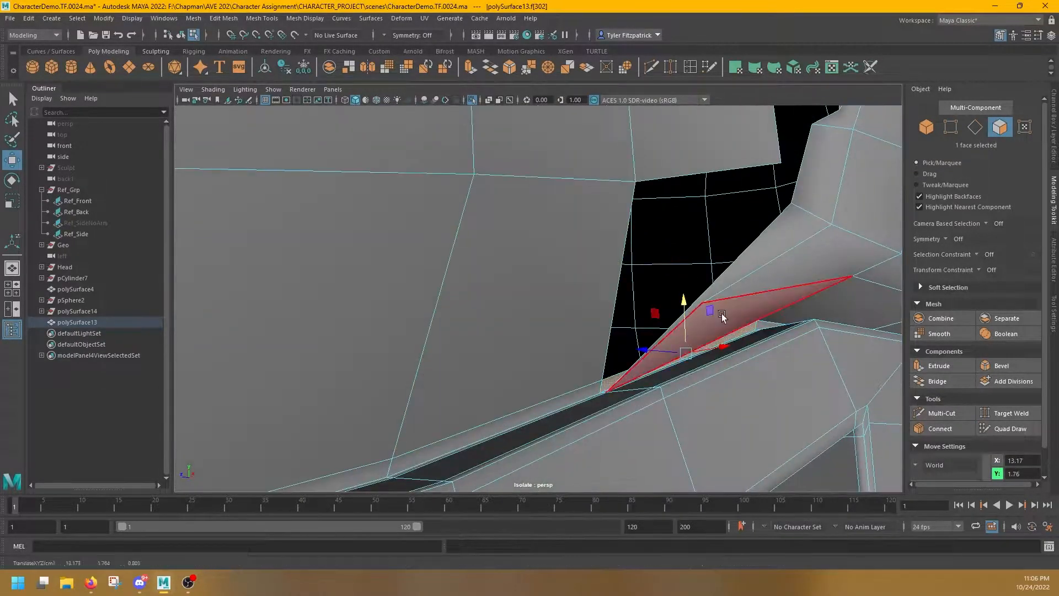
pyautogui.keyDown('shift'); pyautogui.moveTo(679, 420); pyautogui.dragTo(691, 469, button='right'); pyautogui.keyUp('shift')
pyautogui.keyDown('alt'); pyautogui.moveTo(692, 470); pyautogui.dragTo(722, 309); pyautogui.keyUp('alt')
pyautogui.click(727, 222)
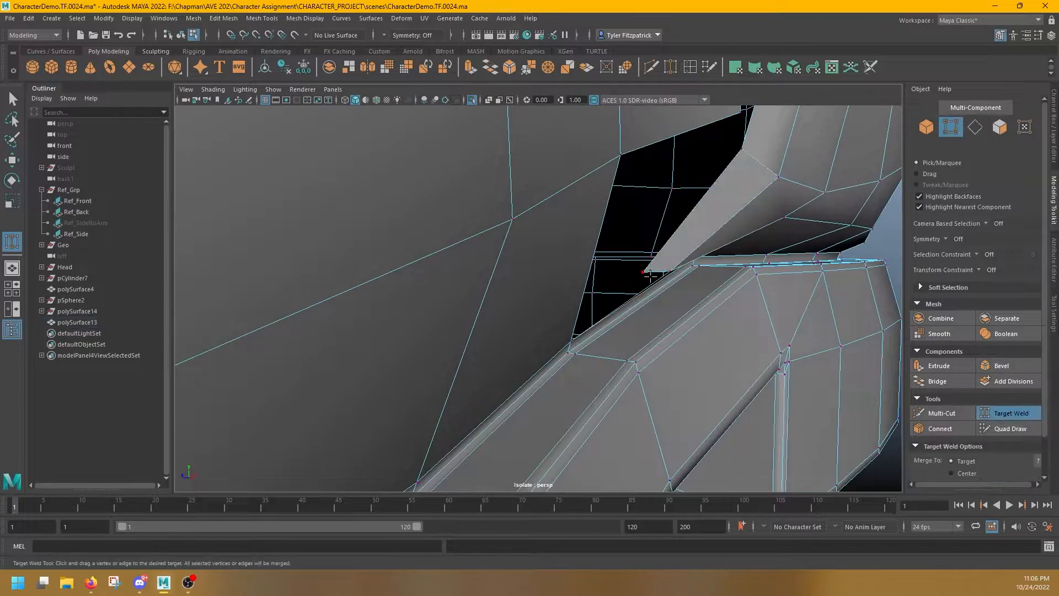
# Step: Select the open boot edge above the welded corner and bridge it across the gap
pyautogui.keyDown('alt'); pyautogui.moveTo(684, 250); pyautogui.dragTo(688, 326); pyautogui.keyUp('alt')
pyautogui.moveTo(688, 326); pyautogui.dragTo(689, 287, button='right')
pyautogui.click(739, 152)
pyautogui.keyDown('shift'); pyautogui.moveTo(739, 153); pyautogui.dragTo(738, 193, button='right'); pyautogui.keyUp('shift')
pyautogui.keyDown('alt'); pyautogui.moveTo(739, 193); pyautogui.dragTo(655, 290); pyautogui.keyUp('alt')
# Step: Select the two facing open edges at the remaining hole above the sole and bridge them
pyautogui.moveTo(655, 290); pyautogui.dragTo(612, 290, button='right')
pyautogui.moveTo(655, 290)
pyautogui.keyDown('alt'); pyautogui.mouseDown()
pyautogui.moveTo(539, 246)
pyautogui.moveTo(611, 341)
pyautogui.moveTo(654, 303)
pyautogui.mouseUp(); pyautogui.keyUp('alt')
pyautogui.moveTo(655, 303); pyautogui.dragTo(628, 344, button='right')
pyautogui.click(628, 303)
pyautogui.keyDown('alt'); pyautogui.moveTo(629, 331); pyautogui.dragTo(548, 290); pyautogui.keyUp('alt')
pyautogui.click(541, 274)
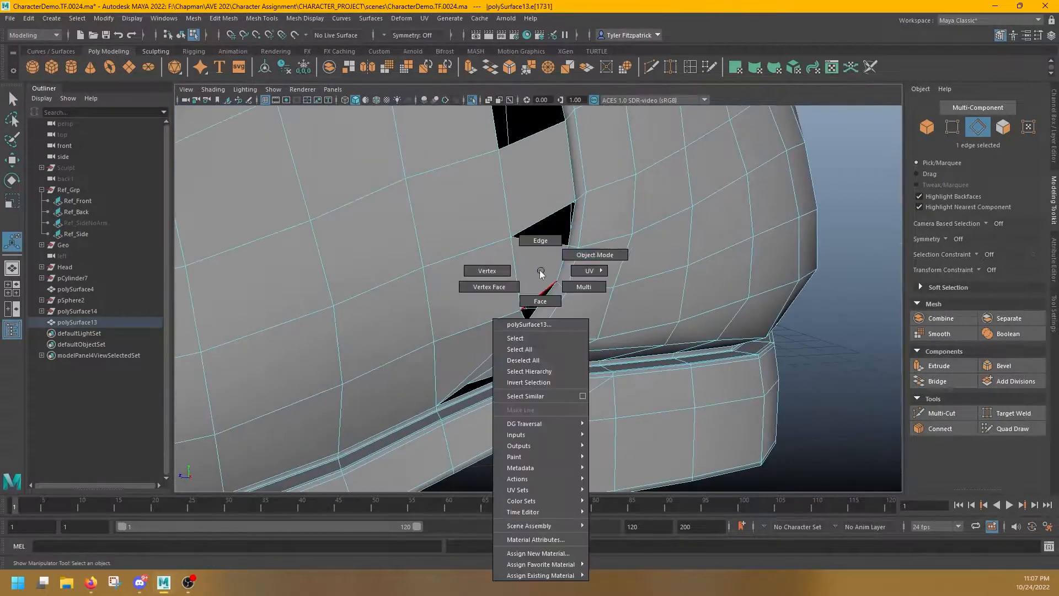
pyautogui.keyDown('alt'); pyautogui.moveTo(552, 263); pyautogui.dragTo(832, 283); pyautogui.keyUp('alt')
pyautogui.click(571, 257)
pyautogui.keyDown('shift'); pyautogui.click(628, 253); pyautogui.keyUp('shift')
pyautogui.press('g')
pyautogui.keyDown('alt'); pyautogui.moveTo(832, 283); pyautogui.dragTo(548, 288, button='middle'); pyautogui.keyUp('alt')
# Step: Move the seam vertex next to the new bridge to a better position
pyautogui.moveTo(544, 220); pyautogui.dragTo(504, 220, button='right')
pyautogui.click(525, 149)
pyautogui.press('w')
pyautogui.moveTo(531, 133); pyautogui.dragTo(672, 248)
pyautogui.moveTo(675, 248); pyautogui.dragTo(678, 284, button='right')
pyautogui.keyDown('alt'); pyautogui.moveTo(677, 285); pyautogui.dragTo(618, 229); pyautogui.keyUp('alt')
# Step: Adjust a vertex at the upper part of the gap and bridge the boot shaft to the heel panel's rim
pyautogui.moveTo(474, 382)
pyautogui.keyDown('alt'); pyautogui.mouseDown()
pyautogui.moveTo(490, 381)
pyautogui.moveTo(461, 396)
pyautogui.mouseUp(); pyautogui.keyUp('alt')
pyautogui.press('q')
pyautogui.keyDown('alt'); pyautogui.moveTo(461, 396); pyautogui.dragTo(607, 322, button='right'); pyautogui.keyUp('alt')
pyautogui.keyDown('alt'); pyautogui.moveTo(607, 323); pyautogui.dragTo(618, 362); pyautogui.keyUp('alt')
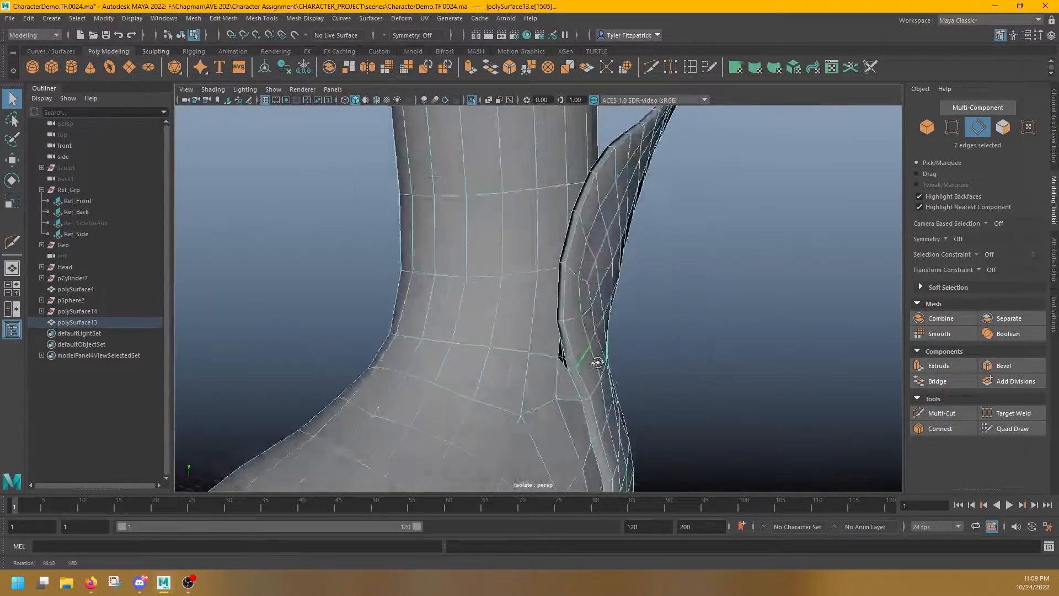
pyautogui.keyDown('alt'); pyautogui.moveTo(618, 362); pyautogui.dragTo(639, 188, button='middle'); pyautogui.keyUp('alt')
pyautogui.keyDown('alt'); pyautogui.moveTo(534, 252); pyautogui.dragTo(428, 216); pyautogui.keyUp('alt')
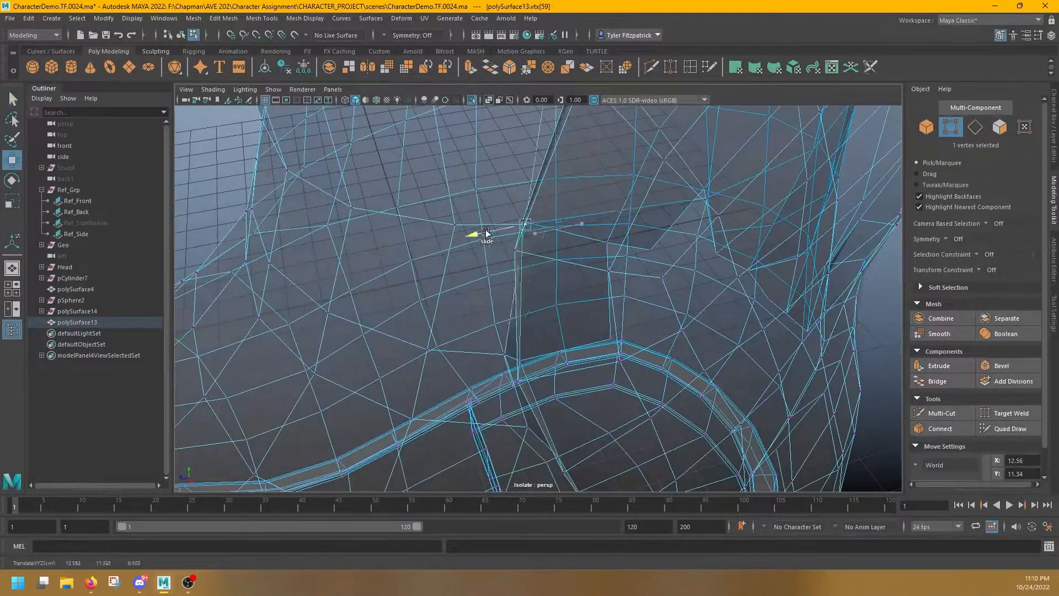
pyautogui.rightClick(640, 234)
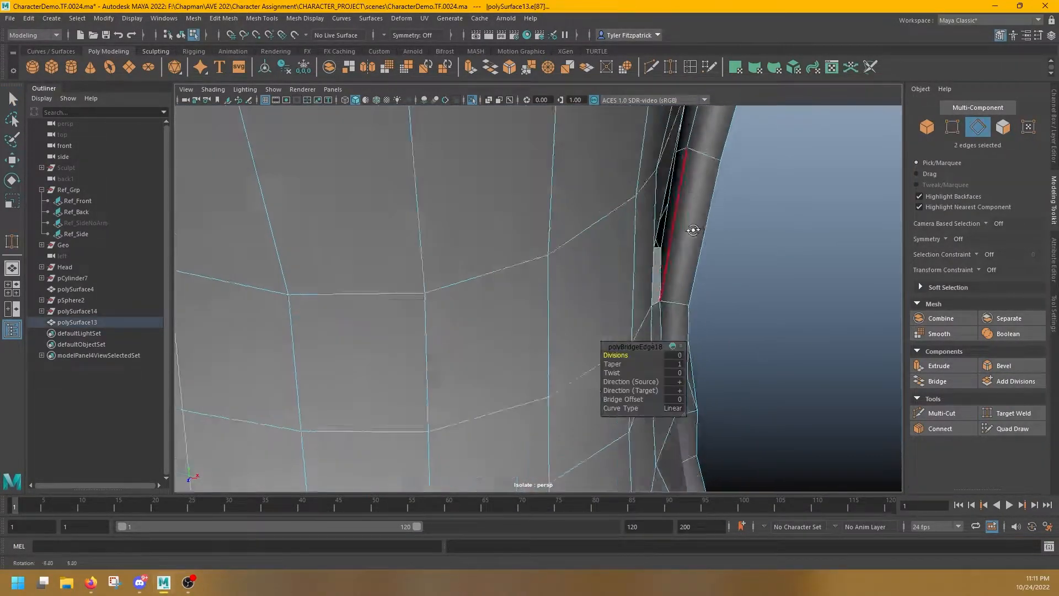
pyautogui.keyDown('alt'); pyautogui.moveTo(694, 230); pyautogui.dragTo(560, 222); pyautogui.keyUp('alt')
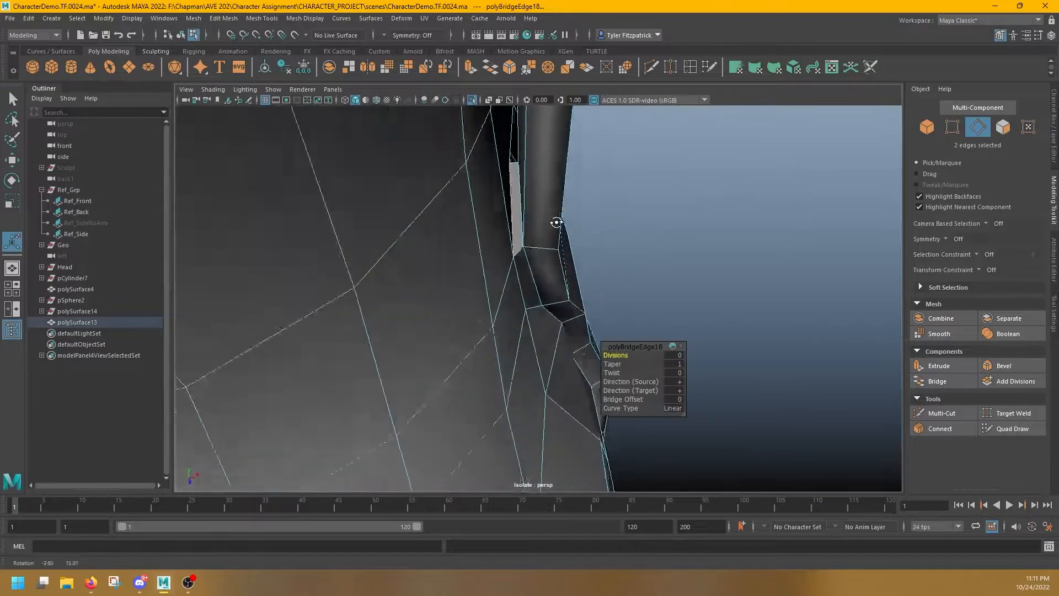
# Step: Select a vertex on the inside seam and slide it along its edge to even the spacing
pyautogui.moveTo(767, 225); pyautogui.dragTo(725, 224, button='right')
pyautogui.click(574, 232)
pyautogui.keyDown('alt'); pyautogui.moveTo(574, 232); pyautogui.dragTo(599, 346); pyautogui.keyUp('alt')
pyautogui.press('f')
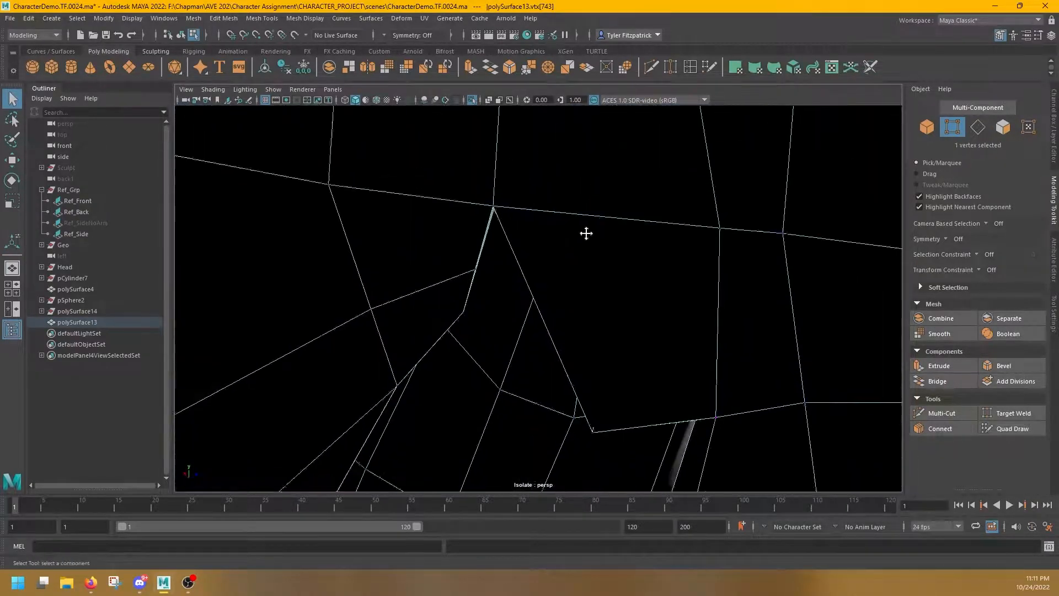
pyautogui.scroll(-5, 486, 342)
pyautogui.keyDown('ctrl'); pyautogui.keyDown('shift'); pyautogui.moveTo(430, 386); pyautogui.dragTo(432, 390); pyautogui.keyUp('shift'); pyautogui.keyUp('ctrl')
pyautogui.keyDown('alt'); pyautogui.moveTo(432, 390); pyautogui.dragTo(478, 292); pyautogui.keyUp('alt')
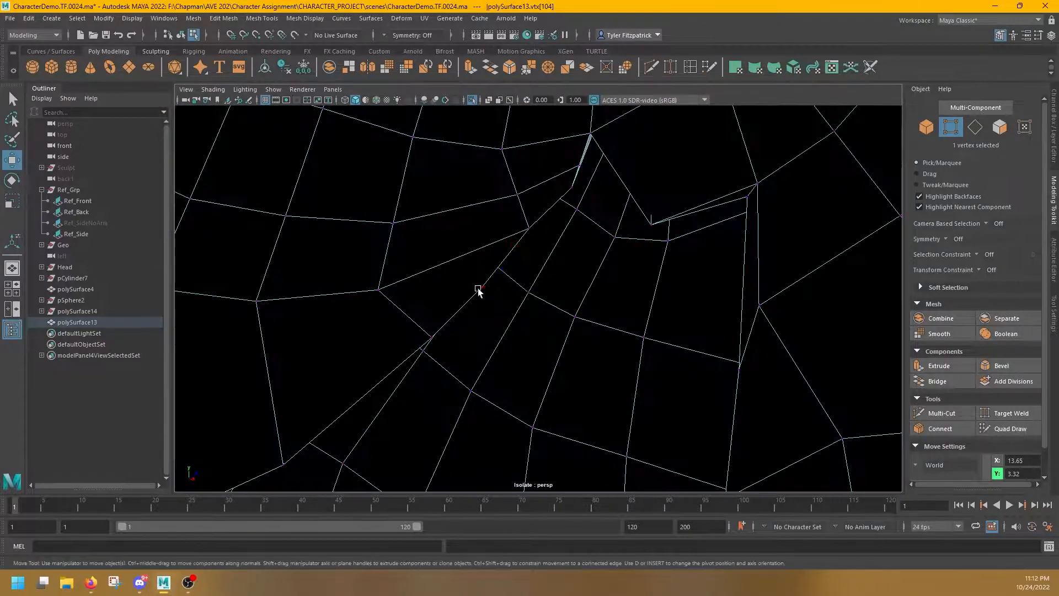
# Step: Average the selected seam vertex inside the boot with two repeated Average Vertices operations
pyautogui.keyDown('alt'); pyautogui.moveTo(694, 371); pyautogui.dragTo(531, 260); pyautogui.keyUp('alt')
pyautogui.press('g')
pyautogui.press('g')
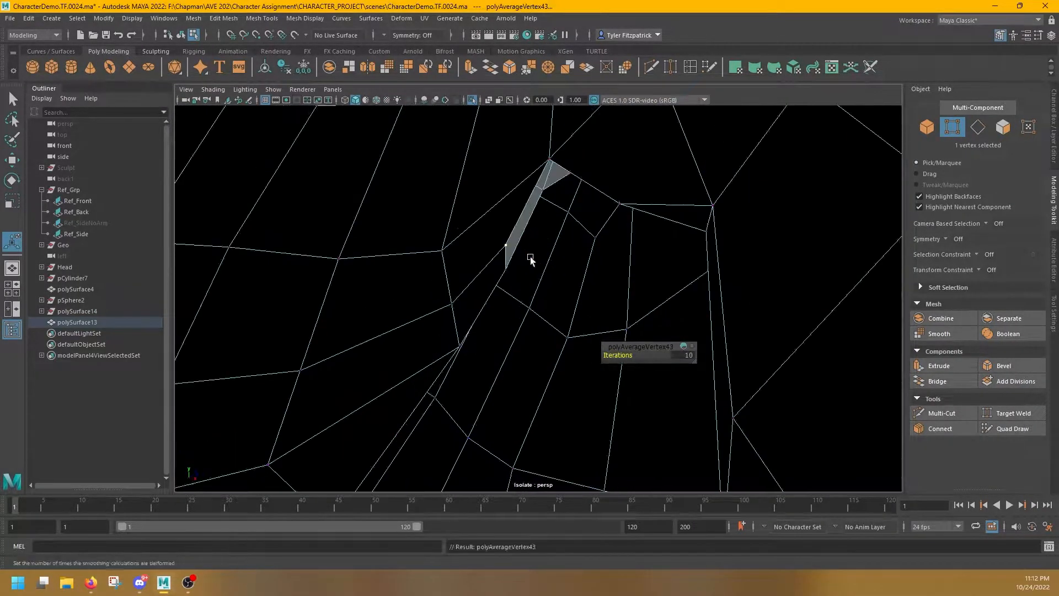
pyautogui.keyDown('alt'); pyautogui.moveTo(659, 218); pyautogui.dragTo(531, 259); pyautogui.keyUp('alt')
# Step: Select the edge loop along the heel panel's rim beside the open gap and activate the Move tool
pyautogui.moveTo(531, 259); pyautogui.dragTo(532, 298, button='right')
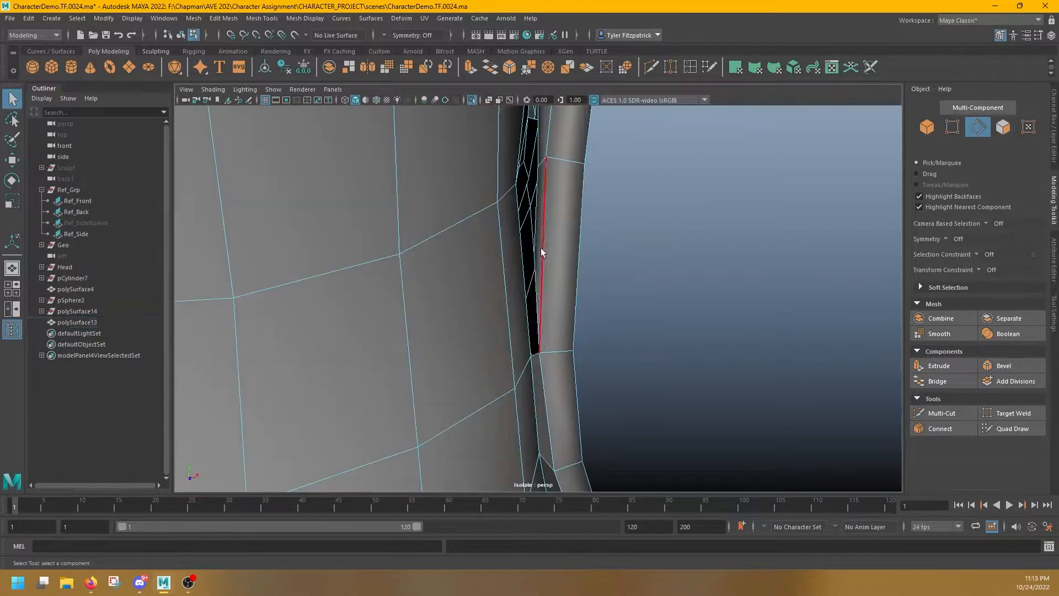
pyautogui.doubleClick(537, 308)
pyautogui.press('w')
pyautogui.keyDown('alt'); pyautogui.moveTo(573, 243); pyautogui.dragTo(588, 210); pyautogui.keyUp('alt')
# Step: Use Target Weld on the vertices along the seam between the heel panel and the boot
pyautogui.moveTo(528, 346); pyautogui.dragTo(488, 346, button='right')
pyautogui.press('q')
pyautogui.click(1009, 413)
pyautogui.keyDown('alt'); pyautogui.moveTo(644, 275); pyautogui.dragTo(596, 232); pyautogui.keyUp('alt')
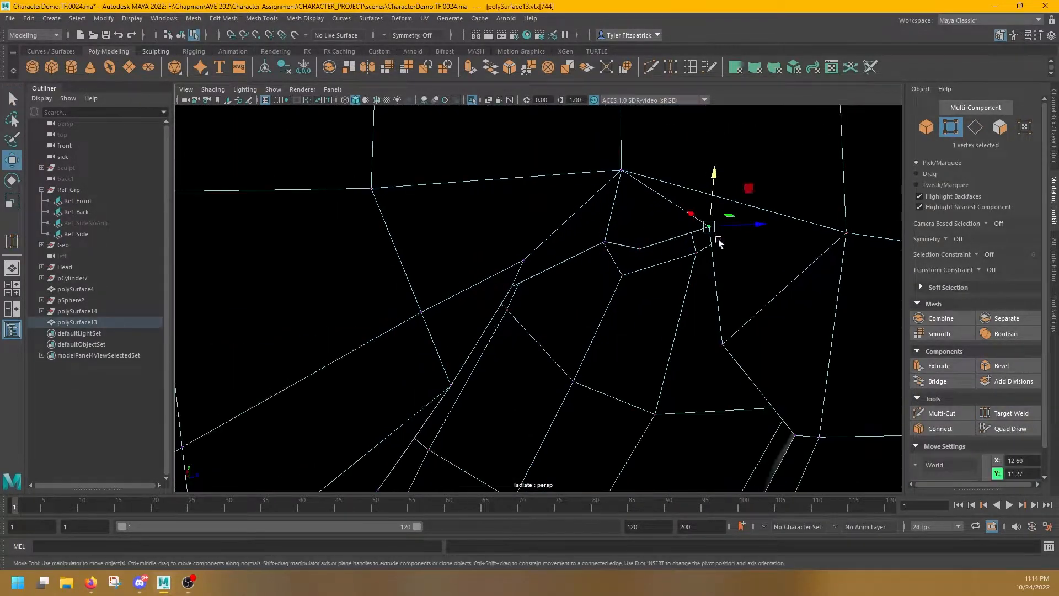
pyautogui.keyDown('alt'); pyautogui.moveTo(705, 232); pyautogui.dragTo(601, 271); pyautogui.keyUp('alt')
pyautogui.scroll(-10, 598, 257)
pyautogui.scroll(8, 548, 298)
# Step: Select a seam vertex, activate Multi-Cut, and check the boot in smooth mesh preview
pyautogui.click(537, 296)
pyautogui.keyDown('alt'); pyautogui.moveTo(548, 298); pyautogui.dragTo(524, 371); pyautogui.keyUp('alt')
pyautogui.scroll(-8, 718, 230)
pyautogui.click(942, 413)
pyautogui.press('3')
pyautogui.press('1')
pyautogui.scroll(-4, 612, 264)
pyautogui.press('q')
pyautogui.scroll(8, 525, 371)
# Step: Select the edges along the seam between the boot shaft and the raised ankle panel from several sides
pyautogui.moveTo(525, 371); pyautogui.dragTo(524, 331, button='right')
pyautogui.click(485, 167)
pyautogui.keyDown('alt'); pyautogui.moveTo(484, 167); pyautogui.dragTo(415, 326); pyautogui.keyUp('alt')
pyautogui.keyDown('shift'); pyautogui.click(552, 309); pyautogui.keyUp('shift')
pyautogui.scroll(5, 414, 327)
pyautogui.keyDown('shift'); pyautogui.click(441, 274); pyautogui.keyUp('shift')
pyautogui.keyDown('shift'); pyautogui.click(454, 279); pyautogui.keyUp('shift')
pyautogui.keyDown('alt'); pyautogui.moveTo(453, 278); pyautogui.dragTo(574, 338); pyautogui.keyUp('alt')
pyautogui.keyDown('shift'); pyautogui.click(447, 451); pyautogui.keyUp('shift')
pyautogui.scroll(-8, 518, 303)
pyautogui.keyDown('alt'); pyautogui.moveTo(574, 339); pyautogui.dragTo(611, 332, button='middle'); pyautogui.keyUp('alt')
pyautogui.keyDown('alt'); pyautogui.moveTo(612, 332); pyautogui.dragTo(596, 221); pyautogui.keyUp('alt')
pyautogui.keyDown('shift'); pyautogui.click(579, 359); pyautogui.keyUp('shift')
pyautogui.keyDown('shift'); pyautogui.click(534, 184); pyautogui.keyUp('shift')
pyautogui.keyDown('shift'); pyautogui.click(489, 239); pyautogui.keyUp('shift')
pyautogui.keyDown('alt'); pyautogui.moveTo(595, 221); pyautogui.dragTo(640, 171, button='middle'); pyautogui.keyUp('alt')
pyautogui.keyDown('alt'); pyautogui.moveTo(639, 171); pyautogui.dragTo(518, 371); pyautogui.keyUp('alt')
# Step: Move the vertices at the rear tip of the raised ankle panel to adjust its outline
pyautogui.press('w')
pyautogui.click(484, 361)
pyautogui.moveTo(485, 331); pyautogui.dragTo(485, 320)
pyautogui.keyDown('alt'); pyautogui.moveTo(485, 319); pyautogui.dragTo(607, 253, button='middle'); pyautogui.keyUp('alt')
pyautogui.click(607, 253)
pyautogui.moveTo(607, 252); pyautogui.dragTo(625, 271)
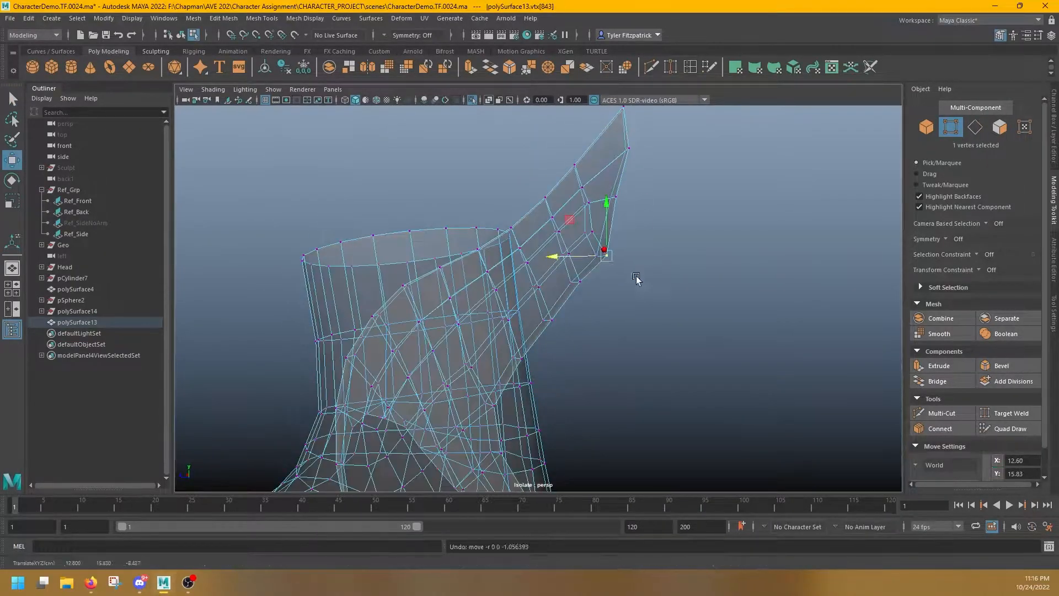
# Step: Reposition further vertices along the ankle panel's upper edge and clear the selection
pyautogui.click(613, 197)
pyautogui.press('w')
pyautogui.keyDown('alt'); pyautogui.moveTo(614, 197); pyautogui.dragTo(484, 225); pyautogui.keyUp('alt')
pyautogui.click(489, 100)
pyautogui.moveTo(452, 215); pyautogui.dragTo(667, 228)
pyautogui.click(453, 245)
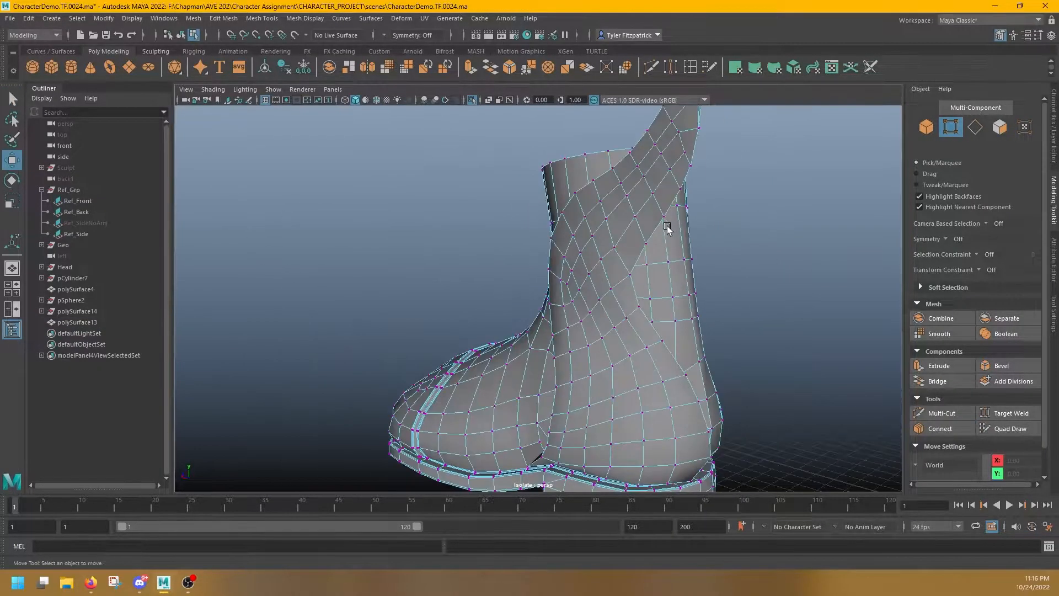
# Step: Select the edge loops bordering the ankle panel and boot seams and bevel them
pyautogui.moveTo(672, 360)
pyautogui.keyDown('alt'); pyautogui.mouseDown()
pyautogui.moveTo(359, 272)
pyautogui.moveTo(775, 349)
pyautogui.mouseUp(); pyautogui.keyUp('alt')
pyautogui.press('q')
pyautogui.moveTo(654, 232)
pyautogui.mouseDown(button='right')
pyautogui.moveTo(688, 217)
pyautogui.moveTo(654, 201)
pyautogui.mouseUp(button='right')
pyautogui.moveTo(654, 201)
pyautogui.keyDown('alt'); pyautogui.mouseDown()
pyautogui.moveTo(469, 335)
pyautogui.moveTo(600, 366)
pyautogui.moveTo(639, 306)
pyautogui.moveTo(620, 397)
pyautogui.moveTo(573, 237)
pyautogui.moveTo(525, 218)
pyautogui.mouseUp(); pyautogui.keyUp('alt')
pyautogui.doubleClick(469, 335)
pyautogui.keyDown('shift'); pyautogui.doubleClick(657, 309); pyautogui.keyUp('shift')
pyautogui.keyDown('shift'); pyautogui.doubleClick(570, 228); pyautogui.keyUp('shift')
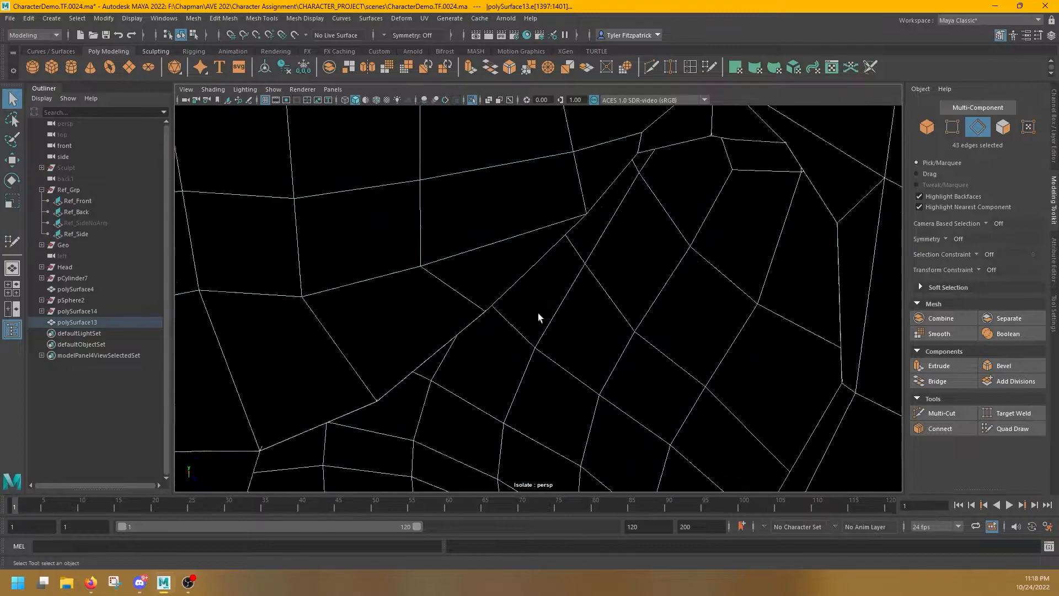
pyautogui.keyDown('alt'); pyautogui.moveTo(433, 309); pyautogui.dragTo(469, 359); pyautogui.keyUp('alt')
pyautogui.keyDown('shift'); pyautogui.doubleClick(501, 371); pyautogui.keyUp('shift')
pyautogui.keyDown('alt'); pyautogui.moveTo(468, 358); pyautogui.dragTo(439, 320, button='right'); pyautogui.keyUp('alt')
pyautogui.keyDown('alt'); pyautogui.moveTo(439, 320); pyautogui.dragTo(533, 345); pyautogui.keyUp('alt')
pyautogui.moveTo(533, 345)
pyautogui.keyDown('alt'); pyautogui.mouseDown(button='right')
pyautogui.moveTo(469, 336)
pyautogui.moveTo(591, 352)
pyautogui.moveTo(512, 342)
pyautogui.mouseUp(button='right'); pyautogui.keyUp('alt')
pyautogui.click(1005, 365)
pyautogui.keyDown('alt'); pyautogui.moveTo(513, 342); pyautogui.dragTo(651, 352); pyautogui.keyUp('alt')
pyautogui.keyDown('alt'); pyautogui.moveTo(623, 331); pyautogui.dragTo(667, 325); pyautogui.keyUp('alt')
# Step: Highlight the boot mesh's n-sided faces with the polygon selection constraint set to All and Next and Nsided
pyautogui.moveTo(689, 281); pyautogui.dragTo(727, 251, button='right')
pyautogui.press('q')
pyautogui.click(716, 259)
pyautogui.keyDown('alt'); pyautogui.moveTo(689, 265); pyautogui.dragTo(399, 247); pyautogui.keyUp('alt')
pyautogui.click(491, 274)
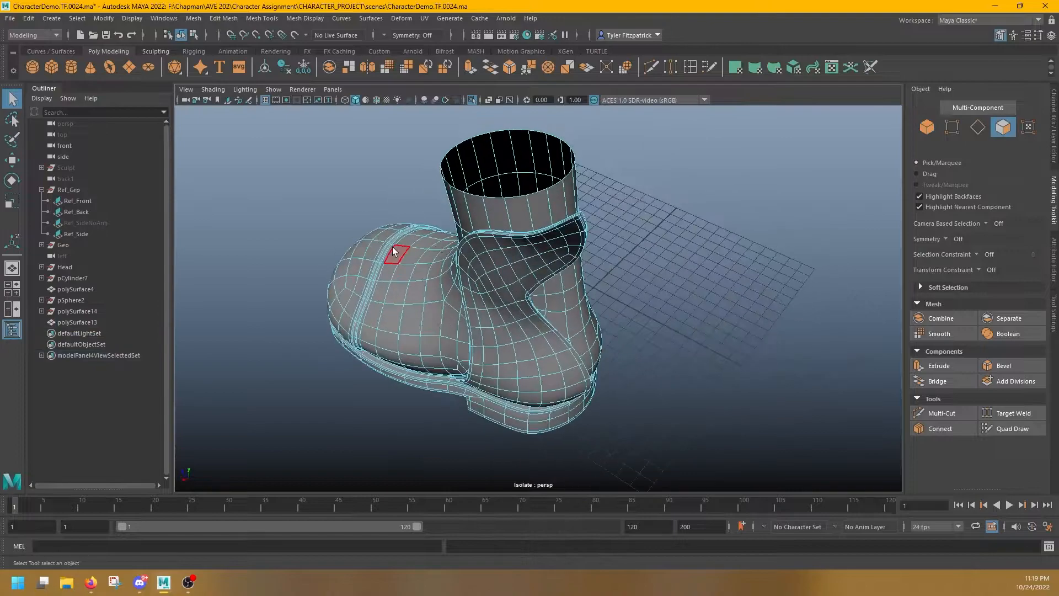
pyautogui.click(77, 18)
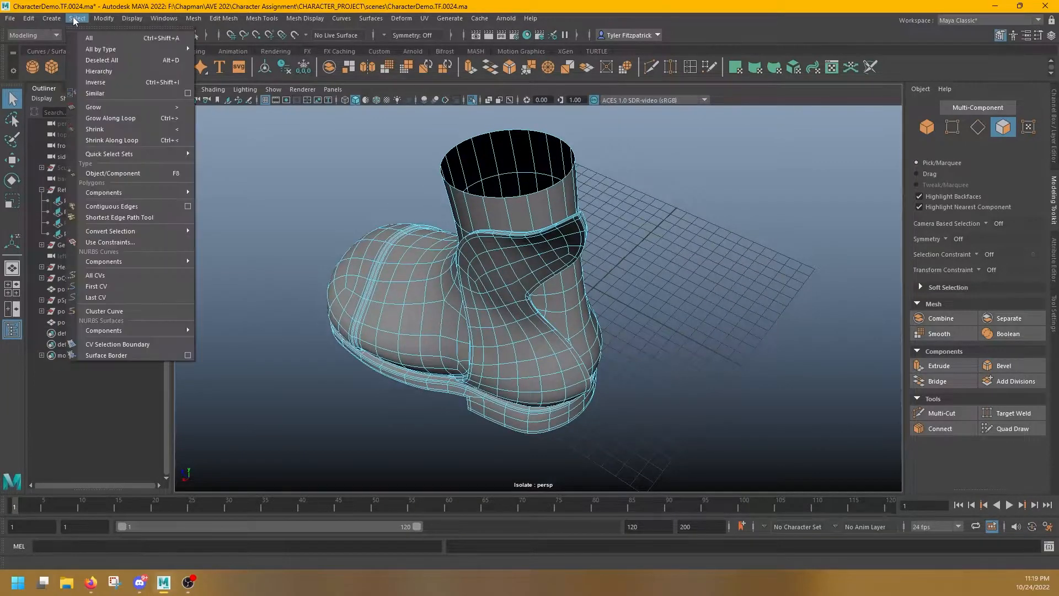
pyautogui.click(127, 245)
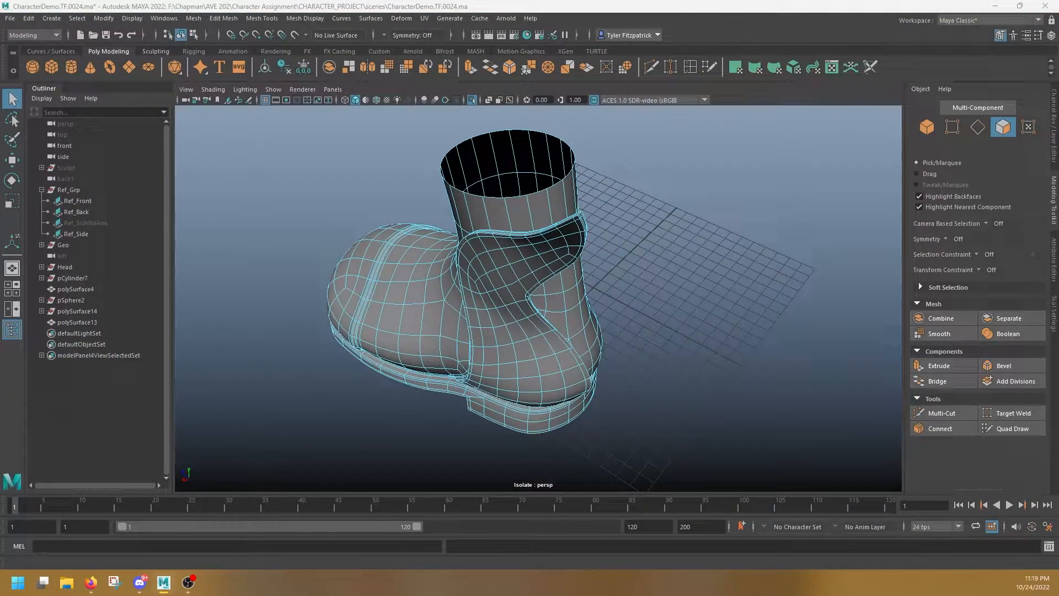
pyautogui.click(761, 166)
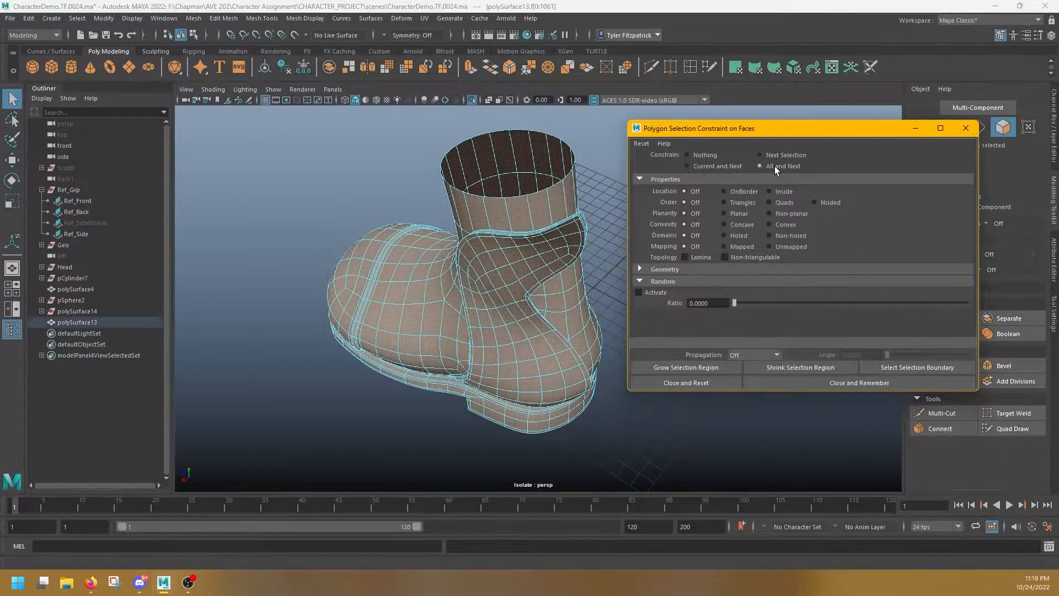
pyautogui.click(814, 203)
pyautogui.keyDown('alt'); pyautogui.moveTo(599, 325); pyautogui.dragTo(425, 313); pyautogui.keyUp('alt')
pyautogui.scroll(5, 488, 307)
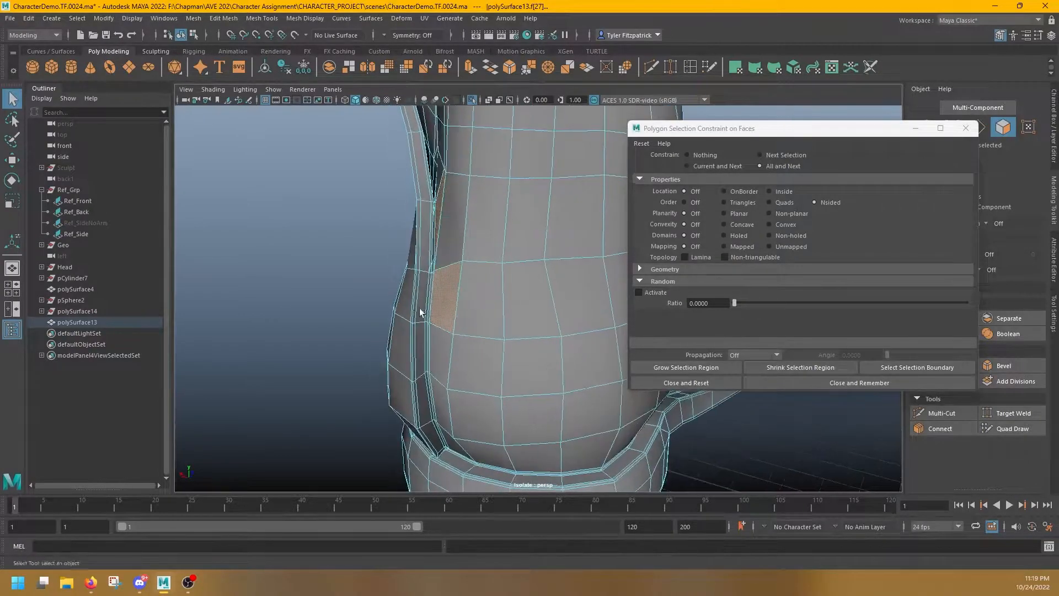
# Step: Select the corner vertex of the n-sided face beside the heel seam, then return to face selection
pyautogui.scroll(5, 370, 283)
pyautogui.keyDown('alt'); pyautogui.moveTo(369, 282); pyautogui.dragTo(376, 276); pyautogui.keyUp('alt')
pyautogui.keyDown('alt'); pyautogui.moveTo(373, 322); pyautogui.dragTo(429, 324); pyautogui.keyUp('alt')
pyautogui.moveTo(429, 323); pyautogui.dragTo(422, 343, button='right')
pyautogui.click(418, 337)
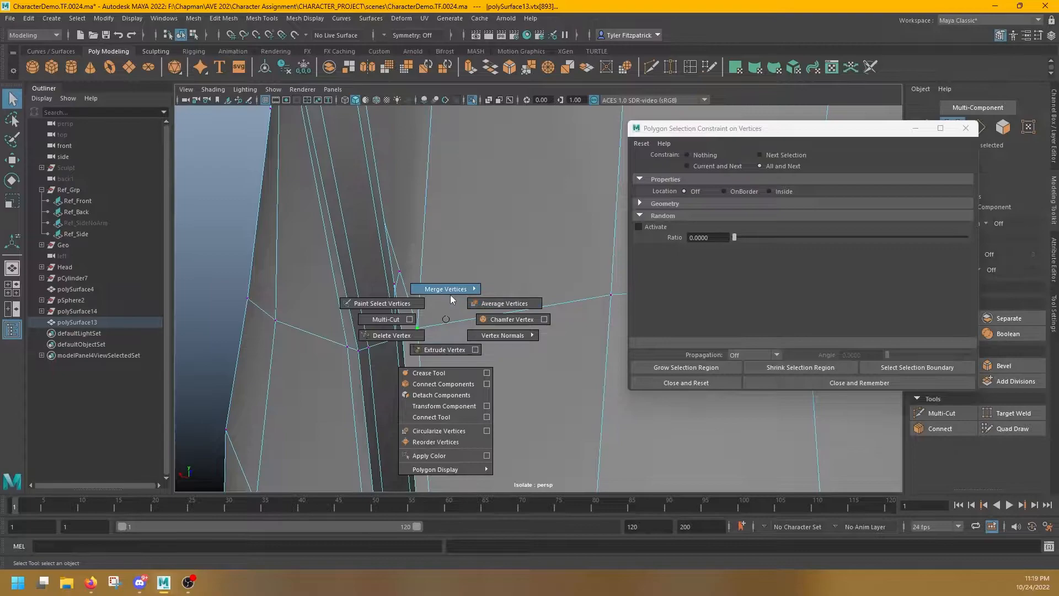
pyautogui.moveTo(462, 259); pyautogui.dragTo(461, 287, button='right')
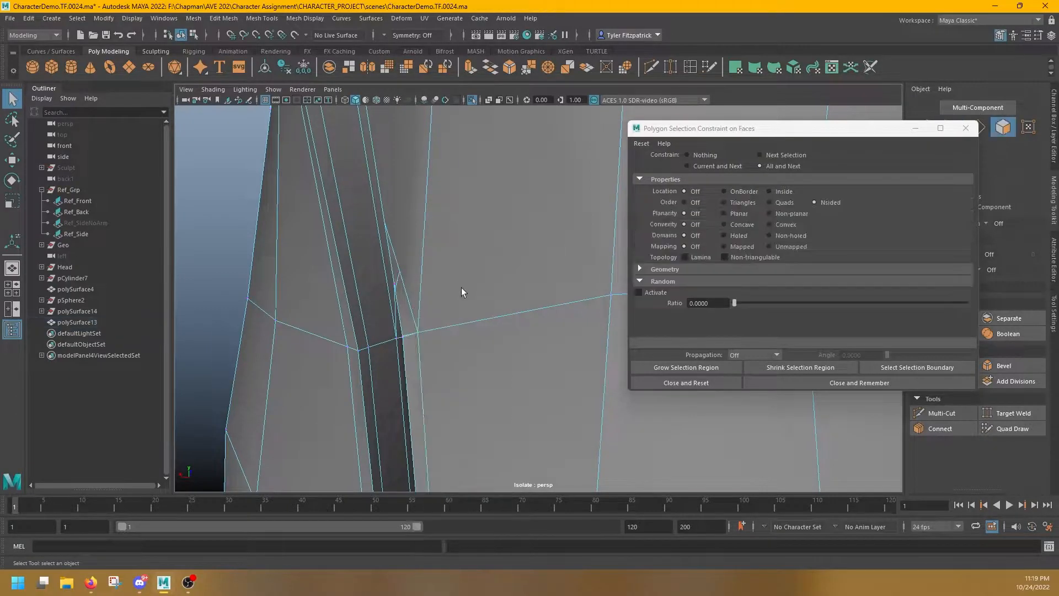
# Step: Merge the stray vertices beside the heel seam into their neighbours with Target Weld
pyautogui.click(783, 203)
pyautogui.click(392, 257)
pyautogui.keyDown('alt'); pyautogui.moveTo(393, 258); pyautogui.dragTo(469, 254); pyautogui.keyUp('alt')
pyautogui.moveTo(468, 251); pyautogui.dragTo(436, 252, button='right')
pyautogui.keyDown('alt'); pyautogui.moveTo(436, 251); pyautogui.dragTo(424, 224); pyautogui.keyUp('alt')
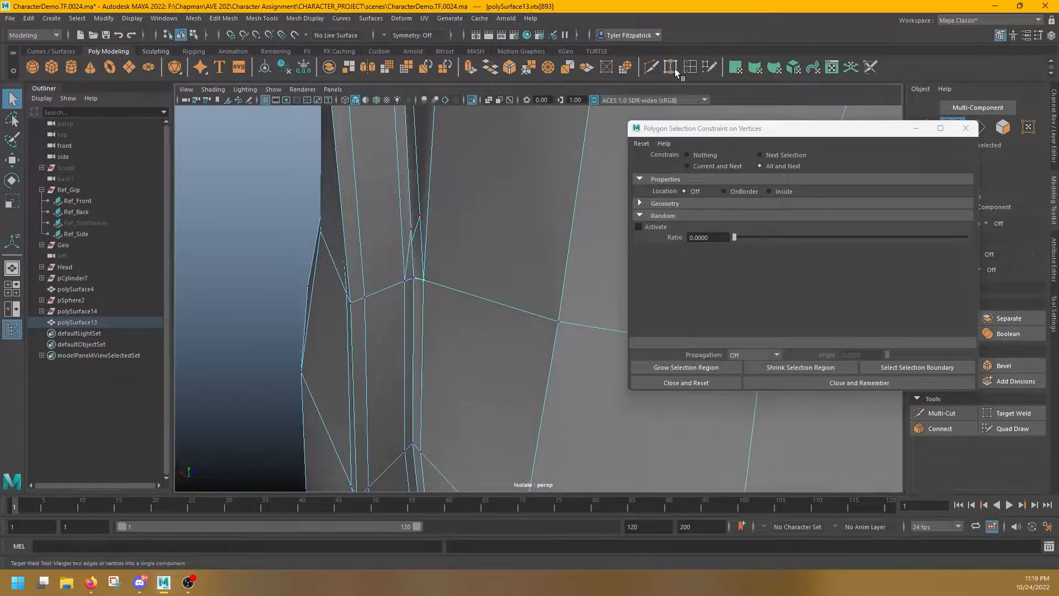
pyautogui.keyDown('alt'); pyautogui.moveTo(420, 269); pyautogui.dragTo(409, 266); pyautogui.keyUp('alt')
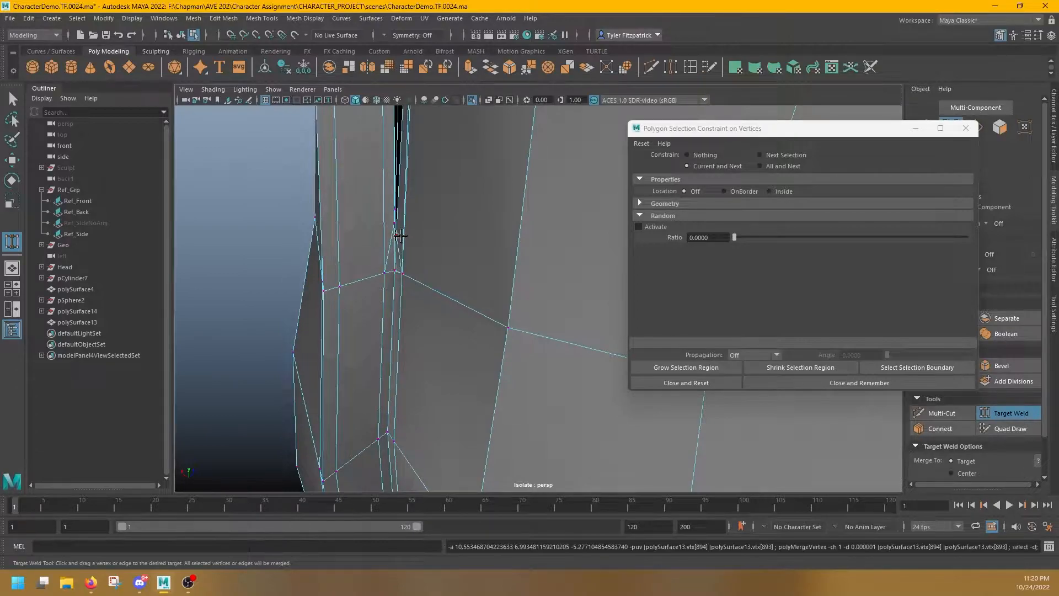
pyautogui.keyDown('alt'); pyautogui.moveTo(394, 255); pyautogui.dragTo(437, 265); pyautogui.keyUp('alt')
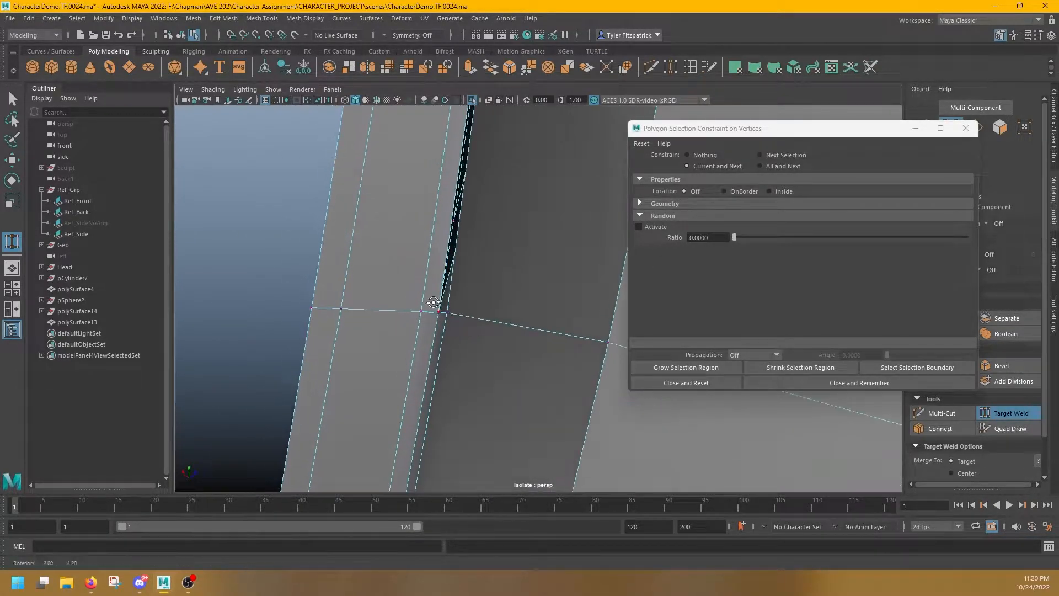
pyautogui.keyDown('alt'); pyautogui.moveTo(456, 251); pyautogui.dragTo(462, 259); pyautogui.keyUp('alt')
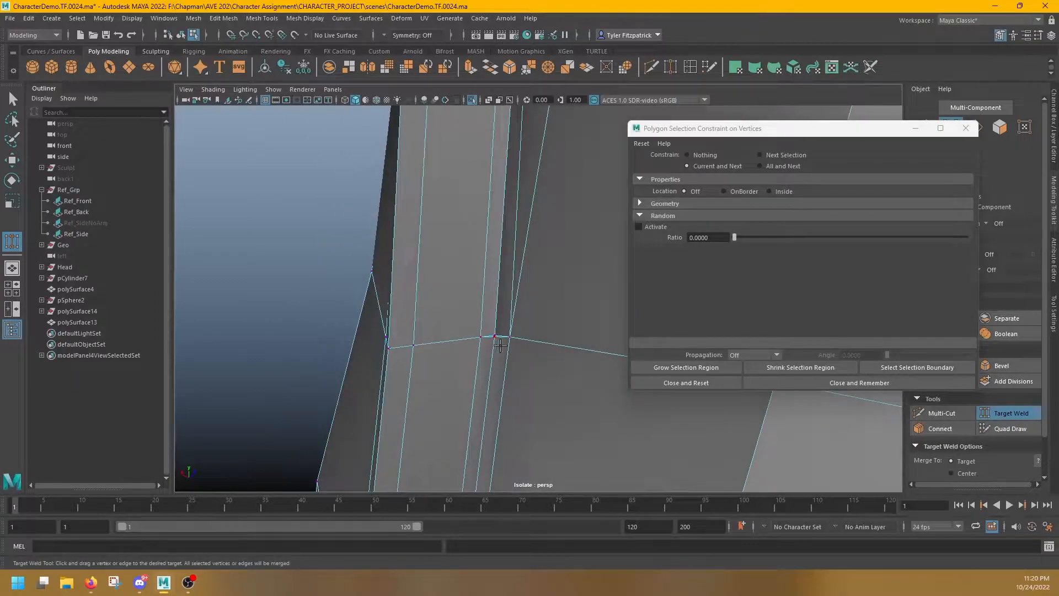
pyautogui.keyDown('alt'); pyautogui.moveTo(498, 345); pyautogui.dragTo(467, 372); pyautogui.keyUp('alt')
pyautogui.keyDown('alt'); pyautogui.moveTo(408, 293); pyautogui.dragTo(525, 357); pyautogui.keyUp('alt')
pyautogui.keyDown('alt'); pyautogui.moveTo(524, 357); pyautogui.dragTo(519, 303, button='right'); pyautogui.keyUp('alt')
pyautogui.keyDown('alt'); pyautogui.moveTo(542, 292); pyautogui.dragTo(597, 277); pyautogui.keyUp('alt')
pyautogui.keyDown('alt'); pyautogui.moveTo(598, 277); pyautogui.dragTo(475, 270, button='right'); pyautogui.keyUp('alt')
# Step: Reapply the All and Next face constraint to find the remaining n-sided faces
pyautogui.press('q')
pyautogui.moveTo(470, 207); pyautogui.dragTo(470, 237, button='right')
pyautogui.click(759, 166)
pyautogui.keyDown('alt'); pyautogui.moveTo(397, 237); pyautogui.dragTo(473, 224, button='right'); pyautogui.keyUp('alt')
pyautogui.keyDown('alt'); pyautogui.moveTo(473, 224); pyautogui.dragTo(438, 267, button='middle'); pyautogui.keyUp('alt')
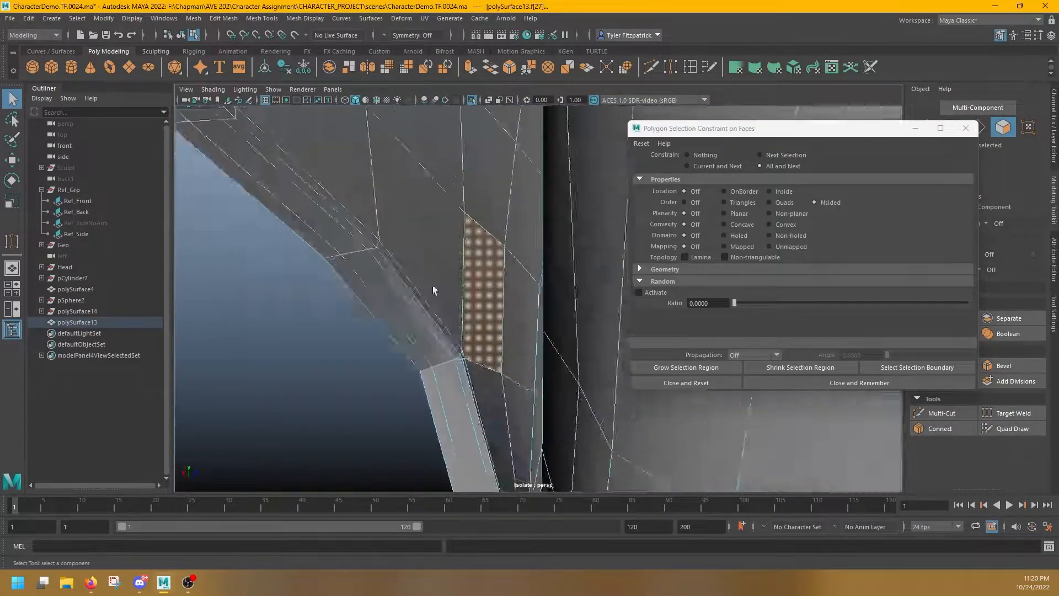
# Step: Weld the extra vertex of the n-sided face near the ankle panel's edge onto its neighbour
pyautogui.press('y')
pyautogui.keyDown('alt'); pyautogui.moveTo(439, 267); pyautogui.dragTo(472, 276, button='right'); pyautogui.keyUp('alt')
pyautogui.keyDown('alt'); pyautogui.moveTo(473, 276); pyautogui.dragTo(584, 248); pyautogui.keyUp('alt')
pyautogui.keyDown('alt'); pyautogui.moveTo(583, 248); pyautogui.dragTo(375, 276, button='middle'); pyautogui.keyUp('alt')
pyautogui.moveTo(332, 289); pyautogui.dragTo(343, 295)
pyautogui.keyDown('alt'); pyautogui.moveTo(386, 309); pyautogui.dragTo(465, 246); pyautogui.keyUp('alt')
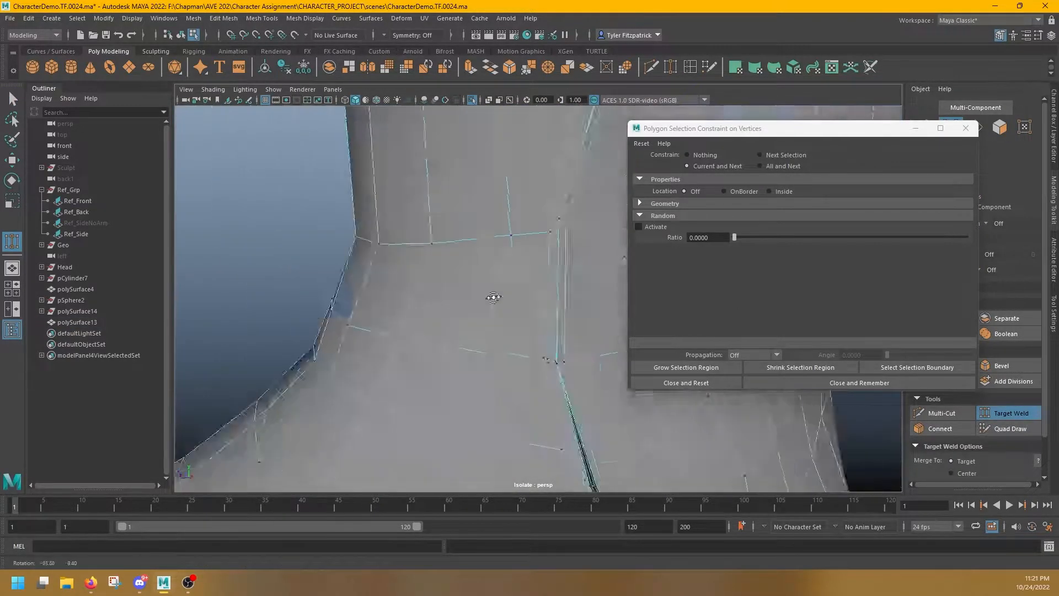
# Step: Check the mesh for triangles using the All and Next face constraint, then close and reset the constraint
pyautogui.press('1')
pyautogui.keyDown('alt'); pyautogui.moveTo(466, 246); pyautogui.dragTo(547, 237, button='right'); pyautogui.keyUp('alt')
pyautogui.press('q')
pyautogui.moveTo(548, 204); pyautogui.dragTo(548, 236, button='right')
pyautogui.keyDown('alt'); pyautogui.moveTo(548, 236); pyautogui.dragTo(475, 286, button='right'); pyautogui.keyUp('alt')
pyautogui.keyDown('alt'); pyautogui.moveTo(375, 259); pyautogui.dragTo(353, 248, button='right'); pyautogui.keyUp('alt')
pyautogui.click(760, 166)
pyautogui.click(724, 202)
pyautogui.keyDown('alt'); pyautogui.moveTo(430, 264); pyautogui.dragTo(360, 309, button='middle'); pyautogui.keyUp('alt')
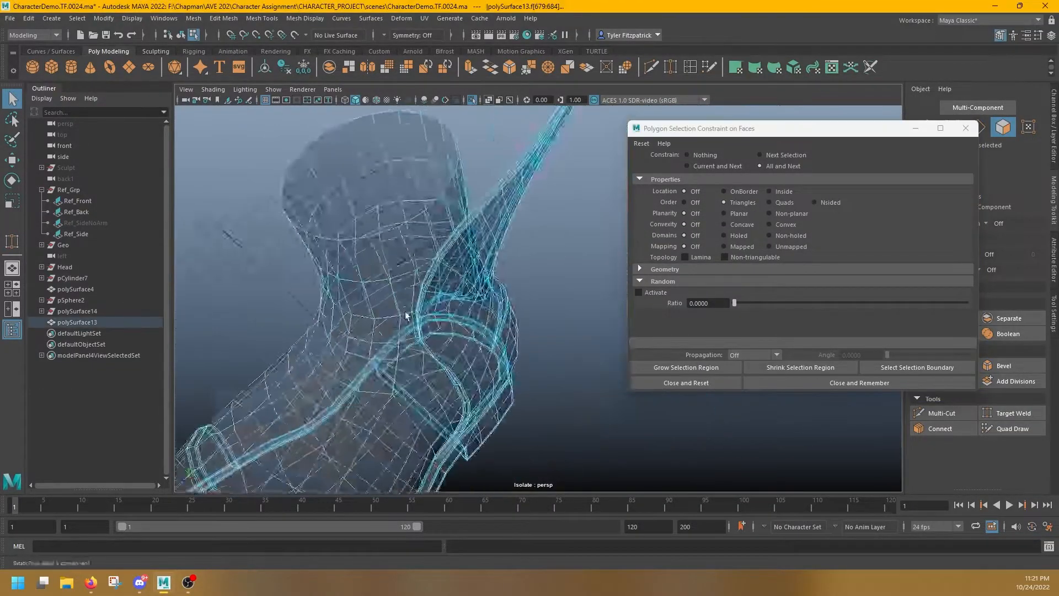
pyautogui.keyDown('alt'); pyautogui.moveTo(361, 309); pyautogui.dragTo(463, 276, button='right'); pyautogui.keyUp('alt')
pyautogui.click(686, 383)
# Step: Select a vertex on the boot's inside seam and activate the Move tool
pyautogui.keyDown('alt'); pyautogui.moveTo(574, 265); pyautogui.dragTo(702, 236); pyautogui.keyUp('alt')
pyautogui.keyDown('alt'); pyautogui.moveTo(702, 237); pyautogui.dragTo(474, 259, button='right'); pyautogui.keyUp('alt')
pyautogui.keyDown('alt'); pyautogui.moveTo(352, 275); pyautogui.dragTo(551, 264, button='right'); pyautogui.keyUp('alt')
pyautogui.keyDown('alt'); pyautogui.moveTo(551, 265); pyautogui.dragTo(548, 181); pyautogui.keyUp('alt')
pyautogui.keyDown('alt'); pyautogui.moveTo(548, 181); pyautogui.dragTo(496, 243, button='right'); pyautogui.keyUp('alt')
pyautogui.keyDown('alt'); pyautogui.moveTo(541, 276); pyautogui.dragTo(624, 265); pyautogui.keyUp('alt')
pyautogui.click(669, 193)
pyautogui.press('w')
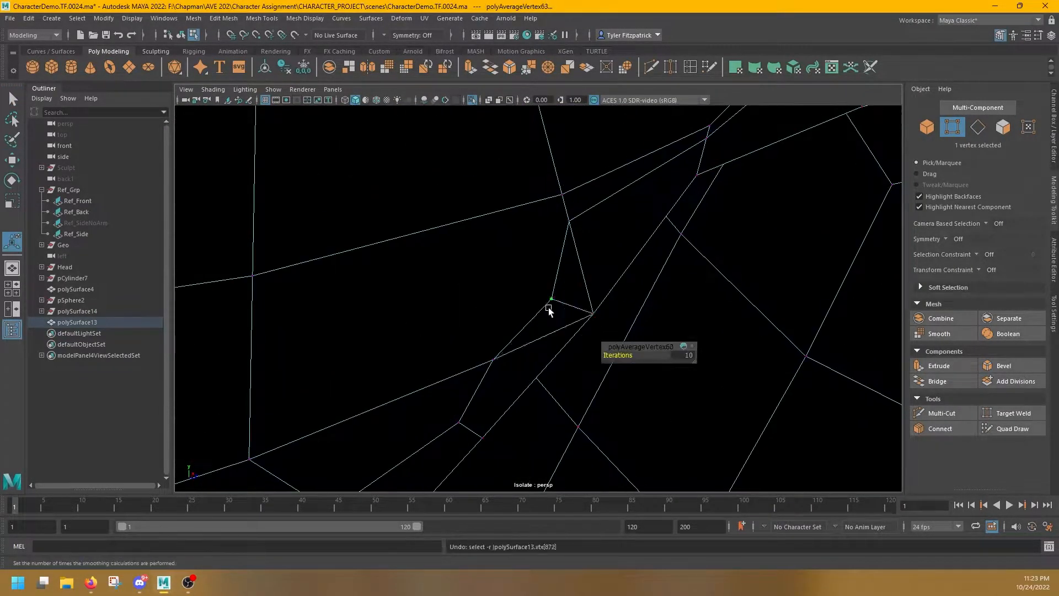
# Step: Select the unneeded component at the inside seam and delete it
pyautogui.click(601, 201)
pyautogui.click(860, 171)
pyautogui.keyDown('alt'); pyautogui.moveTo(661, 248); pyautogui.dragTo(562, 259, button='right'); pyautogui.keyUp('alt')
pyautogui.press('Delete')
# Step: Cut a new edge along the narrow strip below the seam gap with Multi-Cut
pyautogui.keyDown('alt'); pyautogui.moveTo(404, 399); pyautogui.dragTo(792, 270); pyautogui.keyUp('alt')
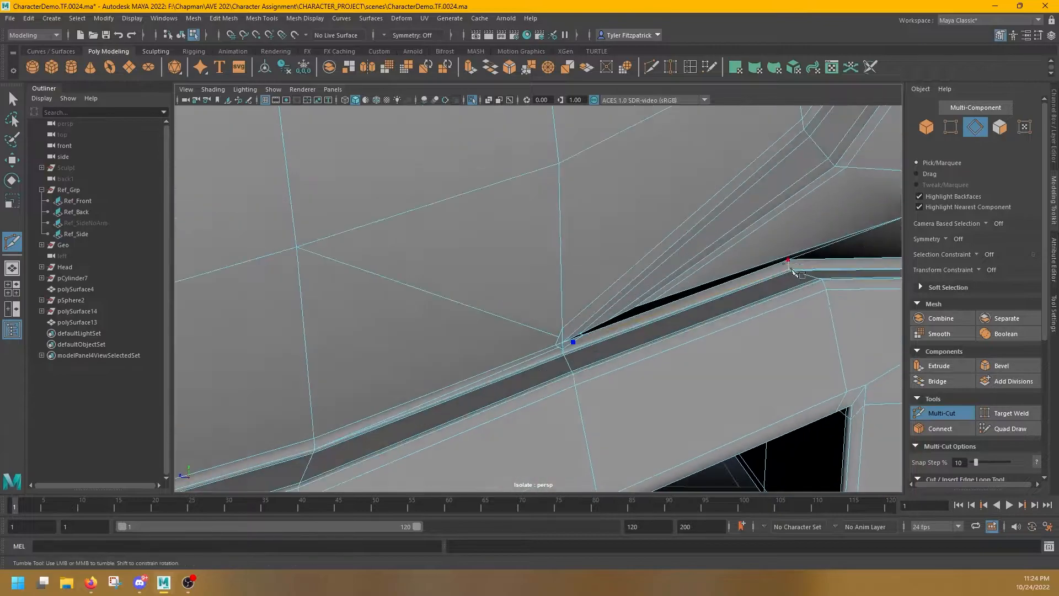
pyautogui.keyDown('shift'); pyautogui.click(559, 348); pyautogui.keyUp('shift')
pyautogui.keyDown('alt'); pyautogui.moveTo(560, 350); pyautogui.dragTo(510, 317); pyautogui.keyUp('alt')
pyautogui.moveTo(510, 317); pyautogui.dragTo(511, 276, button='right')
pyautogui.press('y')
pyautogui.keyDown('alt'); pyautogui.moveTo(508, 320); pyautogui.dragTo(612, 322); pyautogui.keyUp('alt')
# Step: Select the vertex on the strip's rim beside the gap and reactivate Multi-Cut
pyautogui.press('q')
pyautogui.moveTo(616, 322); pyautogui.dragTo(576, 323, button='right')
pyautogui.click(609, 305)
pyautogui.keyDown('alt'); pyautogui.moveTo(609, 309); pyautogui.dragTo(532, 339); pyautogui.keyUp('alt')
pyautogui.press('y')
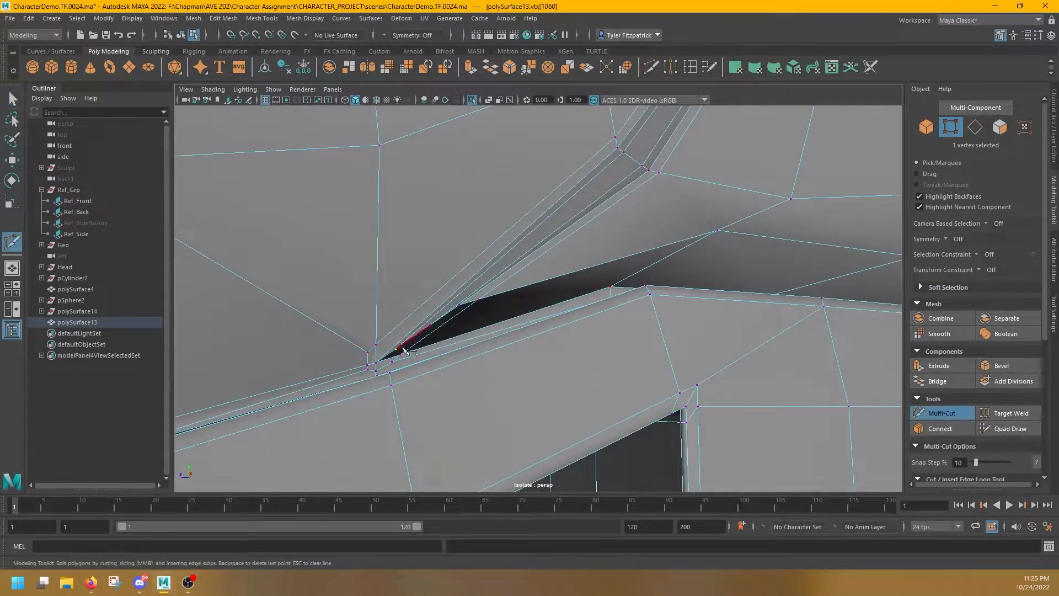
# Step: Examine the edges around the dark gap at the boot's inside seam in wireframe and shaded display
pyautogui.moveTo(426, 348); pyautogui.dragTo(426, 308, button='right')
pyautogui.press('e')
pyautogui.press('4')
pyautogui.press('5')
pyautogui.keyDown('alt'); pyautogui.moveTo(425, 371); pyautogui.dragTo(475, 357); pyautogui.keyUp('alt')
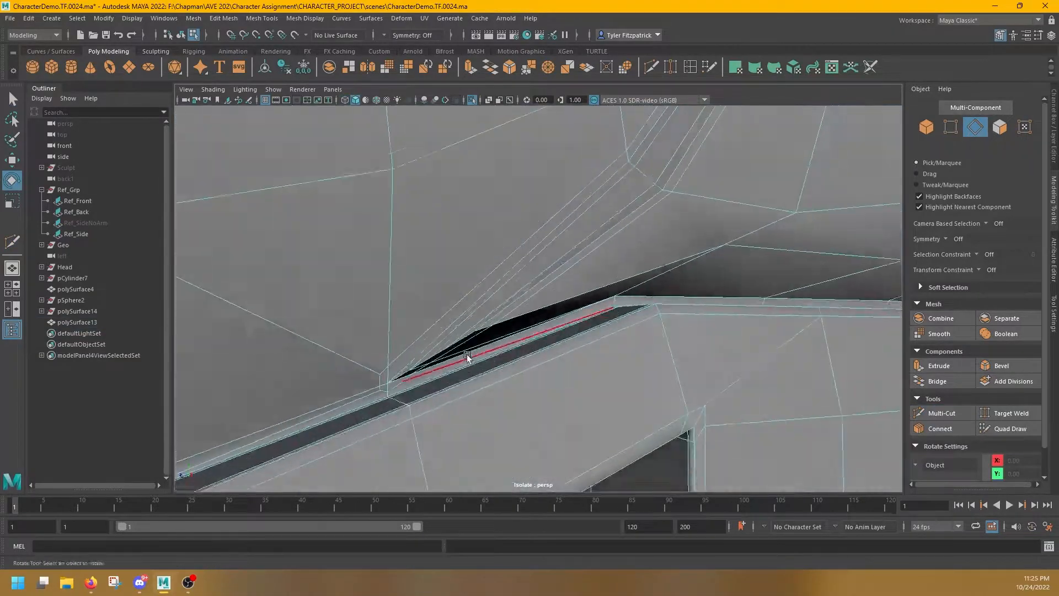
pyautogui.keyDown('alt'); pyautogui.moveTo(389, 382); pyautogui.dragTo(494, 290); pyautogui.keyUp('alt')
pyautogui.scroll(5, 494, 291)
pyautogui.keyDown('alt'); pyautogui.moveTo(494, 291); pyautogui.dragTo(567, 274, button='middle'); pyautogui.keyUp('alt')
# Step: Try to slide a vertex beside the boot's seam gap along its connected edges
pyautogui.moveTo(573, 264); pyautogui.dragTo(532, 265, button='right')
pyautogui.click(572, 248)
pyautogui.press('w')
pyautogui.moveTo(574, 248)
pyautogui.keyDown('ctrl'); pyautogui.keyDown('shift'); pyautogui.mouseDown()
pyautogui.moveTo(544, 314)
pyautogui.moveTo(568, 255)
pyautogui.mouseUp(); pyautogui.keyUp('shift'); pyautogui.keyUp('ctrl')
pyautogui.hotkey('ctrl', 'z')
pyautogui.hotkey('ctrl', 'z')
# Step: Preview the boot mesh in smoothed display around the inside seam
pyautogui.scroll(-5, 567, 256)
pyautogui.click(653, 68)
pyautogui.keyDown('alt'); pyautogui.moveTo(475, 298); pyautogui.dragTo(538, 319); pyautogui.keyUp('alt')
pyautogui.press('q')
pyautogui.press('3')
pyautogui.moveTo(496, 308); pyautogui.dragTo(496, 270, button='right')
# Step: Select the narrow strip of faces running inside the boot's seam
pyautogui.scroll(-5, 378, 341)
pyautogui.keyDown('alt'); pyautogui.moveTo(551, 353); pyautogui.dragTo(623, 331); pyautogui.keyUp('alt')
pyautogui.scroll(10, 612, 263)
pyautogui.moveTo(613, 262); pyautogui.dragTo(563, 261, button='right')
pyautogui.scroll(3, 629, 217)
pyautogui.click(648, 220)
pyautogui.keyDown('alt'); pyautogui.moveTo(656, 225); pyautogui.dragTo(681, 233); pyautogui.keyUp('alt')
pyautogui.moveTo(682, 234); pyautogui.dragTo(682, 276, button='right')
pyautogui.doubleClick(682, 249)
pyautogui.keyDown('alt'); pyautogui.moveTo(682, 248); pyautogui.dragTo(640, 229); pyautogui.keyUp('alt')
pyautogui.scroll(5, 640, 229)
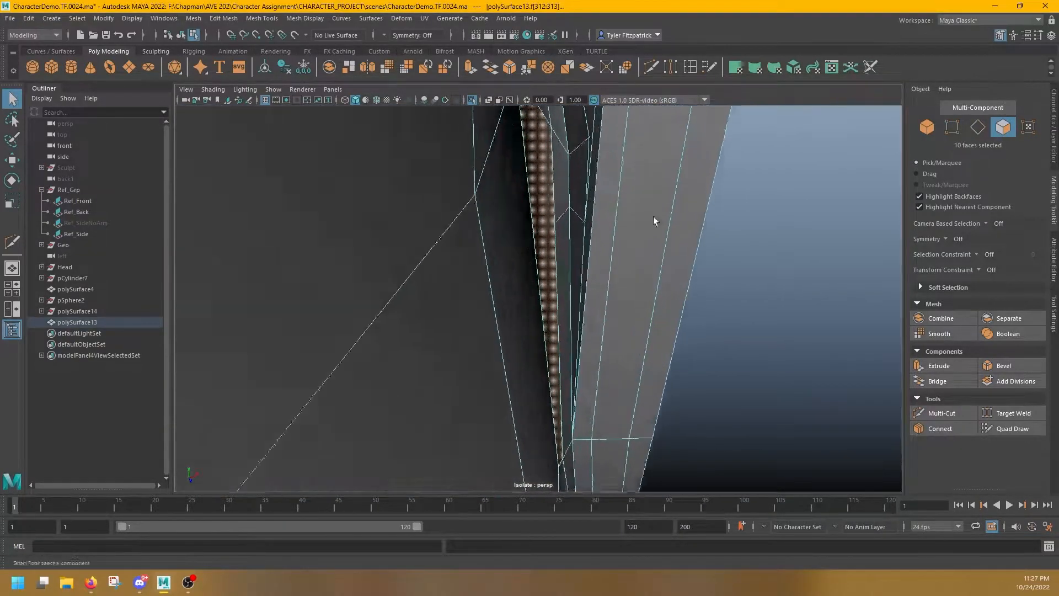
# Step: Return the boot to unsmoothed display, select its connected faces and invert the face selection
pyautogui.moveTo(590, 265); pyautogui.dragTo(590, 226, button='right')
pyautogui.click(581, 268)
pyautogui.scroll(-3, 581, 268)
pyautogui.press('1')
pyautogui.moveTo(579, 270); pyautogui.dragTo(578, 309, button='right')
pyautogui.doubleClick(579, 276)
pyautogui.hotkey('ctrl', 'shift', 'i')
# Step: Exit the isolated view of the boot so the whole character is displayed again
pyautogui.scroll(-10, 579, 276)
pyautogui.click(488, 100)
pyautogui.keyDown('alt'); pyautogui.moveTo(551, 381); pyautogui.dragTo(595, 381); pyautogui.keyUp('alt')
pyautogui.press('F8')
pyautogui.click(488, 100)
pyautogui.click(471, 100)
pyautogui.press('space')
pyautogui.press('space')
pyautogui.press('F8')
# Step: Extrude the border edges at the top of the boot shaft inward to give the rim thickness
pyautogui.keyDown('alt'); pyautogui.moveTo(763, 203); pyautogui.dragTo(579, 281); pyautogui.keyUp('alt')
pyautogui.press('space')
pyautogui.press('space')
pyautogui.press('space')
pyautogui.press('space')
pyautogui.scroll(8, 551, 331)
pyautogui.keyDown('alt'); pyautogui.moveTo(502, 286); pyautogui.dragTo(496, 353); pyautogui.keyUp('alt')
pyautogui.keyDown('alt'); pyautogui.moveTo(458, 341); pyautogui.dragTo(445, 261, button='middle'); pyautogui.keyUp('alt')
pyautogui.keyDown('alt'); pyautogui.moveTo(445, 261); pyautogui.dragTo(428, 309); pyautogui.keyUp('alt')
pyautogui.moveTo(519, 310); pyautogui.dragTo(517, 283, button='right')
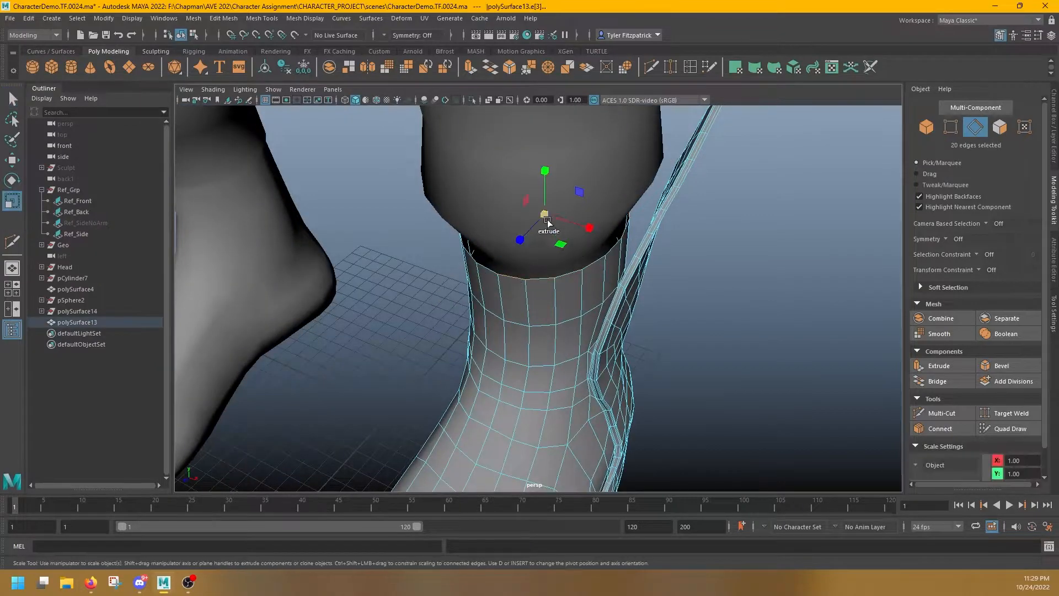
pyautogui.scroll(4, 535, 220)
pyautogui.keyDown('alt'); pyautogui.moveTo(557, 237); pyautogui.dragTo(497, 261); pyautogui.keyUp('alt')
pyautogui.press('w')
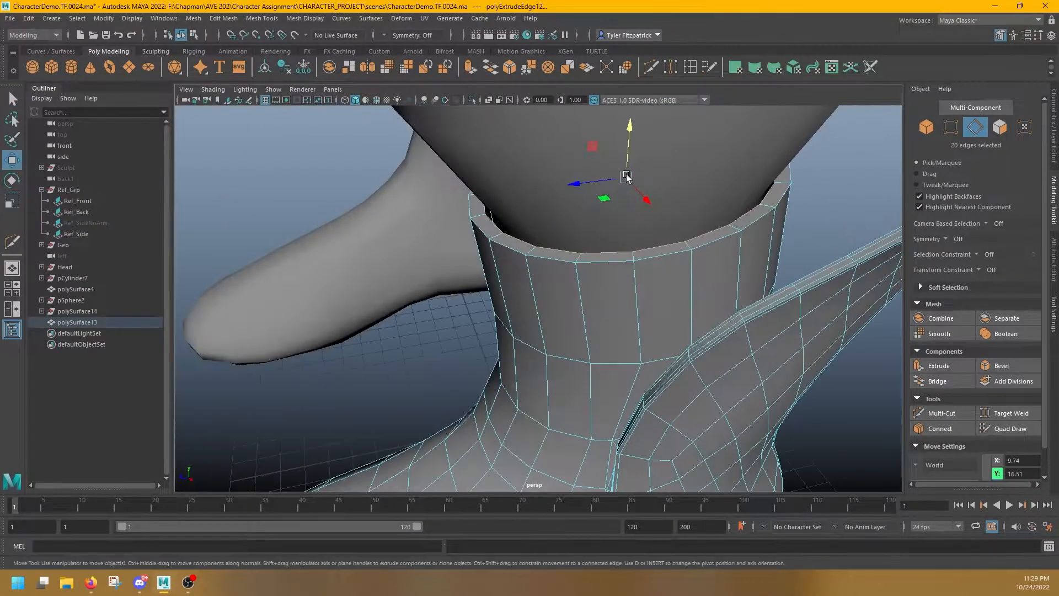
# Step: Adjust the position of the boot rim's extruded inner edges around the leg
pyautogui.keyDown('alt'); pyautogui.moveTo(594, 357); pyautogui.dragTo(622, 374); pyautogui.keyUp('alt')
pyautogui.click(488, 99)
pyautogui.keyDown('alt'); pyautogui.moveTo(499, 212); pyautogui.dragTo(546, 171); pyautogui.keyUp('alt')
pyautogui.moveTo(620, 355)
pyautogui.mouseDown()
pyautogui.moveTo(641, 355)
pyautogui.moveTo(615, 354)
pyautogui.mouseUp()
pyautogui.keyDown('alt'); pyautogui.moveTo(623, 248); pyautogui.dragTo(599, 309); pyautogui.keyUp('alt')
pyautogui.moveTo(622, 374); pyautogui.dragTo(620, 374)
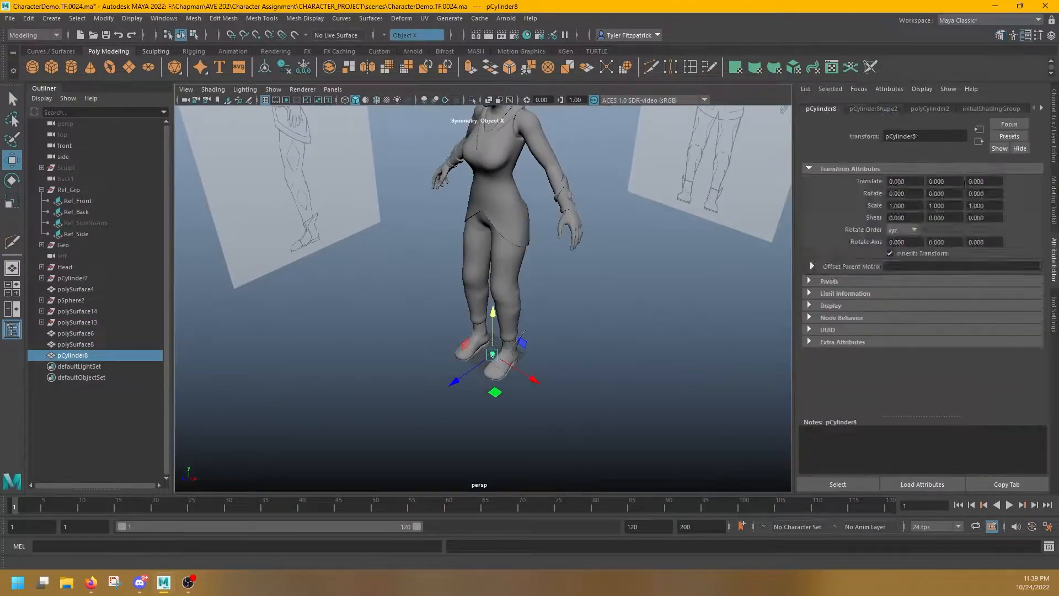
# Step: Set the new cylinder's axis subdivisions to 32
pyautogui.click(895, 206)
pyautogui.write('32')
pyautogui.press('Return')
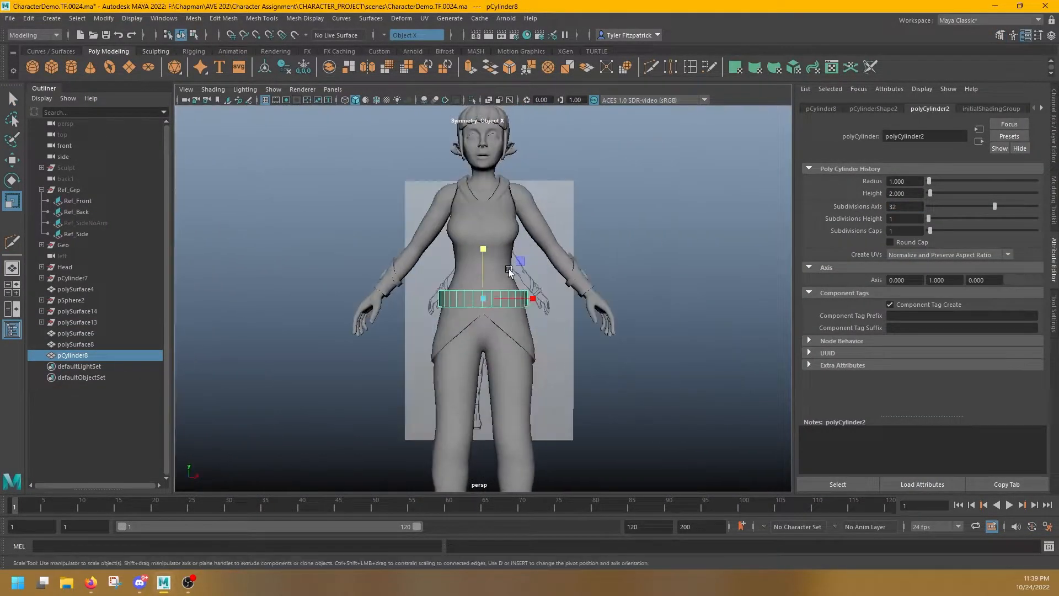
# Step: Scale the cylinder around the character's hips to about 13.66 × 2.18 × 10.05
pyautogui.scroll(5, 510, 267)
pyautogui.keyDown('alt'); pyautogui.moveTo(500, 293); pyautogui.dragTo(462, 326); pyautogui.keyUp('alt')
pyautogui.moveTo(461, 331); pyautogui.dragTo(502, 309)
pyautogui.moveTo(533, 298); pyautogui.dragTo(536, 298)
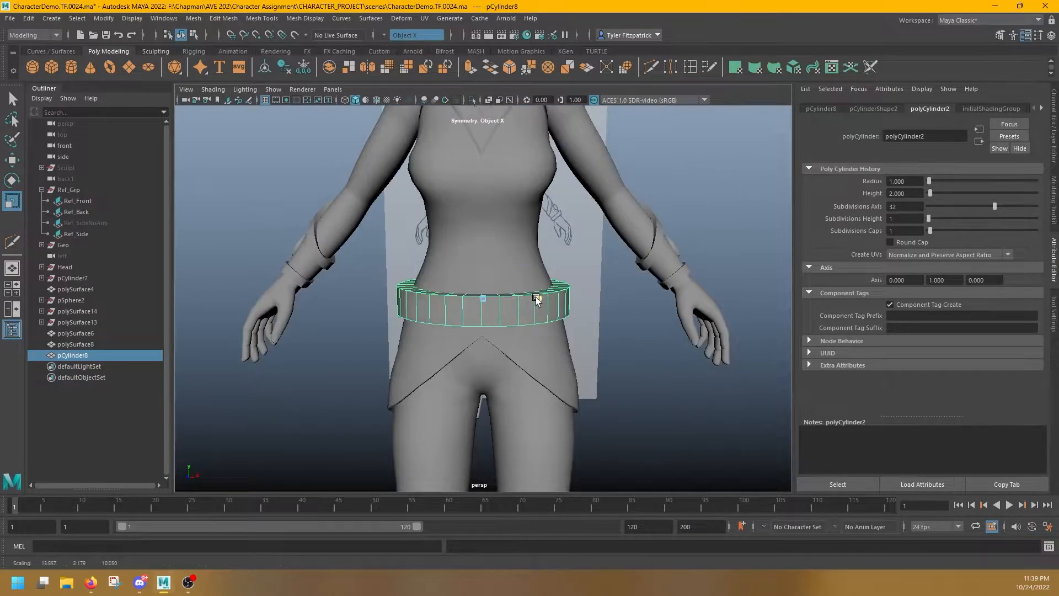
# Step: Select all the cylinder's edges and tilt them with symmetry off to follow the belt's slant around the hips
pyautogui.keyDown('shift'); pyautogui.click(516, 274); pyautogui.keyUp('shift')
pyautogui.hotkey('ctrl', 'z')
pyautogui.keyDown('ctrl'); pyautogui.moveTo(516, 274); pyautogui.dragTo(471, 264, button='right'); pyautogui.keyUp('ctrl')
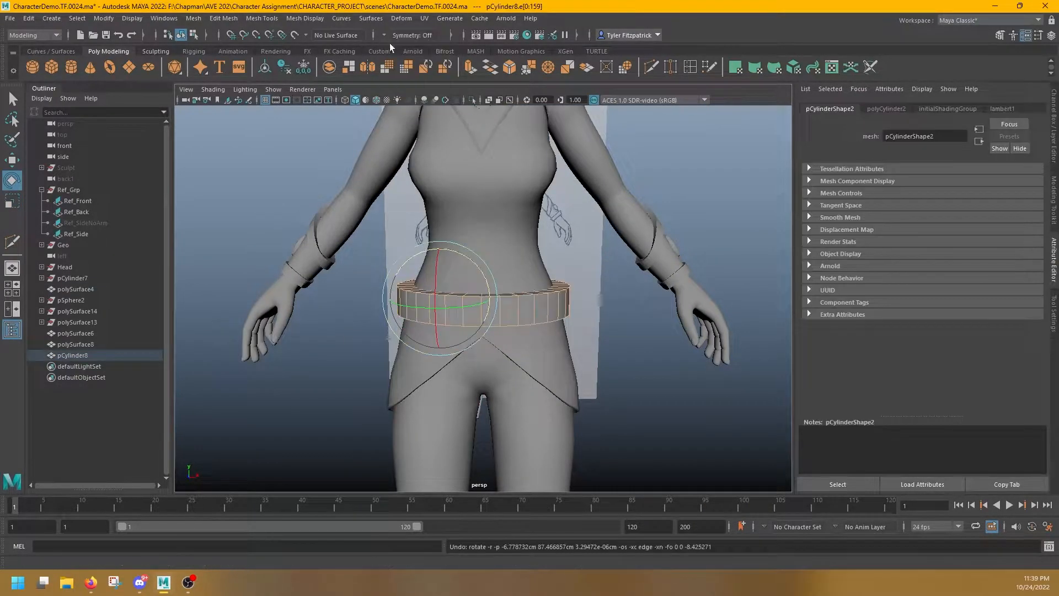
pyautogui.moveTo(512, 263)
pyautogui.keyDown('alt'); pyautogui.mouseDown()
pyautogui.moveTo(558, 321)
pyautogui.moveTo(522, 267)
pyautogui.mouseUp(); pyautogui.keyUp('alt')
pyautogui.hotkey('ctrl', 'z')
pyautogui.moveTo(522, 267); pyautogui.dragTo(441, 300)
pyautogui.press('w')
# Step: Delete the cylinder's top and bottom cap faces to leave an open belt band
pyautogui.moveTo(441, 301); pyautogui.dragTo(441, 331, button='right')
pyautogui.keyDown('alt'); pyautogui.moveTo(441, 301); pyautogui.dragTo(485, 331); pyautogui.keyUp('alt')
pyautogui.press('Delete')
# Step: Select the belt band's upper edge loop and scale it to about 0.94 in X to fit the waist
pyautogui.moveTo(485, 331); pyautogui.dragTo(515, 310, button='right')
pyautogui.keyDown('alt'); pyautogui.moveTo(462, 304); pyautogui.dragTo(514, 309); pyautogui.keyUp('alt')
pyautogui.press('r')
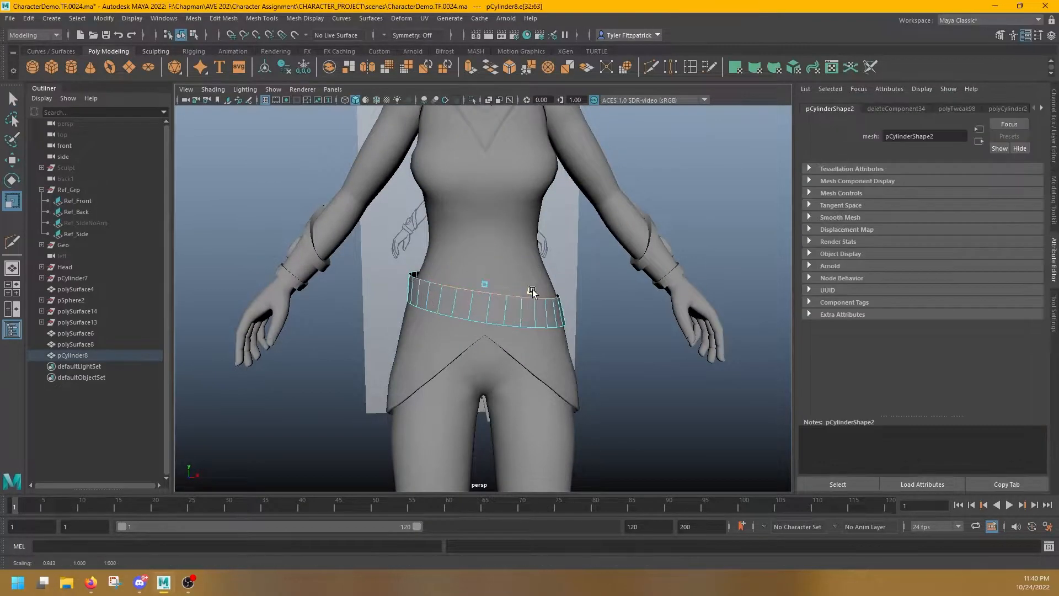
pyautogui.keyDown('alt'); pyautogui.moveTo(485, 325); pyautogui.dragTo(534, 316); pyautogui.keyUp('alt')
pyautogui.press('w')
pyautogui.keyDown('alt'); pyautogui.moveTo(678, 336); pyautogui.dragTo(530, 320); pyautogui.keyUp('alt')
pyautogui.press('r')
# Step: Raise the belt band's upper edge loop slightly against the character's waist
pyautogui.press('w')
pyautogui.moveTo(453, 305)
pyautogui.mouseDown()
pyautogui.moveTo(512, 304)
pyautogui.moveTo(452, 290)
pyautogui.mouseUp()
pyautogui.press('r')
pyautogui.press('w')
pyautogui.keyDown('alt'); pyautogui.moveTo(474, 295); pyautogui.dragTo(560, 300); pyautogui.keyUp('alt')
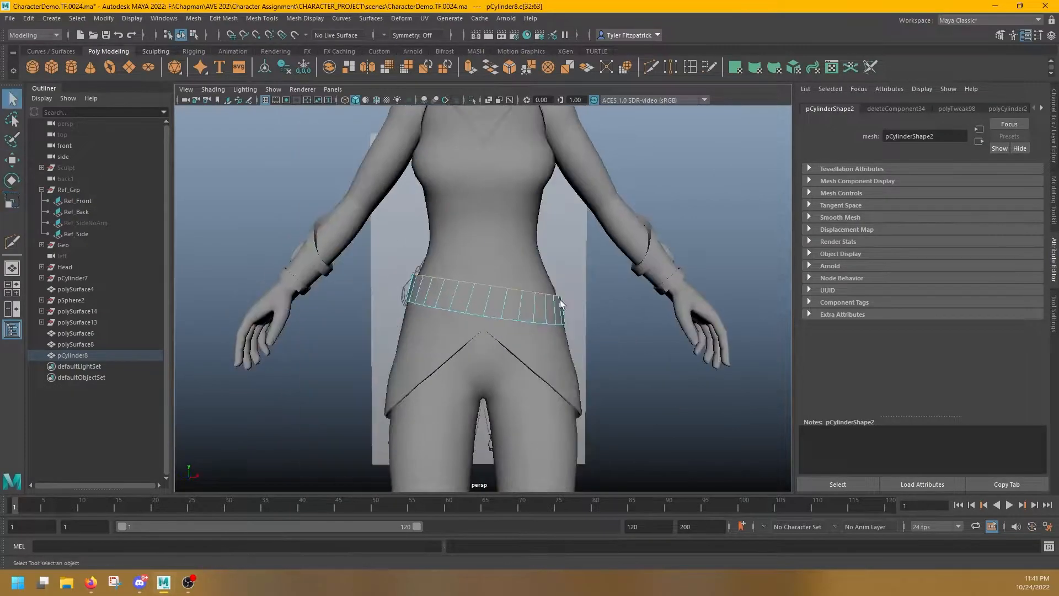
# Step: Move the belt band up and scale it slightly to match the belt in the front reference drawing
pyautogui.press('space')
pyautogui.press('q')
pyautogui.keyDown('alt'); pyautogui.moveTo(421, 392); pyautogui.dragTo(487, 304, button='middle'); pyautogui.keyUp('alt')
pyautogui.moveTo(487, 305); pyautogui.dragTo(524, 276, button='right')
pyautogui.press('w')
pyautogui.moveTo(491, 312); pyautogui.dragTo(491, 281)
pyautogui.press('r')
pyautogui.moveTo(491, 281); pyautogui.dragTo(483, 285)
pyautogui.press('q')
# Step: Soft-select the band's vertical edge at the character's right hip and adjust the falloff radius
pyautogui.moveTo(390, 224); pyautogui.dragTo(389, 190, button='right')
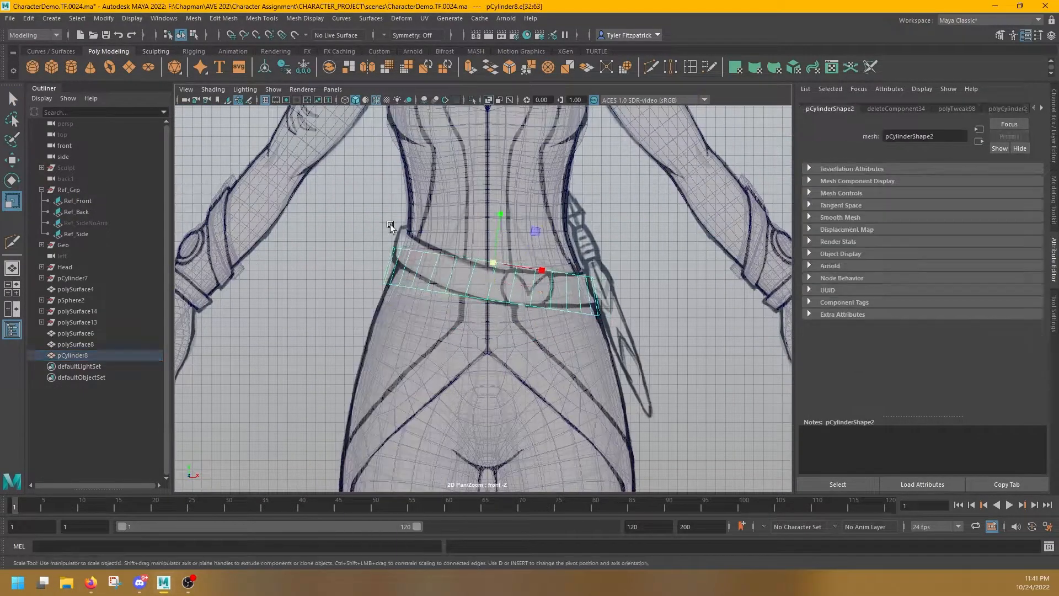
pyautogui.press('w')
pyautogui.click(389, 265)
pyautogui.press('b')
pyautogui.moveTo(394, 259); pyautogui.dragTo(445, 253)
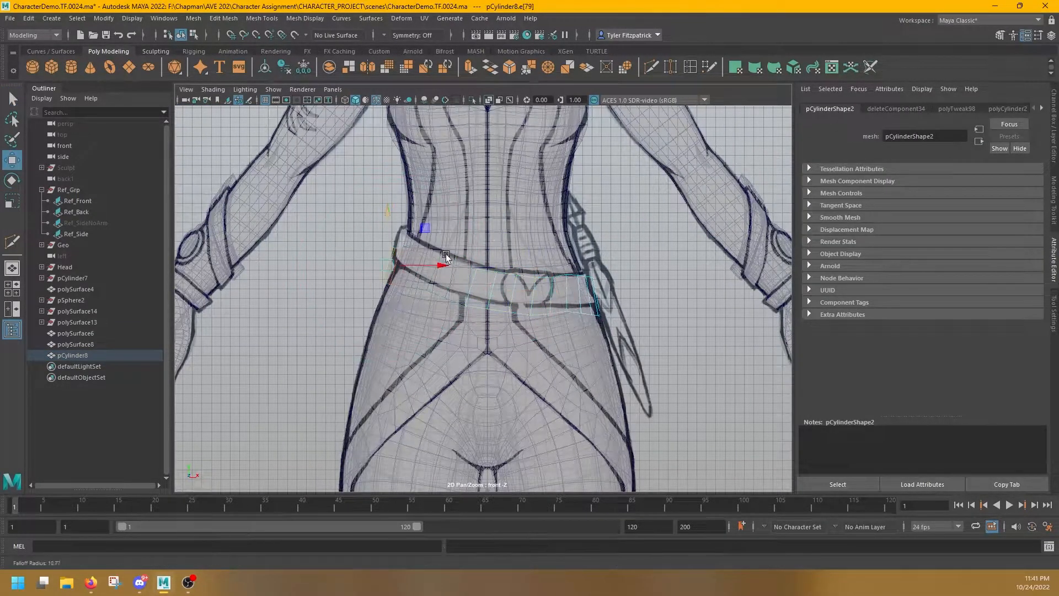
pyautogui.moveTo(381, 263); pyautogui.dragTo(400, 271)
pyautogui.press('b')
pyautogui.moveTo(413, 233); pyautogui.dragTo(455, 233)
# Step: Raise and rotate the soft-selected hip edge to match the high end of the drawn belt
pyautogui.moveTo(388, 212); pyautogui.dragTo(388, 185)
pyautogui.moveTo(443, 239); pyautogui.dragTo(449, 239)
pyautogui.press('e')
pyautogui.moveTo(386, 192); pyautogui.dragTo(404, 193)
pyautogui.press('w')
# Step: Move the band's edge at the character's left hip up and inward to match the drawn belt
pyautogui.click(596, 296)
pyautogui.moveTo(646, 294)
pyautogui.mouseDown()
pyautogui.moveTo(635, 293)
pyautogui.moveTo(641, 280)
pyautogui.mouseUp()
pyautogui.press('e')
pyautogui.press('w')
pyautogui.press('q')
# Step: Check the belt band's edges in perspective and select a vertex on its upper front edge
pyautogui.press('space')
pyautogui.press('space')
pyautogui.keyDown('alt'); pyautogui.moveTo(709, 206); pyautogui.dragTo(763, 226); pyautogui.keyUp('alt')
pyautogui.doubleClick(469, 270)
pyautogui.press('w')
pyautogui.keyDown('alt'); pyautogui.moveTo(541, 265); pyautogui.dragTo(512, 270); pyautogui.keyUp('alt')
pyautogui.press('q')
pyautogui.moveTo(603, 280); pyautogui.dragTo(569, 276, button='right')
pyautogui.click(530, 276)
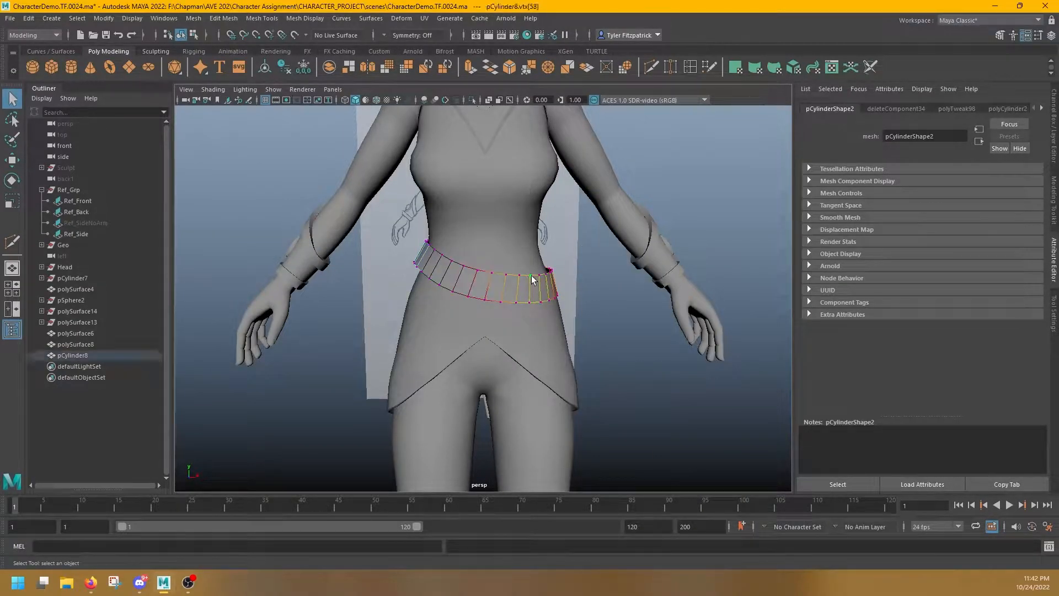
# Step: Make the character's top and skirt mesh, polySurface4, a live surface
pyautogui.moveTo(512, 208); pyautogui.dragTo(539, 192, button='right')
pyautogui.click(538, 193)
pyautogui.keyDown('alt'); pyautogui.moveTo(612, 218); pyautogui.dragTo(551, 217); pyautogui.keyUp('alt')
pyautogui.keyDown('alt'); pyautogui.moveTo(551, 216); pyautogui.dragTo(550, 287, button='middle'); pyautogui.keyUp('alt')
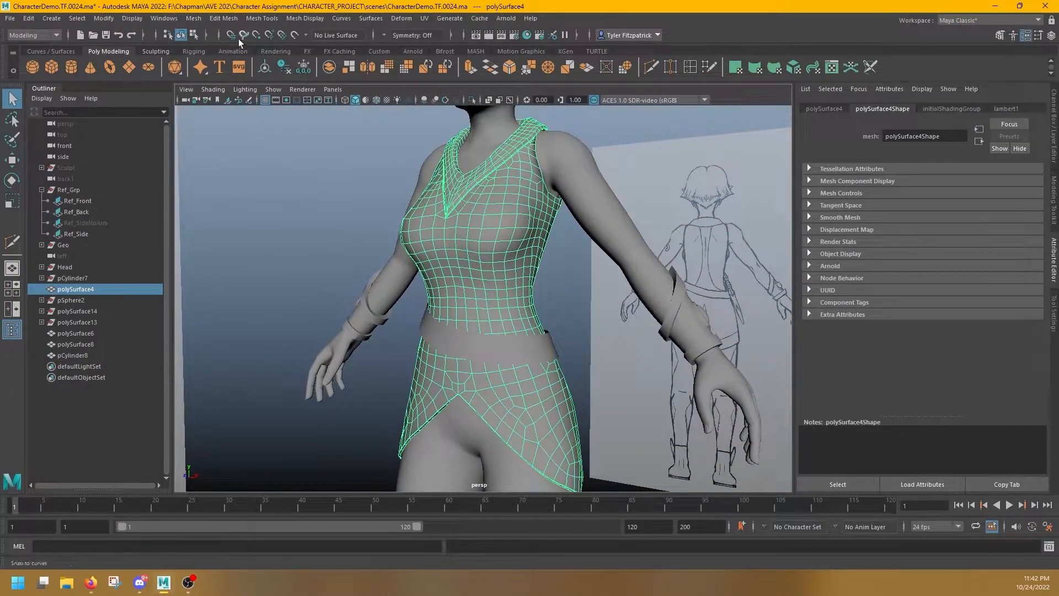
pyautogui.click(296, 39)
# Step: Select all the belt band's vertices and scale them against the live clothing surface
pyautogui.click(538, 347)
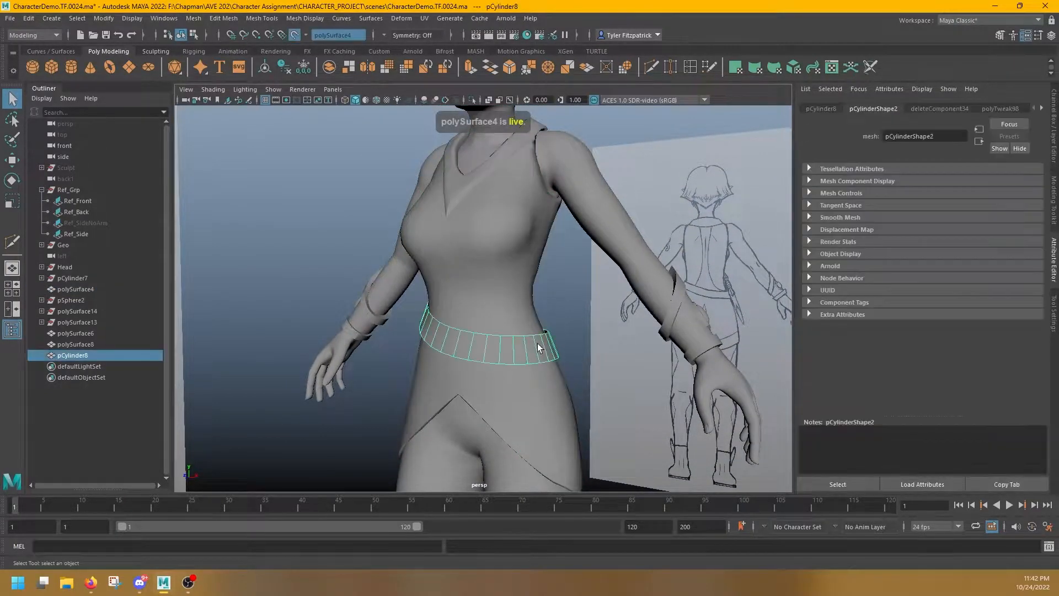
pyautogui.moveTo(556, 359); pyautogui.dragTo(504, 280, button='right')
pyautogui.keyDown('alt'); pyautogui.moveTo(455, 348); pyautogui.dragTo(494, 332); pyautogui.keyUp('alt')
pyautogui.press('e')
pyautogui.press('r')
pyautogui.keyDown('alt'); pyautogui.moveTo(499, 333); pyautogui.dragTo(466, 363); pyautogui.keyUp('alt')
pyautogui.moveTo(489, 328); pyautogui.dragTo(538, 349)
# Step: Select the belt's lower row of vertices in the front view and shift it slightly to match the drawing
pyautogui.press('space')
pyautogui.press('space')
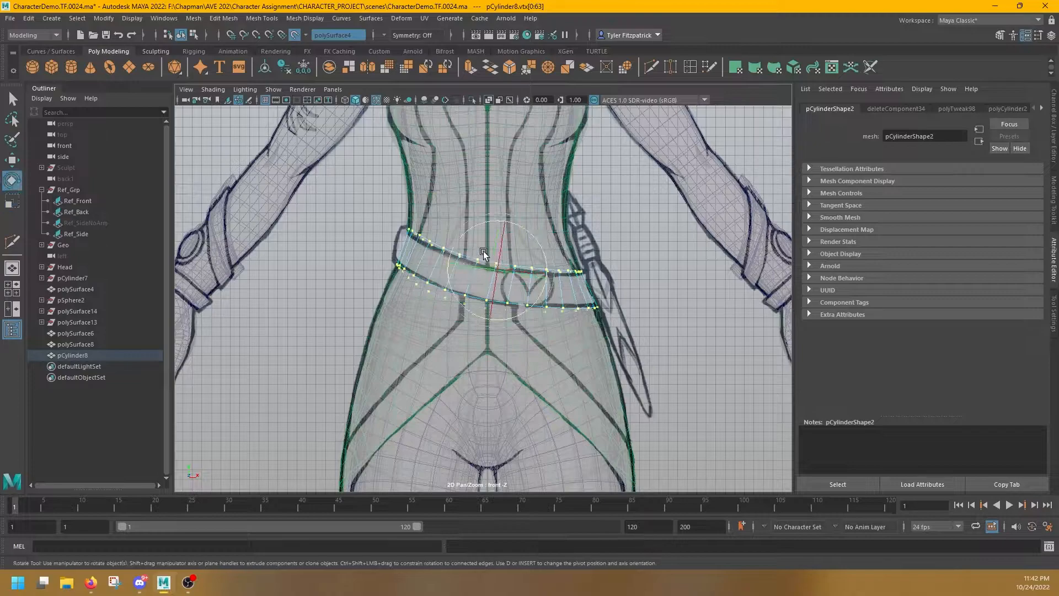
pyautogui.press('q')
pyautogui.click(449, 290)
pyautogui.keyDown('shift'); pyautogui.doubleClick(466, 293); pyautogui.keyUp('shift')
pyautogui.press('w')
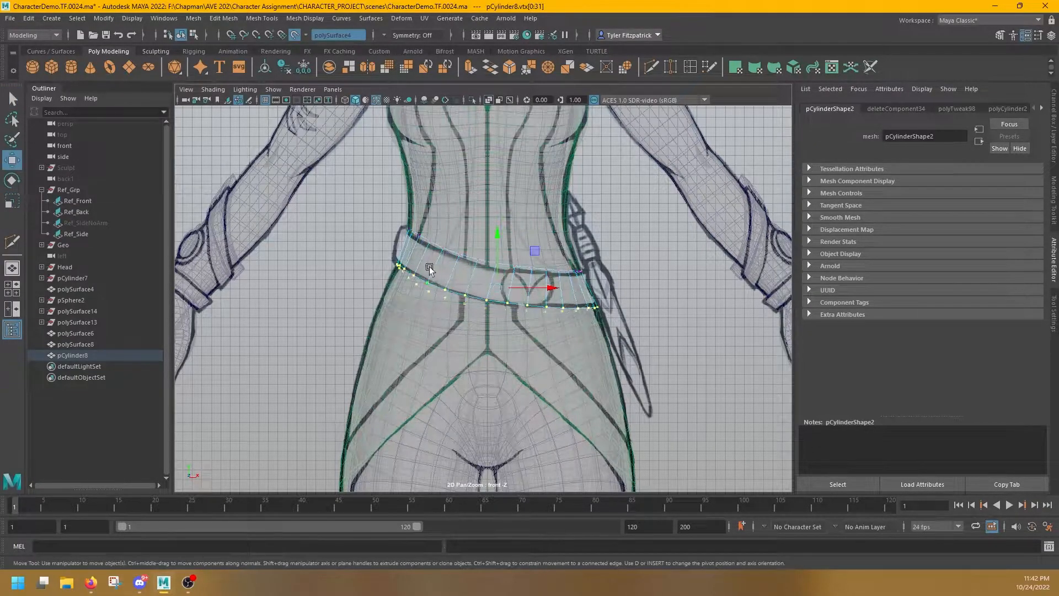
pyautogui.moveTo(488, 264); pyautogui.dragTo(493, 262)
# Step: Shift the belt's lower-edge vertices and the hip-side end vertex in the back view to match the drawn belt
pyautogui.press('space')
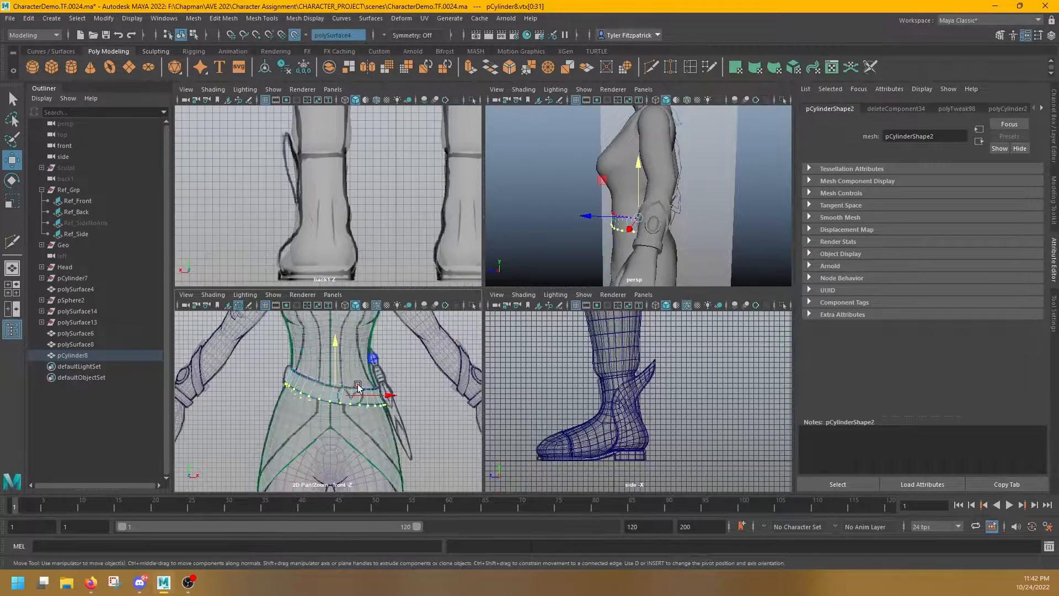
pyautogui.press('space')
pyautogui.press('f')
pyautogui.scroll(-5, 375, 202)
pyautogui.click(551, 313)
pyautogui.keyDown('ctrl'); pyautogui.keyDown('shift'); pyautogui.moveTo(551, 309); pyautogui.dragTo(549, 297); pyautogui.keyUp('shift'); pyautogui.keyUp('ctrl')
pyautogui.click(525, 319)
pyautogui.keyDown('ctrl'); pyautogui.keyDown('shift'); pyautogui.moveTo(526, 292); pyautogui.dragTo(525, 280); pyautogui.keyUp('shift'); pyautogui.keyUp('ctrl')
pyautogui.hotkey('ctrl', 'z')
pyautogui.click(602, 265)
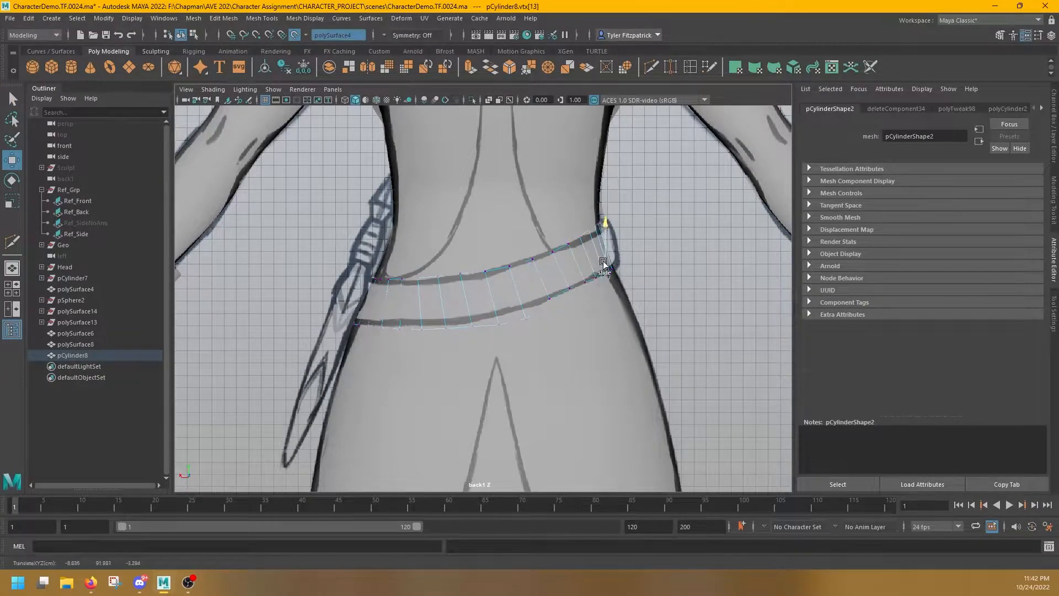
pyautogui.click(473, 293)
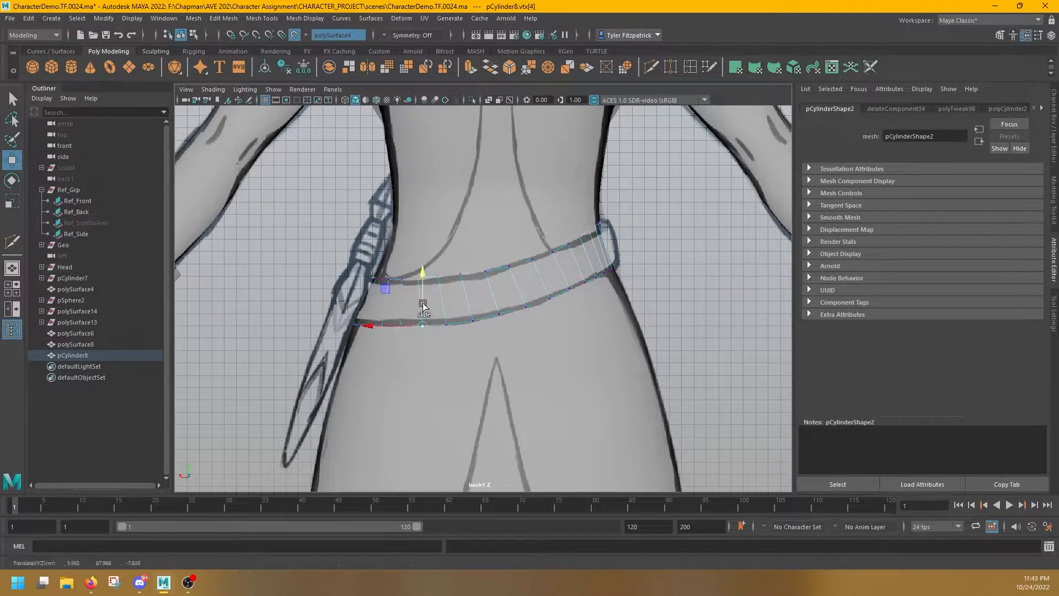
pyautogui.click(599, 227)
# Step: Adjust the vertices along the belt's upper front edge in the front view so they follow the drawn belt line
pyautogui.press('space')
pyautogui.press('space')
pyautogui.moveTo(518, 292); pyautogui.dragTo(517, 292)
pyautogui.keyDown('alt'); pyautogui.moveTo(517, 292); pyautogui.dragTo(394, 325); pyautogui.keyUp('alt')
pyautogui.click(490, 310)
pyautogui.click(389, 325)
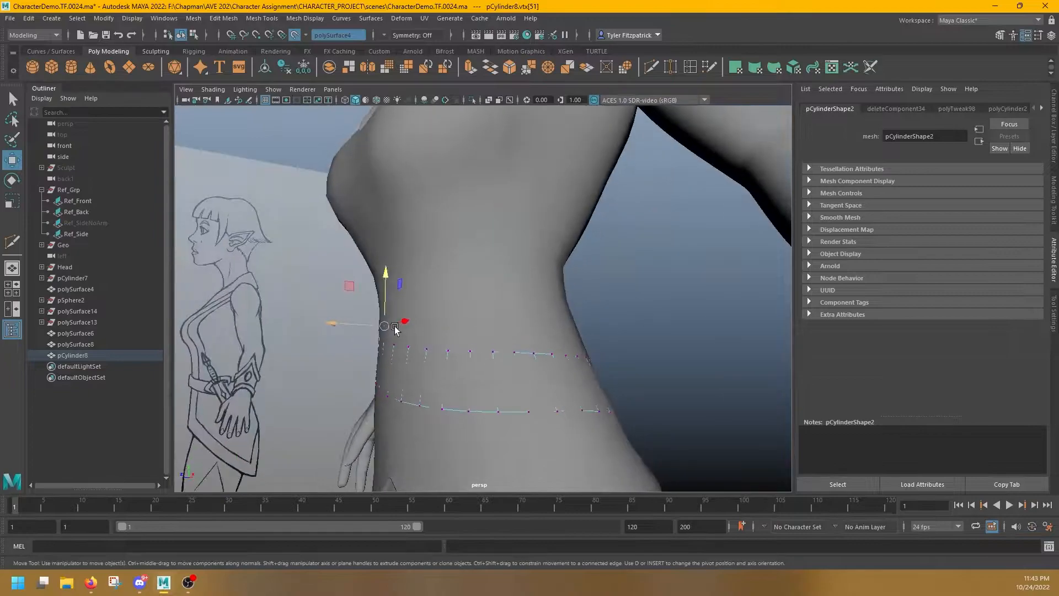
pyautogui.press('space')
pyautogui.press('space')
pyautogui.click(441, 221)
pyautogui.click(391, 200)
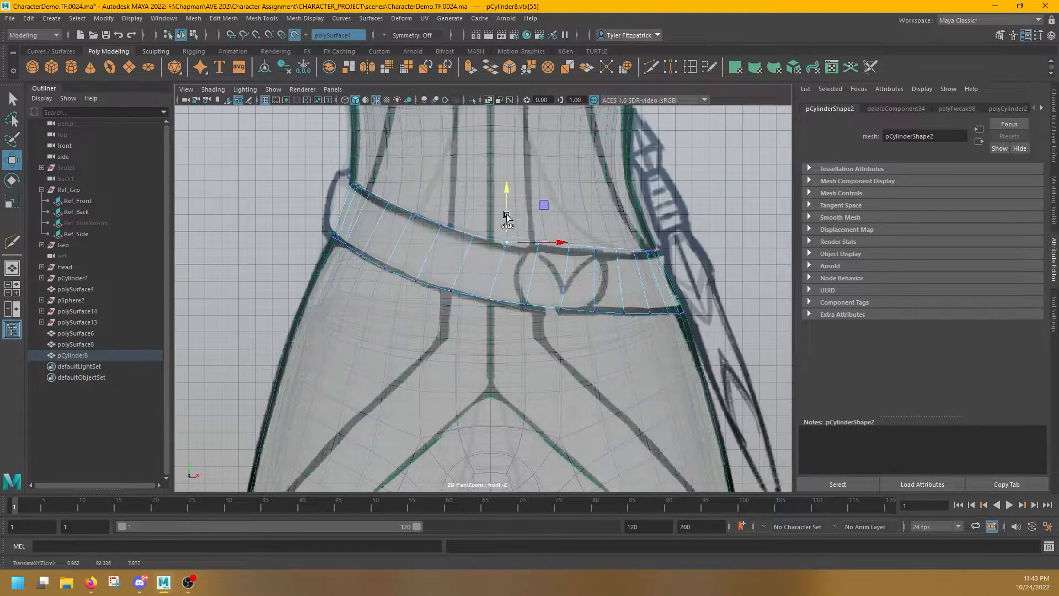
pyautogui.click(616, 248)
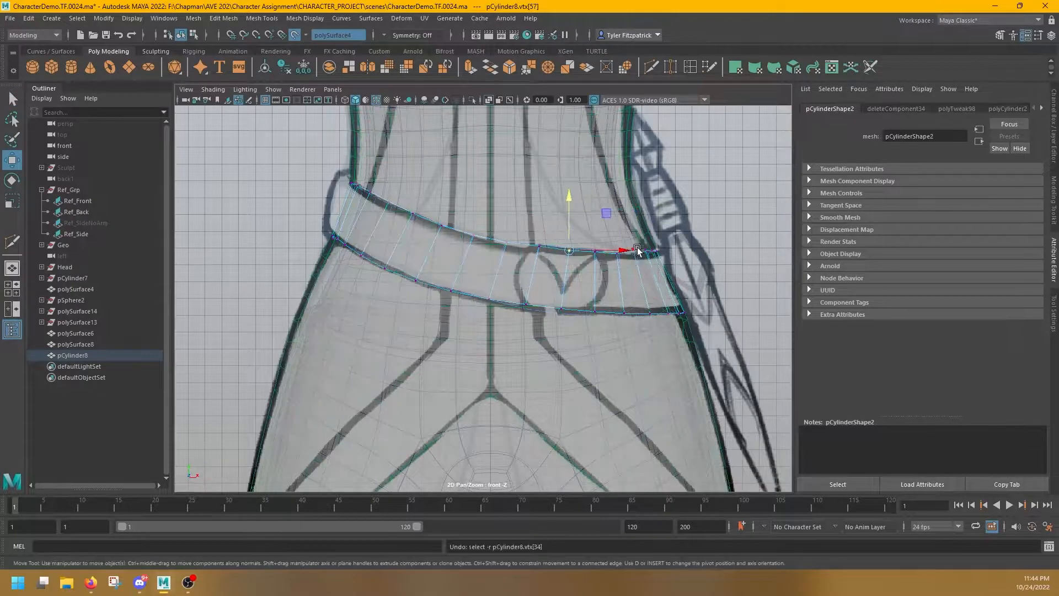
pyautogui.click(654, 252)
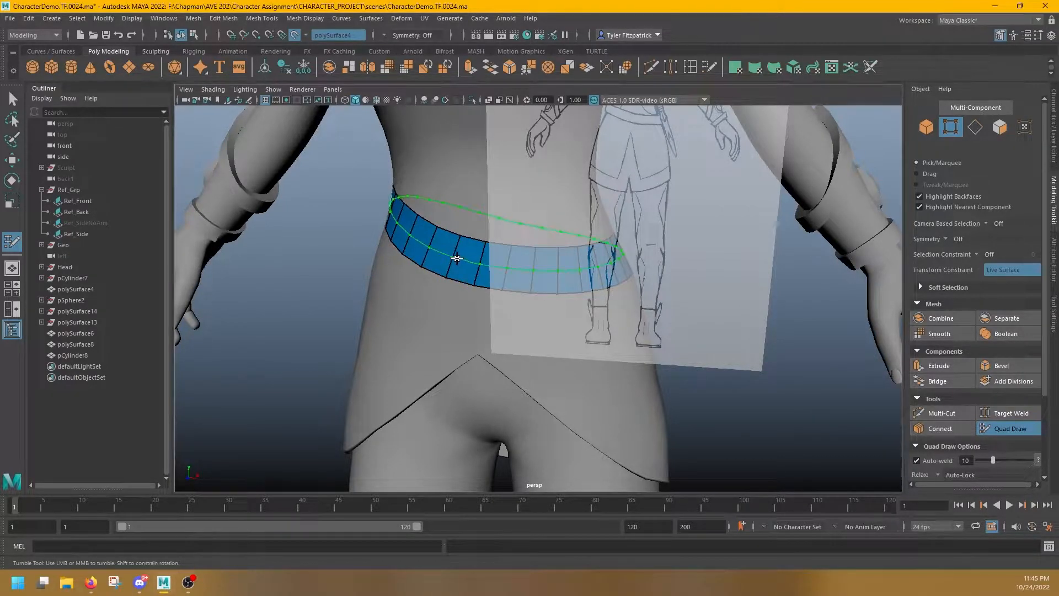
# Step: Leave Quad Draw and extrude all the belt's faces with a thickness of 0.7 and an offset of -0.1
pyautogui.keyDown('alt'); pyautogui.moveTo(638, 316); pyautogui.dragTo(537, 298); pyautogui.keyUp('alt')
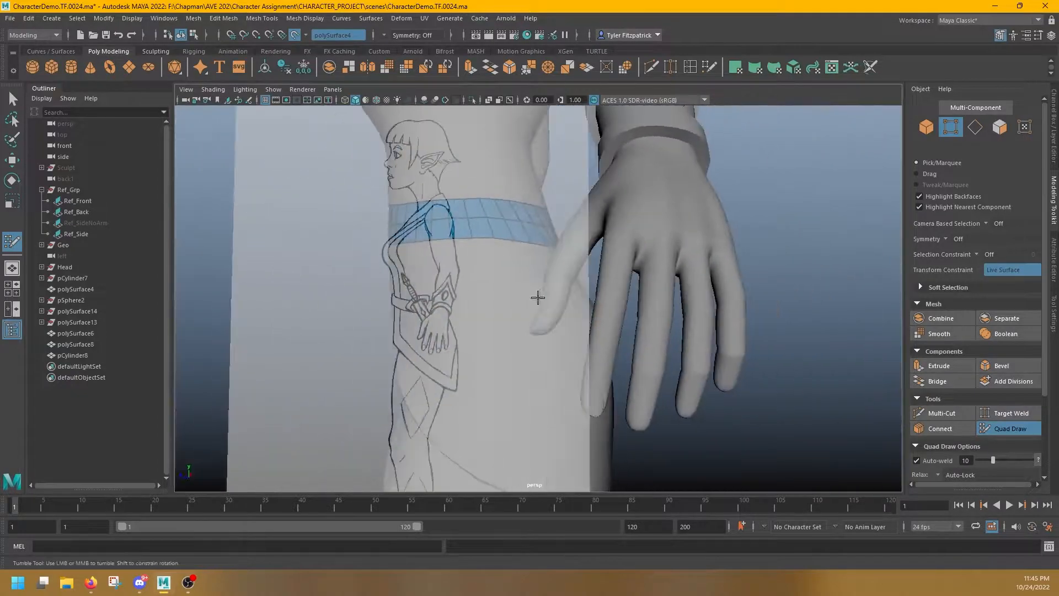
pyautogui.press('q')
pyautogui.keyDown('alt'); pyautogui.moveTo(473, 270); pyautogui.dragTo(590, 267); pyautogui.keyUp('alt')
pyautogui.moveTo(652, 231); pyautogui.dragTo(644, 253, button='right')
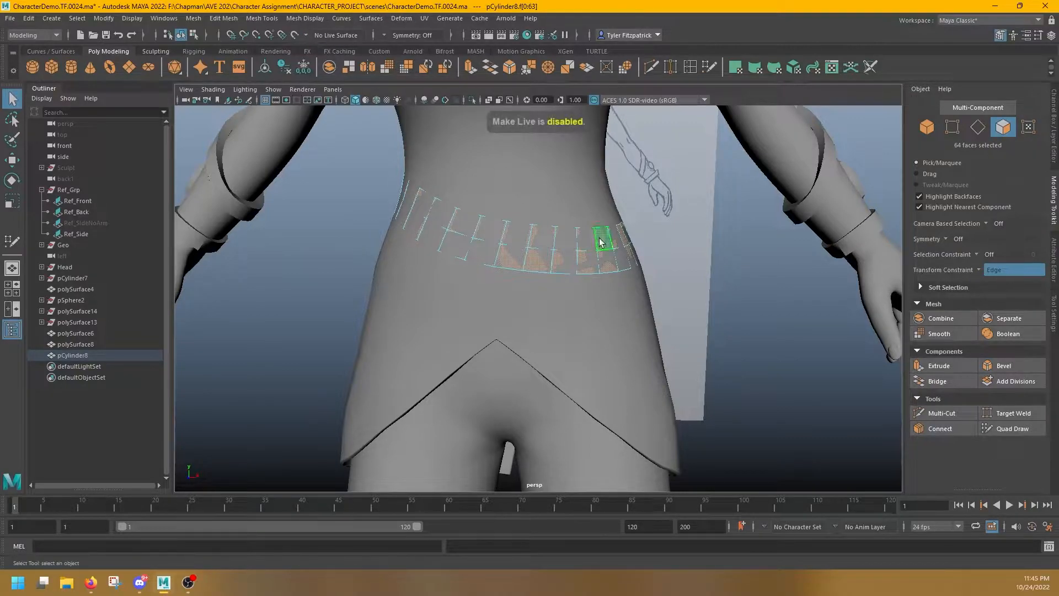
pyautogui.keyDown('alt'); pyautogui.moveTo(444, 185); pyautogui.dragTo(356, 175); pyautogui.keyUp('alt')
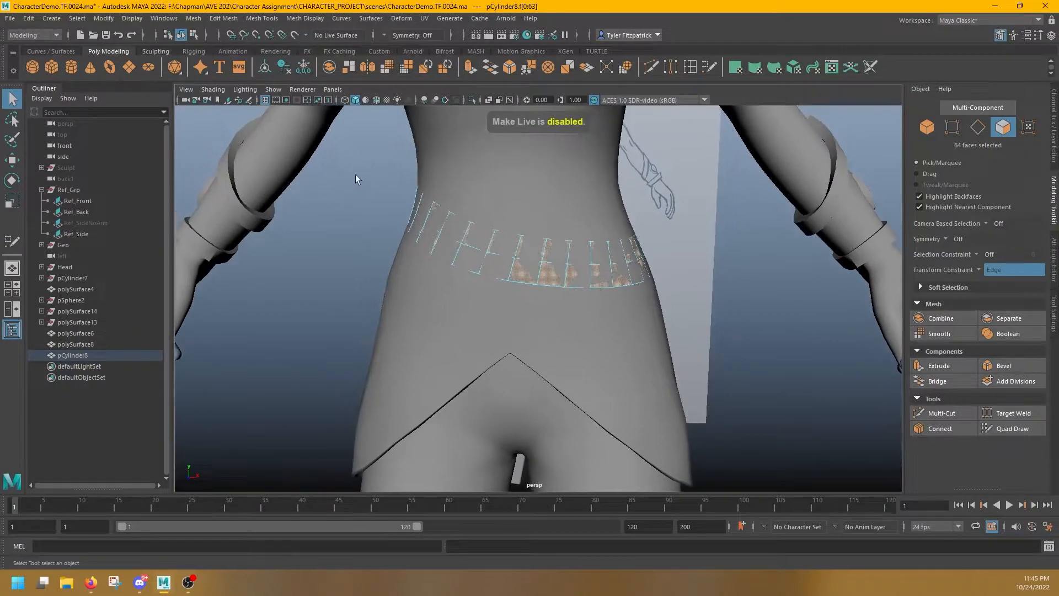
pyautogui.click(468, 68)
pyautogui.moveTo(618, 357); pyautogui.dragTo(619, 356)
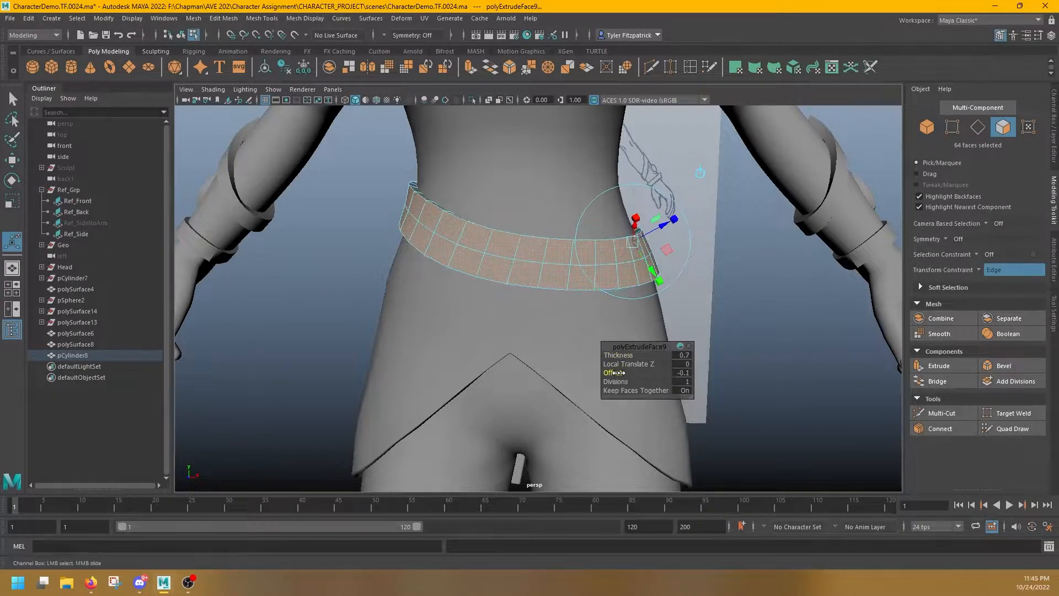
# Step: Bevel the belt's rim edge loops and preview the belt smoothed and shaded
pyautogui.keyDown('alt'); pyautogui.moveTo(579, 320); pyautogui.dragTo(425, 270); pyautogui.keyUp('alt')
pyautogui.moveTo(633, 213); pyautogui.dragTo(633, 181, button='right')
pyautogui.scroll(5, 595, 198)
pyautogui.doubleClick(554, 201)
pyautogui.keyDown('alt'); pyautogui.moveTo(544, 149); pyautogui.dragTo(774, 197); pyautogui.keyUp('alt')
pyautogui.keyDown('shift'); pyautogui.doubleClick(629, 175); pyautogui.keyUp('shift')
pyautogui.keyDown('shift'); pyautogui.moveTo(776, 196); pyautogui.dragTo(809, 198, button='right'); pyautogui.keyUp('shift')
pyautogui.press('3')
pyautogui.press('4')
pyautogui.press('5')
pyautogui.press('q')
pyautogui.doubleClick(816, 282)
pyautogui.keyDown('alt'); pyautogui.moveTo(816, 282); pyautogui.dragTo(620, 272, button='right'); pyautogui.keyUp('alt')
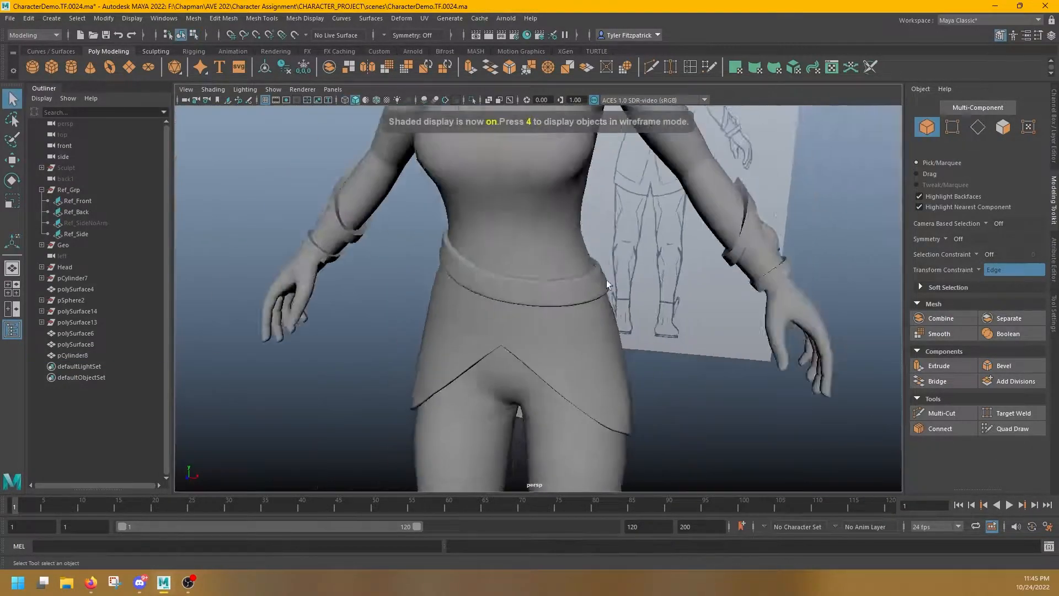
# Step: Select the belt faces under the drawn buckle in the front view and duplicate them as separate pieces
pyautogui.keyDown('alt'); pyautogui.moveTo(620, 273); pyautogui.dragTo(684, 269); pyautogui.keyUp('alt')
pyautogui.press('space')
pyautogui.scroll(2, 419, 376)
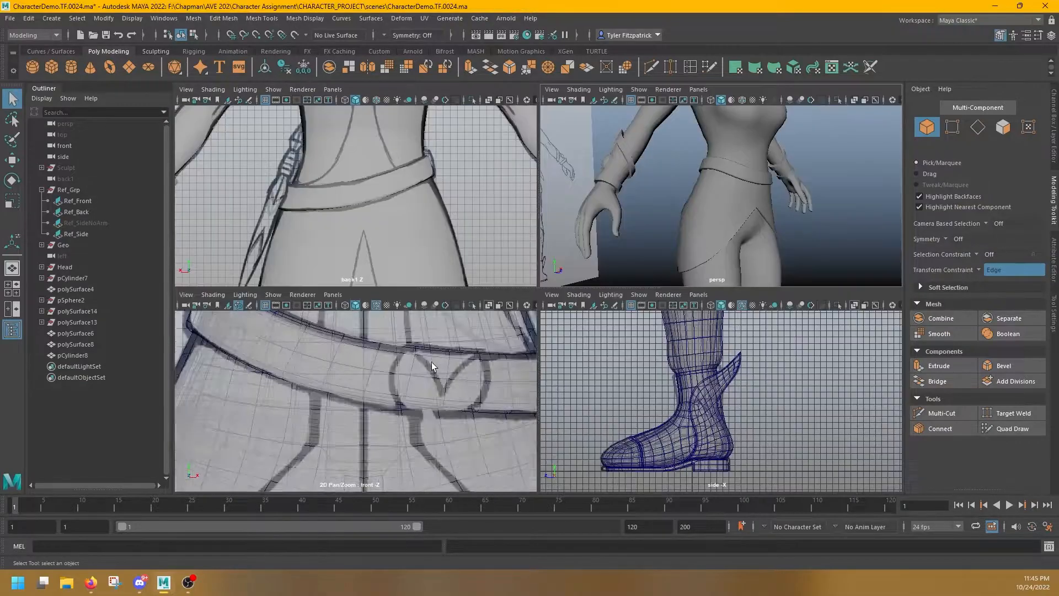
pyautogui.click(394, 347)
pyautogui.moveTo(392, 280); pyautogui.dragTo(389, 314, button='right')
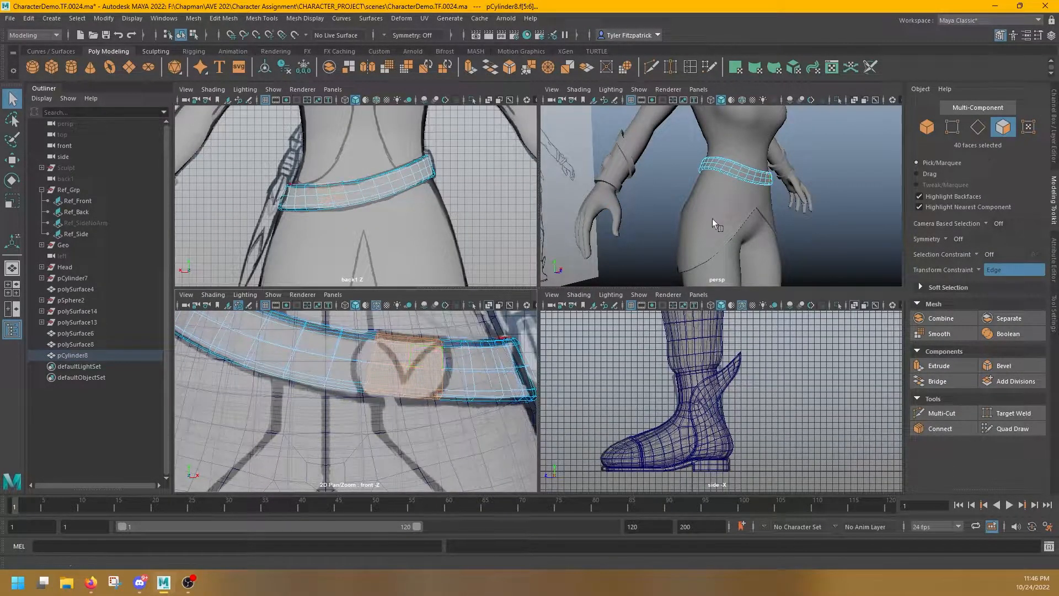
pyautogui.press('f')
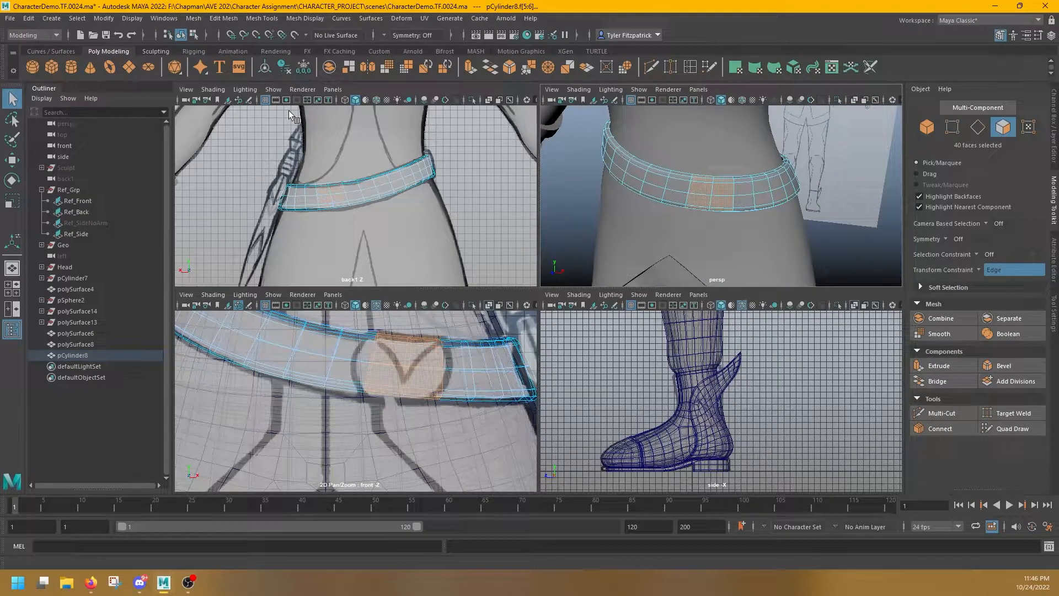
pyautogui.click(587, 68)
pyautogui.scroll(3, 686, 210)
pyautogui.scroll(-6, 634, 198)
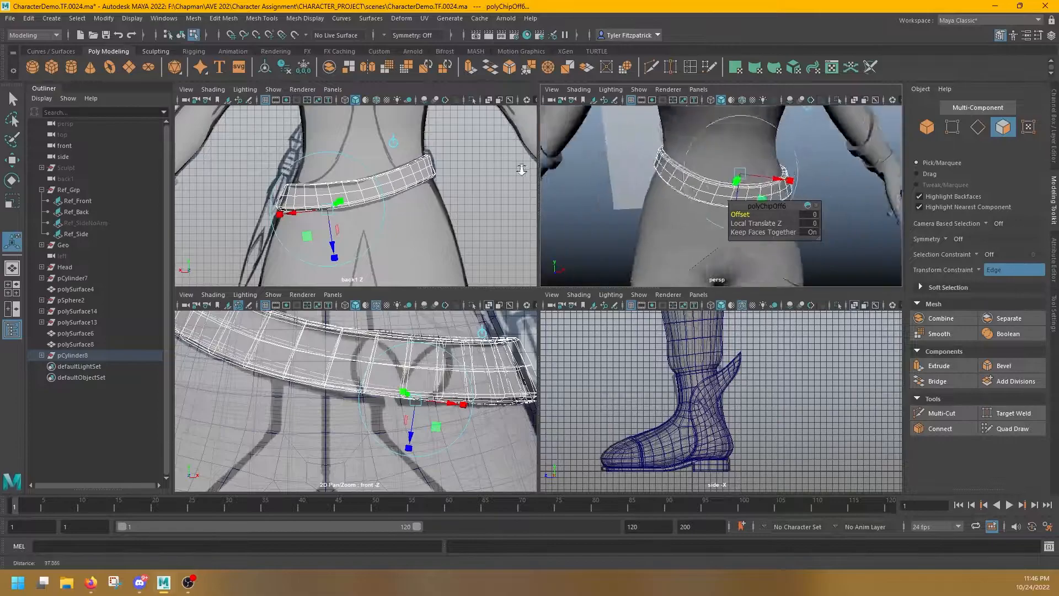
pyautogui.press('q')
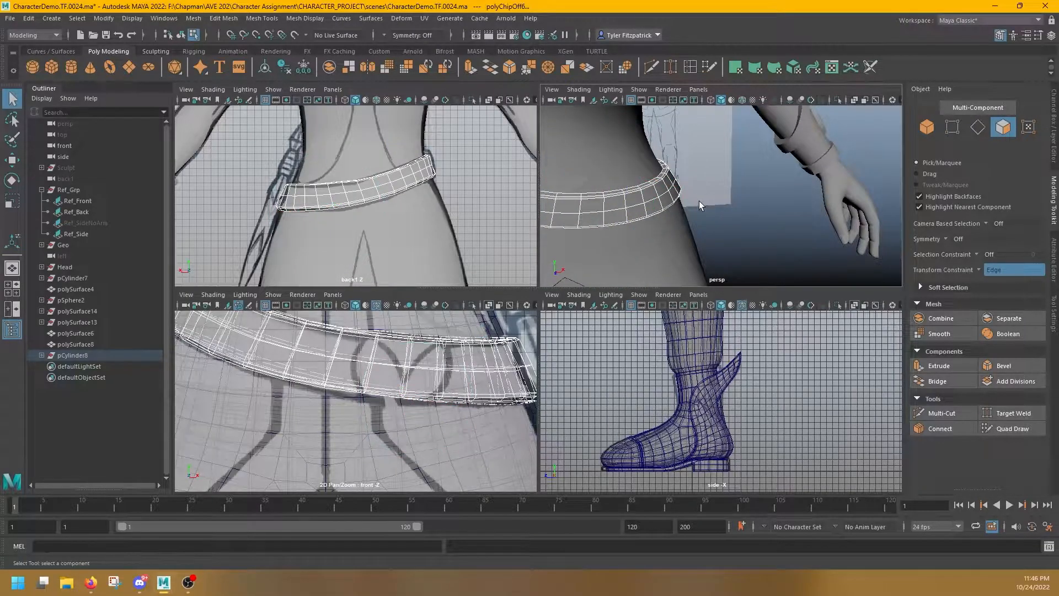
# Step: Make the belt mesh, polySurface17, a live surface
pyautogui.click(42, 355)
pyautogui.click(83, 388)
pyautogui.press('space')
pyautogui.scroll(5, 627, 263)
pyautogui.click(294, 35)
pyautogui.click(630, 280)
pyautogui.click(295, 34)
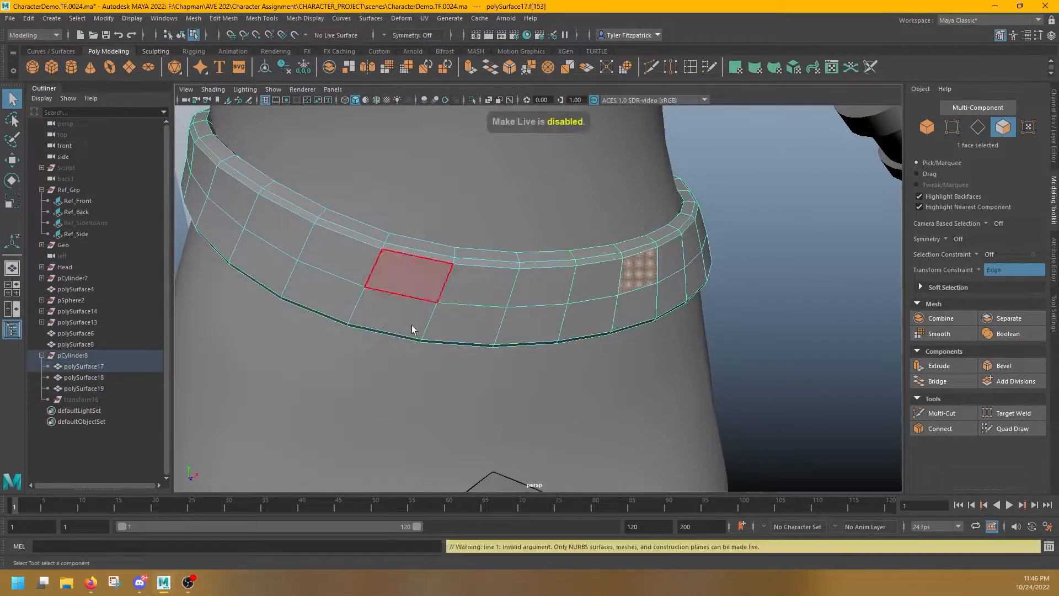
pyautogui.click(84, 366)
pyautogui.click(294, 34)
# Step: Move the side vertices of the buckle piece, polySurface19, along the live belt to fit the drawn buckle
pyautogui.click(84, 389)
pyautogui.press('space')
pyautogui.moveTo(357, 362); pyautogui.dragTo(319, 361, button='right')
pyautogui.moveTo(330, 335); pyautogui.dragTo(361, 368)
pyautogui.scroll(5, 728, 185)
pyautogui.press('w')
pyautogui.moveTo(677, 140); pyautogui.dragTo(648, 142)
# Step: Turn off the live surface, reset the Scale tool and scale the buckle's middle side vertices outward
pyautogui.click(294, 34)
pyautogui.click(649, 206)
pyautogui.keyDown('shift'); pyautogui.click(793, 204); pyautogui.keyUp('shift')
pyautogui.press('r')
pyautogui.hotkey('ctrl', 'z')
pyautogui.doubleClick(12, 201)
pyautogui.click(968, 95)
pyautogui.keyDown('alt'); pyautogui.moveTo(694, 183); pyautogui.dragTo(639, 184); pyautogui.keyUp('alt')
pyautogui.keyDown('ctrl'); pyautogui.keyDown('shift'); pyautogui.moveTo(638, 184); pyautogui.dragTo(689, 167, button='right'); pyautogui.keyUp('shift'); pyautogui.keyUp('ctrl')
pyautogui.keyDown('ctrl'); pyautogui.keyDown('shift'); pyautogui.moveTo(599, 181); pyautogui.dragTo(579, 168, button='right'); pyautogui.keyUp('shift'); pyautogui.keyUp('ctrl')
pyautogui.moveTo(616, 172); pyautogui.dragTo(640, 227)
# Step: Extrude the buckle's faces to give it thickness over the belt
pyautogui.moveTo(640, 227); pyautogui.dragTo(662, 208, button='right')
pyautogui.hotkey('ctrl', 'e')
pyautogui.moveTo(642, 223)
pyautogui.mouseDown(button='middle')
pyautogui.moveTo(659, 234)
pyautogui.moveTo(651, 226)
pyautogui.mouseUp(button='middle')
pyautogui.keyDown('alt'); pyautogui.moveTo(621, 212); pyautogui.dragTo(569, 102); pyautogui.keyUp('alt')
pyautogui.press('space')
pyautogui.press('q')
pyautogui.keyDown('alt'); pyautogui.moveTo(647, 206); pyautogui.dragTo(475, 274); pyautogui.keyUp('alt')
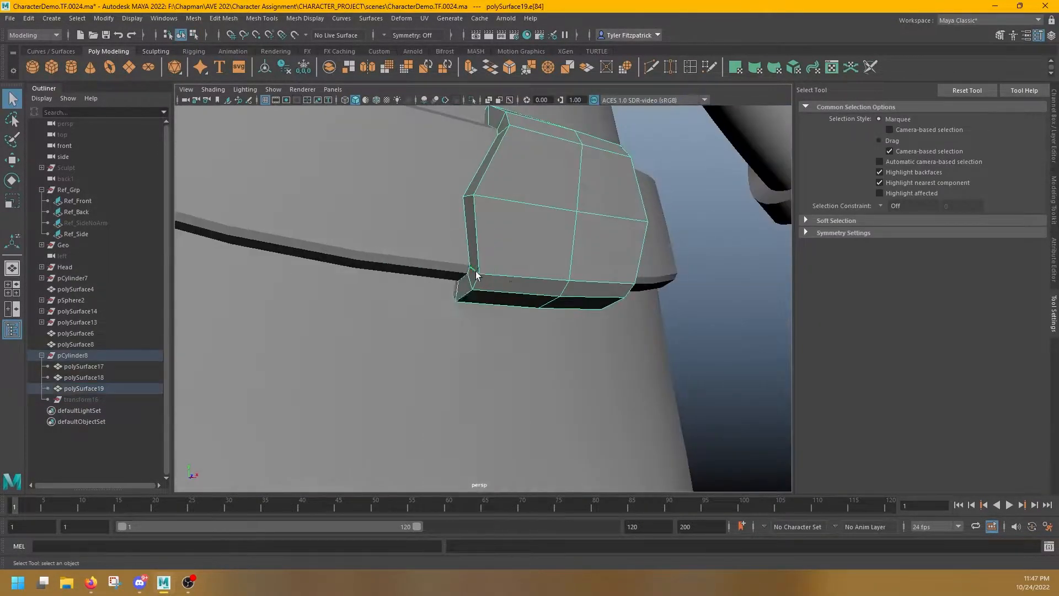
# Step: Isolate the buckle, delete its unneeded inner and back faces, and show the rest of the model again
pyautogui.moveTo(475, 232); pyautogui.dragTo(475, 202, button='right')
pyautogui.hotkey('ctrl', 'z')
pyautogui.keyDown('alt'); pyautogui.moveTo(472, 152); pyautogui.dragTo(432, 204); pyautogui.keyUp('alt')
pyautogui.hotkey('ctrl', '1')
pyautogui.moveTo(430, 204)
pyautogui.mouseDown(button='right')
pyautogui.moveTo(441, 182)
pyautogui.moveTo(430, 221)
pyautogui.mouseUp(button='right')
pyautogui.doubleClick(455, 243)
pyautogui.keyDown('alt'); pyautogui.moveTo(455, 242); pyautogui.dragTo(342, 254); pyautogui.keyUp('alt')
pyautogui.press('Delete')
pyautogui.click(499, 182)
pyautogui.keyDown('alt'); pyautogui.moveTo(557, 285); pyautogui.dragTo(558, 231); pyautogui.keyUp('alt')
pyautogui.keyDown('shift'); pyautogui.click(544, 240); pyautogui.keyUp('shift')
pyautogui.press('Delete')
pyautogui.hotkey('ctrl', '1')
# Step: Select the buckle's lower border edges in edge mode and ready them for scaling and rotating
pyautogui.moveTo(559, 309); pyautogui.dragTo(560, 276, button='right')
pyautogui.doubleClick(567, 336)
pyautogui.press('r')
pyautogui.keyDown('alt'); pyautogui.moveTo(567, 337); pyautogui.dragTo(527, 177); pyautogui.keyUp('alt')
pyautogui.press('e')
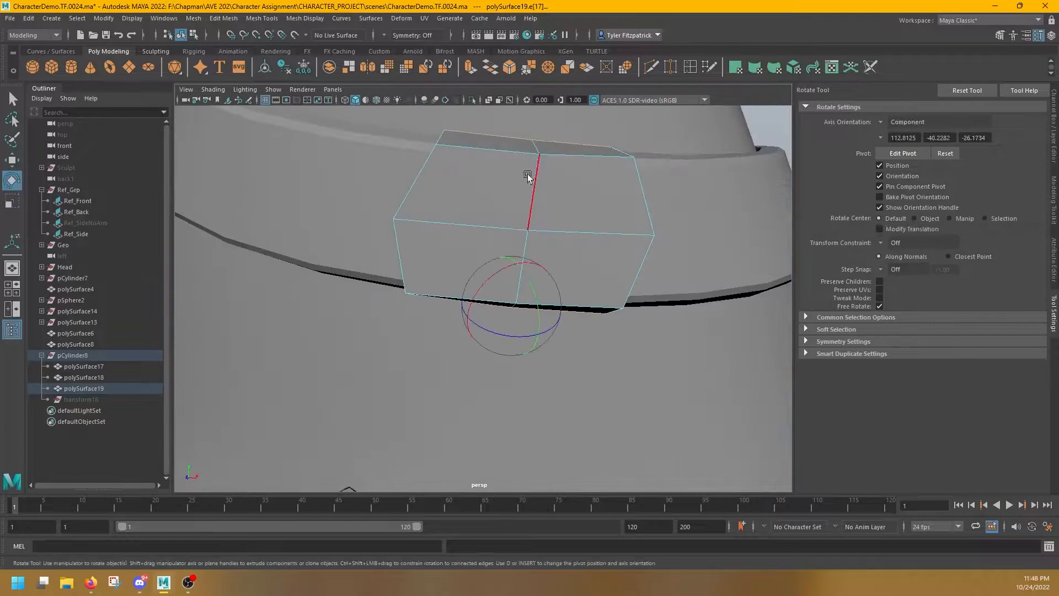
# Step: Reshape the buckle's front by scaling its components about a relocated pivot
pyautogui.keyDown('alt'); pyautogui.moveTo(558, 289); pyautogui.dragTo(543, 171); pyautogui.keyUp('alt')
pyautogui.moveTo(542, 164); pyautogui.dragTo(543, 132, button='right')
pyautogui.scroll(-4, 513, 244)
pyautogui.press('r')
pyautogui.moveTo(515, 236); pyautogui.dragTo(512, 259)
pyautogui.press('d')
pyautogui.click(522, 239)
pyautogui.press('d')
pyautogui.click(538, 228)
pyautogui.moveTo(509, 307); pyautogui.dragTo(595, 256)
pyautogui.press('q')
# Step: Try to bevel the two components picked at the buckle's lower middle
pyautogui.click(508, 308)
pyautogui.keyDown('shift'); pyautogui.click(499, 303); pyautogui.keyUp('shift')
pyautogui.press('r')
pyautogui.hotkey('ctrl', 'b')
pyautogui.hotkey('ctrl', 'z')
pyautogui.hotkey('ctrl', 'z')
pyautogui.hotkey('ctrl', 'z')
pyautogui.hotkey('ctrl', 'z')
# Step: Select the buckle's outer edge loop, check it smoothed and bevel it
pyautogui.press('b')
pyautogui.press('b')
pyautogui.doubleClick(572, 295)
pyautogui.press('space')
pyautogui.press('space')
pyautogui.press('w')
pyautogui.press('space')
pyautogui.press('space')
pyautogui.keyDown('alt'); pyautogui.moveTo(515, 246); pyautogui.dragTo(485, 253); pyautogui.keyUp('alt')
pyautogui.press('3')
pyautogui.press('1')
pyautogui.hotkey('ctrl', 'b')
pyautogui.moveTo(542, 357); pyautogui.dragTo(549, 357)
pyautogui.press('q')
# Step: Bevel another edge loop across the buckle and preview the buckle smoothed on the belt
pyautogui.keyDown('alt'); pyautogui.moveTo(552, 276); pyautogui.dragTo(577, 293); pyautogui.keyUp('alt')
pyautogui.click(522, 250)
pyautogui.doubleClick(522, 252)
pyautogui.hotkey('ctrl', 'b')
pyautogui.press('q')
pyautogui.press('3')
pyautogui.scroll(-7, 577, 292)
pyautogui.keyDown('alt'); pyautogui.moveTo(667, 307); pyautogui.dragTo(695, 294); pyautogui.keyUp('alt')
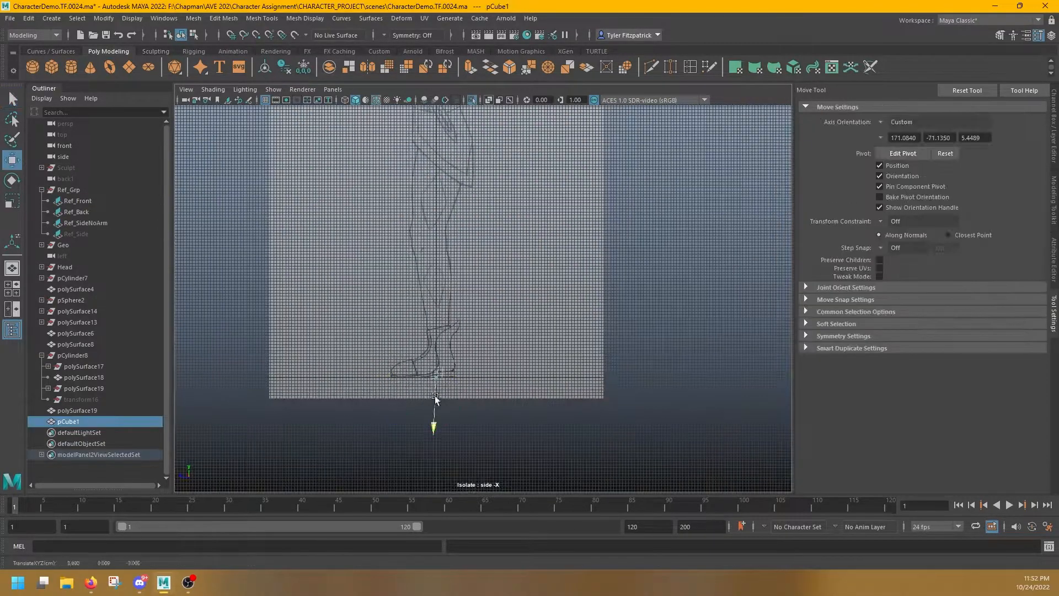
# Step: Reset the Move tool's settings and rotate and move the cube over the sheath in the side reference drawing
pyautogui.scroll(8, 449, 279)
pyautogui.rightClick(449, 279)
pyautogui.click(967, 90)
pyautogui.press('r')
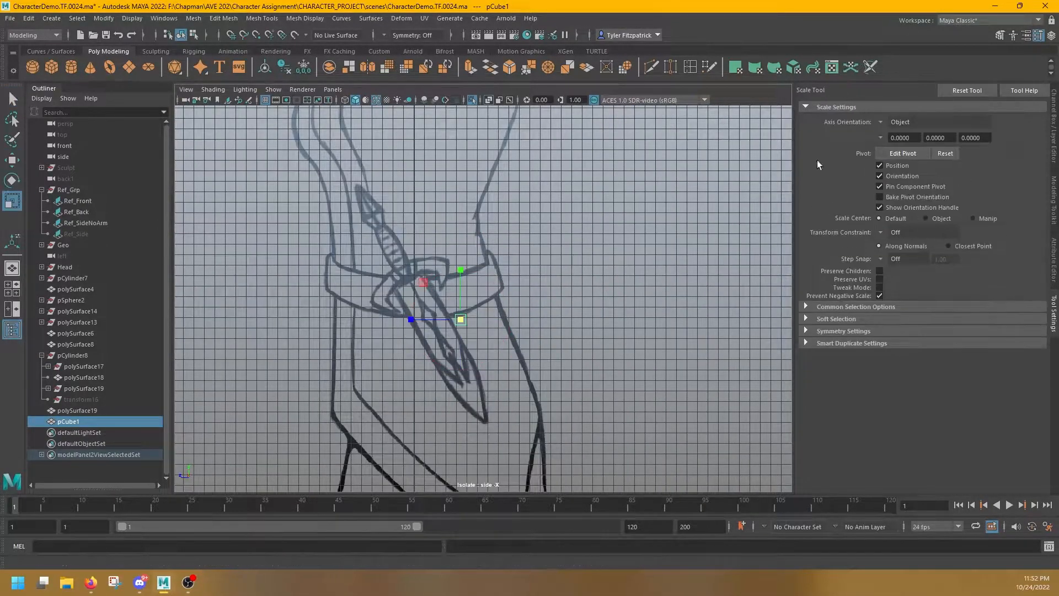
pyautogui.scroll(5, 473, 292)
pyautogui.keyDown('alt'); pyautogui.moveTo(473, 292); pyautogui.dragTo(567, 244, button='middle'); pyautogui.keyUp('alt')
pyautogui.press('e')
pyautogui.press('w')
pyautogui.moveTo(501, 247); pyautogui.dragTo(389, 244)
pyautogui.press('w')
# Step: Scale and reposition the tilted cube until it matches the straight part of the dagger's sheath in the drawing
pyautogui.moveTo(530, 229); pyautogui.dragTo(425, 196)
pyautogui.press('e')
pyautogui.press('r')
pyautogui.moveTo(461, 232); pyautogui.dragTo(515, 234)
pyautogui.press('w')
pyautogui.moveTo(424, 197); pyautogui.dragTo(474, 251)
pyautogui.press('r')
pyautogui.press('w')
pyautogui.moveTo(455, 287); pyautogui.dragTo(453, 285)
pyautogui.keyDown('alt'); pyautogui.moveTo(454, 284); pyautogui.dragTo(441, 244, button='middle'); pyautogui.keyUp('alt')
pyautogui.moveTo(448, 278); pyautogui.dragTo(434, 271)
pyautogui.press('e')
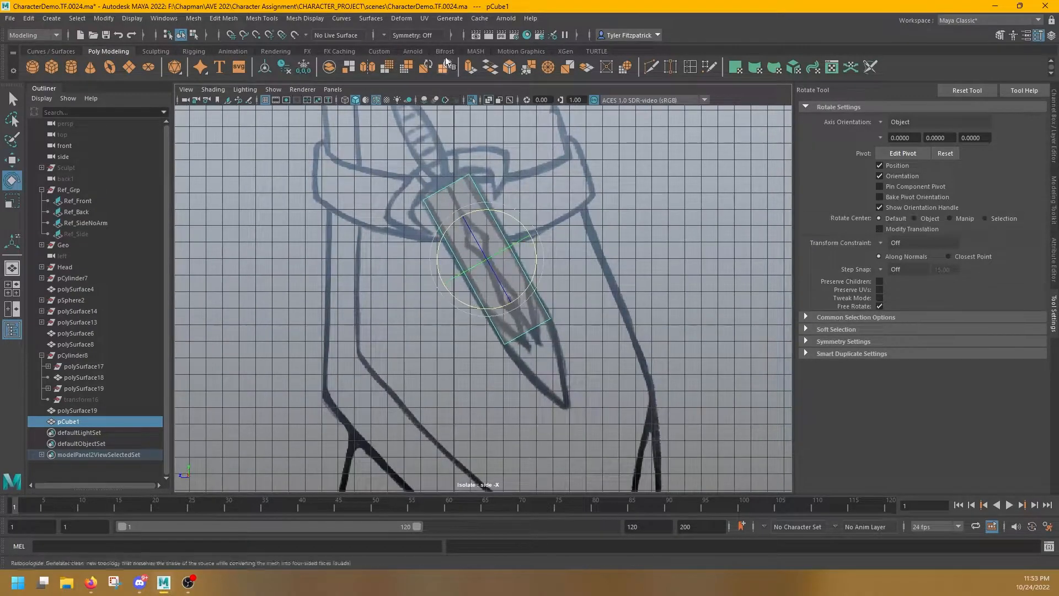
# Step: Add an edge loop near the sheath's lower end with Multi-Cut and pull the end vertices to the drawn point
pyautogui.click(651, 67)
pyautogui.keyDown('ctrl'); pyautogui.middleClick(526, 332); pyautogui.keyUp('ctrl')
pyautogui.press('q')
pyautogui.moveTo(518, 322); pyautogui.dragTo(536, 341)
pyautogui.press('w')
pyautogui.moveTo(500, 276); pyautogui.dragTo(556, 312)
pyautogui.press('y')
pyautogui.press('q')
pyautogui.press('w')
pyautogui.press('q')
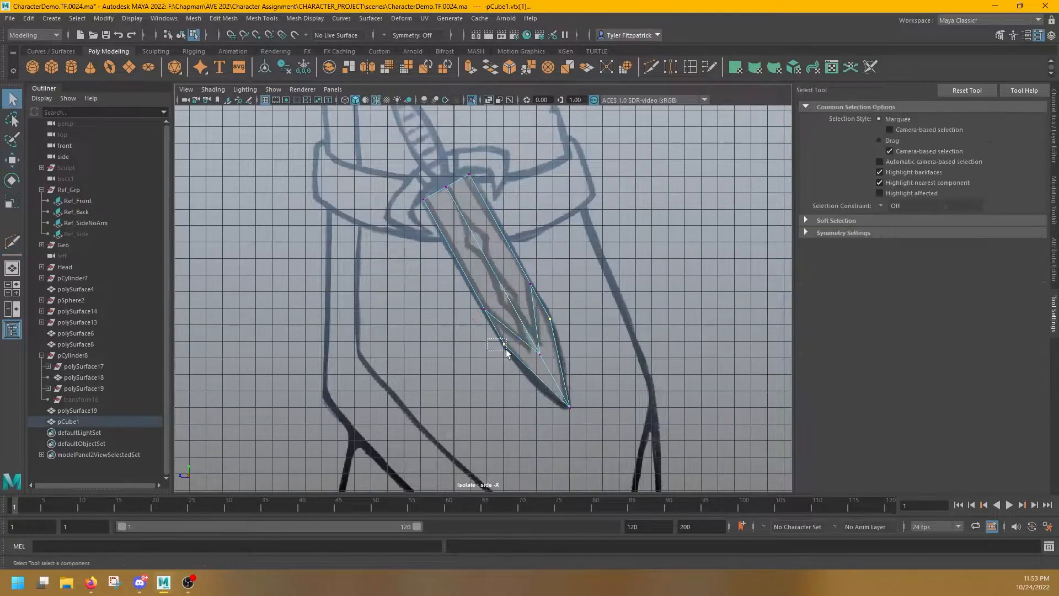
# Step: Reshape the vertices on the sheath's lower sides and insert another edge loop near the tip, rounding the taper
pyautogui.moveTo(501, 351); pyautogui.dragTo(556, 313)
pyautogui.press('w')
pyautogui.moveTo(501, 287); pyautogui.dragTo(507, 313)
pyautogui.press('r')
pyautogui.moveTo(501, 398); pyautogui.dragTo(512, 392)
pyautogui.press('y')
pyautogui.keyDown('ctrl'); pyautogui.click(553, 378); pyautogui.keyUp('ctrl')
pyautogui.press('q')
pyautogui.moveTo(531, 347); pyautogui.dragTo(547, 362)
pyautogui.press('w')
pyautogui.keyDown('ctrl'); pyautogui.keyDown('shift'); pyautogui.moveTo(522, 324); pyautogui.dragTo(538, 349); pyautogui.keyUp('shift'); pyautogui.keyUp('ctrl')
# Step: Scale and move the sheath's lower vertex rows so the outline and center line follow the drawn curve
pyautogui.press('q')
pyautogui.moveTo(556, 313); pyautogui.dragTo(499, 350)
pyautogui.press('r')
pyautogui.click(515, 323)
pyautogui.moveTo(503, 296); pyautogui.dragTo(525, 322)
pyautogui.press('w')
pyautogui.moveTo(503, 287)
pyautogui.keyDown('ctrl'); pyautogui.keyDown('shift'); pyautogui.mouseDown()
pyautogui.moveTo(521, 324)
pyautogui.moveTo(492, 289)
pyautogui.mouseUp(); pyautogui.keyUp('shift'); pyautogui.keyUp('ctrl')
pyautogui.press('y')
pyautogui.press('q')
pyautogui.press('w')
pyautogui.press('y')
pyautogui.press('q')
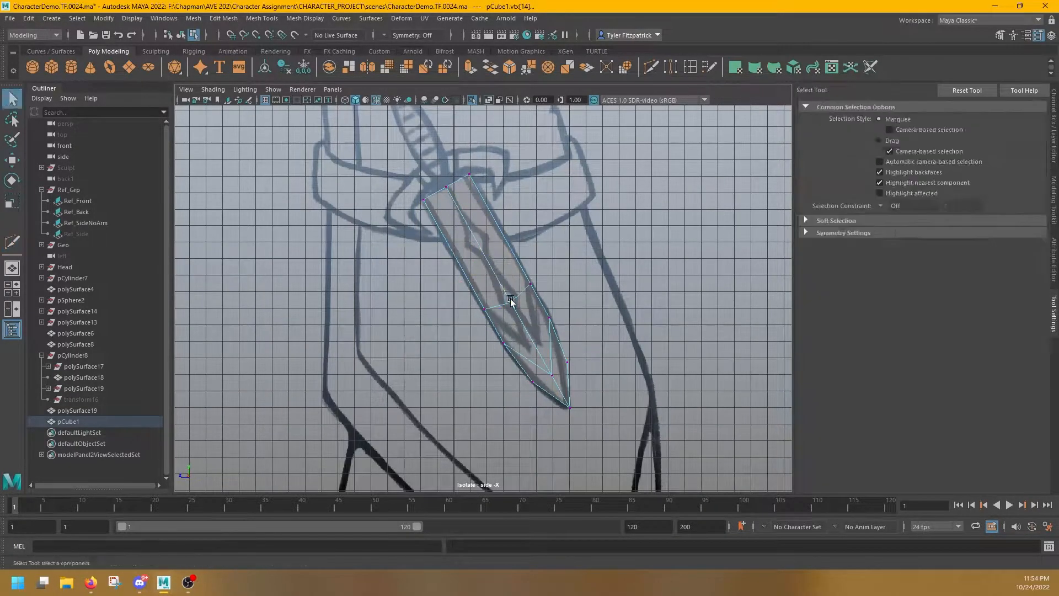
pyautogui.press('w')
pyautogui.moveTo(545, 362); pyautogui.dragTo(558, 384)
# Step: Set symmetry to Object Z and cut matching lengthwise edge loops on both sides of the sheath's center line
pyautogui.moveTo(491, 276); pyautogui.dragTo(459, 262, button='right')
pyautogui.click(385, 34)
pyautogui.click(407, 50)
pyautogui.click(385, 32)
pyautogui.click(414, 69)
pyautogui.moveTo(552, 157); pyautogui.dragTo(603, 108, button='right')
pyautogui.click(513, 281)
pyautogui.press('y')
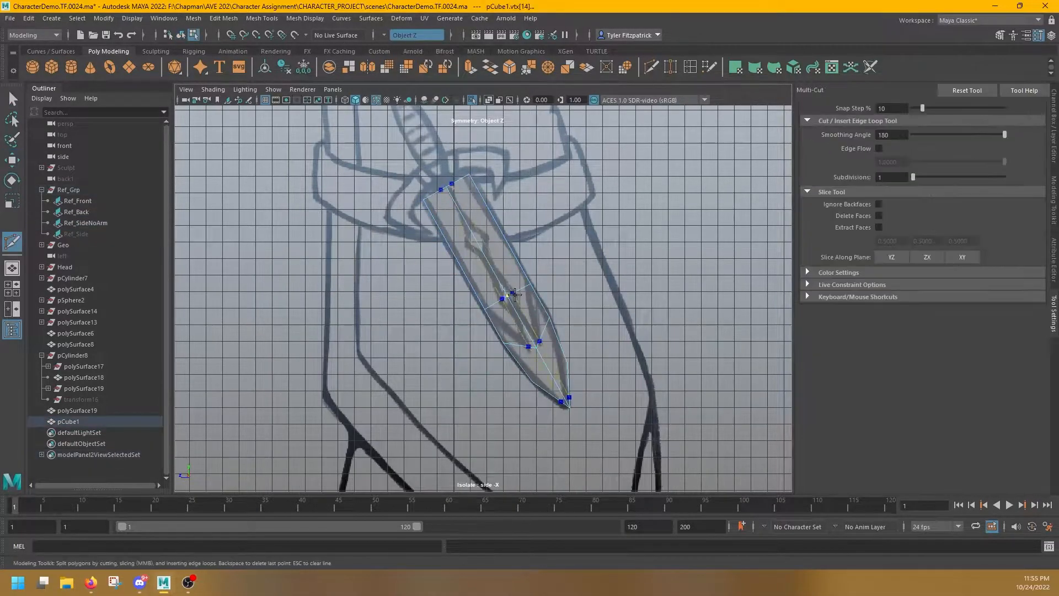
# Step: Move the sheath's inner and side vertices symmetrically to follow the zigzag ornament in the drawing
pyautogui.press('q')
pyautogui.click(507, 297)
pyautogui.press('w')
pyautogui.moveTo(498, 277); pyautogui.dragTo(474, 236)
pyautogui.moveTo(539, 279); pyautogui.dragTo(491, 285, button='right')
pyautogui.press('q')
pyautogui.press('w')
pyautogui.keyDown('ctrl'); pyautogui.keyDown('shift'); pyautogui.moveTo(498, 279); pyautogui.dragTo(475, 237); pyautogui.keyUp('shift'); pyautogui.keyUp('ctrl')
pyautogui.moveTo(479, 294); pyautogui.dragTo(492, 320)
pyautogui.moveTo(547, 296); pyautogui.dragTo(516, 268)
pyautogui.moveTo(500, 334); pyautogui.dragTo(510, 348)
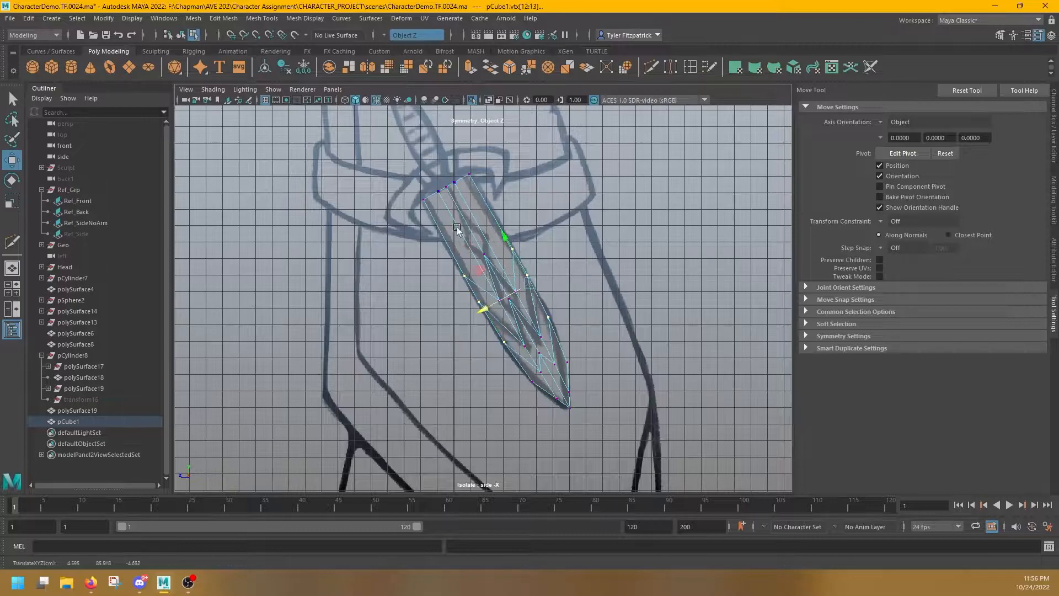
# Step: Shift the inner vertices near the sheath's tip to match the lower points of the drawn ornament
pyautogui.press('q')
pyautogui.moveTo(533, 363); pyautogui.dragTo(546, 380)
pyautogui.press('w')
pyautogui.moveTo(529, 359); pyautogui.dragTo(522, 349)
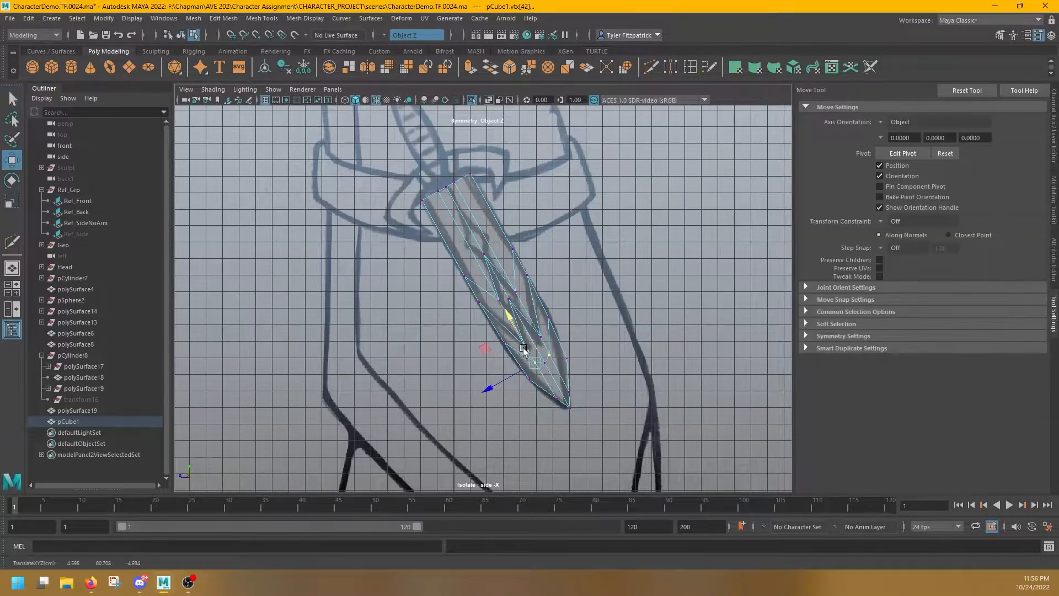
pyautogui.press('q')
pyautogui.moveTo(487, 258); pyautogui.dragTo(539, 240, button='right')
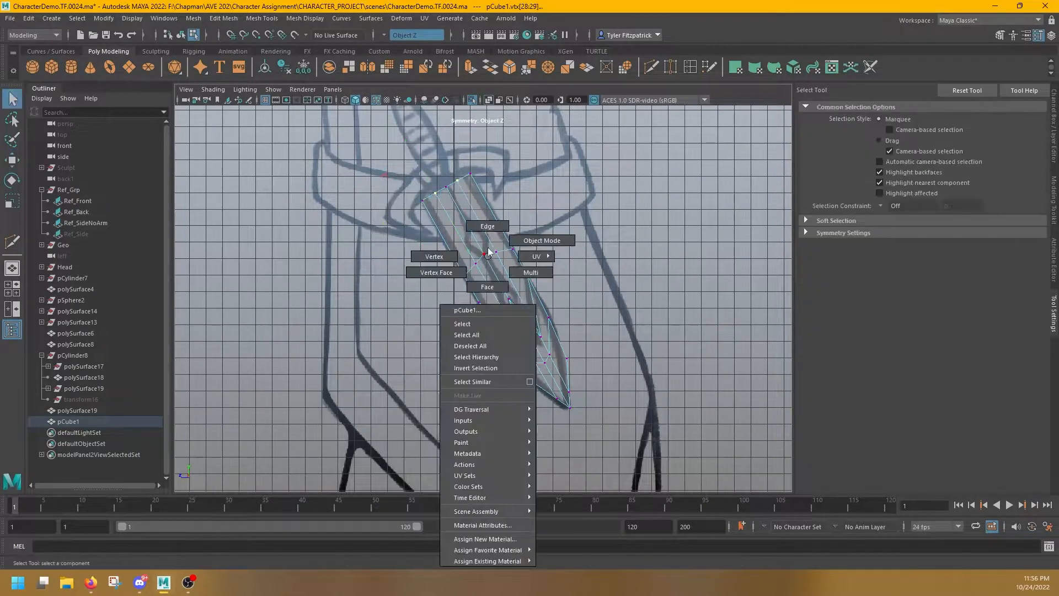
# Step: Cut across the sheath's upper part and adjust its inner edges and the vertices close to the tip
pyautogui.keyDown('shift'); pyautogui.moveTo(483, 324); pyautogui.dragTo(483, 352, button='right'); pyautogui.keyUp('shift')
pyautogui.click(467, 222)
pyautogui.press('q')
pyautogui.doubleClick(479, 259)
pyautogui.press('w')
pyautogui.moveTo(448, 219); pyautogui.dragTo(452, 224)
pyautogui.doubleClick(462, 243)
pyautogui.moveTo(555, 287); pyautogui.dragTo(513, 287, button='right')
pyautogui.moveTo(557, 404); pyautogui.dragTo(546, 392)
pyautogui.moveTo(539, 377); pyautogui.dragTo(541, 380)
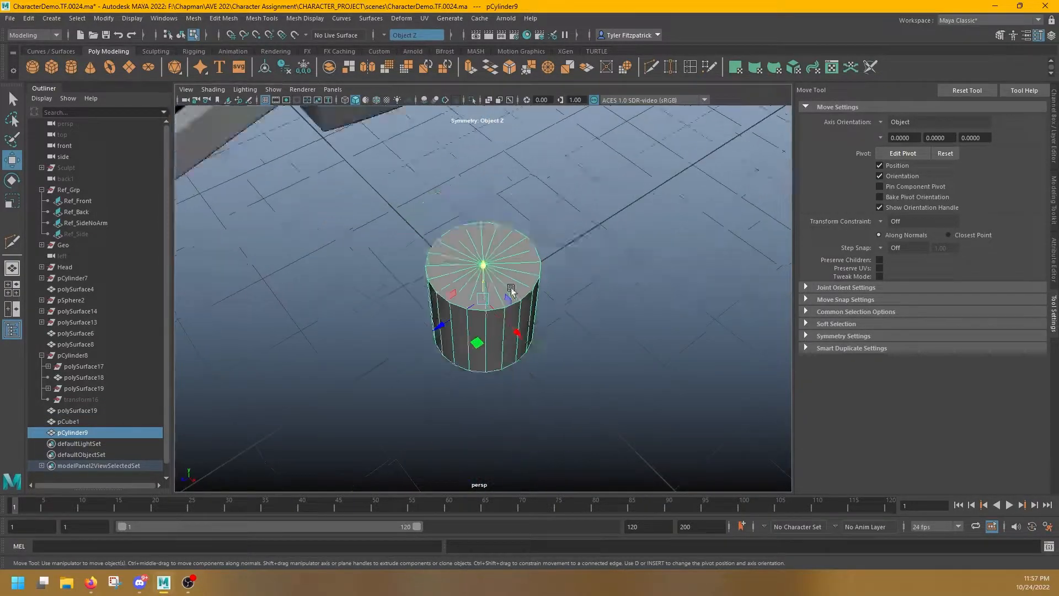
# Step: Set the new cylinder's X rotation to 29.236 and stretch and move it over the dagger's handle in the drawing
pyautogui.hotkey('ctrl', 'a')
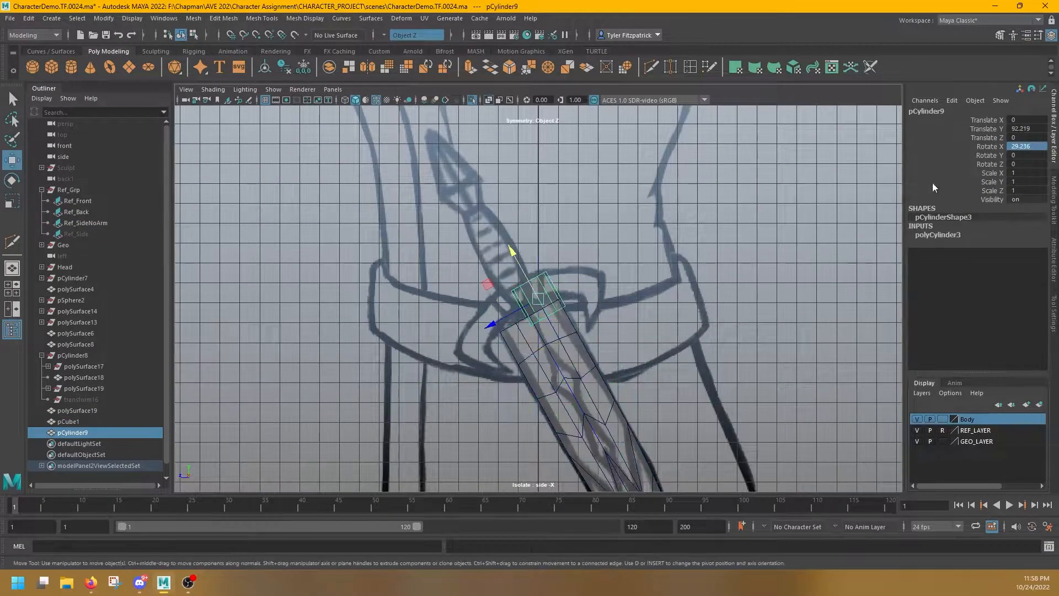
pyautogui.moveTo(490, 313); pyautogui.dragTo(499, 290)
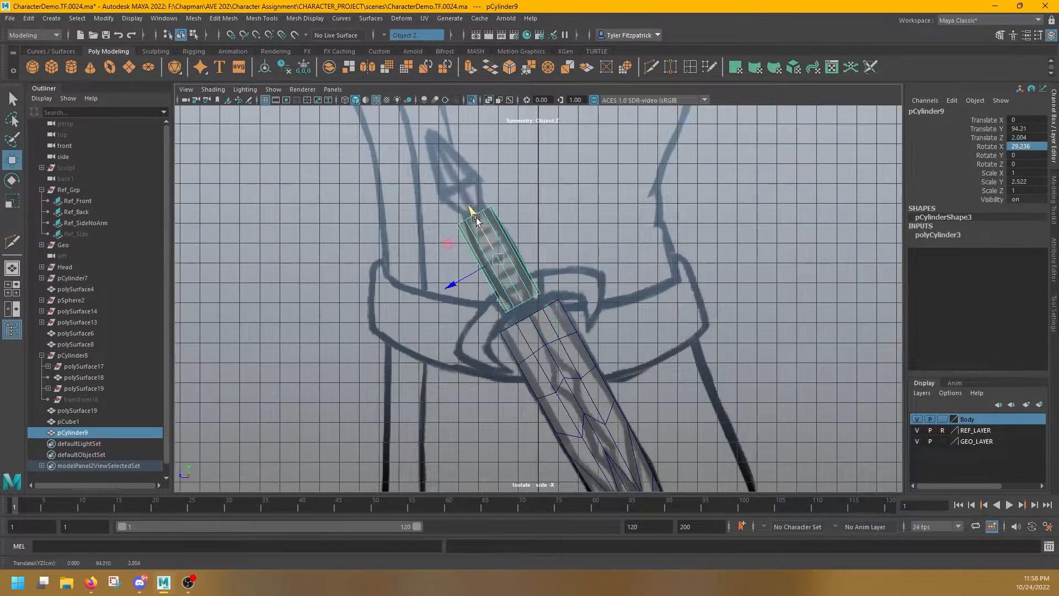
# Step: Insert an edge loop around the middle of the handle cylinder and turn symmetry off
pyautogui.click(656, 68)
pyautogui.keyDown('ctrl'); pyautogui.middleClick(496, 216); pyautogui.keyUp('ctrl')
pyautogui.press('q')
pyautogui.moveTo(486, 229); pyautogui.dragTo(486, 262, button='right')
pyautogui.moveTo(448, 194); pyautogui.dragTo(501, 236)
pyautogui.click(538, 220)
pyautogui.moveTo(441, 190); pyautogui.dragTo(505, 227)
pyautogui.click(384, 35)
pyautogui.click(404, 47)
pyautogui.press('e')
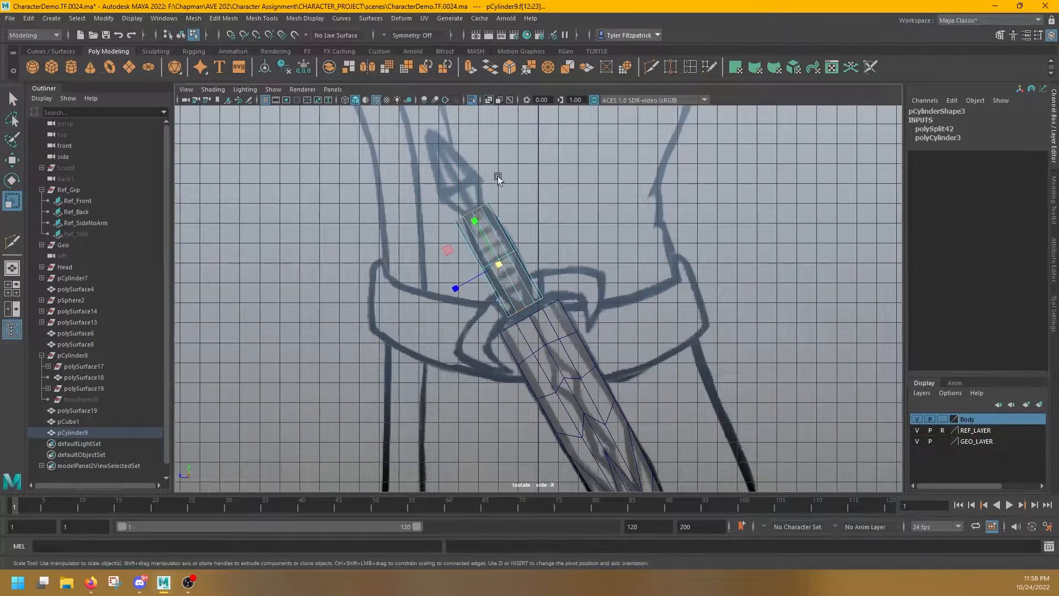
pyautogui.moveTo(491, 261); pyautogui.dragTo(493, 261)
pyautogui.hotkey('ctrl', 'z')
# Step: Frame the handle in the perspective view and insert further edge loops on either side of its middle
pyautogui.press('space')
pyautogui.press('f')
pyautogui.keyDown('alt'); pyautogui.moveTo(726, 118); pyautogui.dragTo(724, 220); pyautogui.keyUp('alt')
pyautogui.click(721, 279)
pyautogui.press('space')
pyautogui.moveTo(667, 208); pyautogui.dragTo(624, 206, button='middle')
pyautogui.hotkey('ctrl', 'shift', 'x')
pyautogui.keyDown('ctrl'); pyautogui.click(485, 230); pyautogui.keyUp('ctrl')
pyautogui.press('space')
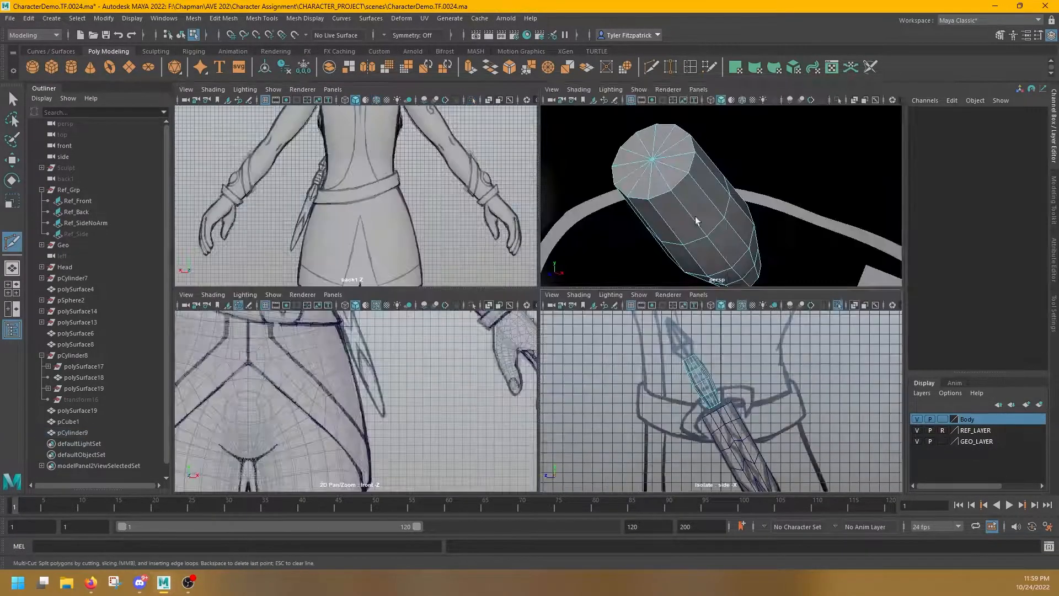
# Step: Scale the handle's sections into a tapered grip that bulges in the middle, and return to object mode with all objects shown
pyautogui.scroll(5, 656, 168)
pyautogui.scroll(-5, 664, 180)
pyautogui.keyDown('alt'); pyautogui.moveTo(664, 180); pyautogui.dragTo(705, 235); pyautogui.keyUp('alt')
pyautogui.press('space')
pyautogui.moveTo(448, 196); pyautogui.dragTo(487, 223)
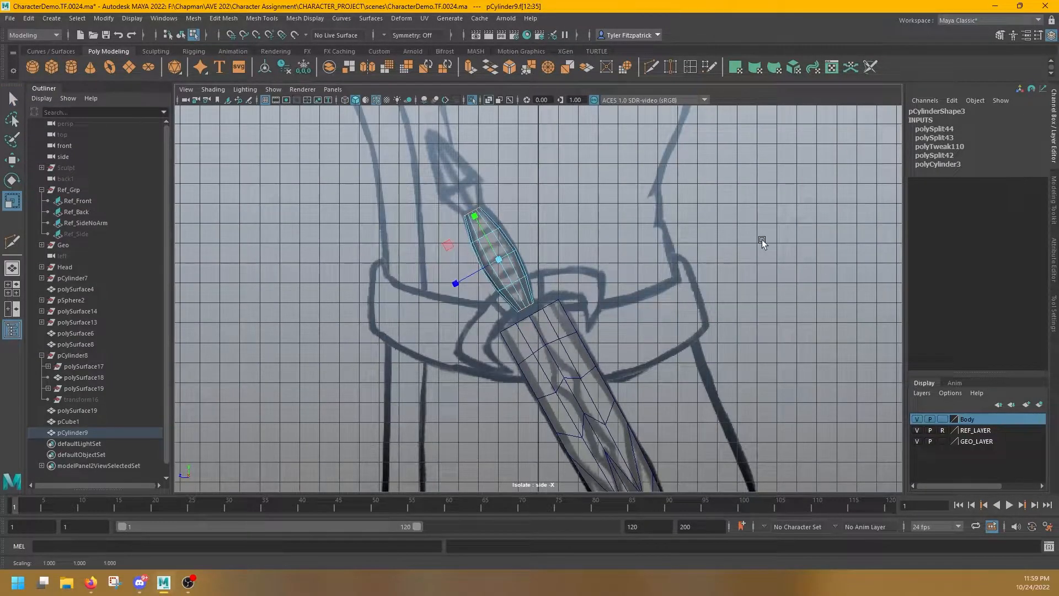
pyautogui.press('space')
pyautogui.press('space')
pyautogui.hotkey('ctrl', '1')
pyautogui.press('q')
pyautogui.press('F8')
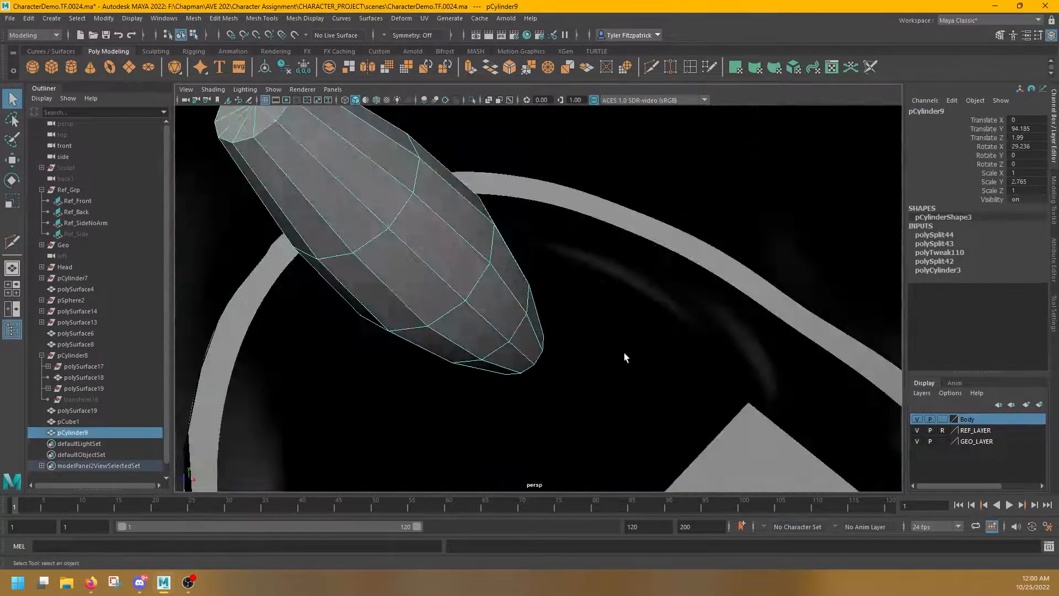
# Step: Move the handle and sheath out beside the character's hip, with the sheath at 16.627 in X, and adjust their thickness
pyautogui.scroll(-10, 583, 338)
pyautogui.keyDown('shift'); pyautogui.click(661, 415); pyautogui.keyUp('shift')
pyautogui.press('w')
pyautogui.keyDown('alt'); pyautogui.moveTo(740, 436); pyautogui.dragTo(711, 279); pyautogui.keyUp('alt')
pyautogui.click(670, 287)
pyautogui.press('r')
pyautogui.click(617, 208)
pyautogui.press('w')
pyautogui.click(654, 286)
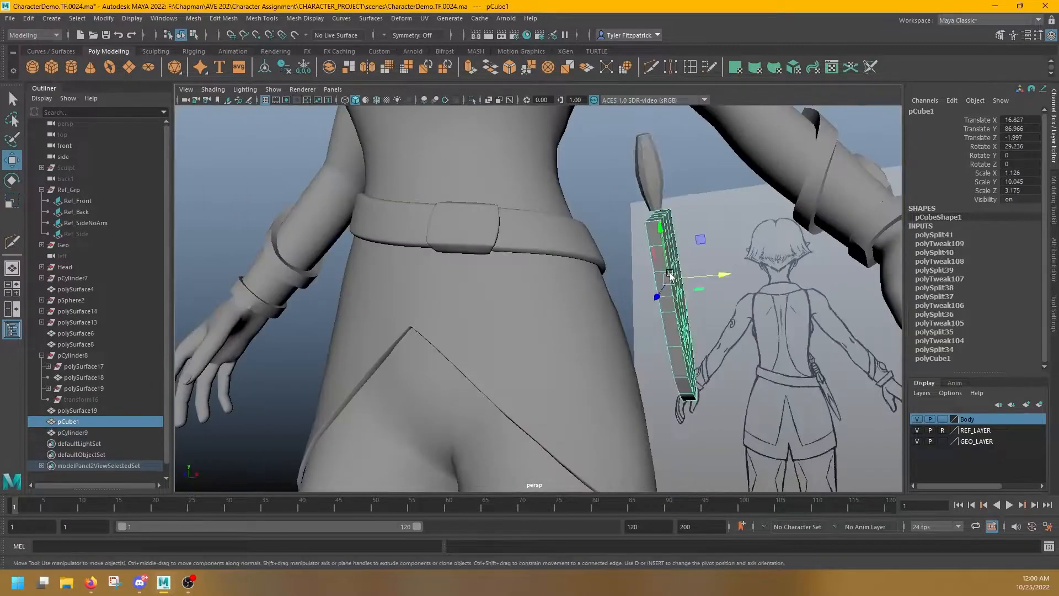
pyautogui.doubleClick(700, 223)
pyautogui.press('r')
# Step: Select the side faces at the base of the dagger handle and set symmetry to Object Z
pyautogui.keyDown('alt'); pyautogui.moveTo(699, 223); pyautogui.dragTo(707, 356); pyautogui.keyUp('alt')
pyautogui.keyDown('alt'); pyautogui.moveTo(698, 280); pyautogui.dragTo(742, 260); pyautogui.keyUp('alt')
pyautogui.click(708, 214)
pyautogui.keyDown('alt'); pyautogui.moveTo(708, 213); pyautogui.dragTo(527, 173); pyautogui.keyUp('alt')
pyautogui.press('q')
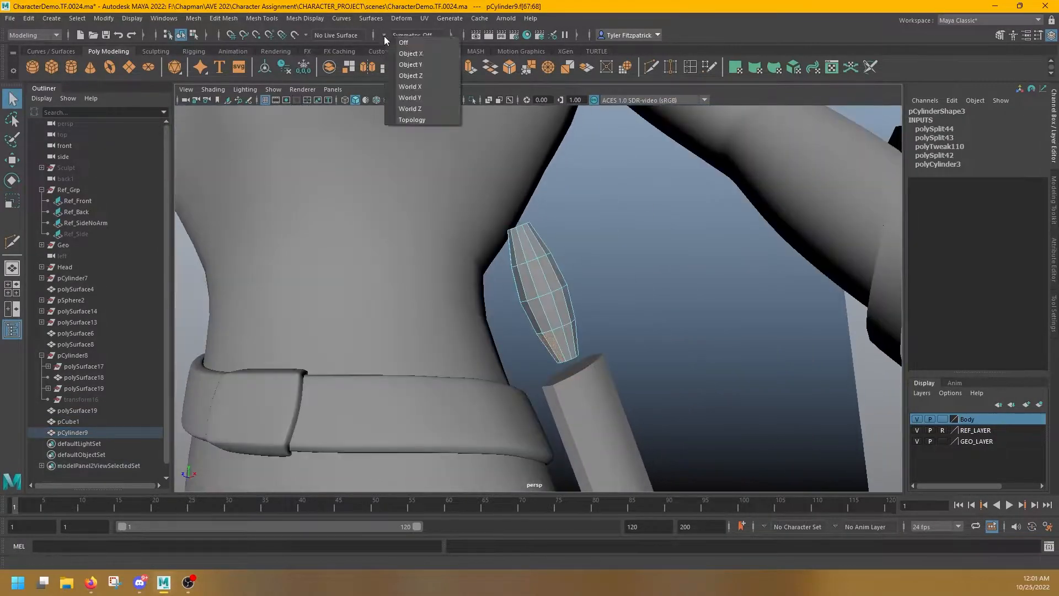
pyautogui.click(413, 105)
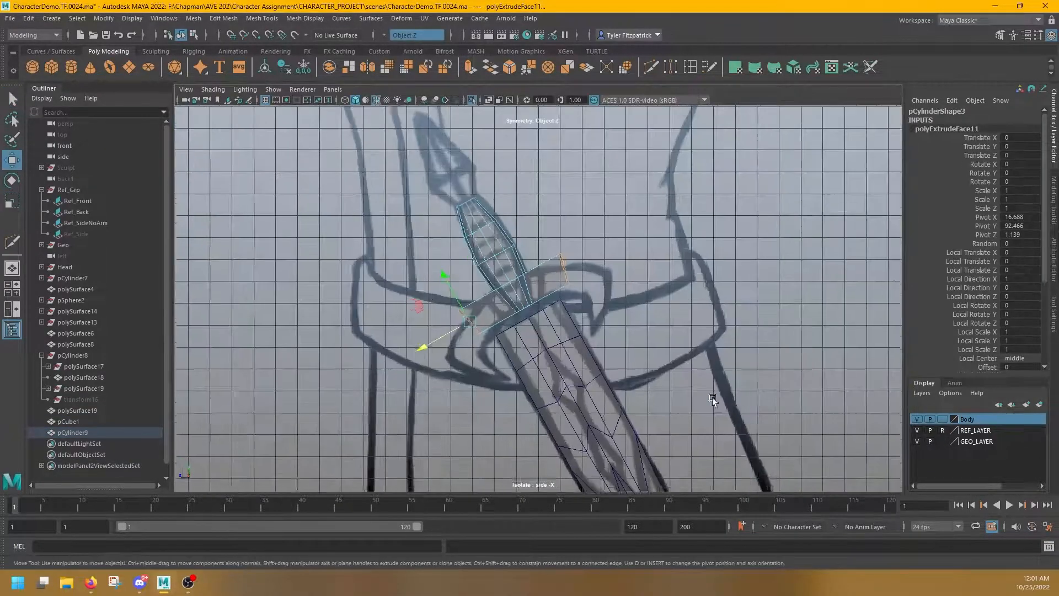
# Step: Extrude, rotate and taper the handle's base faces into a curved crossguard that follows the side reference drawing
pyautogui.press('e')
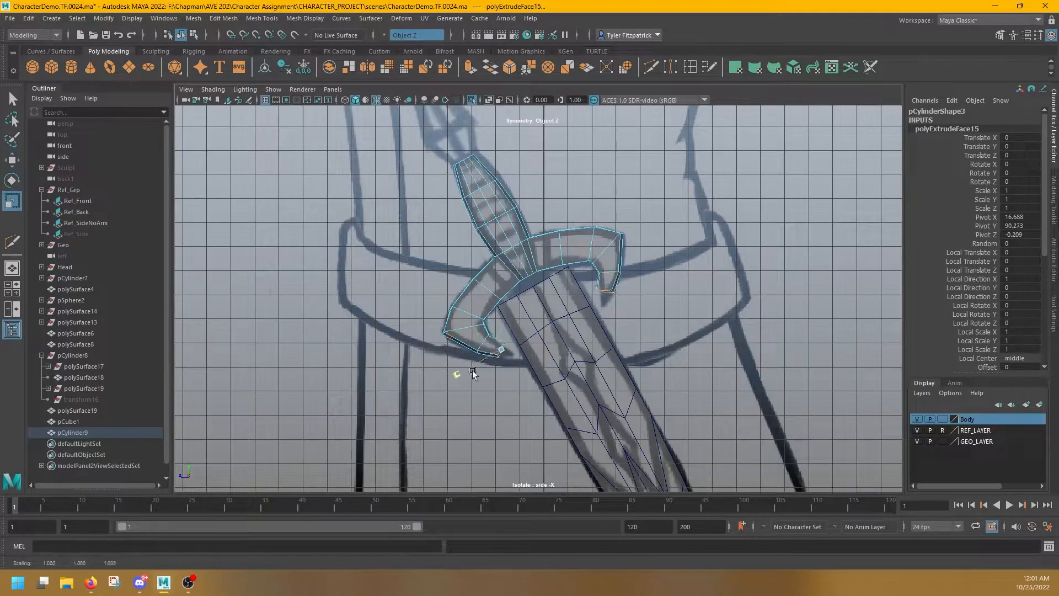
pyautogui.press('space')
pyautogui.moveTo(680, 231)
pyautogui.keyDown('alt'); pyautogui.mouseDown()
pyautogui.moveTo(515, 314)
pyautogui.moveTo(673, 305)
pyautogui.moveTo(655, 321)
pyautogui.moveTo(596, 333)
pyautogui.mouseUp(); pyautogui.keyUp('alt')
pyautogui.click(603, 315)
pyautogui.click(500, 248)
pyautogui.moveTo(496, 255); pyautogui.dragTo(463, 280)
pyautogui.press('3')
pyautogui.press('1')
# Step: Try to bevel the selected edges of the crossguard
pyautogui.click(548, 261)
pyautogui.hotkey('ctrl', 'b')
pyautogui.hotkey('ctrl', 'z')
pyautogui.hotkey('ctrl', 'z')
pyautogui.hotkey('ctrl', 'z')
# Step: Merge the end components at the crossguard's two tips so that the guard comes to points
pyautogui.keyDown('alt'); pyautogui.moveTo(514, 239); pyautogui.dragTo(593, 287); pyautogui.keyUp('alt')
pyautogui.press('q')
pyautogui.click(600, 282)
pyautogui.keyDown('shift'); pyautogui.moveTo(600, 281); pyautogui.dragTo(596, 252, button='right'); pyautogui.keyUp('shift')
pyautogui.keyDown('alt'); pyautogui.moveTo(595, 252); pyautogui.dragTo(558, 456); pyautogui.keyUp('alt')
pyautogui.keyDown('shift'); pyautogui.moveTo(558, 456); pyautogui.dragTo(553, 427, button='right'); pyautogui.keyUp('shift')
pyautogui.keyDown('alt'); pyautogui.moveTo(553, 427); pyautogui.dragTo(516, 322); pyautogui.keyUp('alt')
# Step: Select sections across the crossguard and scale them to adjust the guard's thickness
pyautogui.scroll(3, 543, 335)
pyautogui.click(526, 425)
pyautogui.keyDown('alt'); pyautogui.moveTo(448, 263); pyautogui.dragTo(523, 381); pyautogui.keyUp('alt')
pyautogui.hotkey('ctrl', 'z')
pyautogui.press('q')
pyautogui.hotkey('ctrl', 'z')
pyautogui.click(524, 380)
pyautogui.keyDown('alt'); pyautogui.moveTo(524, 381); pyautogui.dragTo(527, 326); pyautogui.keyUp('alt')
pyautogui.press('r')
pyautogui.press('q')
pyautogui.press('r')
pyautogui.press('q')
pyautogui.keyDown('shift'); pyautogui.click(477, 342); pyautogui.keyUp('shift')
pyautogui.press('r')
pyautogui.press('q')
# Step: Scale further sections of the handle mesh to refine its transition into the crossguard
pyautogui.click(527, 326)
pyautogui.keyDown('alt'); pyautogui.moveTo(563, 220); pyautogui.dragTo(570, 279); pyautogui.keyUp('alt')
pyautogui.press('q')
pyautogui.keyDown('shift'); pyautogui.click(527, 357); pyautogui.keyUp('shift')
pyautogui.press('r')
pyautogui.press('q')
pyautogui.press('r')
pyautogui.press('q')
# Step: Repeat the last mesh operation on neighbouring components of the handle and adjust their placement
pyautogui.keyDown('shift'); pyautogui.click(456, 253); pyautogui.keyUp('shift')
pyautogui.press('g')
pyautogui.click(480, 296)
pyautogui.press('g')
pyautogui.press('g')
pyautogui.click(506, 285)
pyautogui.press('w')
pyautogui.press('q')
# Step: Extrude the faces capping the top of the handle with a thickness of 4.8 to start the pommel
pyautogui.moveTo(570, 279); pyautogui.dragTo(572, 310, button='right')
pyautogui.keyDown('shift'); pyautogui.click(517, 304); pyautogui.keyUp('shift')
pyautogui.press('w')
pyautogui.keyDown('alt'); pyautogui.moveTo(517, 304); pyautogui.dragTo(651, 356); pyautogui.keyUp('alt')
pyautogui.hotkey('ctrl', 'e')
pyautogui.keyDown('alt'); pyautogui.moveTo(651, 356); pyautogui.dragTo(543, 301, button='middle'); pyautogui.keyUp('alt')
pyautogui.moveTo(560, 376); pyautogui.dragTo(515, 302)
pyautogui.hotkey('ctrl', 'z')
pyautogui.press('space')
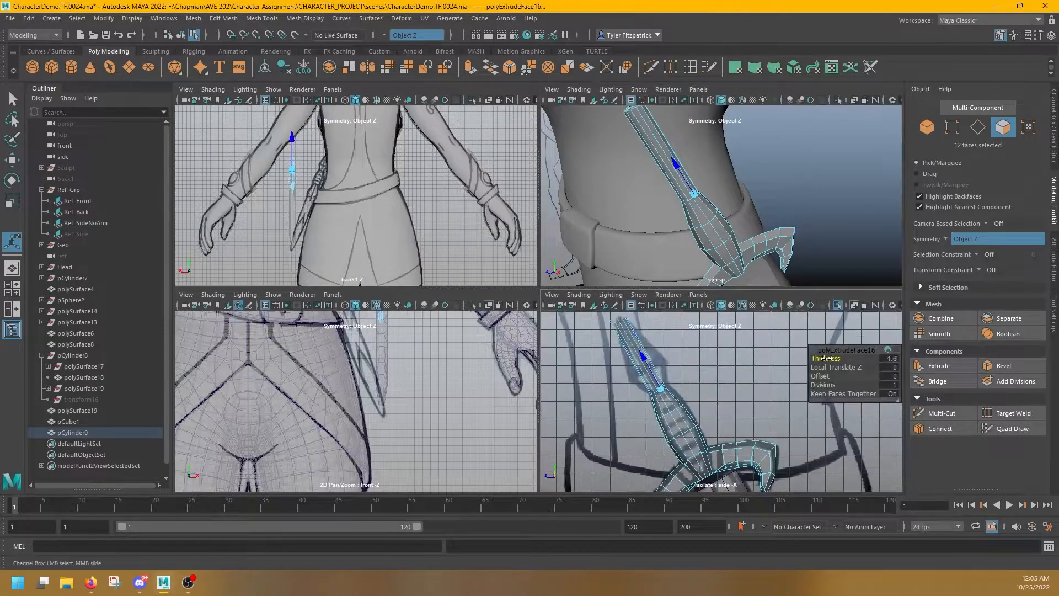
# Step: Select edges on the extruded pommel and move them to begin shaping its faceted form
pyautogui.moveTo(684, 134); pyautogui.dragTo(685, 110, button='right')
pyautogui.click(709, 194)
pyautogui.keyDown('alt'); pyautogui.moveTo(684, 133); pyautogui.dragTo(566, 346); pyautogui.keyUp('alt')
pyautogui.press('space')
pyautogui.click(544, 326)
pyautogui.press('w')
pyautogui.click(491, 310)
pyautogui.keyDown('alt'); pyautogui.moveTo(566, 346); pyautogui.dragTo(585, 325); pyautogui.keyUp('alt')
pyautogui.moveTo(571, 391); pyautogui.dragTo(567, 358)
pyautogui.keyDown('alt'); pyautogui.moveTo(551, 221); pyautogui.dragTo(496, 190); pyautogui.keyUp('alt')
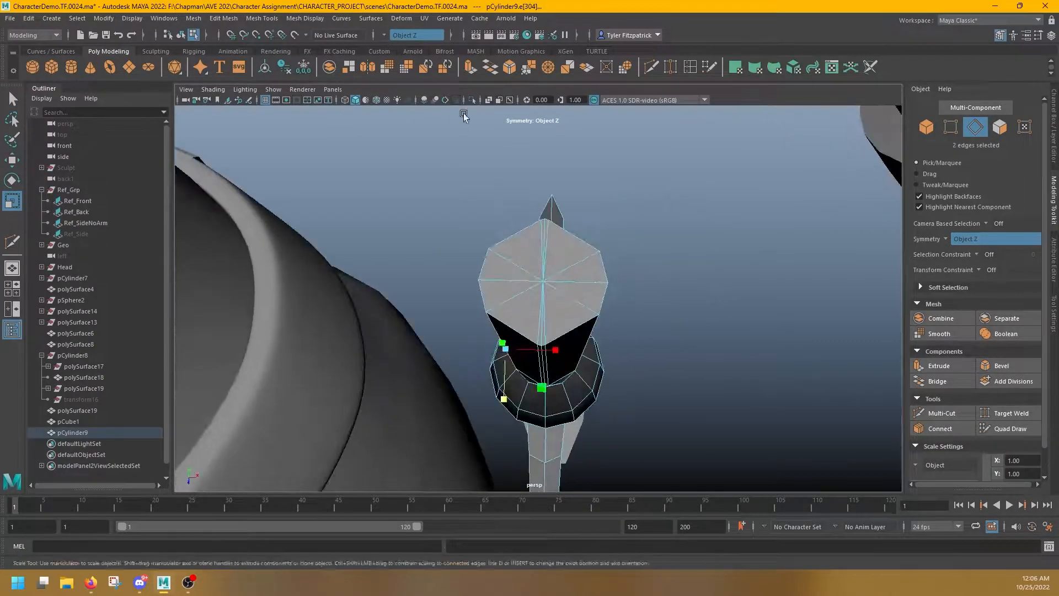
# Step: Scale the selected pommel edges to match the diamond outline in the side reference
pyautogui.keyDown('alt'); pyautogui.moveTo(520, 321); pyautogui.dragTo(607, 301); pyautogui.keyUp('alt')
pyautogui.hotkey('ctrl', 'shift', 'x')
pyautogui.press('space')
pyautogui.press('space')
pyautogui.keyDown('alt'); pyautogui.moveTo(337, 231); pyautogui.dragTo(494, 252, button='middle'); pyautogui.keyUp('alt')
pyautogui.press('r')
pyautogui.moveTo(532, 232); pyautogui.dragTo(572, 238)
pyautogui.moveTo(556, 247); pyautogui.dragTo(509, 248, button='right')
# Step: Try to reshape the vertices at the pommel's far end with Object X symmetry
pyautogui.moveTo(485, 204); pyautogui.dragTo(557, 248)
pyautogui.press('space')
pyautogui.press('space')
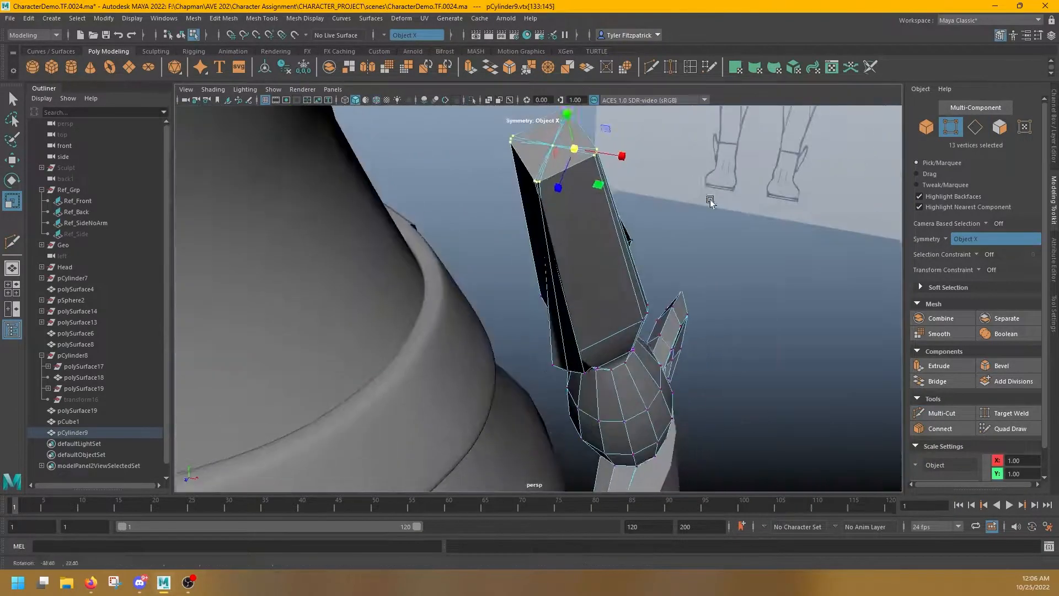
pyautogui.keyDown('alt'); pyautogui.moveTo(709, 204); pyautogui.dragTo(518, 385); pyautogui.keyUp('alt')
pyautogui.hotkey('ctrl', 'z')
pyautogui.hotkey('ctrl', 'z')
pyautogui.hotkey('ctrl', 'z')
pyautogui.press('space')
pyautogui.press('space')
pyautogui.press('space')
pyautogui.press('space')
pyautogui.press('space')
pyautogui.press('space')
# Step: Scale the vertices at the pommel's far end inward into a narrow tip and turn symmetry off
pyautogui.keyDown('alt'); pyautogui.moveTo(684, 259); pyautogui.dragTo(557, 221); pyautogui.keyUp('alt')
pyautogui.moveTo(494, 182); pyautogui.dragTo(651, 254)
pyautogui.press('space')
pyautogui.keyDown('ctrl'); pyautogui.moveTo(686, 321); pyautogui.dragTo(806, 332); pyautogui.keyUp('ctrl')
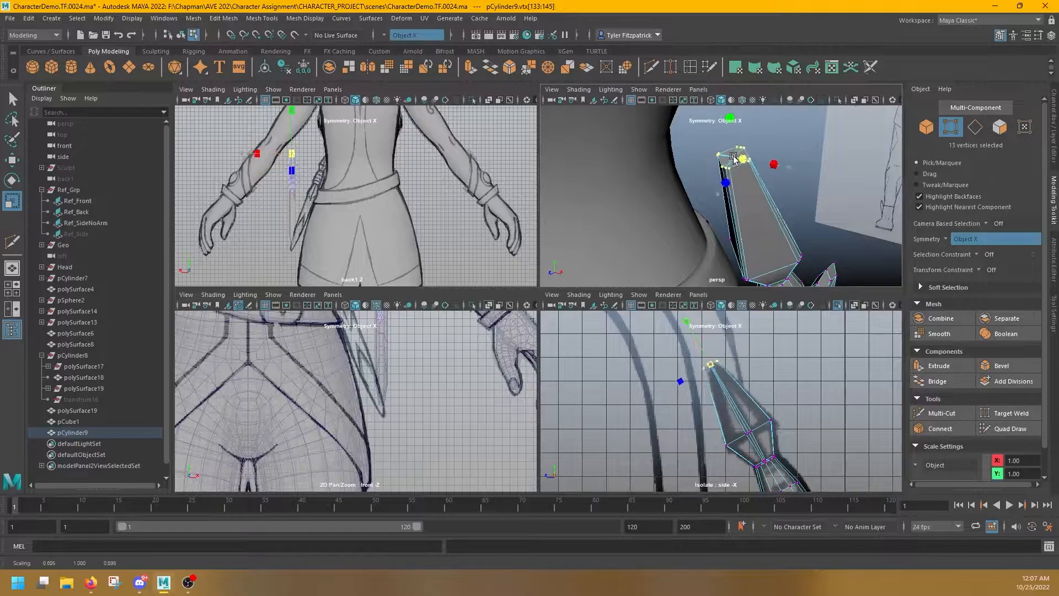
pyautogui.keyDown('alt'); pyautogui.moveTo(796, 253); pyautogui.dragTo(817, 220); pyautogui.keyUp('alt')
pyautogui.moveTo(701, 146); pyautogui.dragTo(656, 284)
pyautogui.press('space')
pyautogui.moveTo(634, 278); pyautogui.dragTo(667, 277, button='right')
pyautogui.keyDown('alt'); pyautogui.moveTo(613, 353); pyautogui.dragTo(685, 364); pyautogui.keyUp('alt')
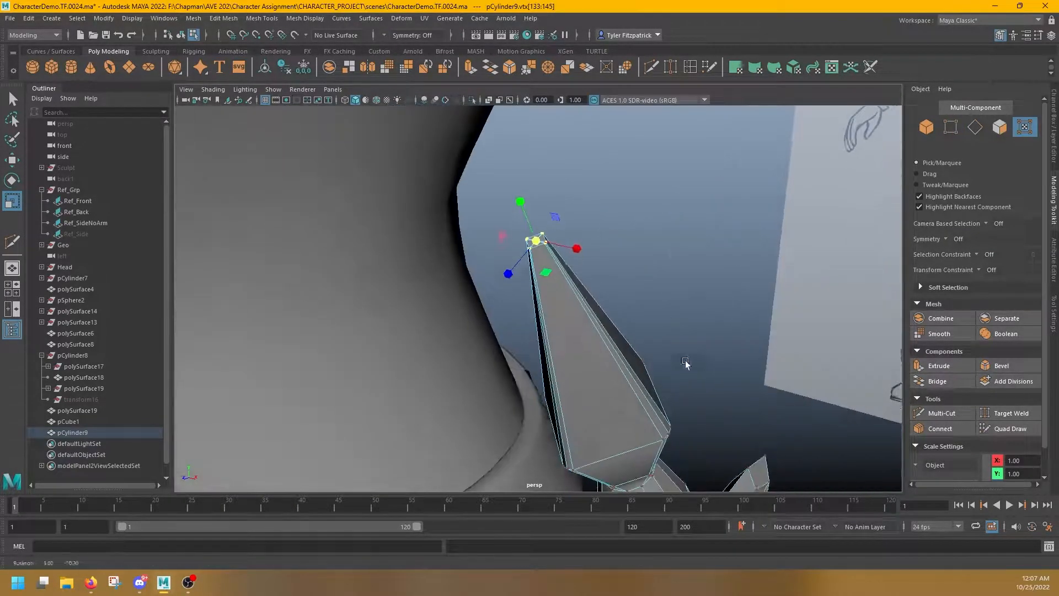
# Step: Merge the clustered vertices at the corners of the pommel's tip
pyautogui.keyDown('shift'); pyautogui.moveTo(616, 220); pyautogui.dragTo(617, 191, button='right'); pyautogui.keyUp('shift')
pyautogui.keyDown('alt'); pyautogui.moveTo(616, 220); pyautogui.dragTo(685, 326); pyautogui.keyUp('alt')
pyautogui.keyDown('alt'); pyautogui.moveTo(686, 326); pyautogui.dragTo(539, 315, button='middle'); pyautogui.keyUp('alt')
pyautogui.moveTo(521, 339); pyautogui.dragTo(560, 378)
pyautogui.keyDown('shift'); pyautogui.moveTo(563, 326); pyautogui.dragTo(563, 292, button='right'); pyautogui.keyUp('shift')
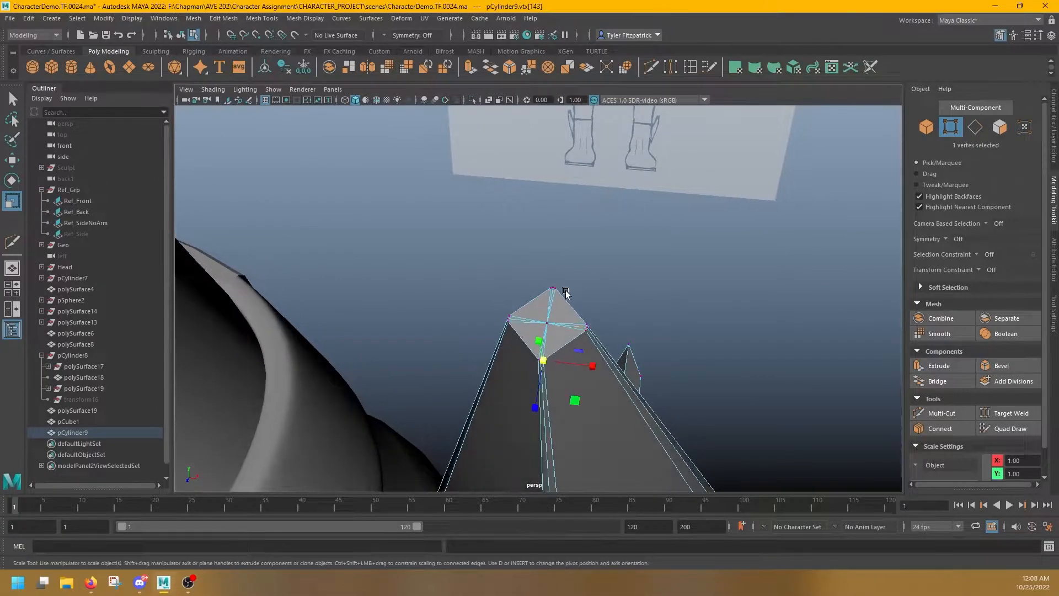
pyautogui.keyDown('alt'); pyautogui.moveTo(563, 292); pyautogui.dragTo(546, 299); pyautogui.keyUp('alt')
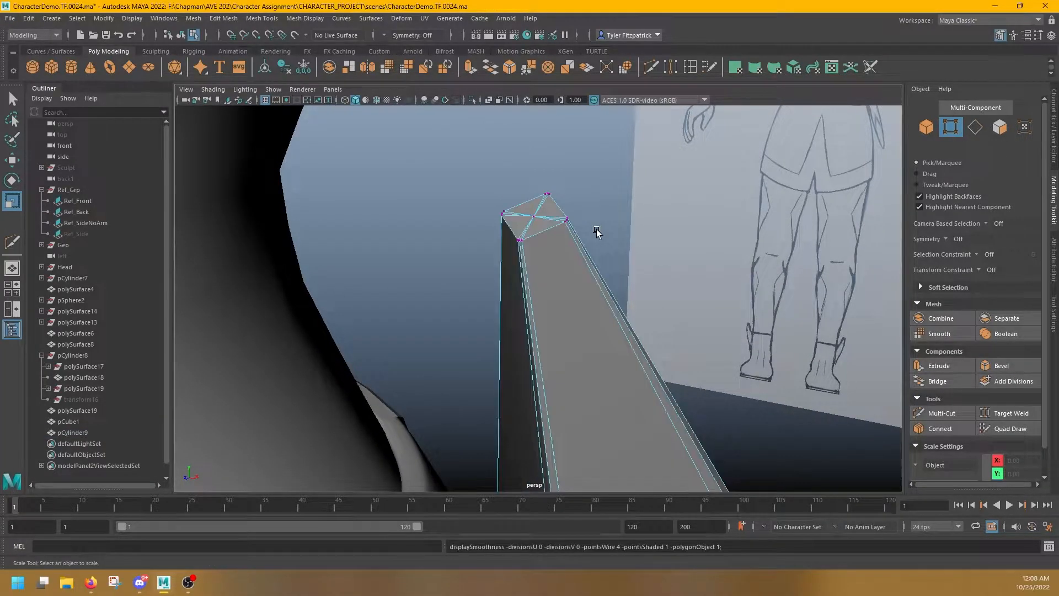
# Step: Select three of the edges radiating across the cap of the pommel's tip
pyautogui.keyDown('alt'); pyautogui.moveTo(527, 228); pyautogui.dragTo(596, 290, button='middle'); pyautogui.keyUp('alt')
pyautogui.keyDown('alt'); pyautogui.moveTo(596, 291); pyautogui.dragTo(651, 293, button='right'); pyautogui.keyUp('alt')
pyautogui.moveTo(650, 293); pyautogui.dragTo(650, 259, button='right')
pyautogui.click(630, 258)
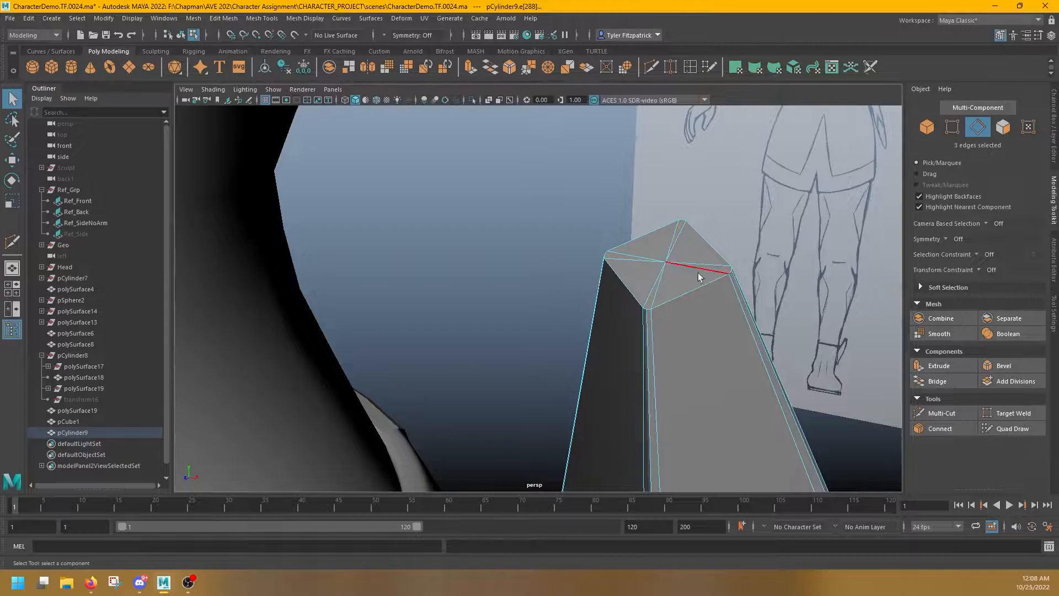
pyautogui.keyDown('alt'); pyautogui.moveTo(623, 354); pyautogui.dragTo(601, 237); pyautogui.keyUp('alt')
# Step: Bevel the selected edge loop of the faceted pommel with a fraction of 0.1 and one segment
pyautogui.press('1')
pyautogui.moveTo(601, 237); pyautogui.dragTo(601, 204, button='right')
pyautogui.keyDown('alt'); pyautogui.moveTo(600, 237); pyautogui.dragTo(582, 369, button='right'); pyautogui.keyUp('alt')
pyautogui.keyDown('alt'); pyautogui.moveTo(582, 369); pyautogui.dragTo(597, 389); pyautogui.keyUp('alt')
pyautogui.doubleClick(554, 392)
pyautogui.hotkey('ctrl', 'b')
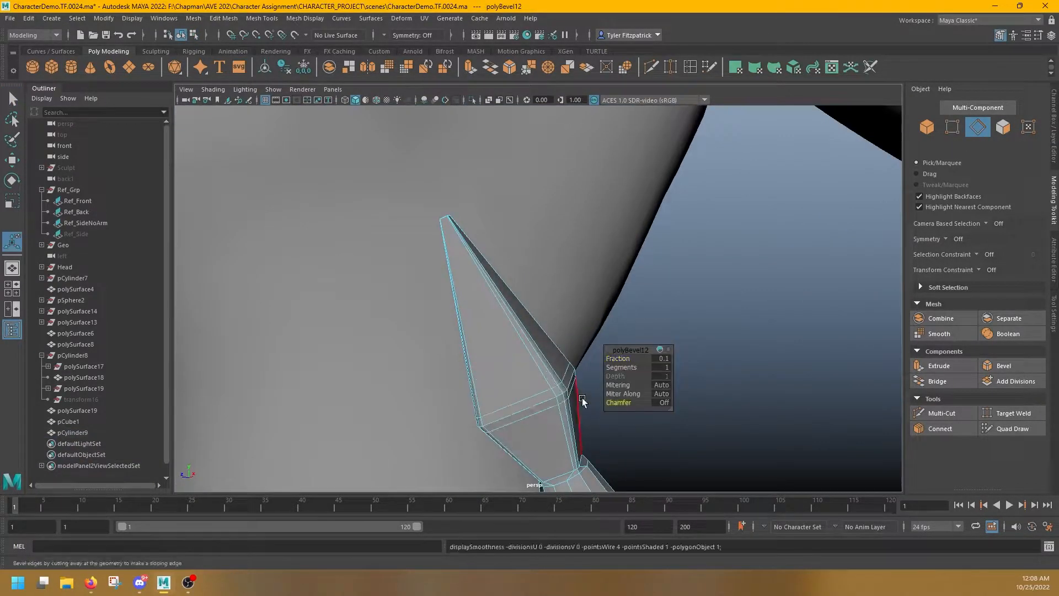
# Step: Select another edge loop on the faceted pommel and bevel it
pyautogui.keyDown('alt'); pyautogui.moveTo(582, 402); pyautogui.dragTo(524, 233, button='middle'); pyautogui.keyUp('alt')
pyautogui.keyDown('alt'); pyautogui.moveTo(524, 232); pyautogui.dragTo(585, 243, button='right'); pyautogui.keyUp('alt')
pyautogui.moveTo(428, 253); pyautogui.dragTo(469, 224, button='right')
pyautogui.keyDown('alt'); pyautogui.moveTo(651, 331); pyautogui.dragTo(689, 331, button='right'); pyautogui.keyUp('alt')
pyautogui.moveTo(543, 287); pyautogui.dragTo(543, 253, button='right')
pyautogui.doubleClick(525, 248)
pyautogui.hotkey('ctrl', 'b')
pyautogui.press('1')
# Step: Bevel a further edge loop on the pommel's other side and turn on the smooth preview
pyautogui.keyDown('alt'); pyautogui.moveTo(605, 302); pyautogui.dragTo(441, 276); pyautogui.keyUp('alt')
pyautogui.doubleClick(397, 253)
pyautogui.press('w')
pyautogui.press('r')
pyautogui.keyDown('alt'); pyautogui.moveTo(386, 229); pyautogui.dragTo(427, 296); pyautogui.keyUp('alt')
pyautogui.hotkey('ctrl', 'b')
pyautogui.press('3')
# Step: Shift the selected part of the pommel slightly and scale it, checking the shape with smooth preview
pyautogui.moveTo(428, 297); pyautogui.dragTo(474, 277, button='right')
pyautogui.moveTo(474, 277)
pyautogui.keyDown('alt'); pyautogui.mouseDown(button='right')
pyautogui.moveTo(432, 261)
pyautogui.moveTo(455, 280)
pyautogui.mouseUp(button='right'); pyautogui.keyUp('alt')
pyautogui.click(432, 261)
pyautogui.moveTo(455, 280); pyautogui.dragTo(454, 332, button='right')
pyautogui.press('w')
pyautogui.moveTo(496, 288); pyautogui.dragTo(492, 278)
pyautogui.keyDown('alt'); pyautogui.moveTo(493, 279); pyautogui.dragTo(550, 321); pyautogui.keyUp('alt')
pyautogui.press('1')
pyautogui.press('3')
pyautogui.press('r')
pyautogui.moveTo(550, 321); pyautogui.dragTo(524, 321)
pyautogui.keyDown('alt'); pyautogui.moveTo(535, 312); pyautogui.dragTo(496, 287, button='right'); pyautogui.keyUp('alt')
# Step: Examine the neighbouring dagger pieces with smooth preview on and off
pyautogui.moveTo(619, 253); pyautogui.dragTo(670, 235, button='right')
pyautogui.click(662, 242)
pyautogui.keyDown('alt'); pyautogui.moveTo(634, 276); pyautogui.dragTo(532, 385); pyautogui.keyUp('alt')
pyautogui.click(579, 348)
pyautogui.press('3')
pyautogui.press('1')
pyautogui.keyDown('alt'); pyautogui.moveTo(538, 390); pyautogui.dragTo(496, 309, button='right'); pyautogui.keyUp('alt')
pyautogui.keyDown('alt'); pyautogui.moveTo(497, 309); pyautogui.dragTo(496, 243); pyautogui.keyUp('alt')
pyautogui.keyDown('alt'); pyautogui.moveTo(496, 243); pyautogui.dragTo(540, 262, button='right'); pyautogui.keyUp('alt')
pyautogui.moveTo(539, 262); pyautogui.dragTo(556, 277, button='right')
pyautogui.keyDown('shift'); pyautogui.click(544, 290); pyautogui.keyUp('shift')
pyautogui.keyDown('alt'); pyautogui.moveTo(544, 290); pyautogui.dragTo(540, 248); pyautogui.keyUp('alt')
pyautogui.press('w')
pyautogui.keyDown('alt'); pyautogui.moveTo(540, 248); pyautogui.dragTo(512, 270); pyautogui.keyUp('alt')
pyautogui.press('space')
pyautogui.press('space')
pyautogui.press('space')
pyautogui.press('space')
pyautogui.keyDown('alt'); pyautogui.moveTo(610, 197); pyautogui.dragTo(506, 234); pyautogui.keyUp('alt')
pyautogui.press('r')
pyautogui.press('w')
# Step: Select a cluster of vertices on the dagger piece and nudge it slightly
pyautogui.moveTo(505, 234); pyautogui.dragTo(468, 233, button='right')
pyautogui.moveTo(496, 232); pyautogui.dragTo(529, 270)
pyautogui.keyDown('alt'); pyautogui.moveTo(529, 270); pyautogui.dragTo(671, 277); pyautogui.keyUp('alt')
pyautogui.moveTo(509, 180); pyautogui.dragTo(511, 176)
pyautogui.keyDown('alt'); pyautogui.moveTo(511, 176); pyautogui.dragTo(553, 283); pyautogui.keyUp('alt')
# Step: Extrude the selected faces and adjust the extrusion amount
pyautogui.moveTo(554, 283); pyautogui.dragTo(557, 320, button='right')
pyautogui.moveTo(557, 309)
pyautogui.keyDown('alt'); pyautogui.mouseDown()
pyautogui.moveTo(498, 105)
pyautogui.moveTo(494, 173)
pyautogui.moveTo(551, 308)
pyautogui.mouseUp(); pyautogui.keyUp('alt')
pyautogui.hotkey('ctrl', 'e')
pyautogui.moveTo(615, 376); pyautogui.dragTo(625, 376)
pyautogui.press('r')
pyautogui.moveTo(585, 331)
pyautogui.keyDown('alt'); pyautogui.mouseDown()
pyautogui.moveTo(551, 309)
pyautogui.moveTo(543, 248)
pyautogui.mouseUp(); pyautogui.keyUp('alt')
# Step: Frame the selected part and move it into place on the dagger
pyautogui.press('f')
pyautogui.click(489, 99)
pyautogui.moveTo(496, 221)
pyautogui.keyDown('alt'); pyautogui.mouseDown()
pyautogui.moveTo(491, 309)
pyautogui.moveTo(541, 274)
pyautogui.moveTo(585, 353)
pyautogui.mouseUp(); pyautogui.keyUp('alt')
pyautogui.press('w')
pyautogui.moveTo(585, 353); pyautogui.dragTo(512, 359)
# Step: Select further parts of the dagger and scale them to adjust their proportions
pyautogui.click(689, 411)
pyautogui.keyDown('alt'); pyautogui.moveTo(632, 168); pyautogui.dragTo(477, 314); pyautogui.keyUp('alt')
pyautogui.press('r')
pyautogui.press('q')
pyautogui.keyDown('shift'); pyautogui.click(636, 271); pyautogui.keyUp('shift')
pyautogui.click(488, 100)
pyautogui.press('r')
pyautogui.moveTo(499, 407)
pyautogui.mouseDown()
pyautogui.moveTo(533, 389)
pyautogui.moveTo(492, 301)
pyautogui.mouseUp()
pyautogui.keyDown('alt'); pyautogui.moveTo(461, 271); pyautogui.dragTo(461, 293, button='right'); pyautogui.keyUp('alt')
# Step: Turn on Object Z symmetry and bevel selected edges of the crossguard with a fraction of 0.5
pyautogui.press('q')
pyautogui.click(550, 246)
pyautogui.moveTo(550, 246); pyautogui.dragTo(550, 212, button='right')
pyautogui.keyDown('alt'); pyautogui.moveTo(550, 246); pyautogui.dragTo(619, 405); pyautogui.keyUp('alt')
pyautogui.click(531, 306)
pyautogui.click(416, 35)
pyautogui.click(414, 78)
pyautogui.keyDown('shift'); pyautogui.click(606, 301); pyautogui.keyUp('shift')
pyautogui.keyDown('shift'); pyautogui.click(620, 339); pyautogui.keyUp('shift')
pyautogui.hotkey('ctrl', 'b')
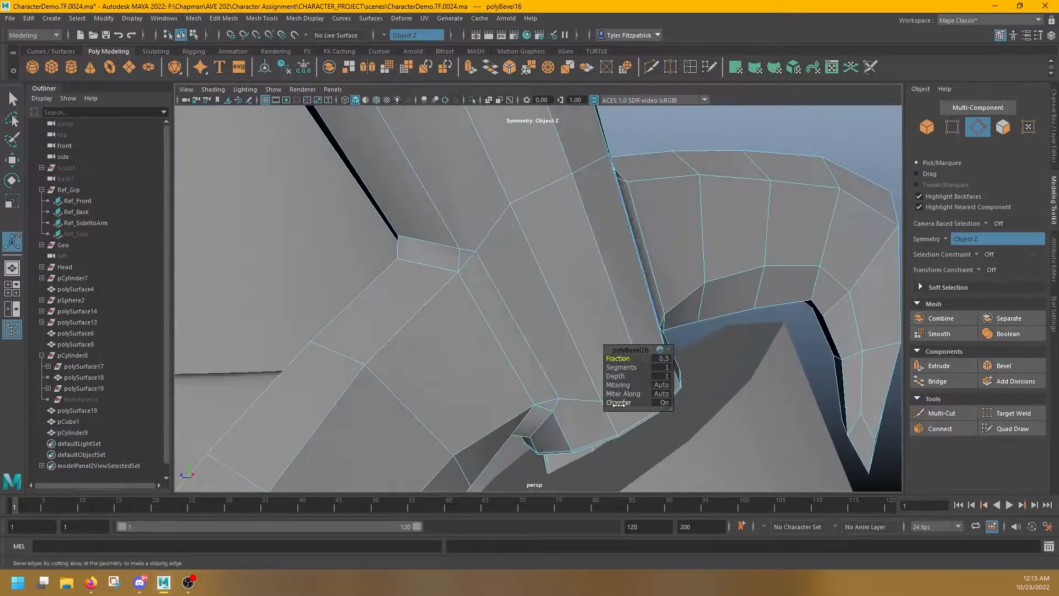
# Step: Bevel the edge loops outlining the curved crossguard with fraction 0.5, one segment and chamfer off
pyautogui.keyDown('alt'); pyautogui.moveTo(613, 356); pyautogui.dragTo(527, 333, button='right'); pyautogui.keyUp('alt')
pyautogui.doubleClick(524, 328)
pyautogui.keyDown('alt'); pyautogui.moveTo(524, 327); pyautogui.dragTo(494, 307); pyautogui.keyUp('alt')
pyautogui.keyDown('alt'); pyautogui.moveTo(494, 307); pyautogui.dragTo(538, 339, button='right'); pyautogui.keyUp('alt')
pyautogui.keyDown('alt'); pyautogui.moveTo(537, 339); pyautogui.dragTo(442, 245); pyautogui.keyUp('alt')
pyautogui.keyDown('shift'); pyautogui.doubleClick(484, 215); pyautogui.keyUp('shift')
pyautogui.keyDown('alt'); pyautogui.moveTo(346, 435); pyautogui.dragTo(586, 272); pyautogui.keyUp('alt')
pyautogui.keyDown('shift'); pyautogui.moveTo(586, 271); pyautogui.dragTo(636, 278, button='right'); pyautogui.keyUp('shift')
pyautogui.keyDown('alt'); pyautogui.moveTo(636, 278); pyautogui.dragTo(570, 398); pyautogui.keyUp('alt')
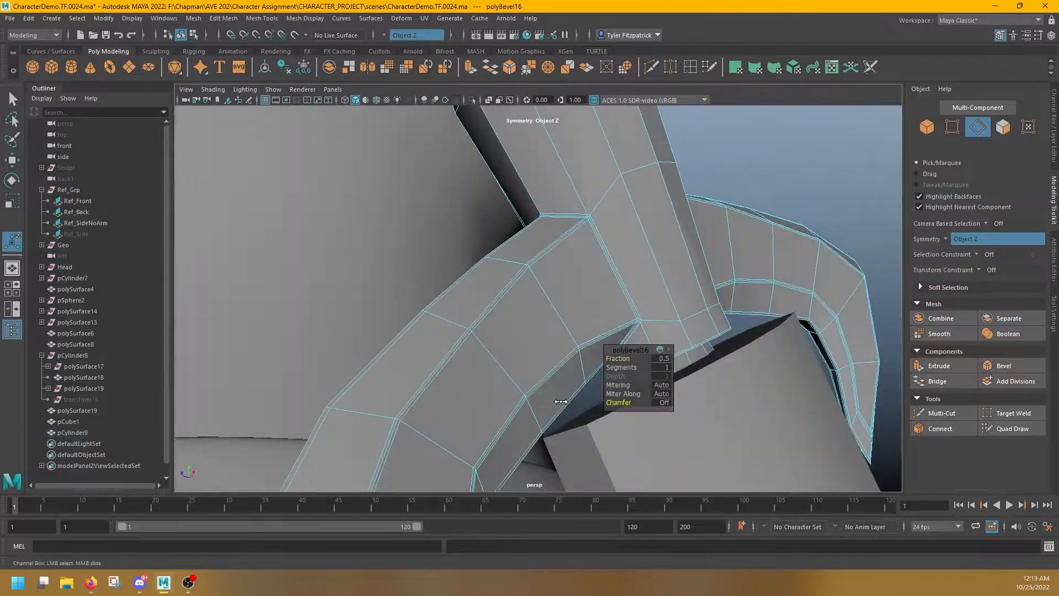
# Step: Multi-Cut an edge from the beveled inner corner of the crossguard to the vertex on its lower border
pyautogui.keyDown('alt'); pyautogui.moveTo(457, 220); pyautogui.dragTo(514, 226, button='right'); pyautogui.keyUp('alt')
pyautogui.keyDown('alt'); pyautogui.moveTo(514, 226); pyautogui.dragTo(554, 181); pyautogui.keyUp('alt')
pyautogui.keyDown('shift'); pyautogui.moveTo(555, 181); pyautogui.dragTo(513, 171, button='right'); pyautogui.keyUp('shift')
pyautogui.keyDown('alt'); pyautogui.moveTo(513, 171); pyautogui.dragTo(546, 199, button='right'); pyautogui.keyUp('alt')
pyautogui.click(502, 257)
pyautogui.keyDown('alt'); pyautogui.moveTo(546, 198); pyautogui.dragTo(523, 272); pyautogui.keyUp('alt')
pyautogui.click(502, 236)
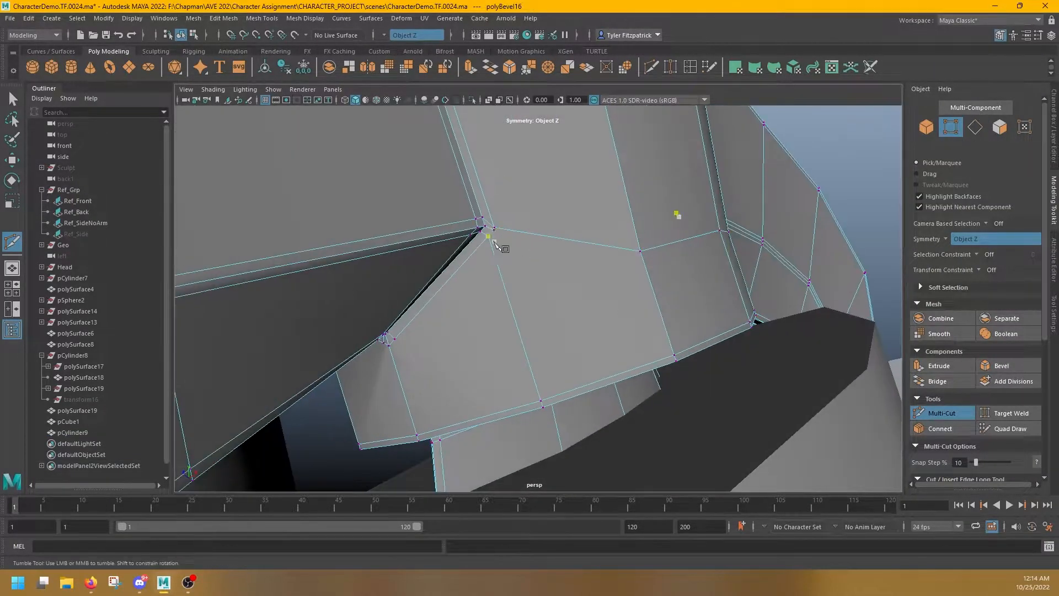
pyautogui.keyDown('alt'); pyautogui.moveTo(504, 237); pyautogui.dragTo(800, 397, button='right'); pyautogui.keyUp('alt')
pyautogui.keyDown('alt'); pyautogui.moveTo(832, 422); pyautogui.dragTo(393, 275); pyautogui.keyUp('alt')
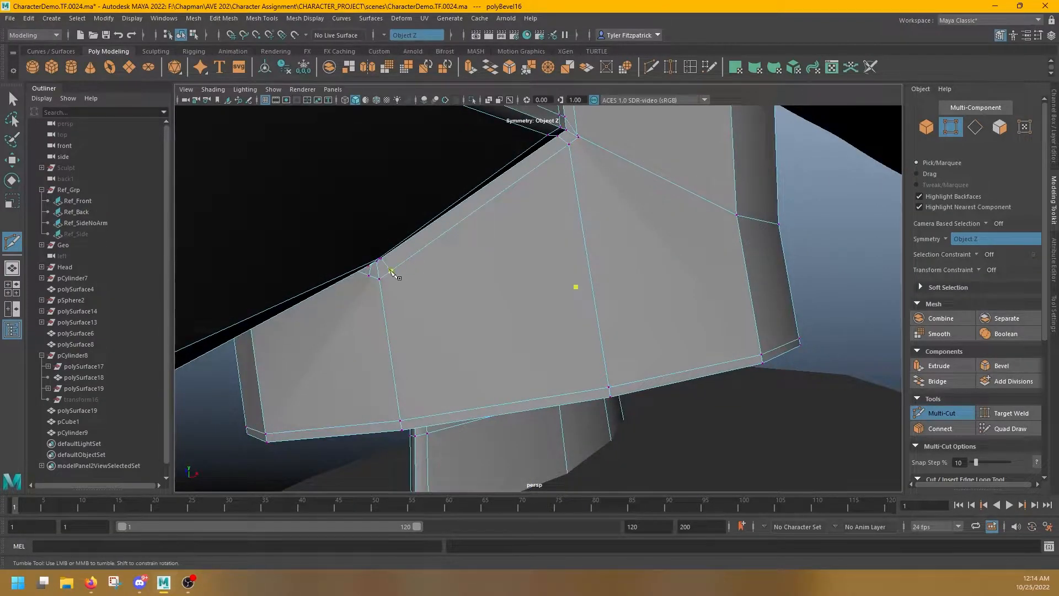
pyautogui.click(608, 387)
pyautogui.keyDown('alt'); pyautogui.moveTo(609, 389); pyautogui.dragTo(574, 180); pyautogui.keyUp('alt')
pyautogui.keyDown('alt'); pyautogui.moveTo(513, 202); pyautogui.dragTo(610, 240); pyautogui.keyUp('alt')
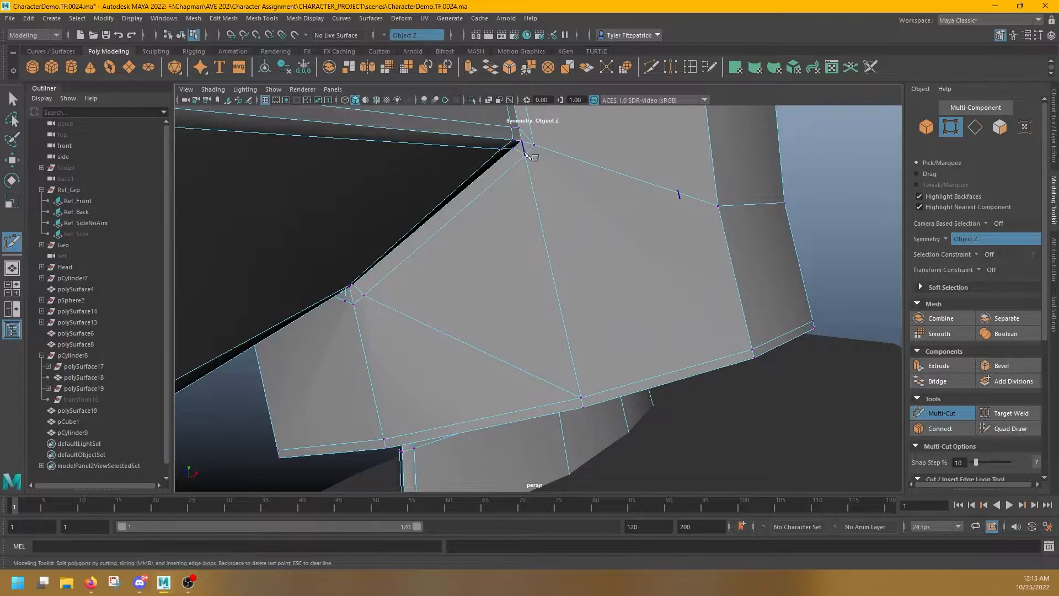
# Step: Try to move the four selected vertices at the crossguard's beveled inner corners
pyautogui.press('q')
pyautogui.keyDown('alt'); pyautogui.moveTo(540, 146); pyautogui.dragTo(480, 175); pyautogui.keyUp('alt')
pyautogui.moveTo(480, 176); pyautogui.dragTo(502, 211)
pyautogui.press('r')
pyautogui.hotkey('ctrl', 'z')
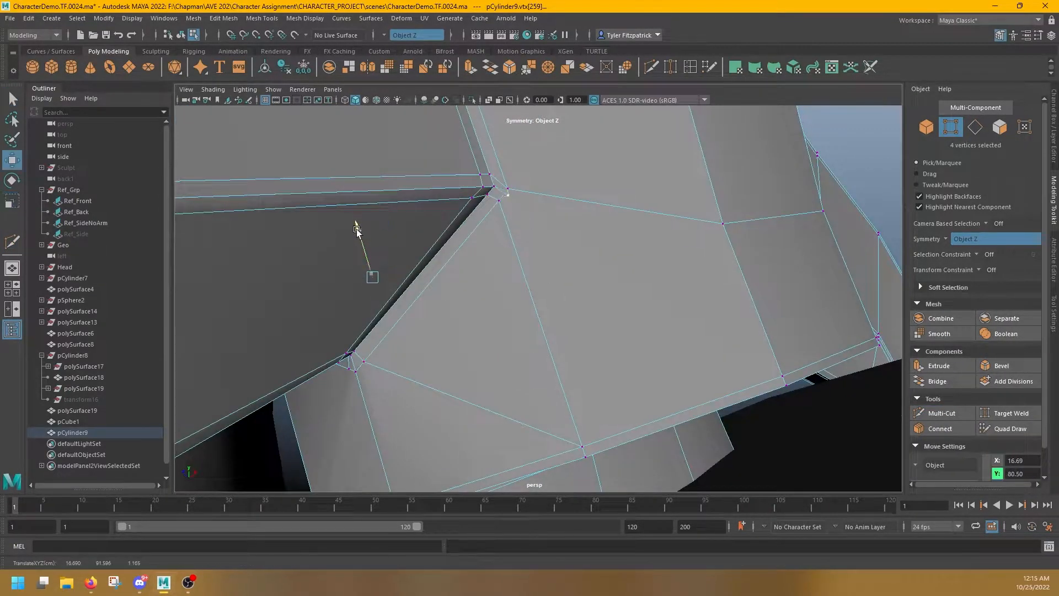
pyautogui.keyDown('alt'); pyautogui.moveTo(781, 306); pyautogui.dragTo(632, 181); pyautogui.keyUp('alt')
pyautogui.hotkey('ctrl', 'z')
pyautogui.click(467, 260)
pyautogui.keyDown('alt'); pyautogui.moveTo(572, 181); pyautogui.dragTo(597, 288, button='middle'); pyautogui.keyUp('alt')
pyautogui.hotkey('ctrl', 'z')
# Step: Try an additional cut beside the crossguard's beveled inner corner and undo it
pyautogui.click(688, 188)
pyautogui.press('q')
pyautogui.keyDown('alt'); pyautogui.moveTo(690, 188); pyautogui.dragTo(545, 426); pyautogui.keyUp('alt')
pyautogui.click(601, 230)
pyautogui.press('w')
pyautogui.keyDown('shift'); pyautogui.click(424, 417); pyautogui.keyUp('shift')
pyautogui.keyDown('alt'); pyautogui.moveTo(464, 364); pyautogui.dragTo(545, 297); pyautogui.keyUp('alt')
pyautogui.hotkey('ctrl', 'shift', 'x')
pyautogui.hotkey('ctrl', 'z')
# Step: Use Multi-Cut to add edges across the crossguard's central block from its beveled inner corner
pyautogui.keyDown('alt'); pyautogui.moveTo(617, 329); pyautogui.dragTo(689, 343); pyautogui.keyUp('alt')
pyautogui.click(538, 425)
pyautogui.press('q')
pyautogui.keyDown('alt'); pyautogui.moveTo(552, 308); pyautogui.dragTo(496, 280); pyautogui.keyUp('alt')
pyautogui.hotkey('ctrl', 'shift', 'x')
pyautogui.press('q')
# Step: Slide the selected components near the crossguard's inner corner along their connected edges
pyautogui.press('F10')
pyautogui.doubleClick(581, 332)
pyautogui.moveTo(496, 280); pyautogui.dragTo(495, 318, button='right')
pyautogui.keyDown('ctrl'); pyautogui.keyDown('shift'); pyautogui.moveTo(461, 376); pyautogui.dragTo(446, 343); pyautogui.keyUp('shift'); pyautogui.keyUp('ctrl')
pyautogui.moveTo(447, 343)
pyautogui.keyDown('alt'); pyautogui.mouseDown()
pyautogui.moveTo(617, 313)
pyautogui.moveTo(436, 295)
pyautogui.moveTo(452, 331)
pyautogui.mouseUp(); pyautogui.keyUp('alt')
# Step: Delete the extra edge row across the central block below the beveled inner corner
pyautogui.click(415, 322)
pyautogui.keyDown('shift'); pyautogui.click(514, 267); pyautogui.keyUp('shift')
pyautogui.keyDown('alt'); pyautogui.moveTo(454, 269); pyautogui.dragTo(650, 315); pyautogui.keyUp('alt')
pyautogui.click(435, 382)
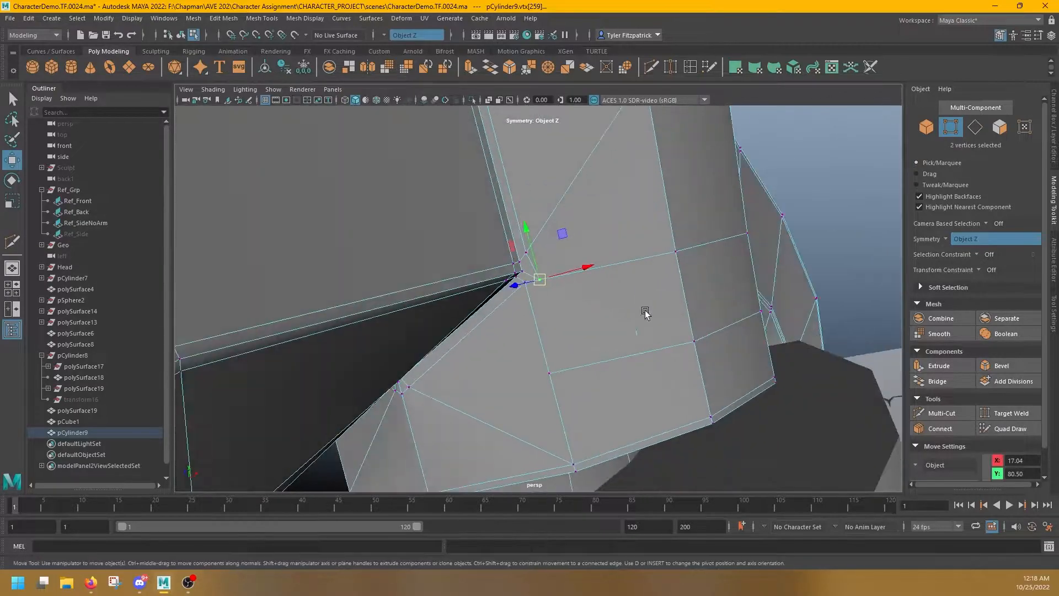
pyautogui.keyDown('alt'); pyautogui.moveTo(568, 313); pyautogui.dragTo(550, 228); pyautogui.keyUp('alt')
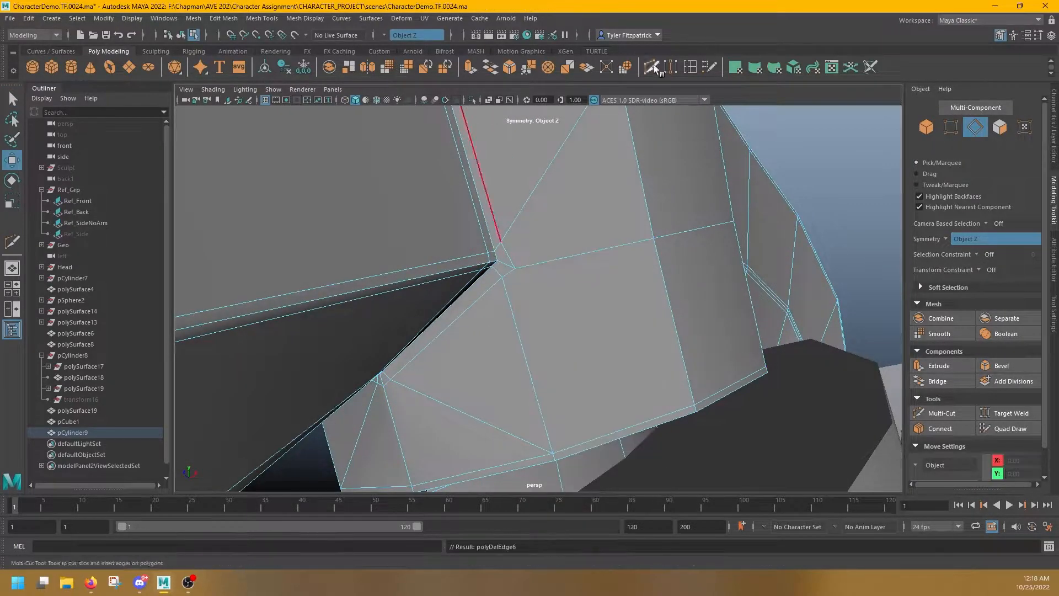
# Step: Move the vertex beside the crossguard's beveled inner corner slightly upward
pyautogui.keyDown('alt'); pyautogui.moveTo(530, 347); pyautogui.dragTo(531, 276); pyautogui.keyUp('alt')
pyautogui.press('F9')
pyautogui.click(532, 220)
pyautogui.press('w')
pyautogui.moveTo(519, 191); pyautogui.dragTo(517, 183)
pyautogui.keyDown('alt'); pyautogui.moveTo(518, 183); pyautogui.dragTo(503, 238); pyautogui.keyUp('alt')
# Step: Use Multi-Cut to add a connecting edge beside the crossguard's beveled inner corner
pyautogui.click(432, 340)
pyautogui.keyDown('alt'); pyautogui.moveTo(434, 341); pyautogui.dragTo(398, 256); pyautogui.keyUp('alt')
pyautogui.click(351, 334)
pyautogui.press('w')
pyautogui.keyDown('alt'); pyautogui.moveTo(506, 176); pyautogui.dragTo(546, 251); pyautogui.keyUp('alt')
pyautogui.click(390, 236)
pyautogui.keyDown('alt'); pyautogui.moveTo(499, 211); pyautogui.dragTo(634, 243); pyautogui.keyUp('alt')
# Step: Adjust the connecting edges on the grip just above the crossguard's inner corner
pyautogui.moveTo(634, 242); pyautogui.dragTo(639, 218, button='right')
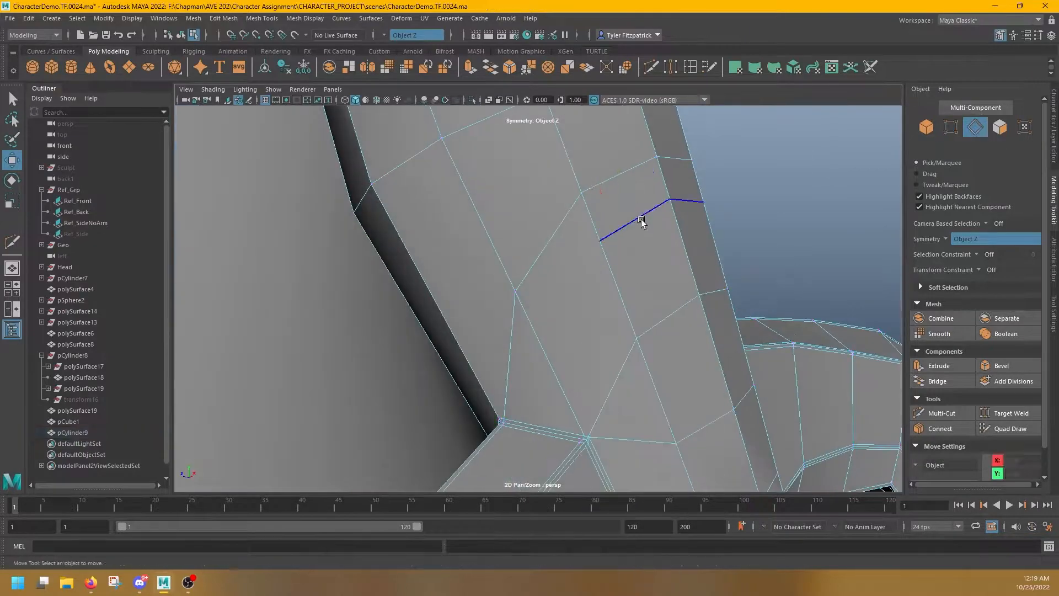
pyautogui.keyDown('alt'); pyautogui.moveTo(580, 389); pyautogui.dragTo(496, 307); pyautogui.keyUp('alt')
pyautogui.click(446, 320)
pyautogui.click(529, 373)
pyautogui.keyDown('shift'); pyautogui.moveTo(496, 307); pyautogui.dragTo(470, 302, button='right'); pyautogui.keyUp('shift')
pyautogui.click(593, 304)
pyautogui.press('q')
pyautogui.moveTo(593, 305)
pyautogui.keyDown('alt'); pyautogui.mouseDown()
pyautogui.moveTo(596, 326)
pyautogui.moveTo(428, 272)
pyautogui.moveTo(391, 292)
pyautogui.moveTo(483, 344)
pyautogui.moveTo(496, 366)
pyautogui.moveTo(331, 354)
pyautogui.moveTo(574, 93)
pyautogui.mouseUp(); pyautogui.keyUp('alt')
pyautogui.click(508, 184)
pyautogui.keyDown('alt'); pyautogui.moveTo(507, 184); pyautogui.dragTo(596, 253); pyautogui.keyUp('alt')
pyautogui.scroll(-5, 551, 264)
pyautogui.press('q')
pyautogui.moveTo(491, 243); pyautogui.dragTo(491, 277, button='right')
pyautogui.keyDown('alt'); pyautogui.moveTo(491, 276); pyautogui.dragTo(452, 265); pyautogui.keyUp('alt')
pyautogui.click(77, 18)
pyautogui.click(125, 232)
pyautogui.click(537, 331)
pyautogui.scroll(5, 537, 331)
pyautogui.keyDown('alt'); pyautogui.moveTo(537, 331); pyautogui.dragTo(518, 286); pyautogui.keyUp('alt')
# Step: Use Multi-Cut to continue the short grip edge across the diagonal edge above the crossguard's inner corner
pyautogui.press('y')
pyautogui.moveTo(567, 248)
pyautogui.keyDown('alt'); pyautogui.mouseDown()
pyautogui.moveTo(630, 255)
pyautogui.moveTo(567, 248)
pyautogui.mouseUp(); pyautogui.keyUp('alt')
pyautogui.scroll(4, 568, 248)
pyautogui.keyDown('alt'); pyautogui.moveTo(493, 342); pyautogui.dragTo(465, 253, button='middle'); pyautogui.keyUp('alt')
pyautogui.keyDown('alt'); pyautogui.moveTo(252, 361); pyautogui.dragTo(353, 287); pyautogui.keyUp('alt')
pyautogui.keyDown('alt'); pyautogui.moveTo(353, 287); pyautogui.dragTo(331, 254, button='right'); pyautogui.keyUp('alt')
pyautogui.click(651, 66)
pyautogui.keyDown('alt'); pyautogui.moveTo(469, 309); pyautogui.dragTo(491, 334, button='middle'); pyautogui.keyUp('alt')
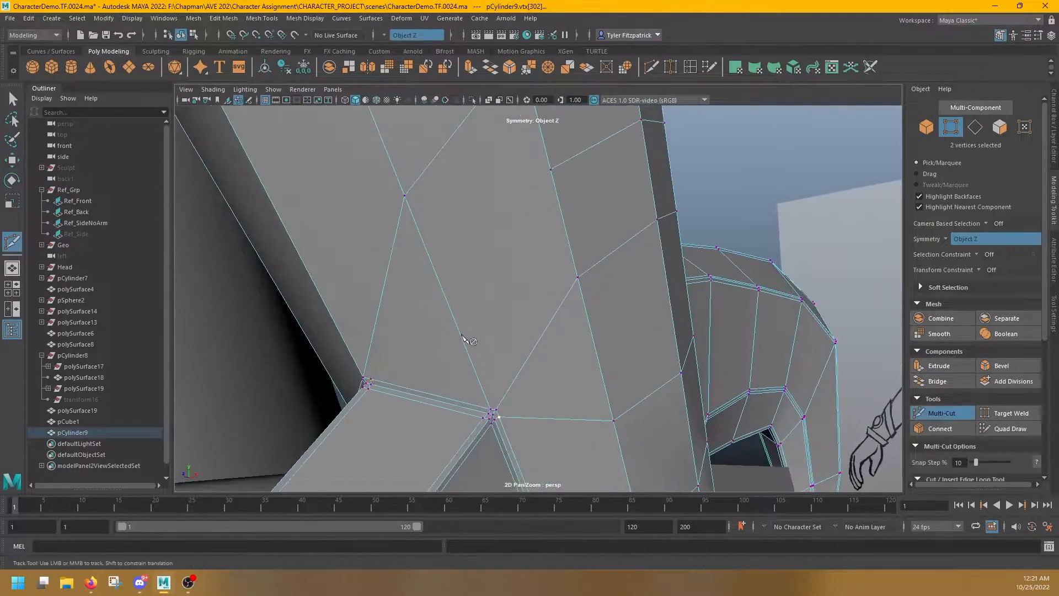
# Step: Select the new vertex on the grip above the crossguard's inner corner for moving
pyautogui.press('q')
pyautogui.keyDown('alt'); pyautogui.moveTo(497, 411); pyautogui.dragTo(474, 331); pyautogui.keyUp('alt')
pyautogui.moveTo(475, 353); pyautogui.dragTo(430, 353, button='right')
pyautogui.click(474, 384)
pyautogui.press('w')
pyautogui.scroll(-6, 484, 302)
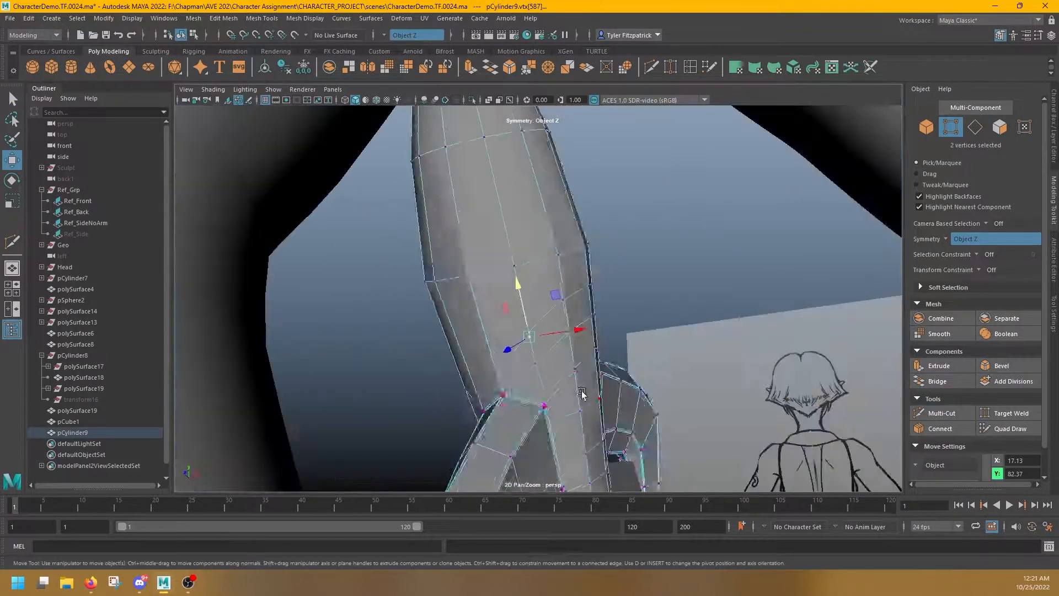
# Step: Preview the dagger smoothed, return to the unsmoothed display, and examine the edge flow where grip meets crossguard
pyautogui.moveTo(583, 395); pyautogui.dragTo(623, 358, button='right')
pyautogui.press('3')
pyautogui.click(711, 342)
pyautogui.click(662, 375)
pyautogui.press('1')
pyautogui.scroll(5, 579, 331)
pyautogui.keyDown('alt'); pyautogui.moveTo(579, 331); pyautogui.dragTo(526, 270); pyautogui.keyUp('alt')
pyautogui.scroll(-5, 527, 271)
pyautogui.keyDown('alt'); pyautogui.moveTo(527, 270); pyautogui.dragTo(488, 327, button='middle'); pyautogui.keyUp('alt')
pyautogui.moveTo(488, 326); pyautogui.dragTo(488, 370, button='right')
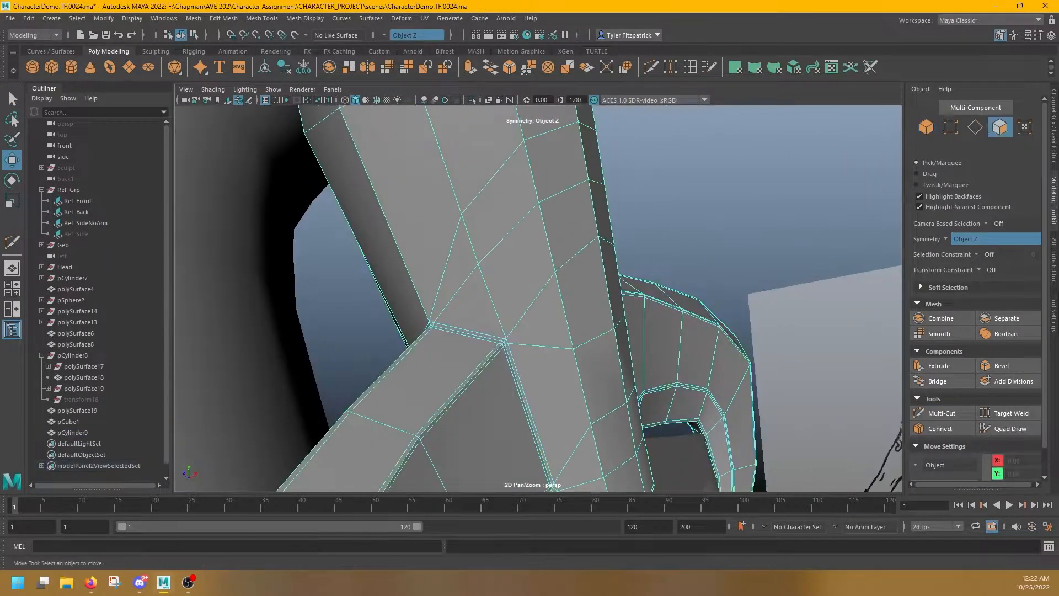
# Step: Turn symmetry off and select the faces along one lengthwise half of the dagger
pyautogui.scroll(-5, 466, 277)
pyautogui.keyDown('alt'); pyautogui.moveTo(466, 277); pyautogui.dragTo(613, 285); pyautogui.keyUp('alt')
pyautogui.moveTo(531, 298); pyautogui.dragTo(578, 267, button='right')
pyautogui.press('f')
pyautogui.press('space')
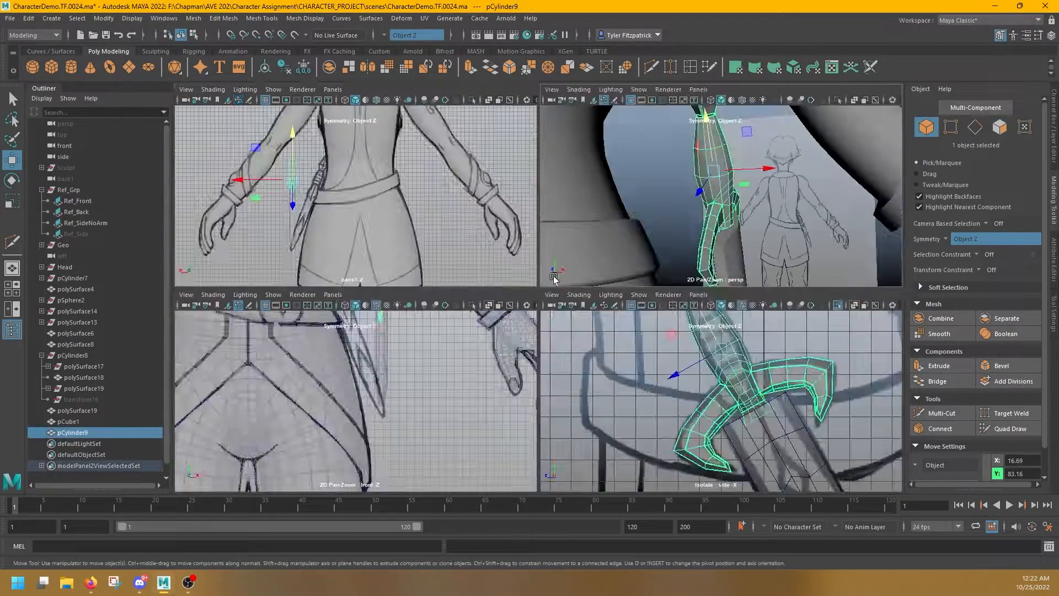
pyautogui.press('space')
pyautogui.scroll(3, 513, 212)
pyautogui.moveTo(513, 213); pyautogui.dragTo(513, 244, button='right')
pyautogui.moveTo(500, 138); pyautogui.dragTo(517, 380)
pyautogui.scroll(2, 513, 309)
pyautogui.click(449, 173)
pyautogui.moveTo(449, 173); pyautogui.dragTo(513, 279)
pyautogui.scroll(3, 513, 279)
pyautogui.click(567, 249)
pyautogui.moveTo(447, 127); pyautogui.dragTo(493, 449)
pyautogui.press('space')
# Step: Correct the face selection around the crossguard's center and delete the selected lengthwise half of the dagger
pyautogui.press('space')
pyautogui.scroll(3, 553, 217)
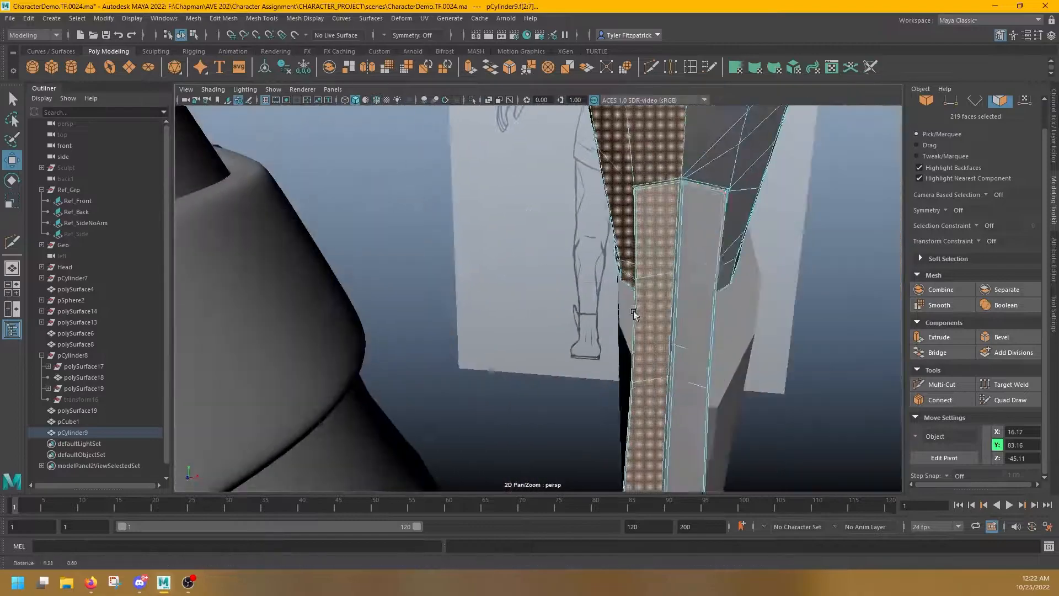
pyautogui.scroll(4, 568, 309)
pyautogui.moveTo(517, 261); pyautogui.dragTo(638, 290)
pyautogui.keyDown('shift'); pyautogui.click(561, 342); pyautogui.keyUp('shift')
pyautogui.scroll(4, 452, 258)
pyautogui.keyDown('shift'); pyautogui.click(452, 257); pyautogui.keyUp('shift')
pyautogui.moveTo(452, 258)
pyautogui.keyDown('alt'); pyautogui.mouseDown()
pyautogui.moveTo(480, 216)
pyautogui.moveTo(579, 249)
pyautogui.moveTo(681, 338)
pyautogui.moveTo(456, 276)
pyautogui.mouseUp(); pyautogui.keyUp('alt')
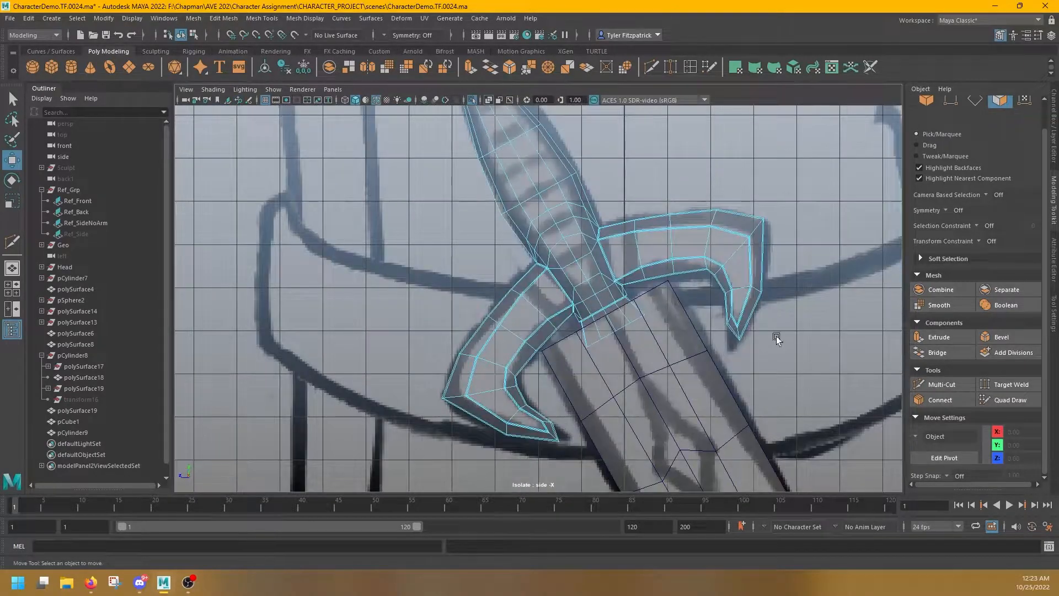
# Step: Select the faces of the crossguard arm, grip and pommel on one side of the centerline and delete them
pyautogui.moveTo(776, 340); pyautogui.dragTo(629, 206)
pyautogui.keyDown('alt'); pyautogui.moveTo(619, 313); pyautogui.dragTo(628, 411, button='middle'); pyautogui.keyUp('alt')
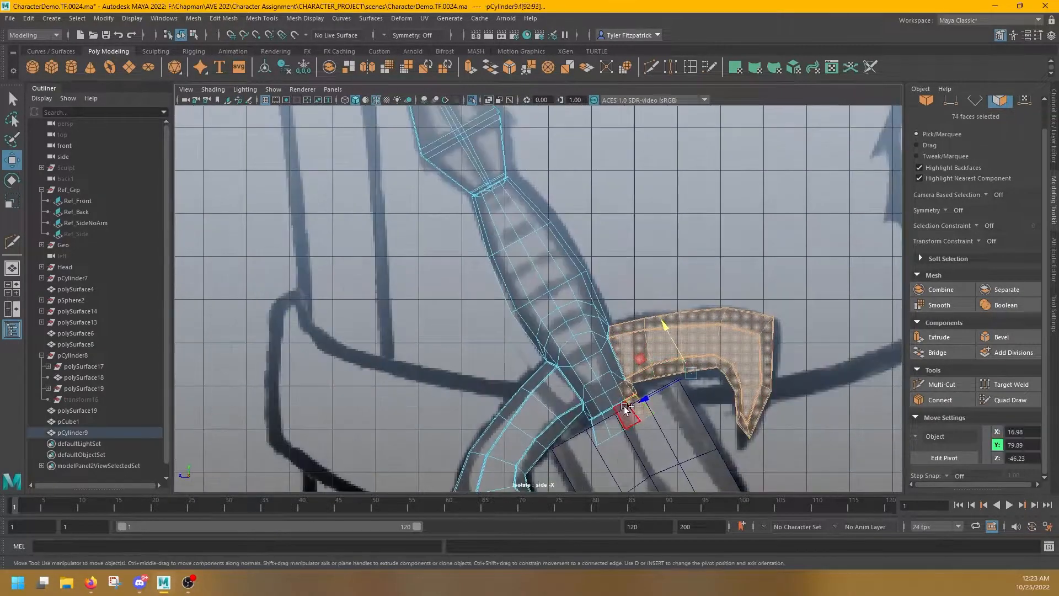
pyautogui.keyDown('ctrl'); pyautogui.keyDown('shift'); pyautogui.moveTo(608, 257); pyautogui.dragTo(558, 232); pyautogui.keyUp('shift'); pyautogui.keyUp('ctrl')
pyautogui.keyDown('alt'); pyautogui.moveTo(582, 237); pyautogui.dragTo(665, 363, button='middle'); pyautogui.keyUp('alt')
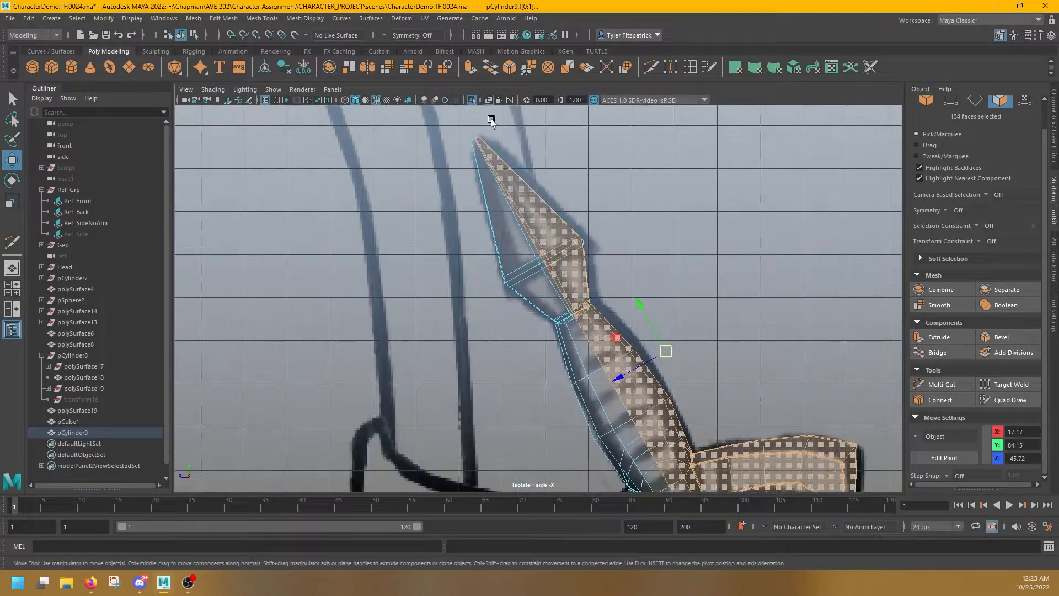
pyautogui.press('Delete')
pyautogui.moveTo(490, 118); pyautogui.dragTo(465, 154)
pyautogui.press('space')
pyautogui.press('f')
pyautogui.keyDown('alt'); pyautogui.moveTo(744, 160); pyautogui.dragTo(579, 237); pyautogui.keyUp('alt')
pyautogui.press('space')
pyautogui.press('Delete')
pyautogui.scroll(-3, 579, 276)
# Step: Try to mirror the remaining quarter of the dagger
pyautogui.moveTo(544, 322); pyautogui.dragTo(593, 290, button='right')
pyautogui.click(367, 66)
pyautogui.click(684, 366)
pyautogui.keyDown('alt'); pyautogui.moveTo(496, 276); pyautogui.dragTo(684, 298); pyautogui.keyUp('alt')
pyautogui.click(689, 386)
pyautogui.click(705, 415)
pyautogui.click(686, 367)
pyautogui.click(711, 383)
pyautogui.hotkey('ctrl', 'z')
pyautogui.hotkey('ctrl', 'z')
# Step: Mirror the remaining dagger geometry into a full shape, finishing with an object-space Z mirror, negative direction, with merged borders
pyautogui.scroll(5, 706, 210)
pyautogui.keyDown('alt'); pyautogui.moveTo(706, 210); pyautogui.dragTo(692, 237); pyautogui.keyUp('alt')
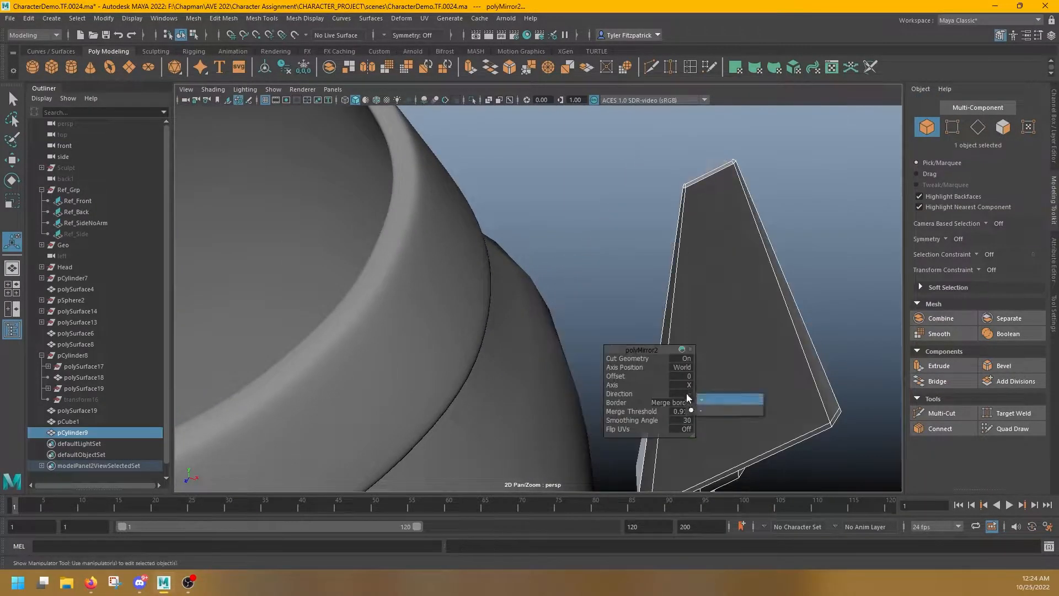
pyautogui.rightClick(630, 280)
pyautogui.click(688, 411)
pyautogui.write('.')
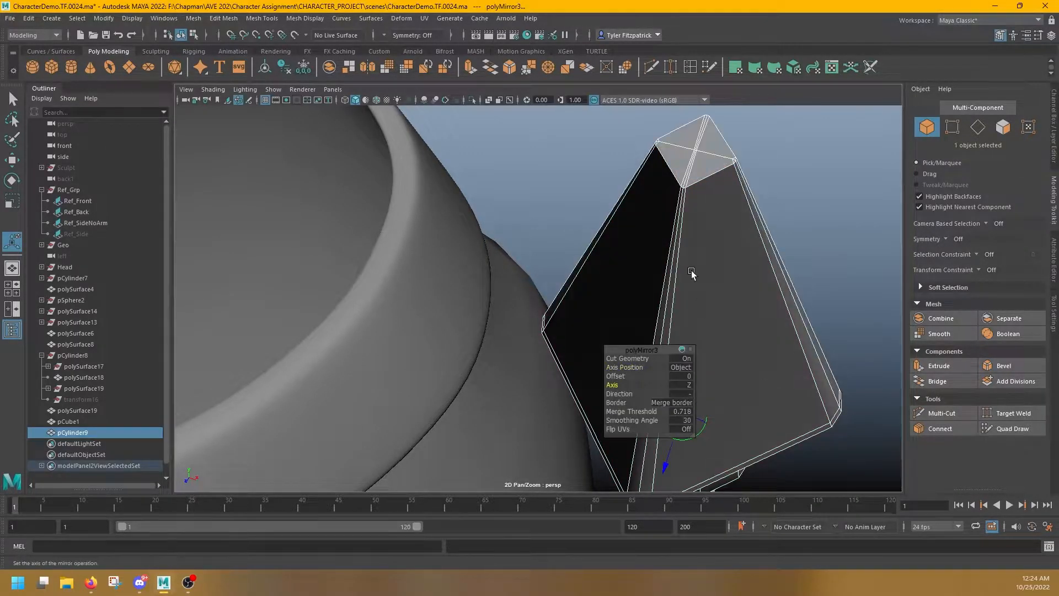
pyautogui.press('Return')
# Step: Select the open border loop at the pommel's end and close it with faces meeting at a central vertex
pyautogui.keyDown('alt'); pyautogui.moveTo(701, 243); pyautogui.dragTo(742, 287); pyautogui.keyUp('alt')
pyautogui.moveTo(750, 317); pyautogui.dragTo(750, 279, button='right')
pyautogui.doubleClick(750, 310)
pyautogui.press('e')
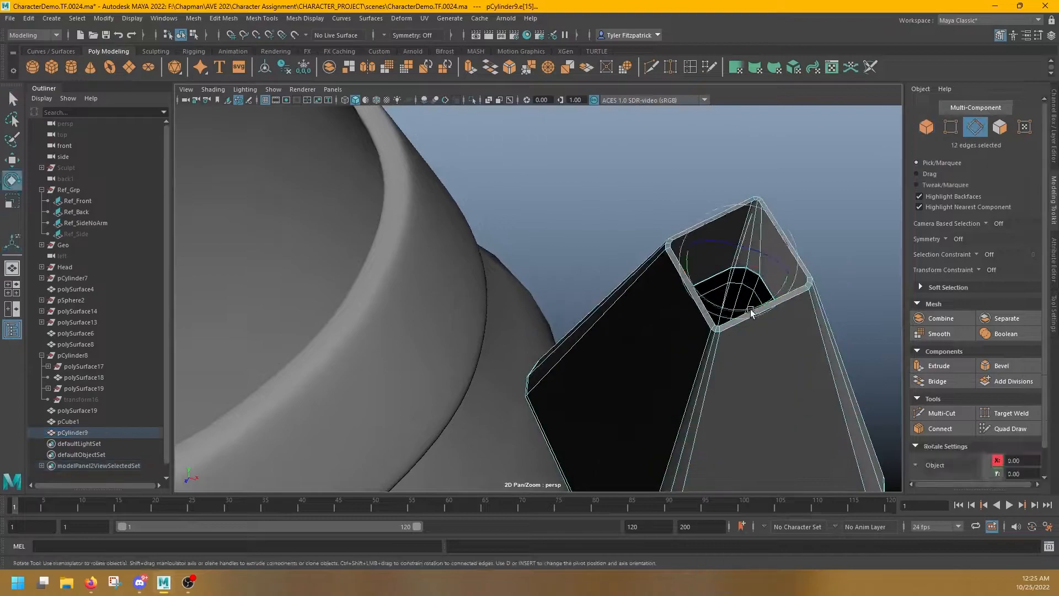
pyautogui.press('q')
pyautogui.keyDown('shift'); pyautogui.moveTo(692, 227); pyautogui.dragTo(710, 226, button='right'); pyautogui.keyUp('shift')
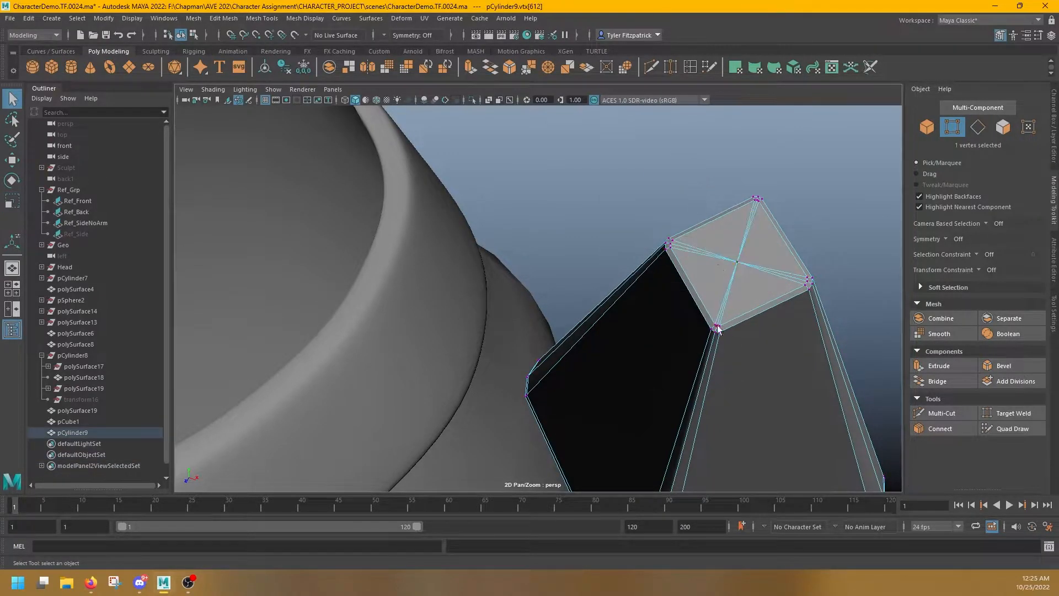
# Step: Select the radial edges crossing the pommel's end cap and delete them
pyautogui.keyDown('alt'); pyautogui.moveTo(720, 257); pyautogui.dragTo(716, 319); pyautogui.keyUp('alt')
pyautogui.keyDown('alt'); pyautogui.moveTo(716, 319); pyautogui.dragTo(508, 350, button='right'); pyautogui.keyUp('alt')
pyautogui.keyDown('shift'); pyautogui.rightClick(508, 348); pyautogui.keyUp('shift')
pyautogui.keyDown('alt'); pyautogui.moveTo(508, 331); pyautogui.dragTo(541, 331); pyautogui.keyUp('alt')
pyautogui.moveTo(466, 243); pyautogui.dragTo(515, 266)
pyautogui.keyDown('alt'); pyautogui.moveTo(540, 327); pyautogui.dragTo(613, 353); pyautogui.keyUp('alt')
pyautogui.keyDown('alt'); pyautogui.moveTo(612, 353); pyautogui.dragTo(648, 341, button='right'); pyautogui.keyUp('alt')
pyautogui.moveTo(651, 342); pyautogui.dragTo(652, 309, button='right')
pyautogui.keyDown('shift'); pyautogui.click(656, 322); pyautogui.keyUp('shift')
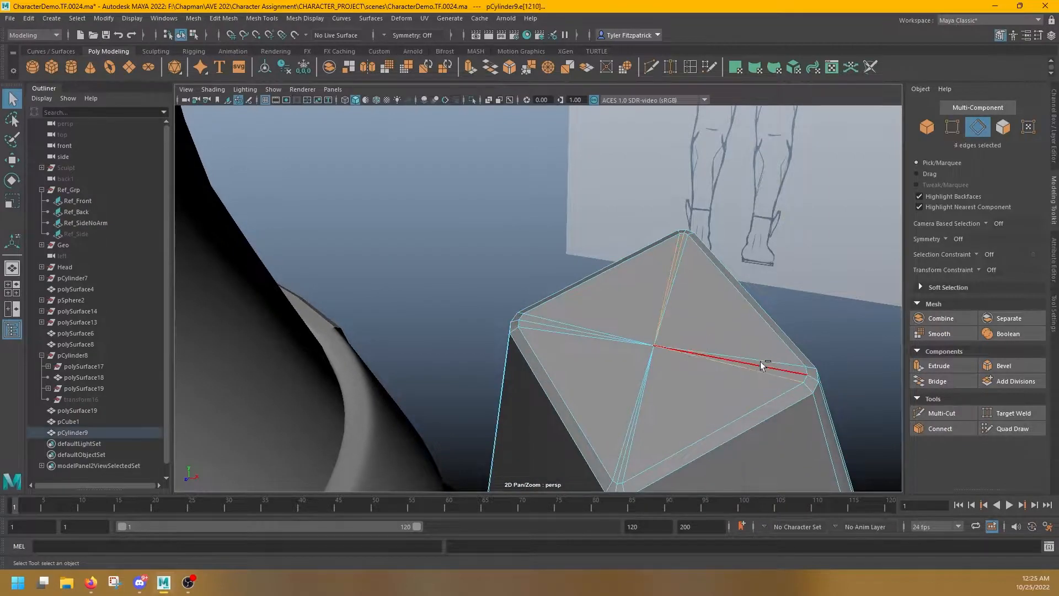
pyautogui.keyDown('alt'); pyautogui.moveTo(629, 418); pyautogui.dragTo(525, 349, button='middle'); pyautogui.keyUp('alt')
pyautogui.click(600, 360)
pyautogui.press('r')
pyautogui.keyDown('alt'); pyautogui.moveTo(525, 350); pyautogui.dragTo(610, 416, button='right'); pyautogui.keyUp('alt')
# Step: Undo the last trial edits on the pommel's end cap
pyautogui.press('q')
pyautogui.hotkey('ctrl', 'z')
pyautogui.hotkey('ctrl', 'z')
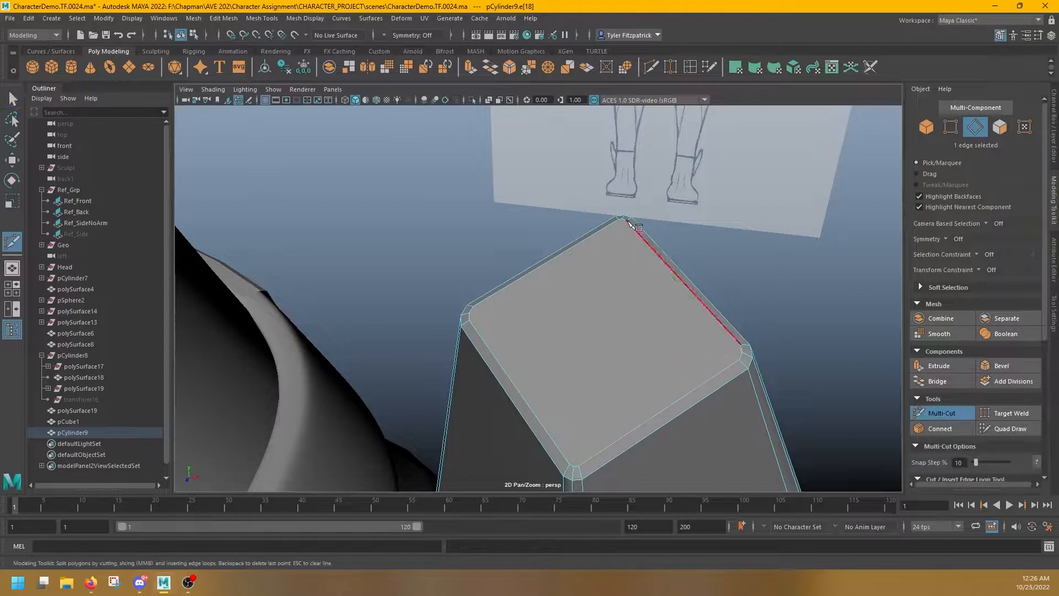
pyautogui.hotkey('ctrl', 'z')
# Step: Merge the clustered vertices at the corners of the pommel's end cap
pyautogui.press('q')
pyautogui.moveTo(578, 279); pyautogui.dragTo(524, 282, button='right')
pyautogui.moveTo(553, 448); pyautogui.dragTo(587, 471)
pyautogui.keyDown('shift'); pyautogui.moveTo(581, 437); pyautogui.dragTo(596, 396, button='right'); pyautogui.keyUp('shift')
pyautogui.press('g')
pyautogui.moveTo(727, 333); pyautogui.dragTo(745, 365)
pyautogui.press('g')
pyautogui.moveTo(577, 282); pyautogui.dragTo(577, 249, button='right')
pyautogui.press('q')
pyautogui.keyDown('alt'); pyautogui.moveTo(749, 362); pyautogui.dragTo(593, 426, button='right'); pyautogui.keyUp('alt')
pyautogui.keyDown('alt'); pyautogui.moveTo(593, 426); pyautogui.dragTo(584, 320); pyautogui.keyUp('alt')
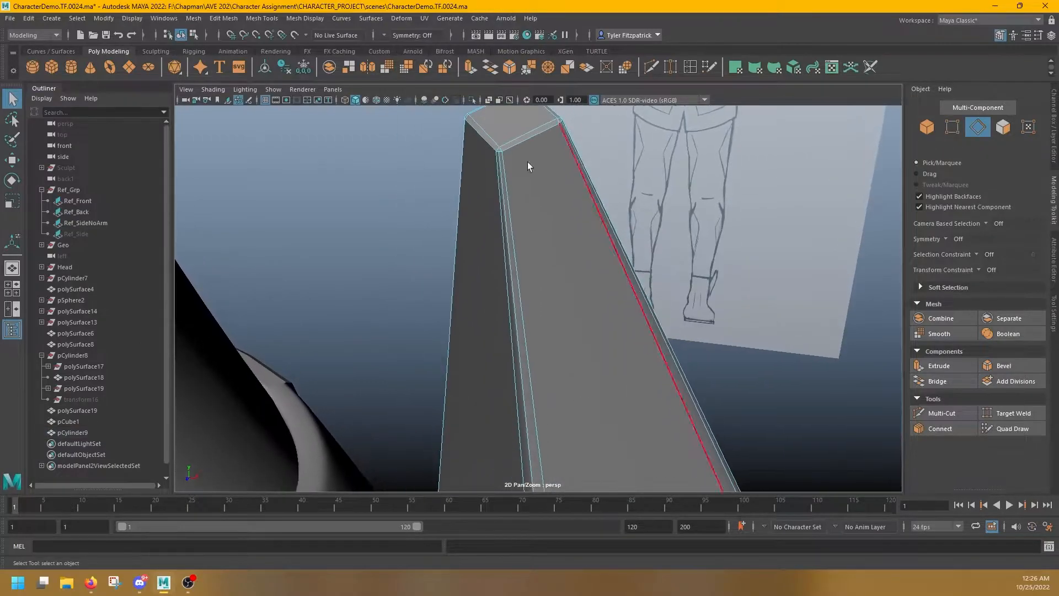
pyautogui.click(648, 71)
pyautogui.keyDown('alt'); pyautogui.moveTo(557, 276); pyautogui.dragTo(593, 302); pyautogui.keyUp('alt')
pyautogui.press('q')
pyautogui.keyDown('alt'); pyautogui.moveTo(593, 302); pyautogui.dragTo(607, 259, button='right'); pyautogui.keyUp('alt')
pyautogui.keyDown('alt'); pyautogui.moveTo(606, 260); pyautogui.dragTo(598, 392); pyautogui.keyUp('alt')
pyautogui.click(776, 258)
pyautogui.keyDown('alt'); pyautogui.moveTo(598, 392); pyautogui.dragTo(634, 353, button='right'); pyautogui.keyUp('alt')
# Step: Inset two neighbouring faces of the dagger by extruding them with a small offset, and extrude them again
pyautogui.click(570, 342)
pyautogui.moveTo(570, 342); pyautogui.dragTo(570, 386, button='right')
pyautogui.keyDown('alt'); pyautogui.moveTo(570, 363); pyautogui.dragTo(529, 275); pyautogui.keyUp('alt')
pyautogui.click(447, 217)
pyautogui.keyDown('shift'); pyautogui.click(505, 123); pyautogui.keyUp('shift')
pyautogui.hotkey('ctrl', 'e')
pyautogui.moveTo(615, 376); pyautogui.dragTo(622, 376)
pyautogui.keyDown('alt'); pyautogui.moveTo(607, 358); pyautogui.dragTo(552, 331); pyautogui.keyUp('alt')
pyautogui.keyDown('alt'); pyautogui.moveTo(595, 353); pyautogui.dragTo(577, 342, button='right'); pyautogui.keyUp('alt')
pyautogui.hotkey('ctrl', 'e')
pyautogui.keyDown('alt'); pyautogui.moveTo(577, 343); pyautogui.dragTo(610, 358); pyautogui.keyUp('alt')
pyautogui.keyDown('alt'); pyautogui.moveTo(595, 353); pyautogui.dragTo(489, 282); pyautogui.keyUp('alt')
# Step: Turn on X-ray shading and bevel the edge loops on the dagger near the guard with a fraction of 0.1
pyautogui.moveTo(489, 283); pyautogui.dragTo(489, 251, button='right')
pyautogui.press('q')
pyautogui.doubleClick(485, 259)
pyautogui.click(489, 100)
pyautogui.keyDown('alt'); pyautogui.moveTo(485, 220); pyautogui.dragTo(436, 173); pyautogui.keyUp('alt')
pyautogui.keyDown('shift'); pyautogui.moveTo(428, 259); pyautogui.dragTo(389, 198); pyautogui.keyUp('shift')
pyautogui.keyDown('alt'); pyautogui.moveTo(419, 221); pyautogui.dragTo(494, 246); pyautogui.keyUp('alt')
pyautogui.press('1')
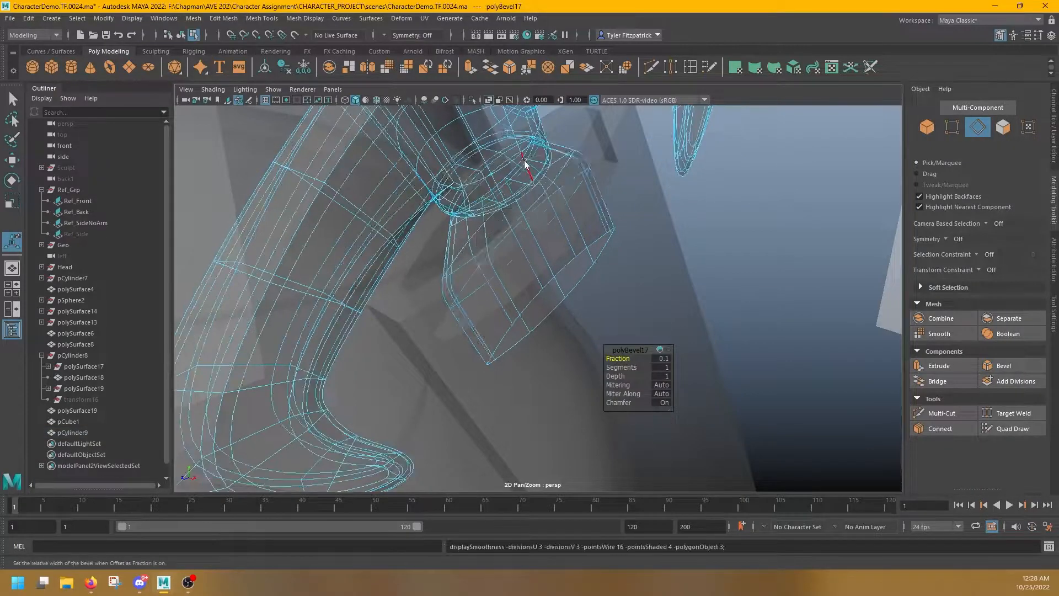
# Step: Bevel another edge loop near the dagger's collar, preview it smoothed, and turn off X-ray shading
pyautogui.moveTo(523, 161); pyautogui.dragTo(573, 147, button='right')
pyautogui.keyDown('alt'); pyautogui.moveTo(529, 221); pyautogui.dragTo(565, 168); pyautogui.keyUp('alt')
pyautogui.moveTo(564, 168); pyautogui.dragTo(564, 138, button='right')
pyautogui.doubleClick(568, 160)
pyautogui.hotkey('ctrl', 'b')
pyautogui.press('3')
pyautogui.moveTo(633, 225); pyautogui.dragTo(684, 208, button='right')
pyautogui.click(717, 221)
pyautogui.click(491, 99)
# Step: Select the edge loops around the sheath's rim and down its outer corner
pyautogui.keyDown('alt'); pyautogui.moveTo(529, 220); pyautogui.dragTo(601, 243); pyautogui.keyUp('alt')
pyautogui.moveTo(622, 259); pyautogui.dragTo(628, 176, button='right')
pyautogui.press('1')
pyautogui.doubleClick(621, 161)
pyautogui.keyDown('alt'); pyautogui.moveTo(601, 220); pyautogui.dragTo(557, 276); pyautogui.keyUp('alt')
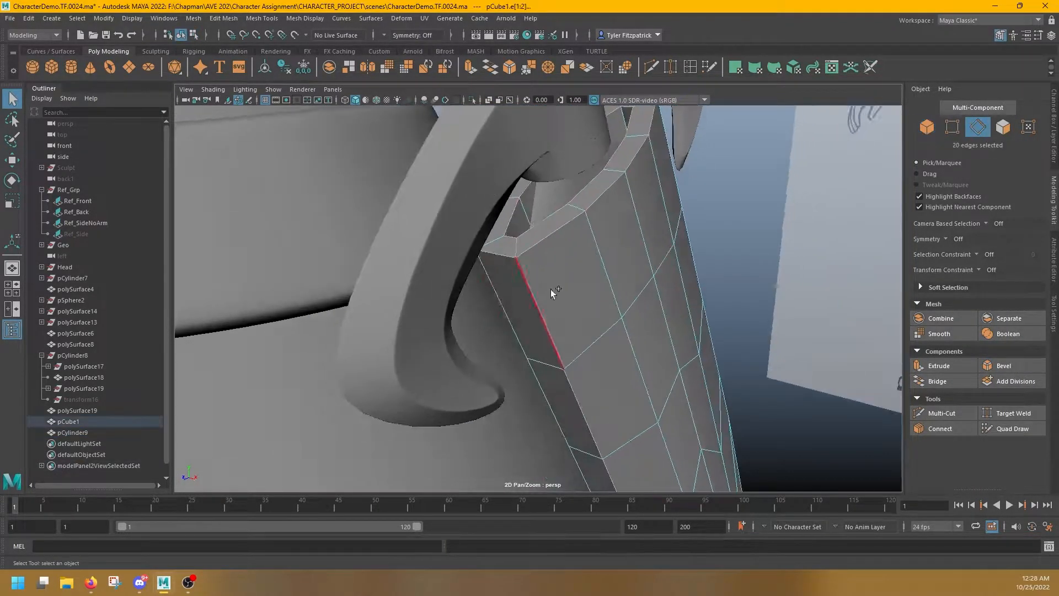
pyautogui.keyDown('shift'); pyautogui.doubleClick(549, 293); pyautogui.keyUp('shift')
# Step: Select the faces of the sheath's tip below the zigzag line and extrude them with some thickness
pyautogui.keyDown('alt'); pyautogui.moveTo(557, 386); pyautogui.dragTo(513, 264, button='middle'); pyautogui.keyUp('alt')
pyautogui.keyDown('alt'); pyautogui.moveTo(513, 265); pyautogui.dragTo(520, 300); pyautogui.keyUp('alt')
pyautogui.keyDown('shift'); pyautogui.click(526, 377); pyautogui.keyUp('shift')
pyautogui.keyDown('shift'); pyautogui.click(557, 399); pyautogui.keyUp('shift')
pyautogui.scroll(-4, 544, 349)
pyautogui.keyDown('alt'); pyautogui.moveTo(543, 349); pyautogui.dragTo(560, 398, button='middle'); pyautogui.keyUp('alt')
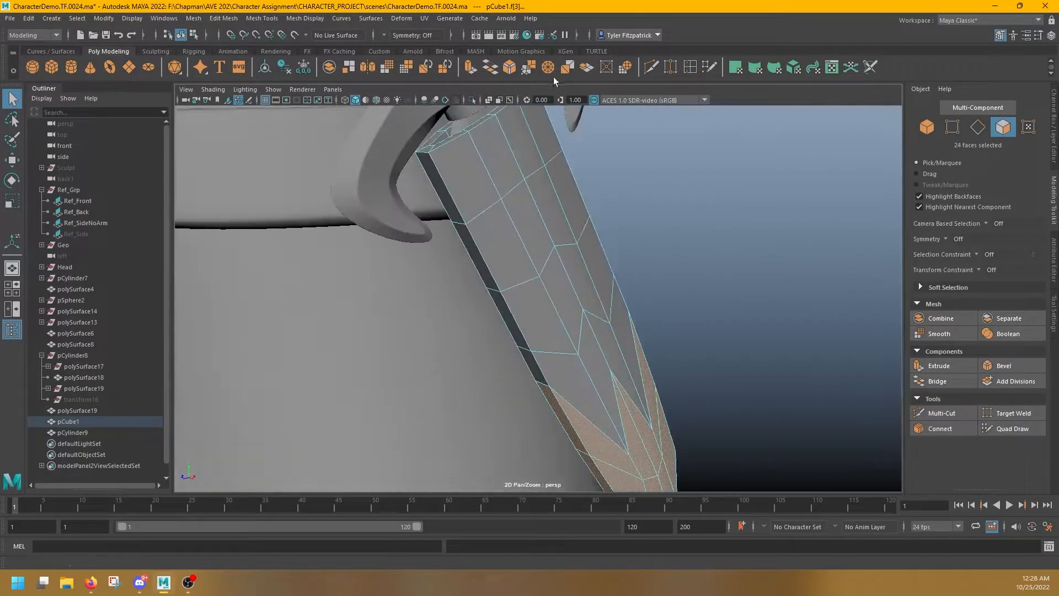
pyautogui.press('space')
pyautogui.press('space')
pyautogui.press('space')
pyautogui.press('space')
pyautogui.hotkey('ctrl', 'e')
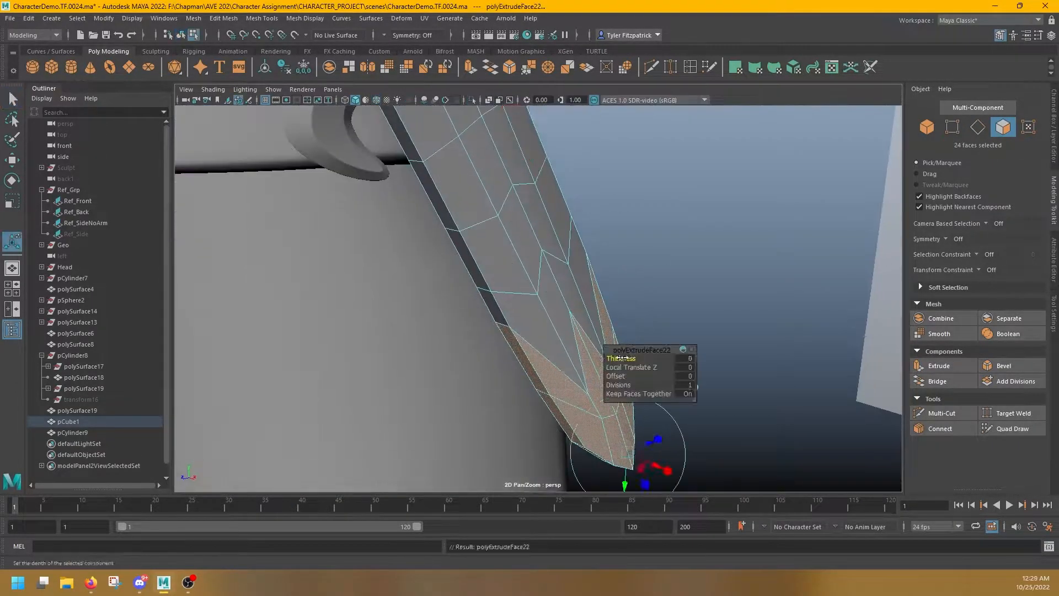
pyautogui.moveTo(767, 298); pyautogui.dragTo(742, 298, button='middle')
# Step: Select vertices around the sheath's raised tip and adjust their scale and position
pyautogui.keyDown('alt'); pyautogui.moveTo(742, 298); pyautogui.dragTo(595, 276); pyautogui.keyUp('alt')
pyautogui.moveTo(591, 272); pyautogui.dragTo(543, 272, button='right')
pyautogui.moveTo(573, 351); pyautogui.dragTo(565, 386)
pyautogui.press('r')
pyautogui.press('q')
pyautogui.keyDown('shift'); pyautogui.click(688, 377); pyautogui.keyUp('shift')
pyautogui.press('r')
pyautogui.press('w')
pyautogui.keyDown('shift'); pyautogui.click(503, 417); pyautogui.keyUp('shift')
# Step: Select the edge loops bordering the raised zigzag tip of the sheath
pyautogui.keyDown('alt'); pyautogui.moveTo(503, 418); pyautogui.dragTo(427, 254); pyautogui.keyUp('alt')
pyautogui.moveTo(427, 254); pyautogui.dragTo(420, 203, button='right')
pyautogui.keyDown('alt'); pyautogui.moveTo(421, 204); pyautogui.dragTo(711, 265); pyautogui.keyUp('alt')
pyautogui.press('q')
pyautogui.click(459, 276)
pyautogui.click(545, 359)
pyautogui.keyDown('shift'); pyautogui.doubleClick(593, 406); pyautogui.keyUp('shift')
pyautogui.scroll(-5, 537, 217)
pyautogui.scroll(5, 536, 215)
pyautogui.doubleClick(536, 188)
# Step: Enable Object Z symmetry for editing the sheath's edges
pyautogui.click(367, 66)
pyautogui.click(711, 265)
pyautogui.keyDown('alt'); pyautogui.moveTo(665, 216); pyautogui.dragTo(503, 237); pyautogui.keyUp('alt')
pyautogui.press('q')
pyautogui.click(595, 287)
pyautogui.moveTo(503, 237); pyautogui.dragTo(494, 65, button='right')
pyautogui.click(383, 35)
pyautogui.click(407, 79)
# Step: Select the zigzag border edges on the sheath's raised tip with symmetry enabled
pyautogui.keyDown('alt'); pyautogui.moveTo(633, 475); pyautogui.dragTo(546, 388, button='middle'); pyautogui.keyUp('alt')
pyautogui.keyDown('shift'); pyautogui.doubleClick(550, 340); pyautogui.keyUp('shift')
pyautogui.keyDown('alt'); pyautogui.moveTo(550, 340); pyautogui.dragTo(492, 289); pyautogui.keyUp('alt')
pyautogui.keyDown('alt'); pyautogui.moveTo(491, 288); pyautogui.dragTo(567, 338, button='middle'); pyautogui.keyUp('alt')
pyautogui.keyDown('alt'); pyautogui.moveTo(566, 338); pyautogui.dragTo(515, 243); pyautogui.keyUp('alt')
pyautogui.keyDown('shift'); pyautogui.doubleClick(542, 309); pyautogui.keyUp('shift')
# Step: Try beveling the selected zigzag border edges, preview the smoothed result, and undo the trial
pyautogui.hotkey('ctrl', 'b')
pyautogui.moveTo(618, 402); pyautogui.dragTo(606, 403)
pyautogui.keyDown('alt'); pyautogui.moveTo(618, 309); pyautogui.dragTo(651, 314); pyautogui.keyUp('alt')
pyautogui.press('3')
pyautogui.moveTo(618, 359); pyautogui.dragTo(635, 359)
pyautogui.keyDown('alt'); pyautogui.moveTo(629, 278); pyautogui.dragTo(607, 358); pyautogui.keyUp('alt')
pyautogui.moveTo(595, 326)
pyautogui.keyDown('alt'); pyautogui.mouseDown()
pyautogui.moveTo(567, 283)
pyautogui.moveTo(607, 326)
pyautogui.mouseUp(); pyautogui.keyUp('alt')
pyautogui.hotkey('ctrl', 'z')
pyautogui.hotkey('ctrl', 'z')
pyautogui.hotkey('ctrl', 'z')
# Step: Add the missing zigzag border edge to the selection, bevel it narrowly, check the smooth preview, and return to object mode
pyautogui.keyDown('alt'); pyautogui.moveTo(607, 326); pyautogui.dragTo(545, 265, button='right'); pyautogui.keyUp('alt')
pyautogui.keyDown('shift'); pyautogui.click(544, 264); pyautogui.keyUp('shift')
pyautogui.keyDown('alt'); pyautogui.moveTo(544, 265); pyautogui.dragTo(543, 342); pyautogui.keyUp('alt')
pyautogui.keyDown('shift'); pyautogui.moveTo(679, 255); pyautogui.dragTo(646, 258, button='right'); pyautogui.keyUp('shift')
pyautogui.keyDown('alt'); pyautogui.moveTo(606, 287); pyautogui.dragTo(678, 359, button='right'); pyautogui.keyUp('alt')
pyautogui.keyDown('alt'); pyautogui.moveTo(678, 358); pyautogui.dragTo(605, 234, button='middle'); pyautogui.keyUp('alt')
pyautogui.keyDown('alt'); pyautogui.moveTo(550, 264); pyautogui.dragTo(584, 298, button='right'); pyautogui.keyUp('alt')
pyautogui.moveTo(618, 403); pyautogui.dragTo(574, 398)
pyautogui.moveTo(617, 359); pyautogui.dragTo(595, 358)
pyautogui.press('3')
pyautogui.keyDown('alt'); pyautogui.moveTo(530, 265); pyautogui.dragTo(552, 243); pyautogui.keyUp('alt')
pyautogui.press('1')
pyautogui.rightClick(668, 198)
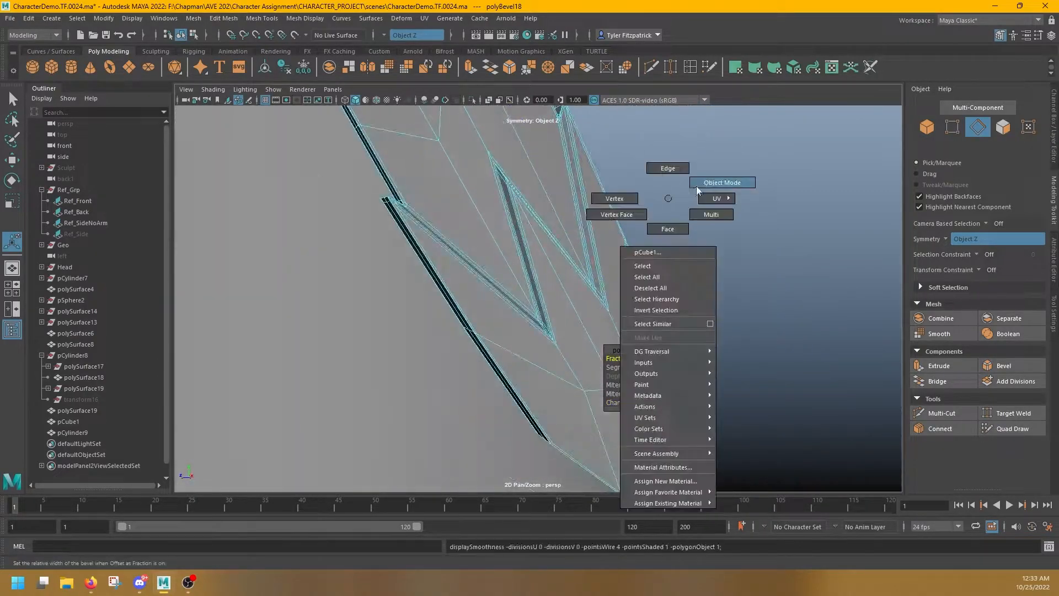
pyautogui.moveTo(668, 199); pyautogui.dragTo(721, 183, button='right')
# Step: Cut connecting edges from the bevelled zigzag corners across the sheath's tip with Multi-Cut
pyautogui.keyDown('alt'); pyautogui.moveTo(667, 287); pyautogui.dragTo(552, 243, button='right'); pyautogui.keyUp('alt')
pyautogui.keyDown('alt'); pyautogui.moveTo(551, 264); pyautogui.dragTo(699, 361); pyautogui.keyUp('alt')
pyautogui.keyDown('shift'); pyautogui.moveTo(699, 361); pyautogui.dragTo(646, 364, button='right'); pyautogui.keyUp('shift')
pyautogui.keyDown('alt'); pyautogui.moveTo(496, 276); pyautogui.dragTo(617, 331, button='right'); pyautogui.keyUp('alt')
pyautogui.keyDown('alt'); pyautogui.moveTo(548, 303); pyautogui.dragTo(527, 267, button='middle'); pyautogui.keyUp('alt')
pyautogui.click(538, 348)
pyautogui.keyDown('alt'); pyautogui.moveTo(551, 308); pyautogui.dragTo(579, 234); pyautogui.keyUp('alt')
pyautogui.click(705, 251)
pyautogui.click(579, 233)
pyautogui.keyDown('alt'); pyautogui.moveTo(623, 265); pyautogui.dragTo(743, 378); pyautogui.keyUp('alt')
pyautogui.keyDown('alt'); pyautogui.moveTo(742, 378); pyautogui.dragTo(794, 386, button='right'); pyautogui.keyUp('alt')
pyautogui.keyDown('alt'); pyautogui.moveTo(794, 386); pyautogui.dragTo(658, 377); pyautogui.keyUp('alt')
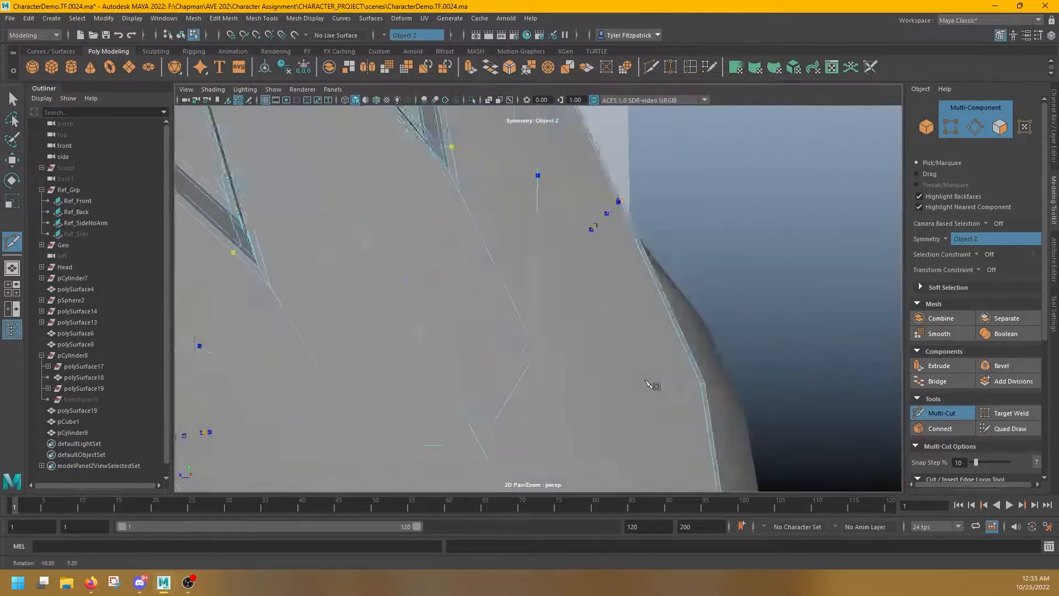
pyautogui.keyDown('alt'); pyautogui.moveTo(658, 377); pyautogui.dragTo(601, 359, button='right'); pyautogui.keyUp('alt')
pyautogui.press('q')
# Step: Add further Multi-Cut edges beside the bevelled zigzag border to clean up the topology of the sheath's tip
pyautogui.keyDown('alt'); pyautogui.moveTo(601, 358); pyautogui.dragTo(671, 292); pyautogui.keyUp('alt')
pyautogui.keyDown('shift'); pyautogui.moveTo(671, 292); pyautogui.dragTo(671, 293, button='right'); pyautogui.keyUp('shift')
pyautogui.moveTo(671, 292)
pyautogui.keyDown('alt'); pyautogui.mouseDown()
pyautogui.moveTo(504, 286)
pyautogui.moveTo(690, 293)
pyautogui.mouseUp(); pyautogui.keyUp('alt')
pyautogui.keyDown('shift'); pyautogui.moveTo(689, 293); pyautogui.dragTo(742, 292, button='right'); pyautogui.keyUp('shift')
pyautogui.keyDown('alt'); pyautogui.moveTo(741, 292); pyautogui.dragTo(573, 179); pyautogui.keyUp('alt')
pyautogui.keyDown('alt'); pyautogui.moveTo(607, 239); pyautogui.dragTo(552, 288); pyautogui.keyUp('alt')
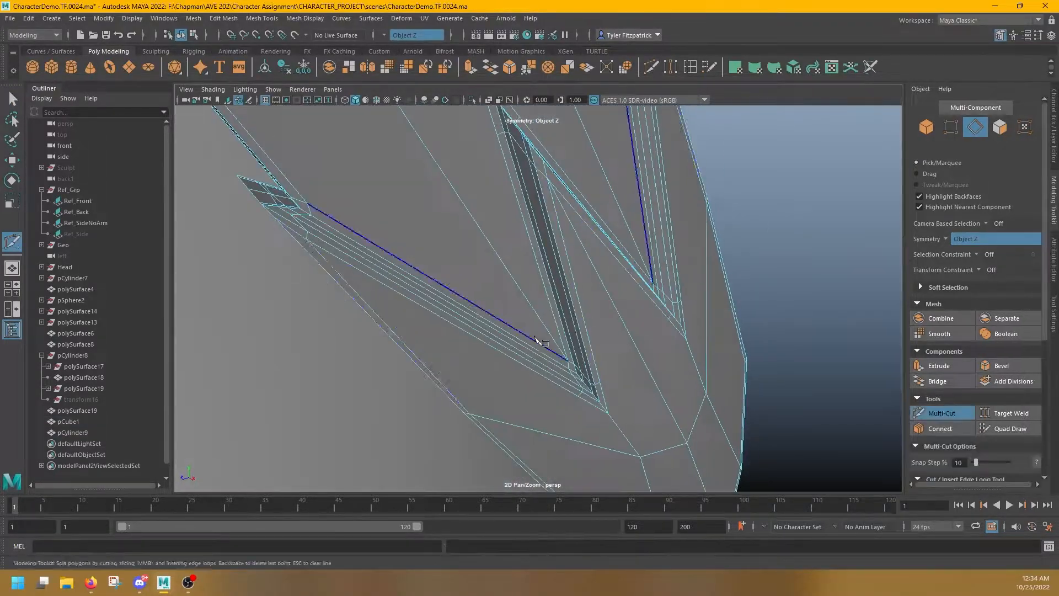
pyautogui.keyDown('shift'); pyautogui.moveTo(551, 288); pyautogui.dragTo(524, 309, button='right'); pyautogui.keyUp('shift')
pyautogui.click(709, 267)
pyautogui.keyDown('alt'); pyautogui.moveTo(669, 345); pyautogui.dragTo(631, 353); pyautogui.keyUp('alt')
pyautogui.click(450, 254)
pyautogui.keyDown('alt'); pyautogui.moveTo(451, 254); pyautogui.dragTo(712, 290); pyautogui.keyUp('alt')
pyautogui.rightClick(526, 330)
# Step: Complete the last cut on the sheath's tip and return the sheath to unsmoothed display in object mode
pyautogui.keyDown('alt'); pyautogui.moveTo(815, 328); pyautogui.dragTo(478, 364, button='middle'); pyautogui.keyUp('alt')
pyautogui.keyDown('alt'); pyautogui.moveTo(505, 204); pyautogui.dragTo(595, 243); pyautogui.keyUp('alt')
pyautogui.click(511, 170)
pyautogui.rightClick(510, 169)
pyautogui.scroll(-5, 491, 267)
pyautogui.moveTo(595, 242); pyautogui.dragTo(690, 182, button='right')
pyautogui.press('1')
pyautogui.keyDown('alt'); pyautogui.moveTo(690, 182); pyautogui.dragTo(545, 238); pyautogui.keyUp('alt')
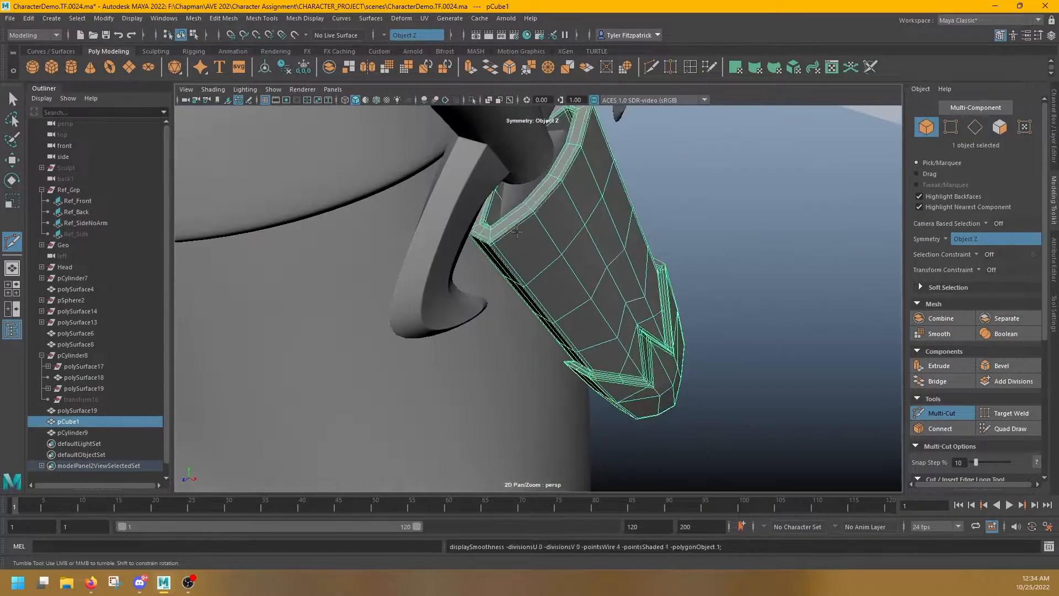
# Step: Clean up the topology at the corner of the sheath's opening rim with Multi-Cut and edge edits
pyautogui.scroll(5, 545, 239)
pyautogui.keyDown('alt'); pyautogui.moveTo(545, 239); pyautogui.dragTo(540, 251, button='middle'); pyautogui.keyUp('alt')
pyautogui.moveTo(456, 227); pyautogui.dragTo(513, 209, button='right')
pyautogui.moveTo(604, 175); pyautogui.dragTo(546, 179, button='right')
pyautogui.hotkey('ctrl', 'shift', 'x')
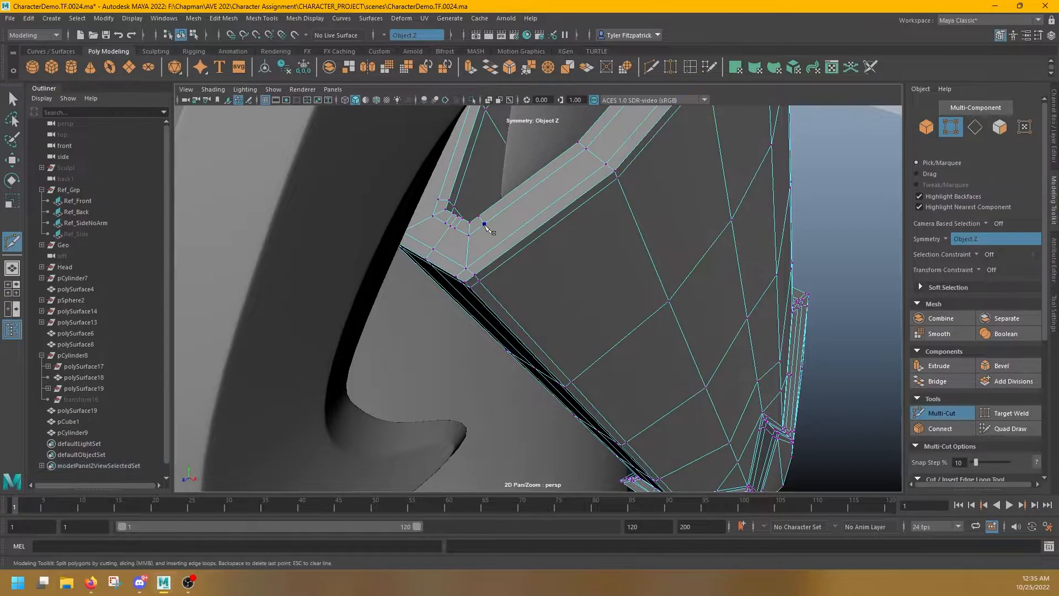
pyautogui.keyDown('alt'); pyautogui.moveTo(476, 280); pyautogui.dragTo(680, 272); pyautogui.keyUp('alt')
pyautogui.press('q')
pyautogui.moveTo(680, 271); pyautogui.dragTo(682, 235, button='right')
pyautogui.keyDown('alt'); pyautogui.moveTo(681, 276); pyautogui.dragTo(725, 298, button='middle'); pyautogui.keyUp('alt')
pyautogui.keyDown('alt'); pyautogui.moveTo(725, 297); pyautogui.dragTo(601, 312); pyautogui.keyUp('alt')
pyautogui.keyDown('alt'); pyautogui.moveTo(601, 312); pyautogui.dragTo(641, 328, button='middle'); pyautogui.keyUp('alt')
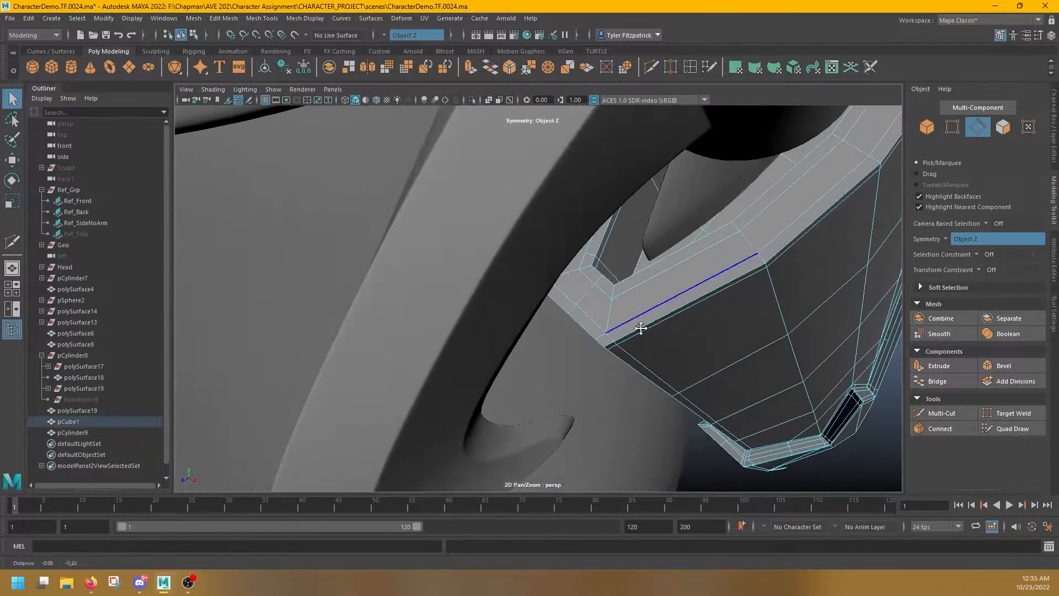
pyautogui.keyDown('alt'); pyautogui.moveTo(610, 270); pyautogui.dragTo(595, 226); pyautogui.keyUp('alt')
pyautogui.keyDown('shift'); pyautogui.moveTo(595, 225); pyautogui.dragTo(571, 238, button='right'); pyautogui.keyUp('shift')
# Step: Select faces around the sheath's zigzag tip and cut a lengthwise edge between its prongs with Multi-Cut
pyautogui.keyDown('alt'); pyautogui.moveTo(571, 238); pyautogui.dragTo(794, 309); pyautogui.keyUp('alt')
pyautogui.keyDown('ctrl'); pyautogui.click(720, 258); pyautogui.keyUp('ctrl')
pyautogui.keyDown('alt'); pyautogui.moveTo(697, 249); pyautogui.dragTo(619, 227); pyautogui.keyUp('alt')
pyautogui.keyDown('alt'); pyautogui.moveTo(619, 226); pyautogui.dragTo(611, 283, button='middle'); pyautogui.keyUp('alt')
pyautogui.moveTo(611, 284); pyautogui.dragTo(612, 330, button='right')
pyautogui.moveTo(653, 364); pyautogui.dragTo(666, 393)
pyautogui.keyDown('alt'); pyautogui.moveTo(666, 393); pyautogui.dragTo(579, 280); pyautogui.keyUp('alt')
pyautogui.hotkey('ctrl', 'shift', 'x')
pyautogui.keyDown('alt'); pyautogui.moveTo(644, 429); pyautogui.dragTo(540, 322, button='middle'); pyautogui.keyUp('alt')
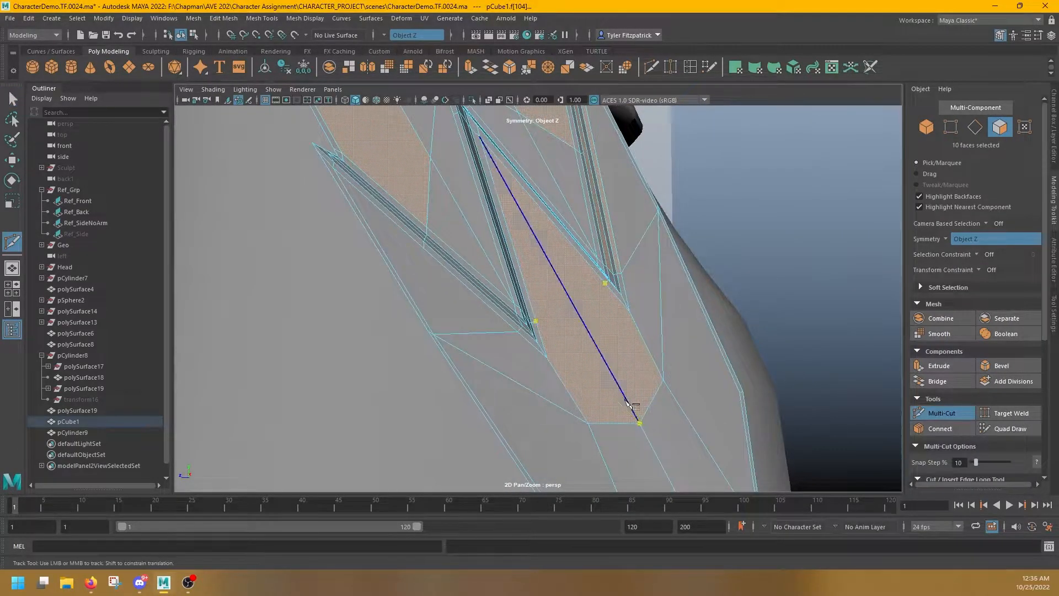
pyautogui.click(640, 309)
pyautogui.keyDown('alt'); pyautogui.moveTo(640, 309); pyautogui.dragTo(478, 281); pyautogui.keyUp('alt')
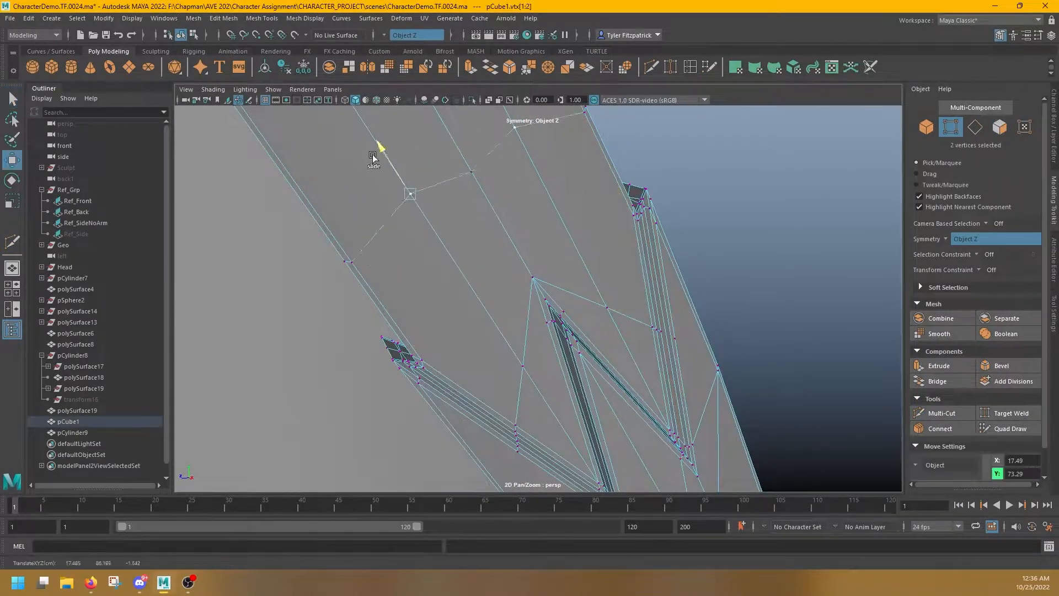
# Step: Return the sheath to object mode and mirror it with the axis position set to Object
pyautogui.keyDown('alt'); pyautogui.moveTo(507, 239); pyautogui.dragTo(551, 265); pyautogui.keyUp('alt')
pyautogui.press('q')
pyautogui.keyDown('alt'); pyautogui.moveTo(854, 277); pyautogui.dragTo(702, 263); pyautogui.keyUp('alt')
pyautogui.keyDown('alt'); pyautogui.moveTo(703, 262); pyautogui.dragTo(642, 246, button='middle'); pyautogui.keyUp('alt')
pyautogui.keyDown('alt'); pyautogui.moveTo(643, 247); pyautogui.dragTo(504, 246); pyautogui.keyUp('alt')
pyautogui.scroll(-5, 504, 246)
pyautogui.moveTo(545, 243); pyautogui.dragTo(576, 220, button='right')
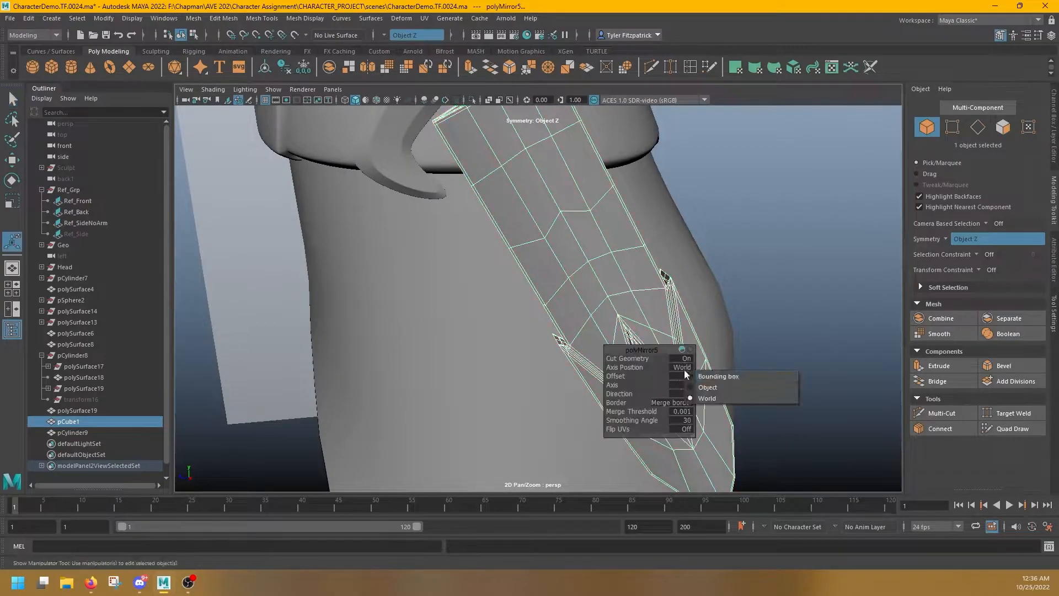
pyautogui.click(702, 386)
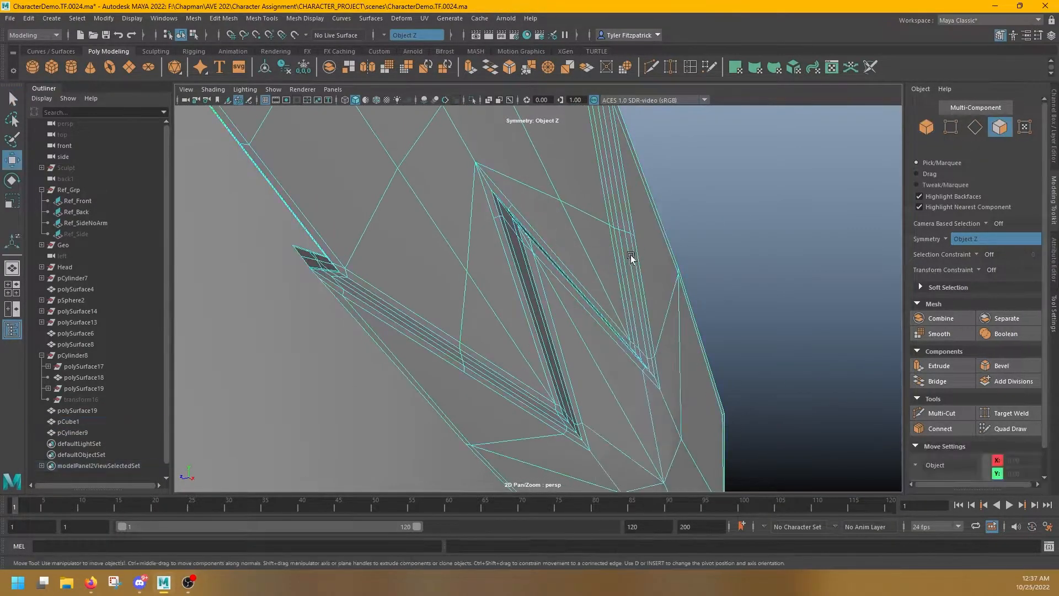
# Step: Examine the vertices along the zigzag border of the mirrored sheath's tip
pyautogui.keyDown('alt'); pyautogui.moveTo(556, 261); pyautogui.dragTo(539, 283, button='middle'); pyautogui.keyUp('alt')
pyautogui.keyDown('alt'); pyautogui.moveTo(453, 263); pyautogui.dragTo(464, 261); pyautogui.keyUp('alt')
pyautogui.keyDown('alt'); pyautogui.moveTo(543, 301); pyautogui.dragTo(579, 185); pyautogui.keyUp('alt')
pyautogui.click(547, 296)
pyautogui.moveTo(579, 184); pyautogui.dragTo(553, 179, button='right')
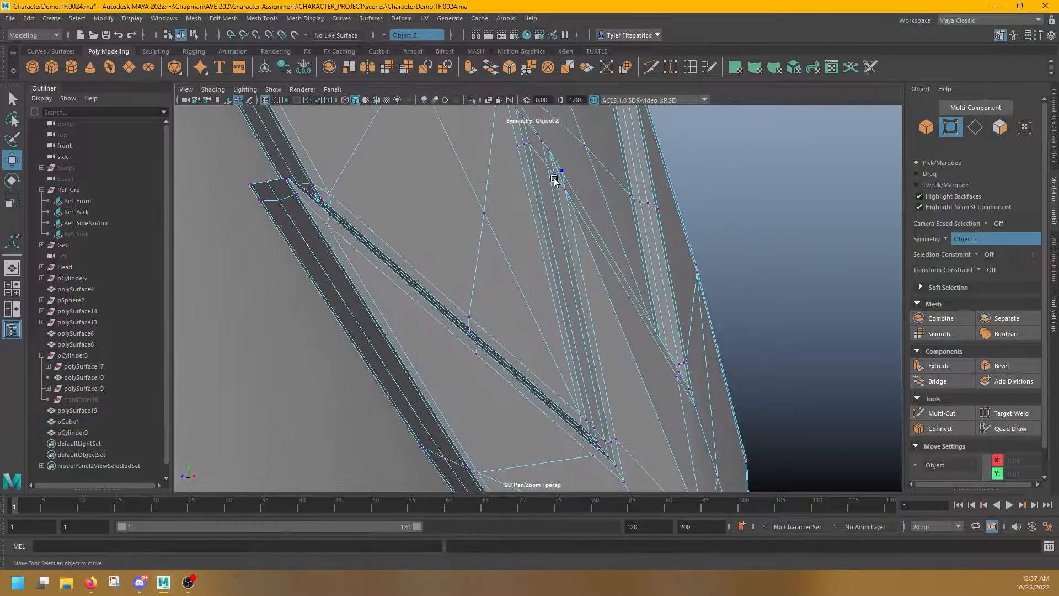
pyautogui.keyDown('alt'); pyautogui.moveTo(617, 441); pyautogui.dragTo(590, 307, button='middle'); pyautogui.keyUp('alt')
pyautogui.keyDown('shift'); pyautogui.click(529, 232); pyautogui.keyUp('shift')
pyautogui.scroll(-8, 530, 231)
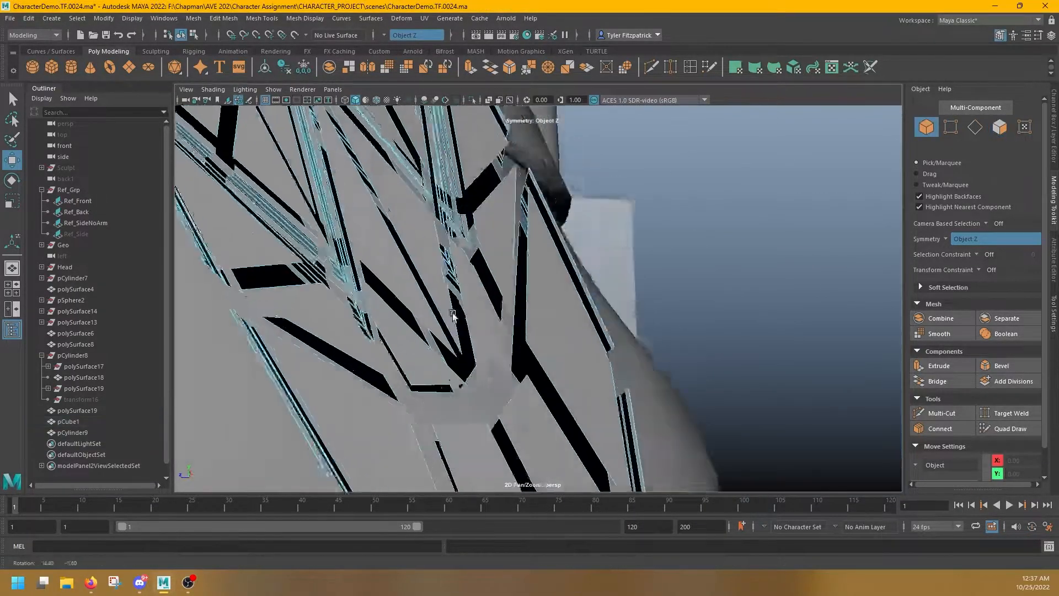
# Step: Select all of the sheath's vertices and apply Merge Vertices
pyautogui.scroll(8, 568, 311)
pyautogui.scroll(-5, 568, 312)
pyautogui.moveTo(665, 337); pyautogui.dragTo(676, 344)
pyautogui.scroll(5, 497, 287)
pyautogui.moveTo(419, 279); pyautogui.dragTo(364, 280, button='right')
pyautogui.scroll(5, 362, 270)
pyautogui.click(416, 242)
pyautogui.moveTo(416, 243); pyautogui.dragTo(477, 234)
pyautogui.scroll(-6, 476, 233)
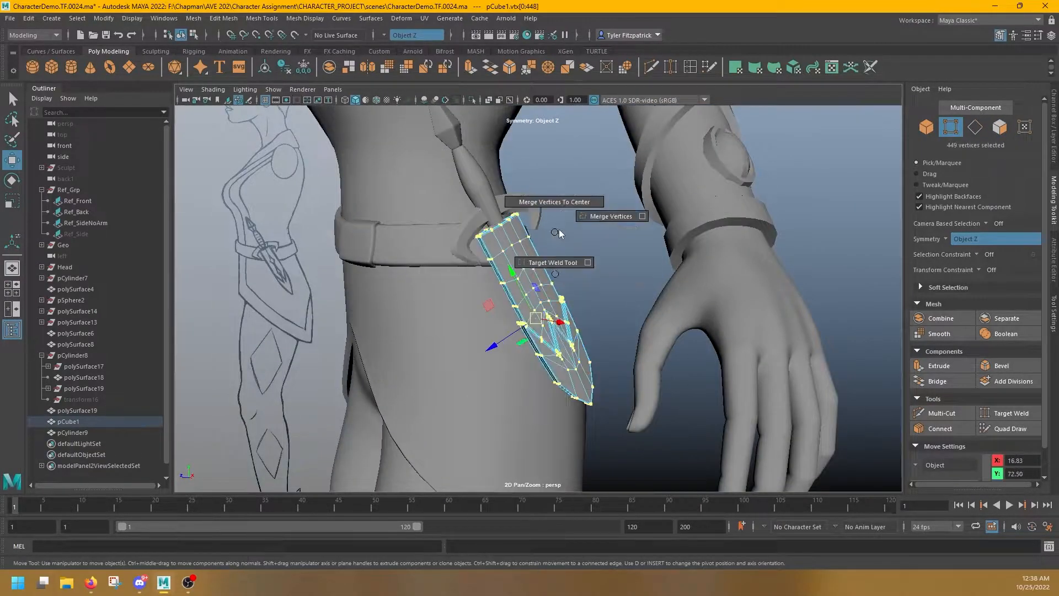
pyautogui.keyDown('shift'); pyautogui.moveTo(555, 235); pyautogui.dragTo(607, 217, button='right'); pyautogui.keyUp('shift')
# Step: Rework the edges around the zigzag's middle peak with Multi-Cut and delete the surplus edges
pyautogui.scroll(8, 473, 292)
pyautogui.keyDown('alt'); pyautogui.moveTo(472, 293); pyautogui.dragTo(491, 204, button='middle'); pyautogui.keyUp('alt')
pyautogui.click(655, 249)
pyautogui.moveTo(540, 259); pyautogui.dragTo(539, 301, button='right')
pyautogui.keyDown('alt'); pyautogui.moveTo(496, 292); pyautogui.dragTo(534, 301); pyautogui.keyUp('alt')
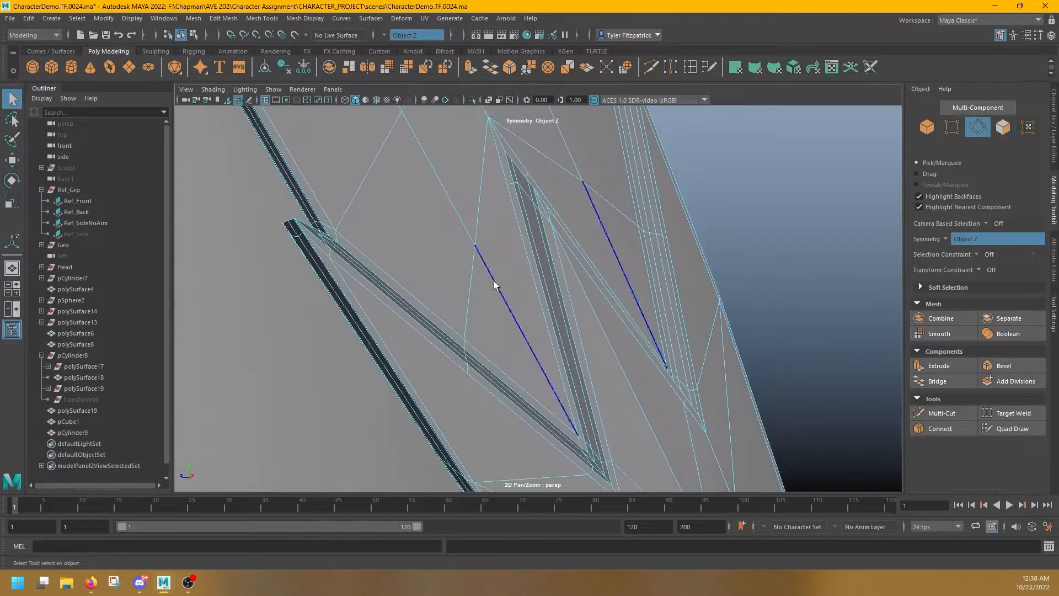
pyautogui.keyDown('alt'); pyautogui.moveTo(507, 185); pyautogui.dragTo(540, 287, button='middle'); pyautogui.keyUp('alt')
pyautogui.hotkey('ctrl', 'shift', 'x')
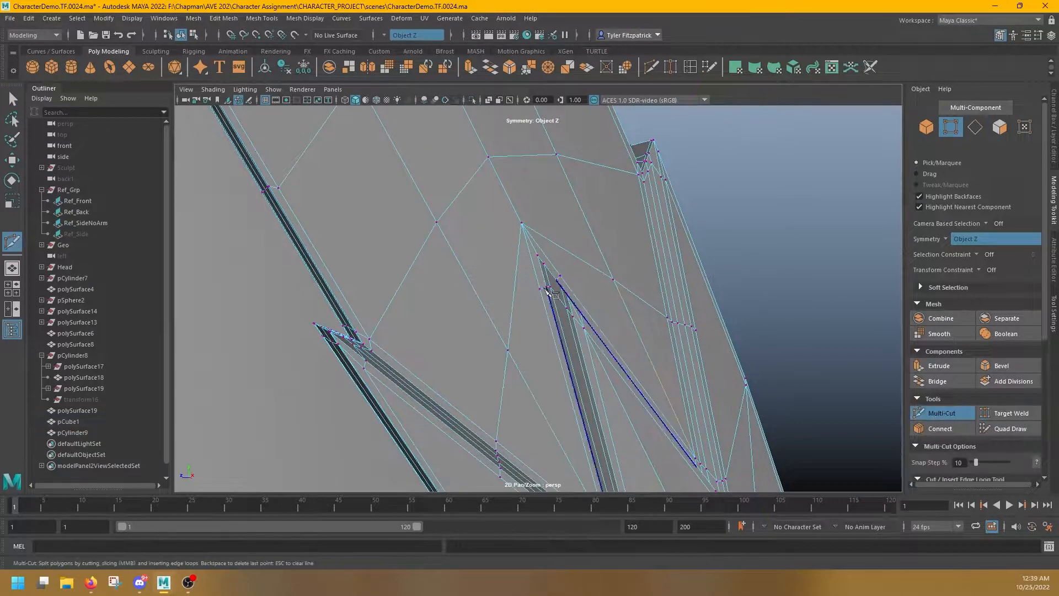
pyautogui.press('q')
pyautogui.keyDown('alt'); pyautogui.moveTo(495, 236); pyautogui.dragTo(466, 301, button='middle'); pyautogui.keyUp('alt')
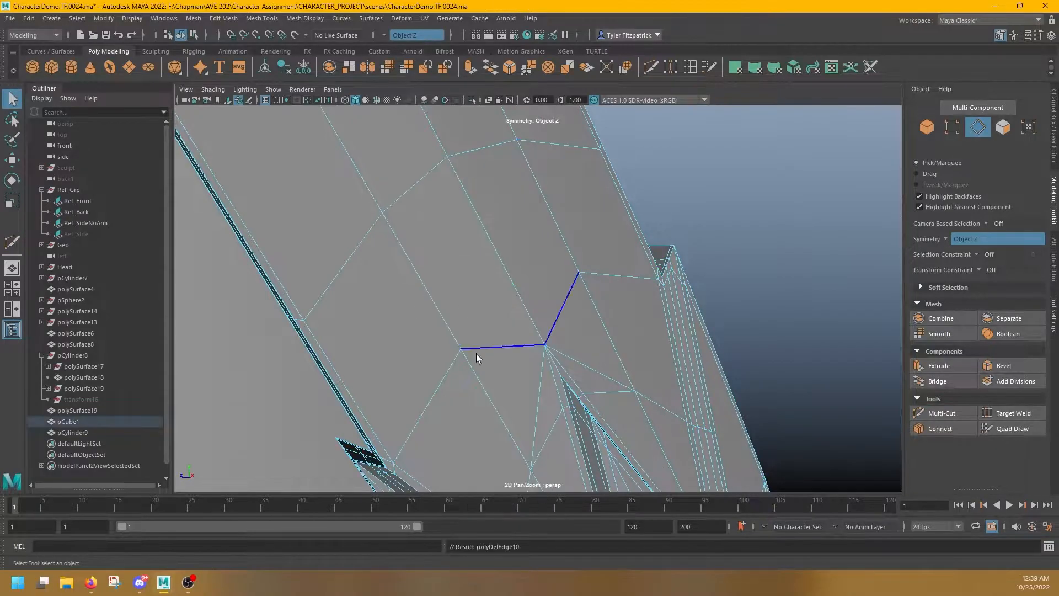
# Step: Reposition vertices above and beside the zigzag to even out the sheath's edge flow, deleting the surplus geometry
pyautogui.keyDown('alt'); pyautogui.moveTo(475, 352); pyautogui.dragTo(447, 157, button='middle'); pyautogui.keyUp('alt')
pyautogui.keyDown('alt'); pyautogui.moveTo(500, 274); pyautogui.dragTo(542, 415, button='middle'); pyautogui.keyUp('alt')
pyautogui.press('F9')
pyautogui.click(474, 295)
pyautogui.press('w')
pyautogui.moveTo(457, 256); pyautogui.dragTo(480, 293)
pyautogui.press('Delete')
pyautogui.keyDown('alt'); pyautogui.moveTo(425, 439); pyautogui.dragTo(405, 431, button='middle'); pyautogui.keyUp('alt')
pyautogui.press('F9')
pyautogui.click(496, 422)
pyautogui.moveTo(489, 397); pyautogui.dragTo(505, 430)
# Step: Return to object mode and mirror the sheath again along its object X axis with merged borders
pyautogui.scroll(-3, 796, 241)
pyautogui.press('F11')
pyautogui.press('F8')
pyautogui.scroll(-5, 728, 324)
pyautogui.moveTo(727, 324)
pyautogui.keyDown('alt'); pyautogui.mouseDown()
pyautogui.moveTo(615, 268)
pyautogui.moveTo(730, 306)
pyautogui.mouseUp(); pyautogui.keyUp('alt')
pyautogui.press('g')
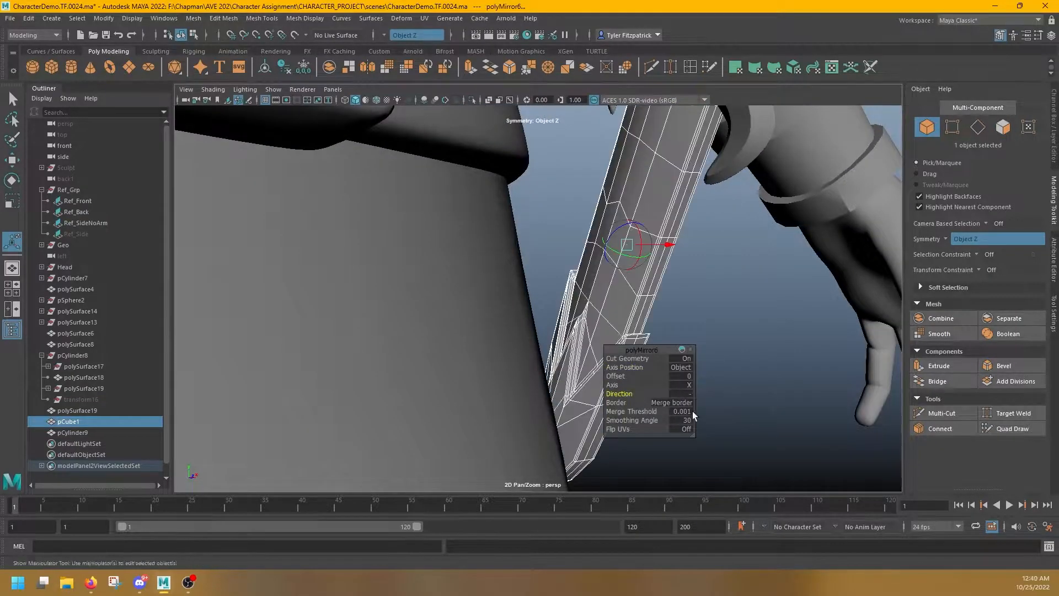
pyautogui.click(693, 411)
# Step: Check the mirrored sheath's vertices in component mode and return to object selection
pyautogui.keyDown('alt'); pyautogui.moveTo(693, 412); pyautogui.dragTo(597, 302); pyautogui.keyUp('alt')
pyautogui.press('q')
pyautogui.press('F9')
pyautogui.press('w')
pyautogui.keyDown('alt'); pyautogui.moveTo(520, 272); pyautogui.dragTo(546, 287); pyautogui.keyUp('alt')
pyautogui.press('F8')
pyautogui.moveTo(513, 259); pyautogui.dragTo(470, 277, button='right')
pyautogui.scroll(-5, 512, 265)
pyautogui.keyDown('shift'); pyautogui.moveTo(574, 277); pyautogui.dragTo(583, 226, button='right'); pyautogui.keyUp('shift')
pyautogui.press('q')
# Step: Select the dagger and its sheath together and group them
pyautogui.keyDown('alt'); pyautogui.moveTo(583, 250); pyautogui.dragTo(546, 259); pyautogui.keyUp('alt')
pyautogui.click(516, 218)
pyautogui.keyDown('alt'); pyautogui.moveTo(515, 218); pyautogui.dragTo(575, 246); pyautogui.keyUp('alt')
pyautogui.keyDown('alt'); pyautogui.moveTo(563, 295); pyautogui.dragTo(576, 266); pyautogui.keyUp('alt')
pyautogui.click(577, 266)
pyautogui.keyDown('alt'); pyautogui.moveTo(533, 308); pyautogui.dragTo(581, 343); pyautogui.keyUp('alt')
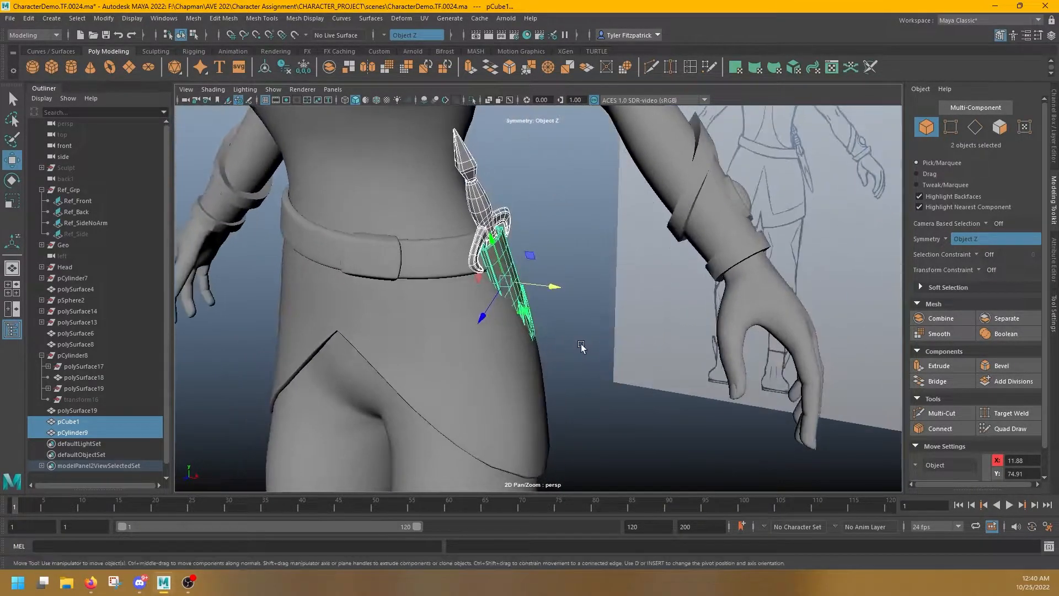
pyautogui.hotkey('ctrl', 'z')
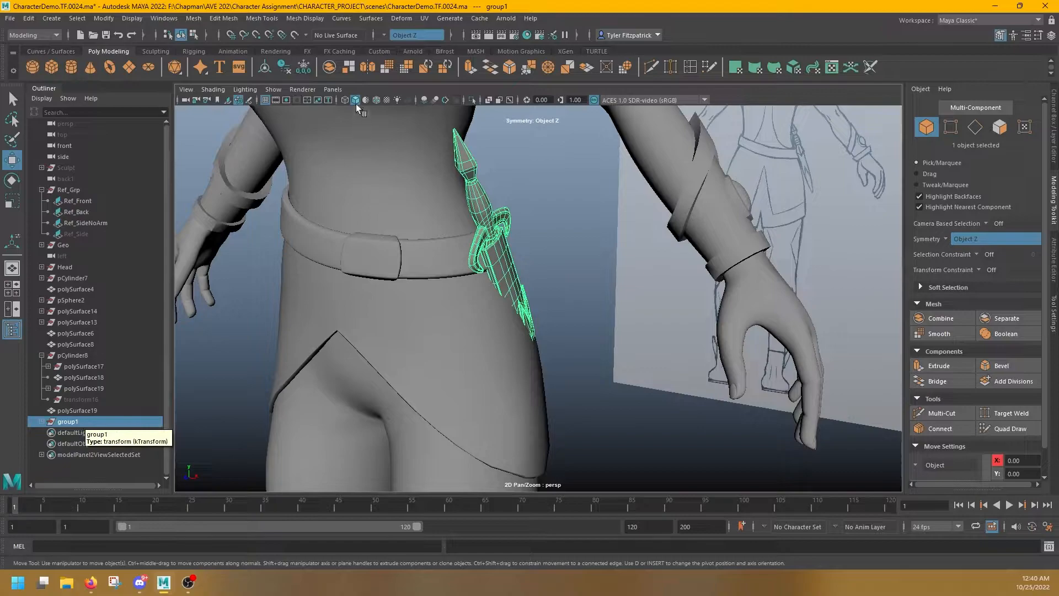
# Step: Center the pivot of the dagger and sheath group for rotating it at the hip
pyautogui.keyDown('alt'); pyautogui.moveTo(445, 240); pyautogui.dragTo(500, 232); pyautogui.keyUp('alt')
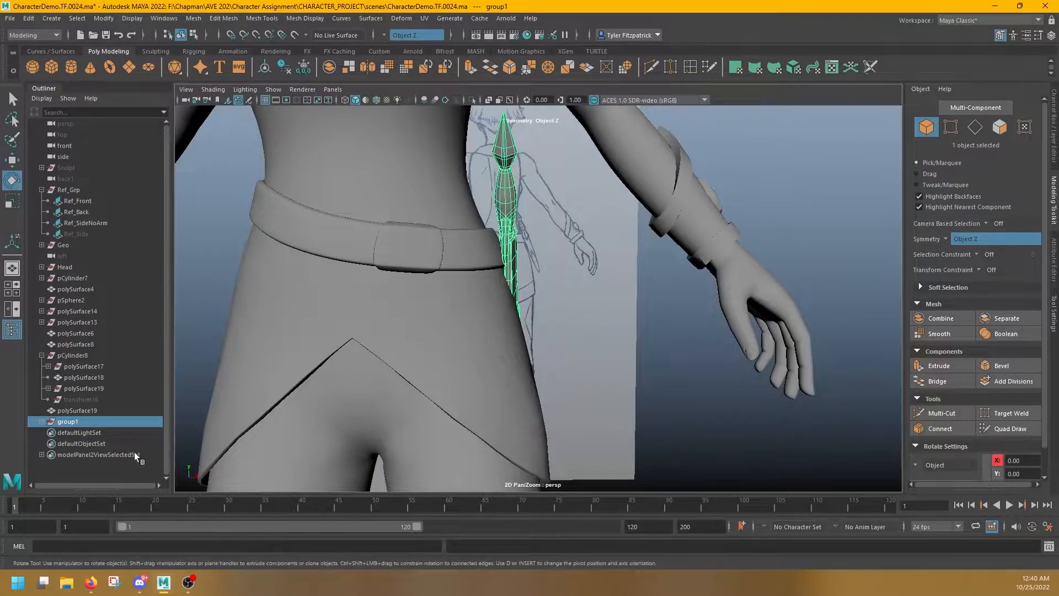
pyautogui.scroll(-12, 561, 347)
pyautogui.keyDown('alt'); pyautogui.moveTo(548, 368); pyautogui.dragTo(499, 316); pyautogui.keyUp('alt')
pyautogui.scroll(10, 442, 237)
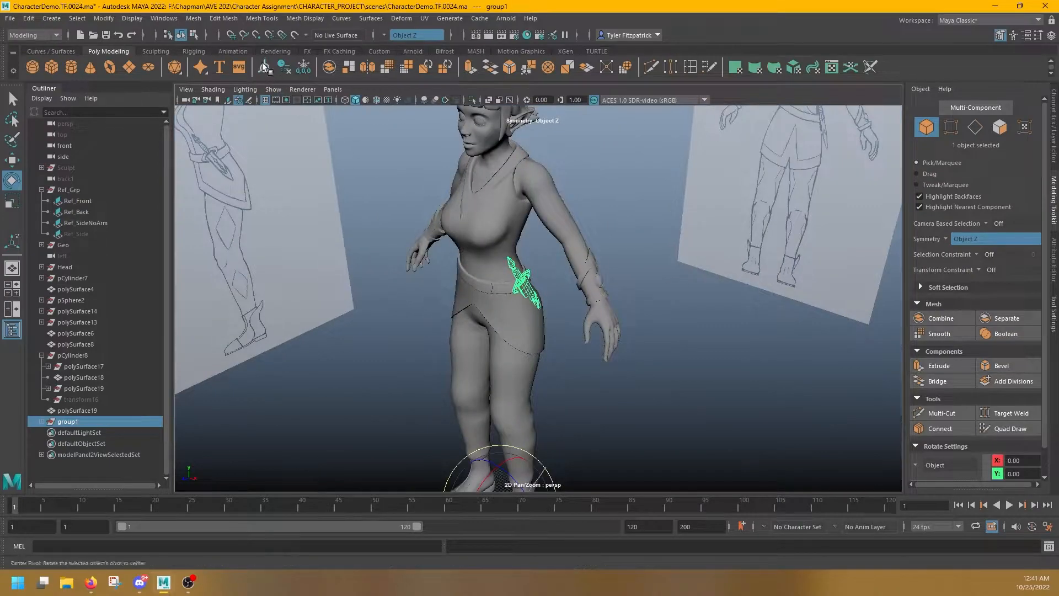
pyautogui.keyDown('alt'); pyautogui.moveTo(396, 251); pyautogui.dragTo(533, 233); pyautogui.keyUp('alt')
pyautogui.scroll(8, 529, 248)
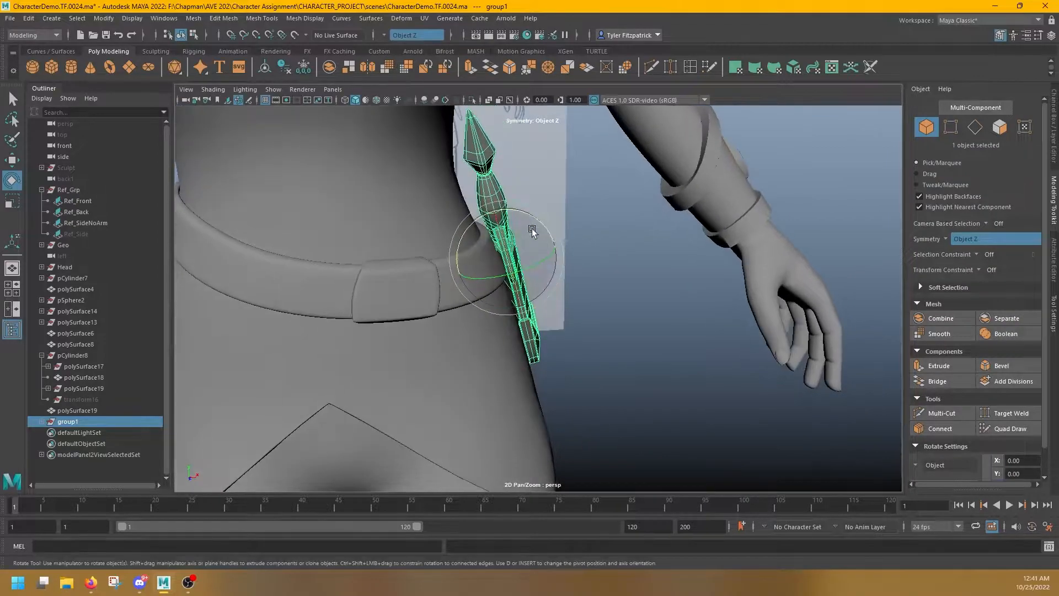
# Step: Rotate the dagger group slightly in the front view to match the tilt in the reference drawing
pyautogui.press('space')
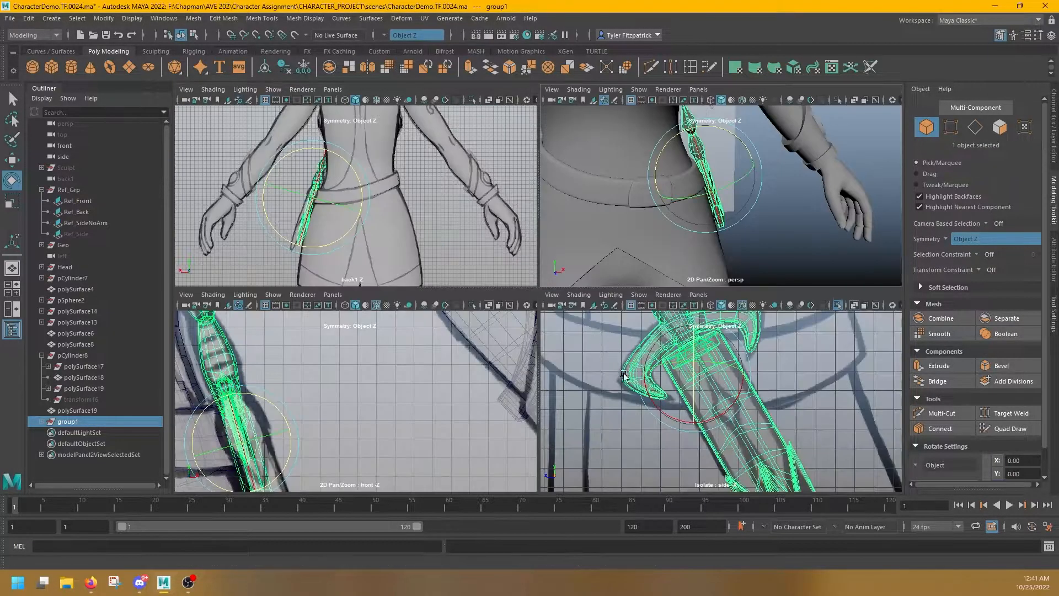
pyautogui.press('space')
pyautogui.scroll(-4, 407, 348)
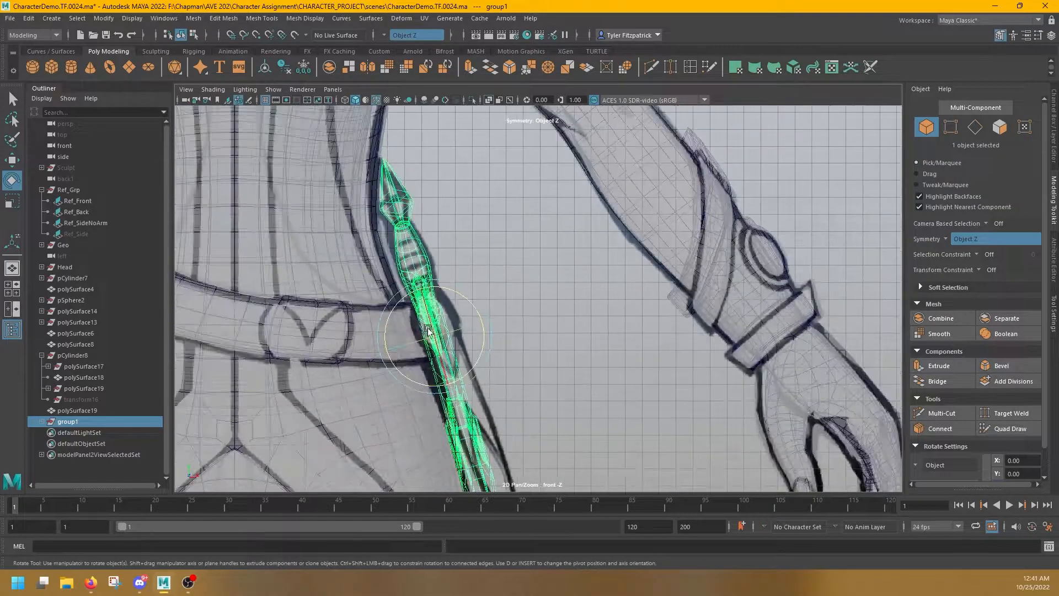
pyautogui.moveTo(440, 289); pyautogui.dragTo(436, 287)
pyautogui.keyDown('alt'); pyautogui.moveTo(452, 309); pyautogui.dragTo(458, 271, button='middle'); pyautogui.keyUp('alt')
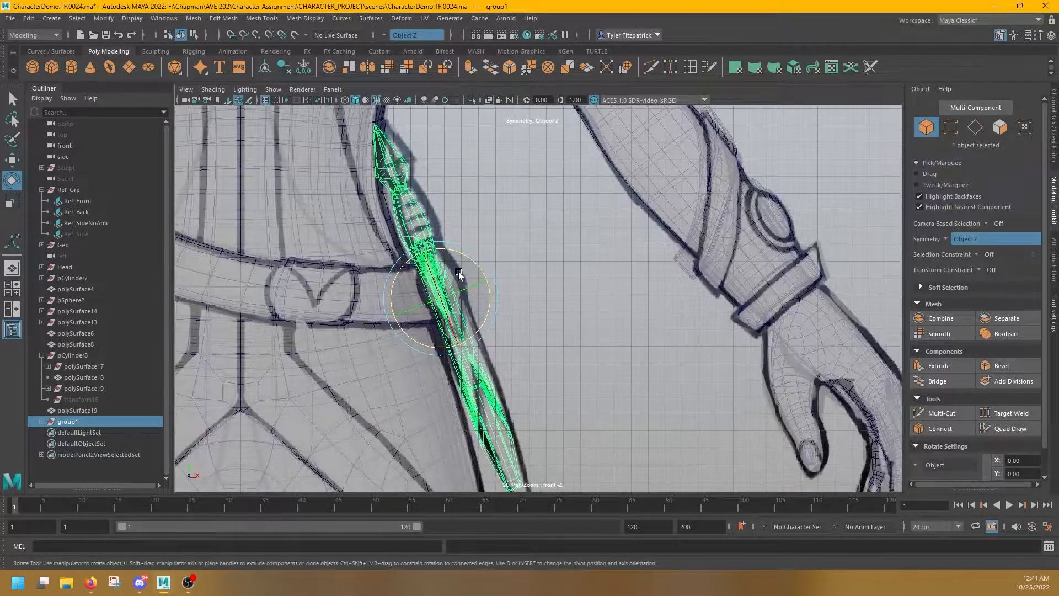
# Step: Return to the perspective view, clear the selection and examine the whole character with the tilted dagger
pyautogui.scroll(-3, 495, 280)
pyautogui.press('space')
pyautogui.press('space')
pyautogui.press('space')
pyautogui.press('space')
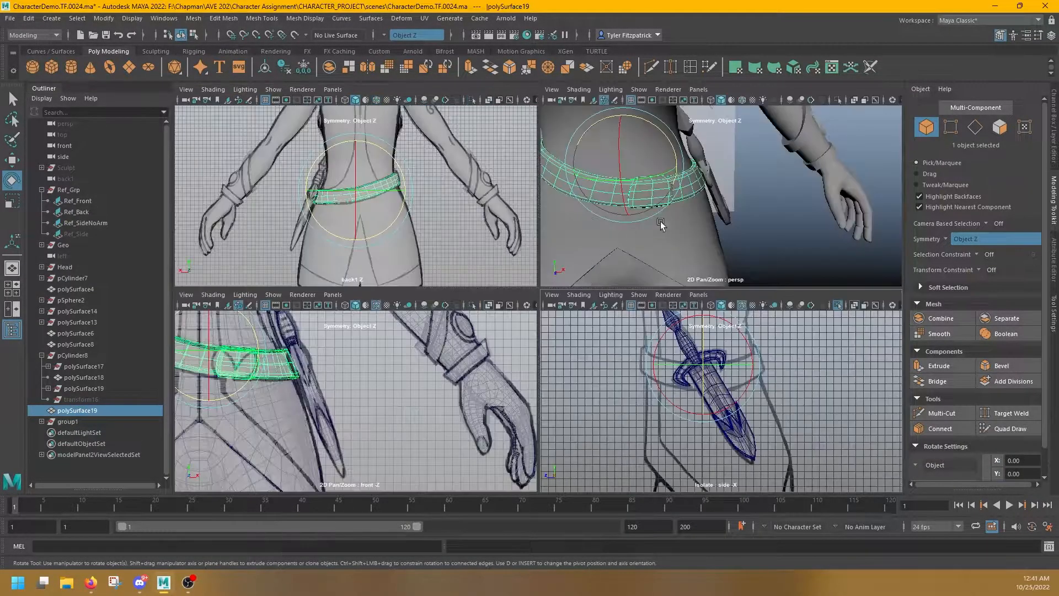
pyautogui.press('space')
pyautogui.scroll(-5, 671, 277)
pyautogui.scroll(-5, 671, 277)
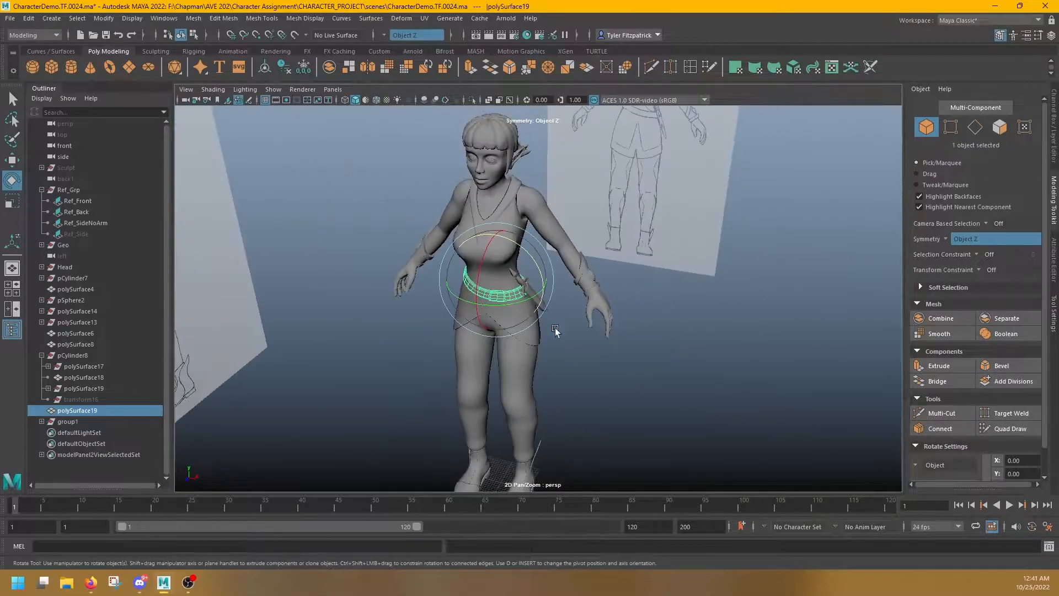
pyautogui.keyDown('alt'); pyautogui.moveTo(548, 325); pyautogui.dragTo(577, 338); pyautogui.keyUp('alt')
pyautogui.keyDown('alt'); pyautogui.moveTo(576, 338); pyautogui.dragTo(621, 296, button='middle'); pyautogui.keyUp('alt')
pyautogui.keyDown('alt'); pyautogui.moveTo(629, 319); pyautogui.dragTo(641, 333); pyautogui.keyUp('alt')
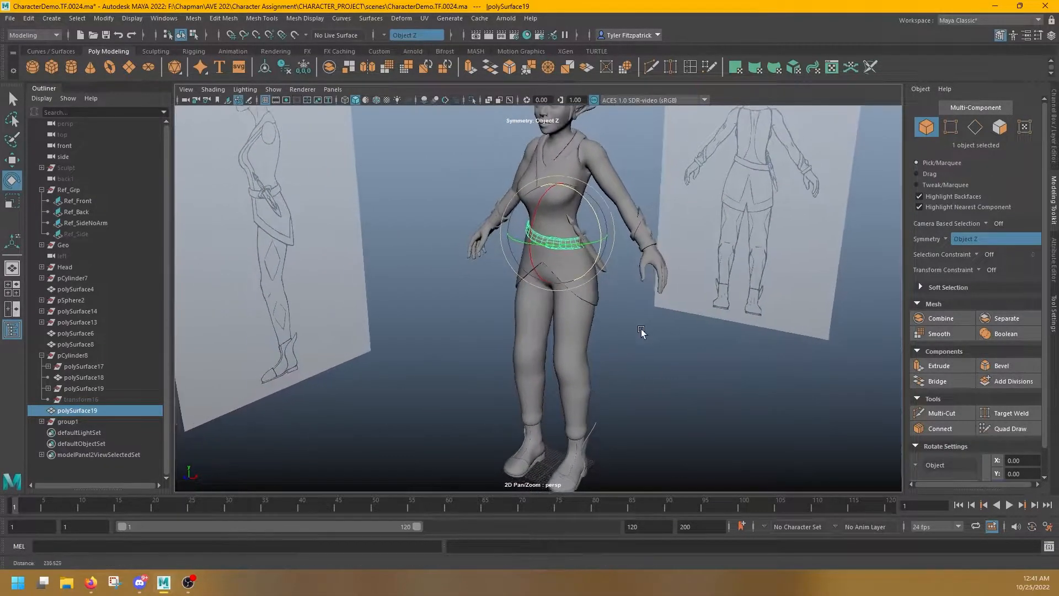
pyautogui.click(643, 338)
pyautogui.keyDown('alt'); pyautogui.moveTo(643, 338); pyautogui.dragTo(640, 363, button='middle'); pyautogui.keyUp('alt')
pyautogui.keyDown('alt'); pyautogui.moveTo(640, 363); pyautogui.dragTo(581, 361, button='right'); pyautogui.keyUp('alt')
pyautogui.keyDown('alt'); pyautogui.moveTo(581, 360); pyautogui.dragTo(561, 371); pyautogui.keyUp('alt')
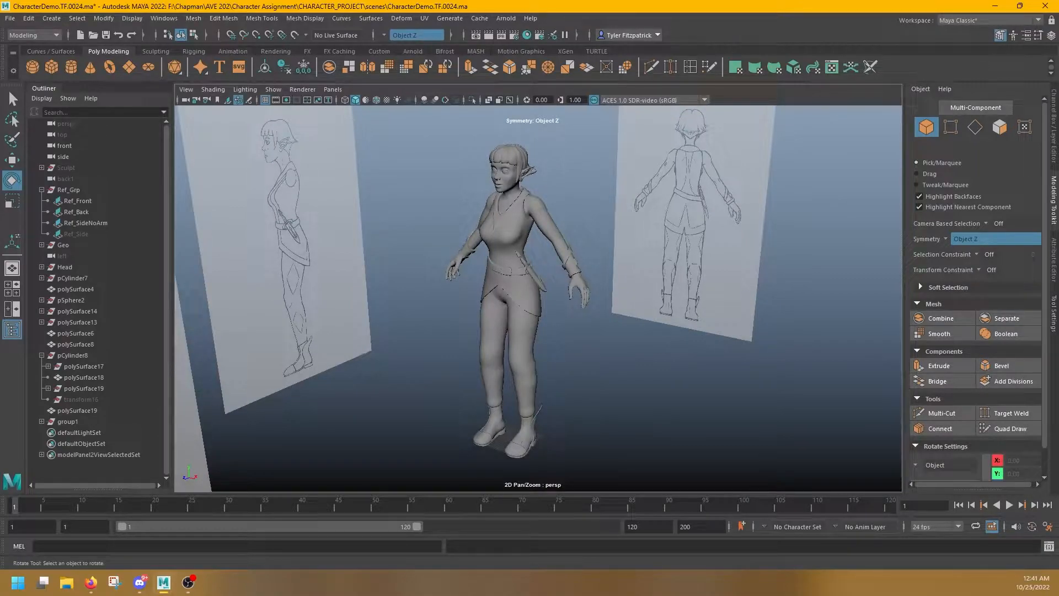